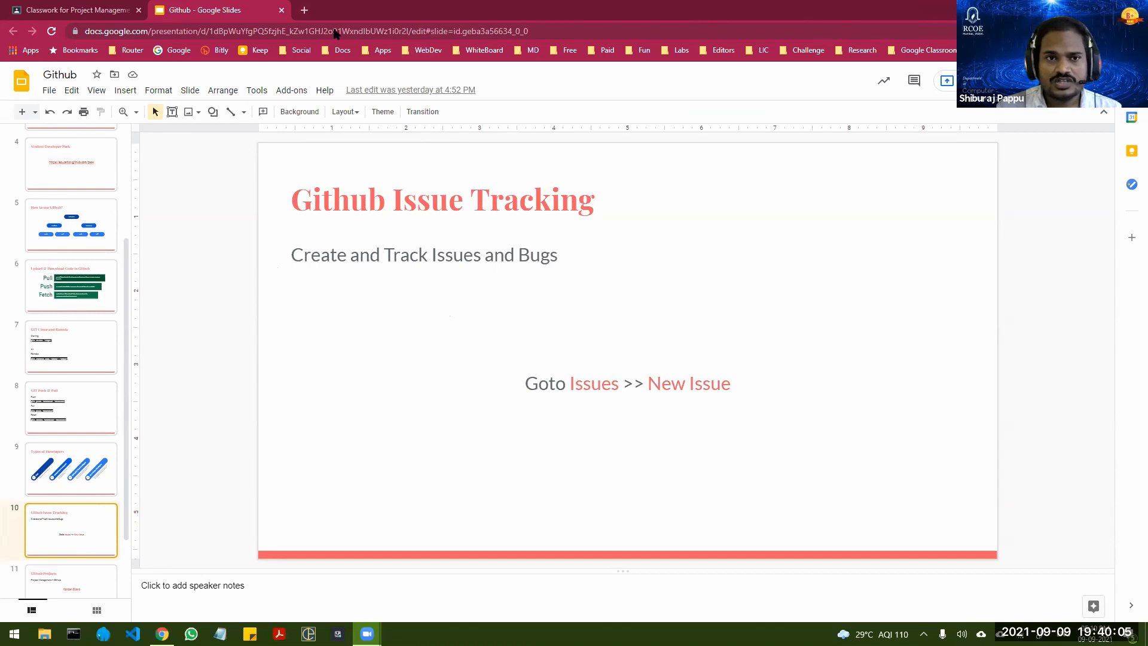
Step: Open GitHub in a new browser tab and go to the workshop2 repository
key(ctrl+t)
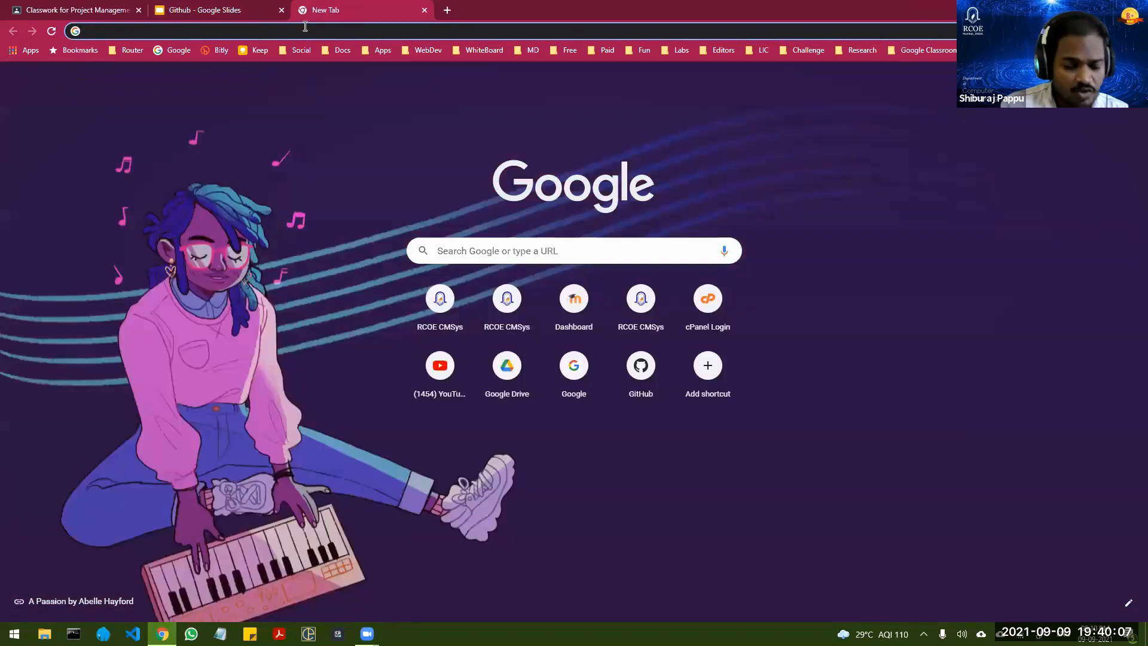
text(git)
key(Return)
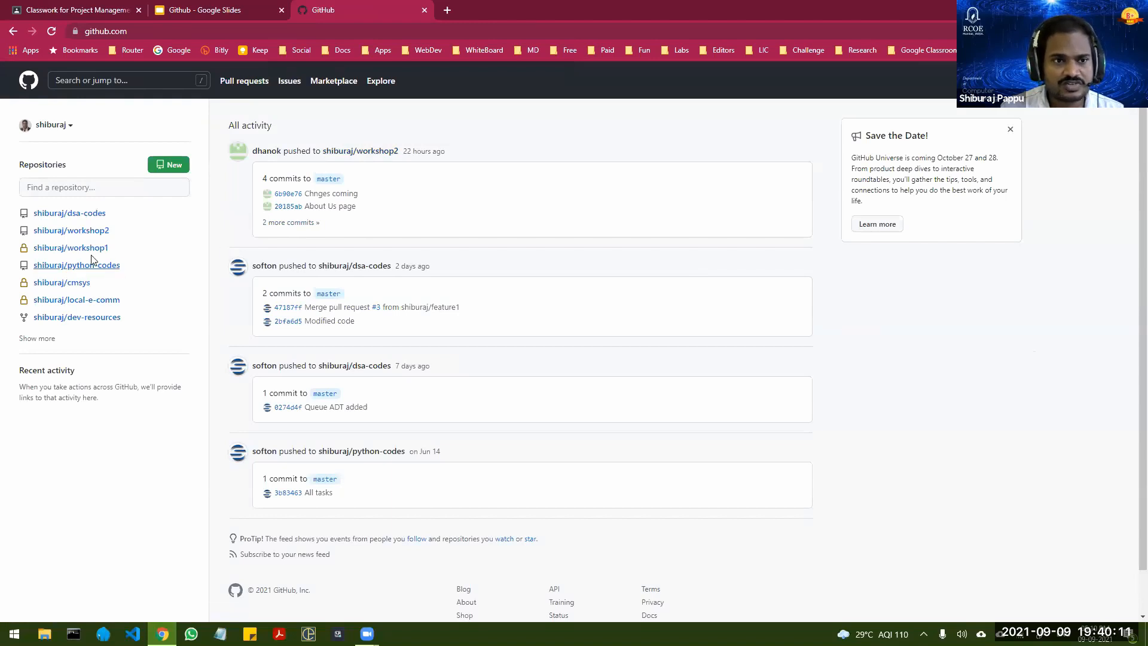
mouse_move(103, 232)
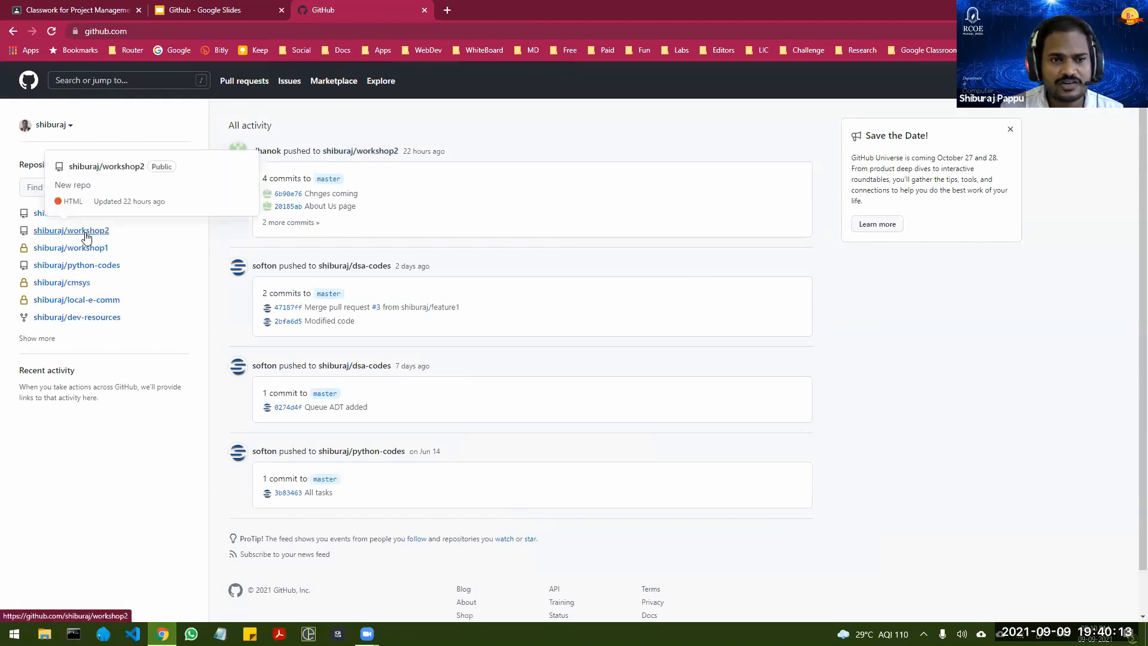
click(96, 233)
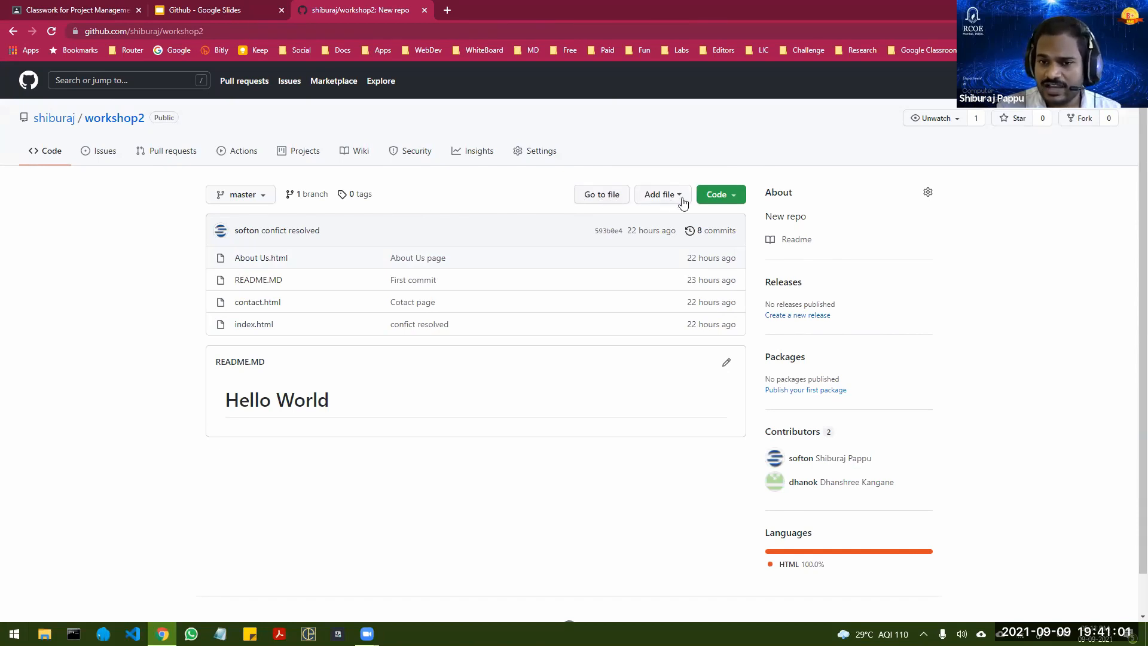
click(677, 197)
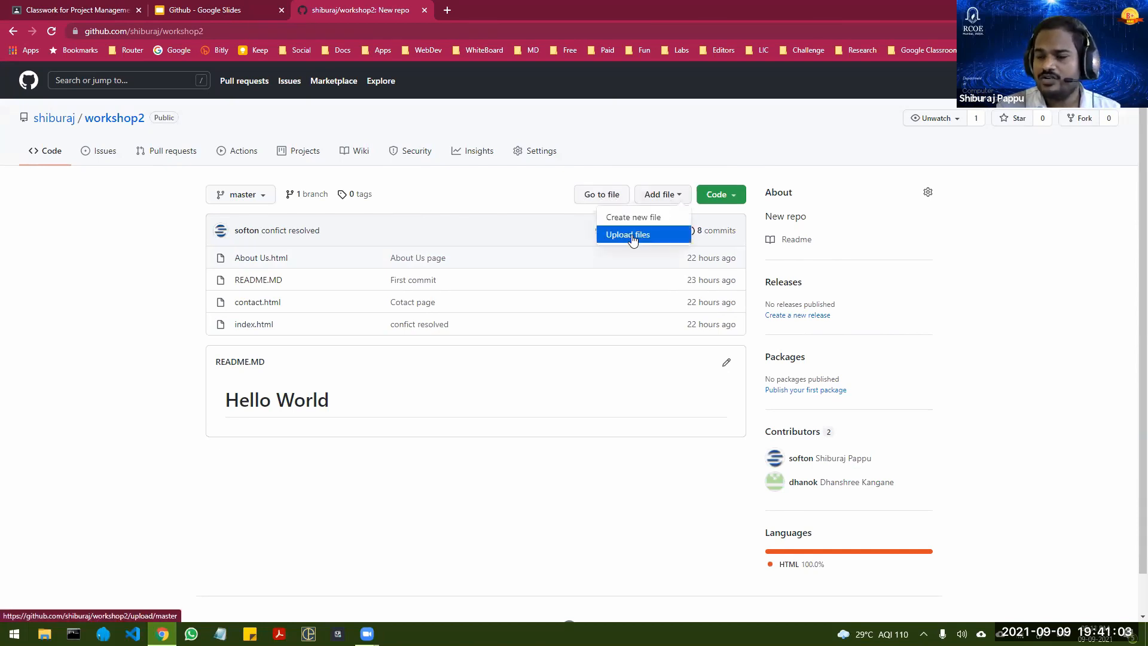
click(492, 191)
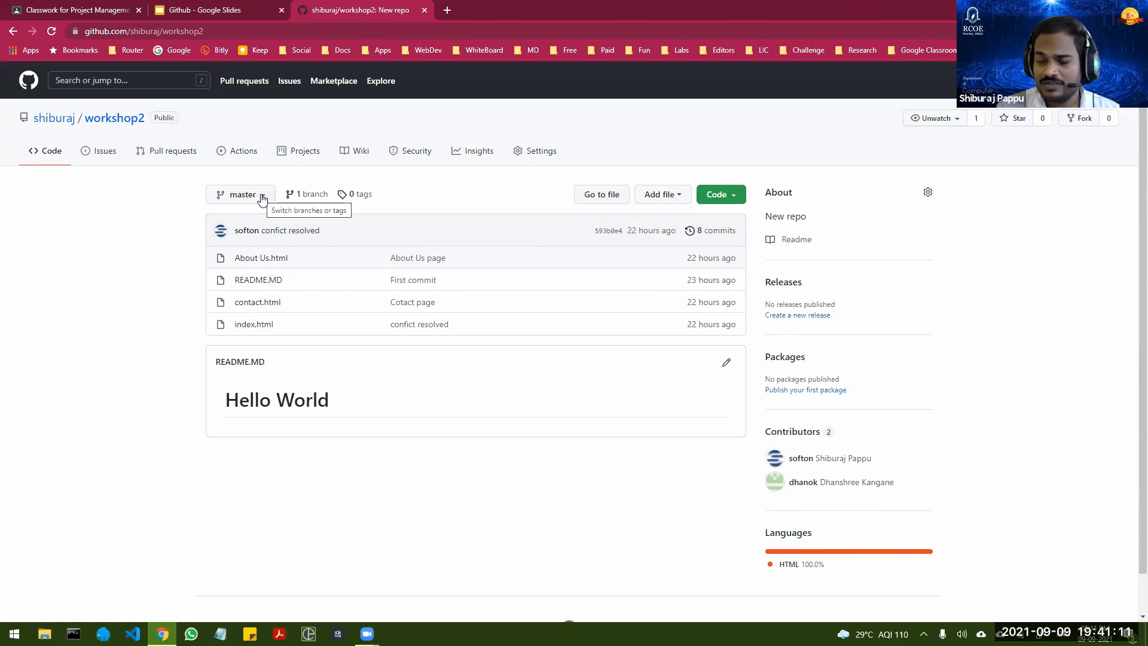
click(262, 197)
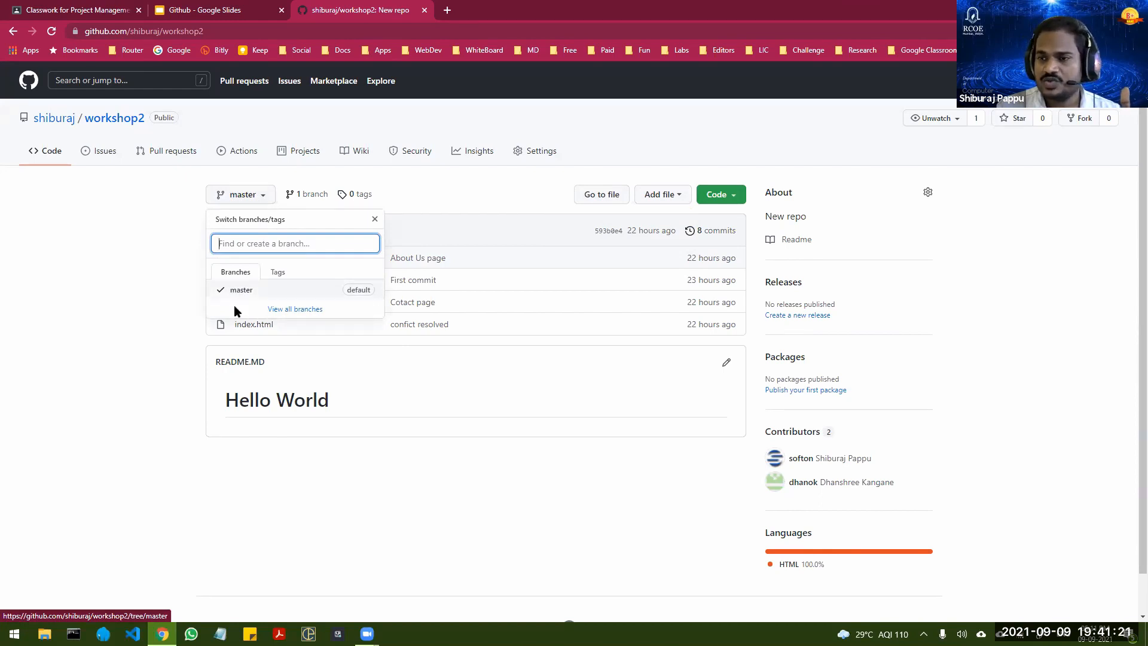
click(260, 192)
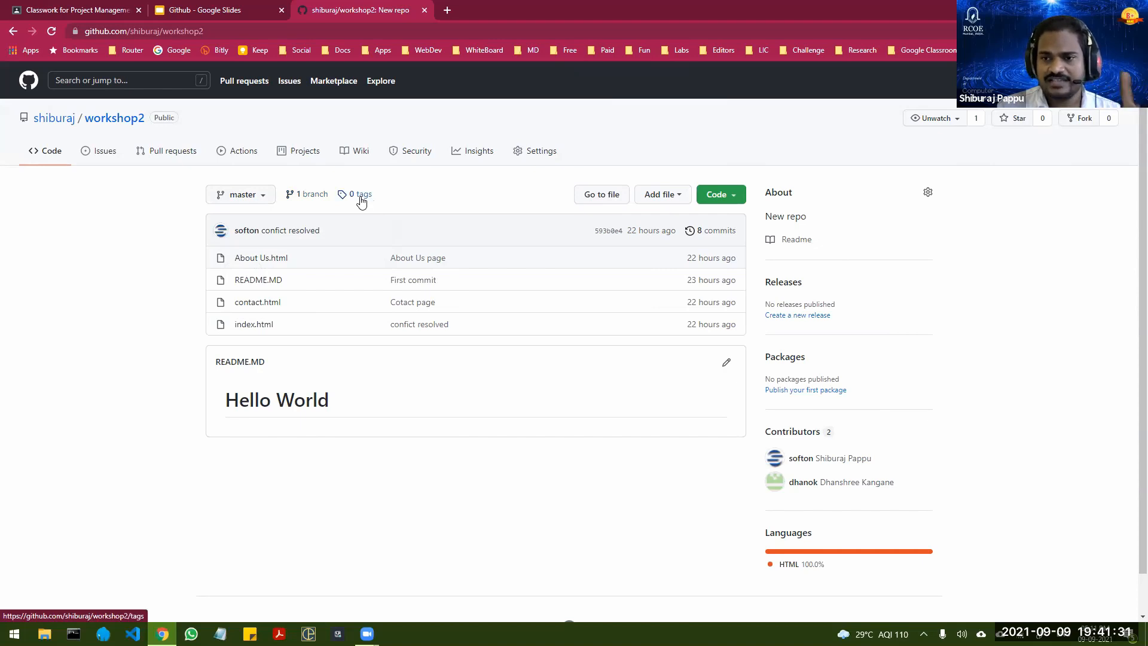
Step: Start a new issue in the workshop2 repository with the title "Need a Payment Gateway for Fees payment"
click(104, 155)
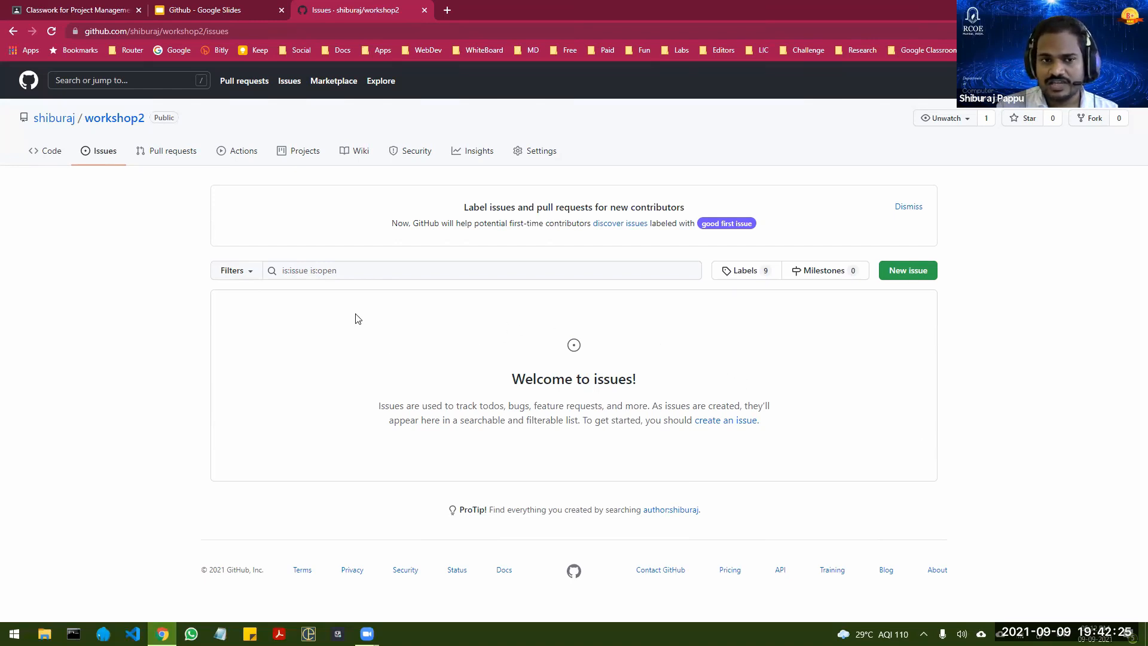
click(909, 273)
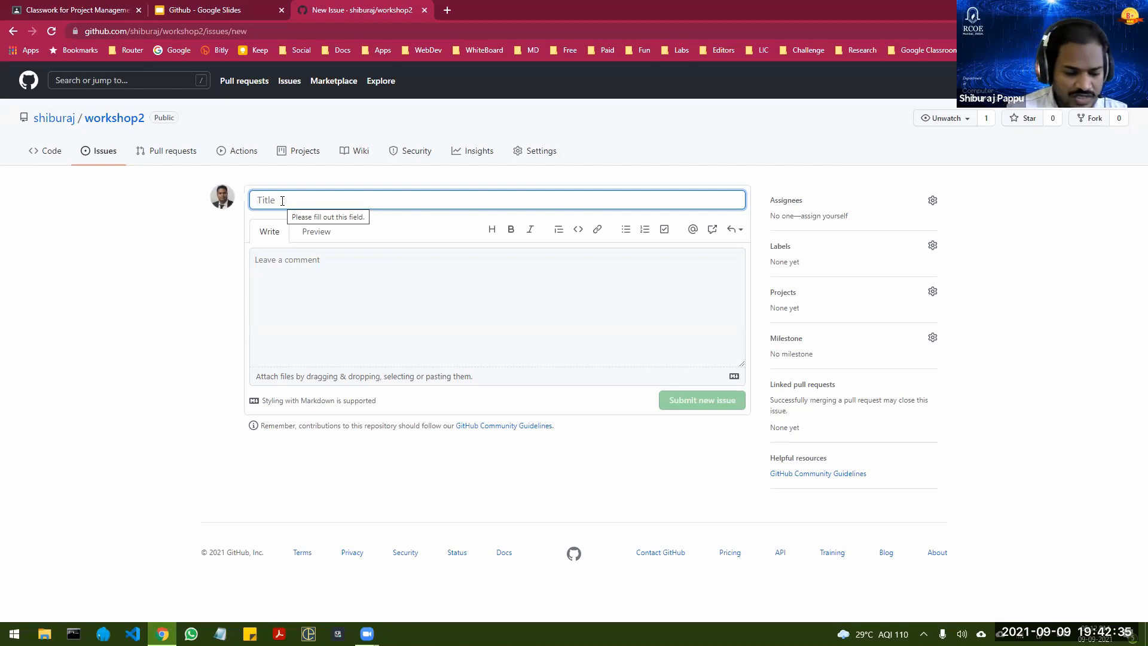
text(N)
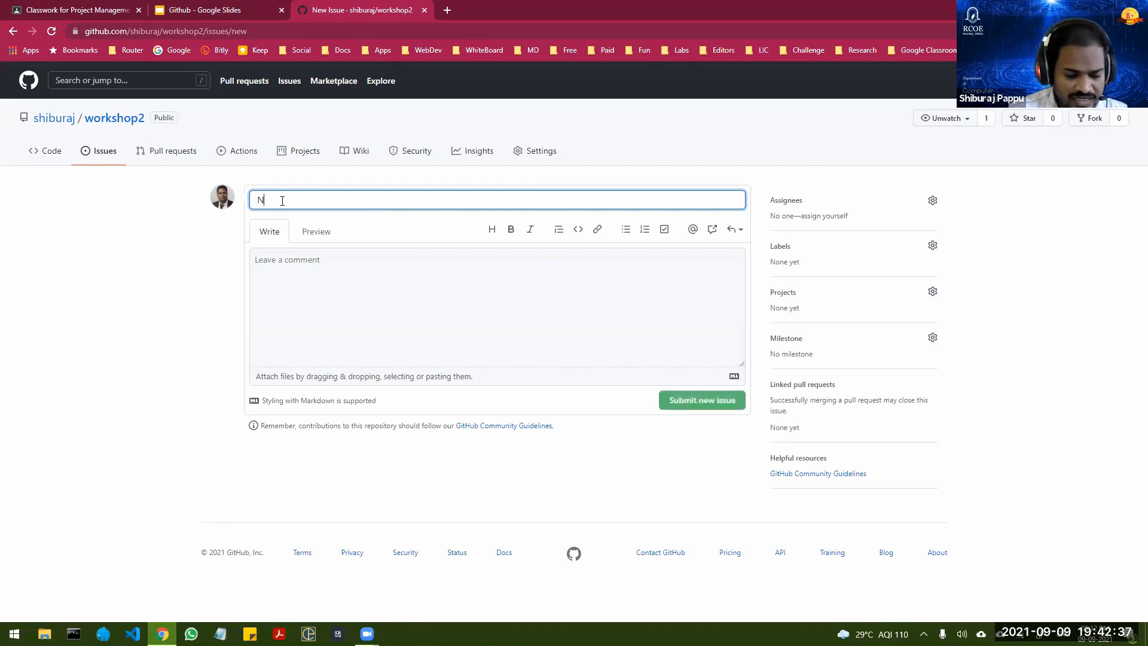
text(eed a P)
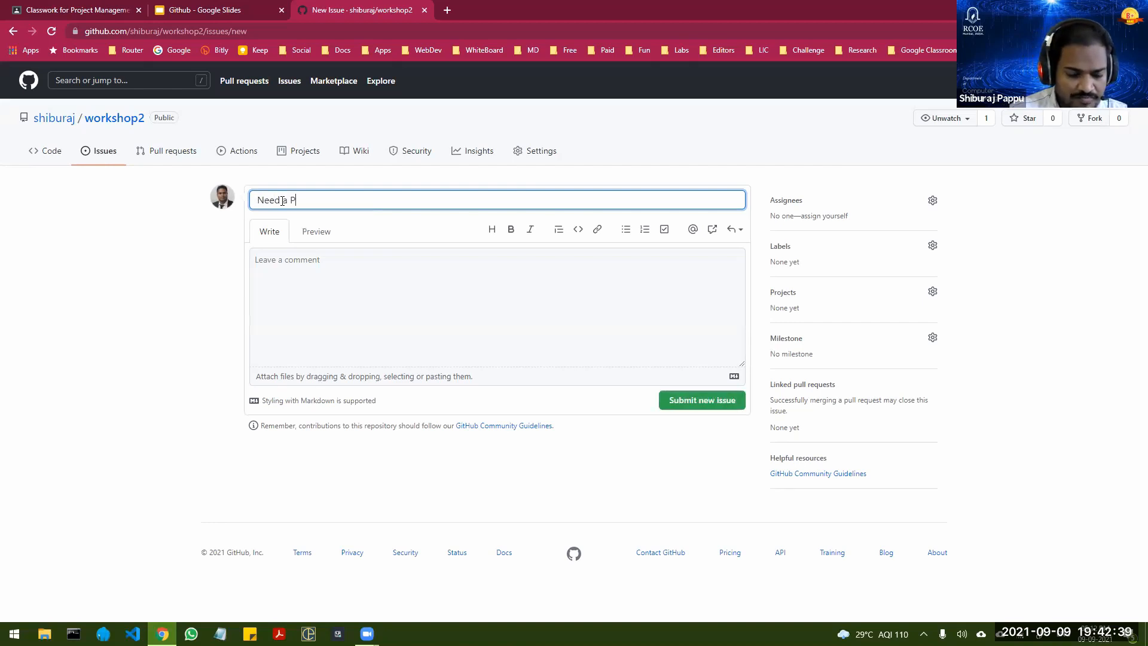
text(ayment Ga)
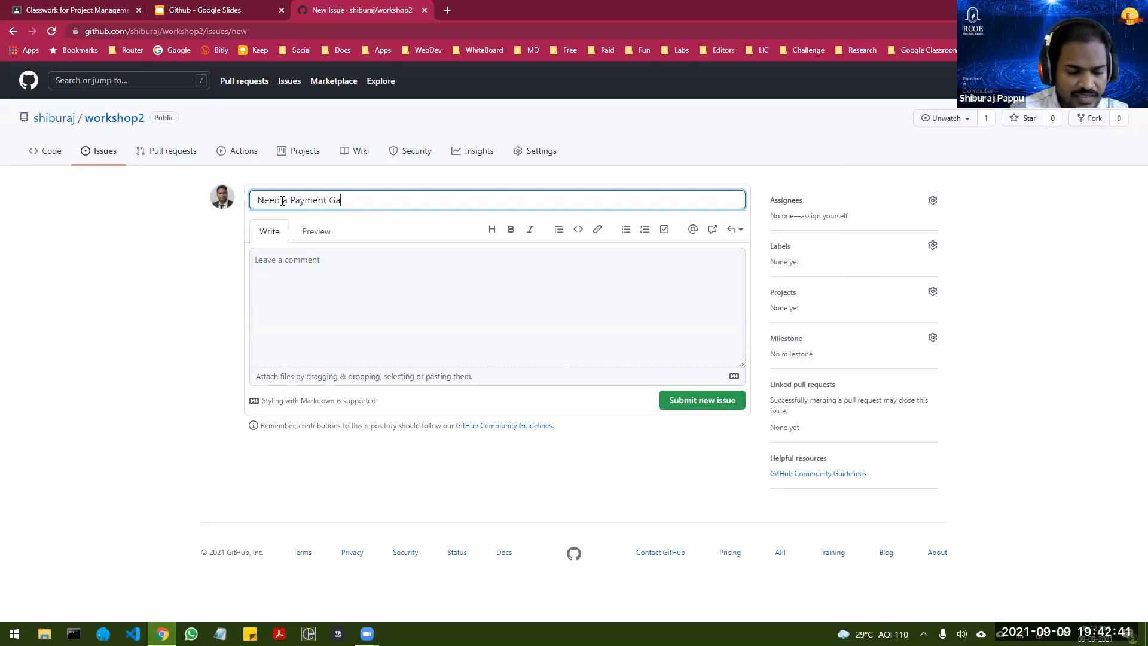
text(te)
key(BackSpace)
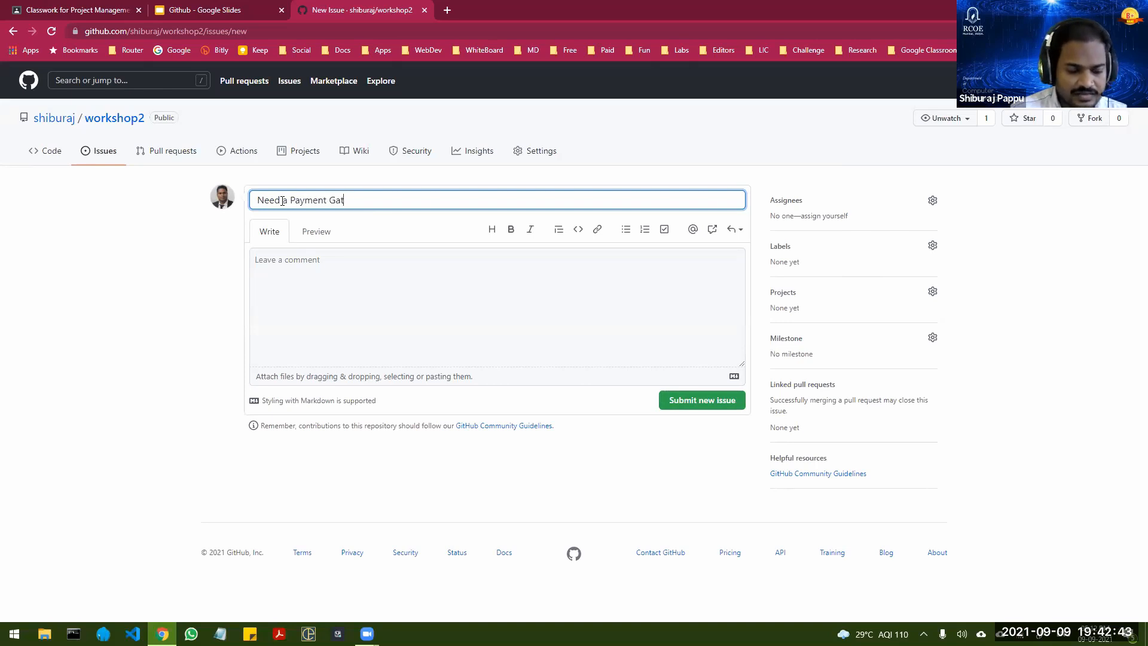
text(way for)
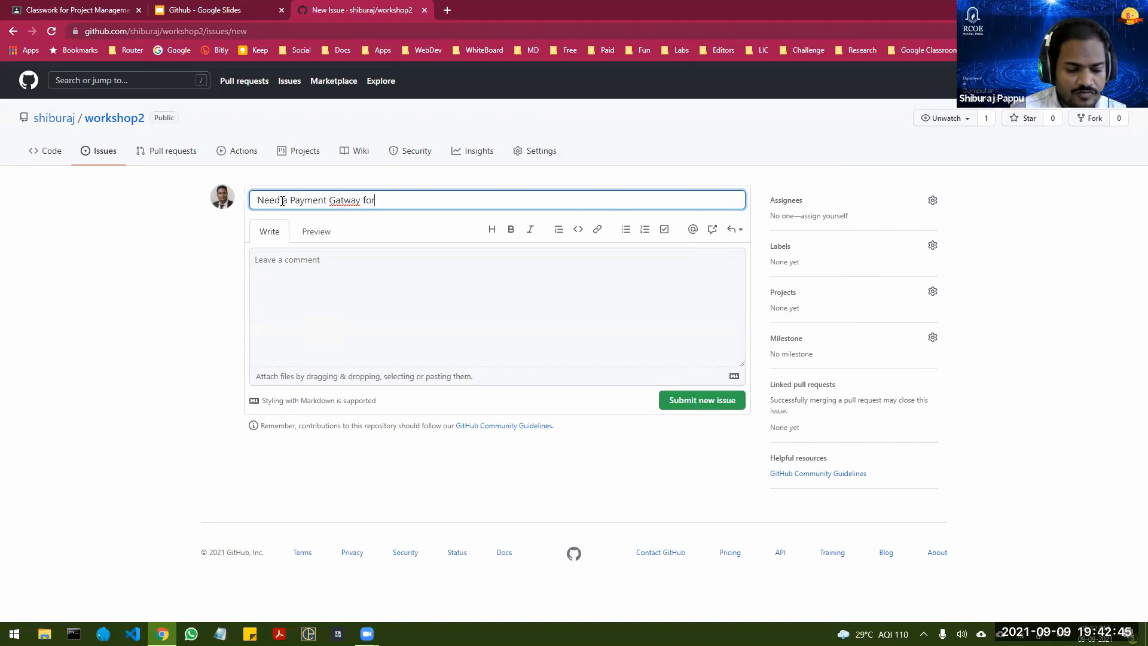
text( Fee)
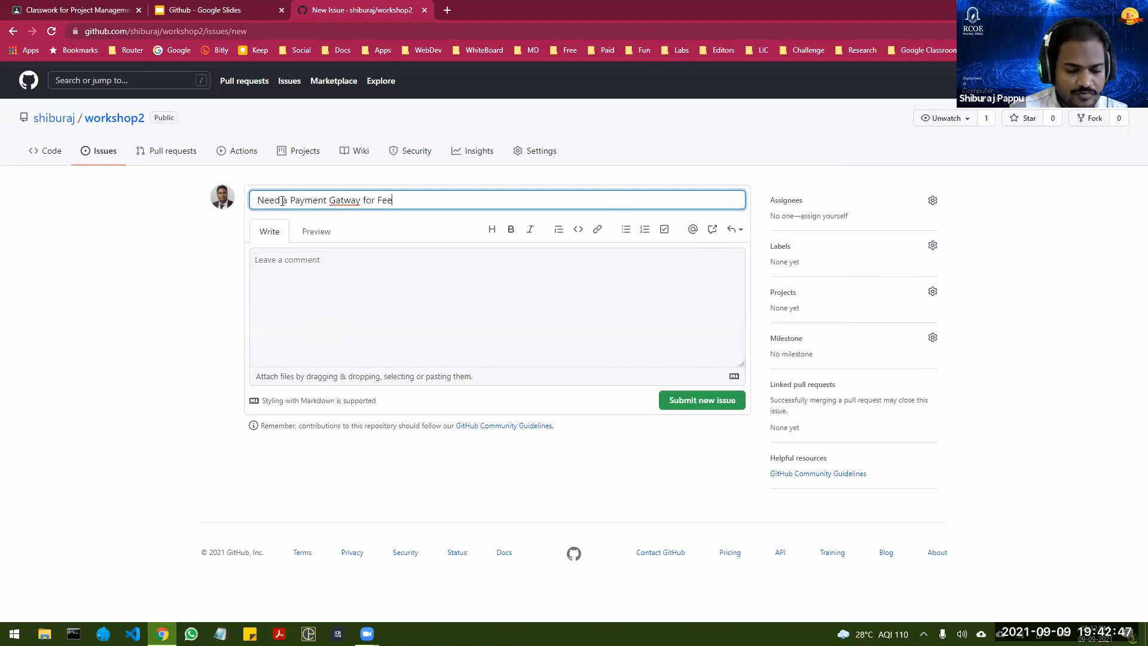
text(s payment)
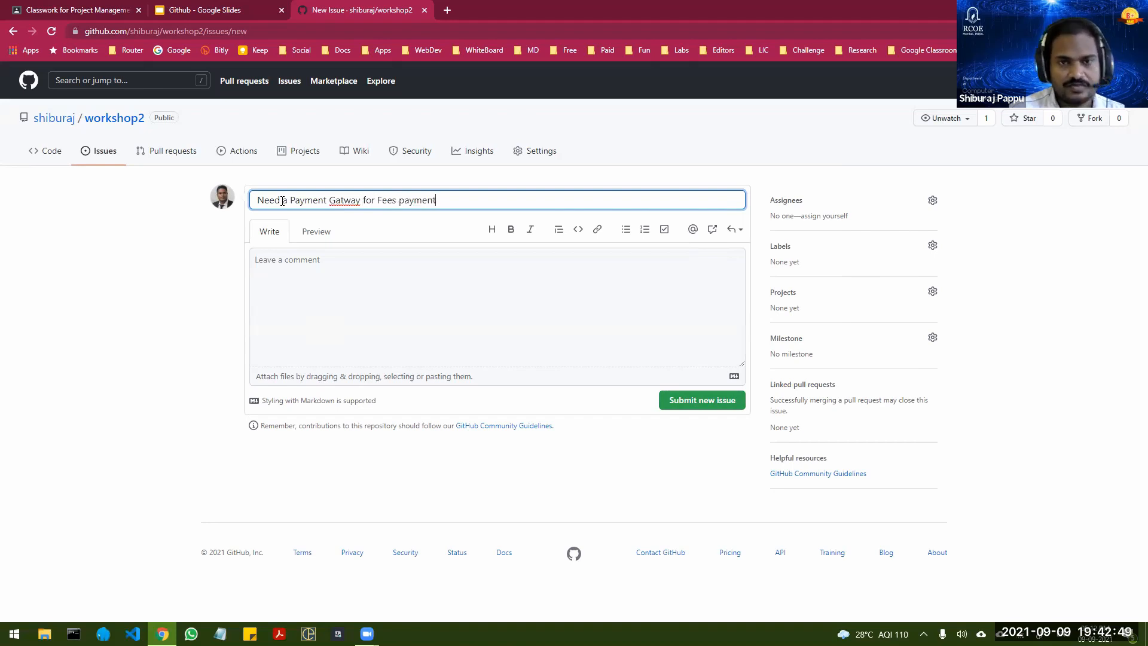
click(347, 202)
text(e)
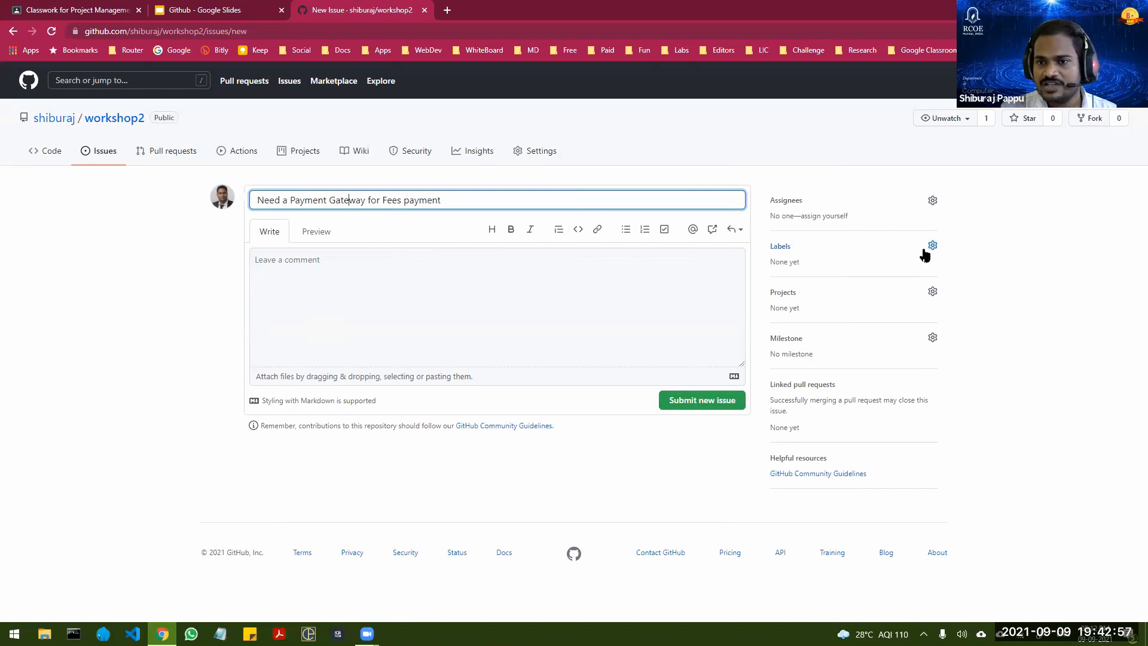
Step: Enter "Paytm" as the description of the new issue
click(417, 276)
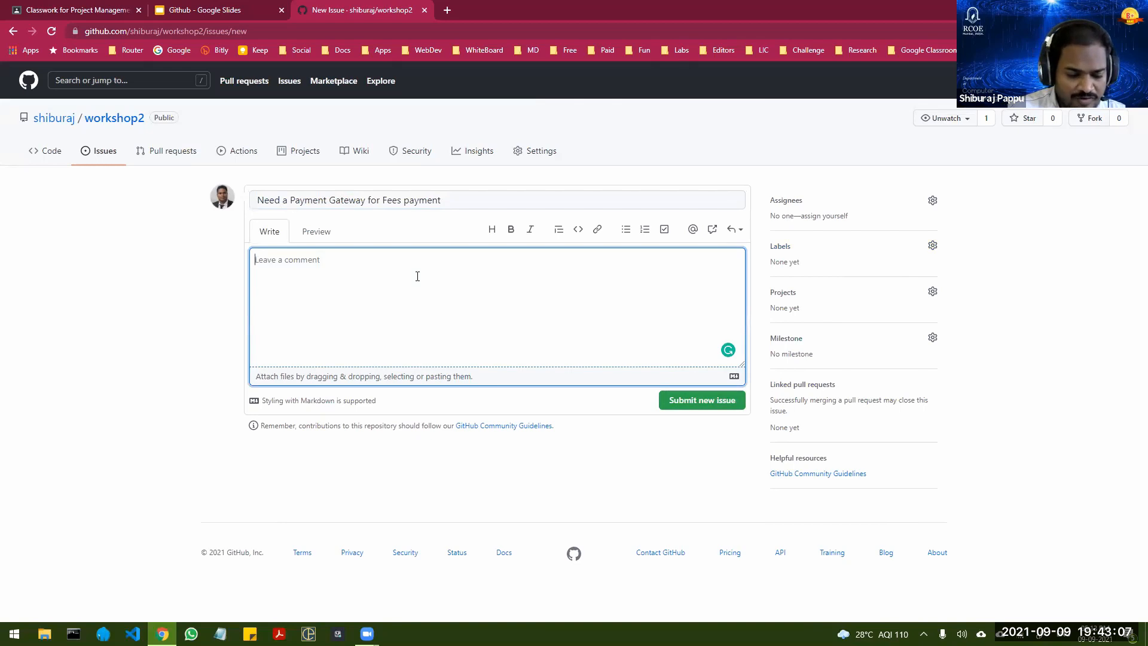
text(Pay)
text(tm)
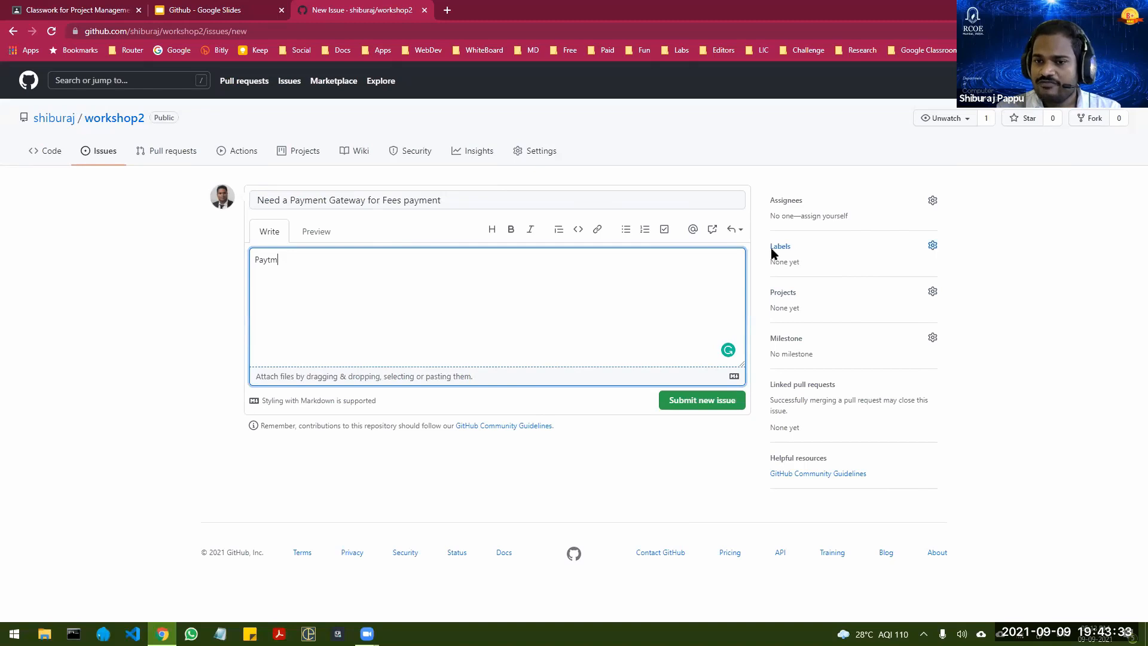
Step: Apply the enhancement label to the issue and submit it
click(933, 249)
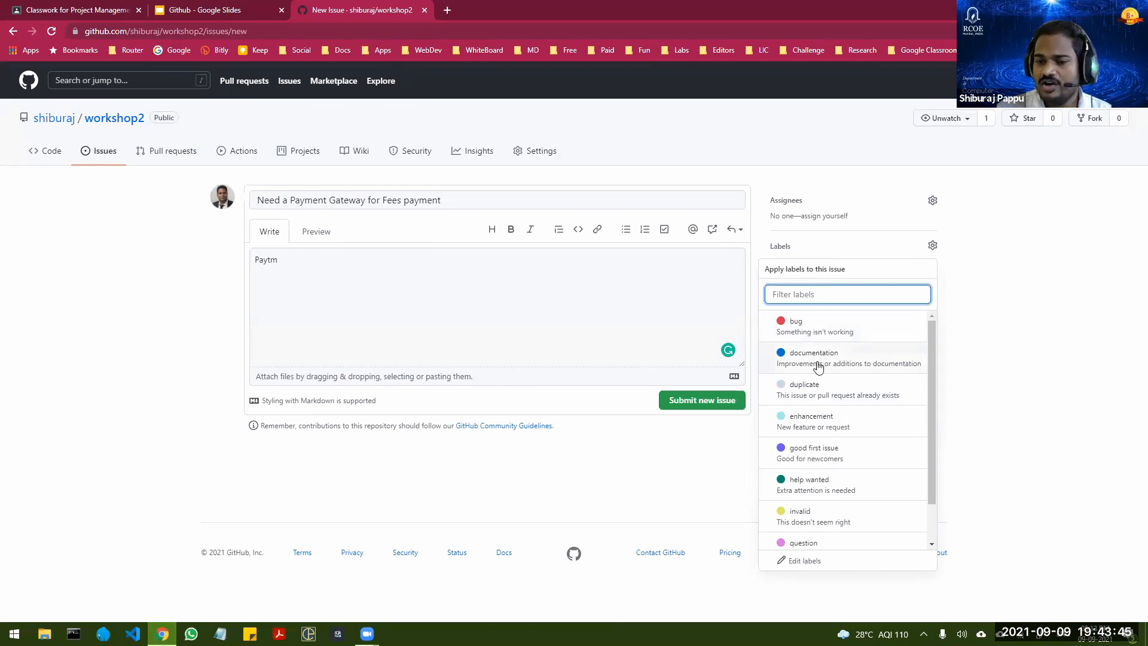
click(820, 420)
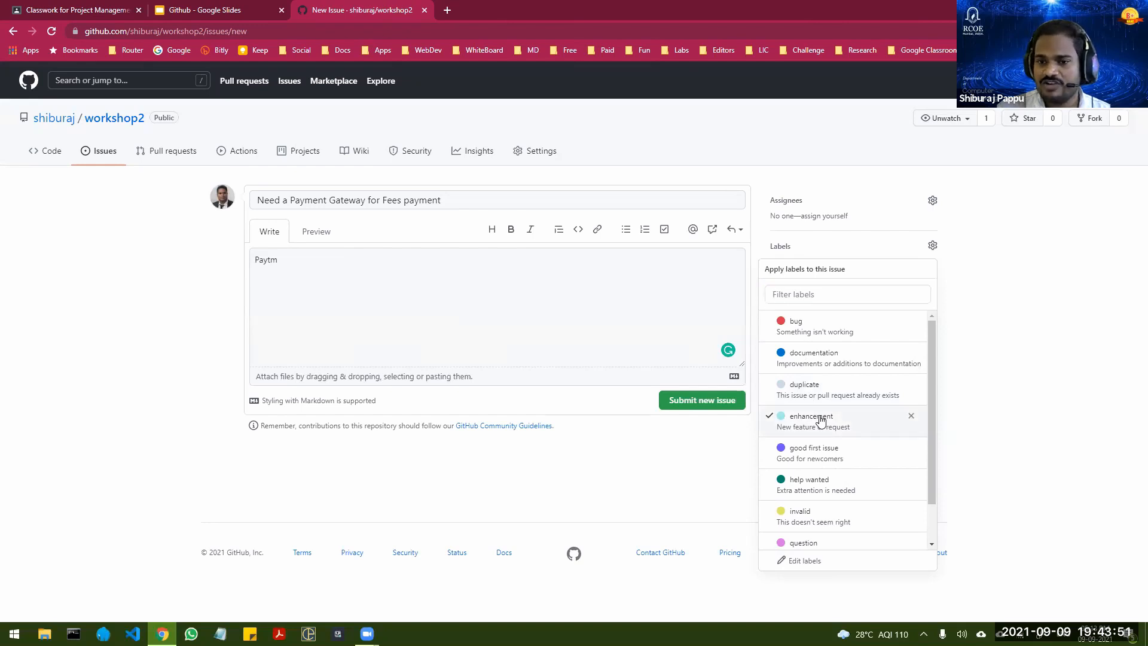
click(678, 448)
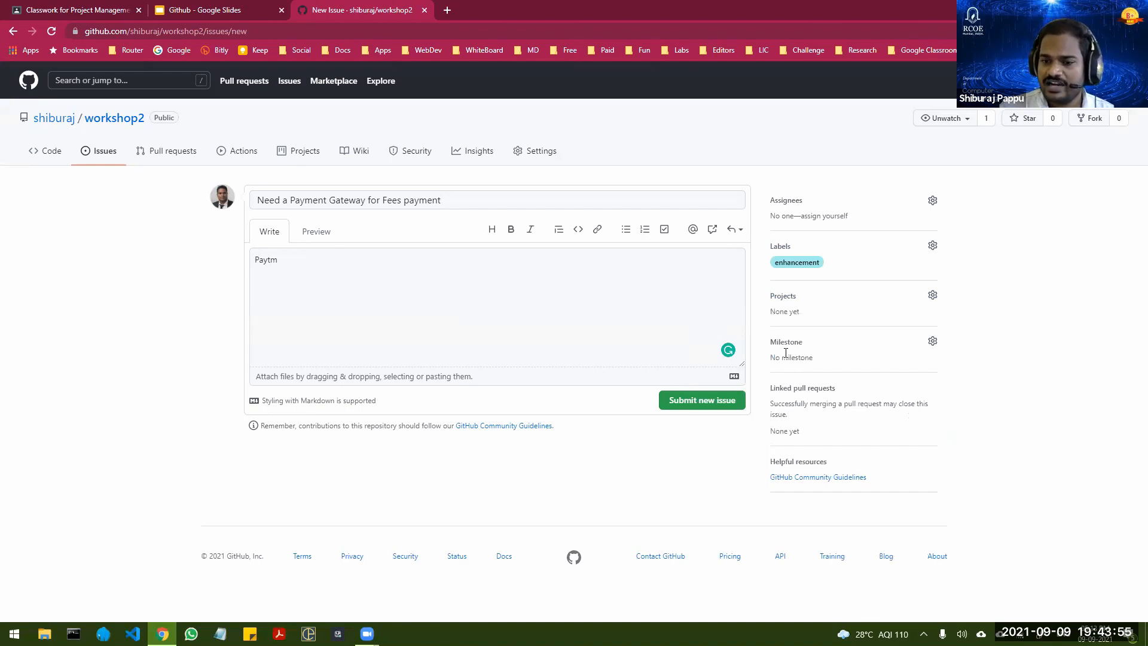
click(698, 400)
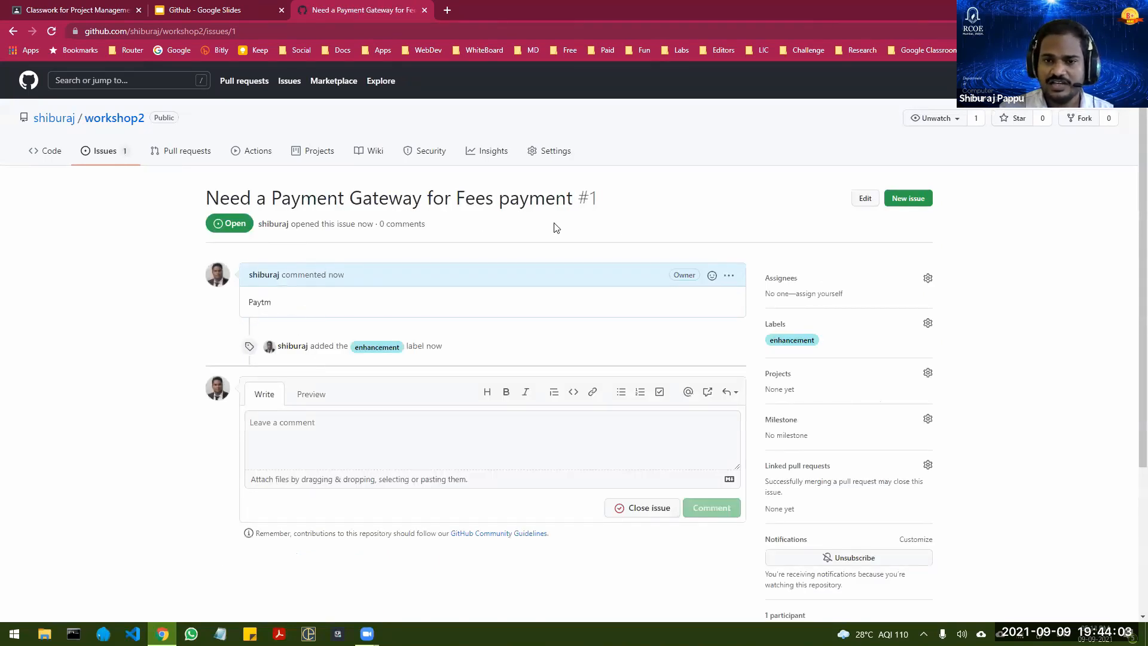
drag(576, 197, 602, 202)
click(605, 206)
click(610, 213)
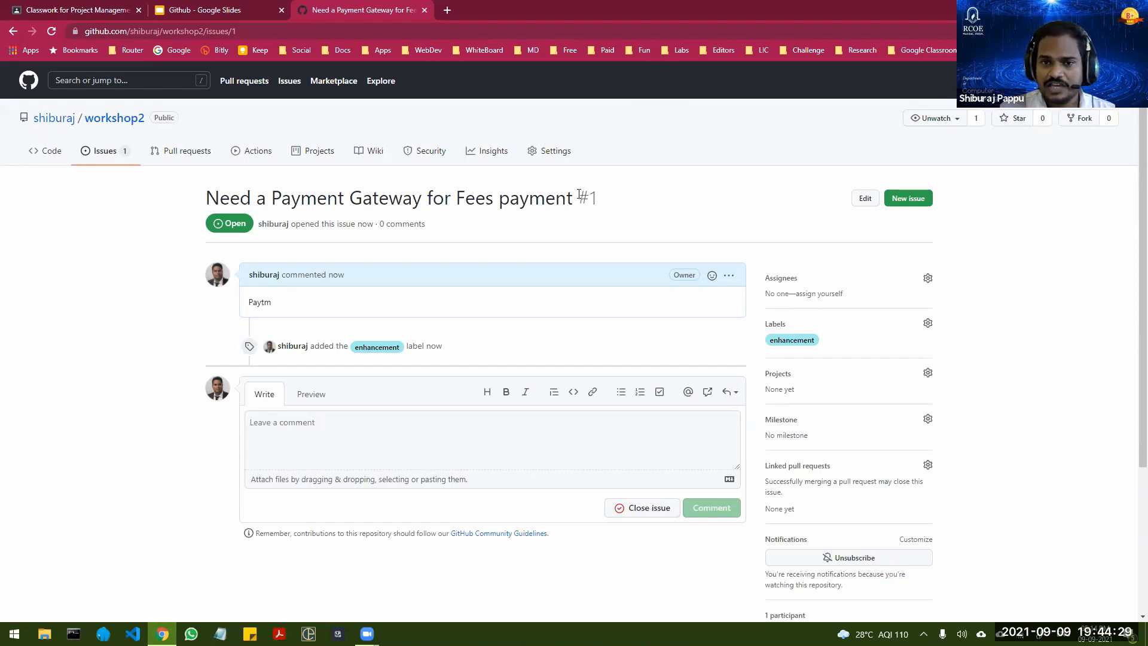
double_click(582, 199)
drag(603, 194, 608, 194)
click(604, 198)
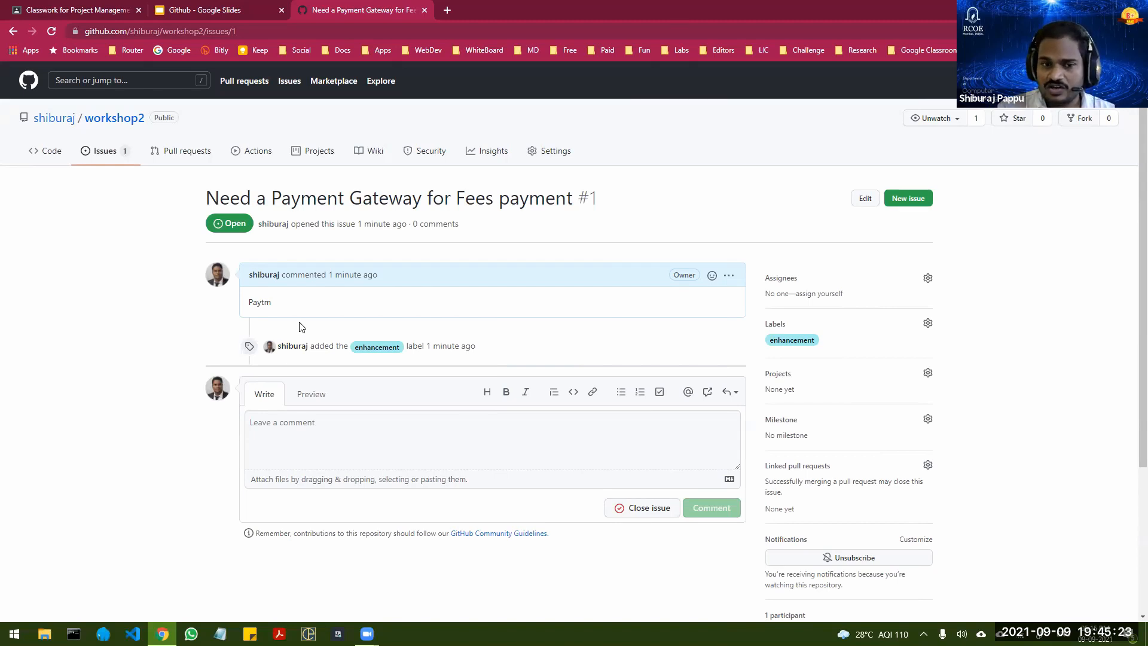
Step: Close the payment gateway issue with the comment "Fixed issue #1" and return to the repository's issue list
click(300, 436)
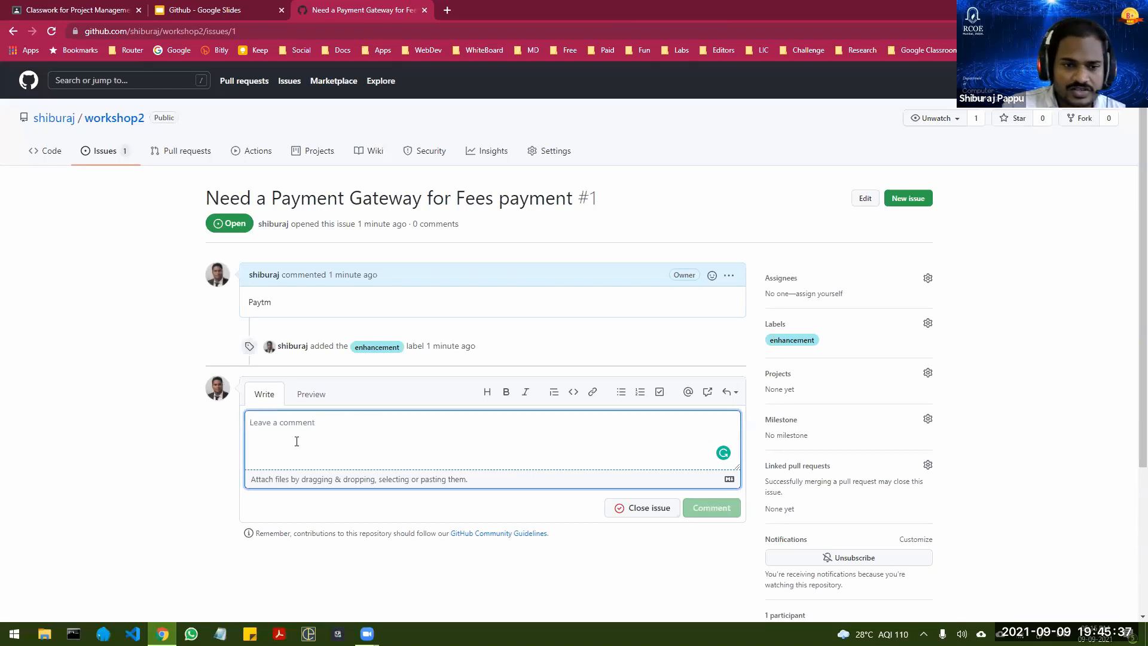
text(Fi)
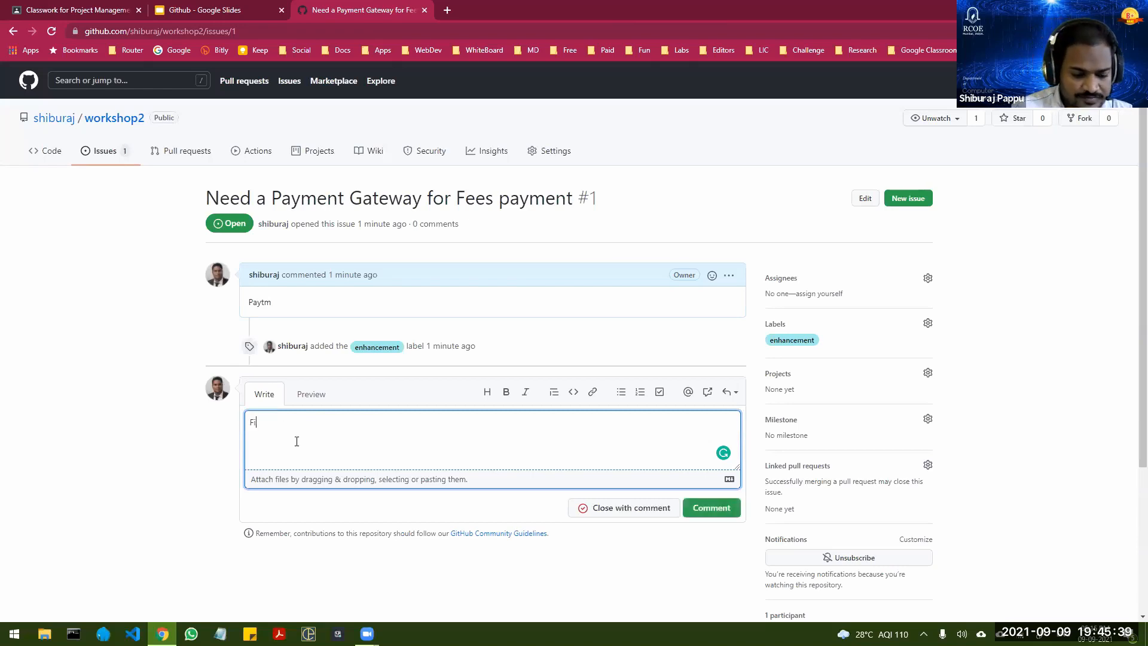
text(xed issue)
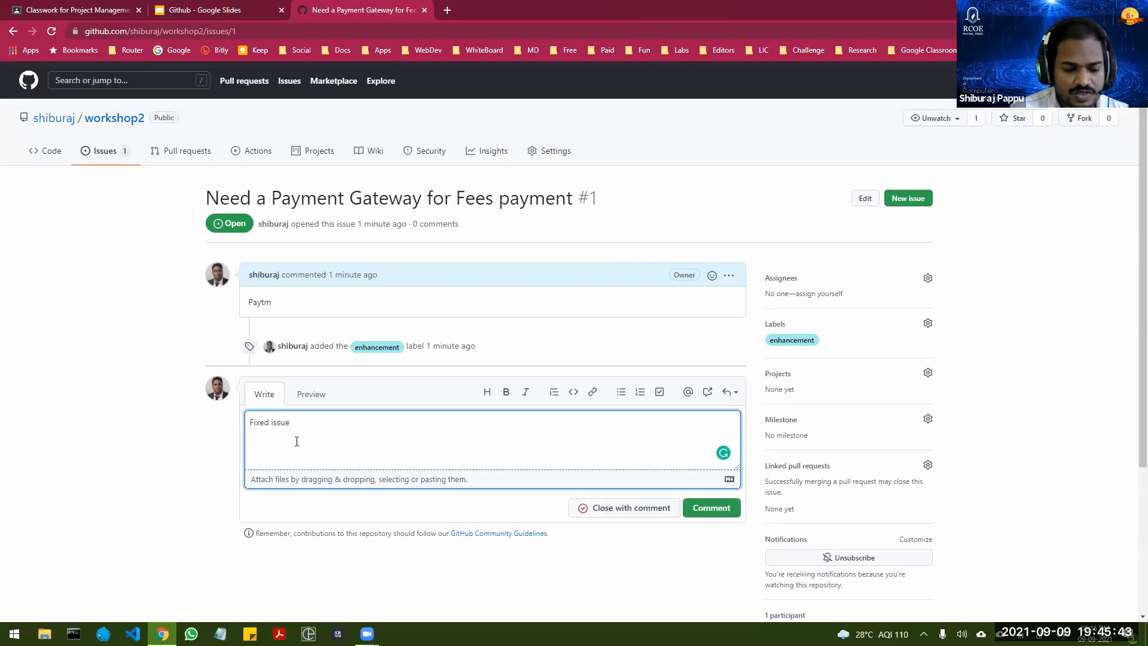
text( #1)
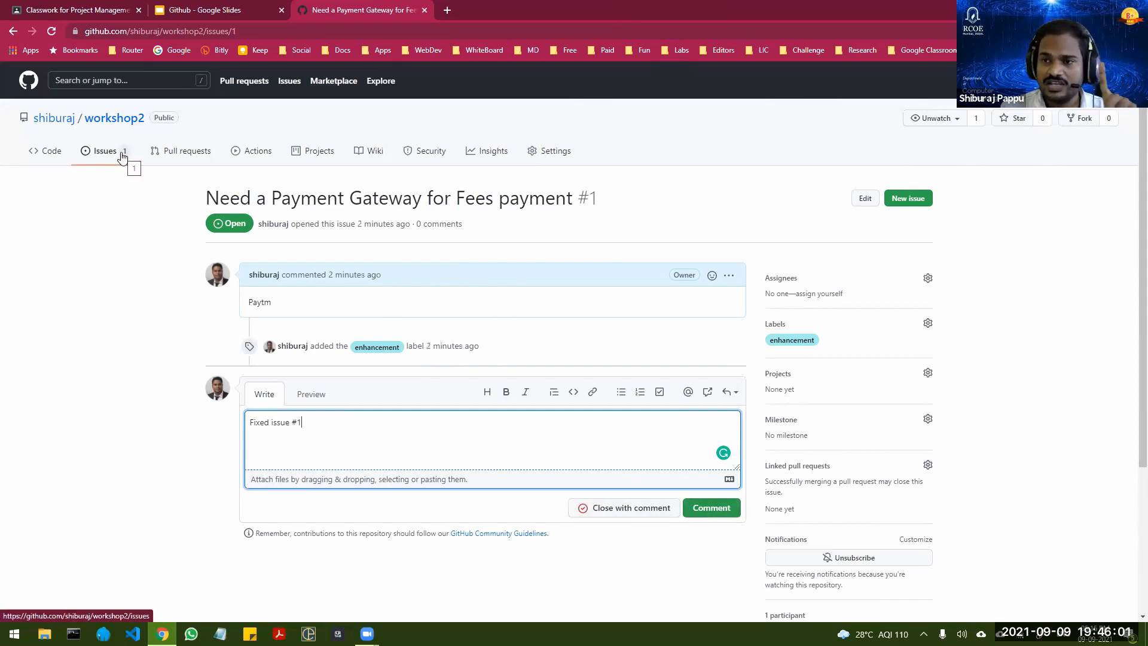
click(636, 508)
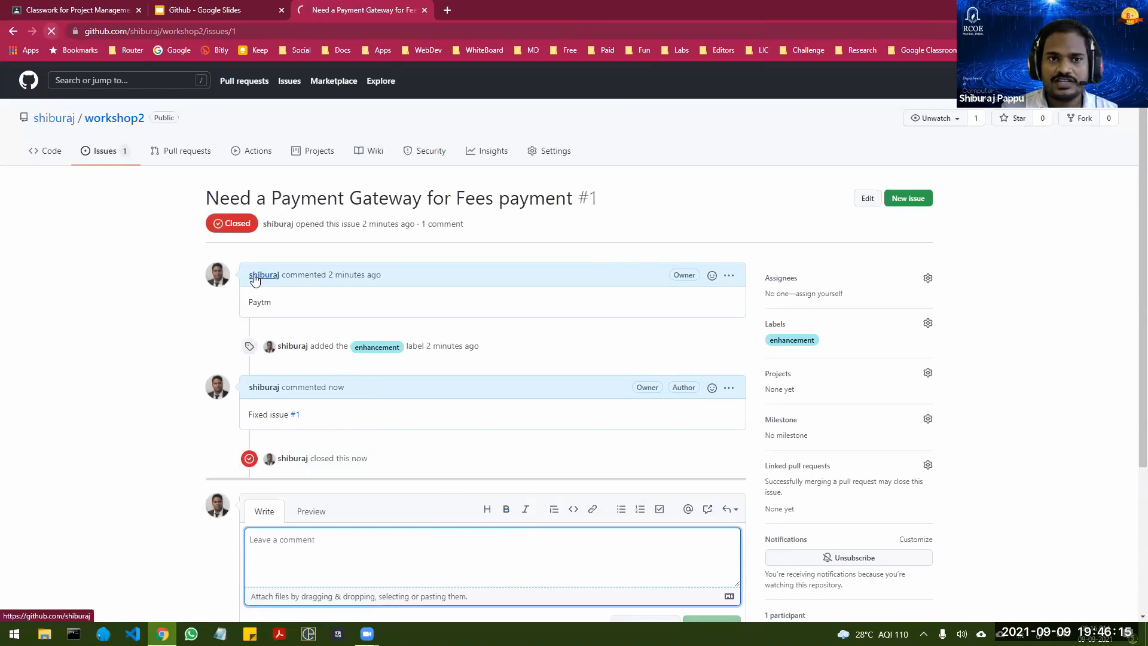
click(101, 152)
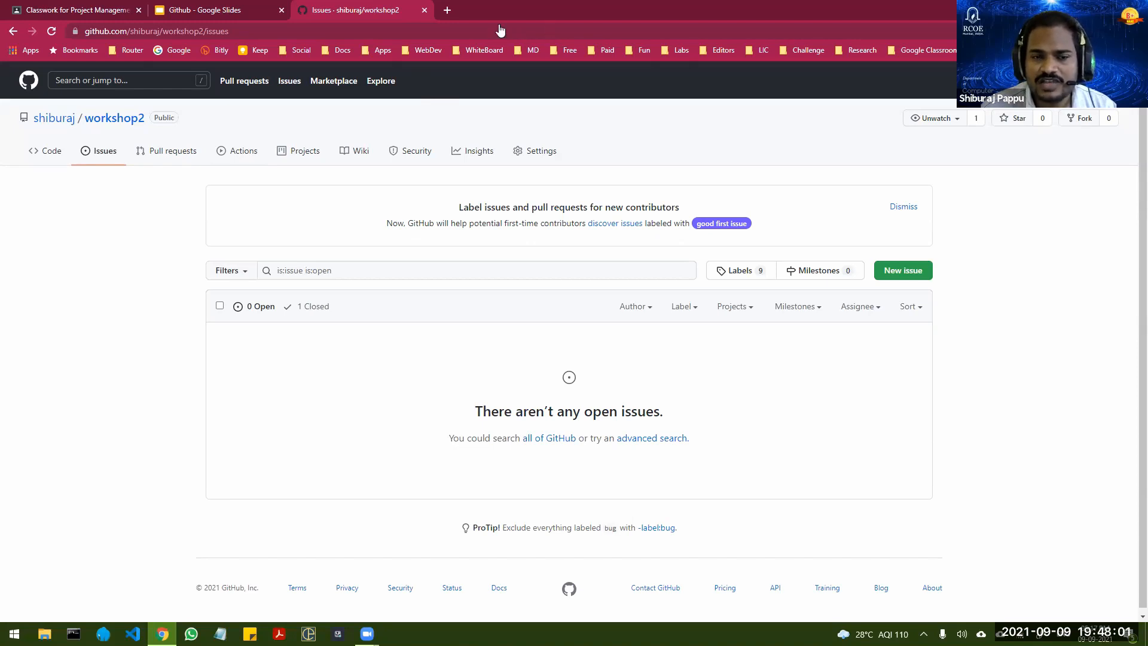
Step: Create a project board named "Workshop" in the workshop2 repository using the Automated kanban template
click(301, 156)
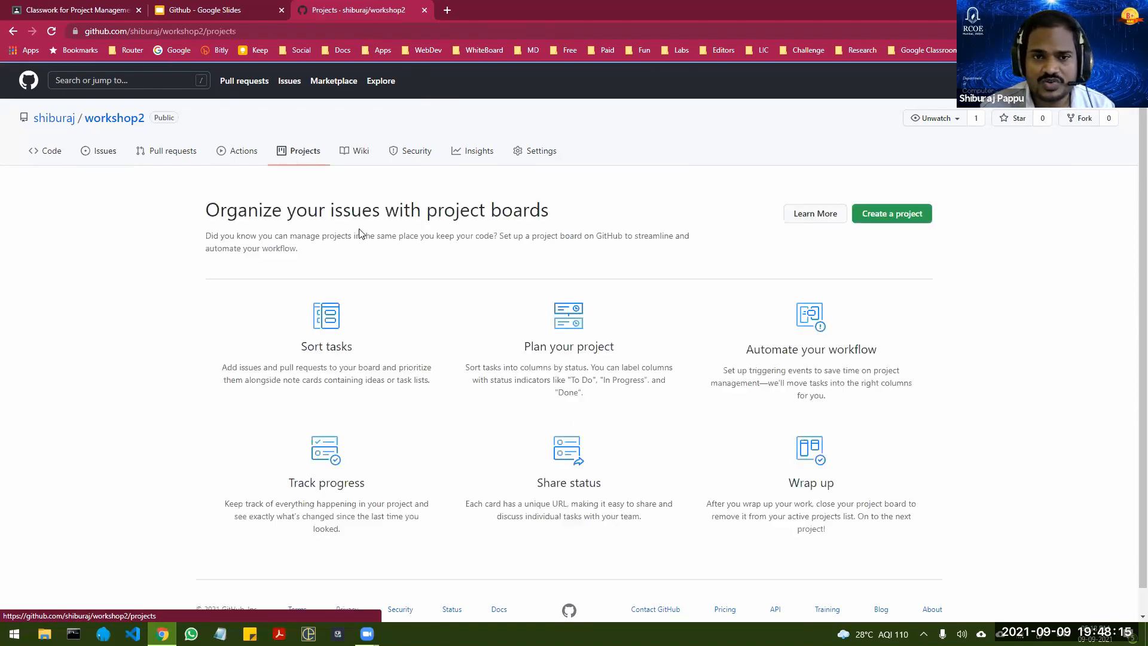
click(891, 215)
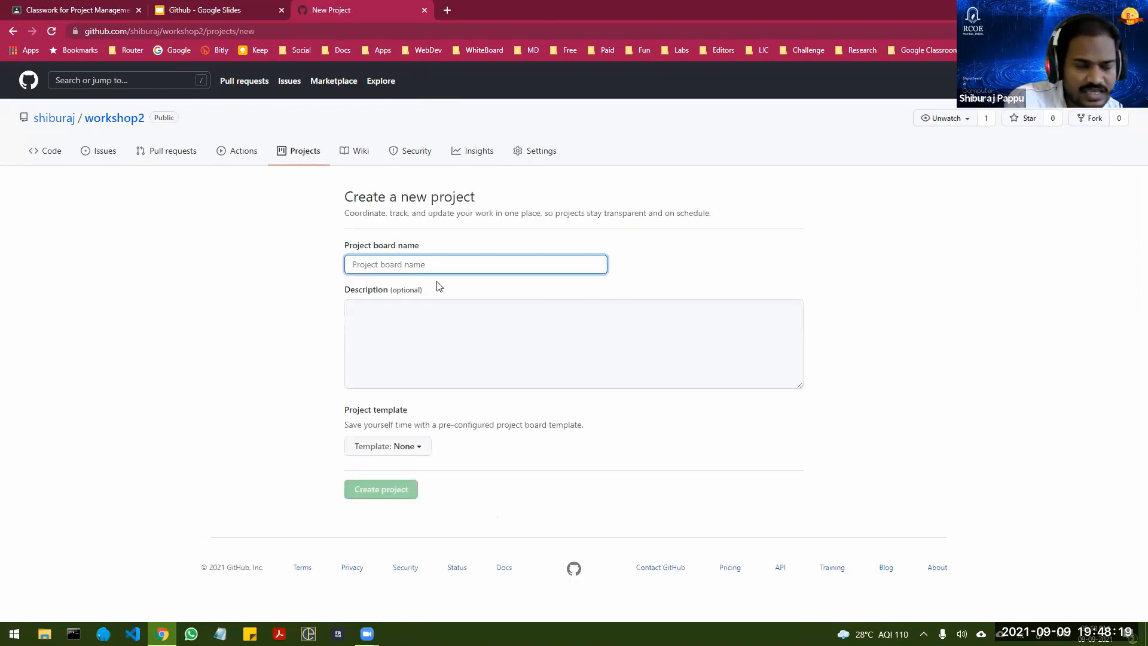
text(Wor)
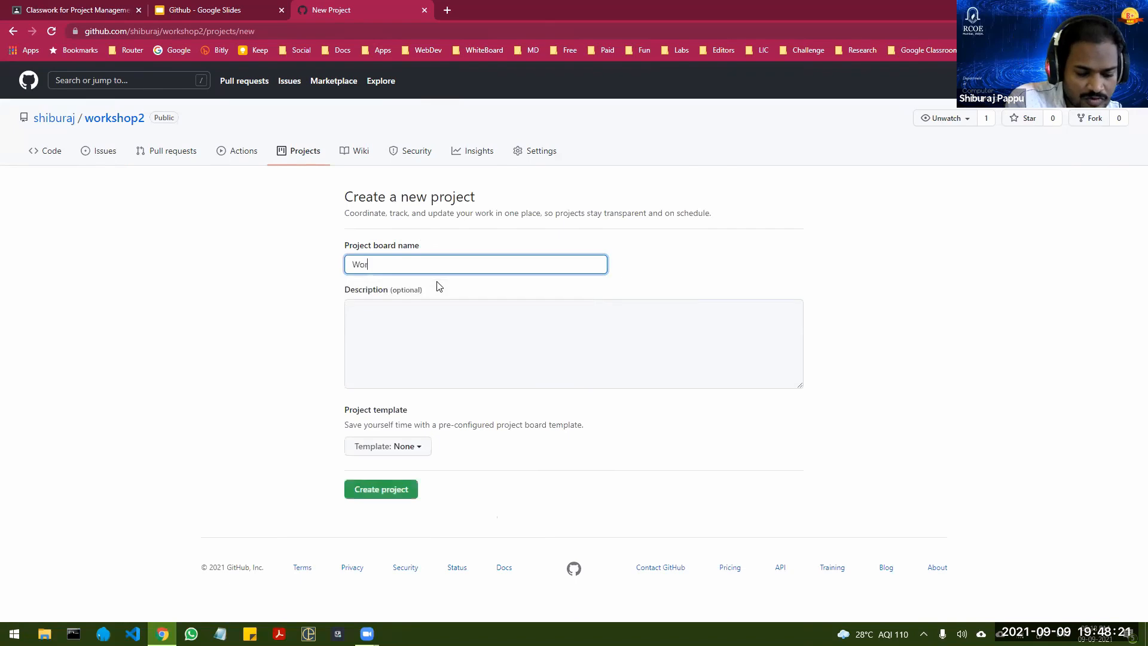
text(kshop)
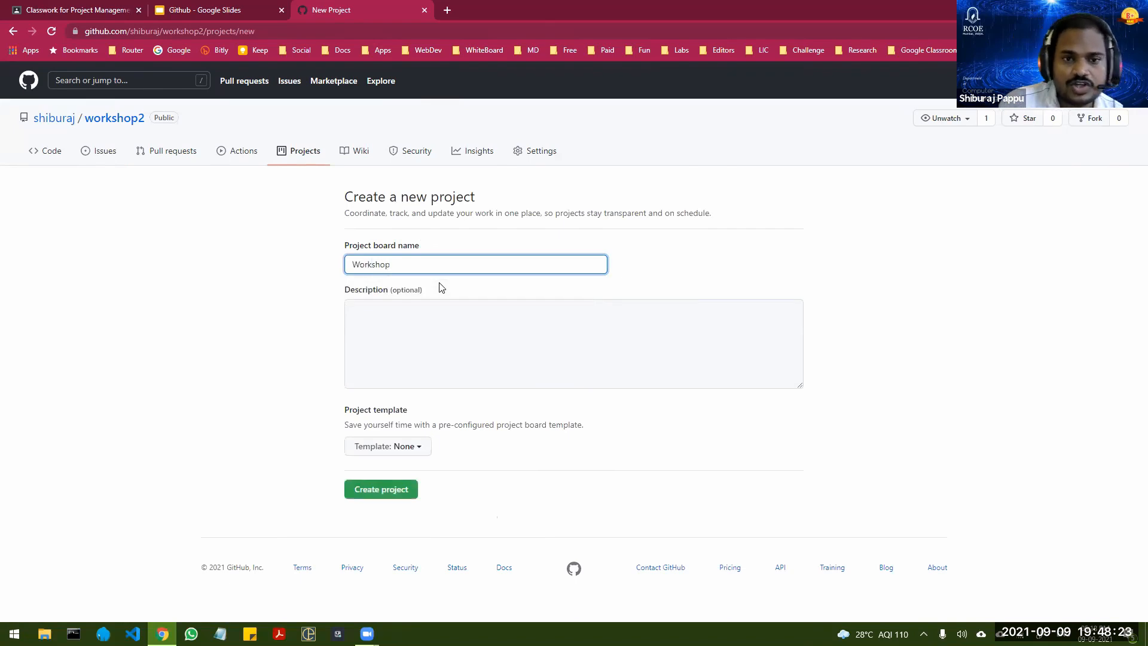
click(420, 445)
scroll(421, 444, down, 2)
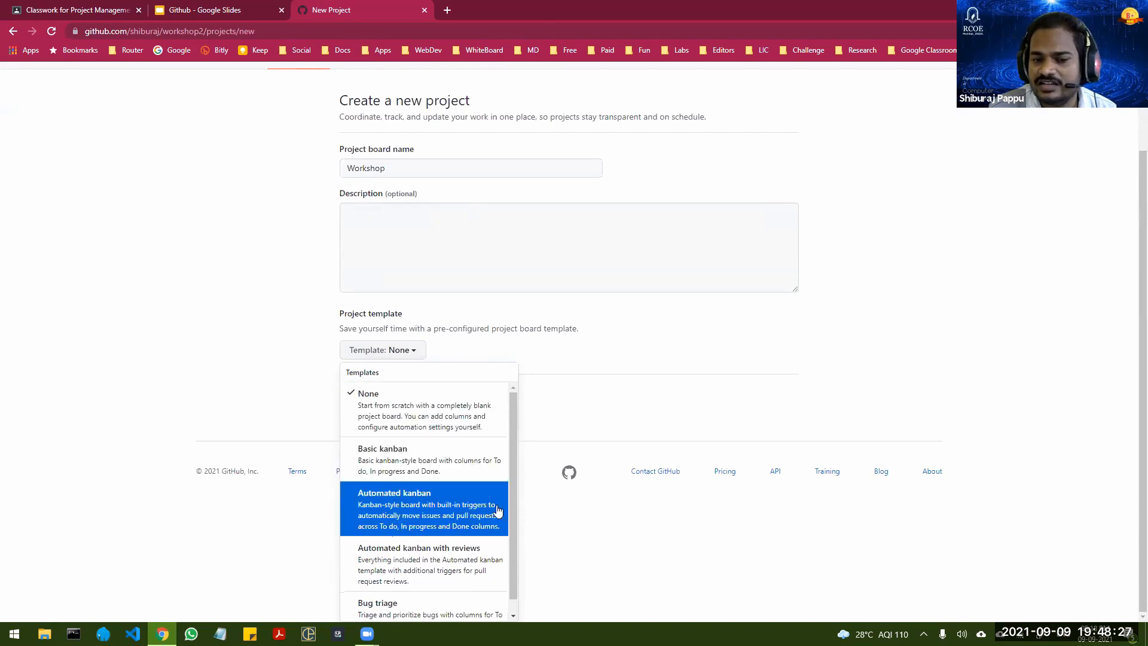
click(424, 499)
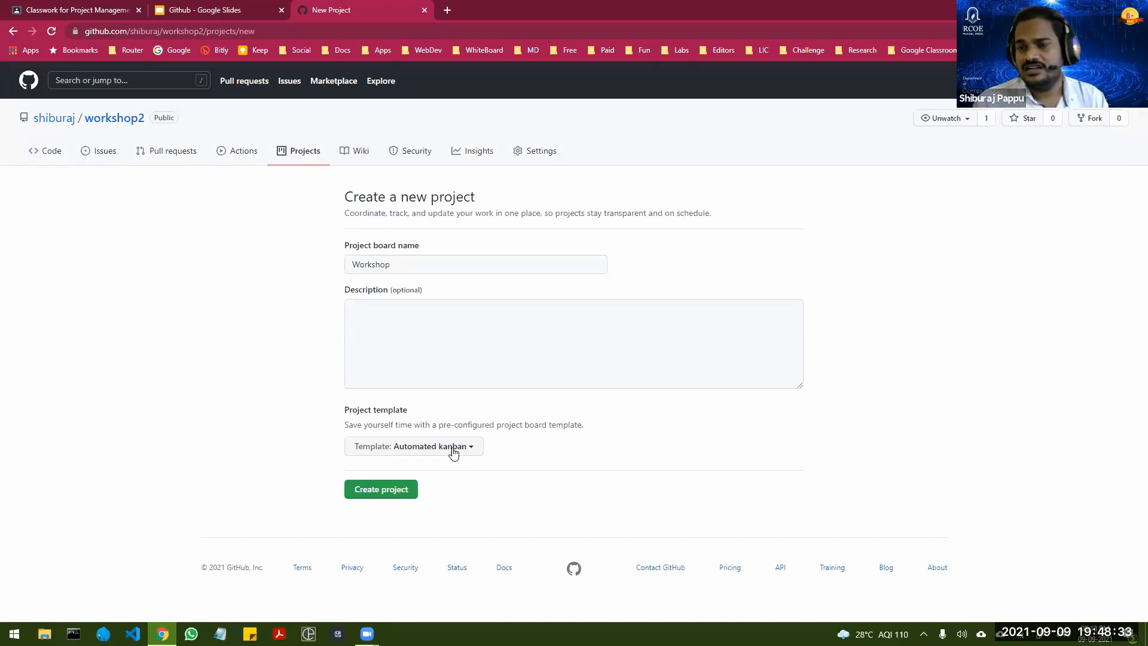
click(383, 491)
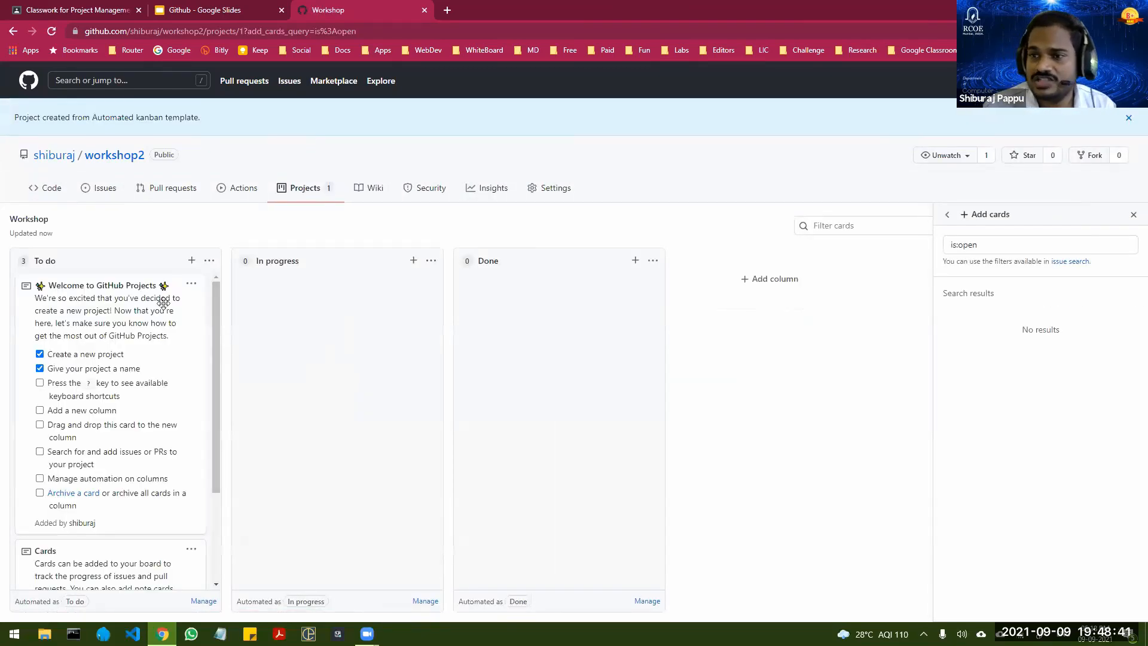
Step: Delete the three default notes (Welcome to GitHub Projects, Cards and Automation) from the To do column
click(191, 284)
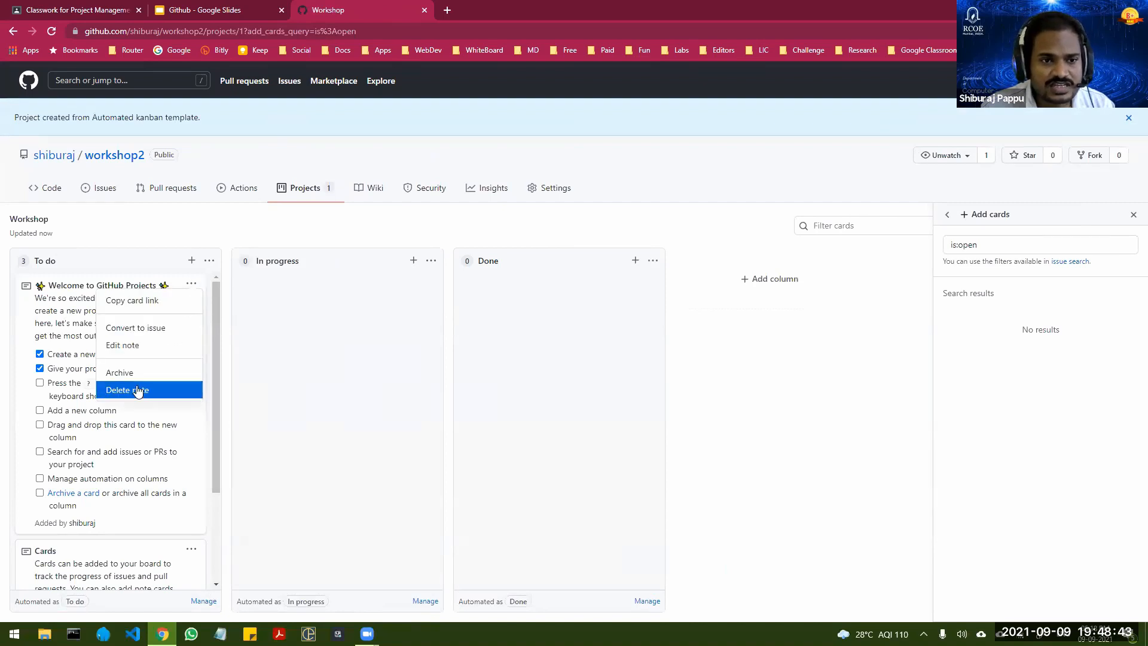
click(141, 389)
click(631, 99)
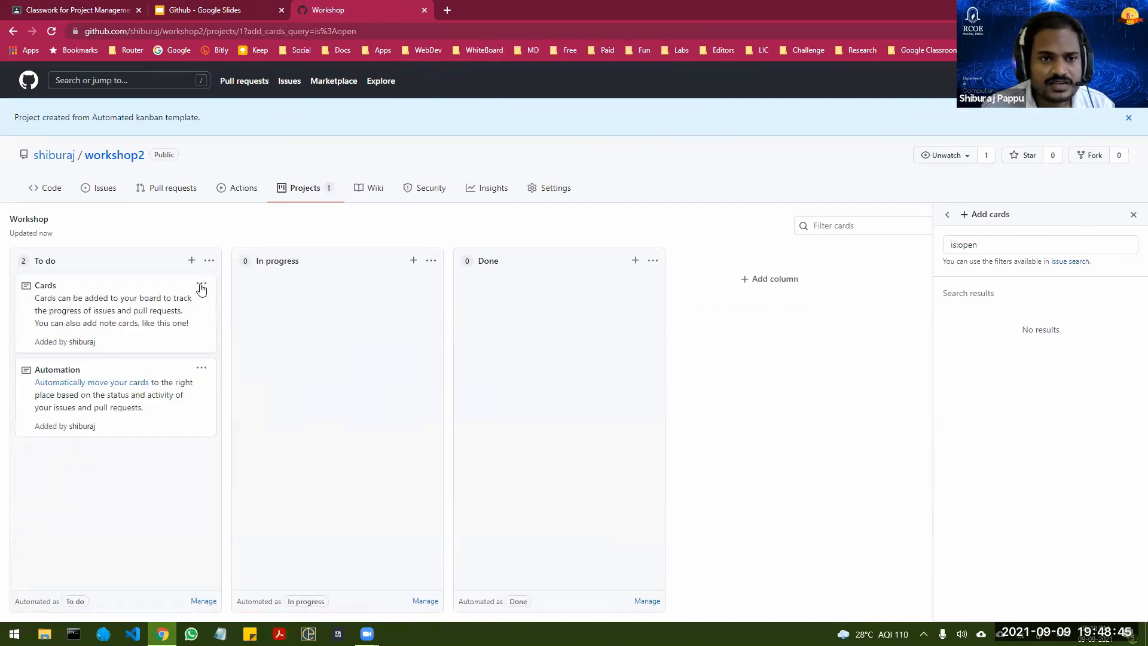
click(201, 283)
click(158, 389)
click(644, 103)
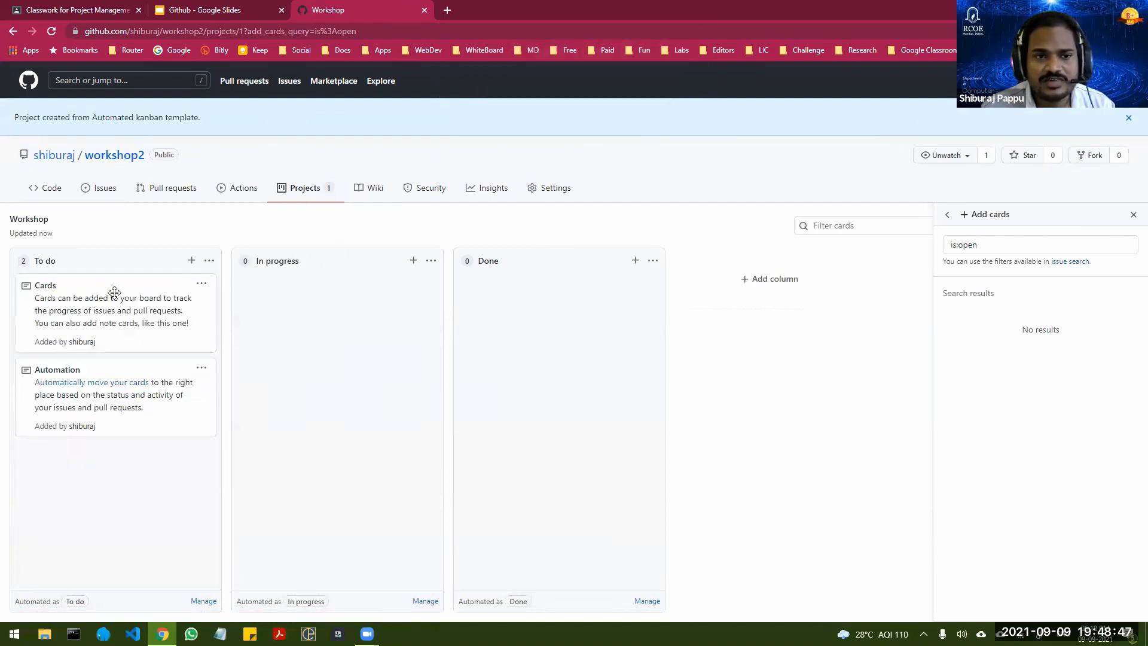
click(201, 283)
click(166, 388)
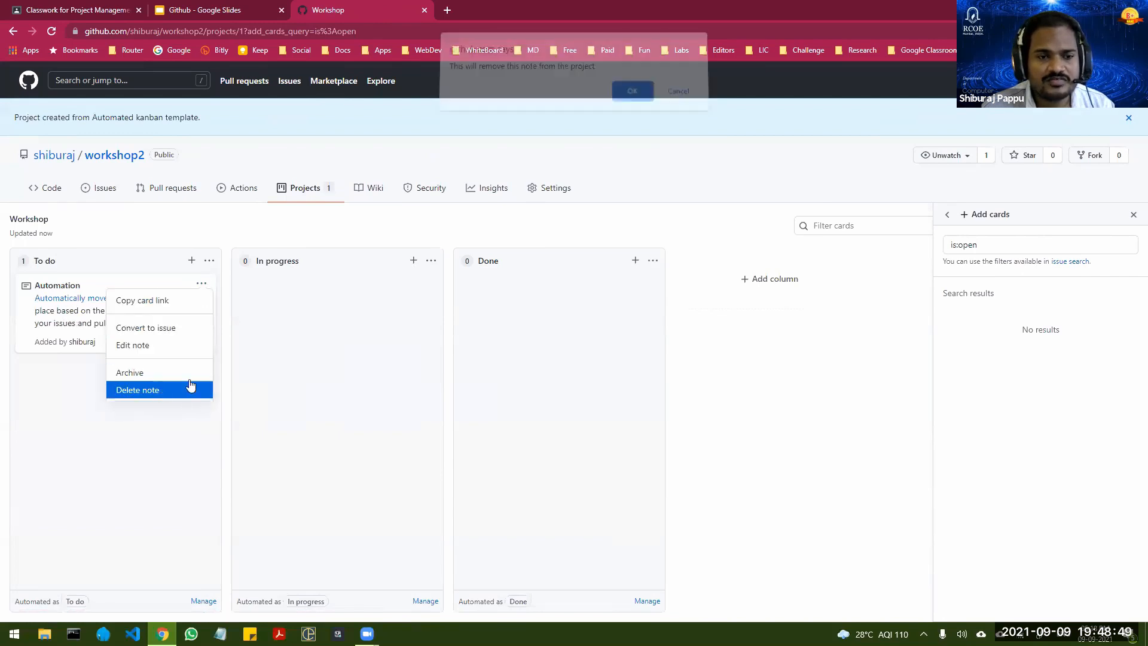
click(626, 98)
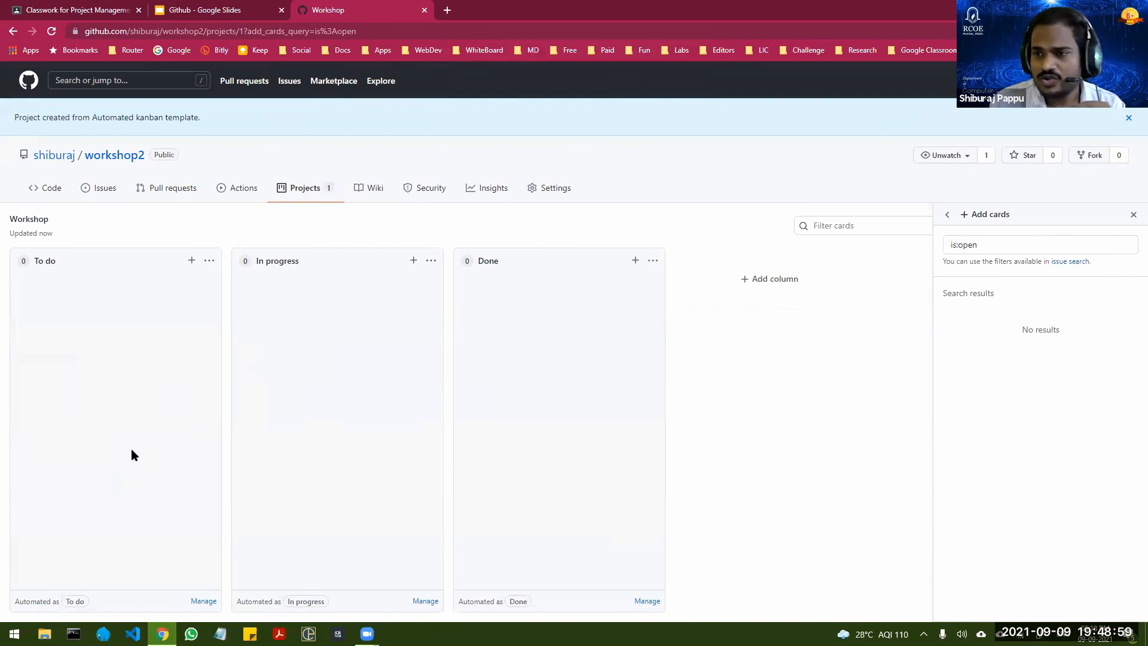
Step: Add a note reading "Make login page" to the To do column
click(192, 262)
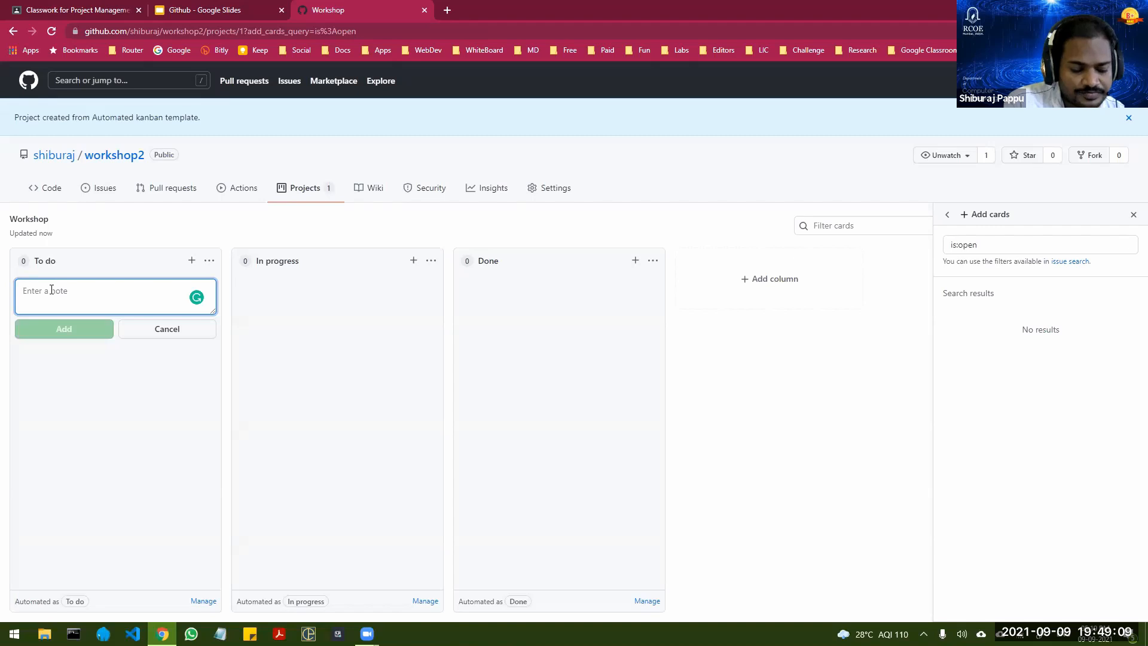
text(Make )
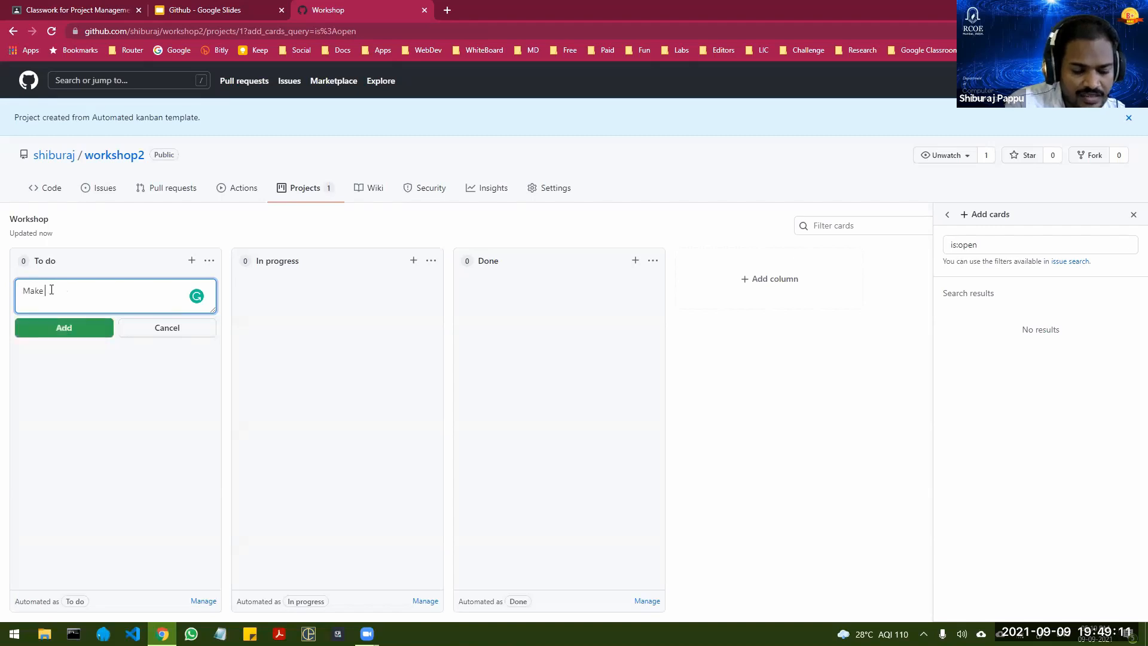
text(login page)
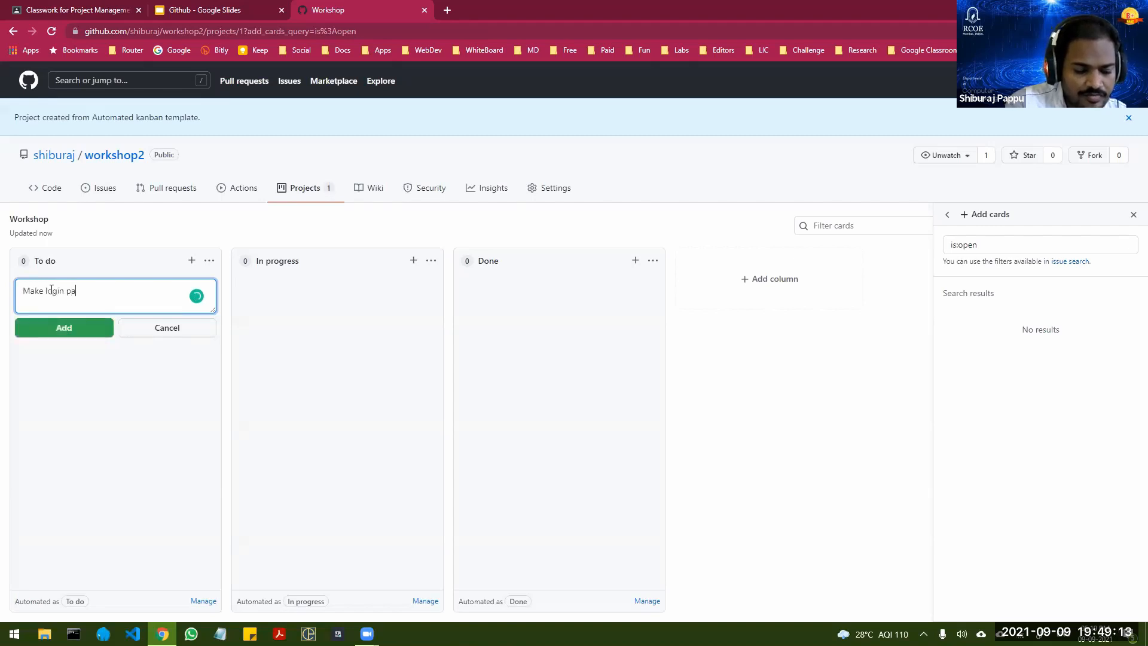
key(Return)
click(54, 331)
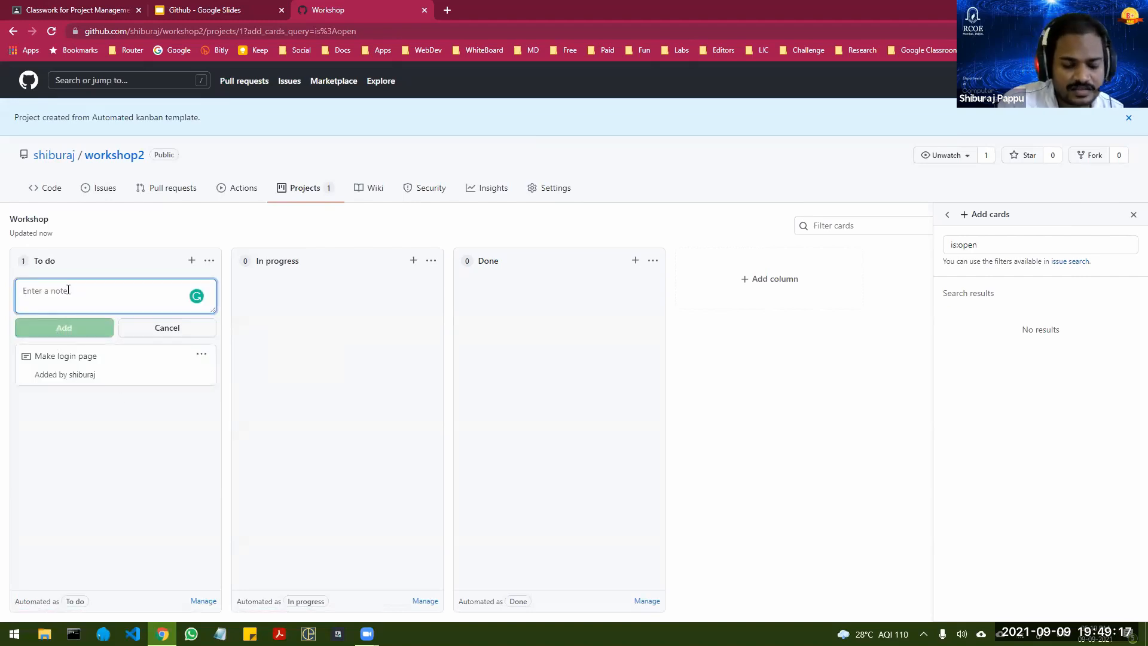
Step: Add a "Make Reset password" note to the To do column and move it through In progress to Done
text(Make)
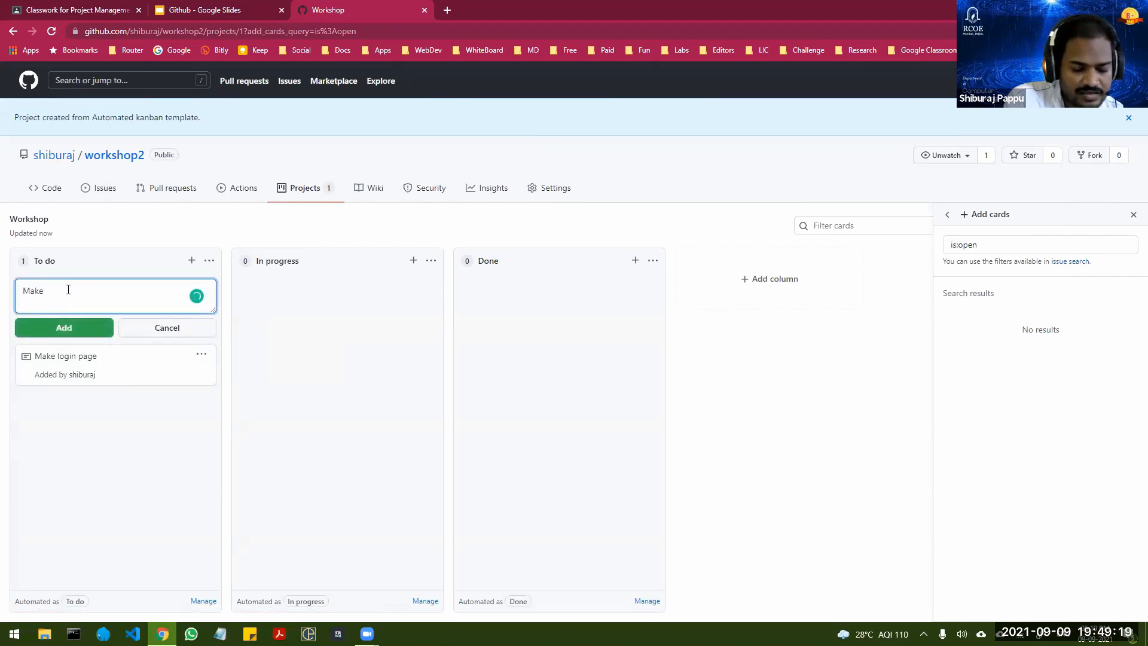
text( Reset)
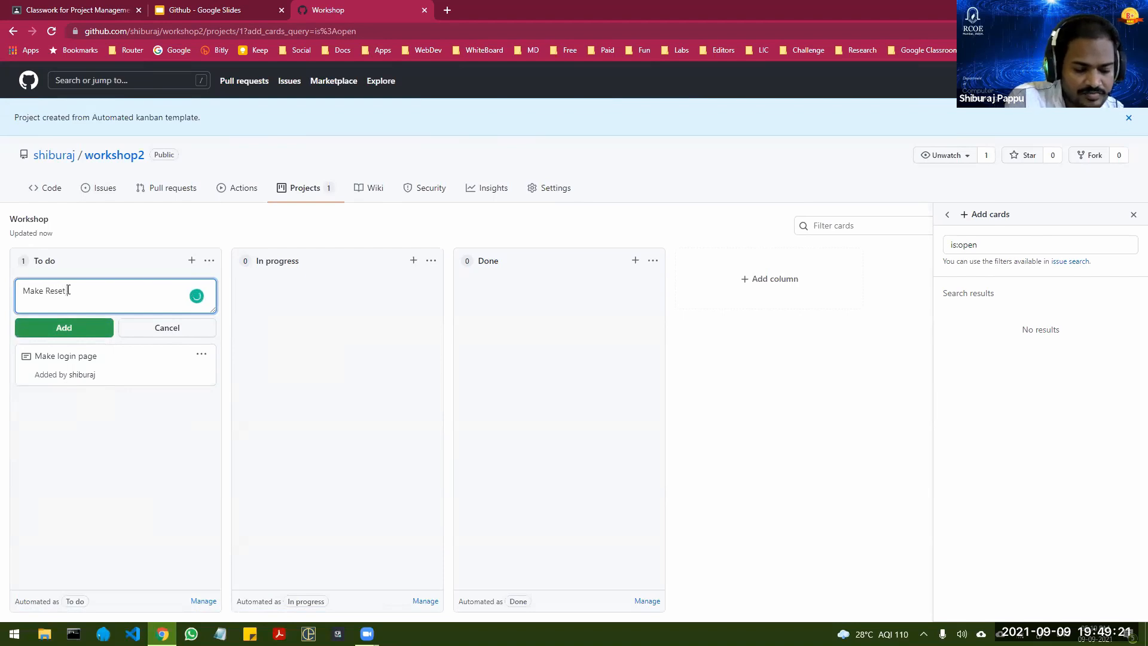
text( password)
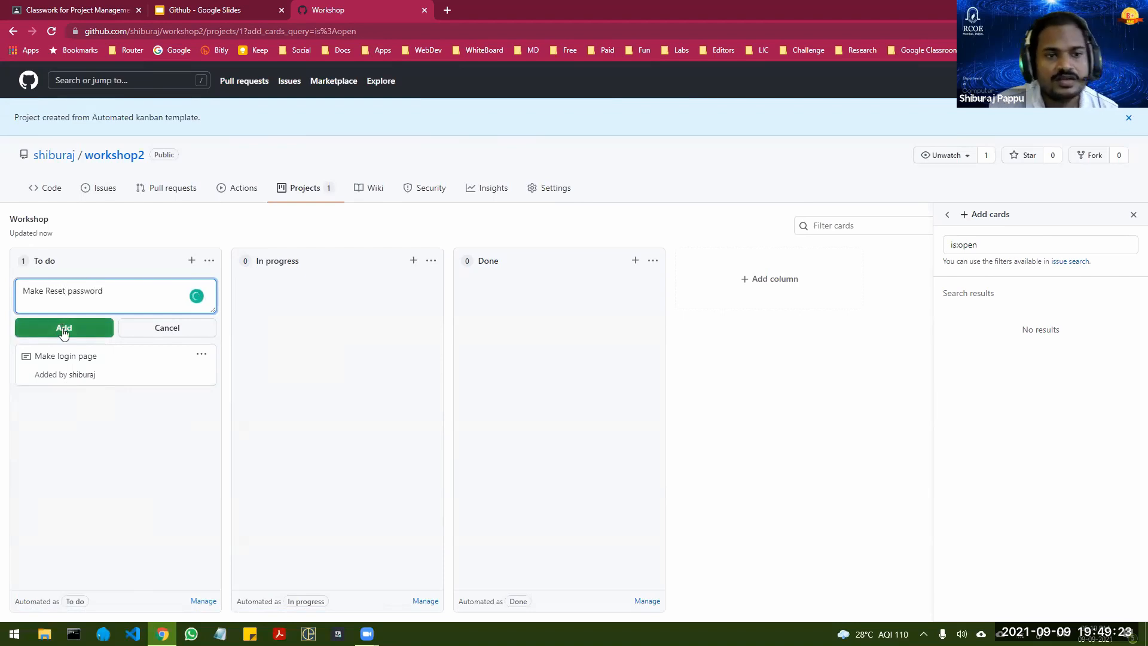
click(63, 328)
click(166, 327)
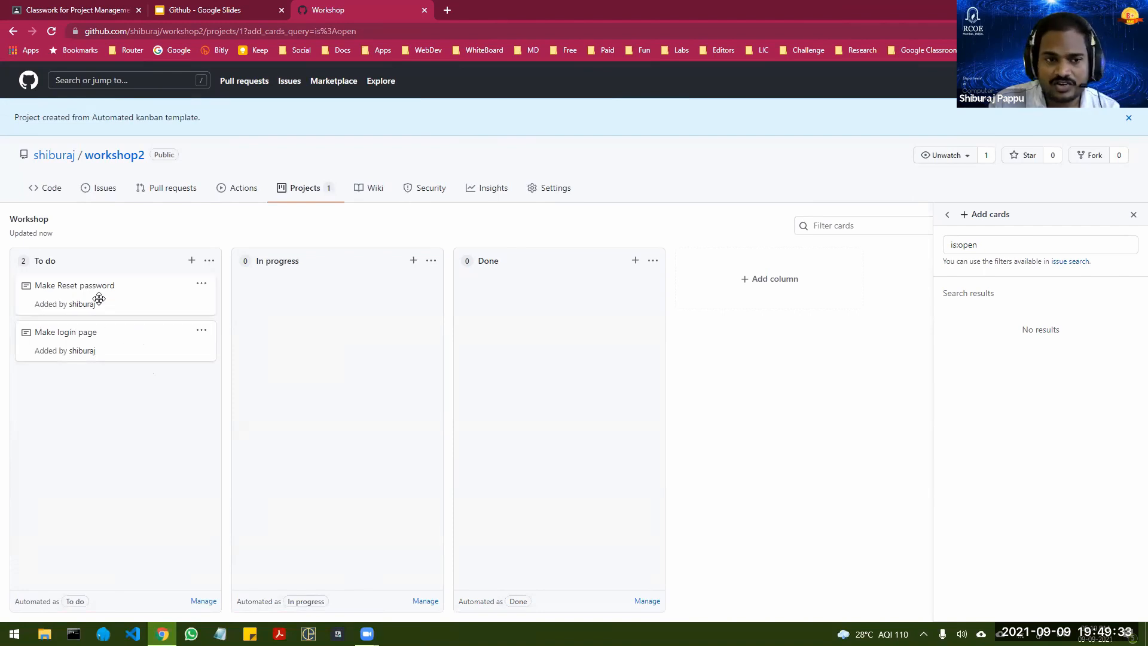
drag(99, 299, 333, 303)
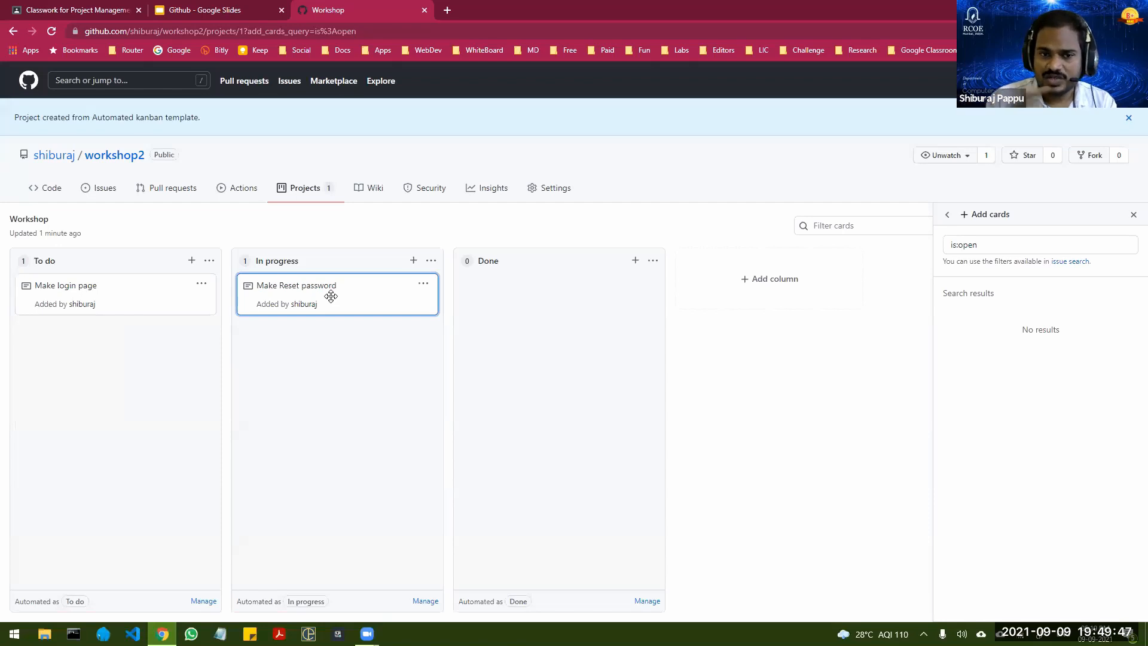
drag(333, 298, 558, 321)
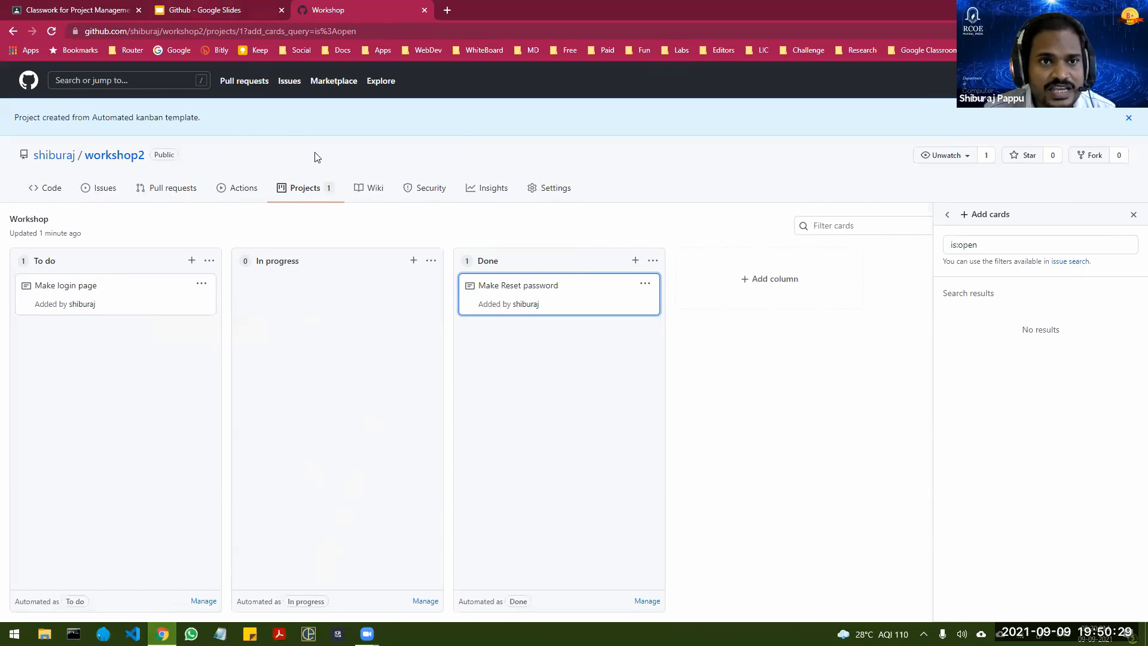
Step: Switch to the Github presentation in Google Slides and view the Github Projects and Github Pages slides
click(203, 11)
scroll(70, 455, down, 3)
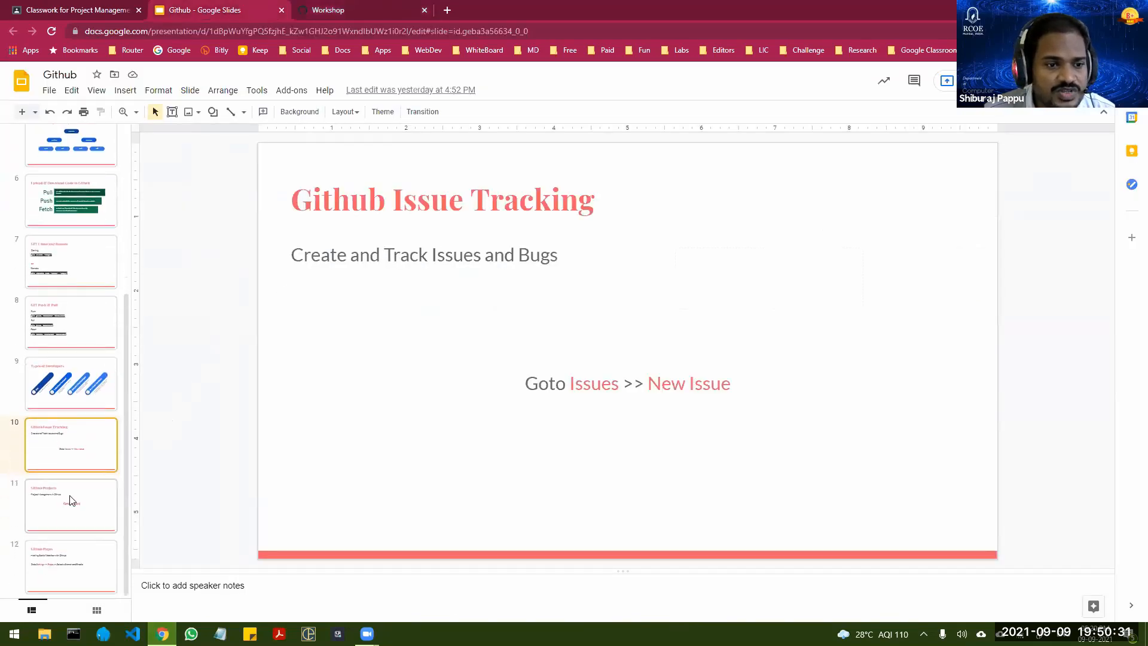
click(70, 500)
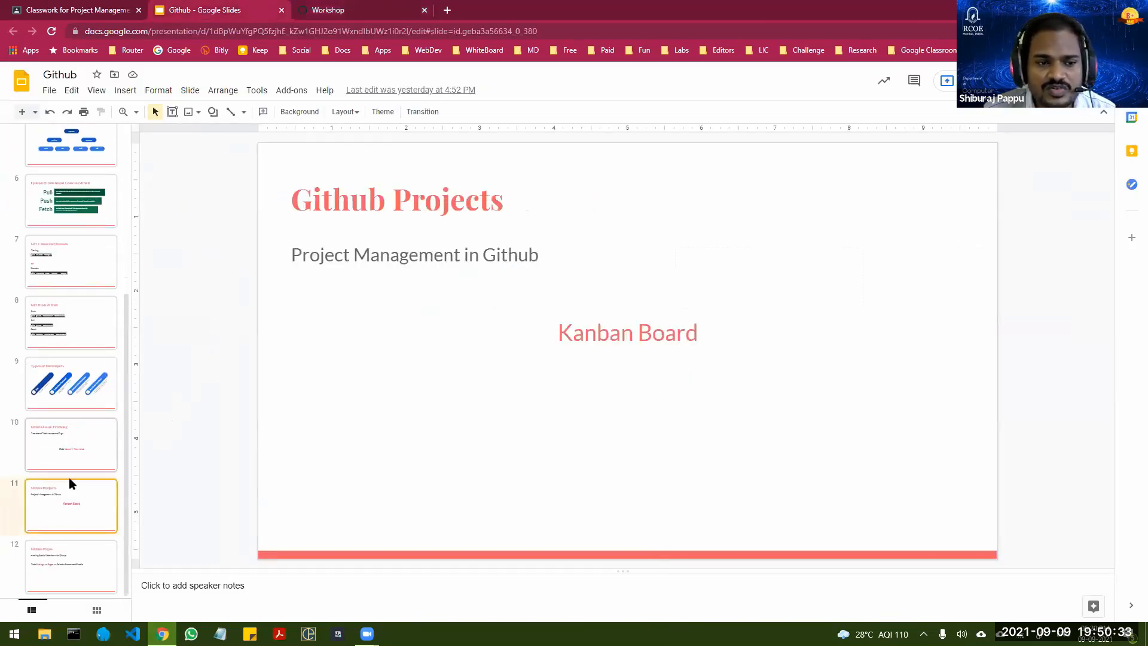
click(76, 565)
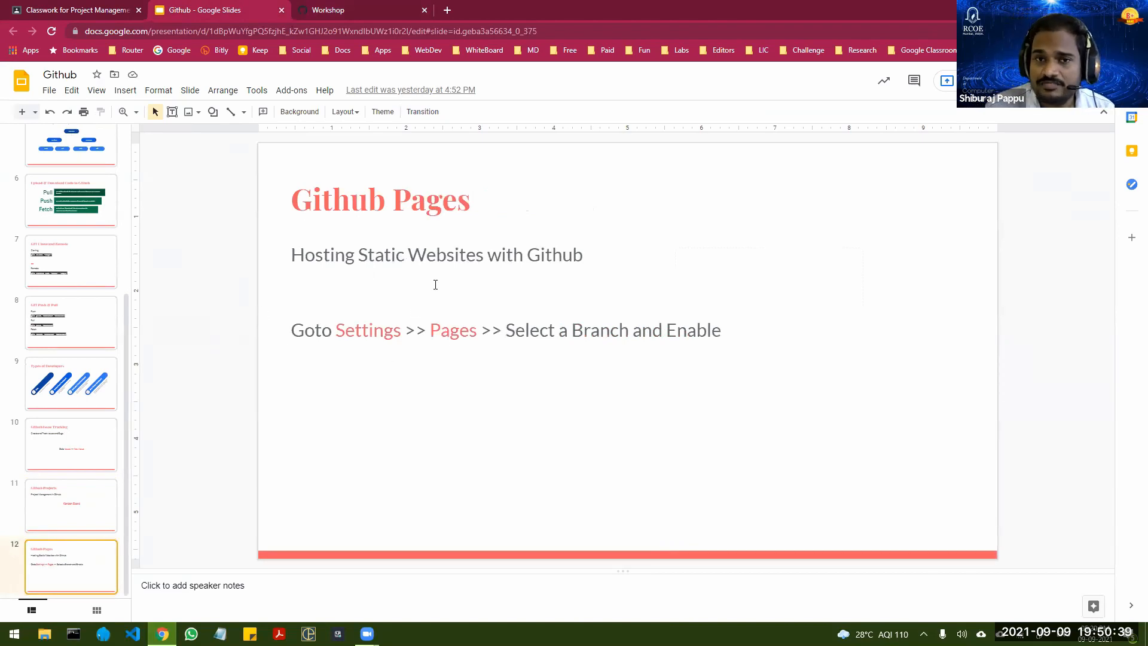
Step: Return to the workshop2 repository on GitHub and open its index.html file for editing with the page enlarged
click(338, 12)
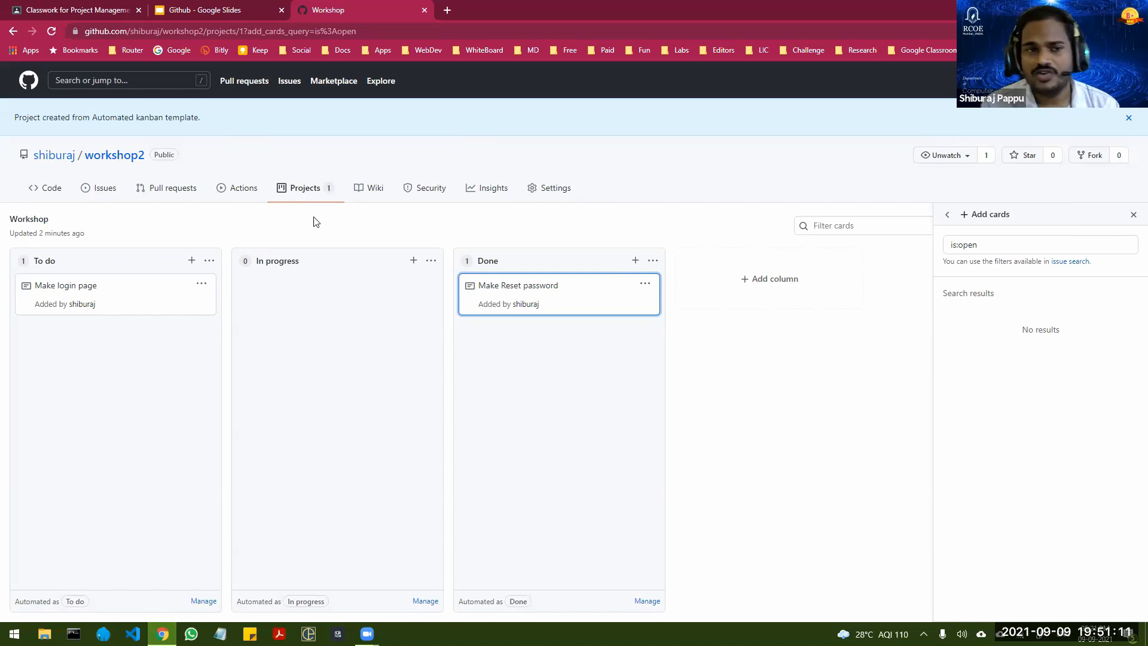
click(51, 188)
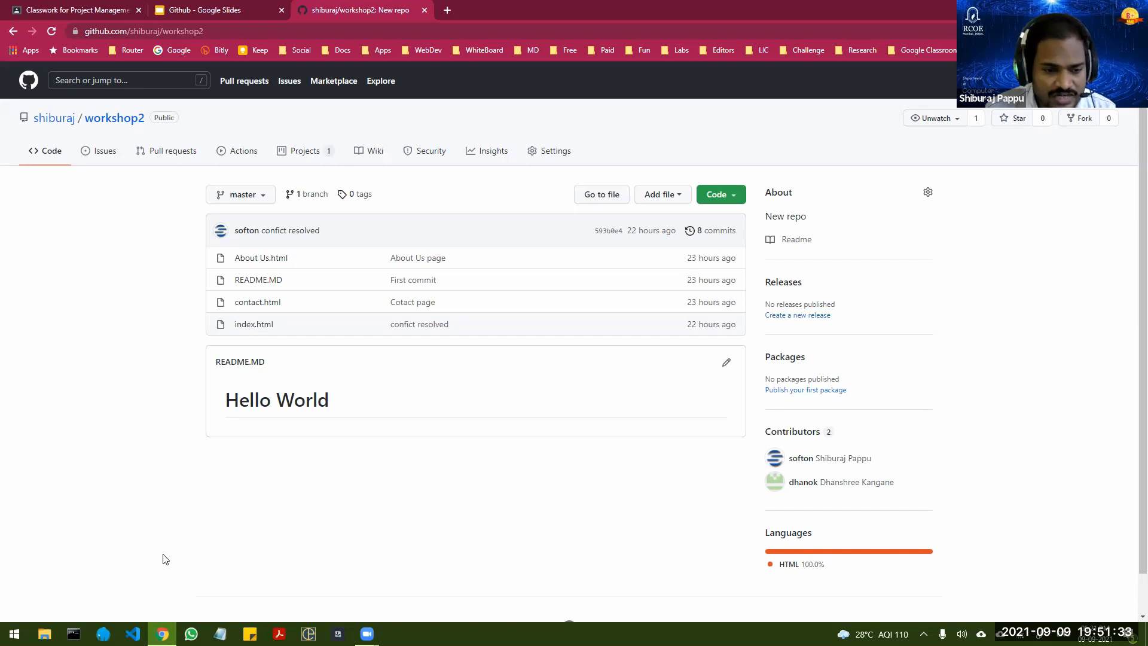
click(263, 324)
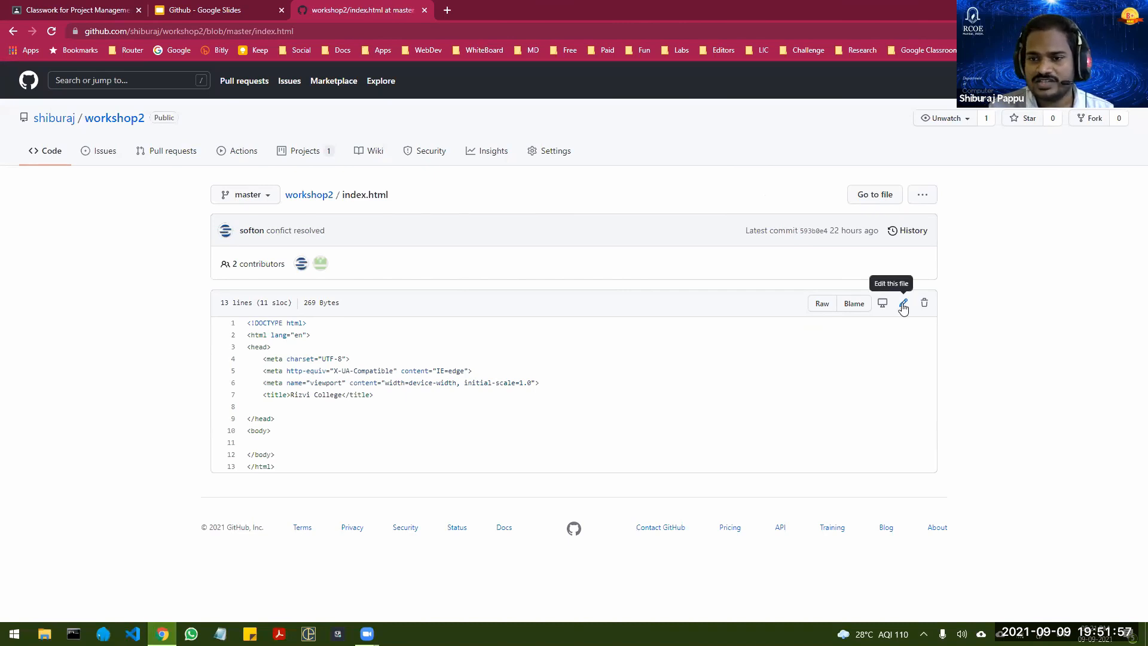
key(ctrl+plus)
key(ctrl+plus)
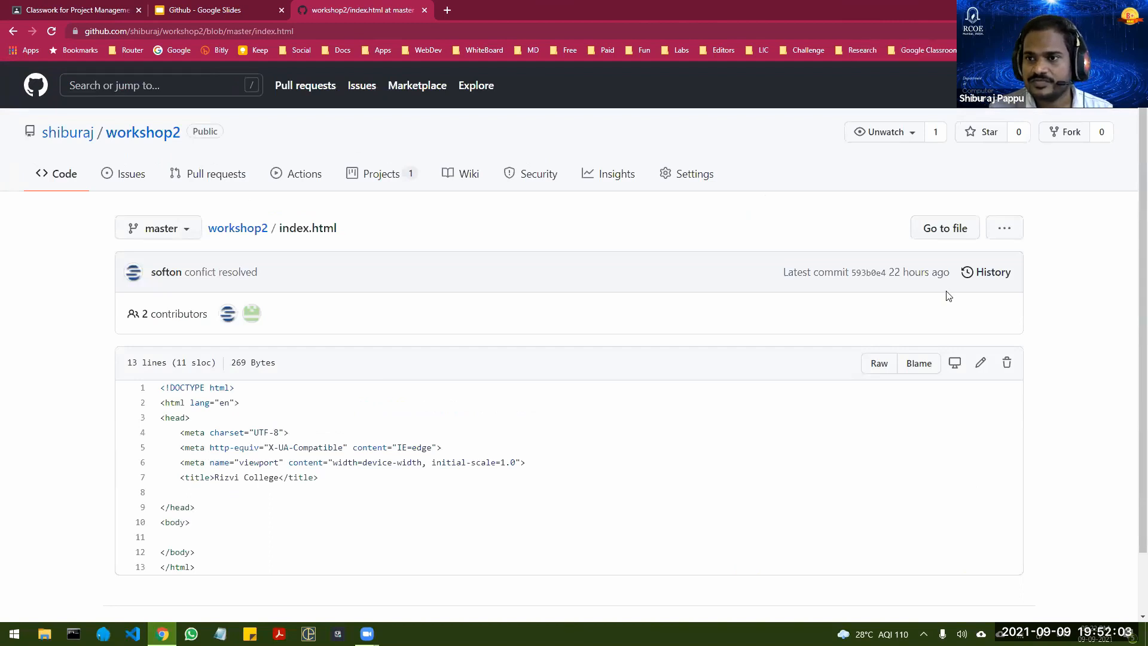
click(981, 363)
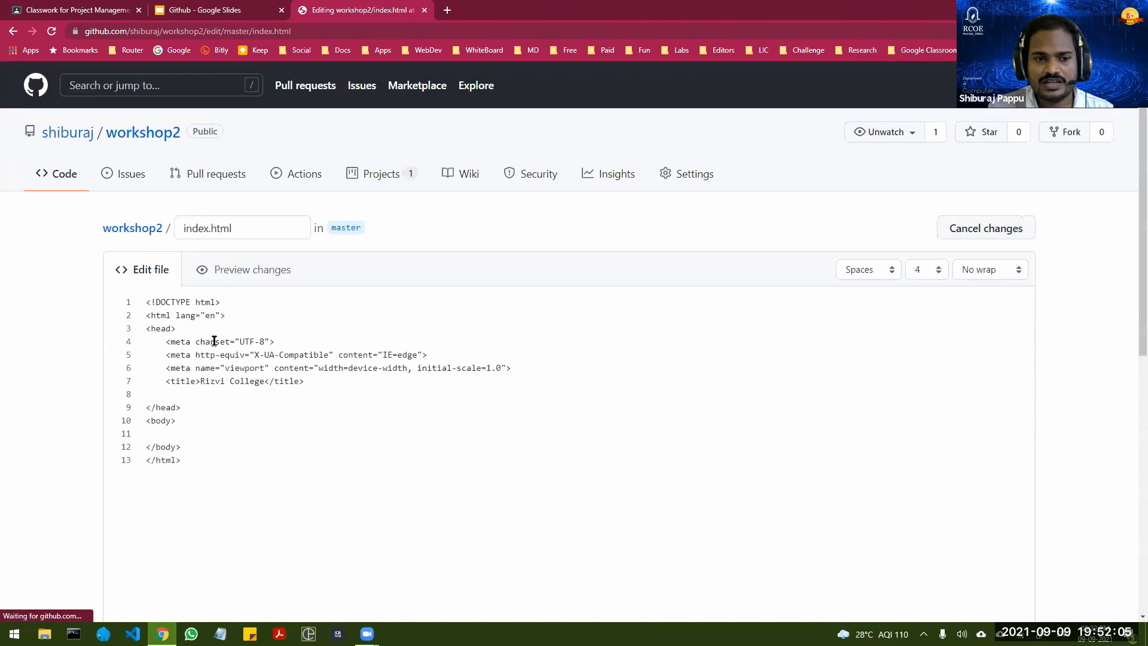
Step: Add the heading <h1>Rizvi College</h1> on a new line directly below the opening body tag
click(201, 423)
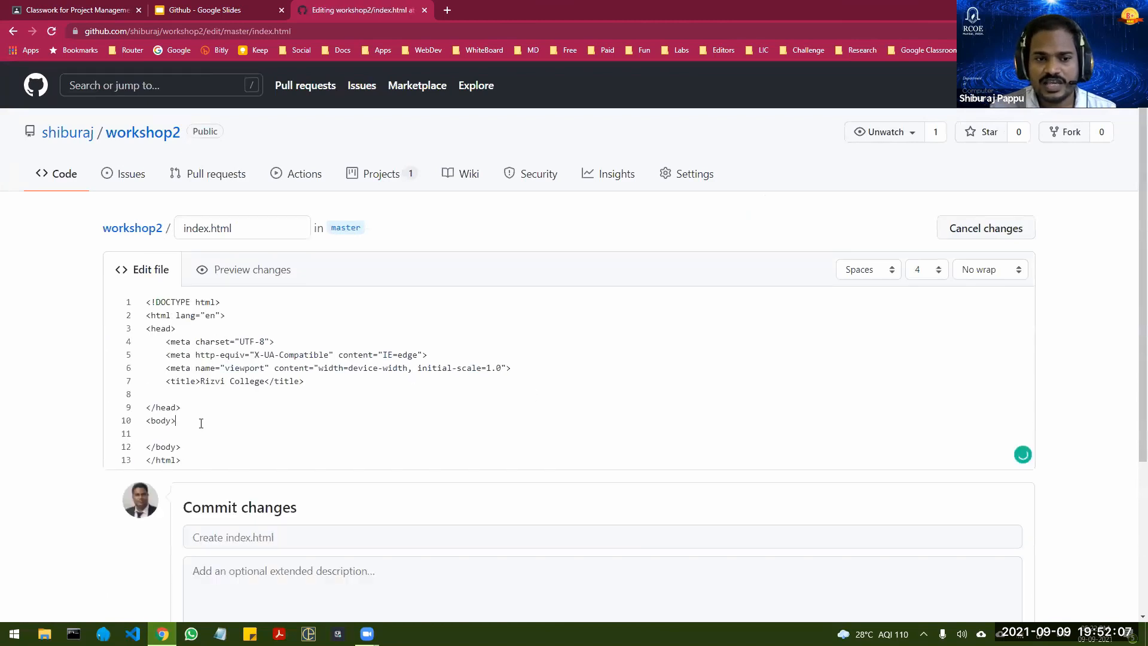
key(Return)
text(<)
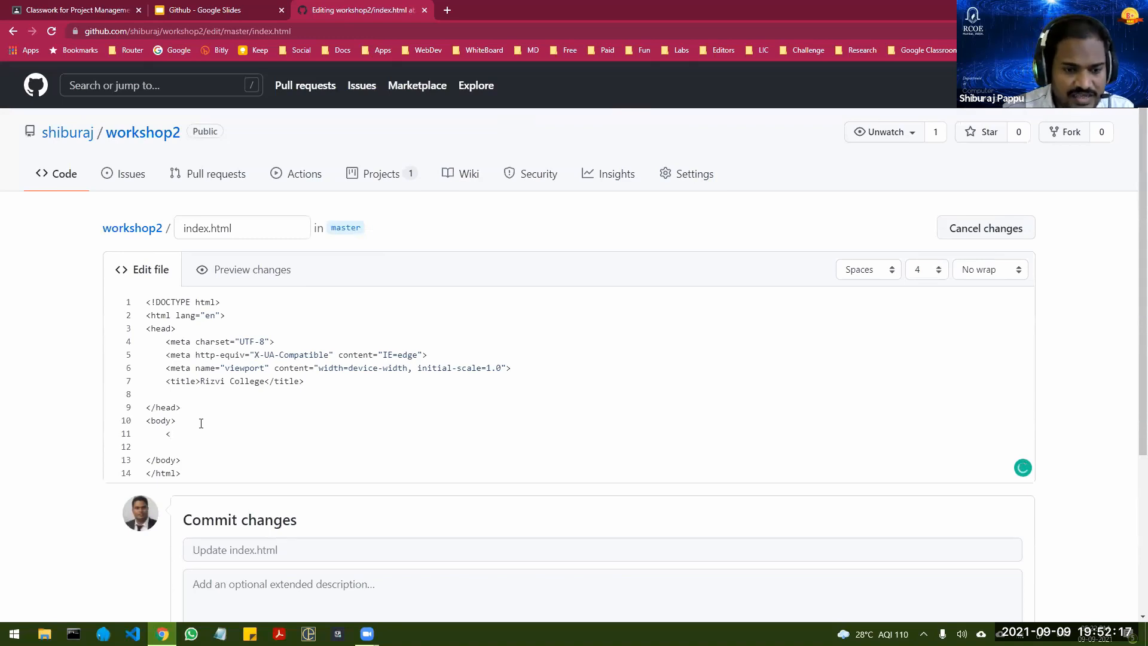
text(h1)
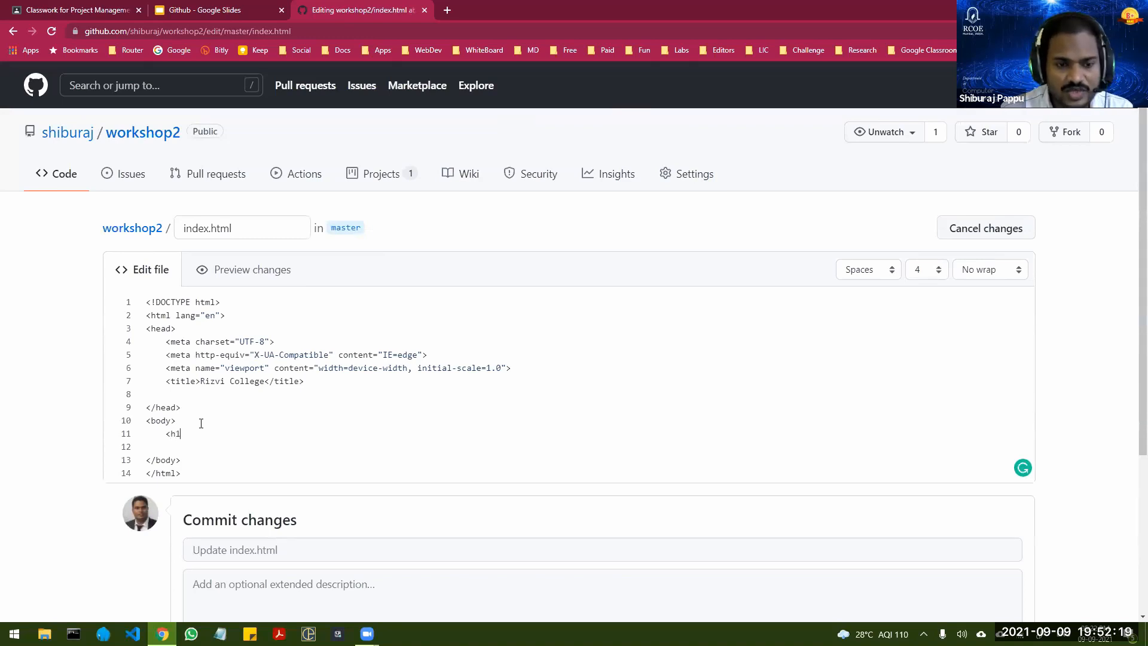
text(> )
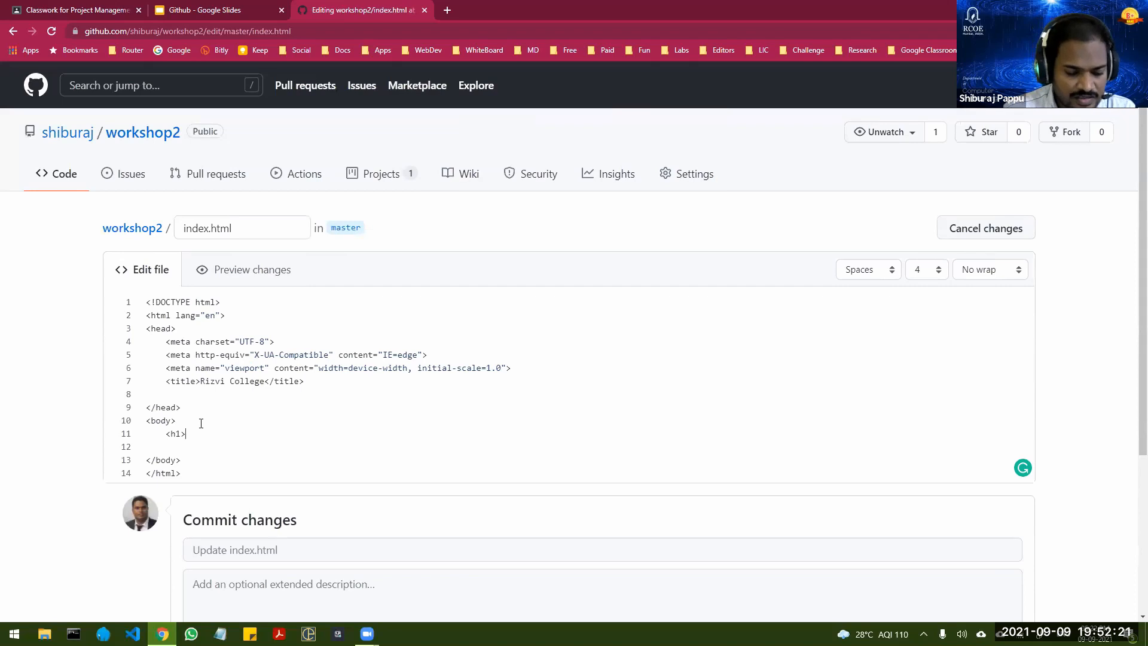
text(Rizvi)
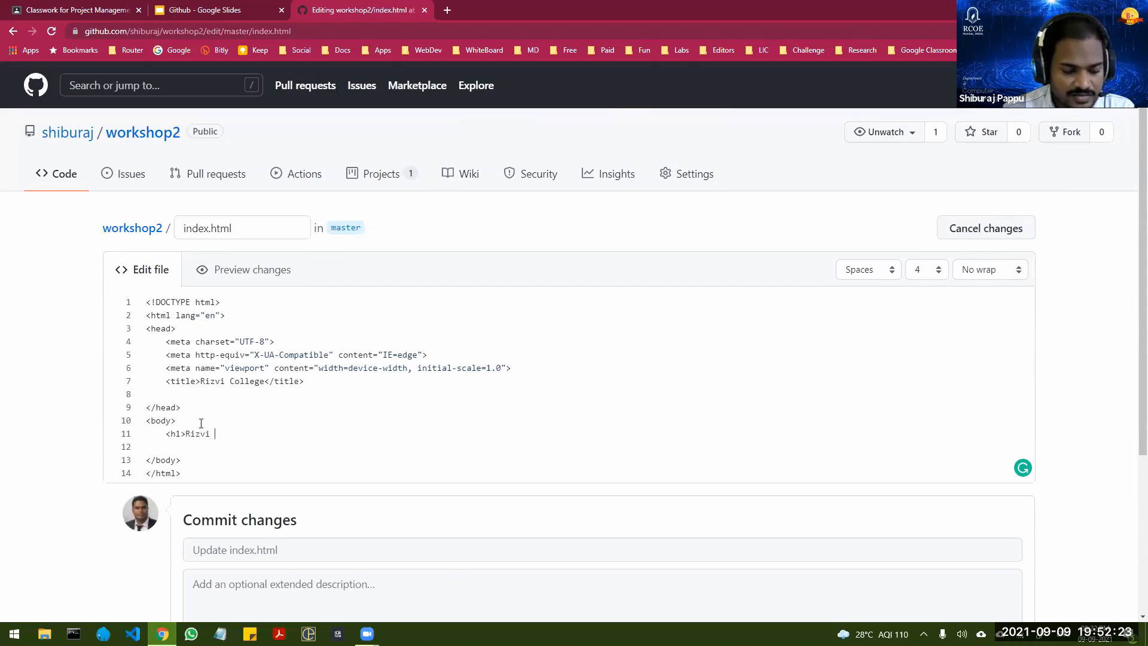
text( College)
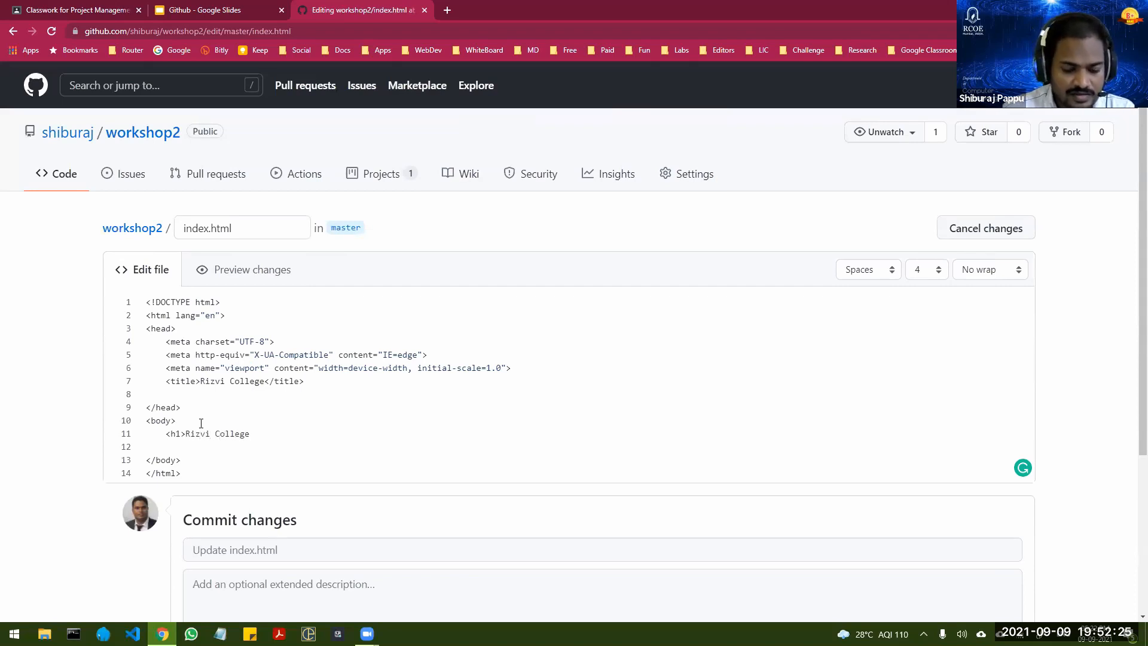
text(</h1>)
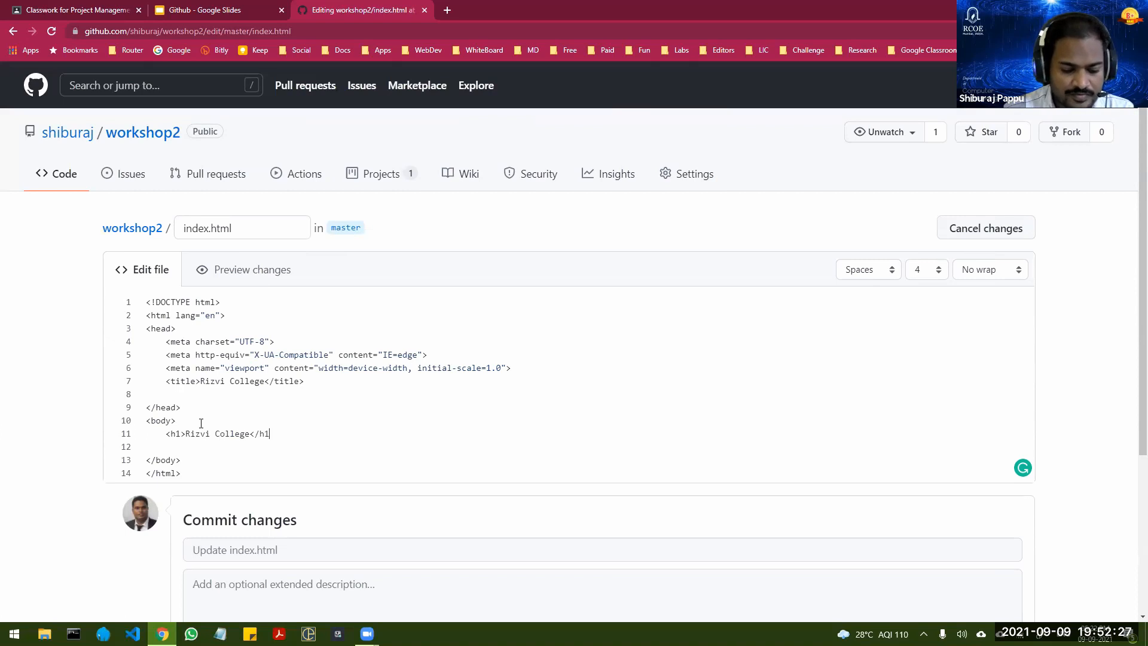
Step: Add the paragraph <p>Hello Everyone</p> on a new line below the h1 heading
key(Return)
text(<p)
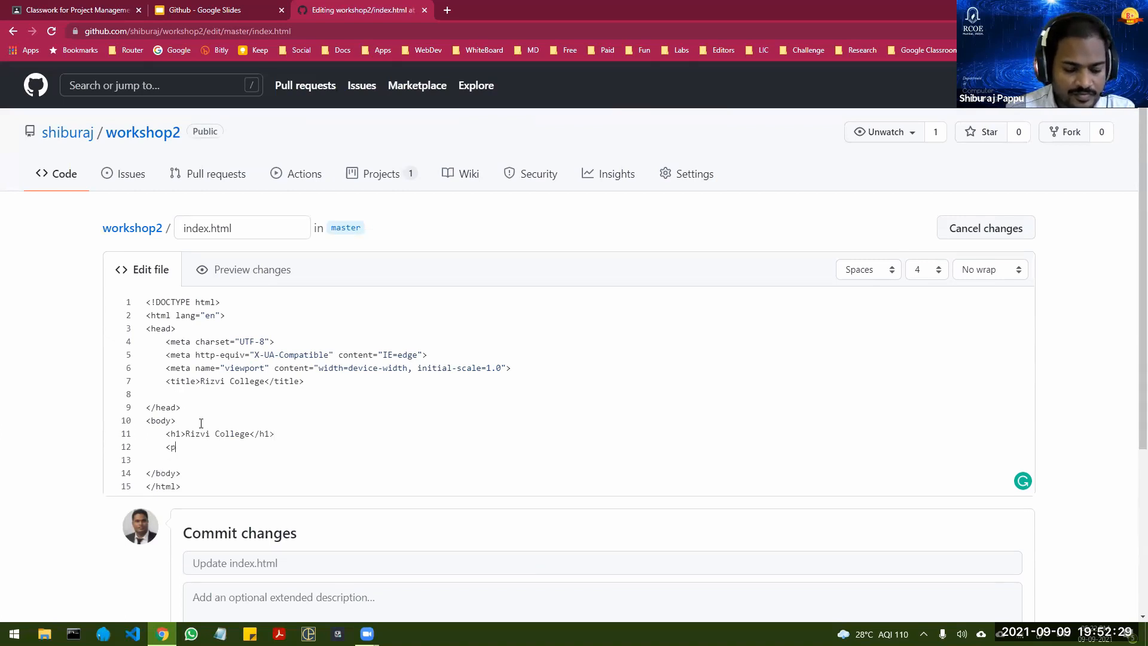
text(>H)
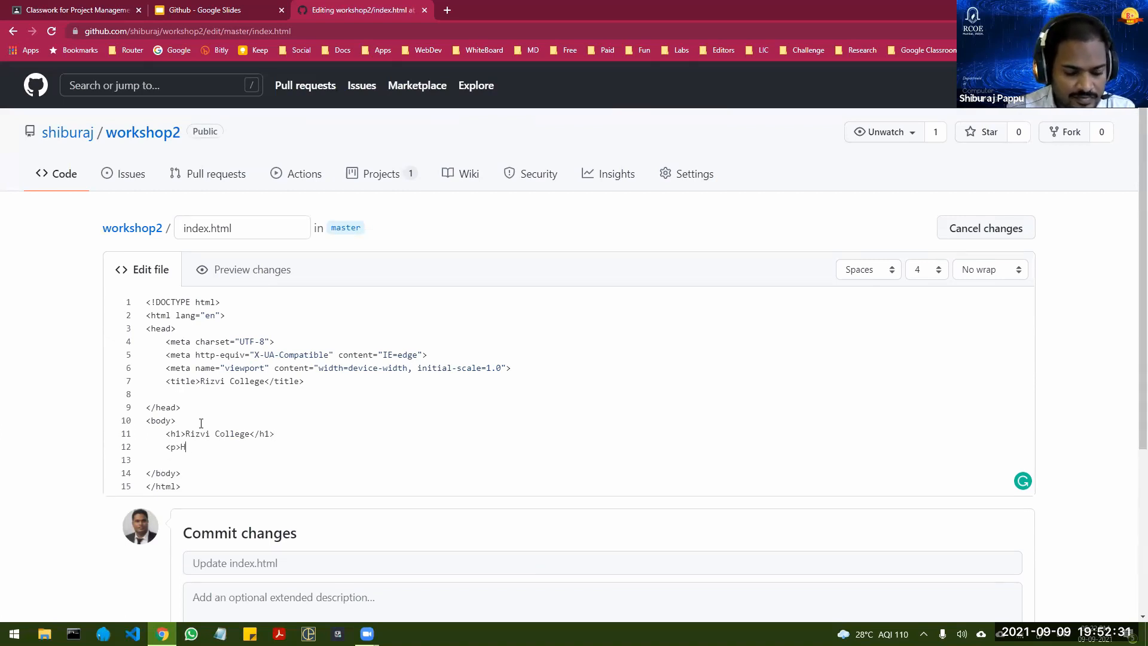
text(ello Everyone)
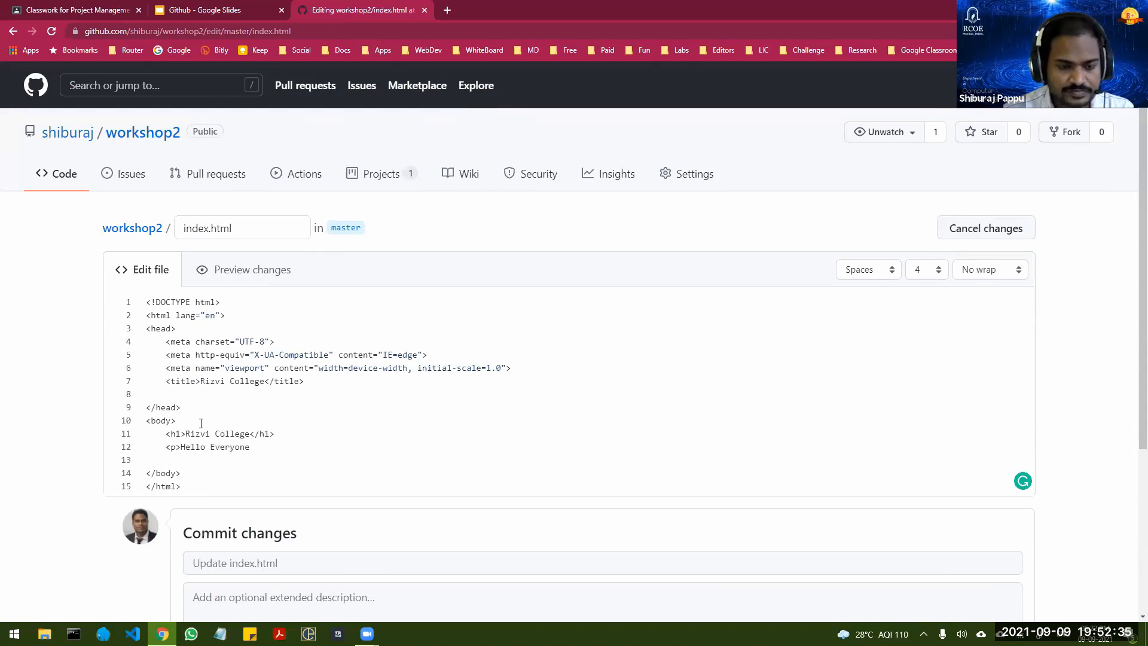
text(</)
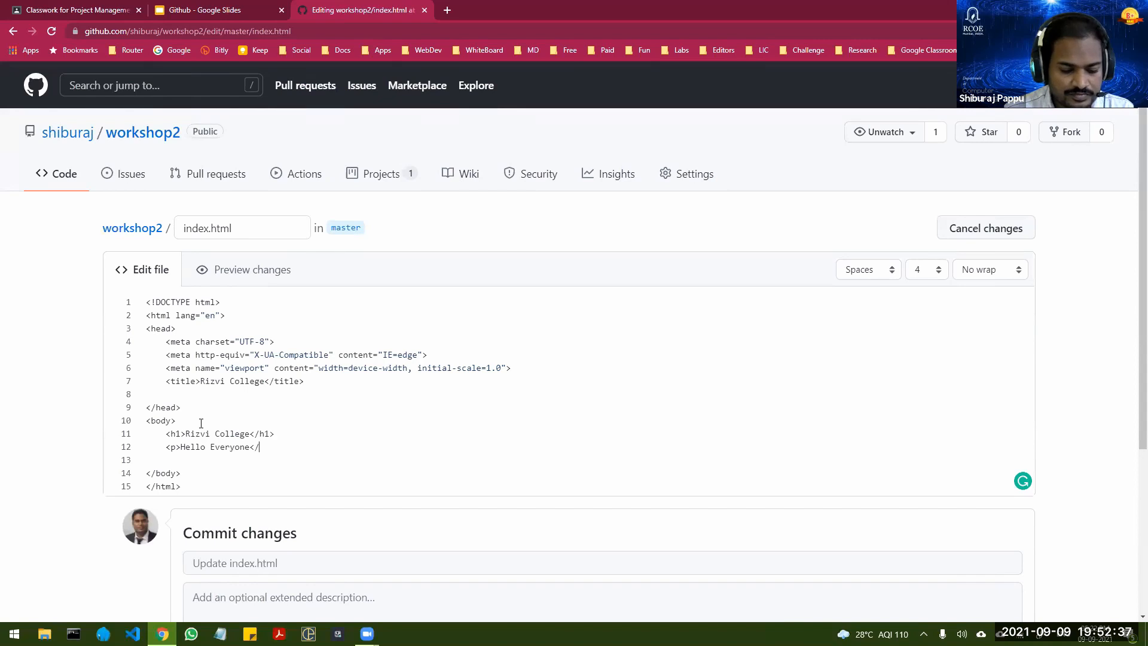
text(p>)
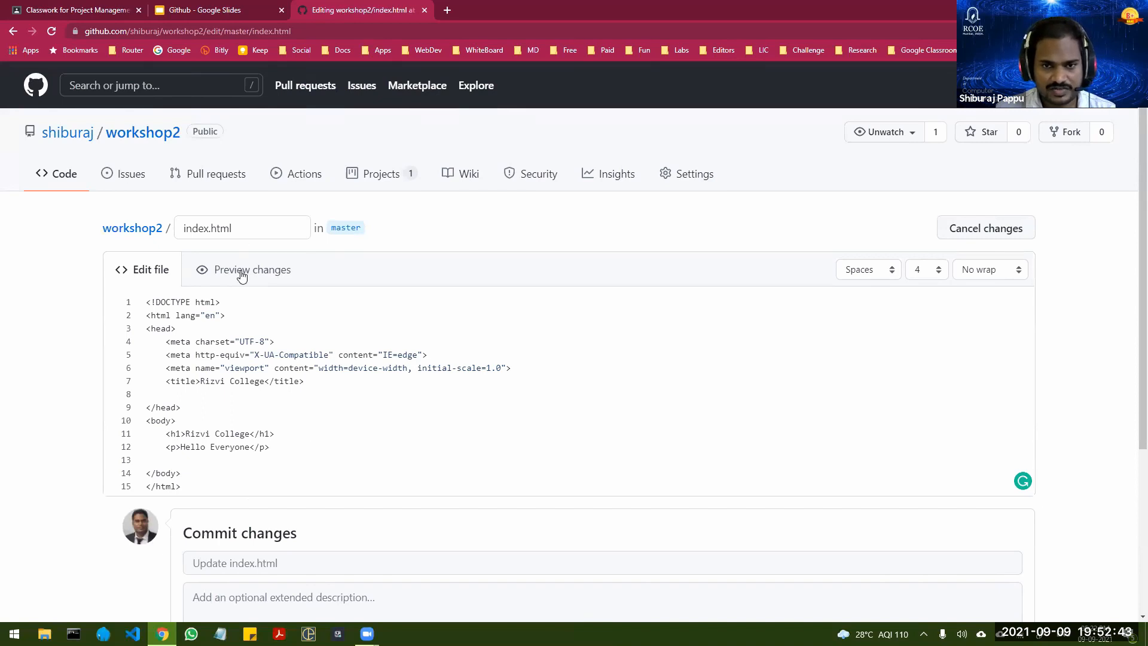
Step: Preview the changes to index.html, return to the code and highlight the added heading and paragraph lines
click(261, 272)
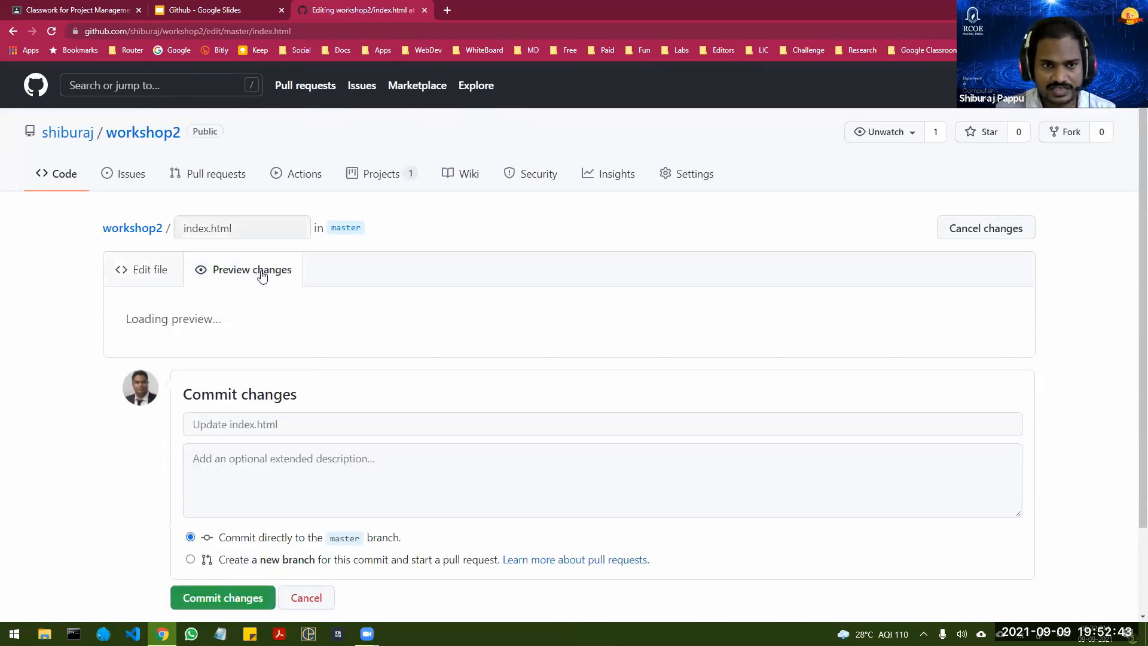
click(150, 268)
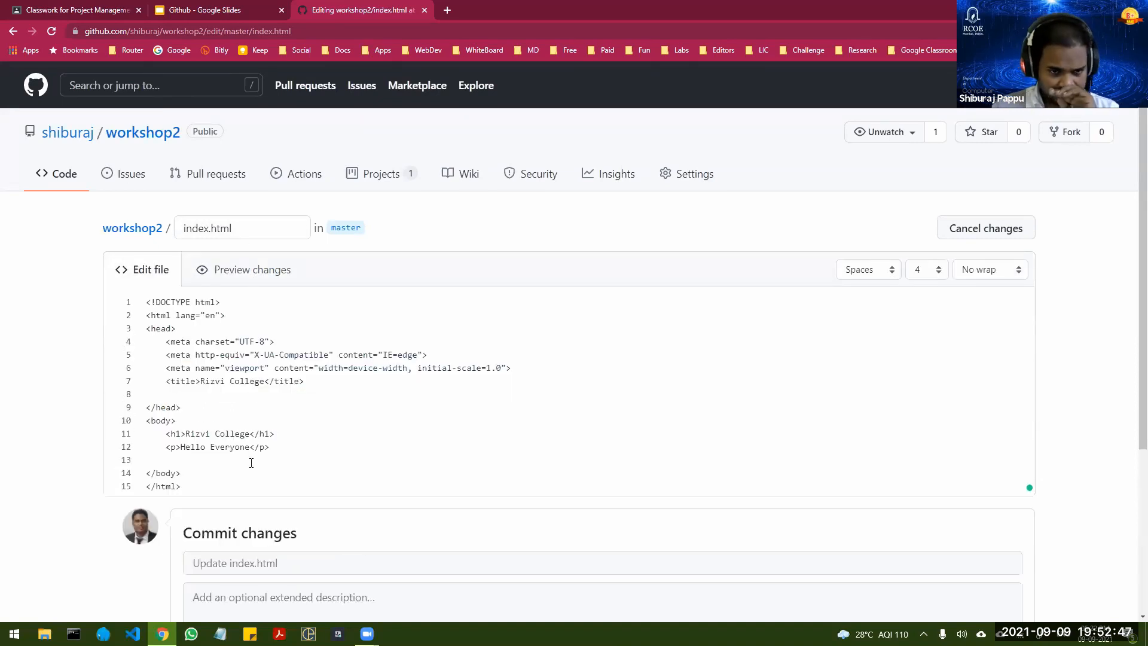
drag(166, 433, 271, 447)
click(271, 447)
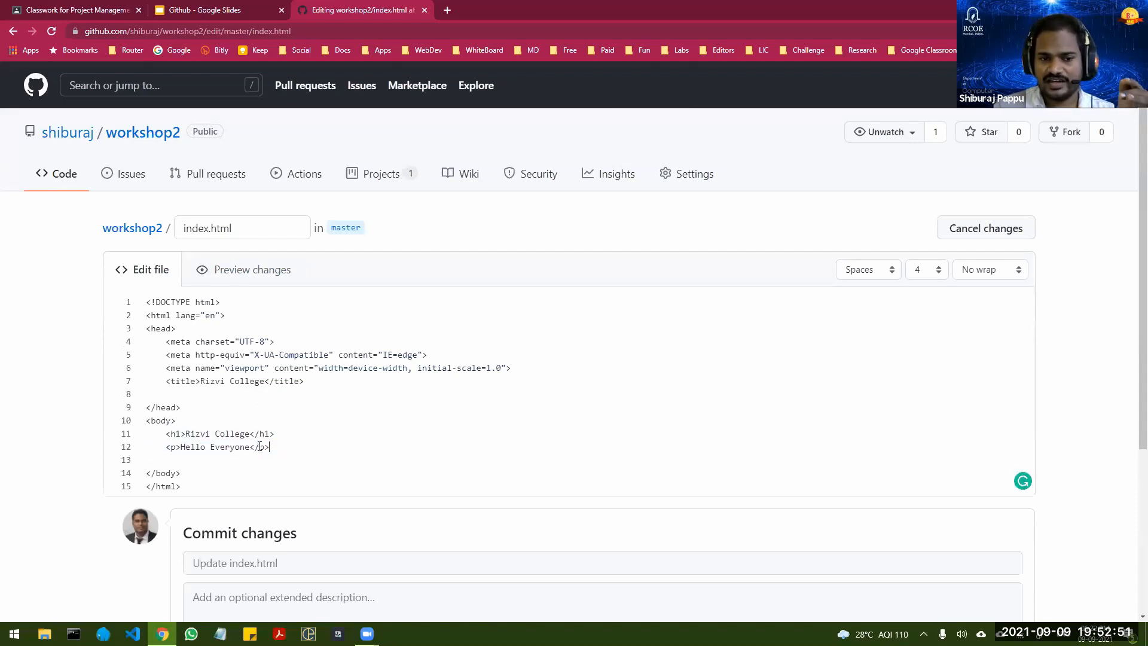
drag(165, 447, 270, 447)
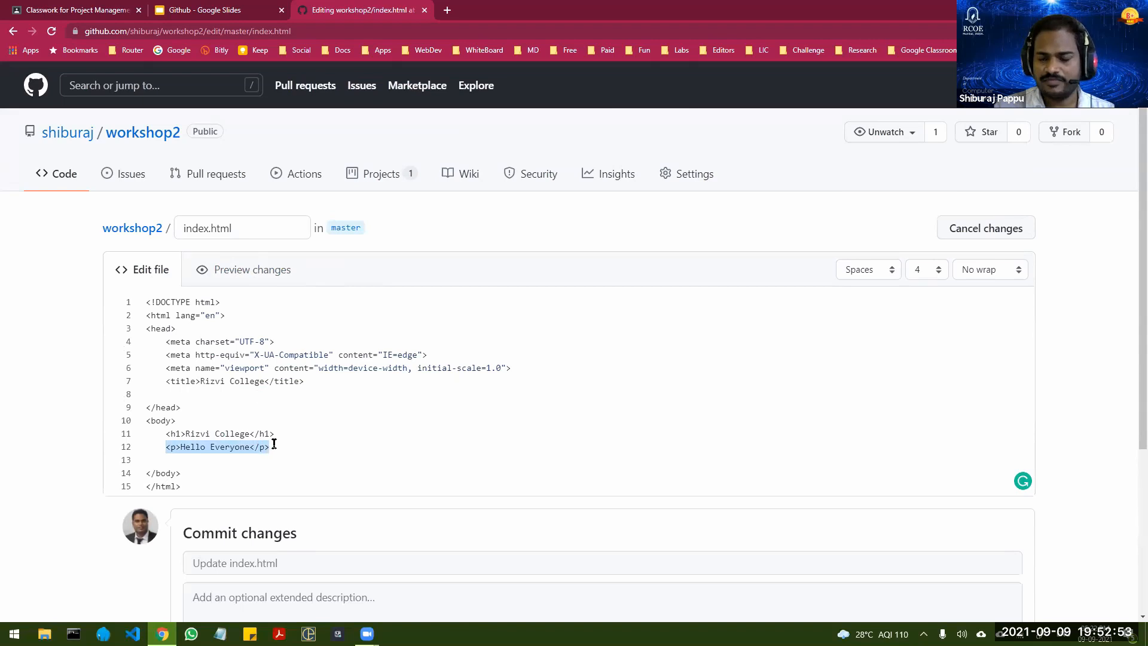
Step: Commit the index.html edit directly to the master branch with the message "updated the index file"
click(275, 562)
scroll(287, 497, down, 3)
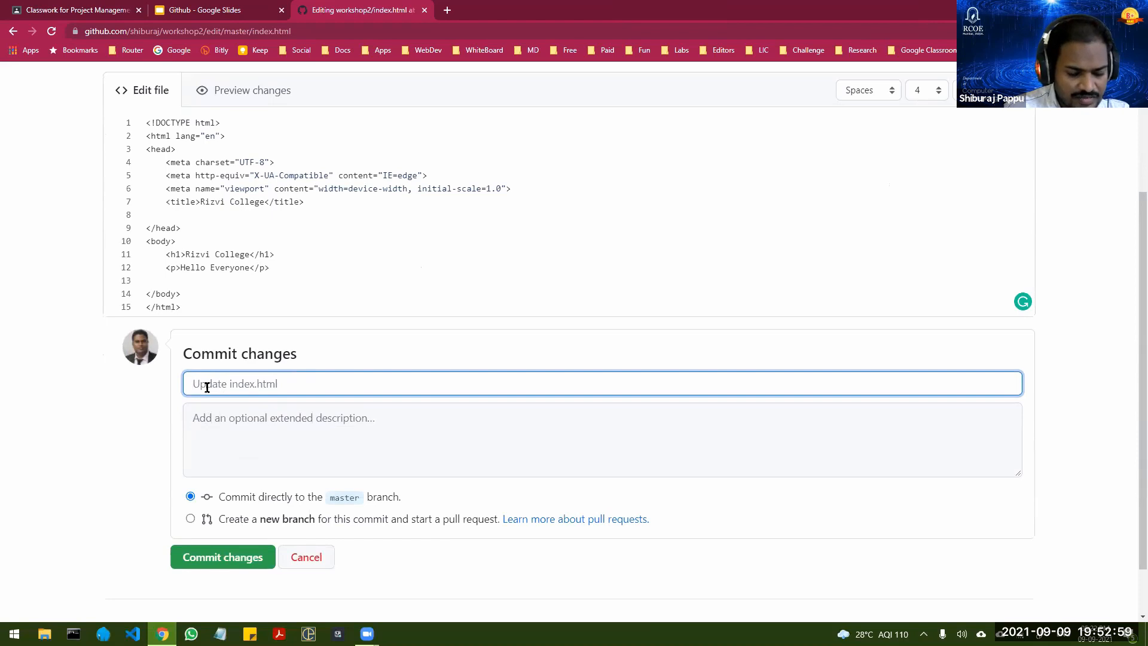
text(updated)
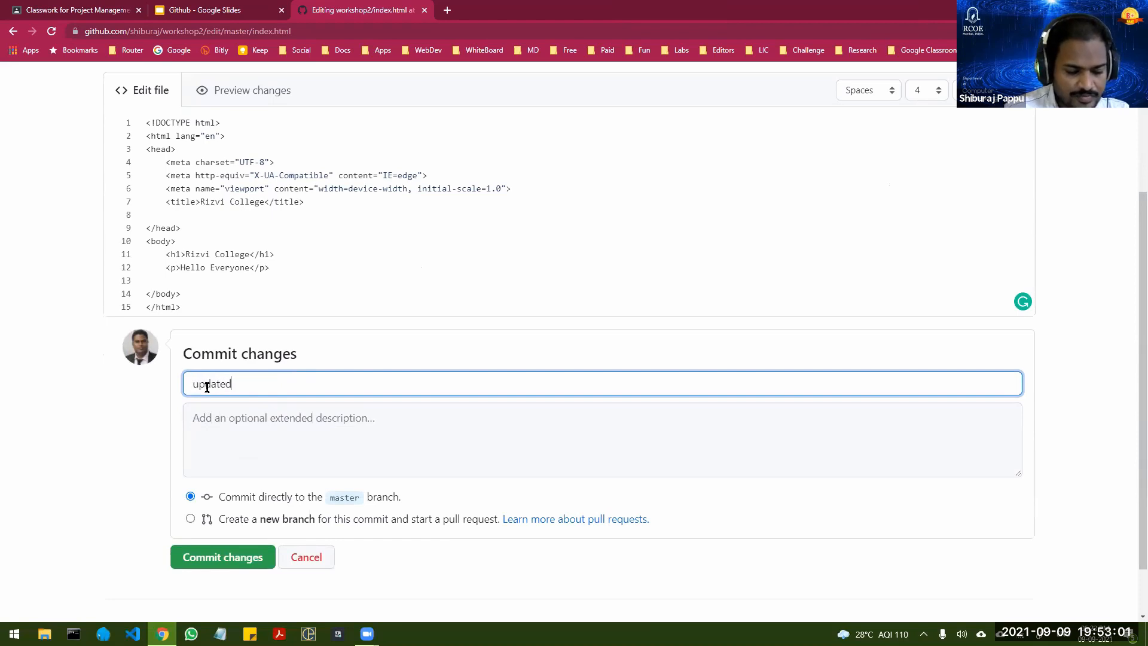
text( the )
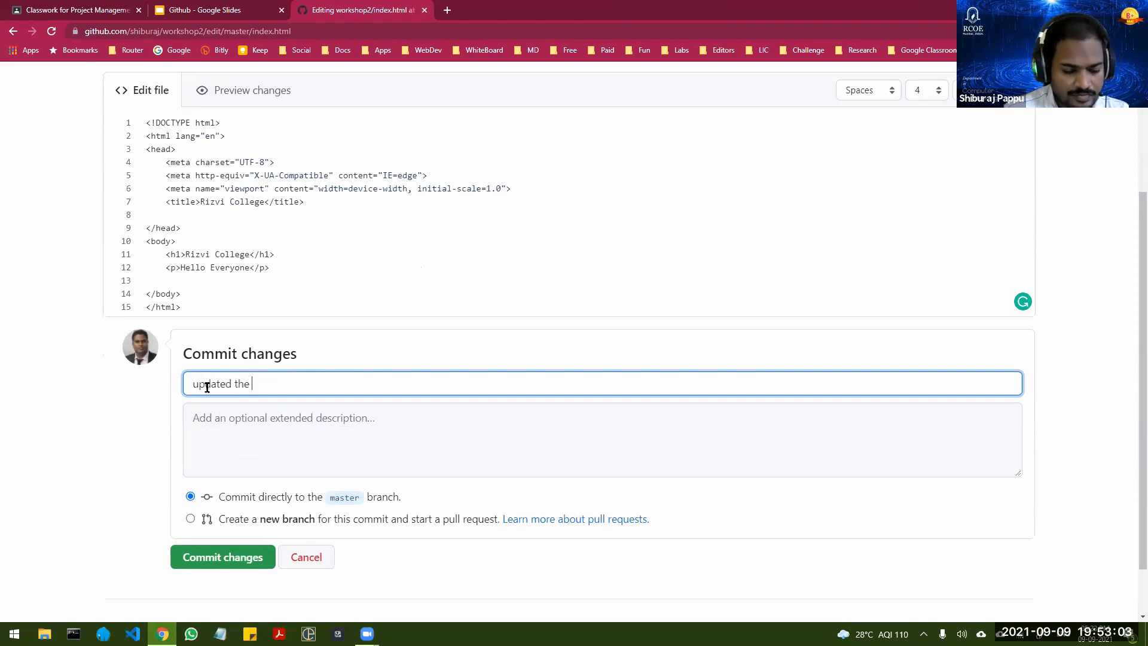
text(index fi)
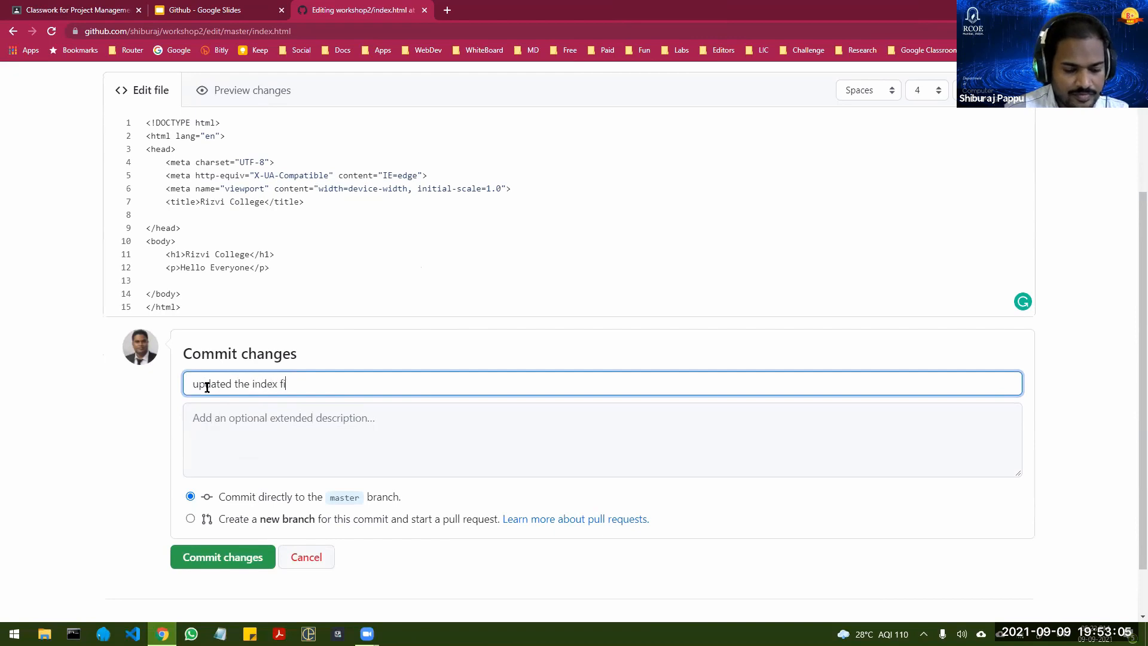
text(le)
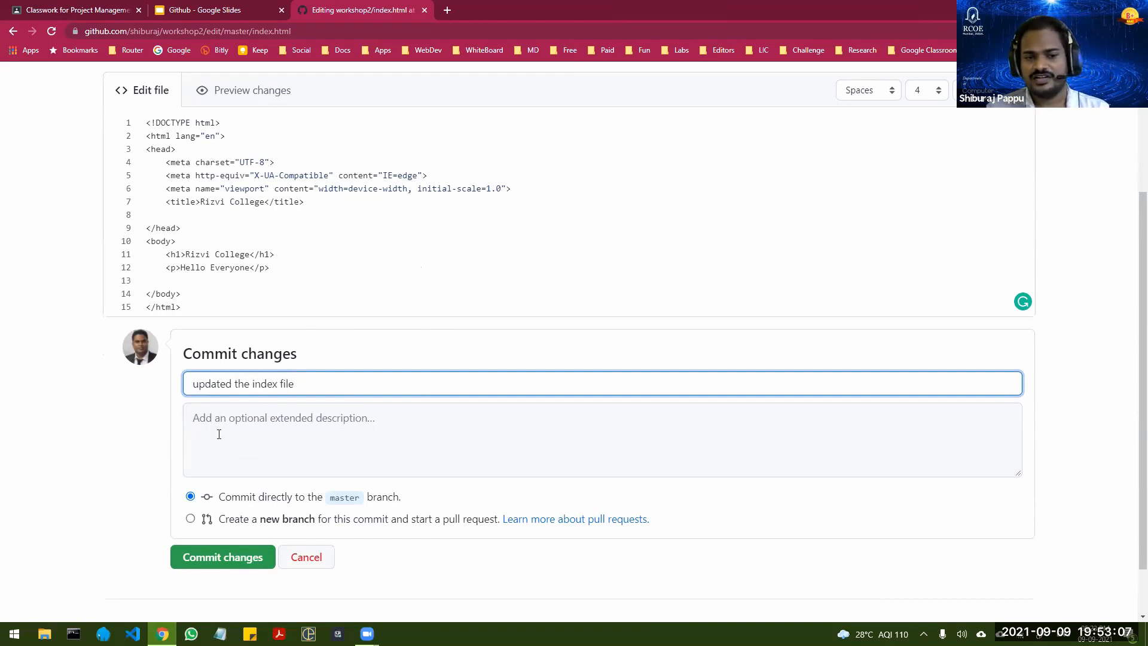
click(235, 564)
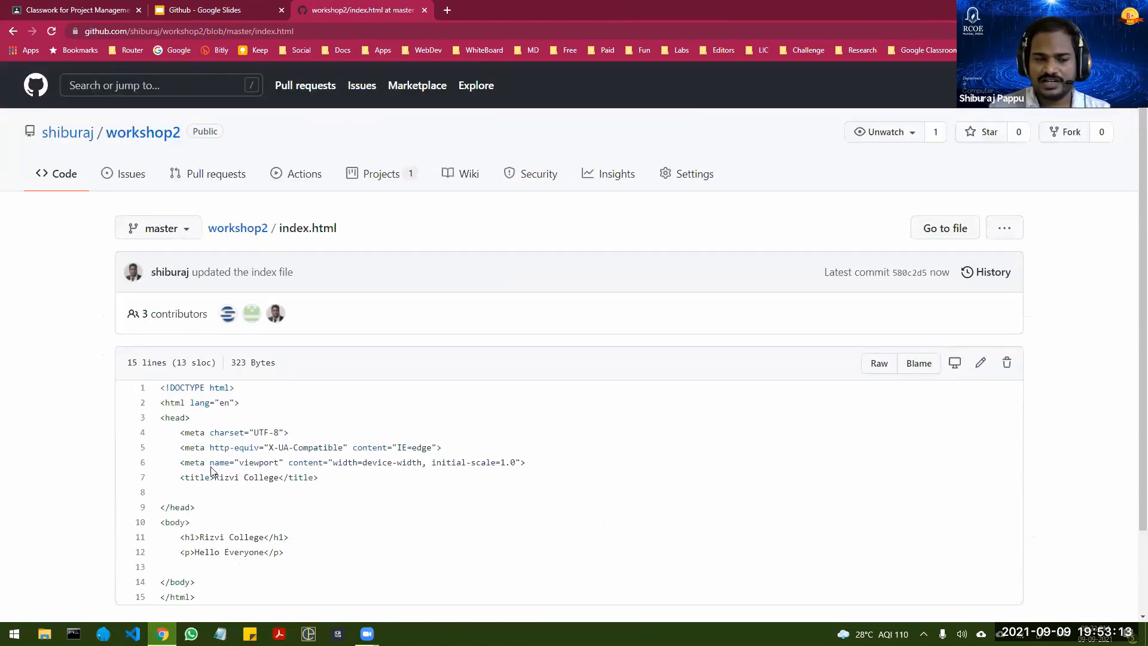
Step: Review the committed index.html, reopen it from the repository's file list and return to that list
scroll(383, 428, down, 2)
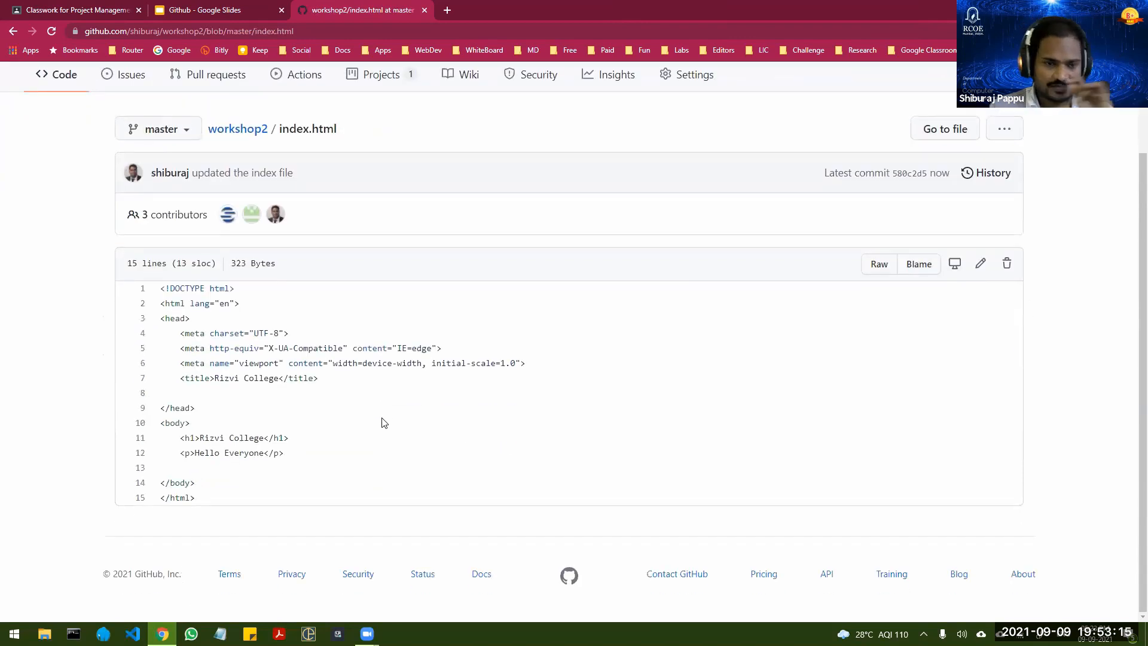
scroll(436, 397, up, 2)
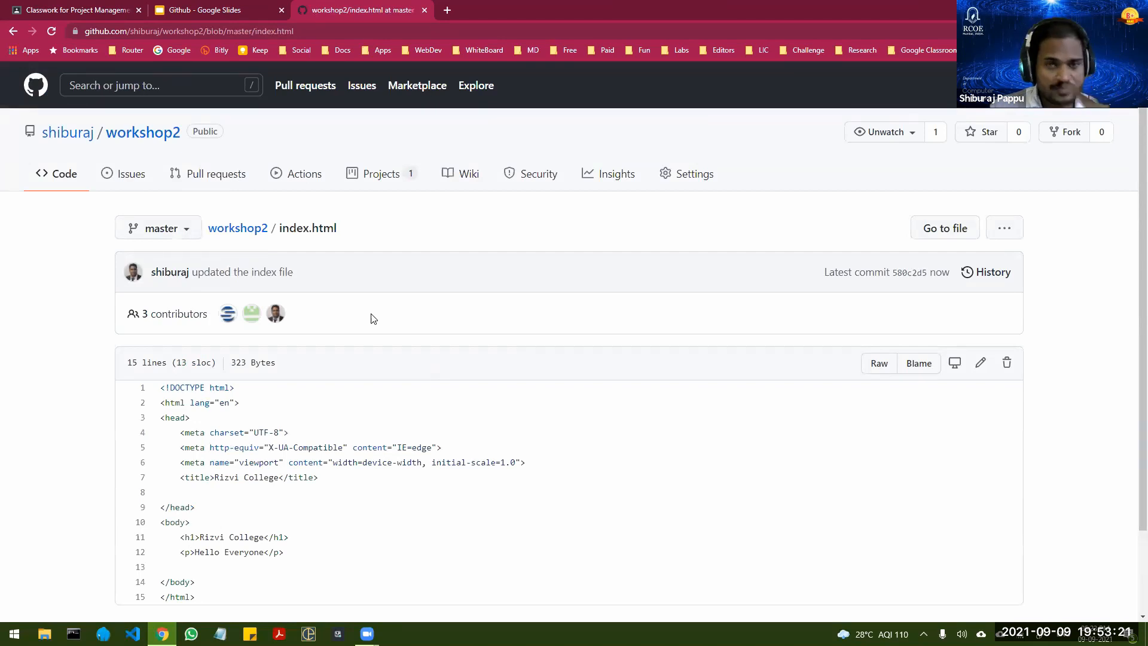
click(56, 177)
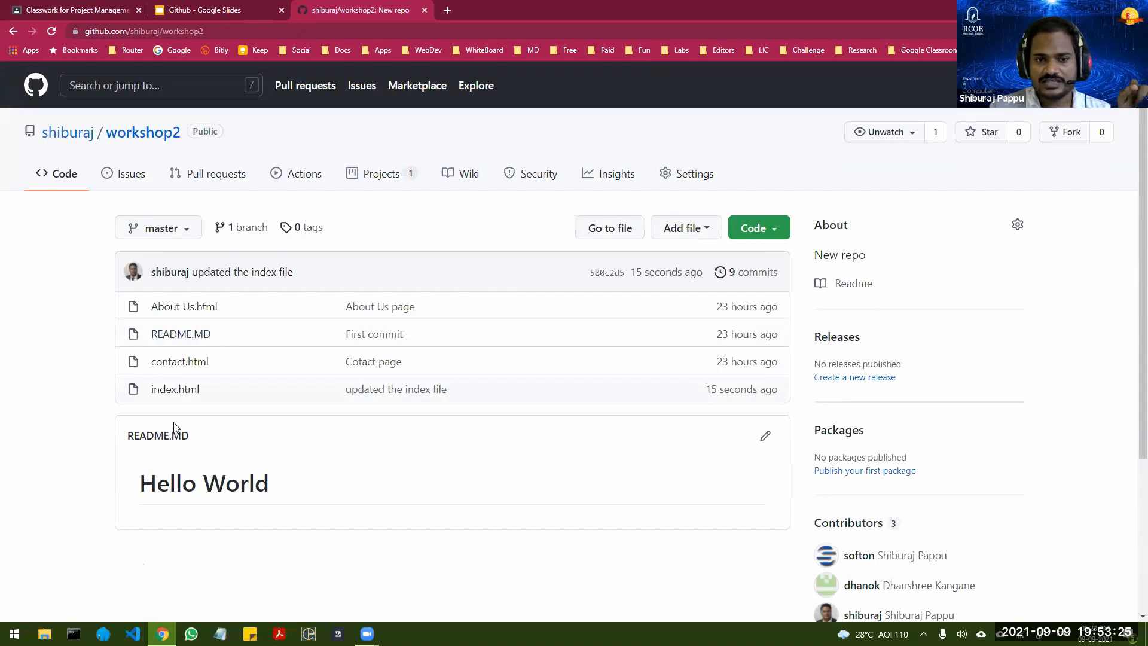
click(176, 394)
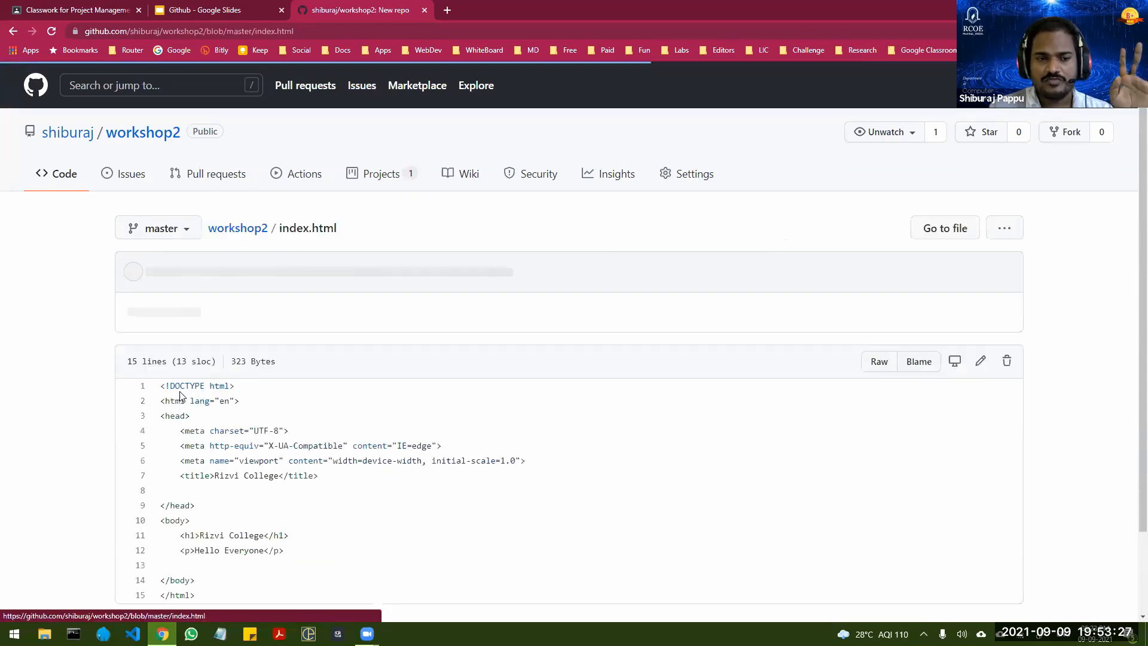
scroll(251, 389, up, 2)
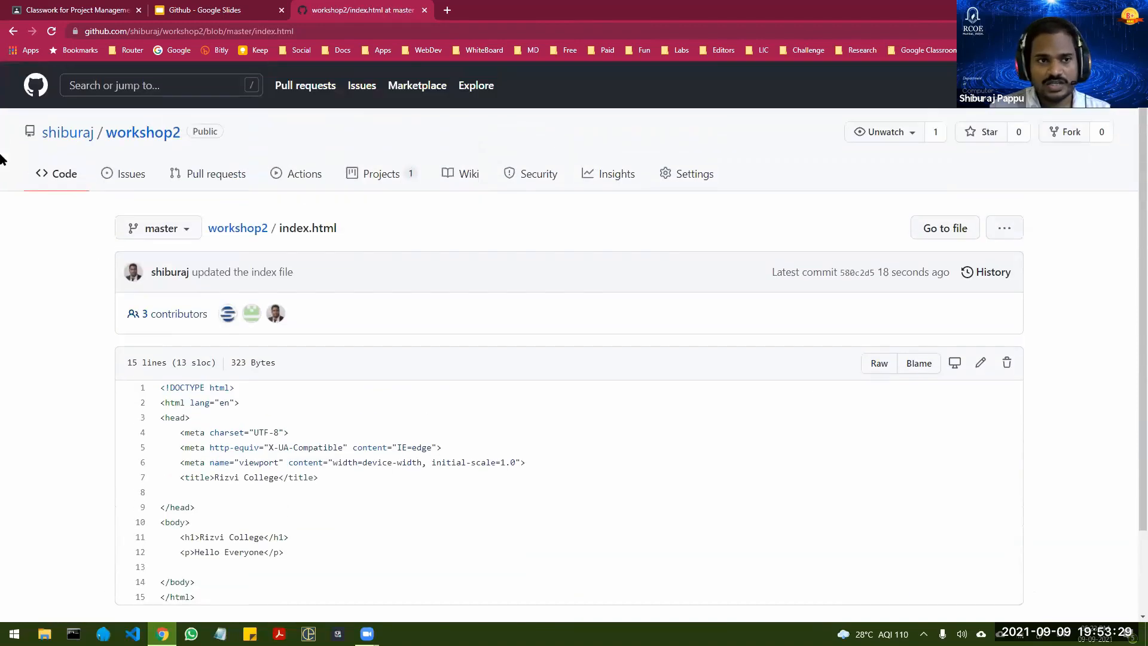
click(49, 178)
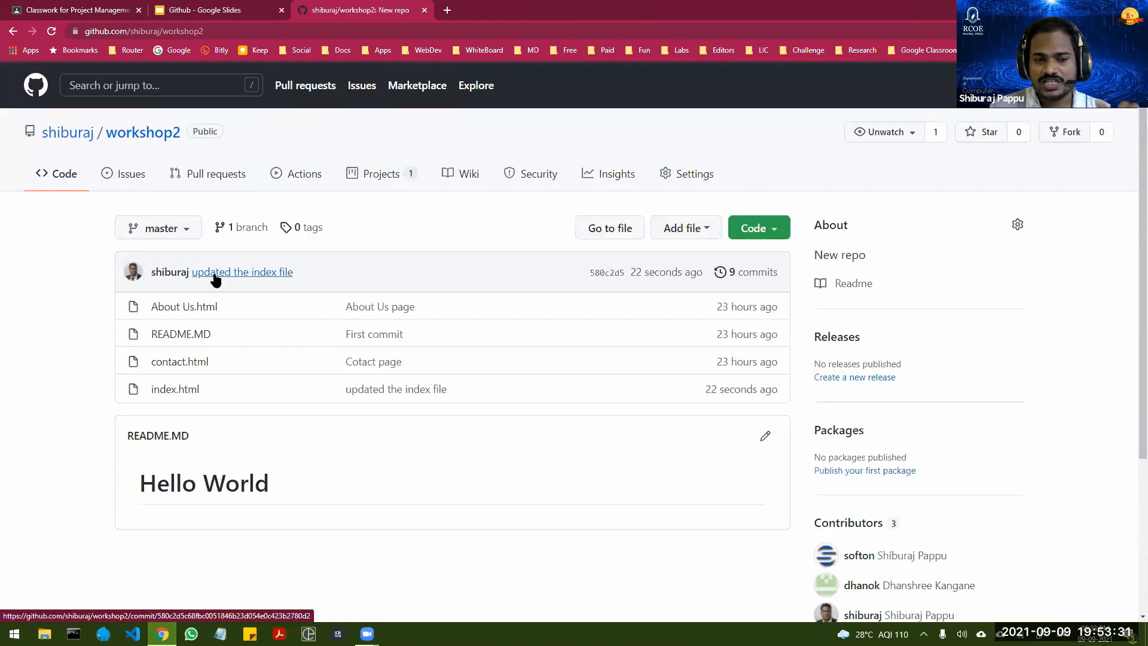
Step: Enable GitHub Pages in the repository settings, using the master branch and the / (root) folder as the source
click(697, 178)
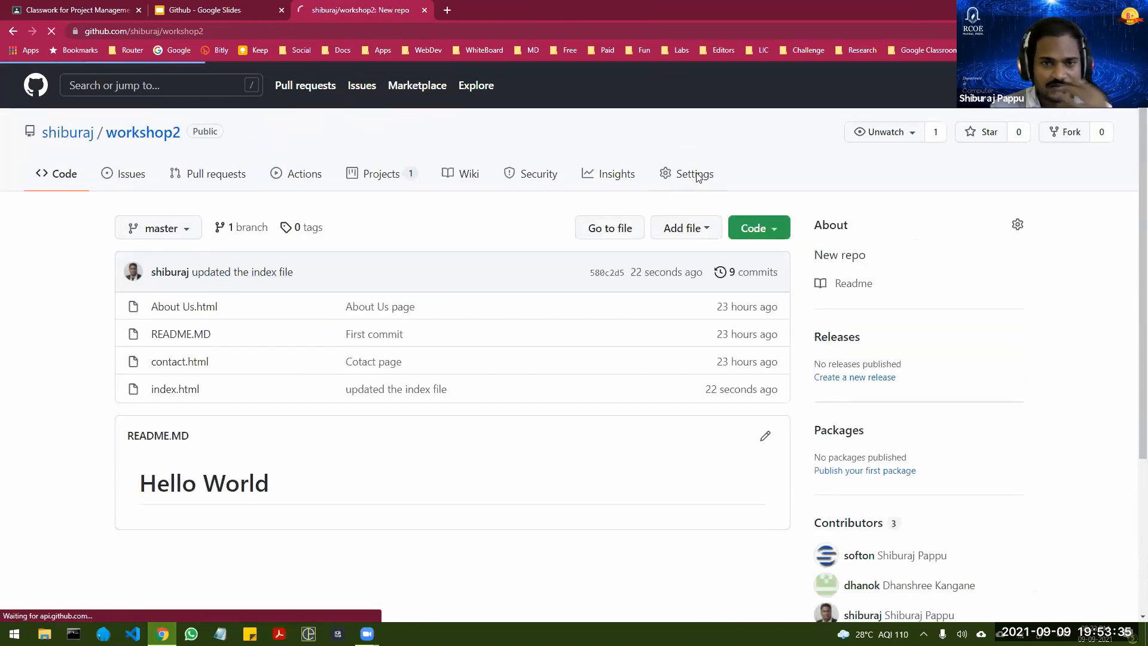
scroll(200, 325, down, 3)
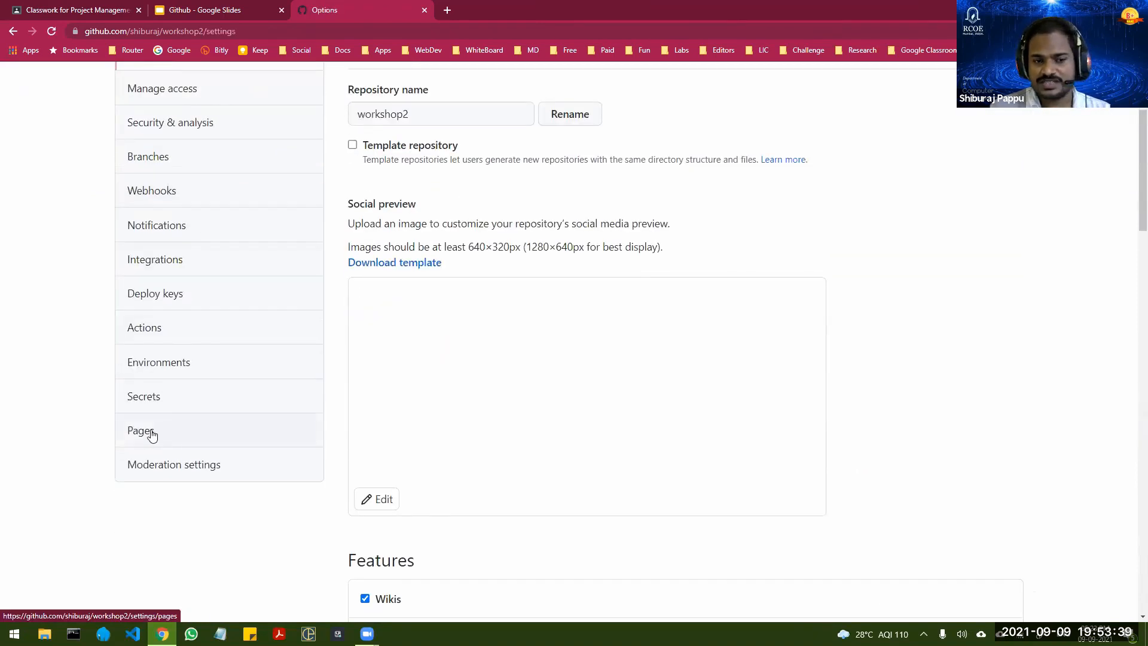
click(150, 432)
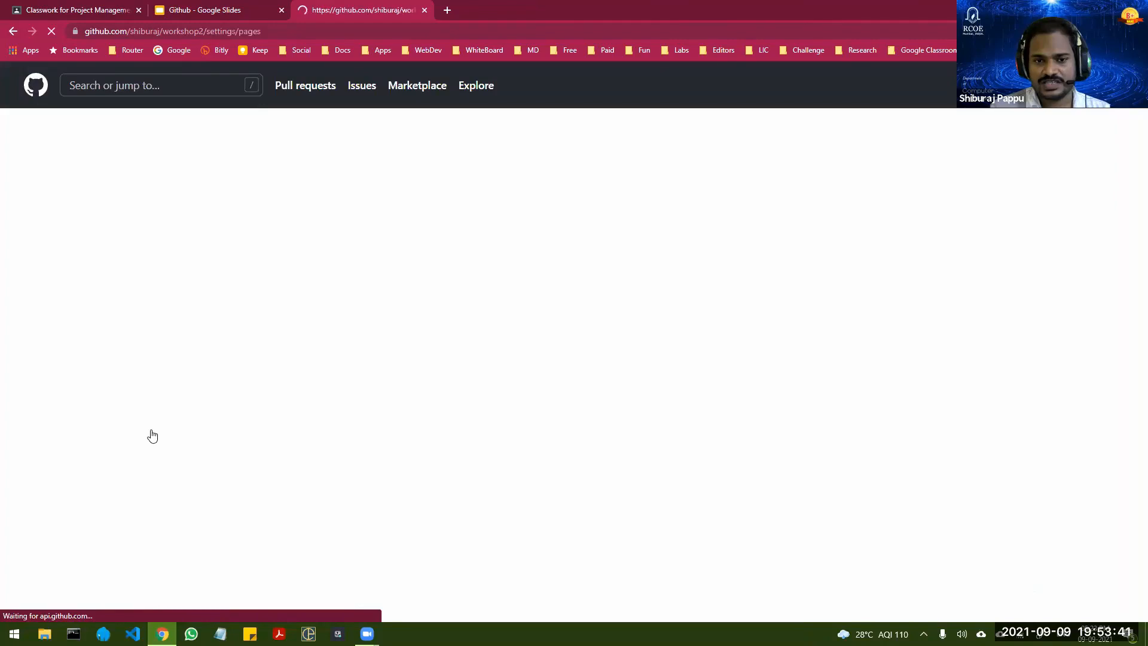
click(394, 343)
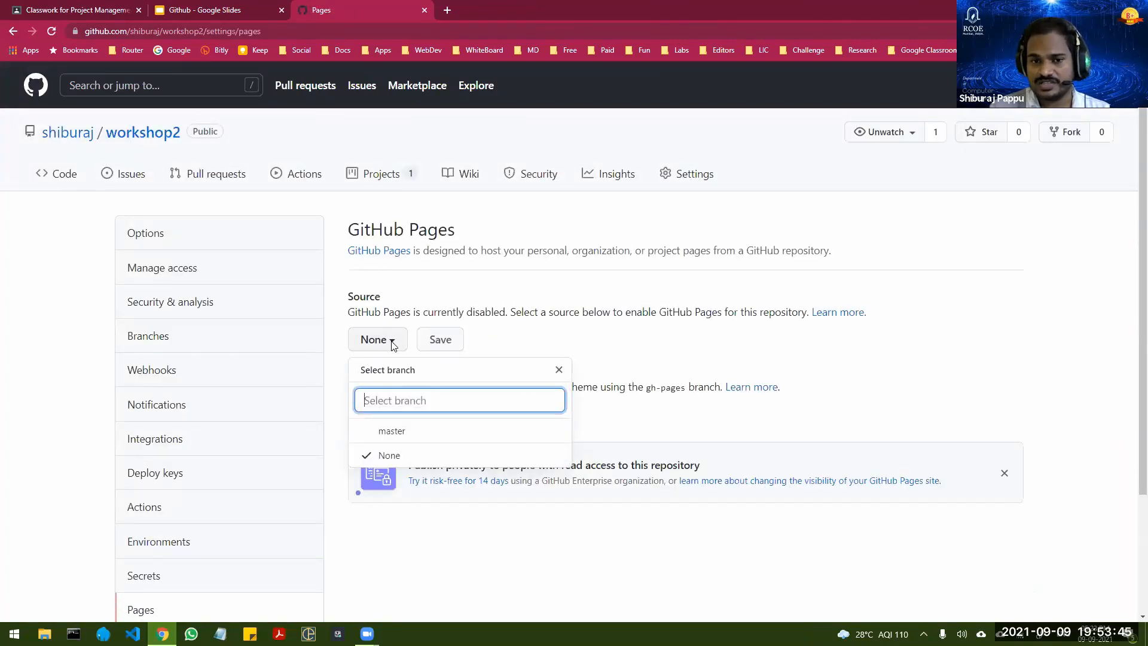
click(391, 431)
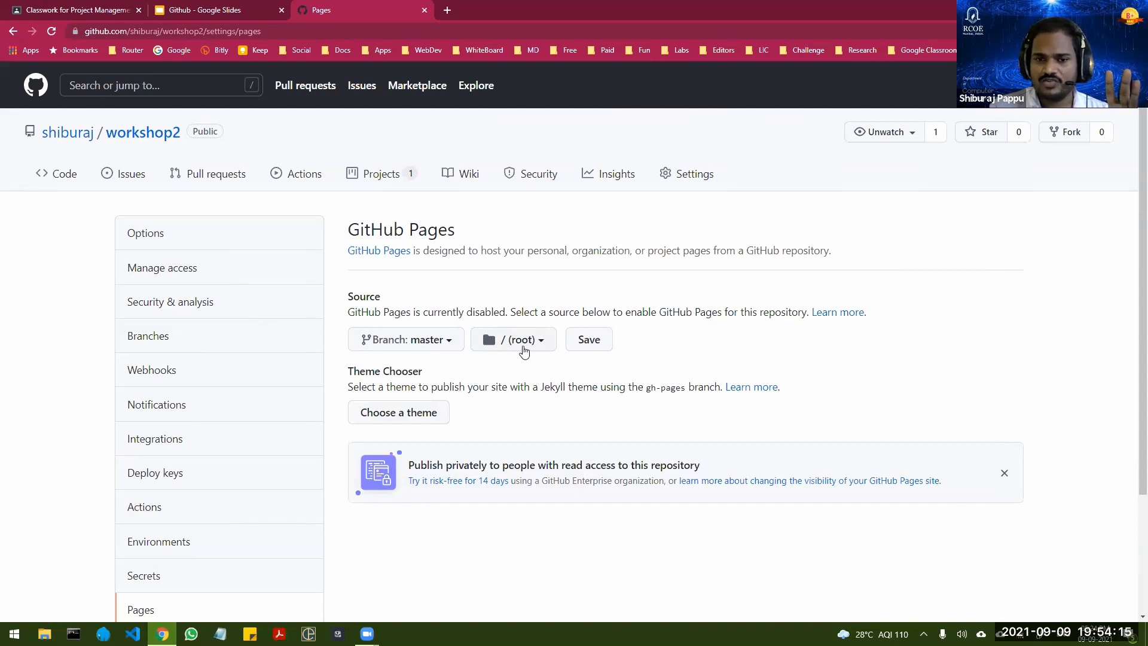
click(589, 339)
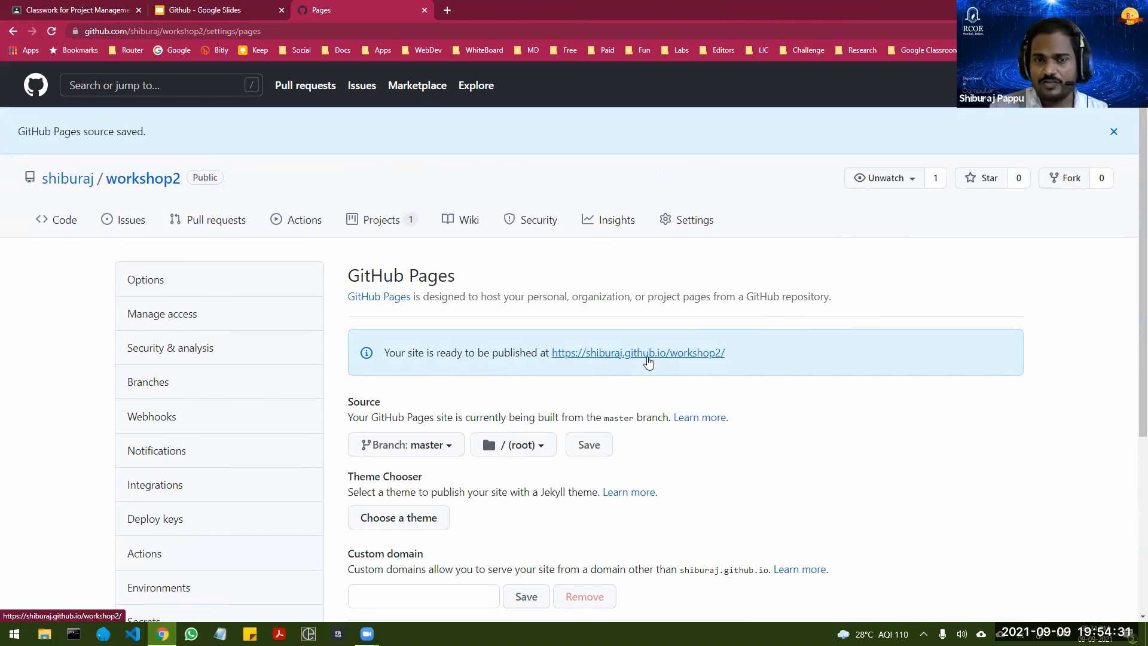
Step: Open the workshop2 GitHub Pages address in a new tab, move it to a separate window and reload the page
right_click(648, 359)
click(682, 365)
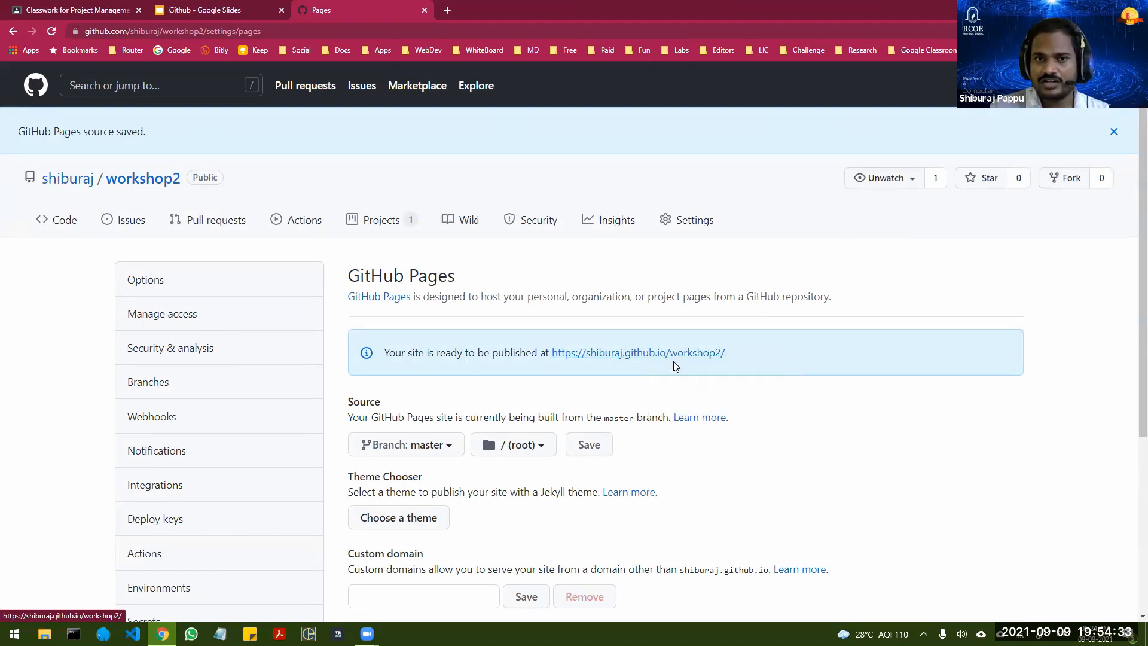
click(443, 19)
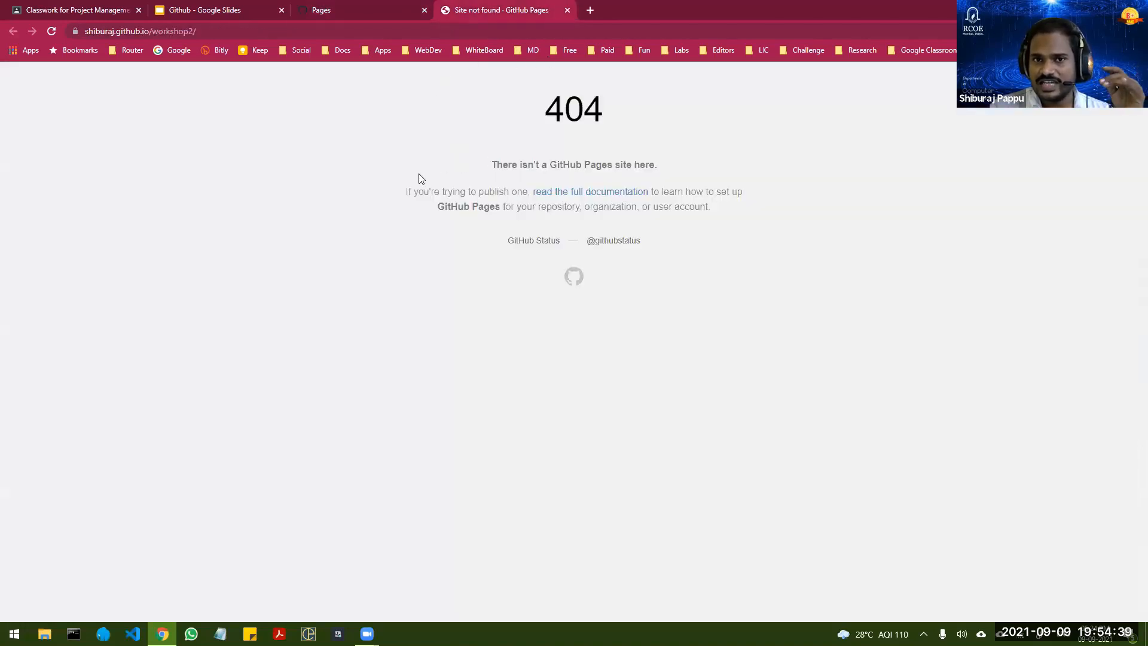
drag(457, 10, 417, 147)
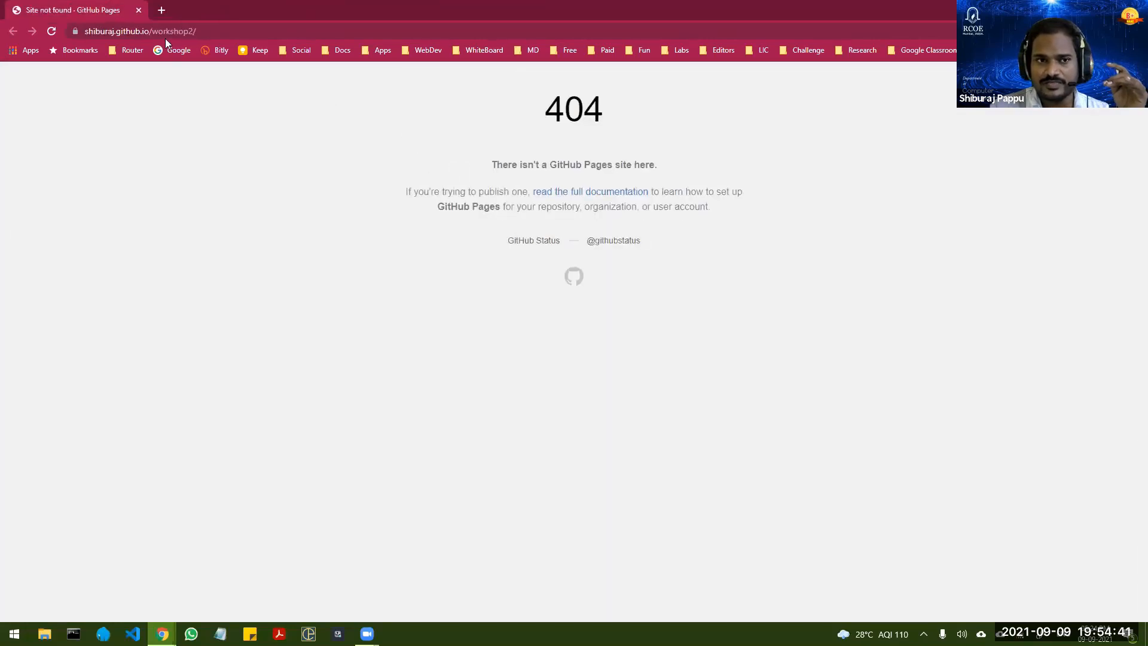
click(199, 31)
key(Return)
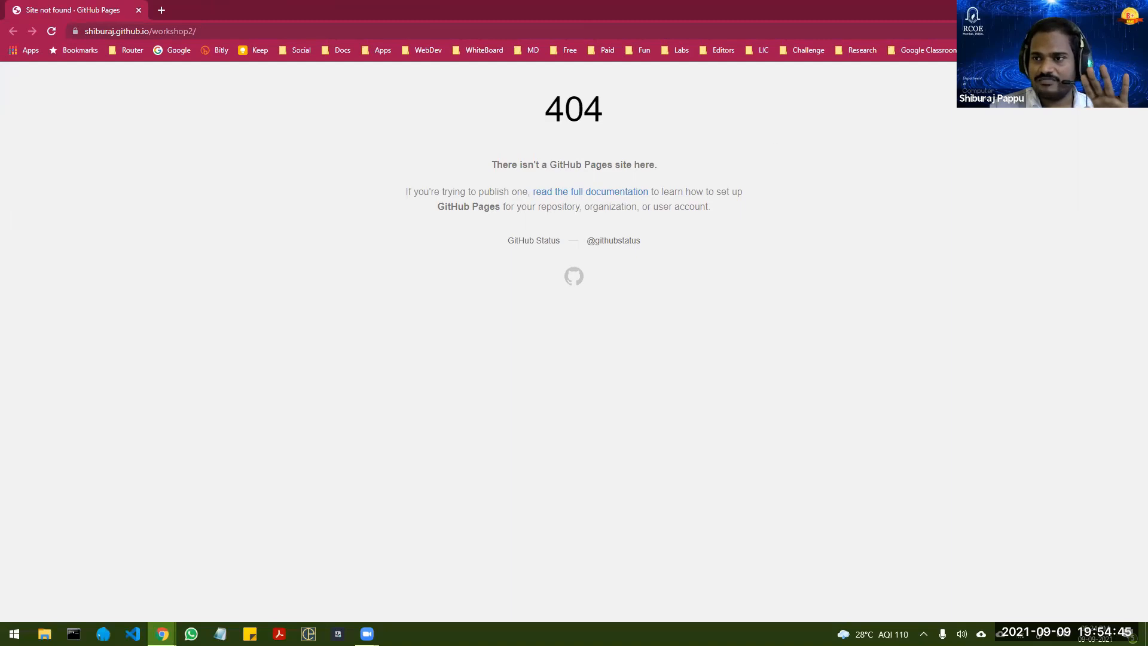
Step: Switch back to the repository's browser window and close the Pages settings page
key(alt+Tab)
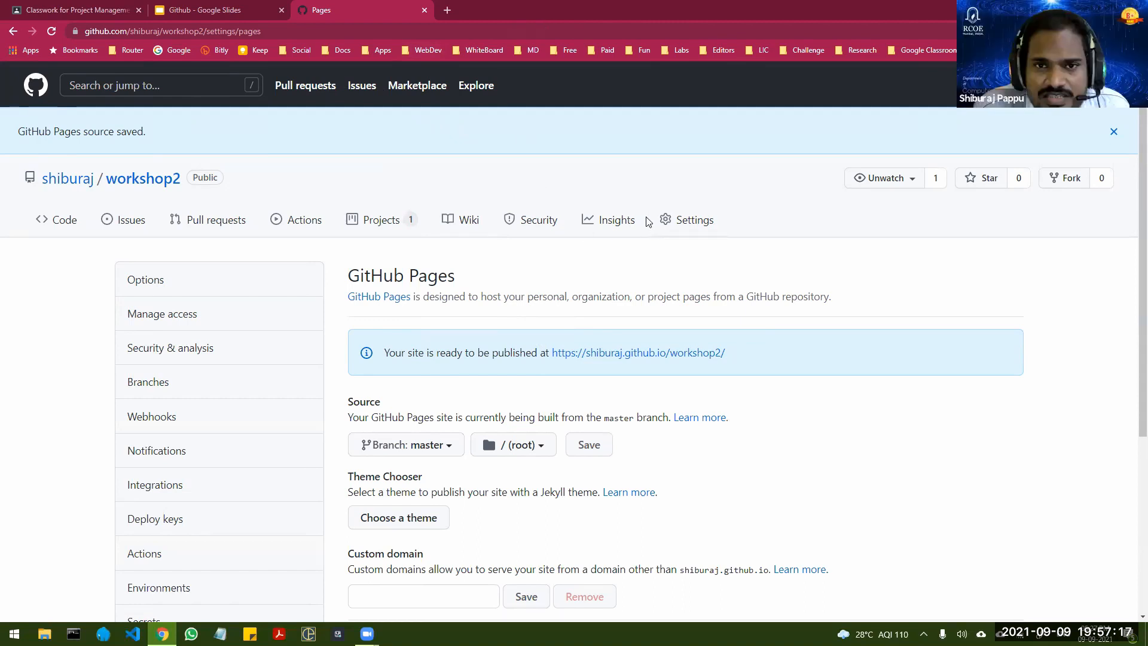
key(ctrl+w)
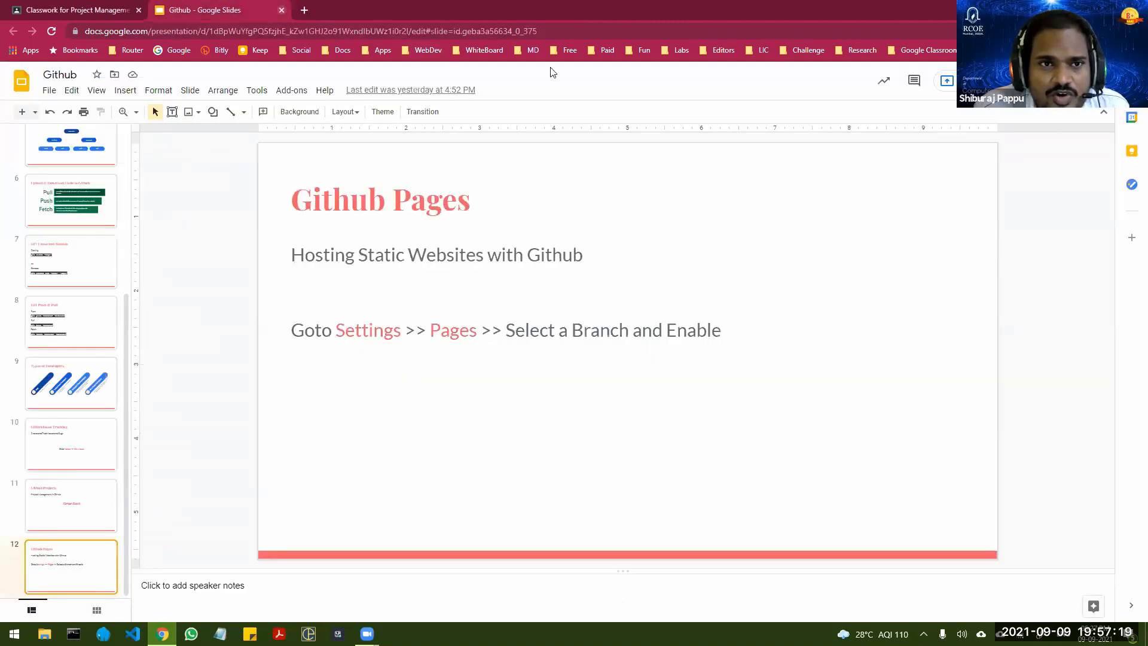
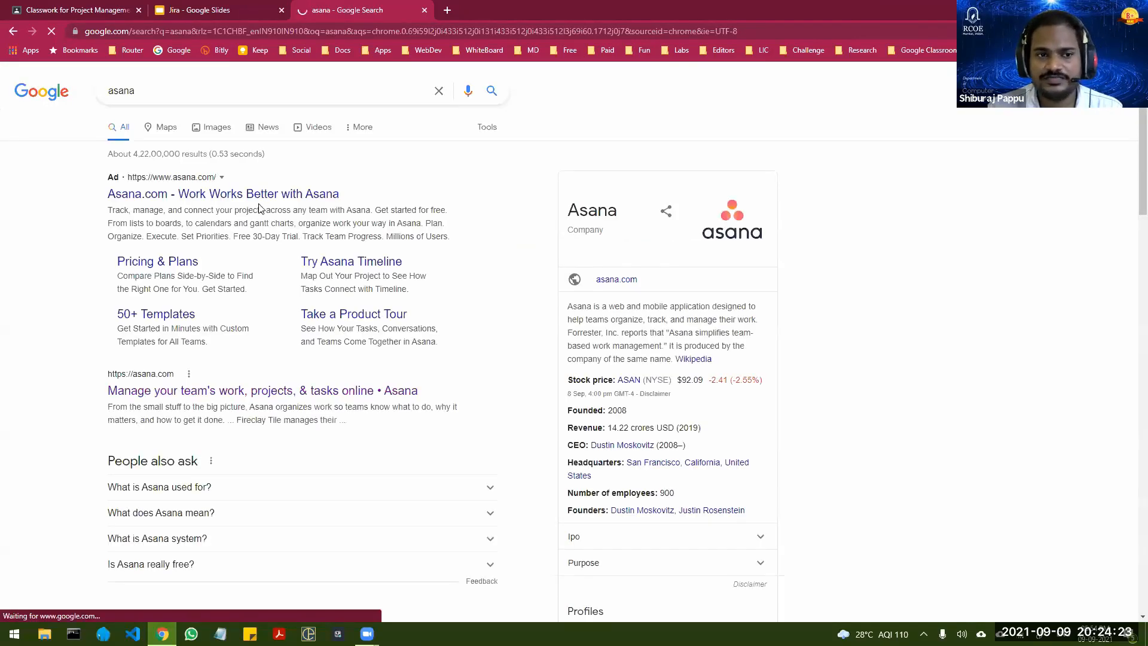
Step: Open the Asana website from the search results, search the web for trello and open the Trello website
click(267, 230)
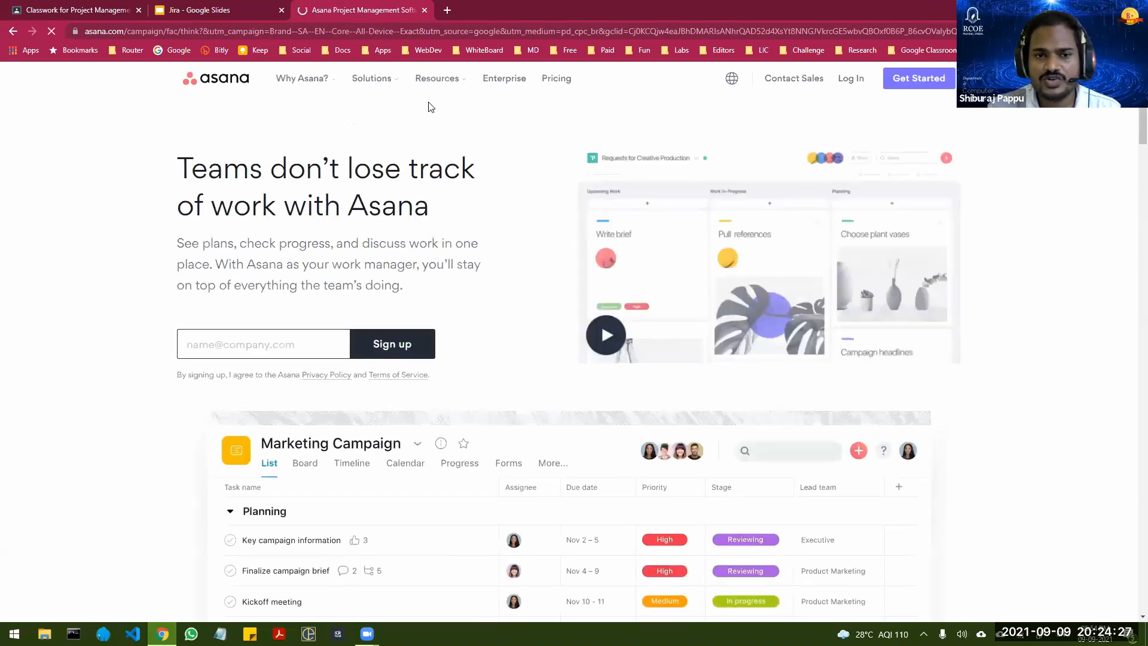
click(184, 32)
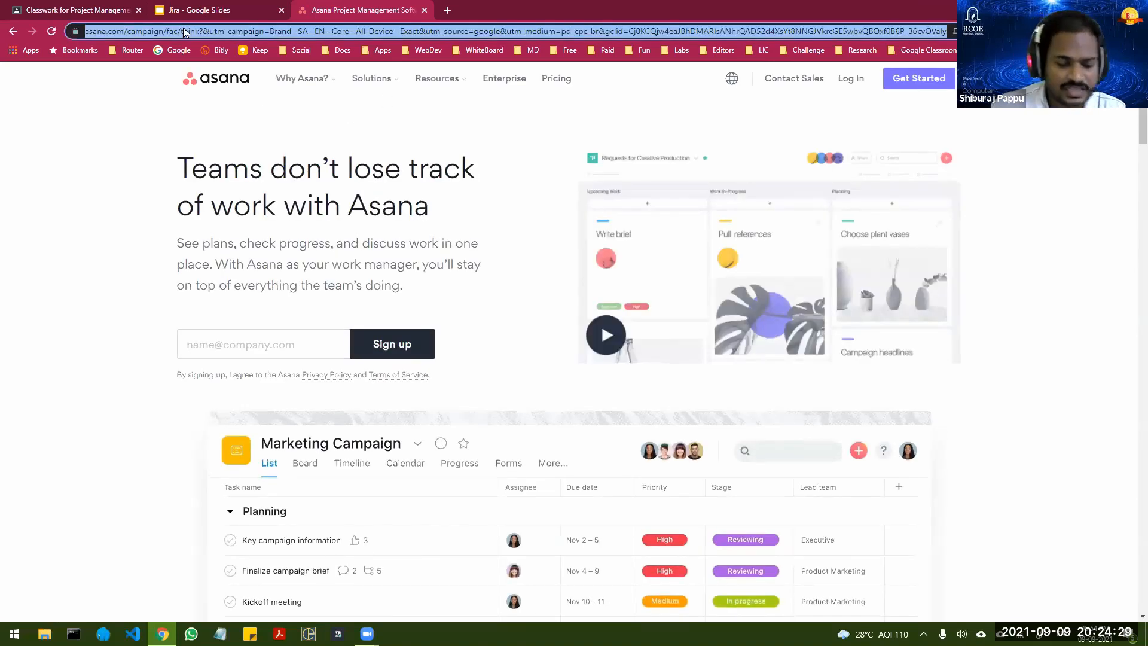
text(trello)
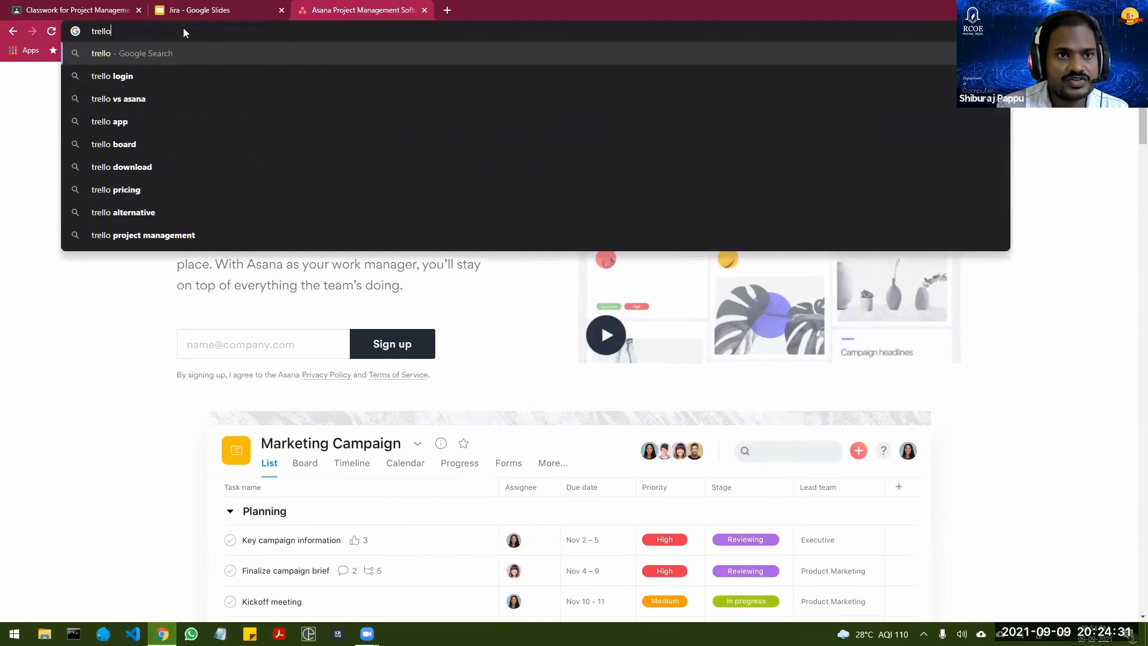
key(Return)
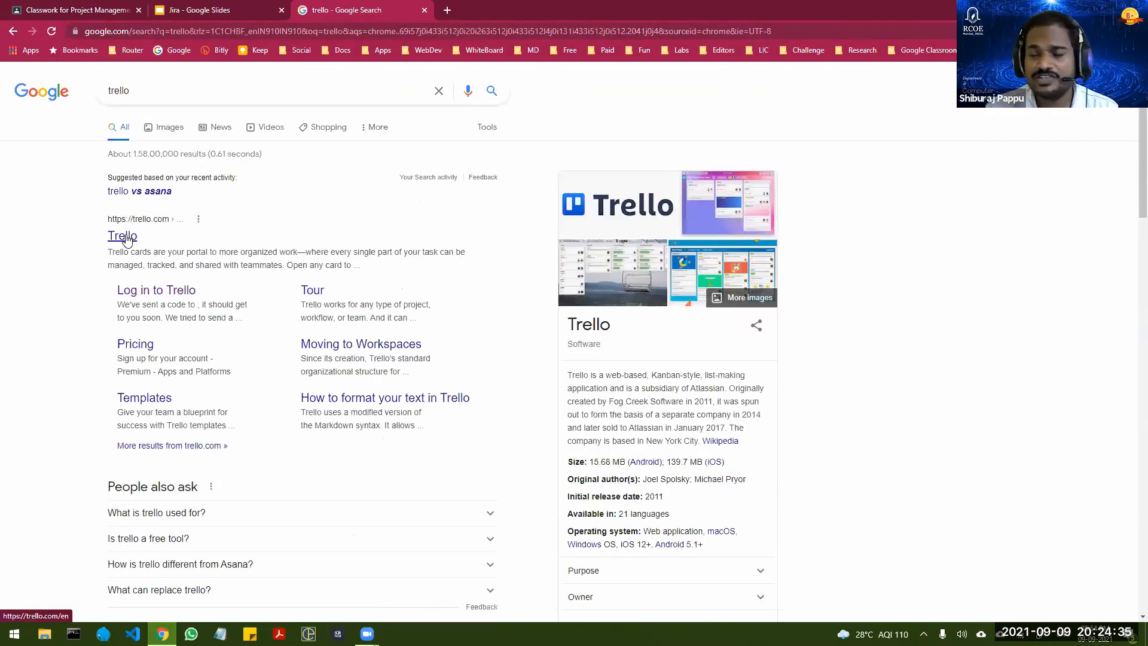
click(124, 236)
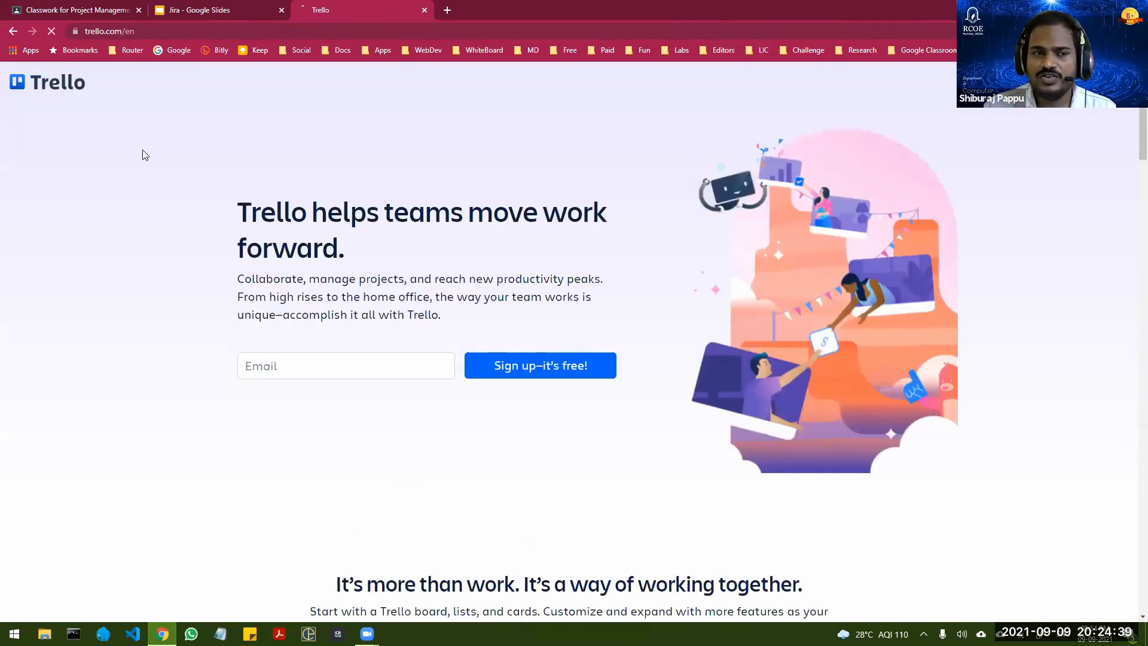
Step: Return to the trello search results and look through them
click(15, 35)
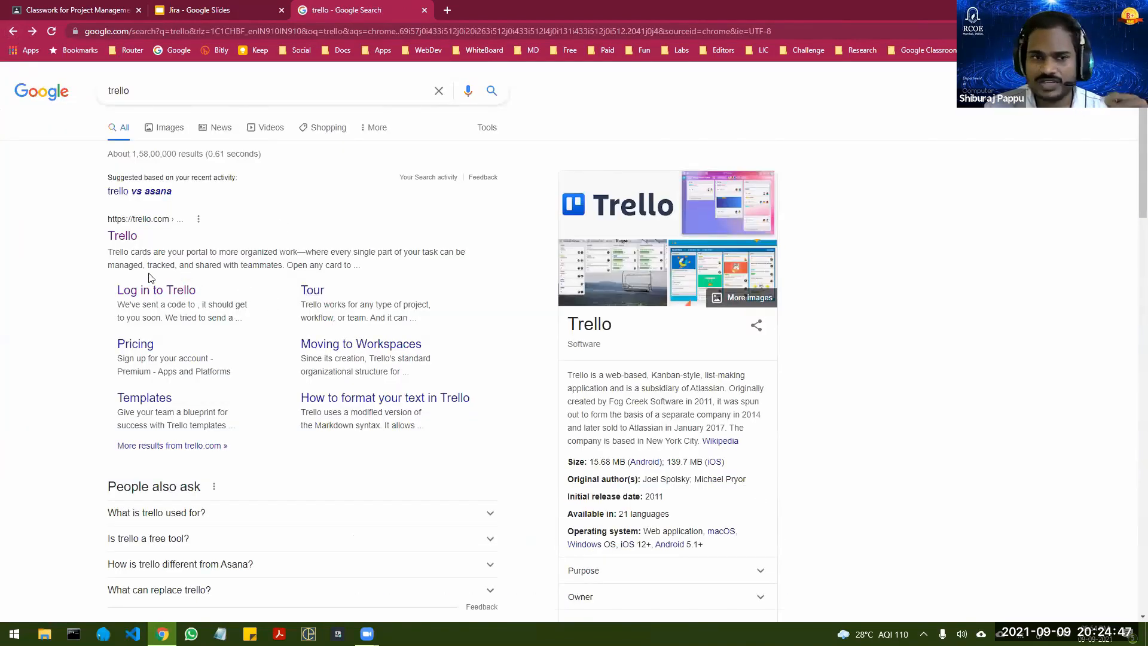
scroll(181, 272, down, 1)
scroll(181, 272, down, 4)
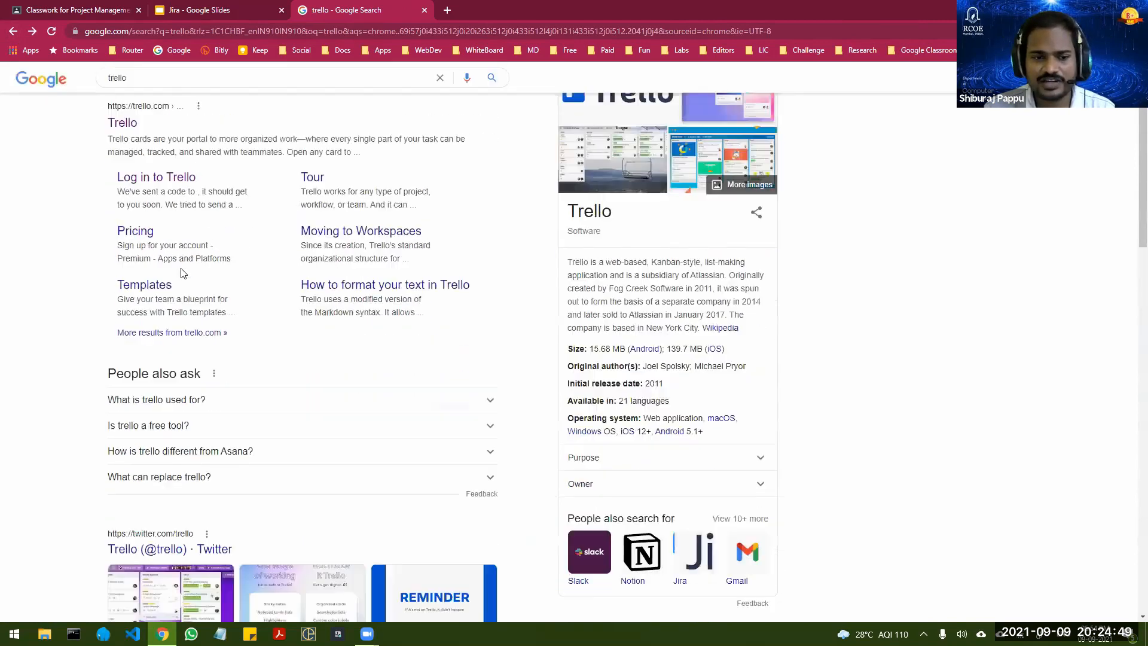
scroll(181, 272, up, 5)
click(147, 34)
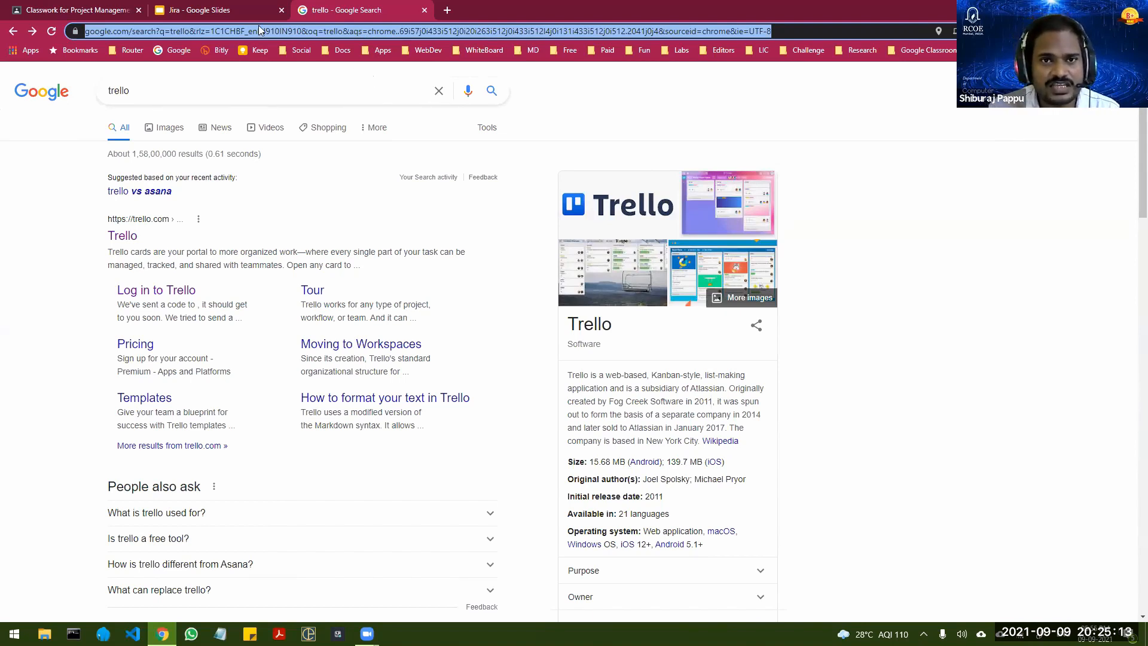
click(228, 9)
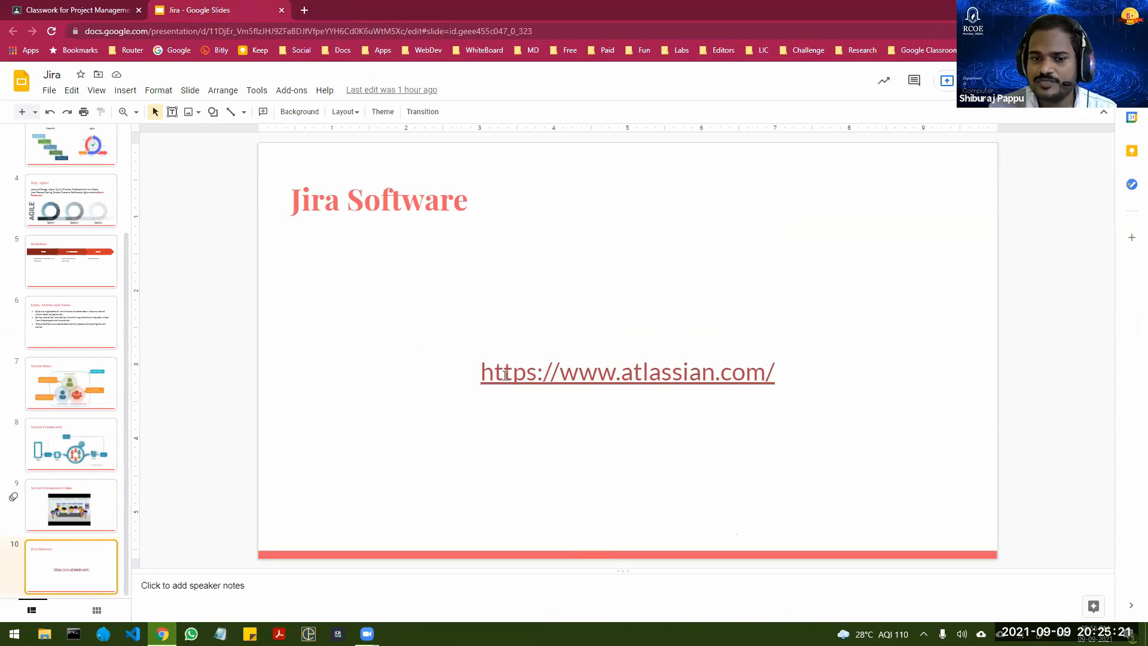
drag(484, 373, 774, 369)
key(ctrl+c)
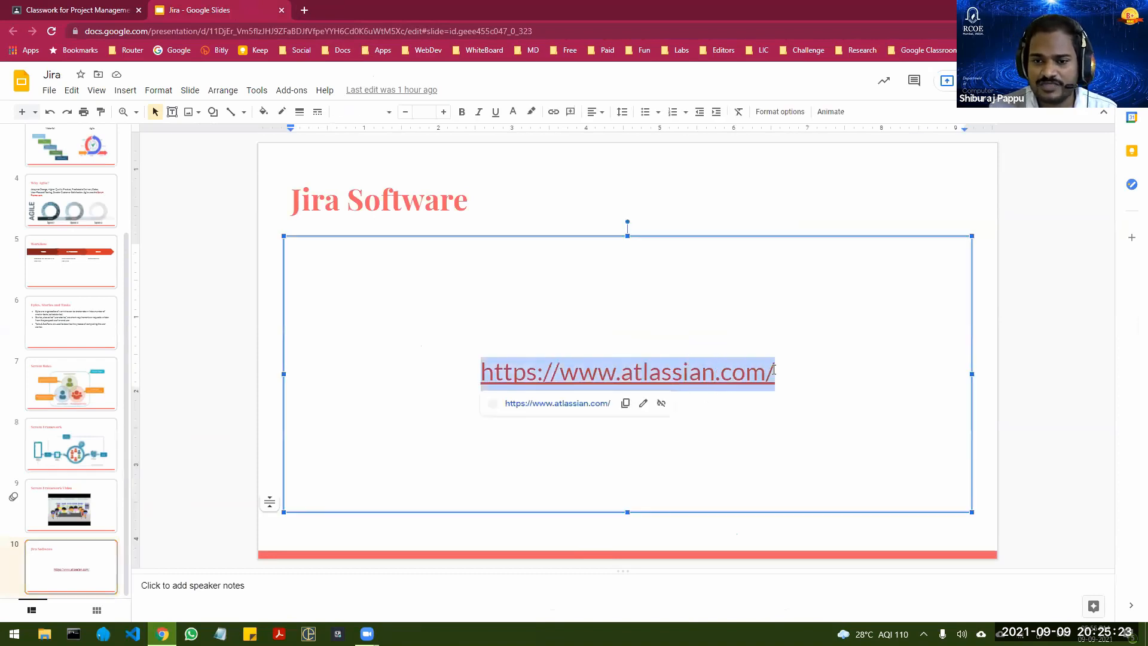
key(ctrl+t)
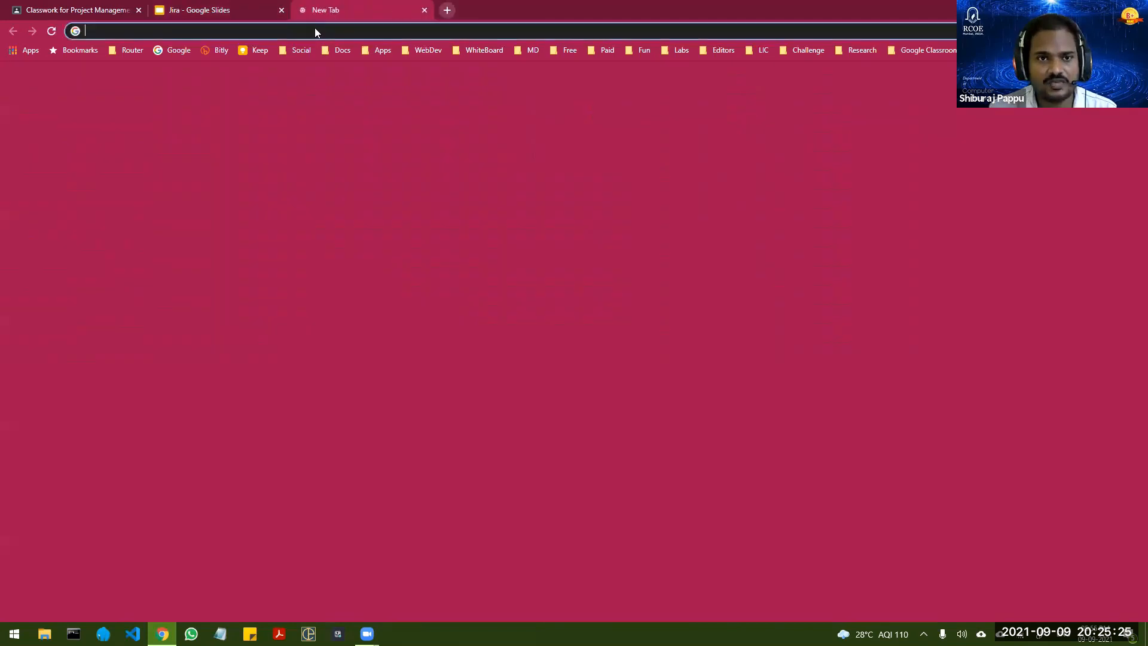
key(ctrl+v)
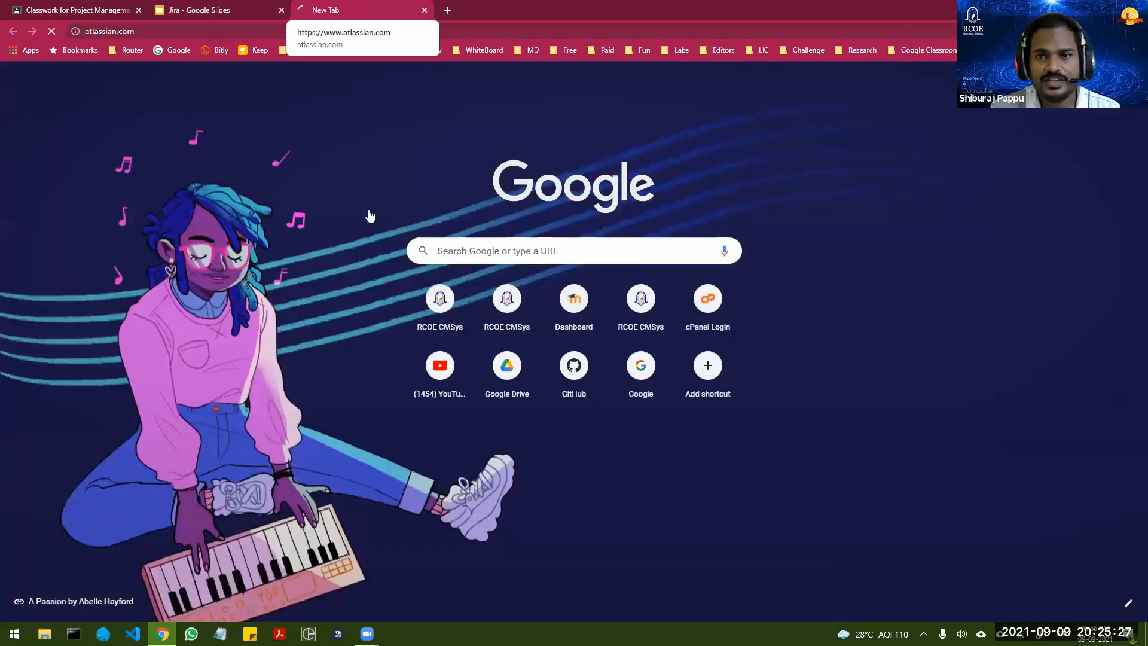
key(Return)
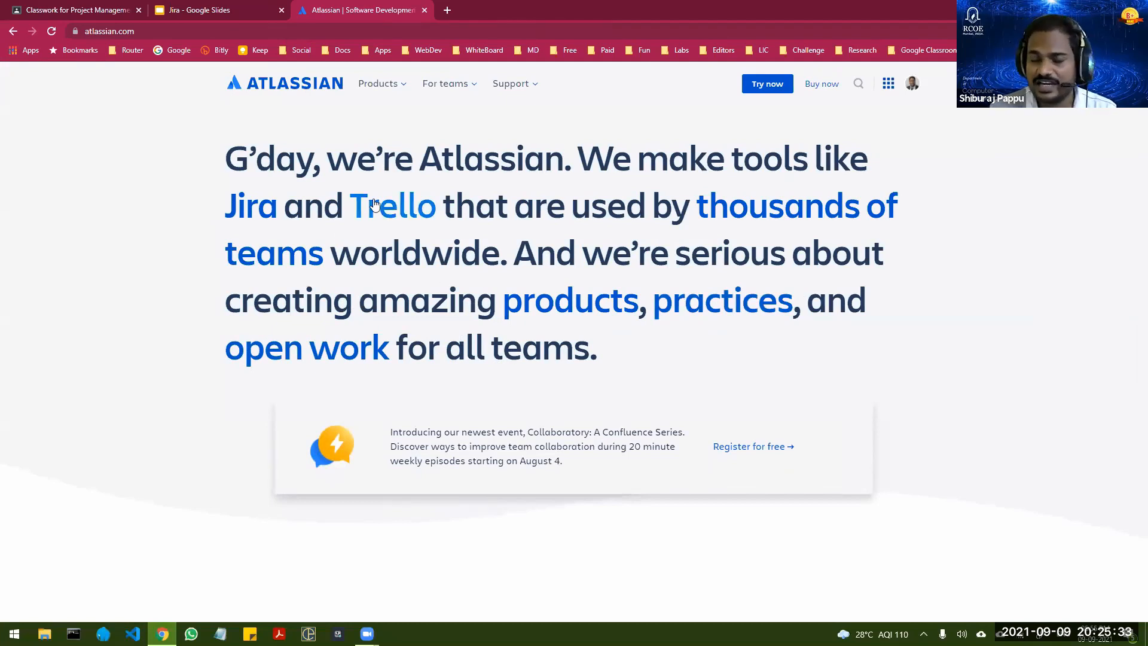
Step: Open the Jira Software product page and examine the Free plan's user limit in its pricing
click(404, 86)
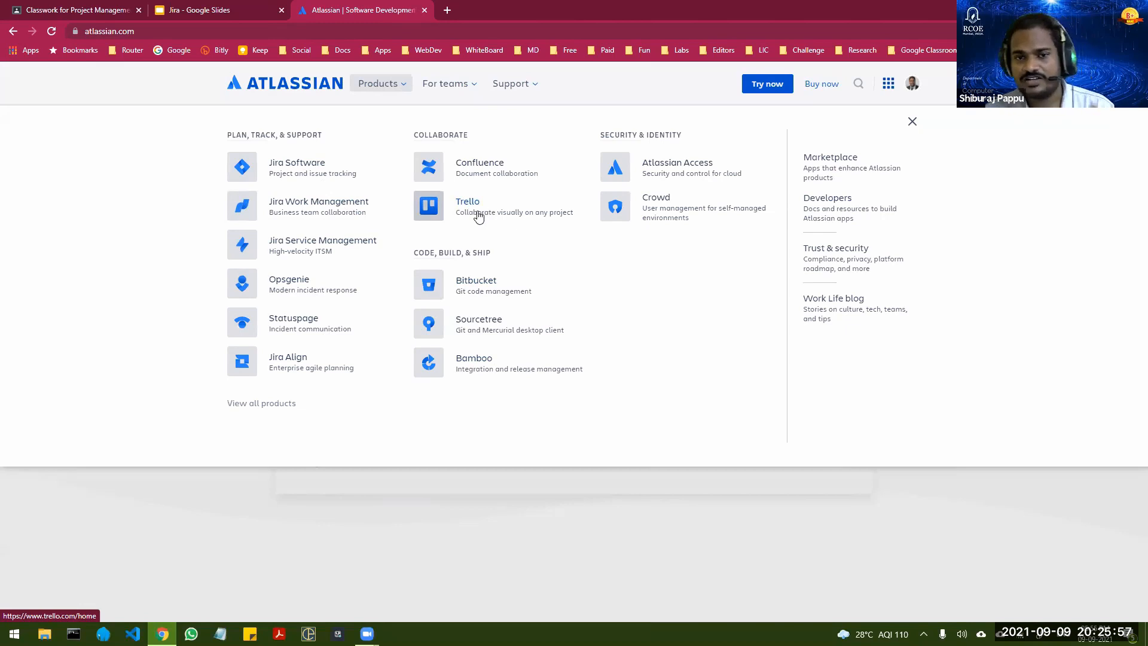
click(299, 163)
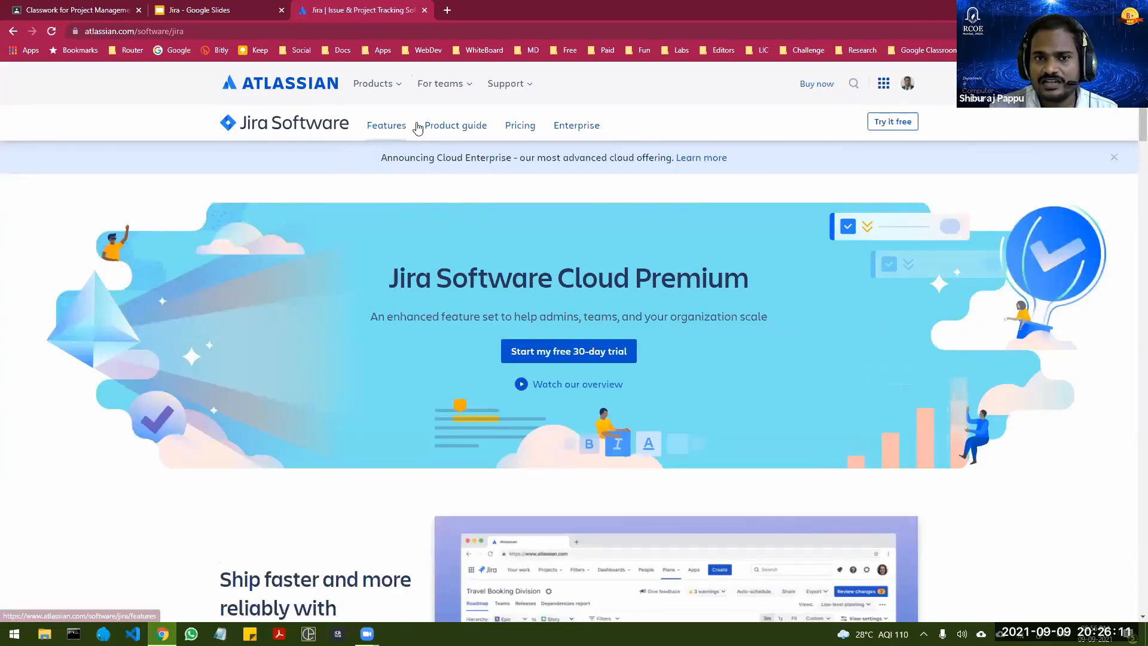
click(521, 126)
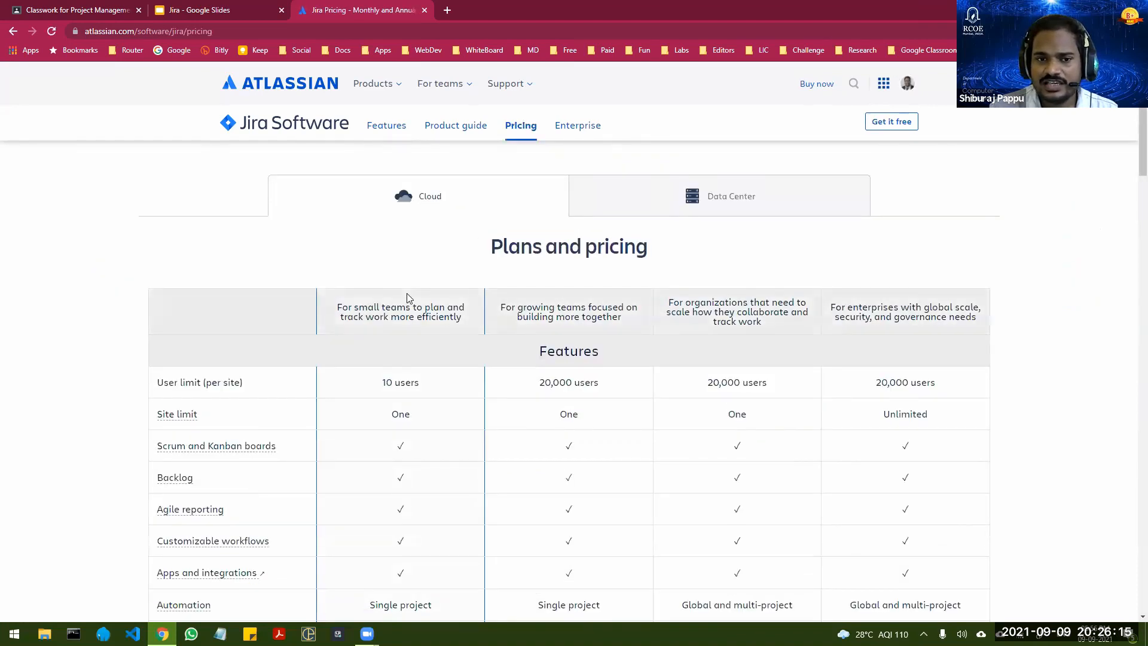
scroll(395, 251, down, 3)
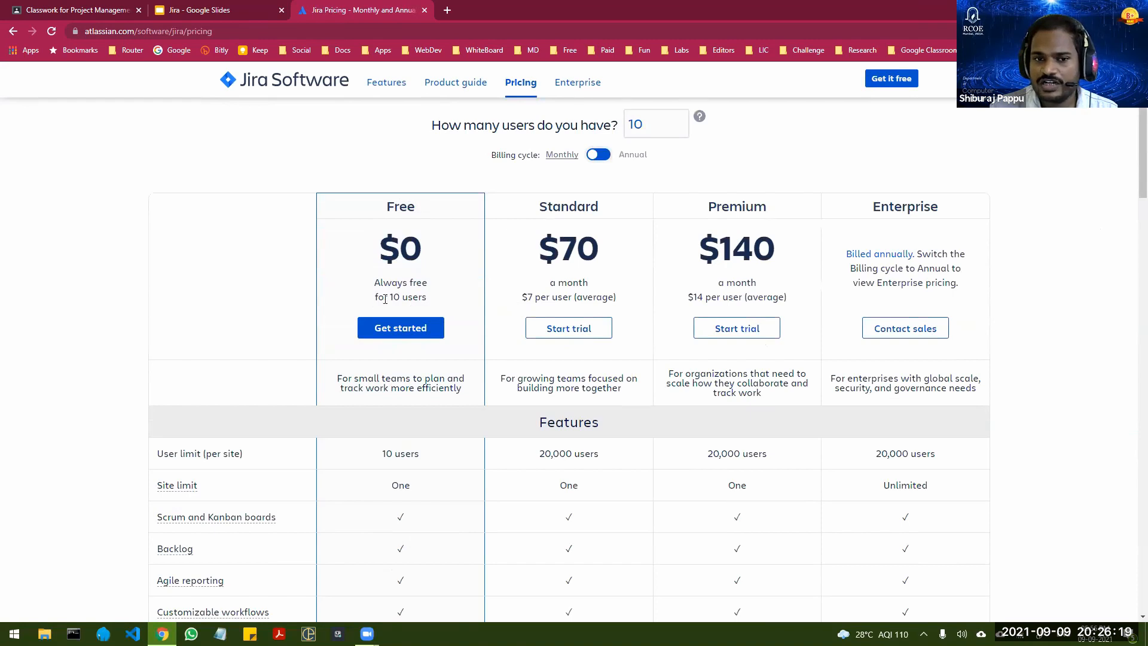
drag(374, 297, 432, 301)
click(433, 302)
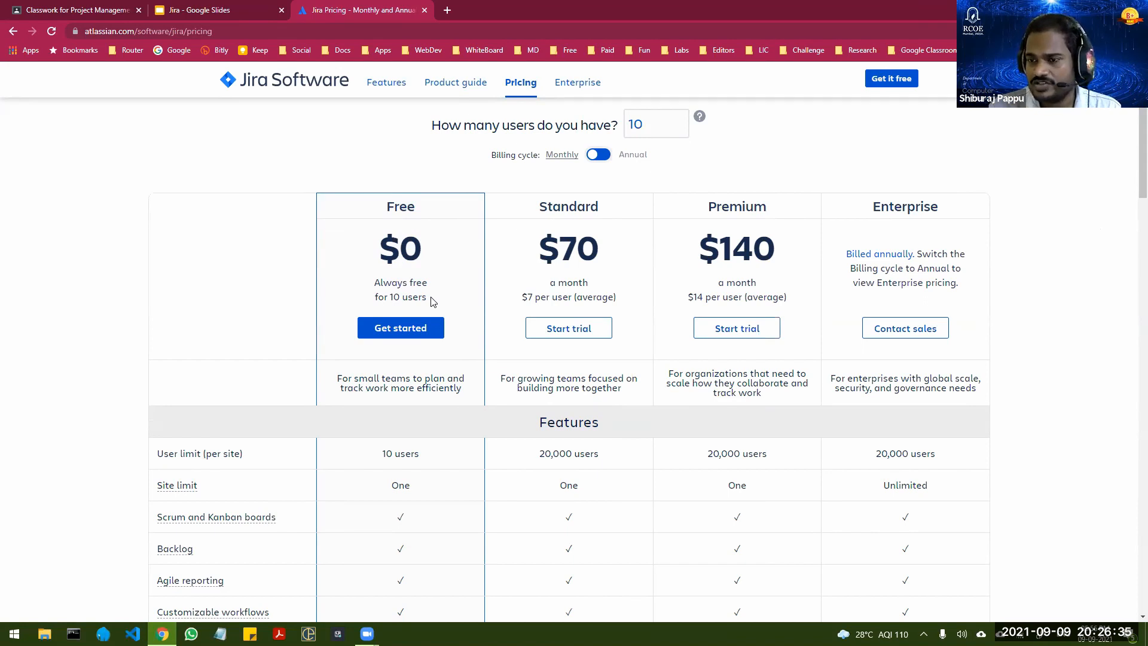
Step: View the Jira Software Cloud Free sign-up form and its site name field, and return to the pricing page
click(402, 333)
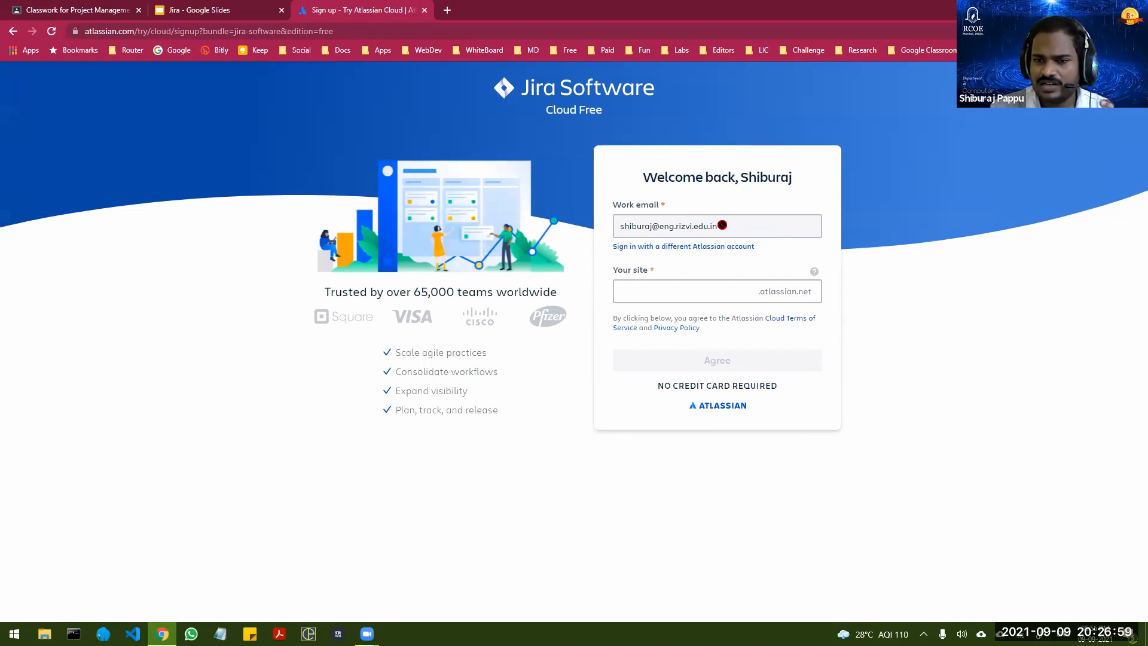
click(687, 292)
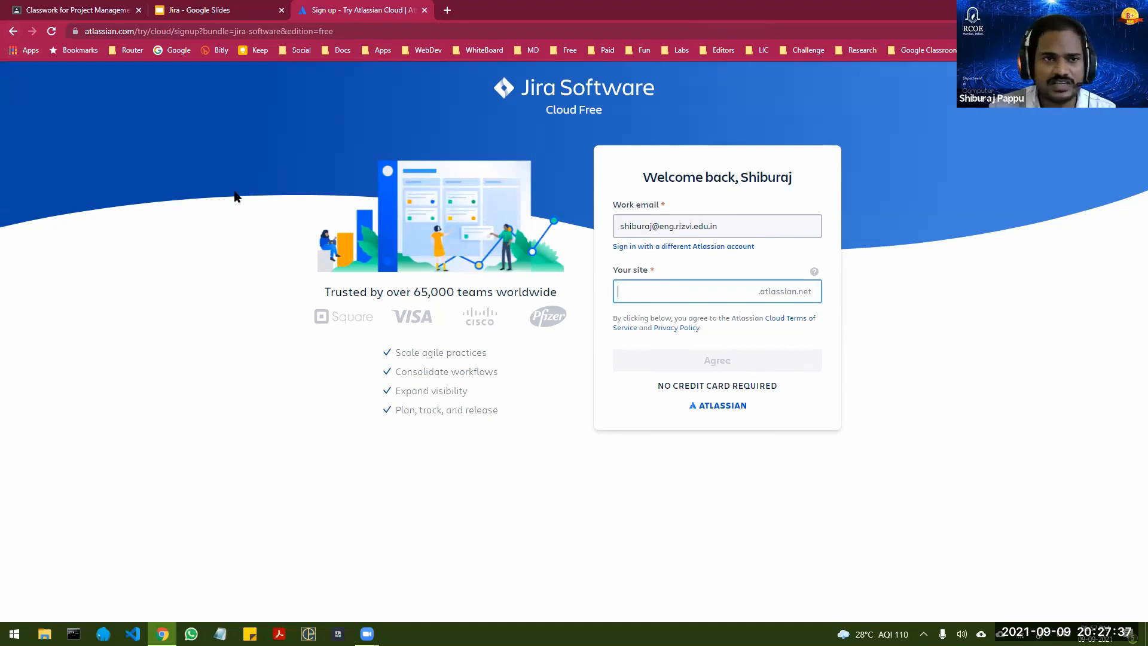
click(13, 33)
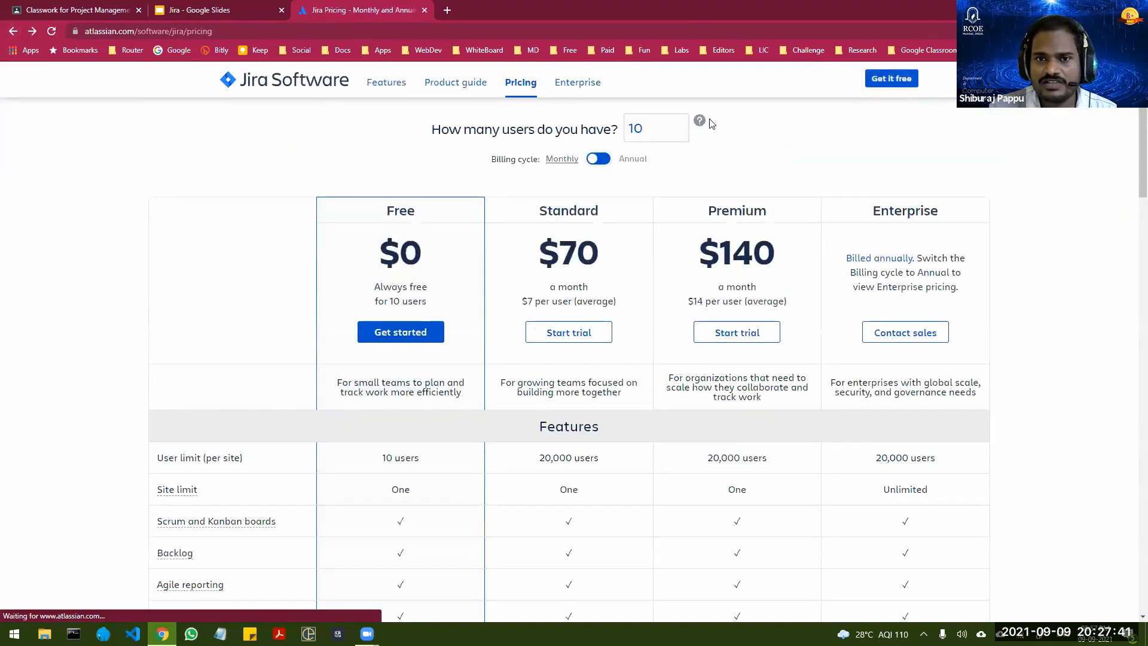
Step: Open the Atlassian account profile and switch from it to the rizvicoe Jira Software site
click(907, 85)
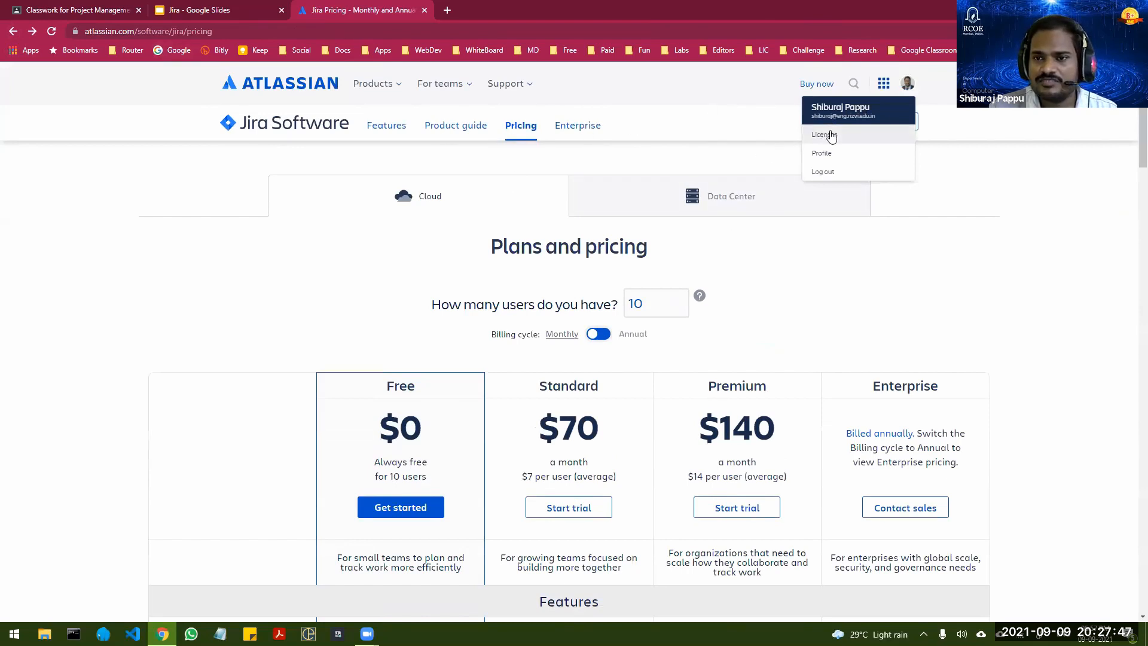
click(828, 153)
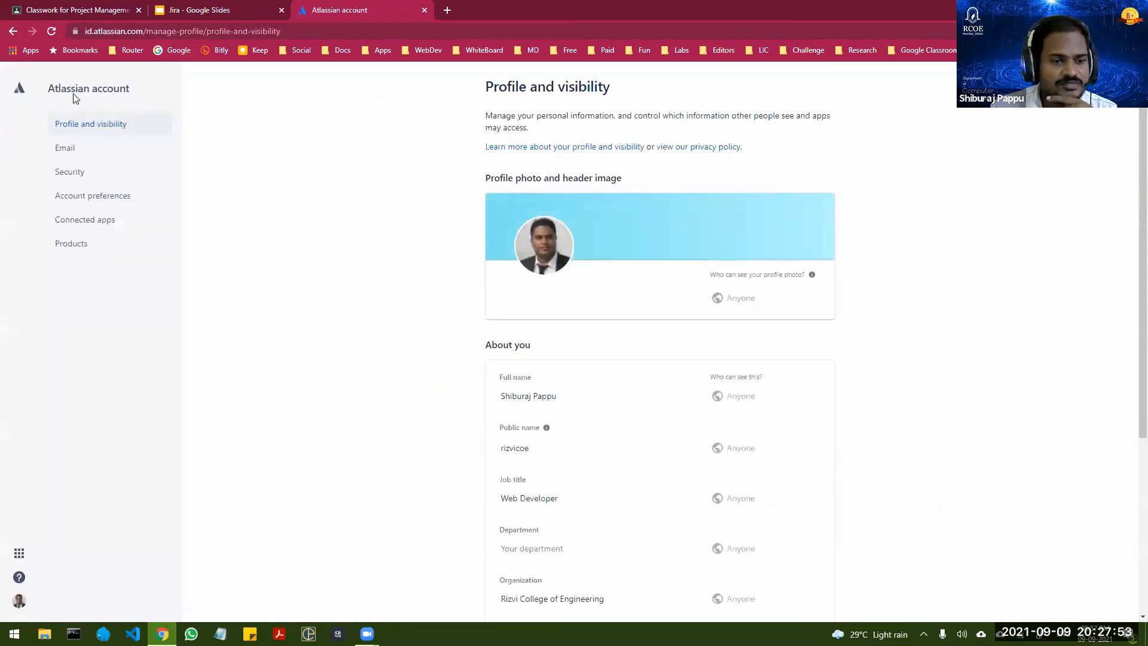
click(18, 554)
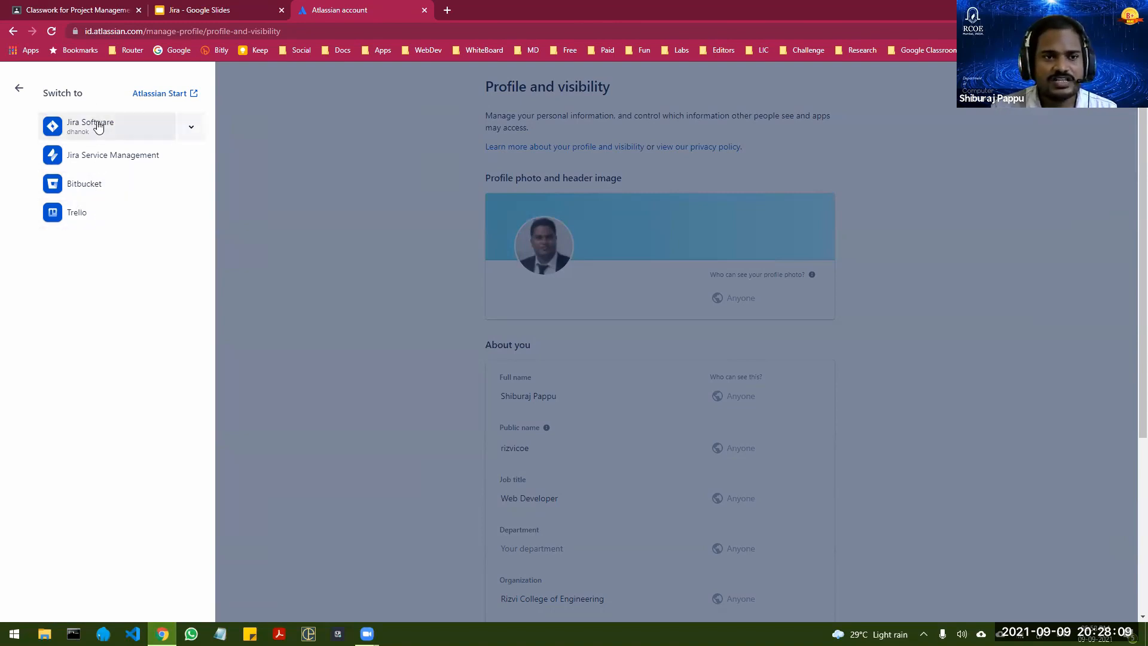
click(128, 138)
click(126, 179)
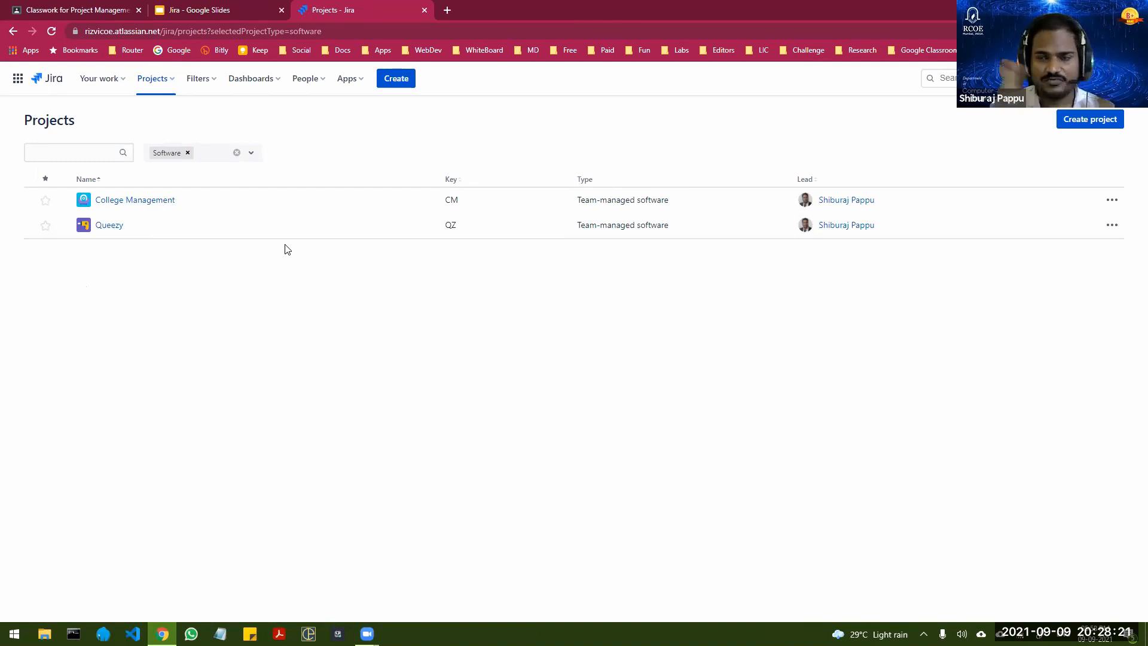
Step: Open the Jira home page and start creating a new project
click(48, 78)
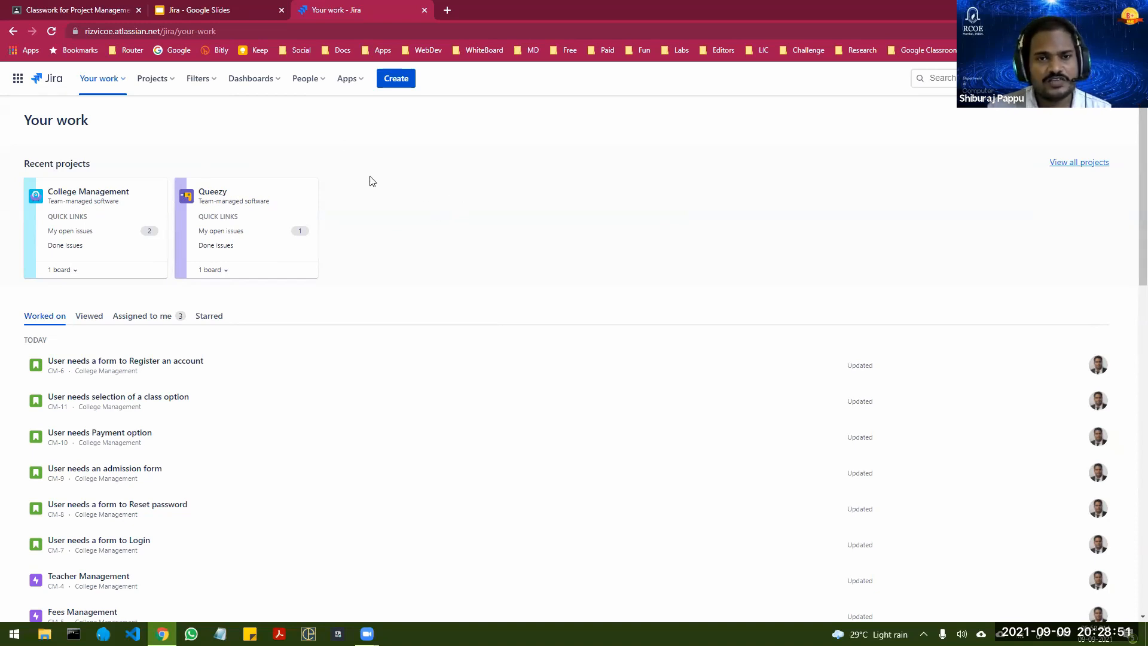
click(165, 84)
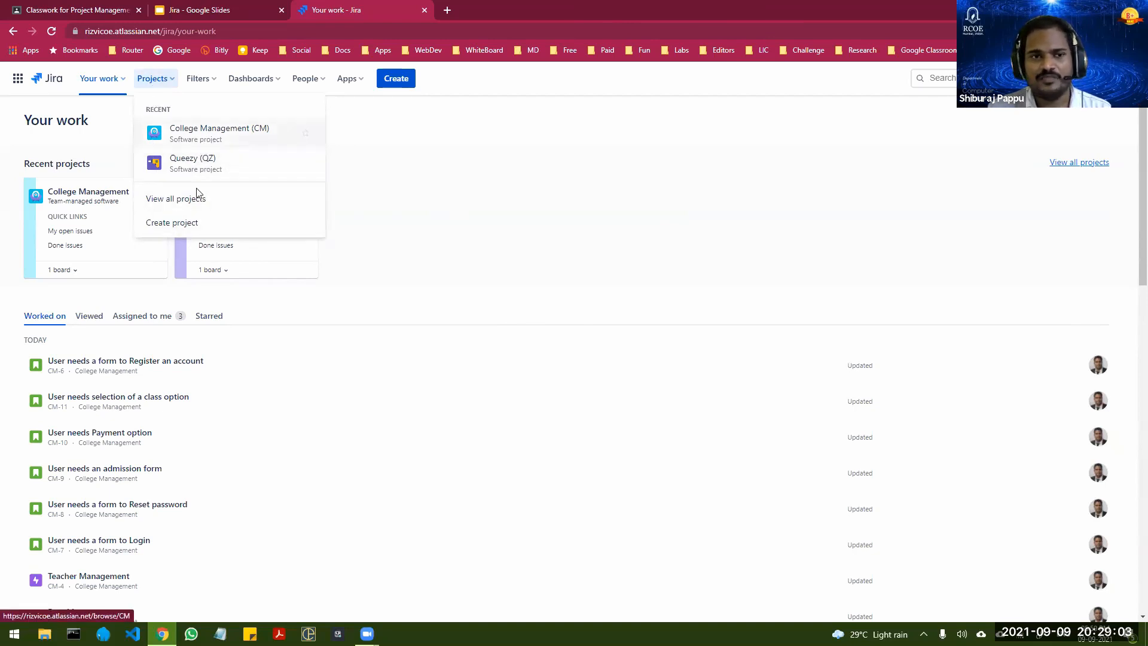
click(185, 224)
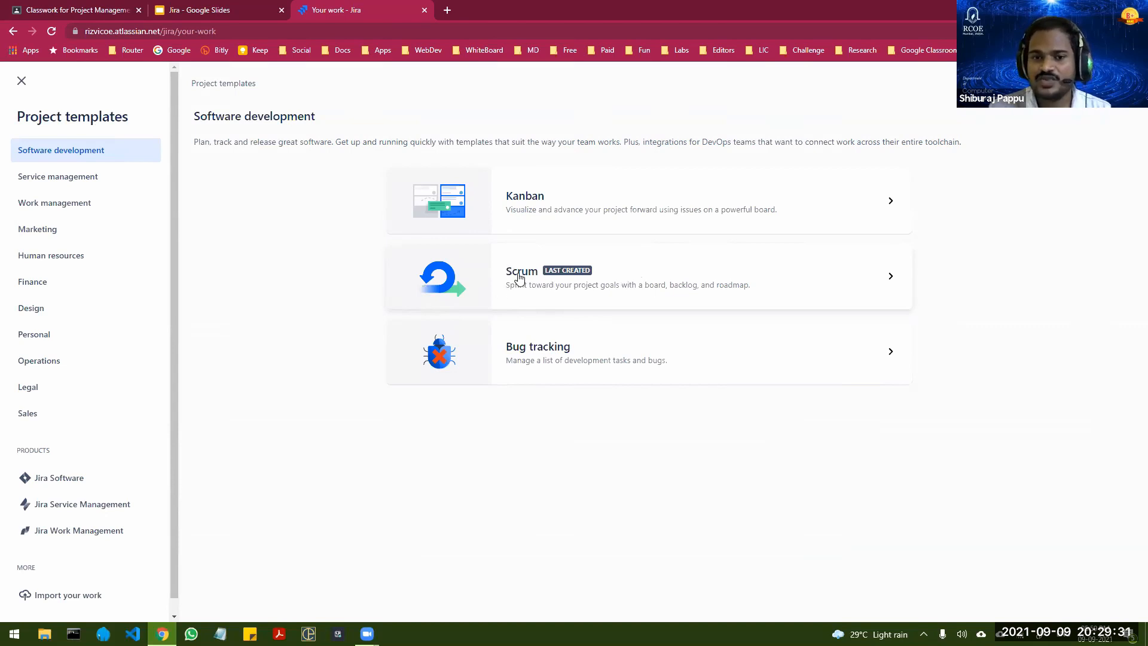
Step: Review the Scrum software development template and use it for the new project
click(677, 275)
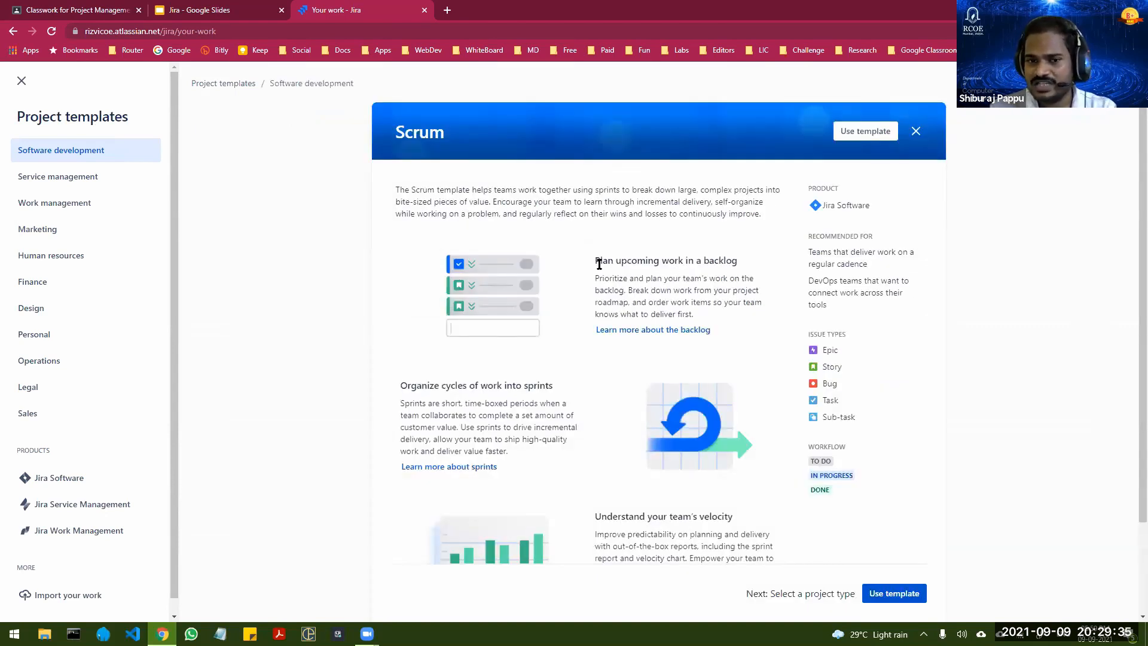
scroll(599, 264, down, 2)
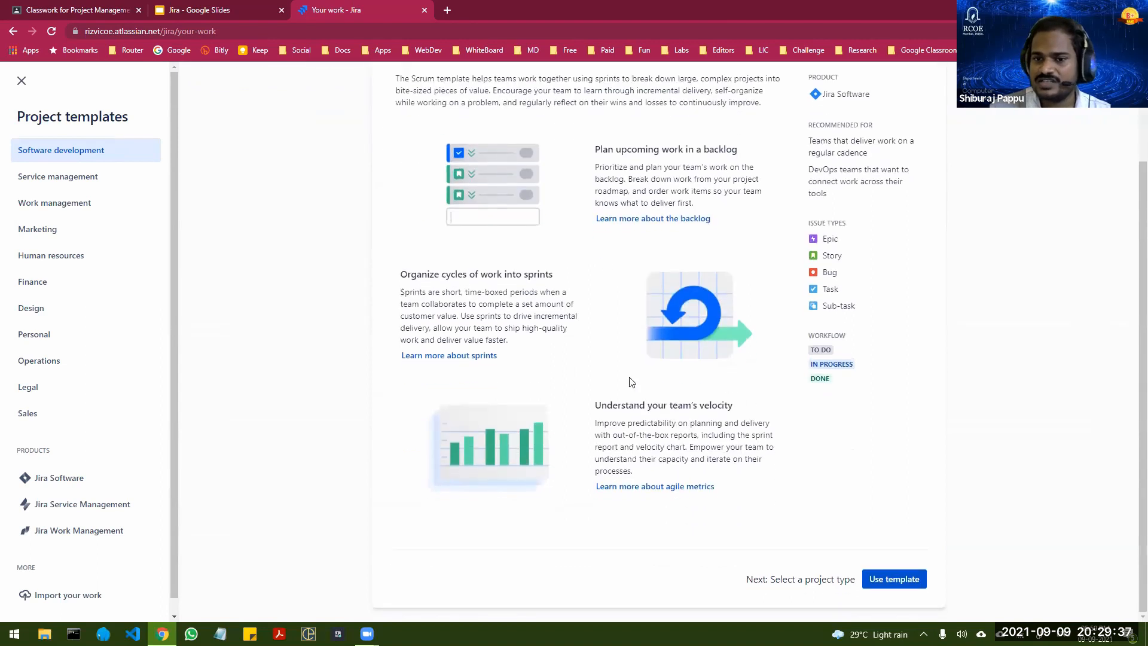
scroll(548, 279, up, 2)
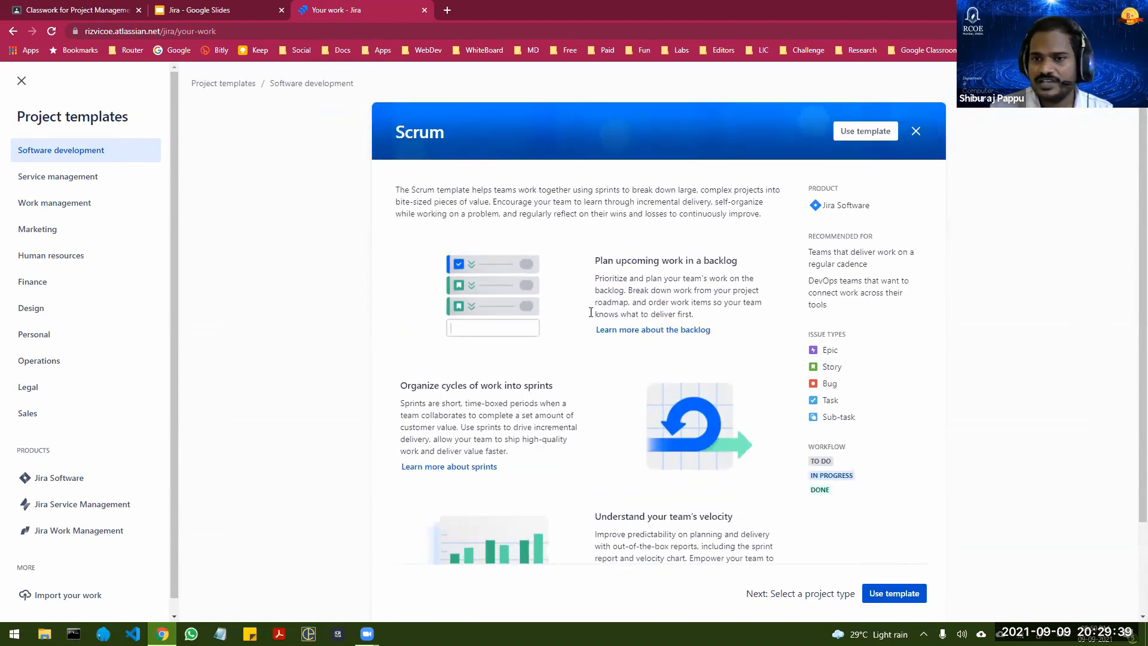
scroll(872, 530, down, 2)
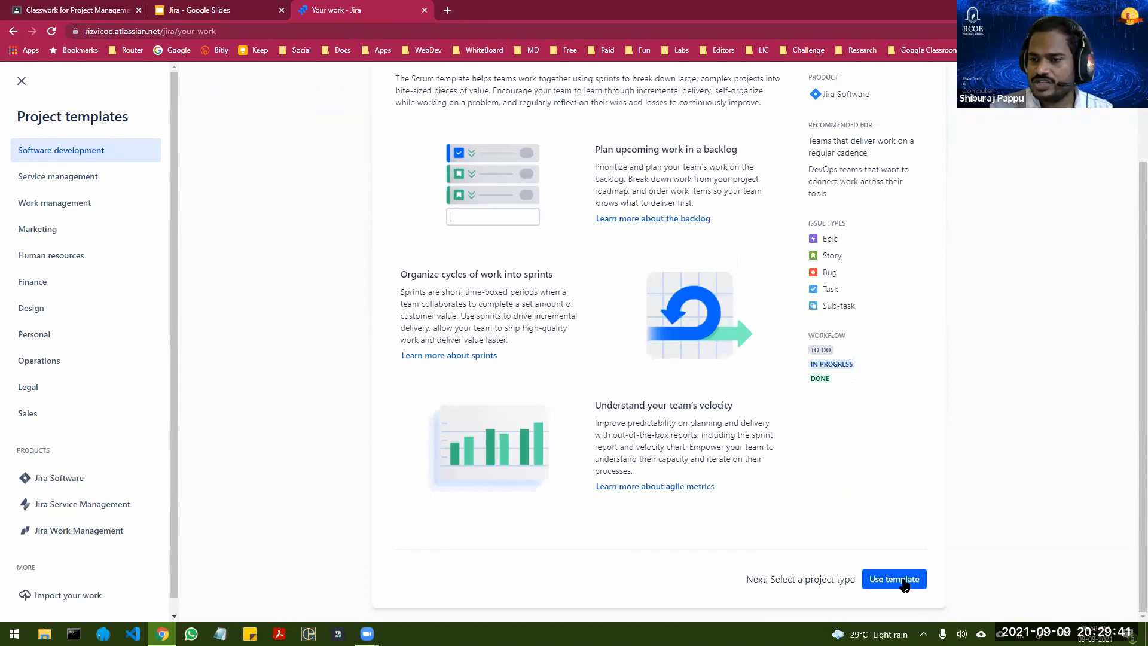
click(894, 579)
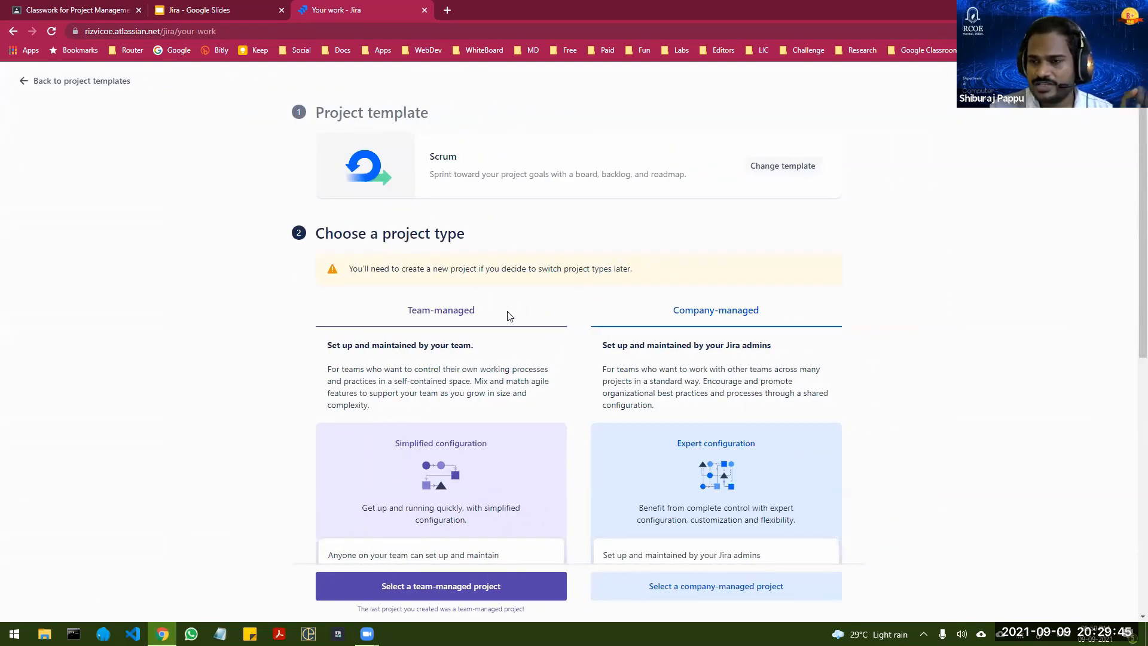
Step: Compare the team-managed and company-managed project types and choose team-managed for the Scrum project
scroll(443, 308, down, 1)
scroll(444, 309, down, 1)
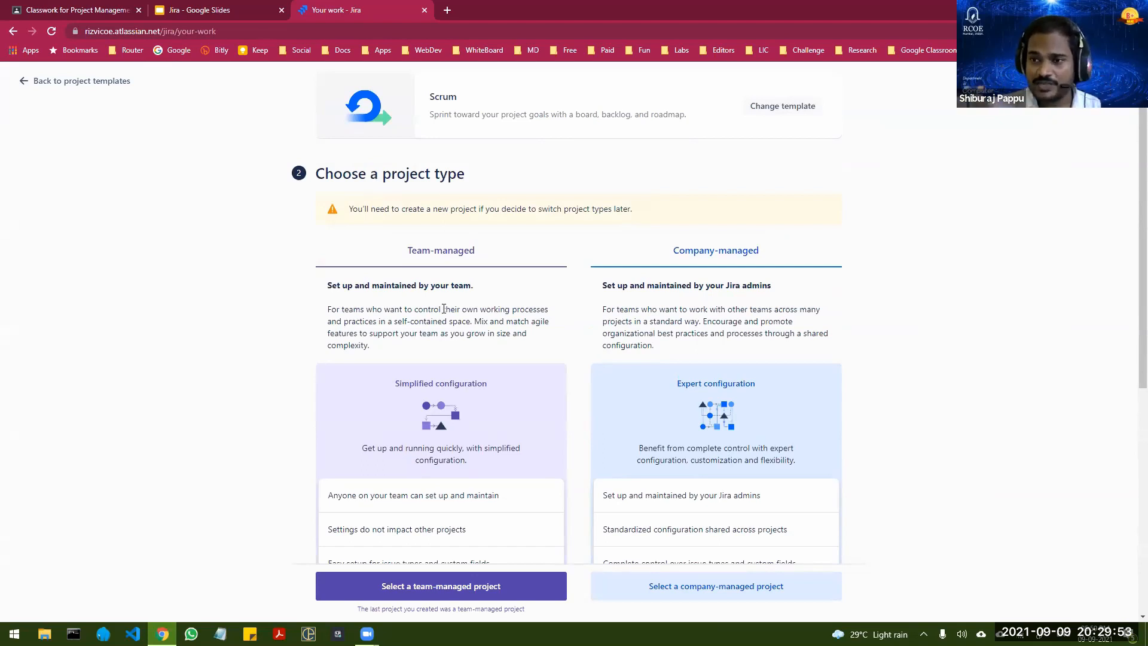
scroll(764, 263, down, 7)
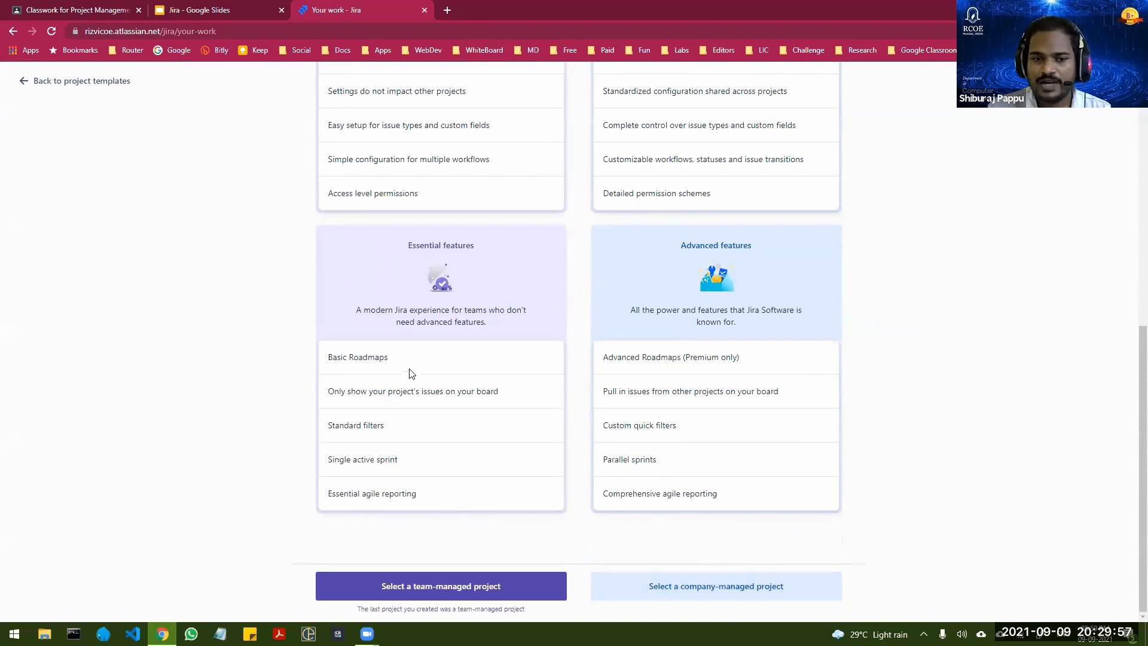
scroll(410, 346, up, 8)
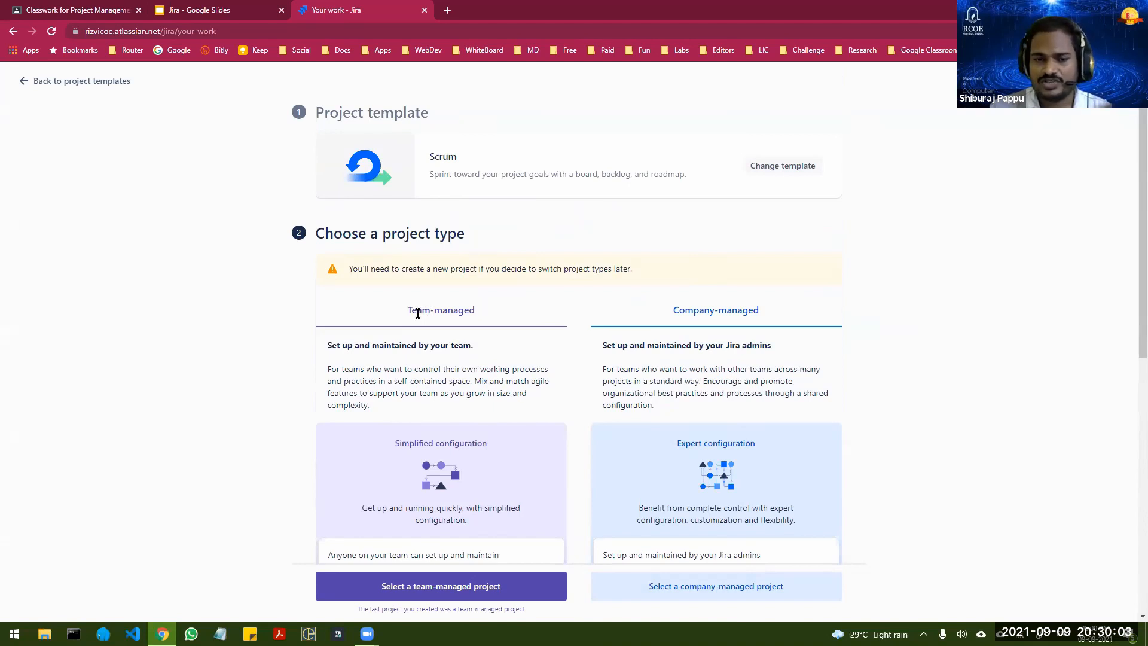
scroll(406, 402, down, 3)
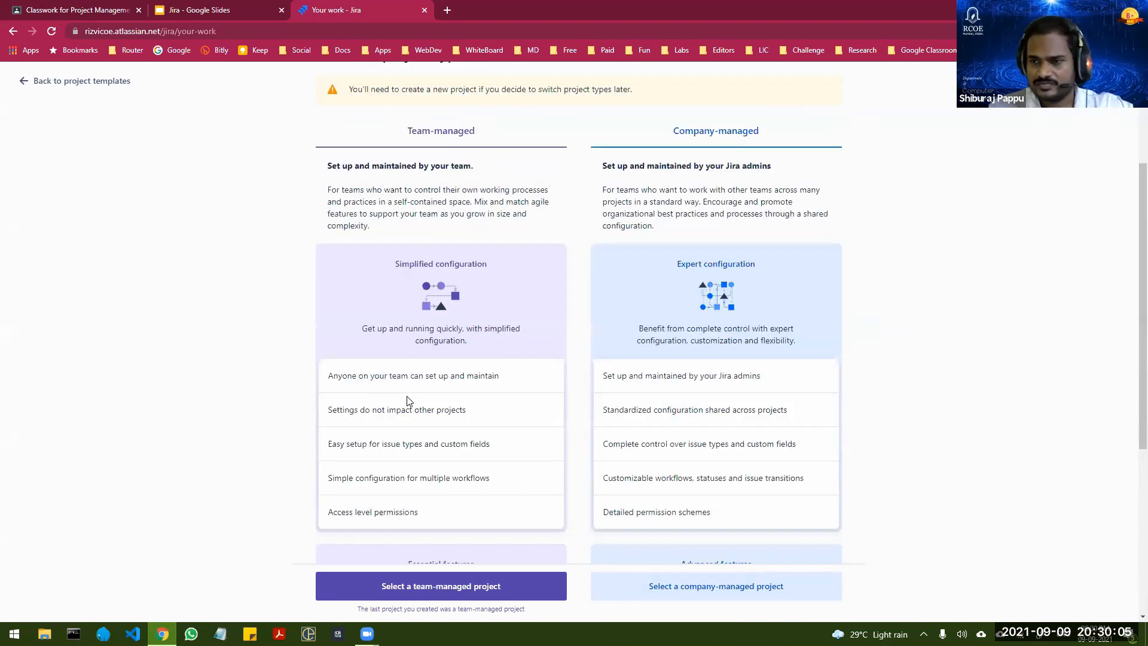
scroll(406, 402, down, 5)
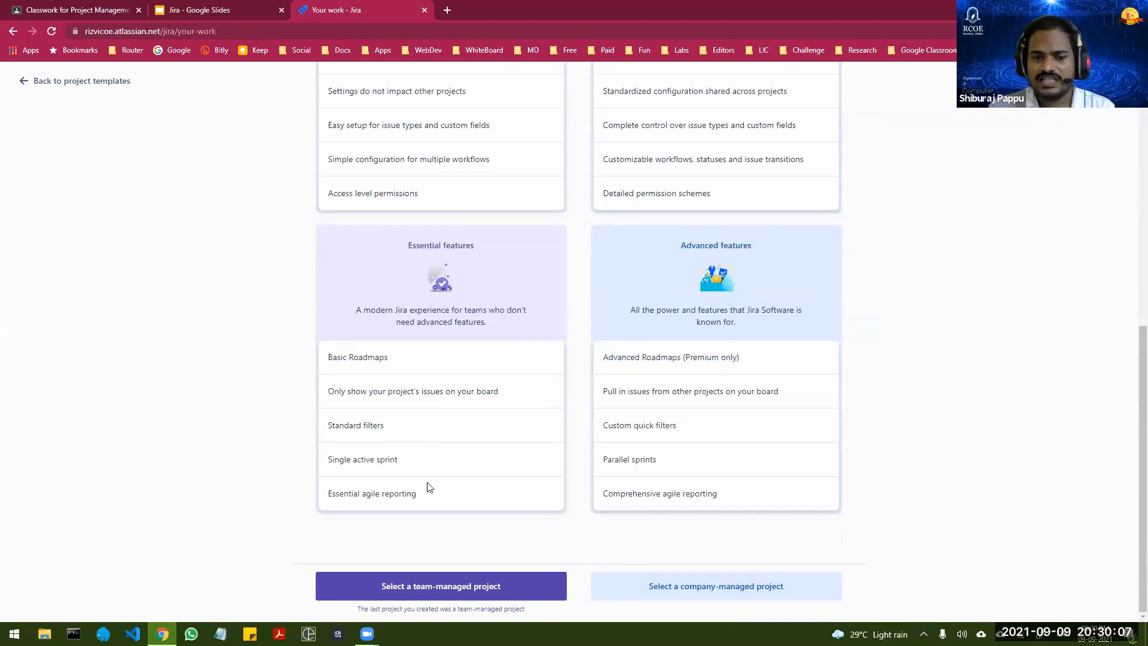
click(452, 591)
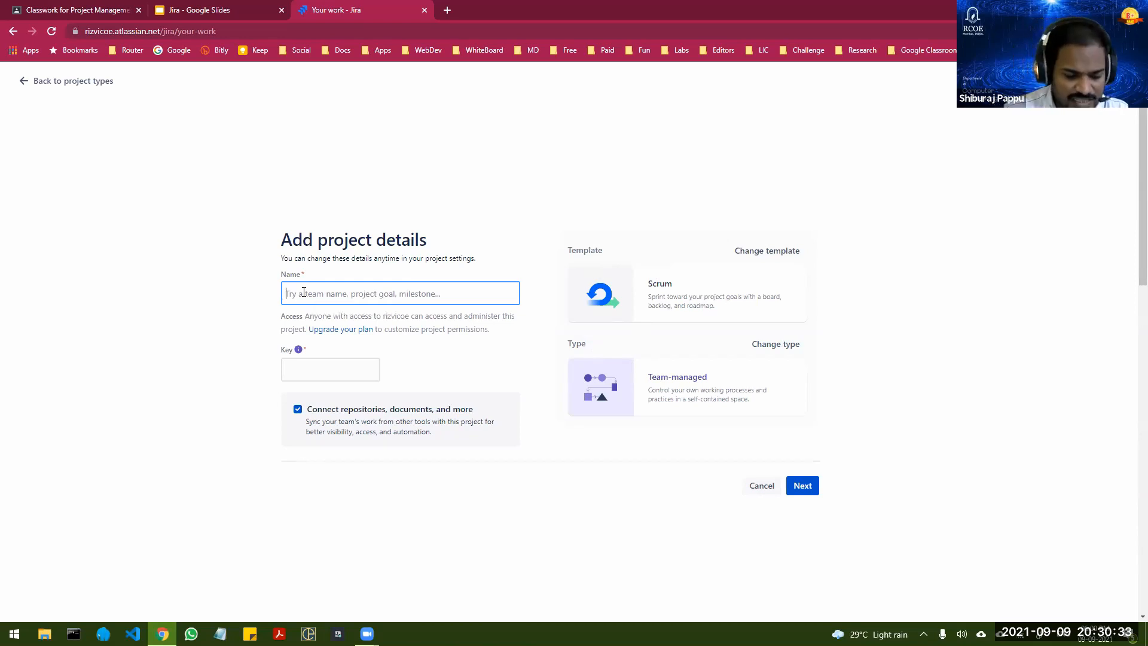
Step: Name the project College Management System, keep the option to connect repositories and documents, and proceed to the tool connections
text(College)
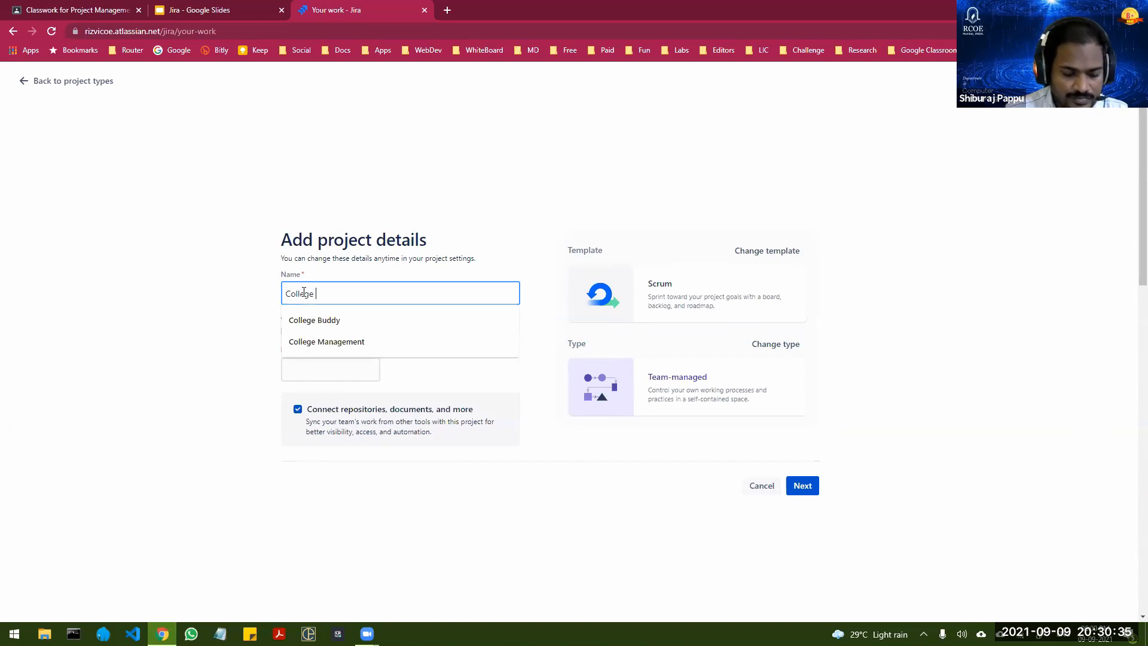
text( Management System)
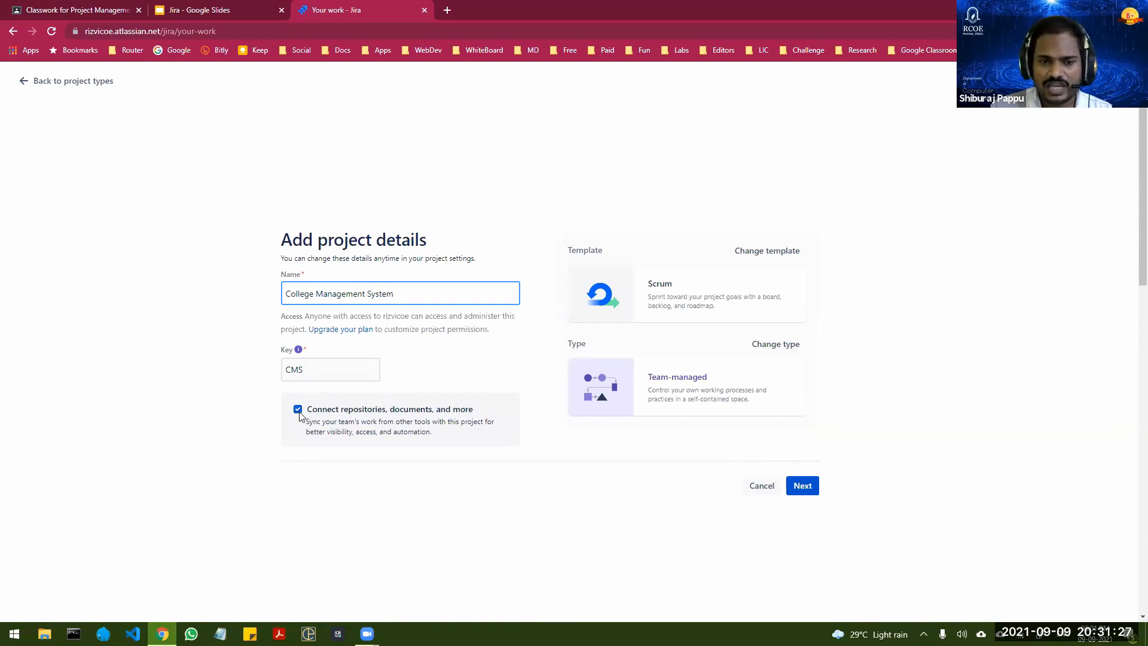
click(808, 489)
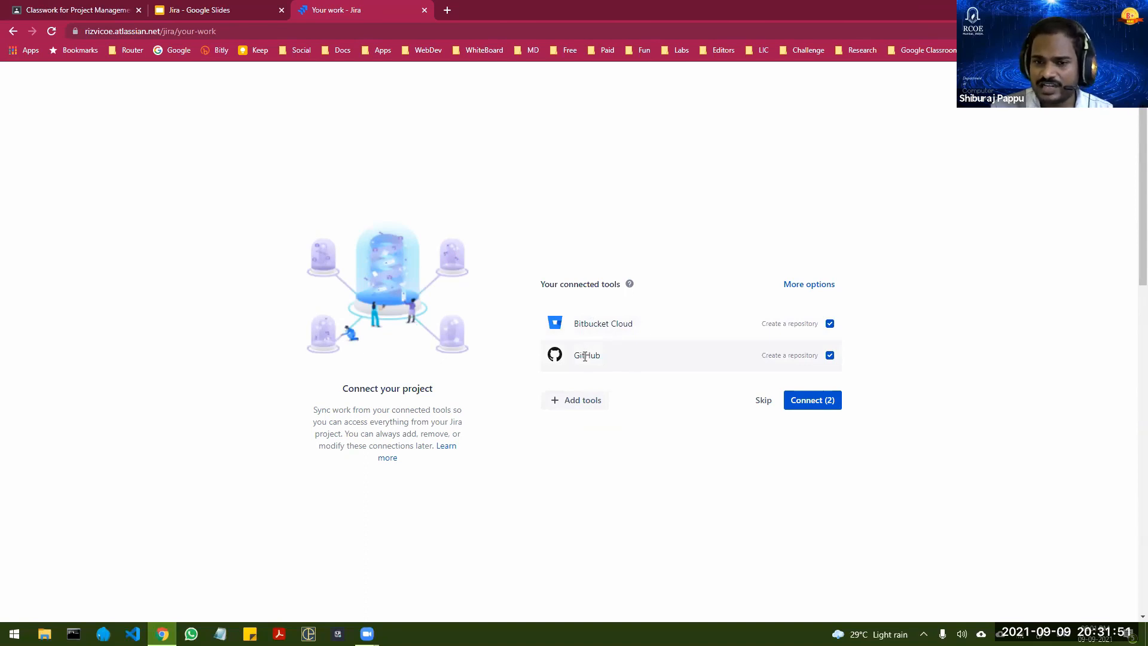
Step: Connect the project to a new Bitbucket Cloud repository without GitHub, view the repository, and return to Jira
click(830, 355)
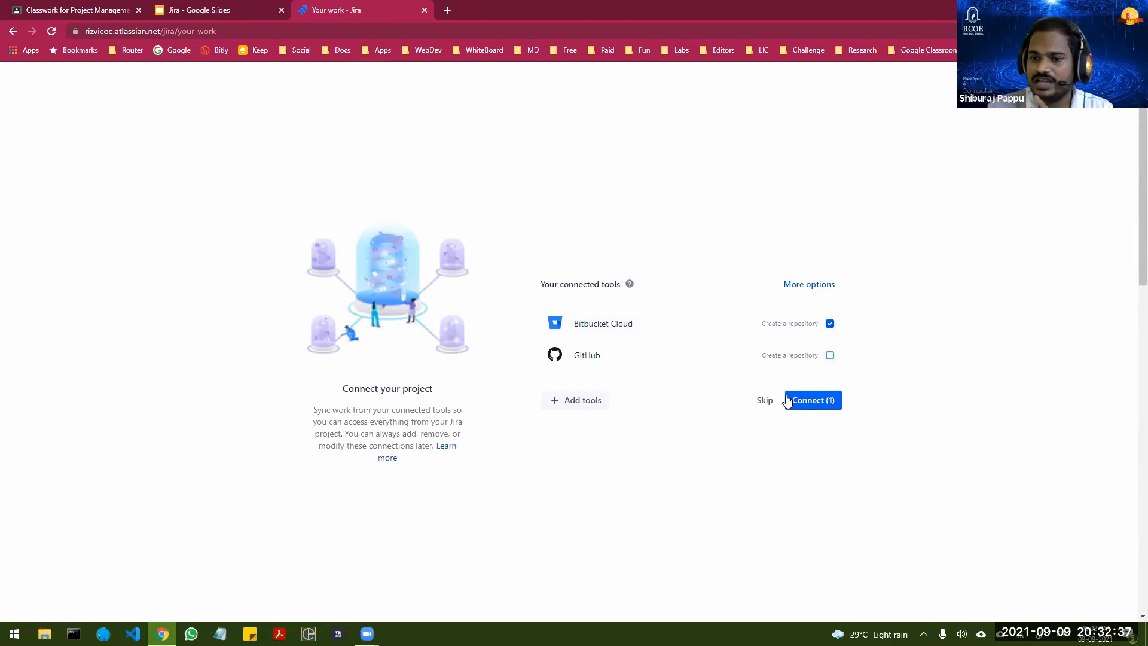
click(822, 404)
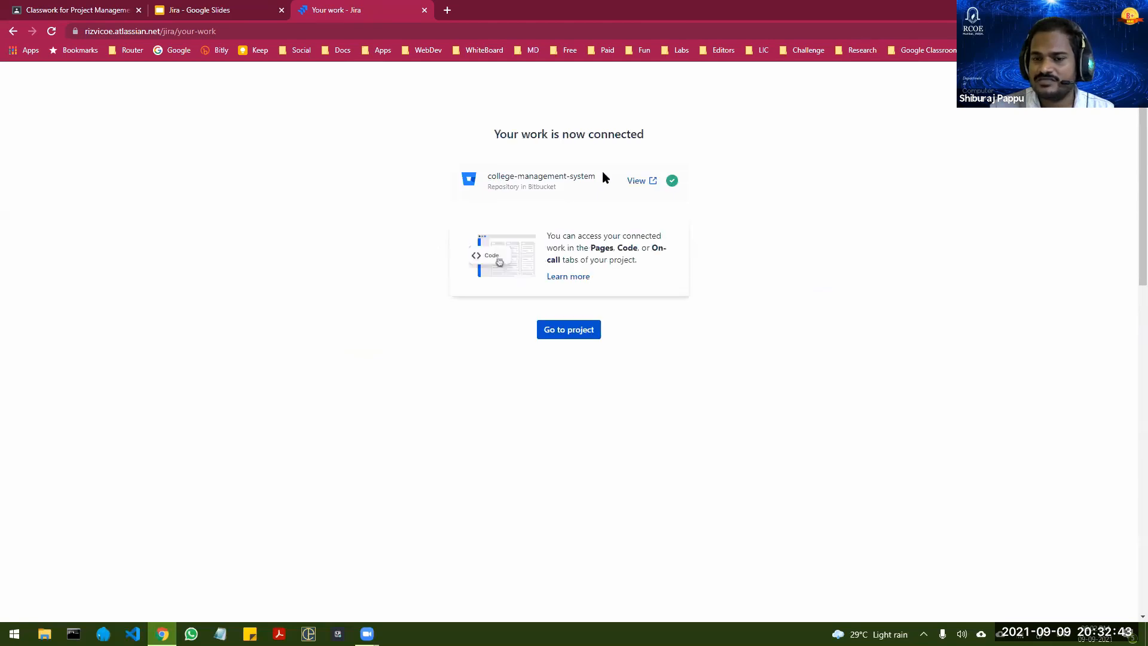
click(636, 181)
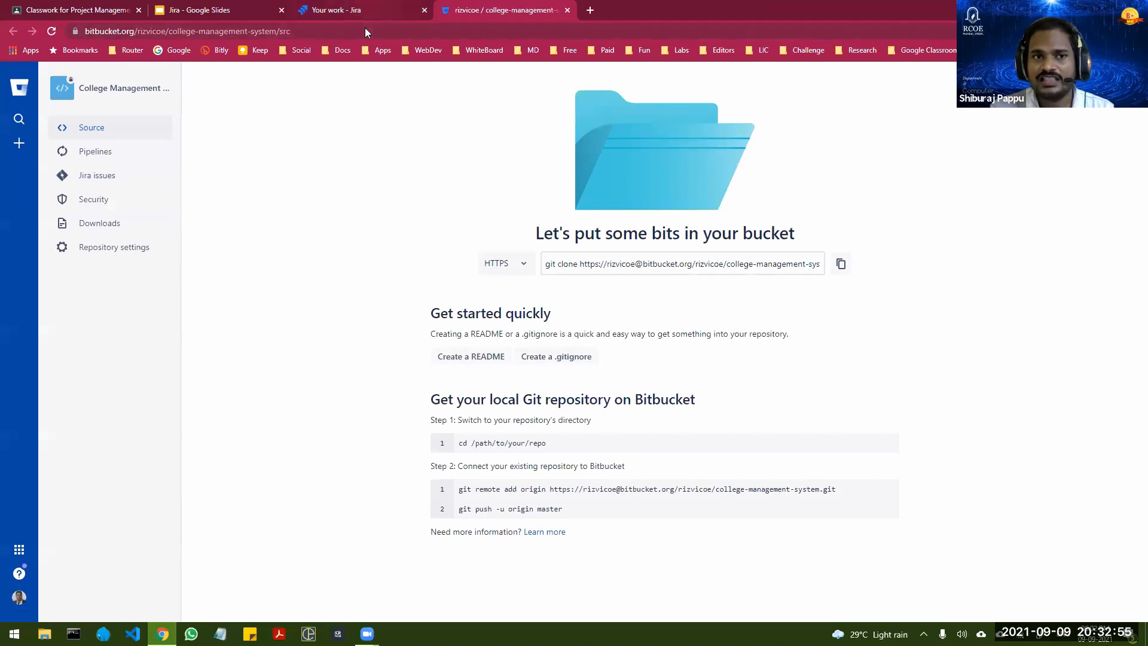
click(362, 11)
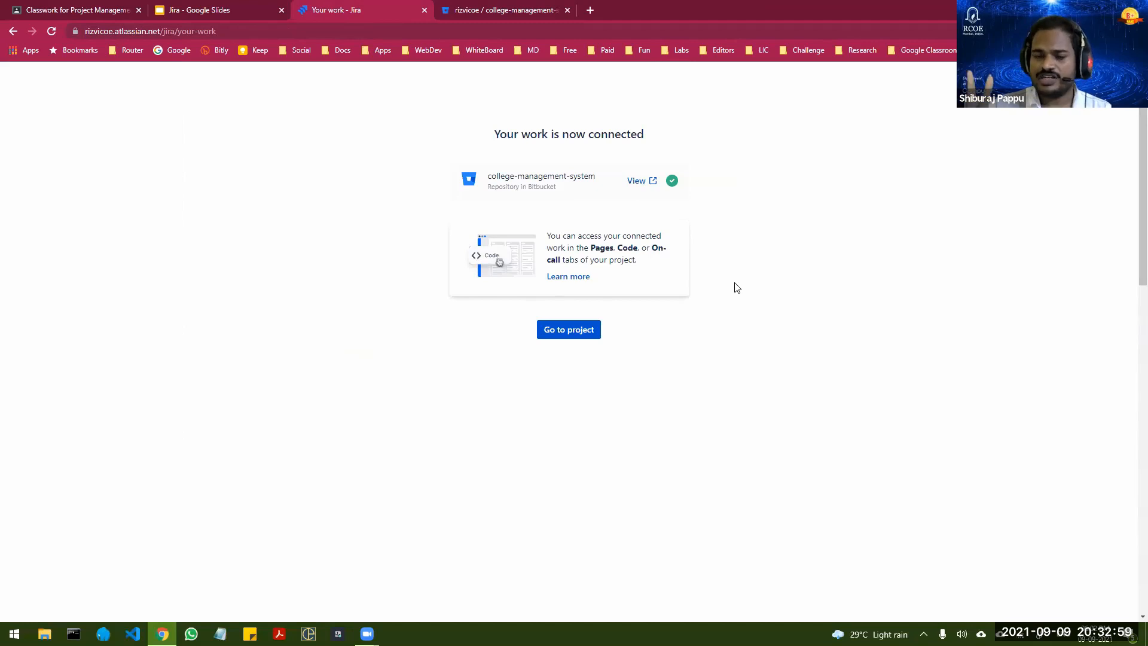
Step: Go to the new project's board and dismiss the Standard plan trial banner
click(573, 333)
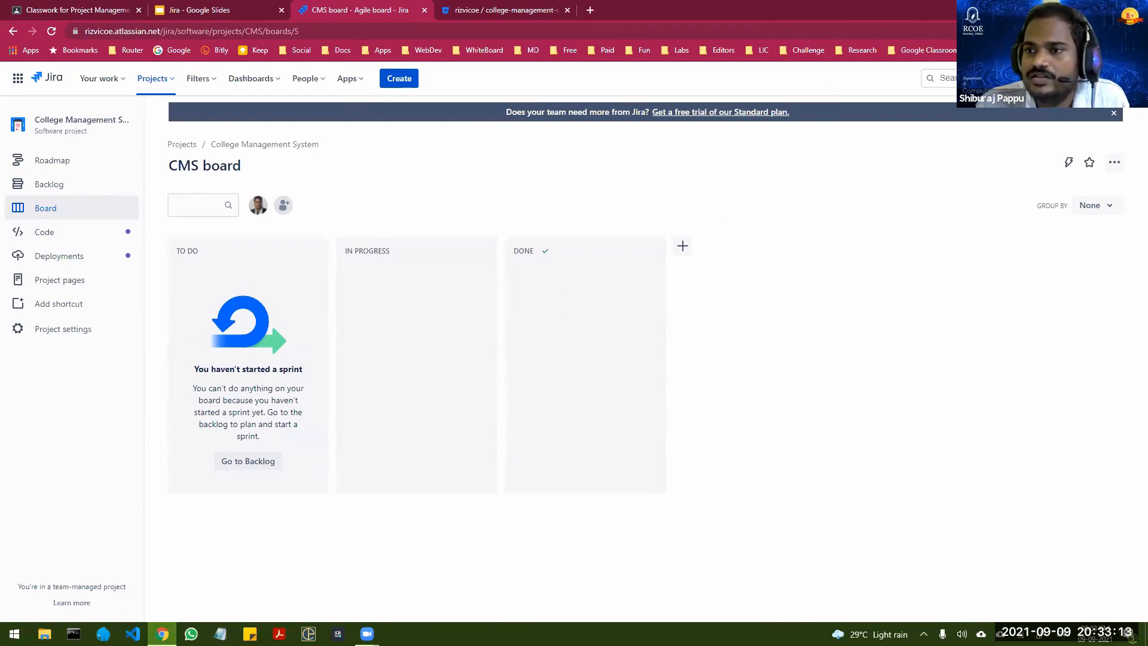
click(1113, 113)
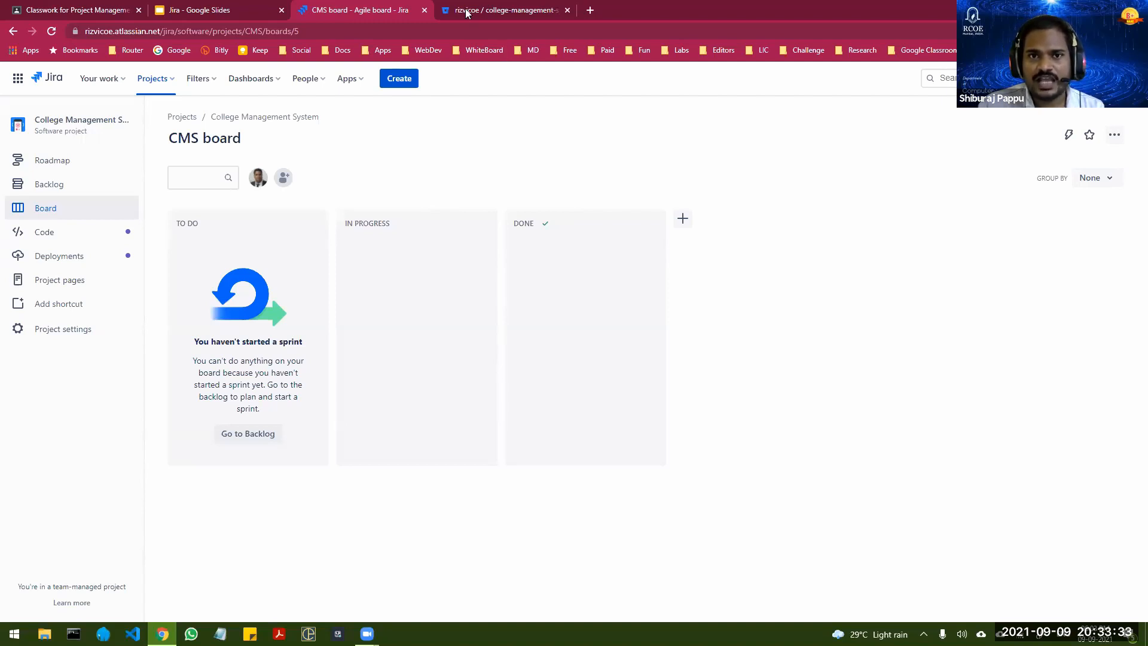
Step: Switch to the Bitbucket repository, copy its HTTPS clone command, and review the commands for connecting an existing local repository
key(ctrl+Tab)
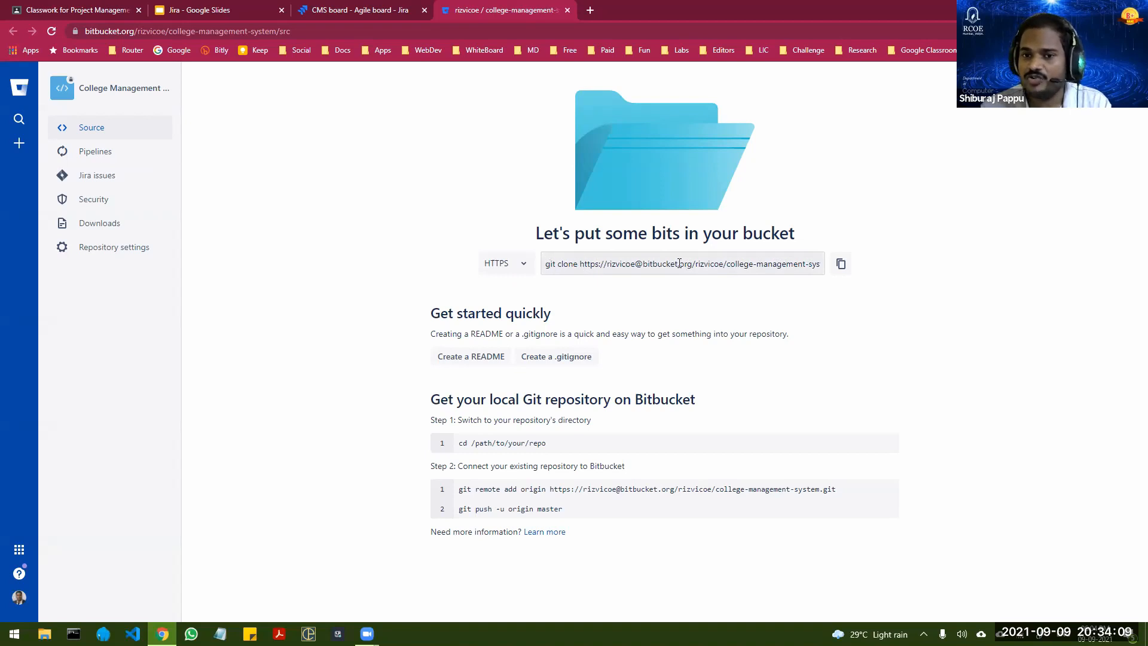
click(841, 264)
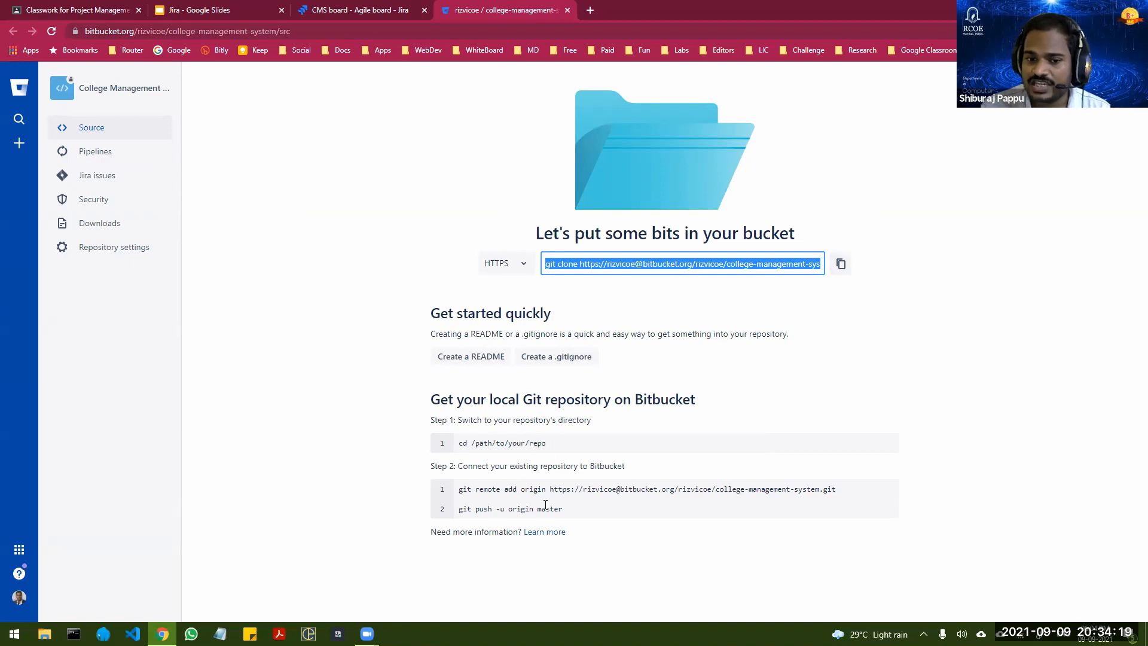
drag(569, 514, 464, 489)
click(511, 489)
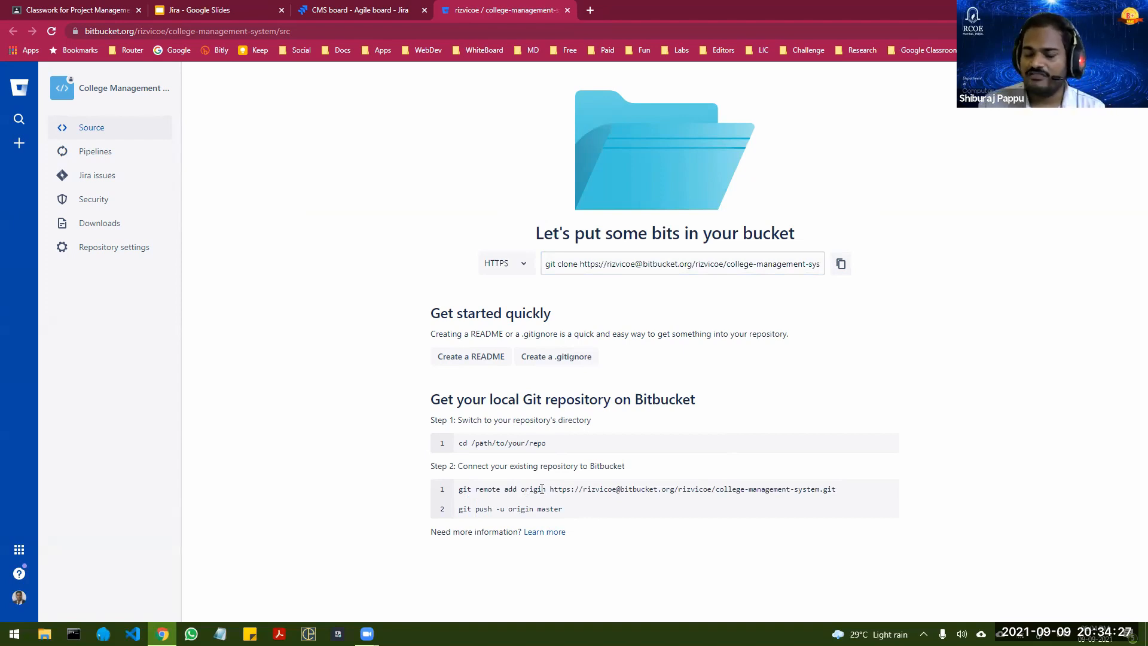
triple_click(543, 489)
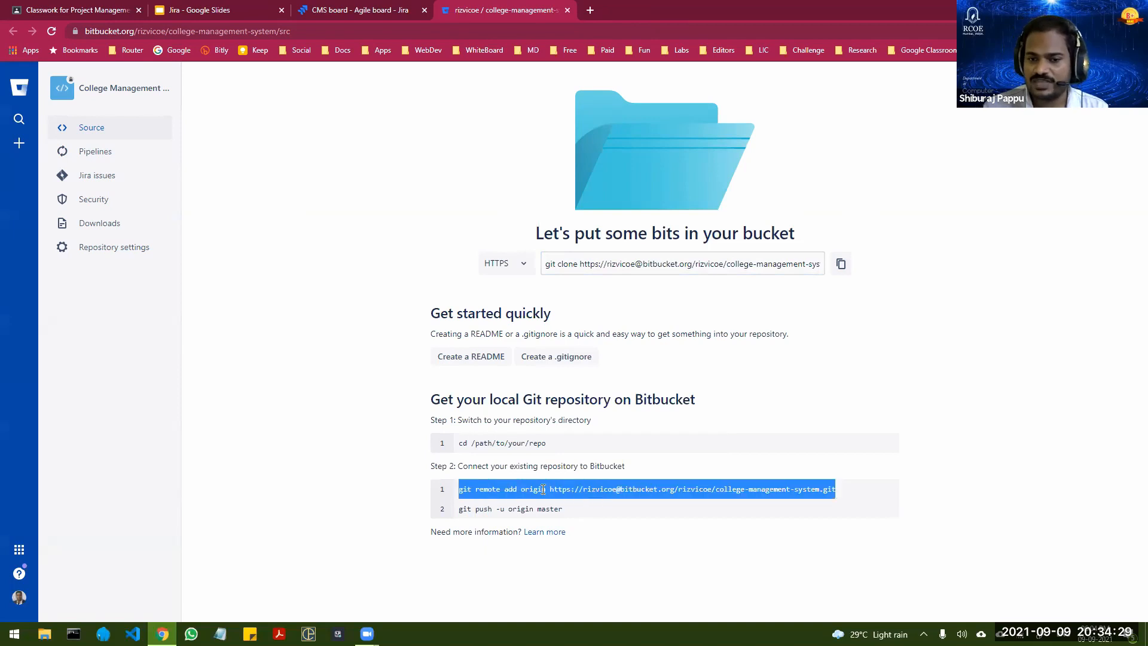
click(541, 489)
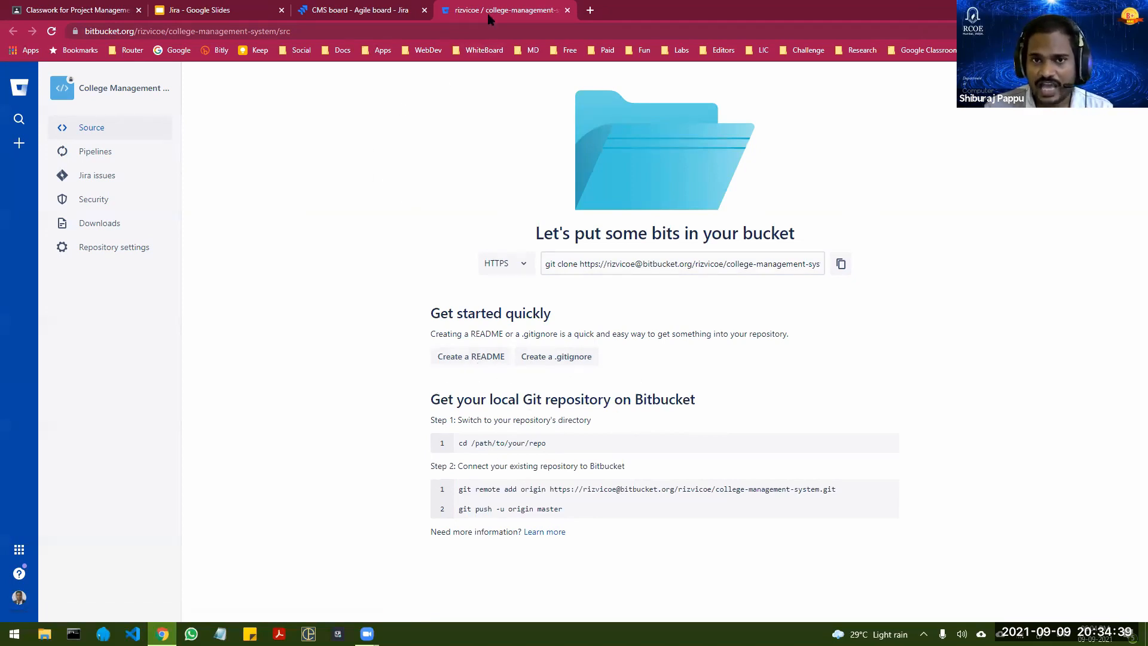
Step: Return to the Jira project, open its backlog, and close the Versions panel
click(337, 14)
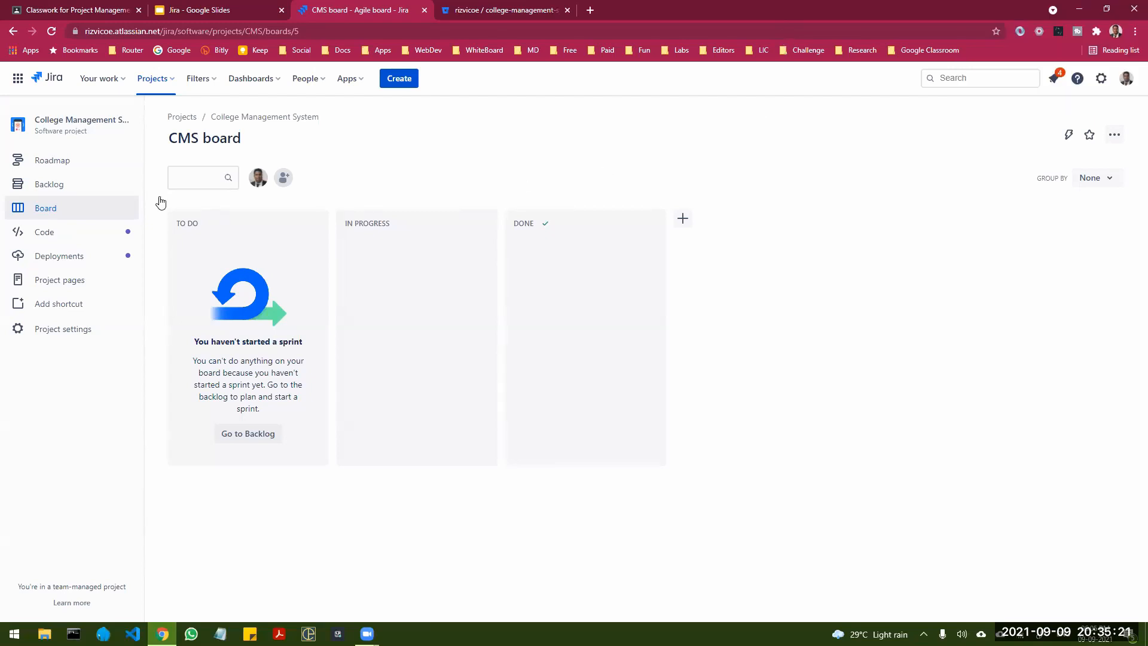
click(49, 184)
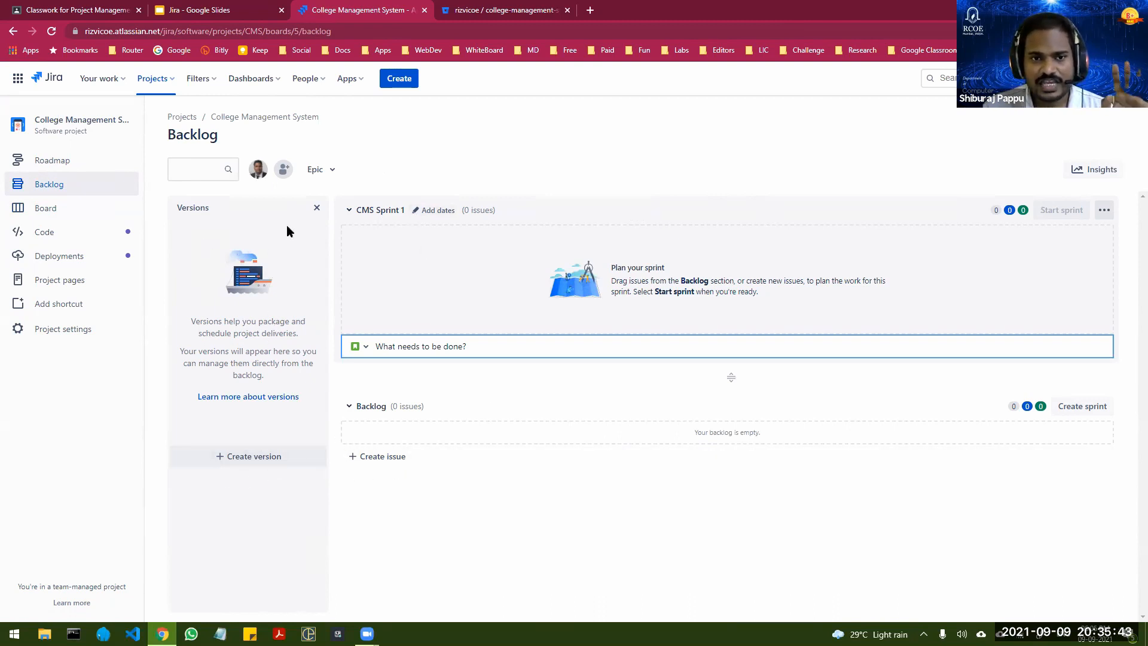
click(317, 209)
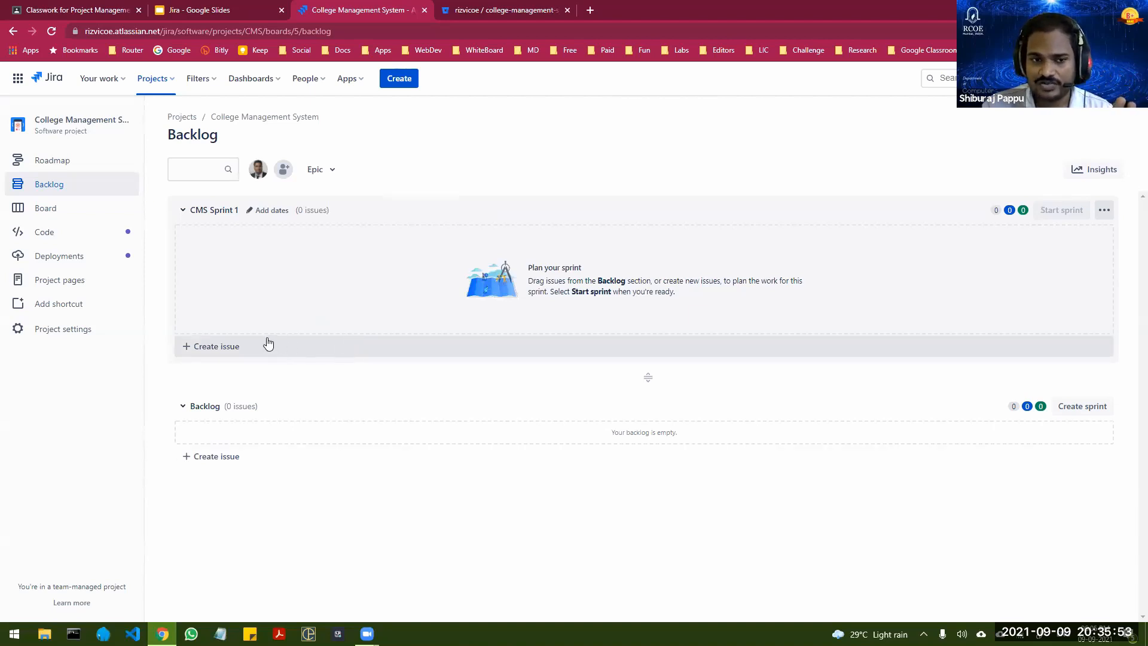
Step: Turn on the Epic panel in the College Management System backlog
click(333, 171)
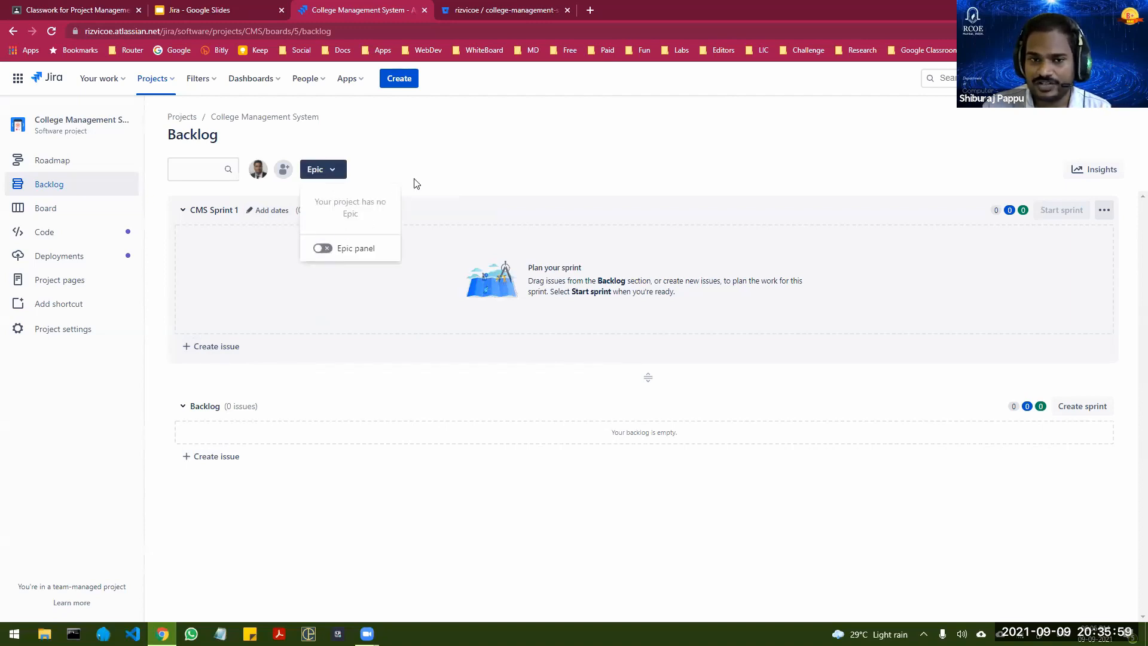
click(428, 163)
click(332, 174)
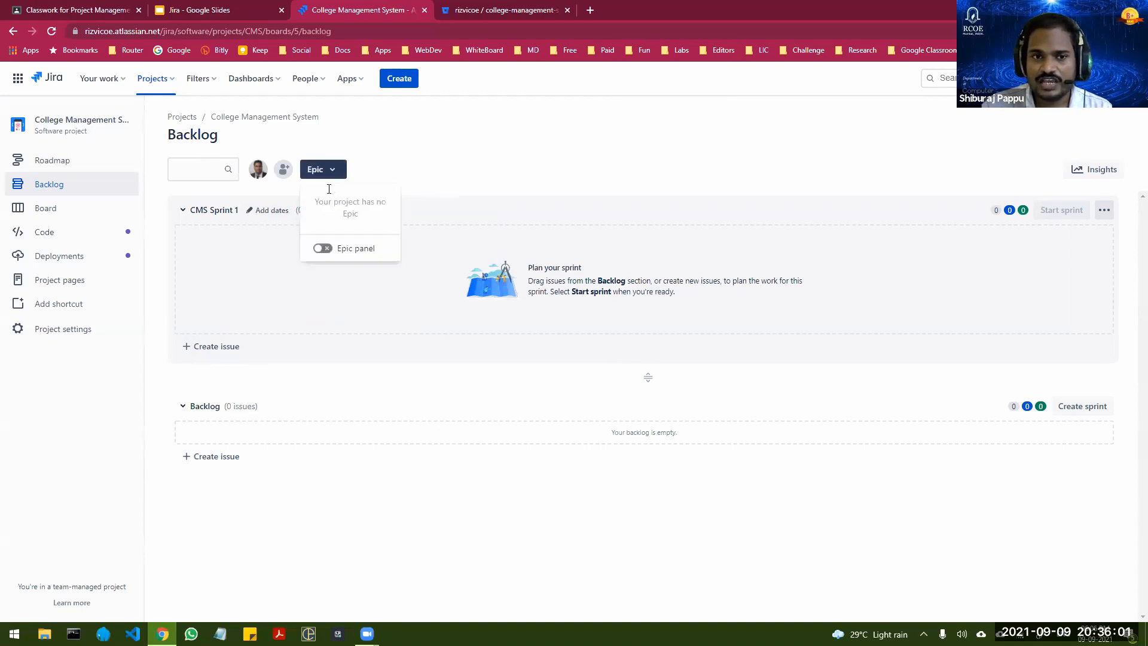
click(323, 248)
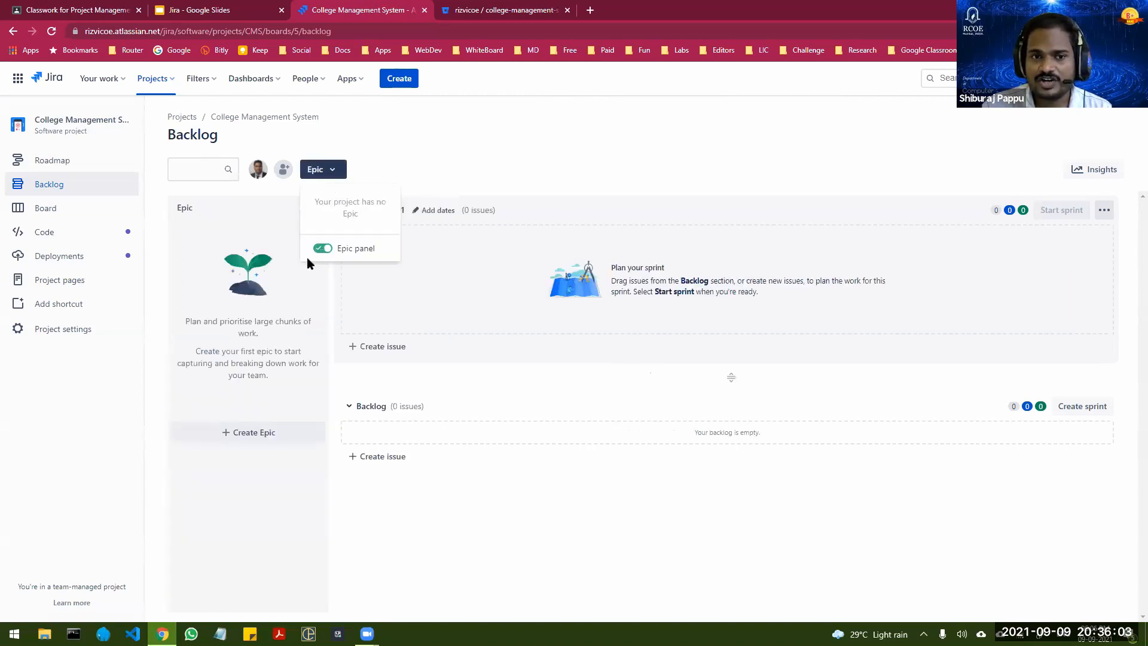
click(459, 481)
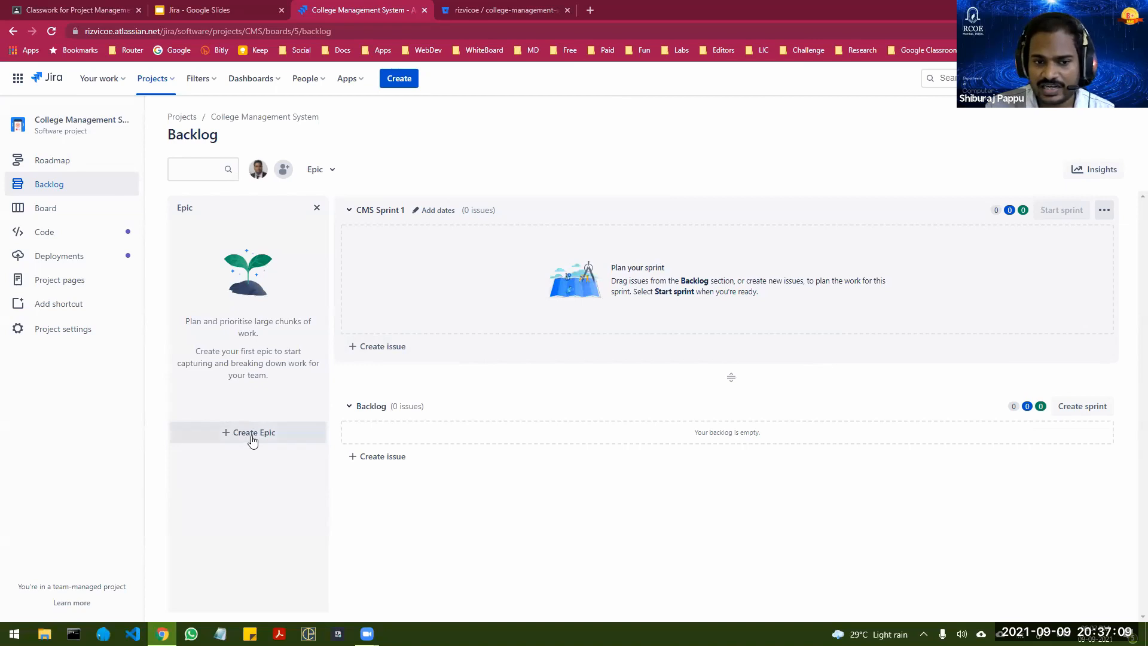
click(402, 79)
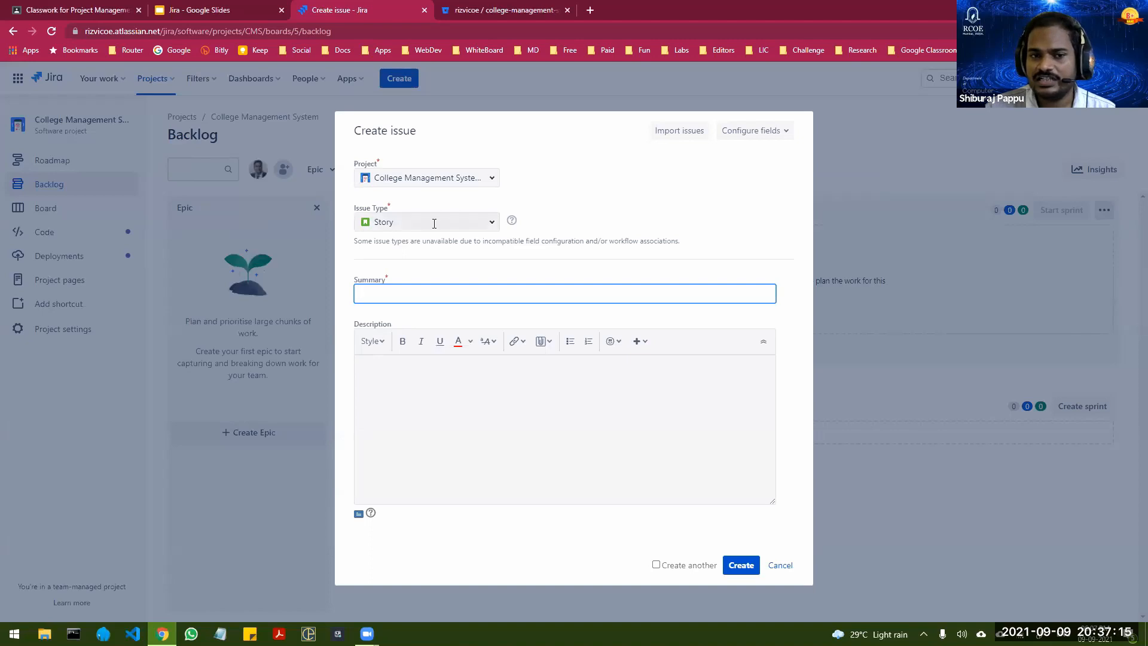
click(401, 226)
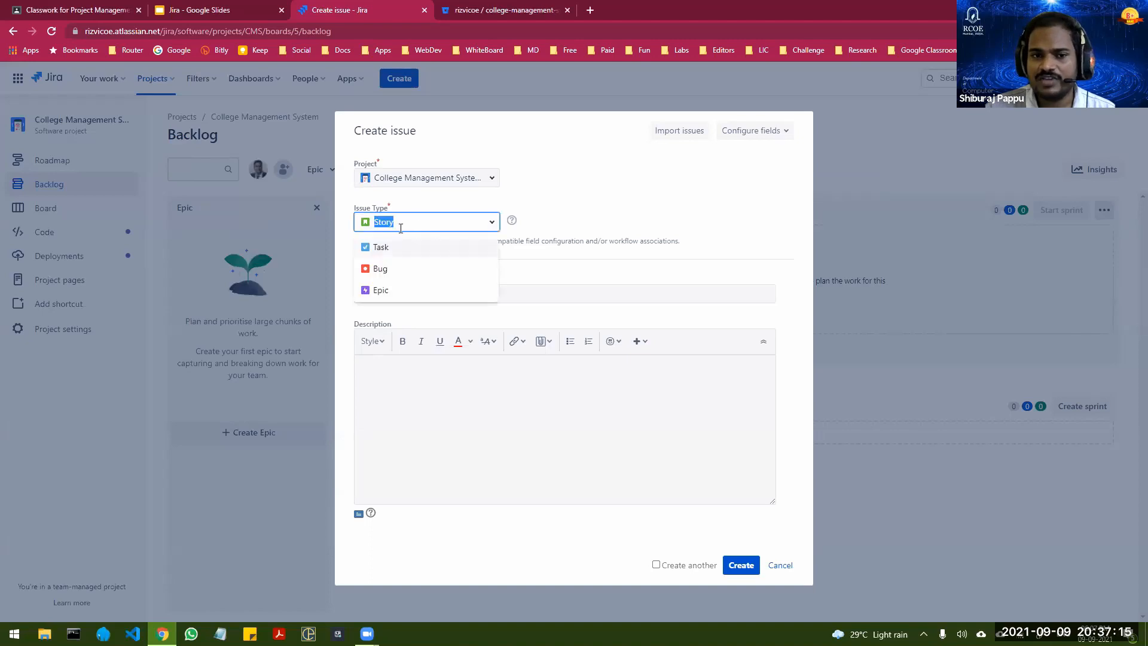
click(376, 290)
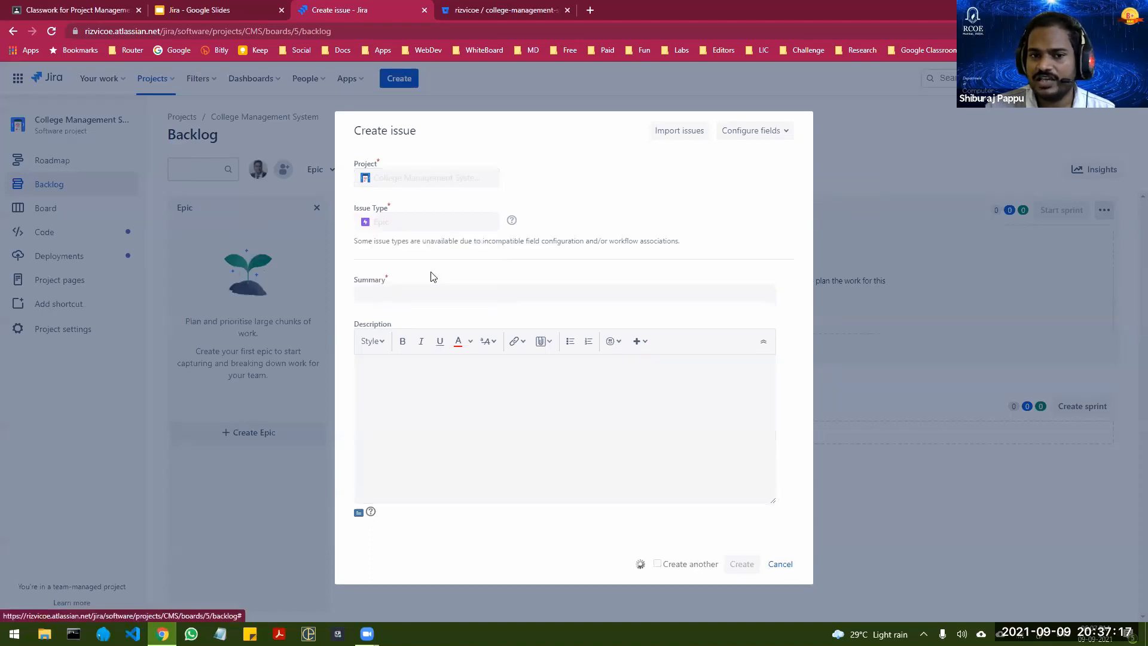
click(778, 565)
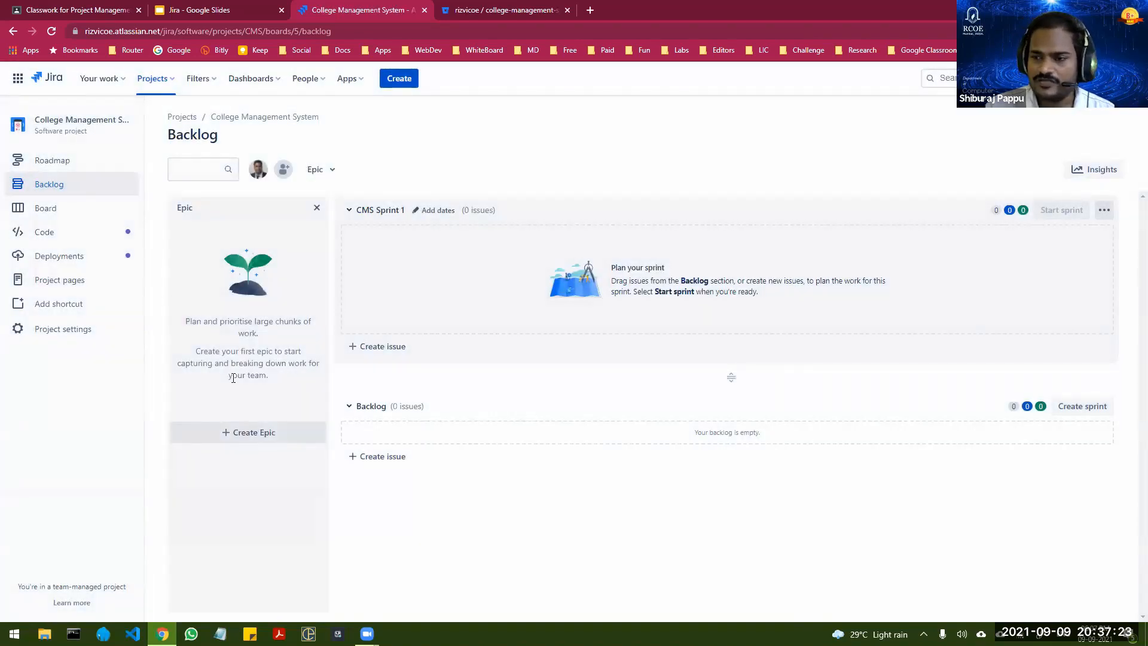
Step: Create an epic named User Management in the backlog's Epic panel
click(254, 435)
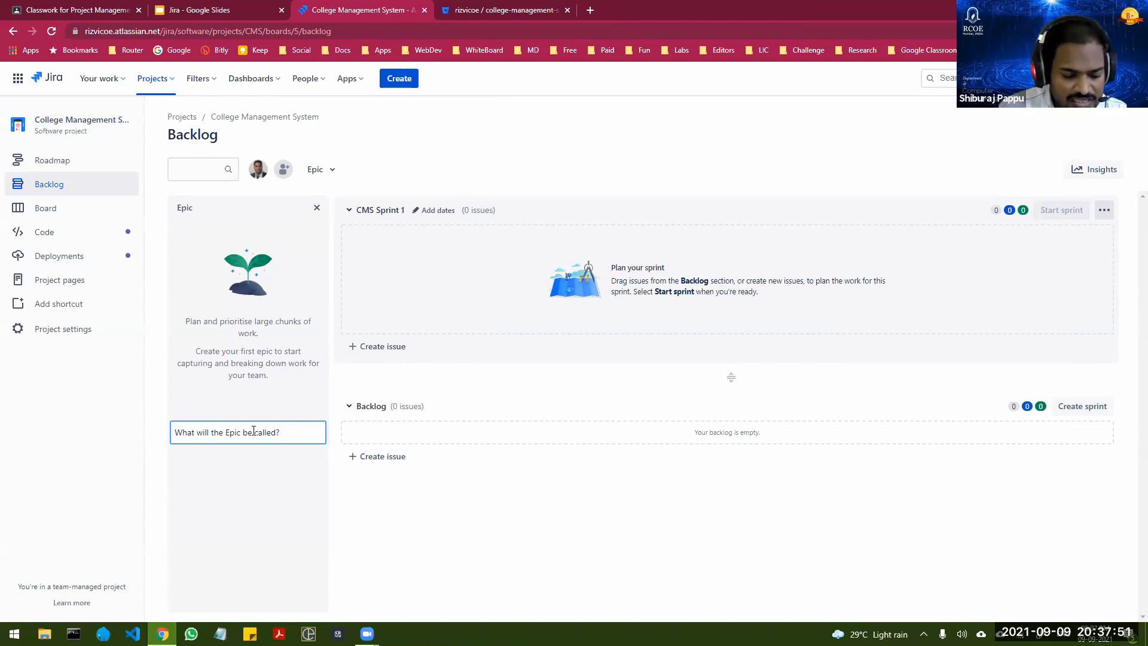
text(User)
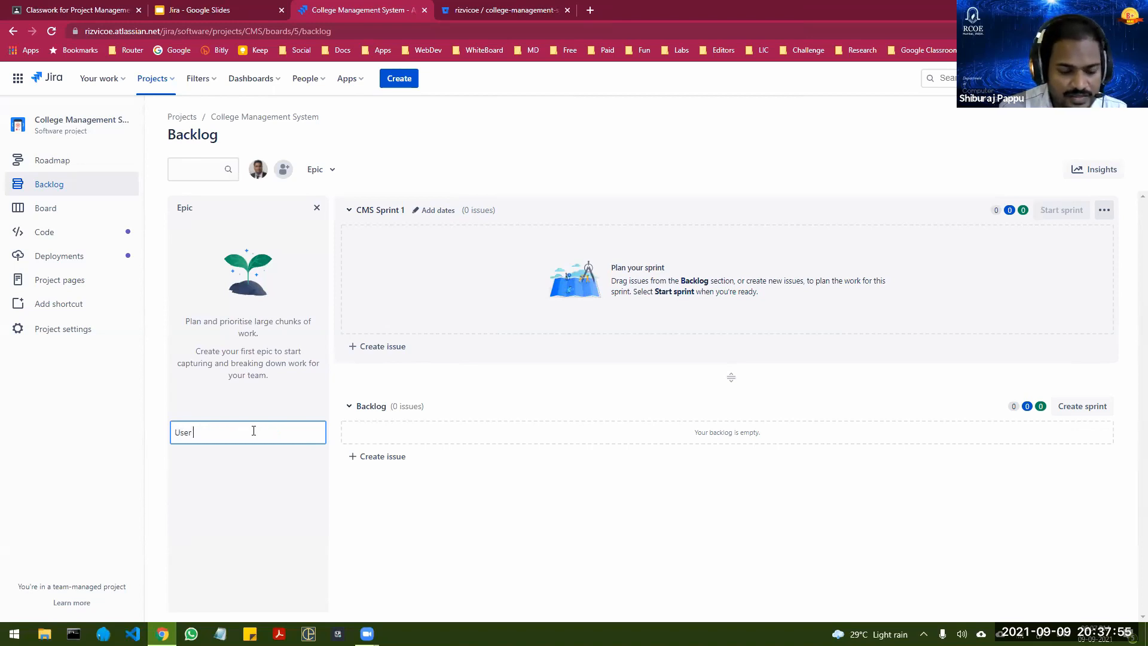
text( Management)
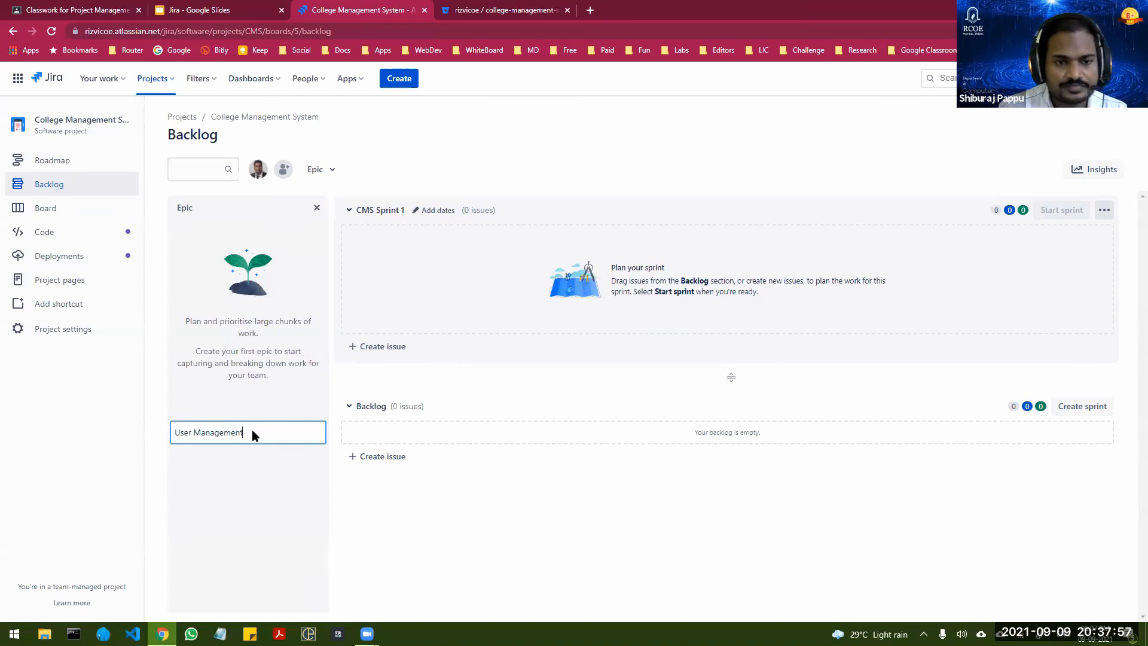
key(Return)
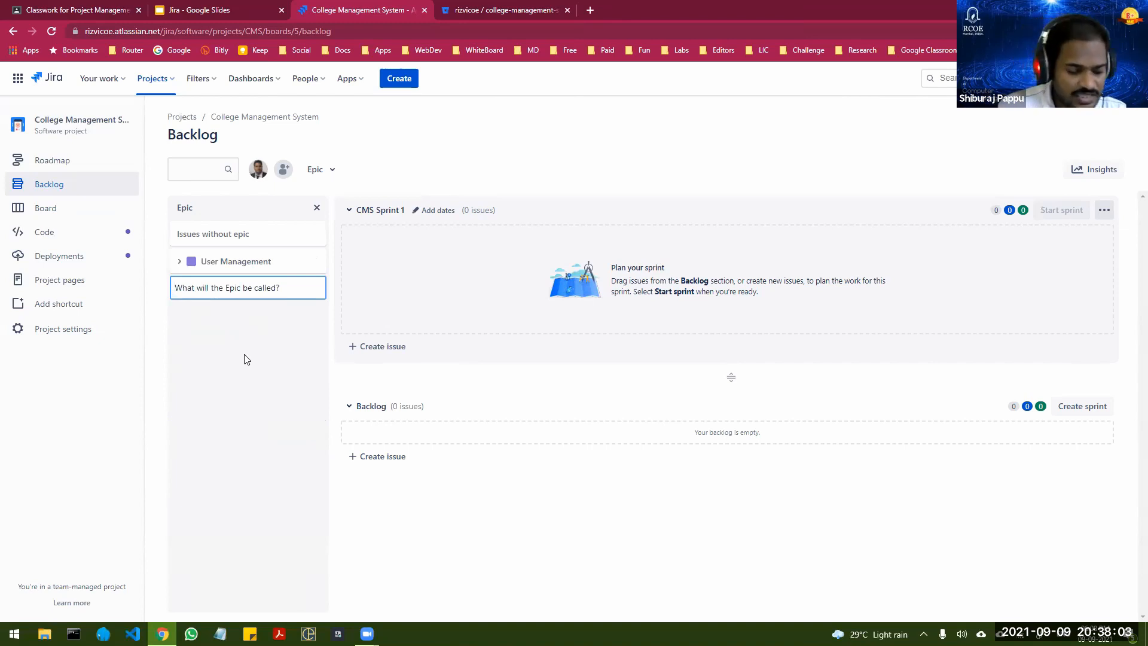
Step: Create two more epics in the backlog's Epic panel, named Admission Management and Teacher Management
text(Admission)
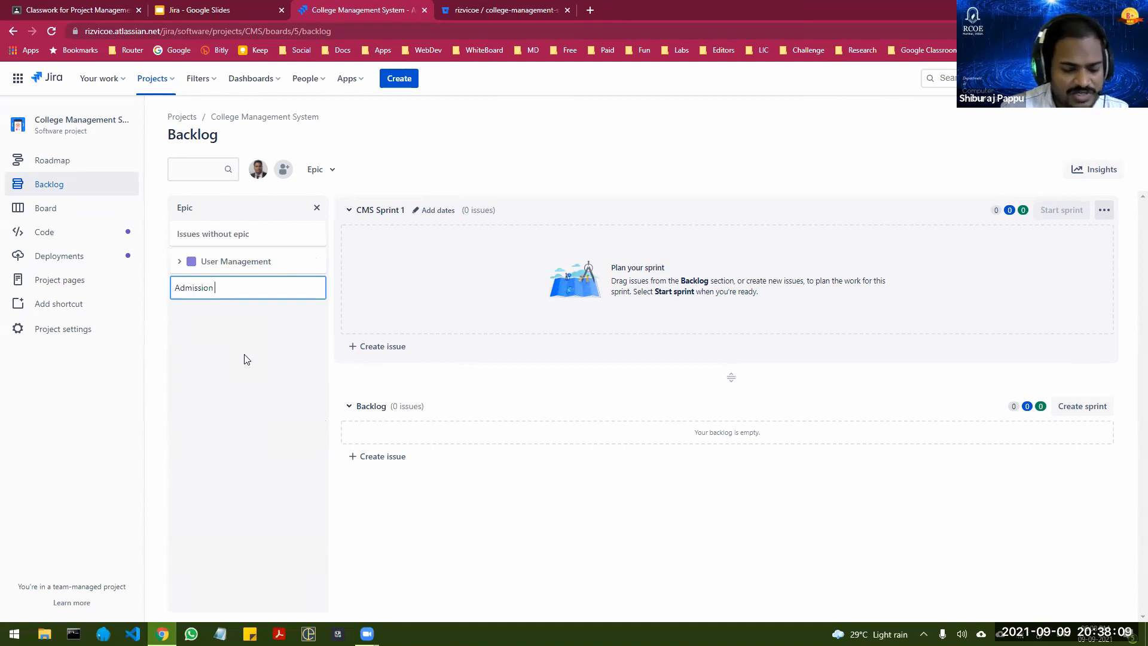
text(Management)
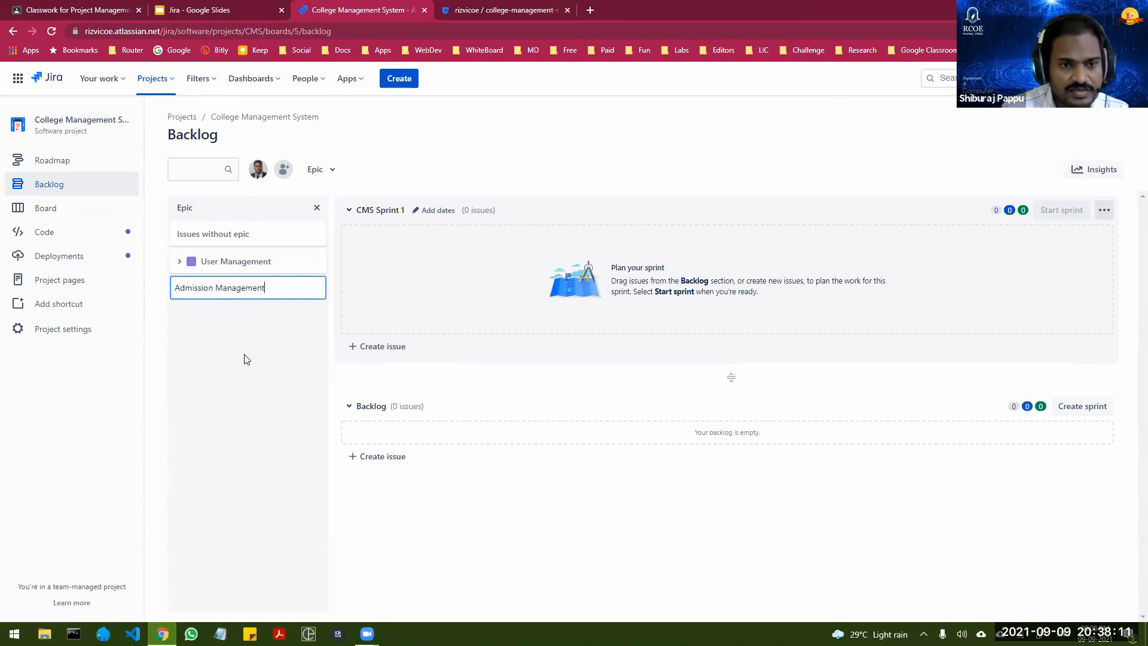
key(Return)
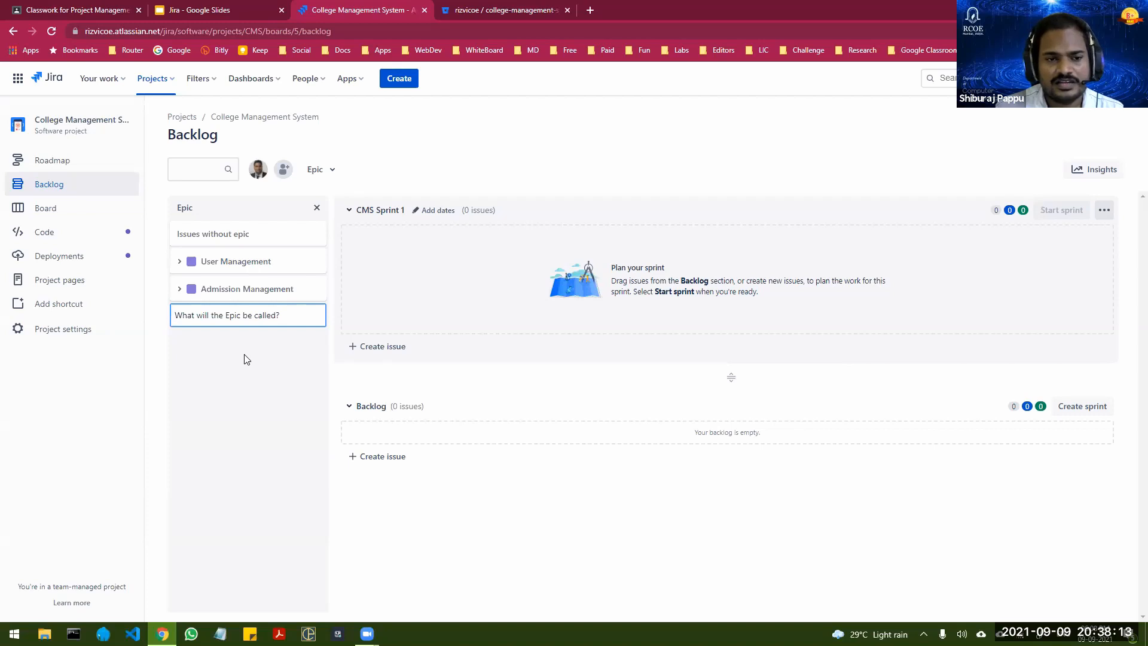
text(Te)
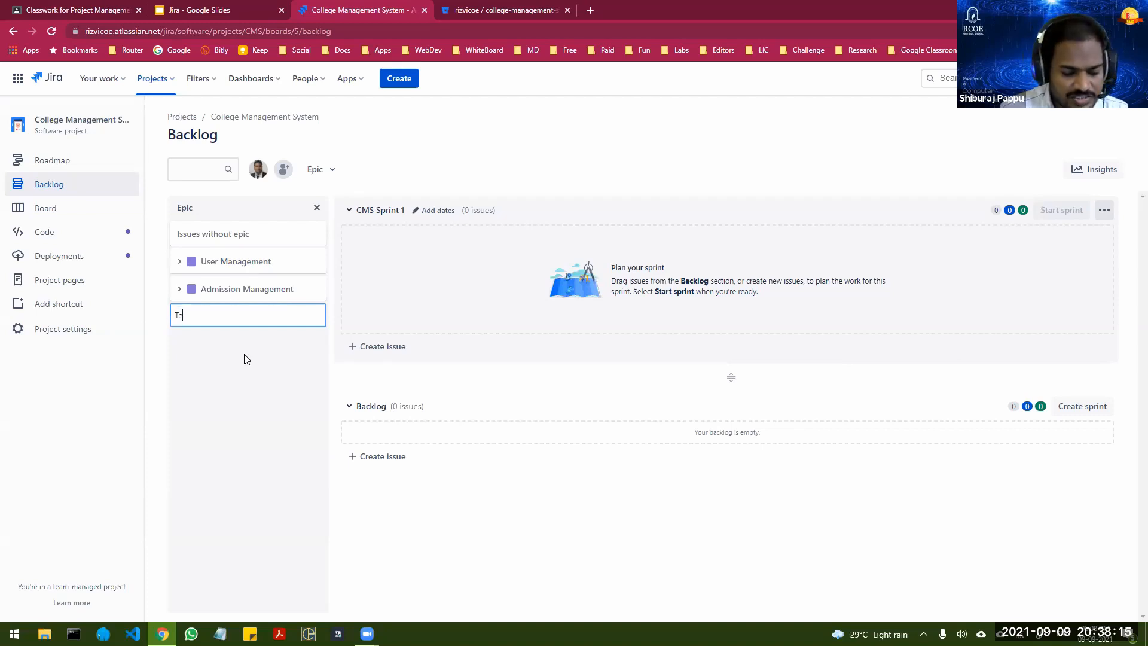
text(acher )
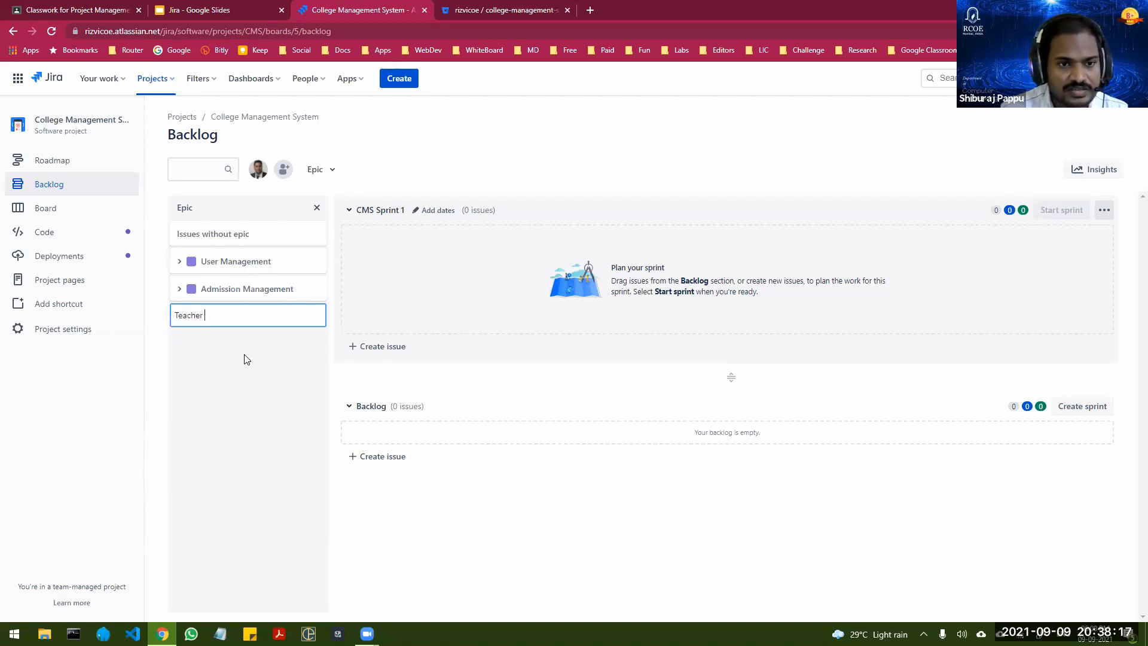
text(Management)
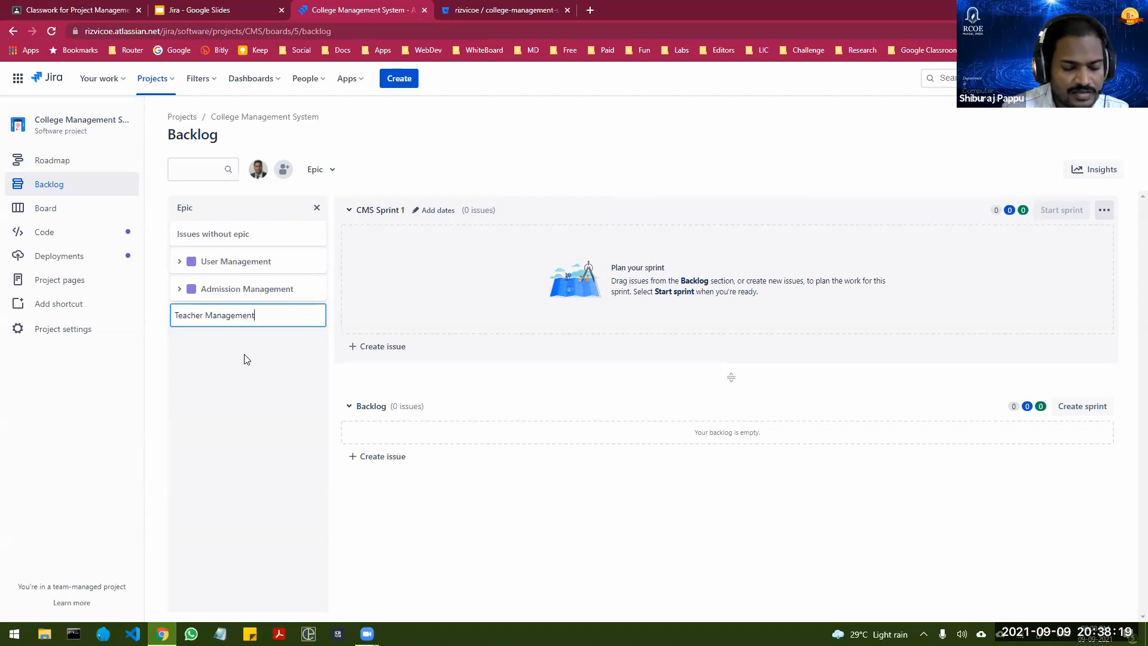
key(Return)
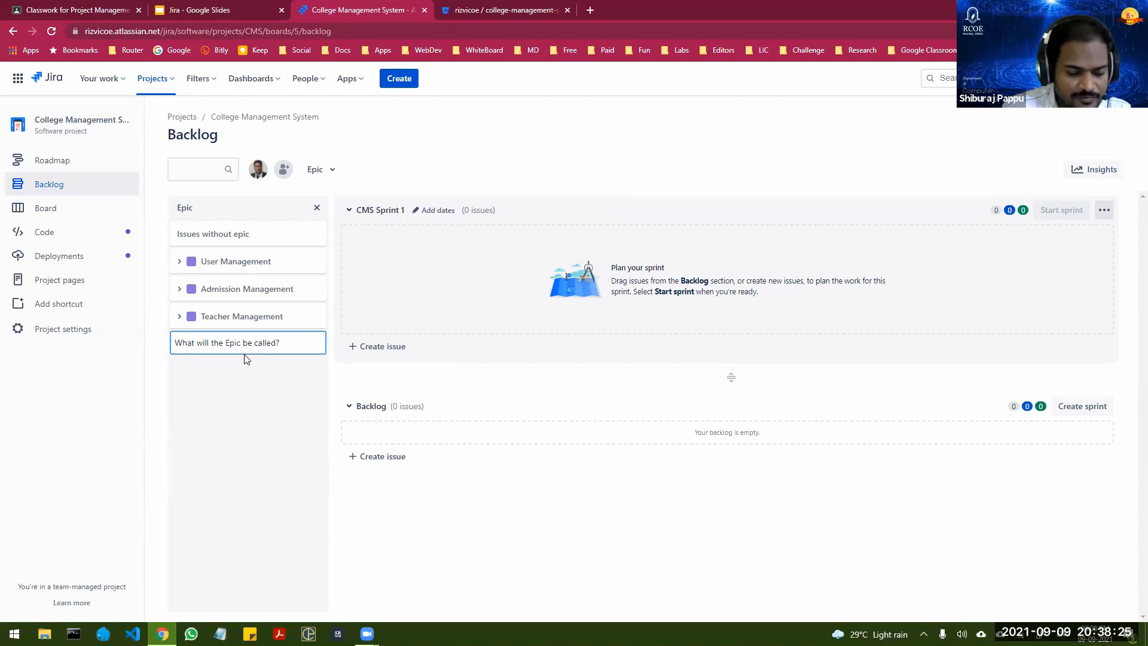
text(Fees)
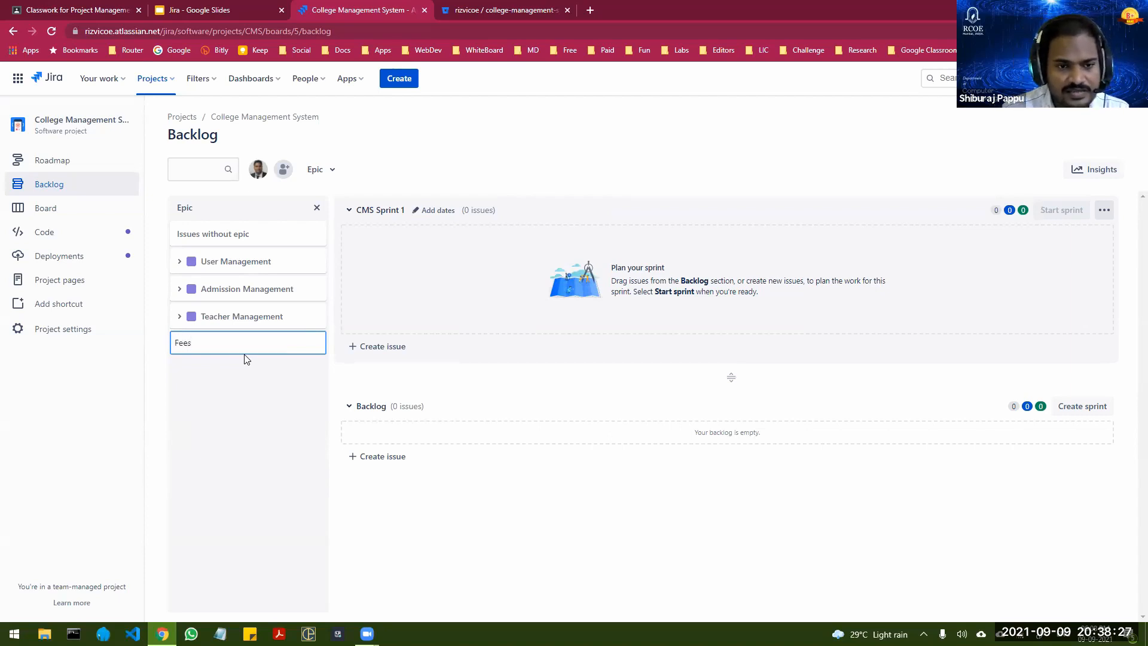
key(BackSpace)
key(BackSpace)
key(BackSpace)
key(BackSpace)
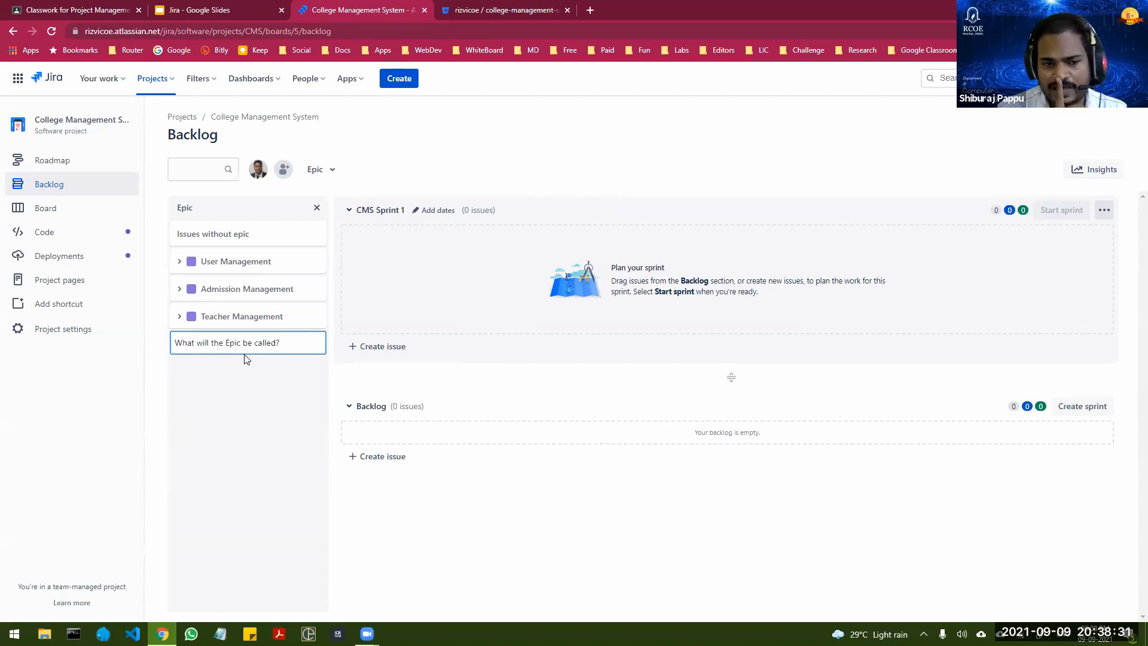
Step: Create the epics Attendance Management and Termtest Marks Management in the Epic panel
text(Att)
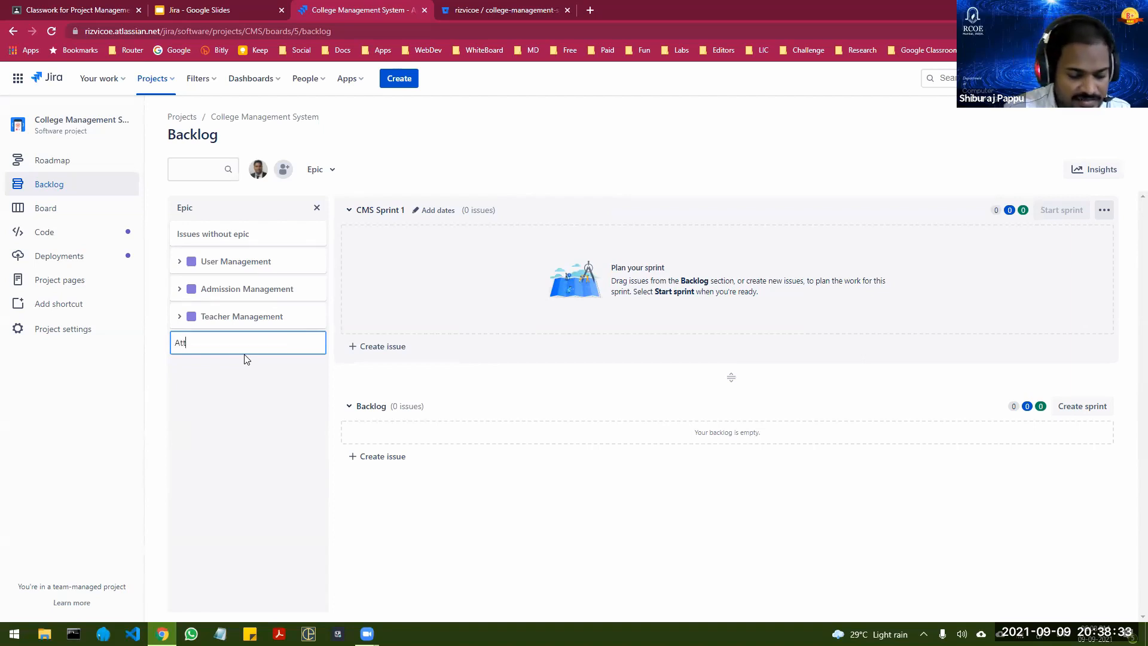
text(endance )
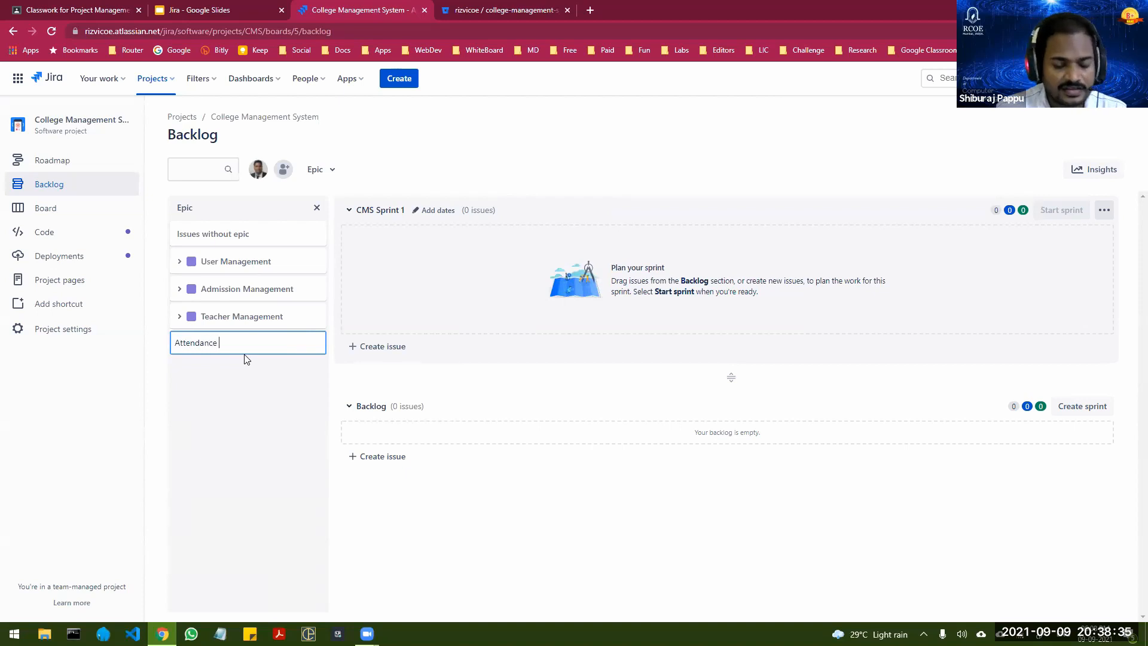
text(Management)
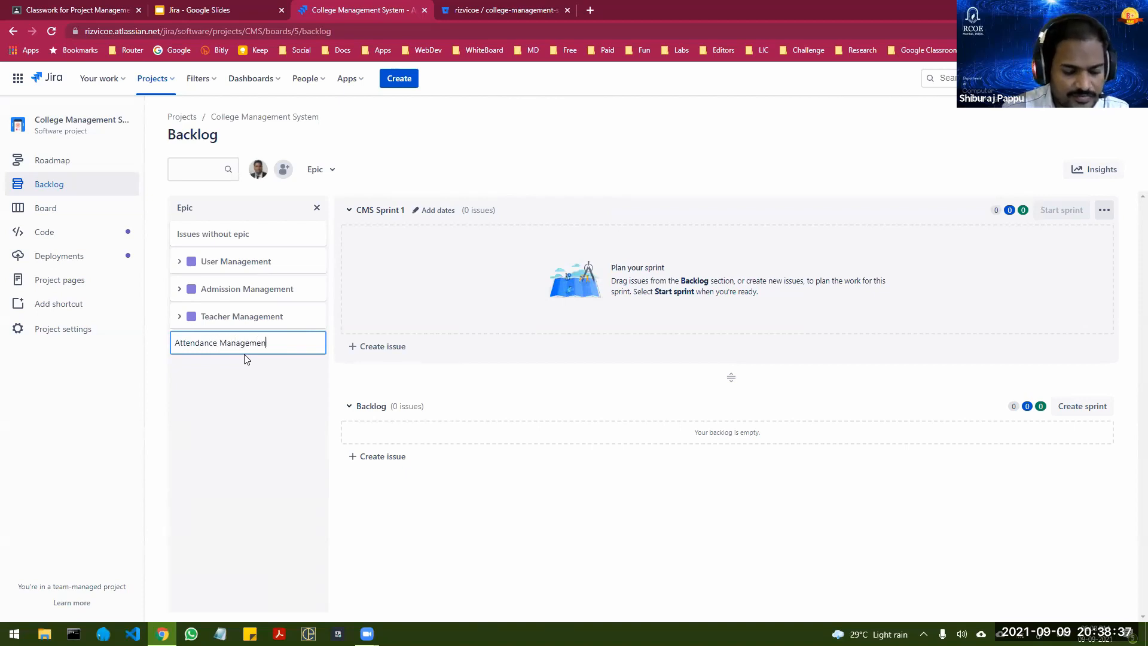
key(Return)
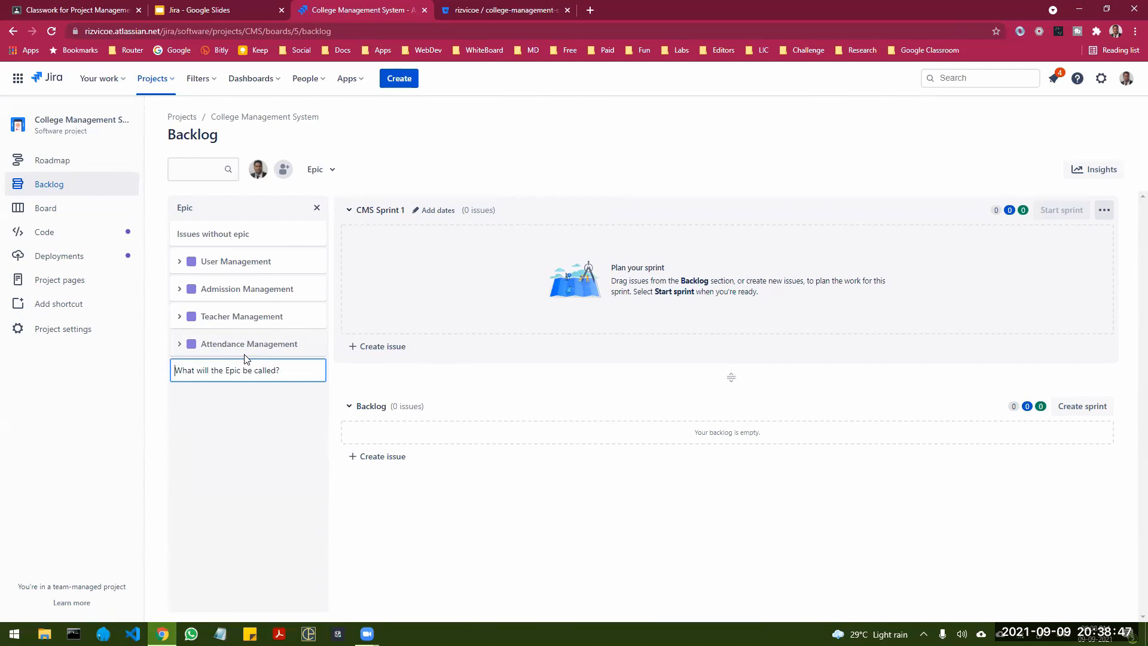
text(Termte)
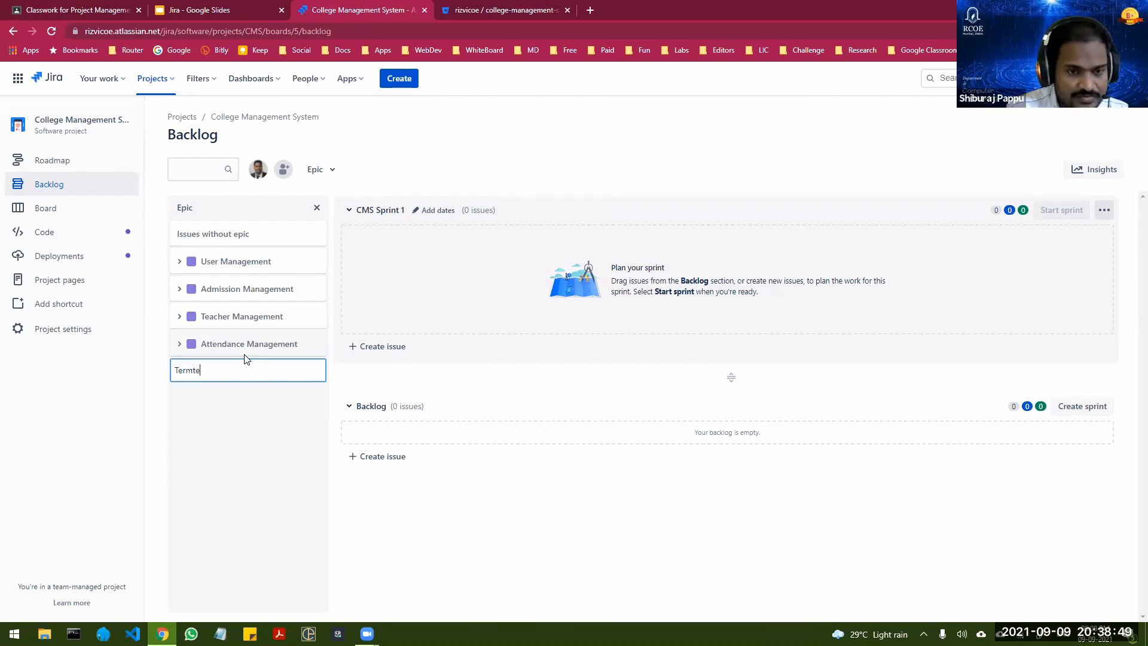
text(st Mar)
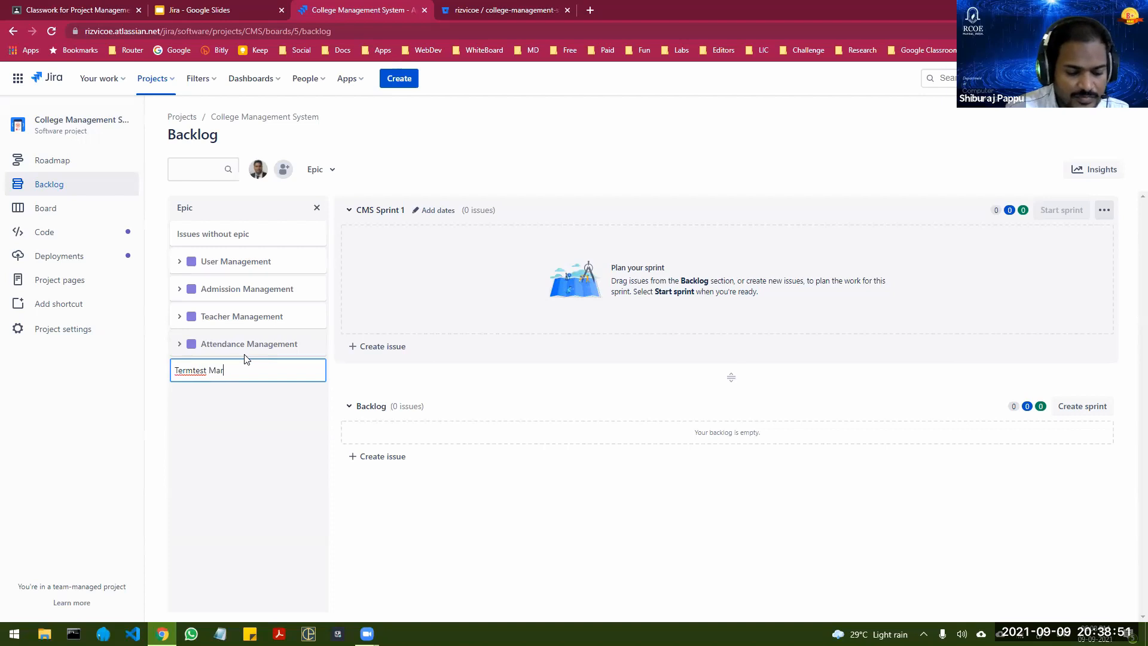
text(ks Management)
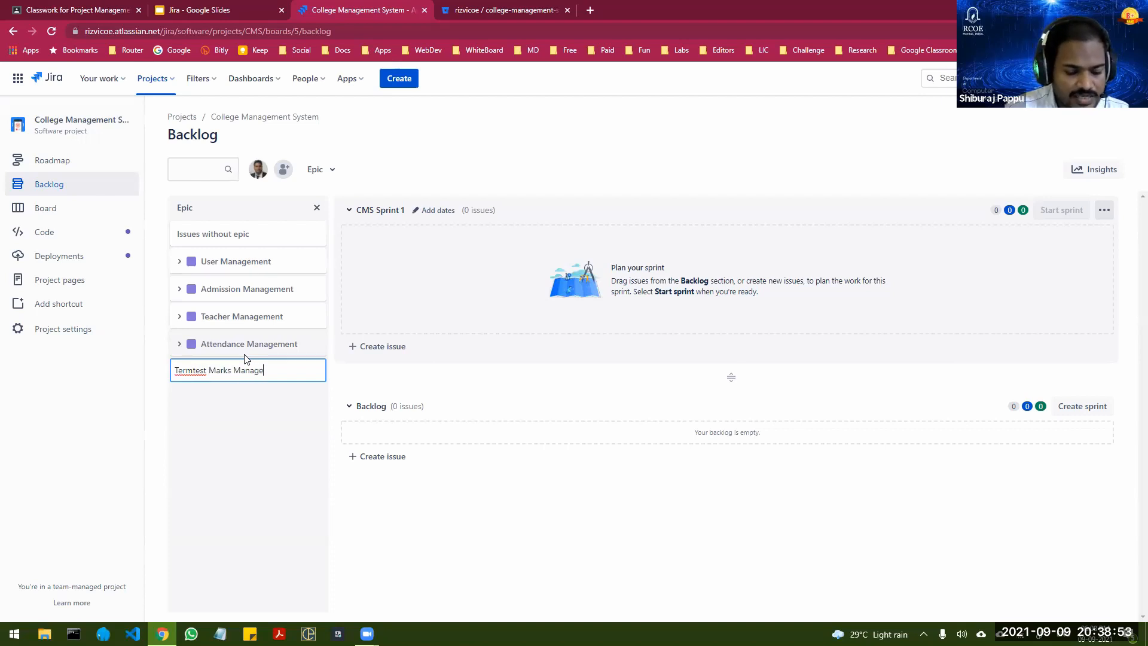
key(Return)
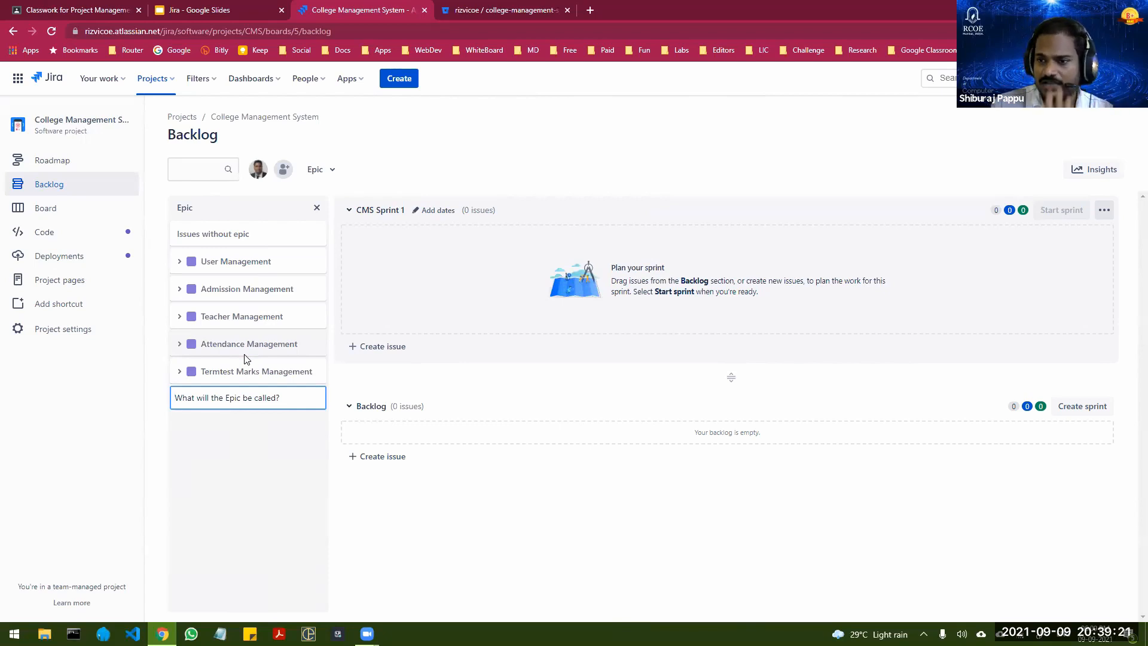
Step: Filter the backlog by the User Management epic with its details expanded, and start a new story in the Backlog section
click(239, 258)
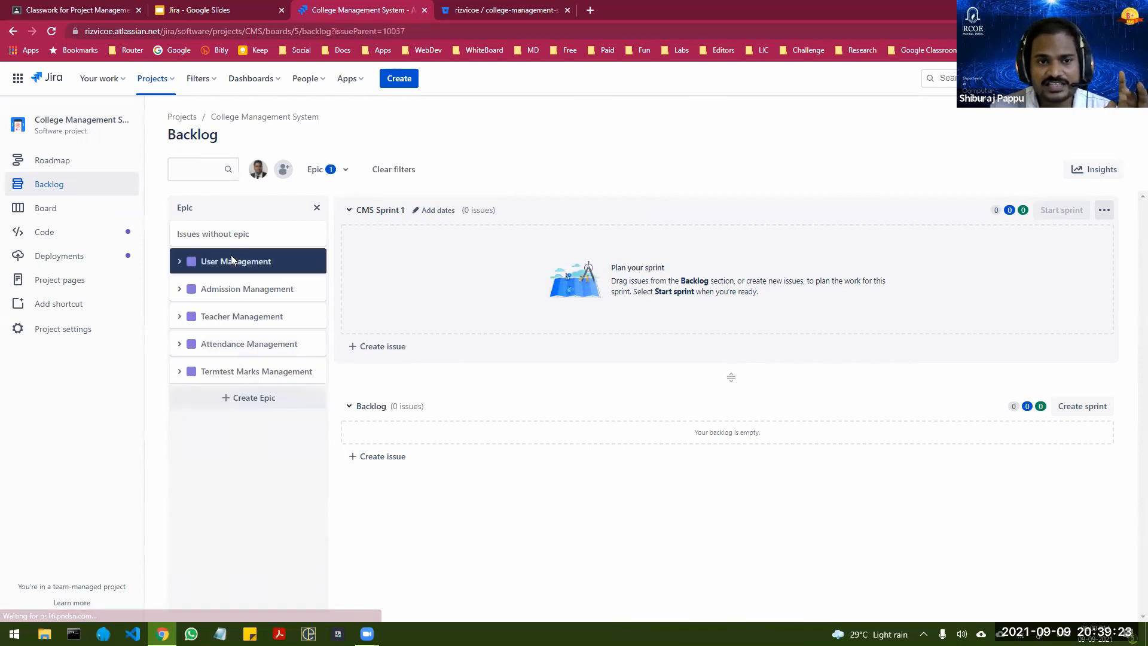
click(180, 265)
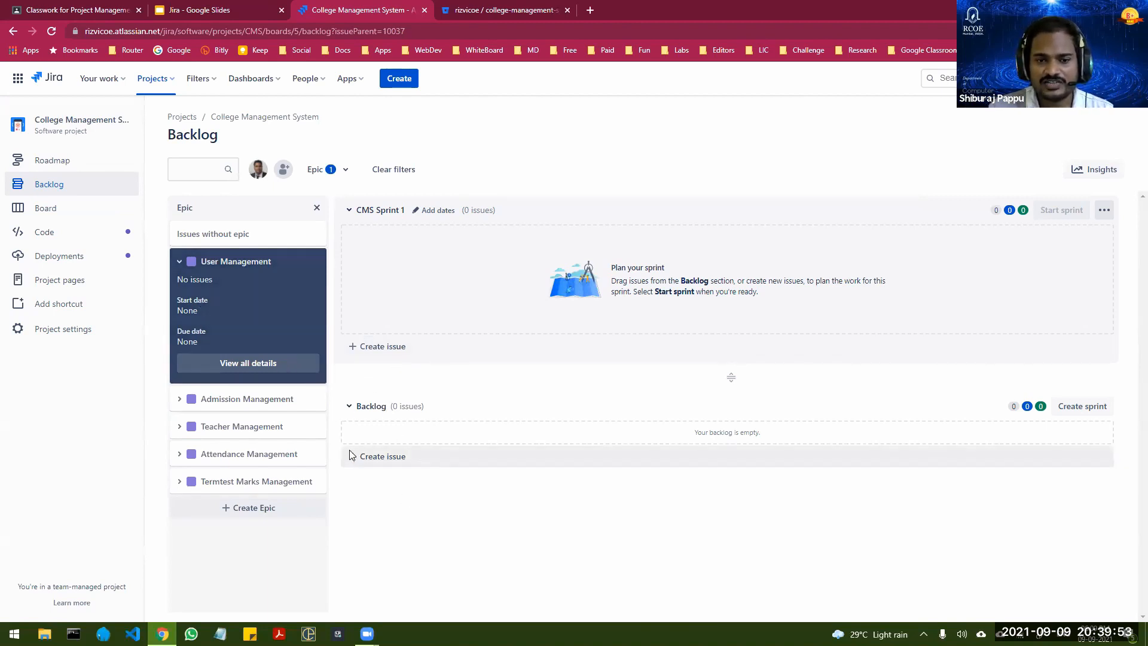
click(404, 83)
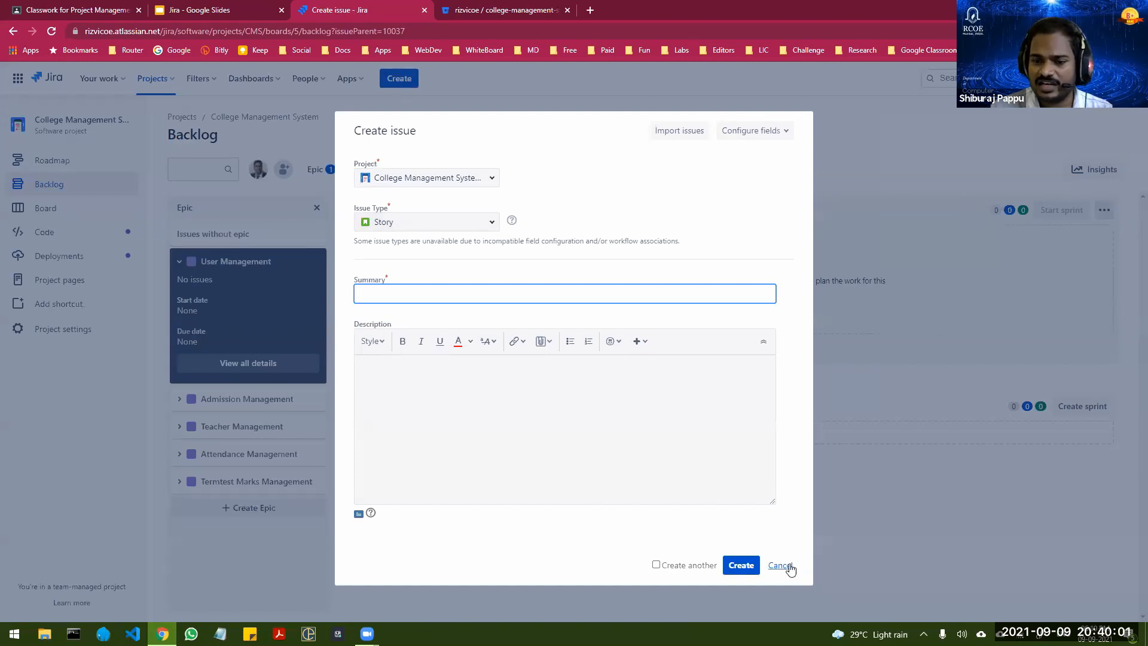
click(789, 568)
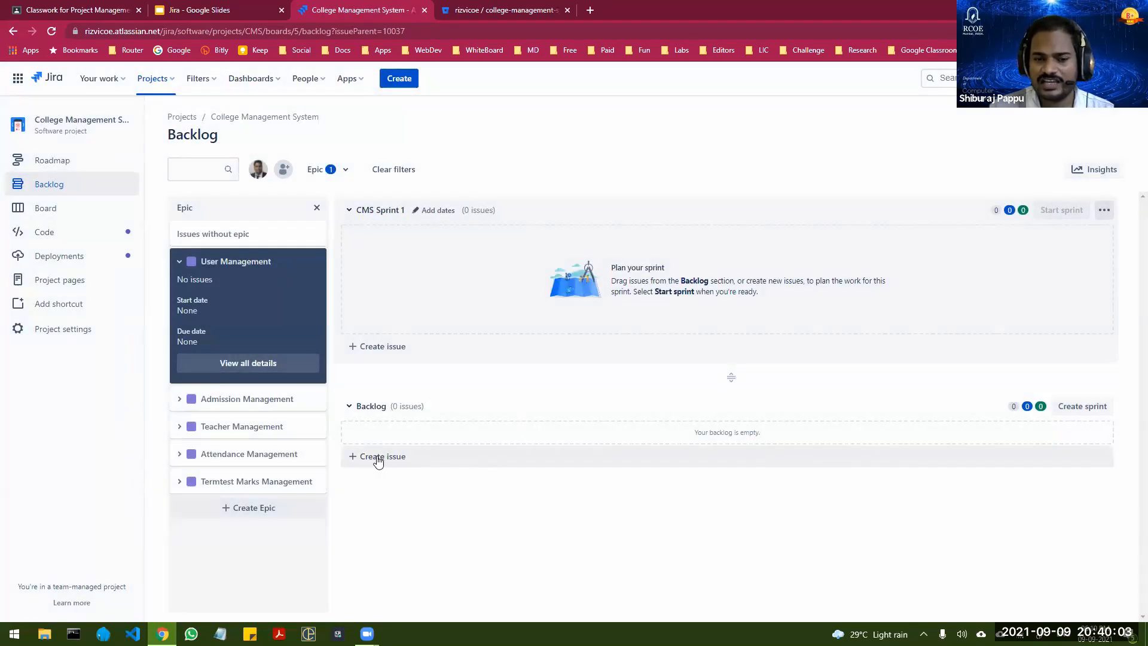
click(377, 459)
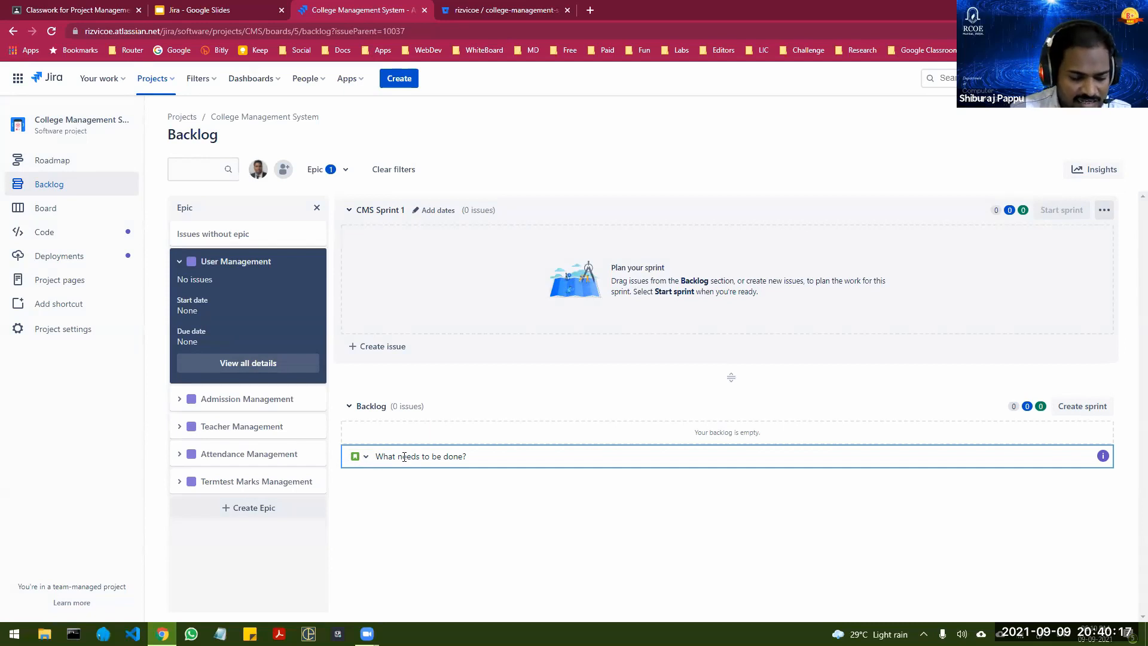
text(Database )
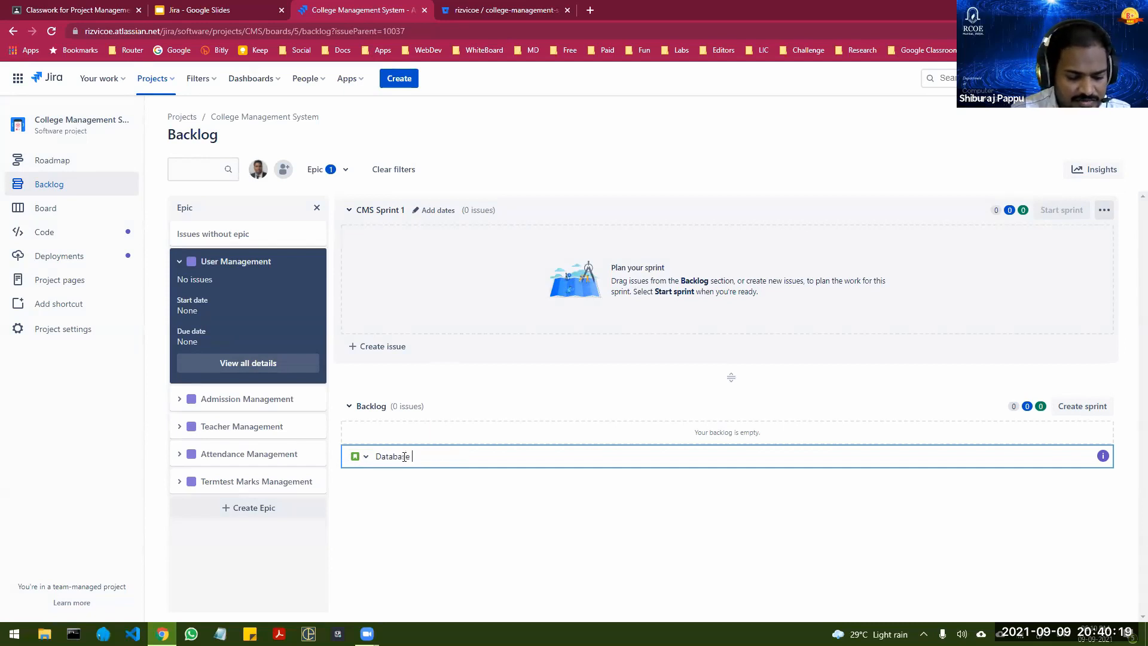
text(modelinn)
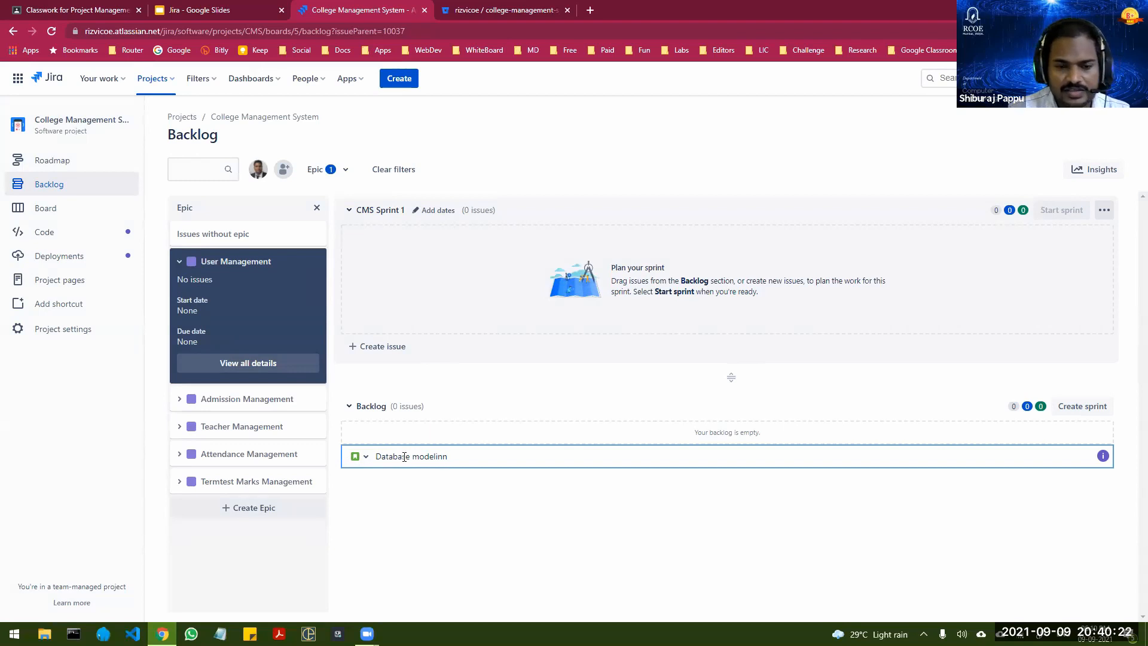
key(ctrl+shift+Left)
key(ctrl+shift+Left)
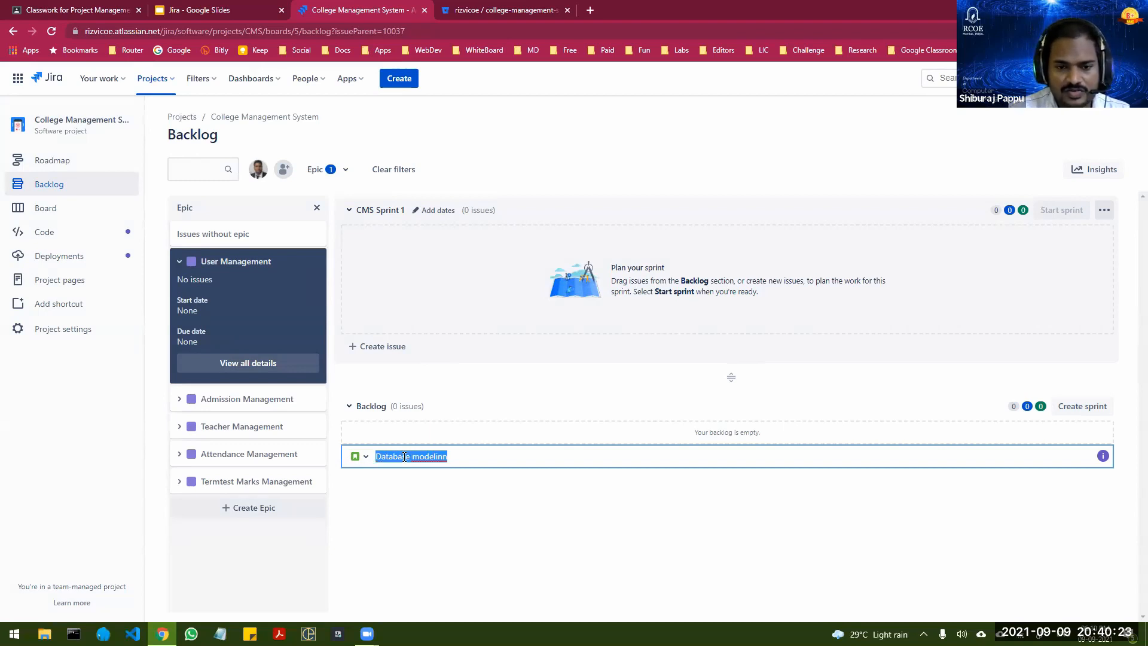
Step: Create the story "User needs a way to Register an account" in the backlog under the User Management epic
text(User )
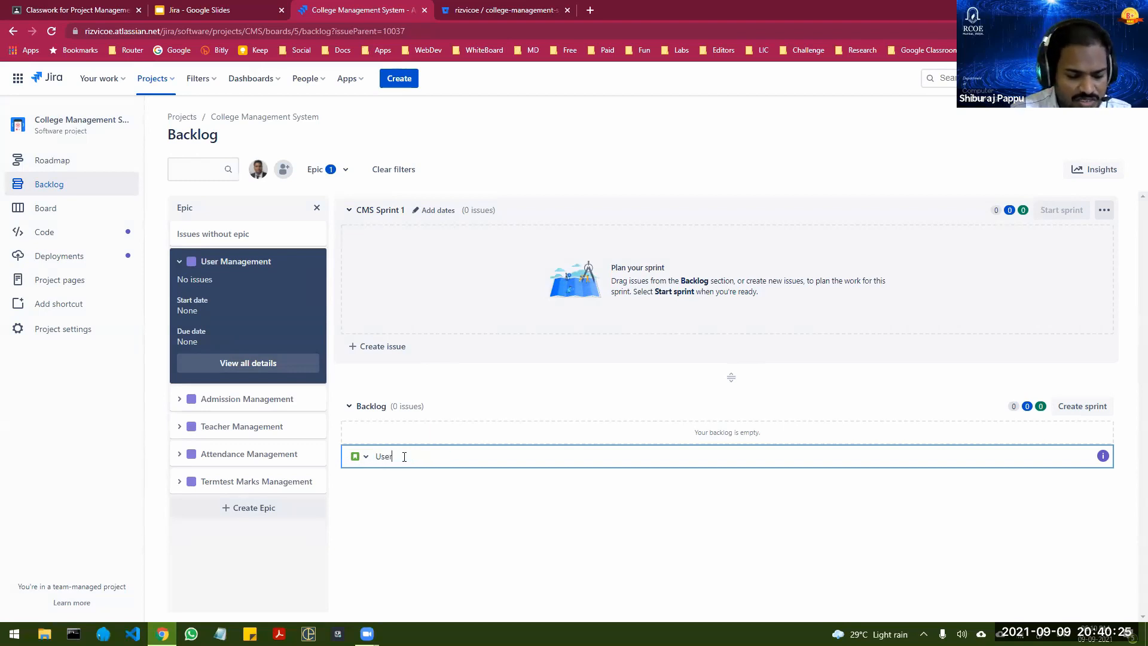
text(needs)
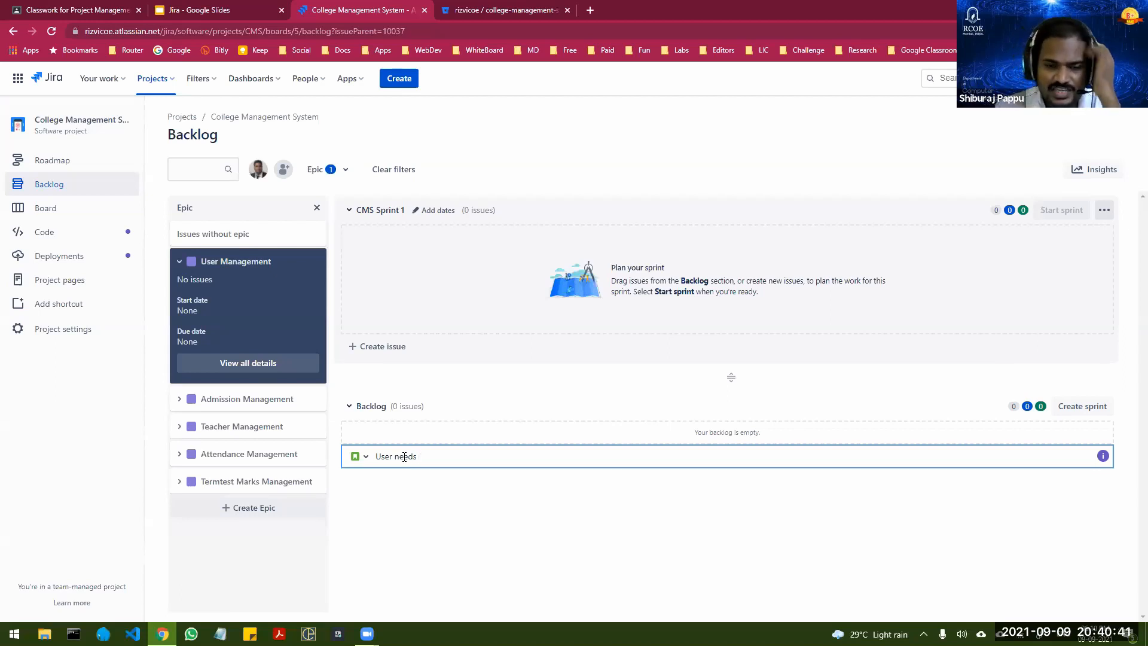
text(a )
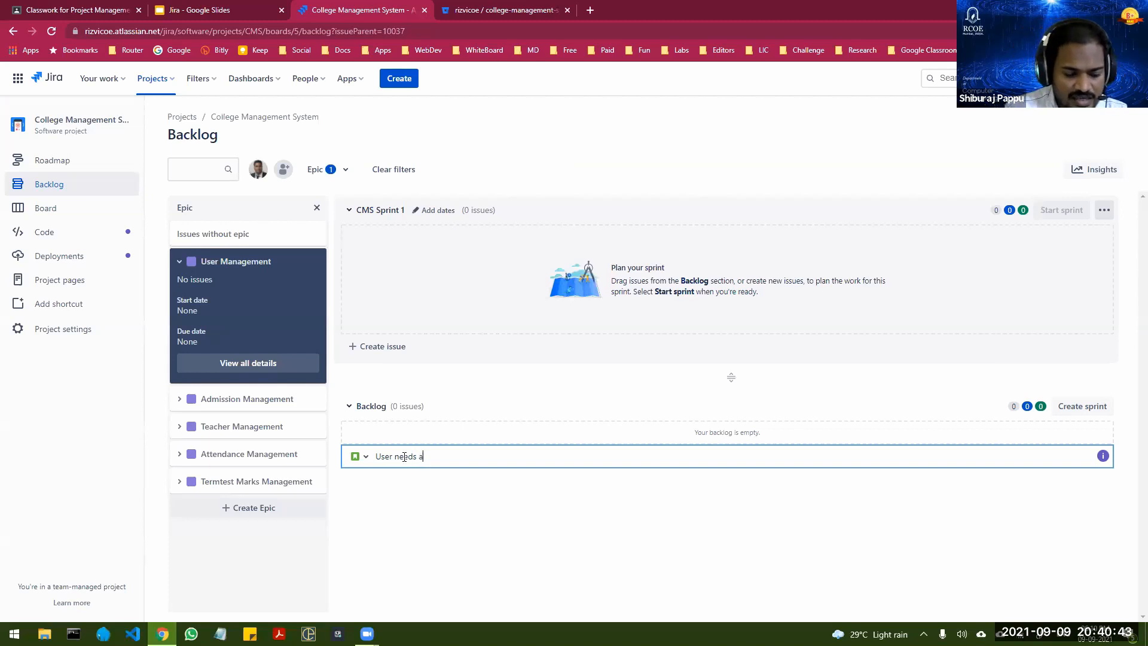
text(way )
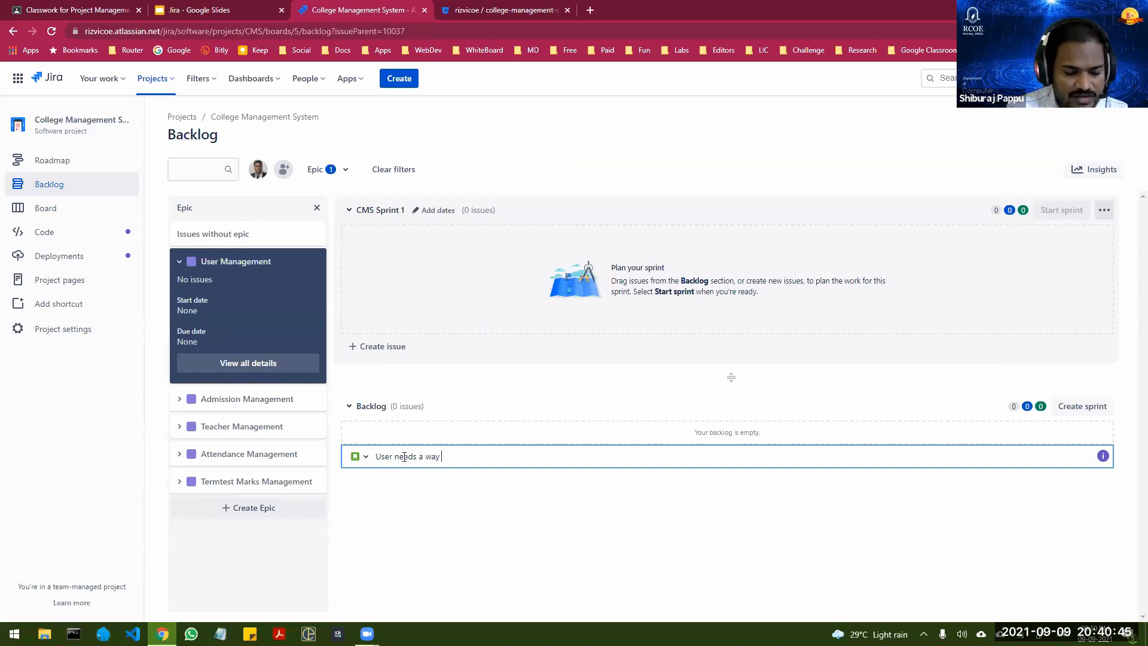
text(to Regi)
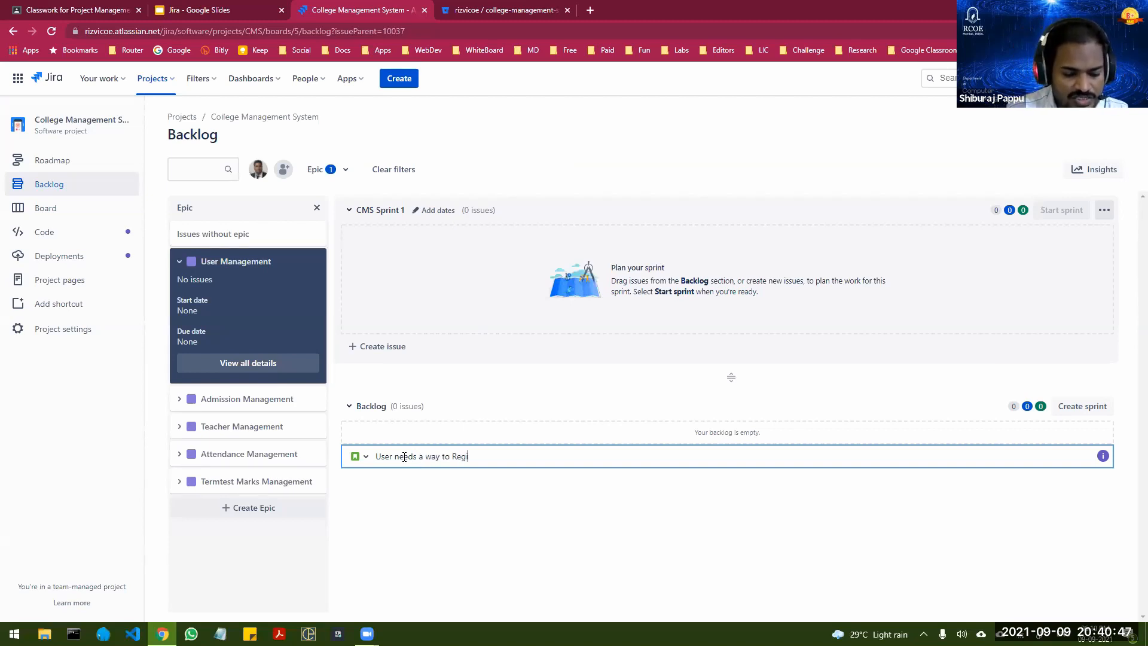
text(ster an account)
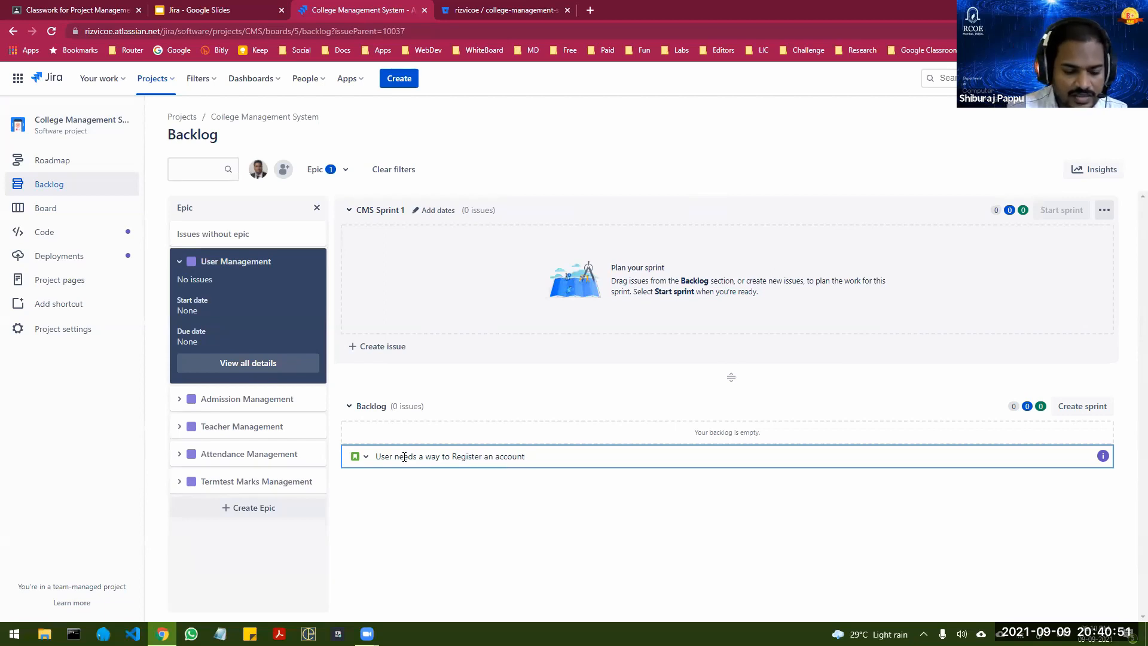
key(Return)
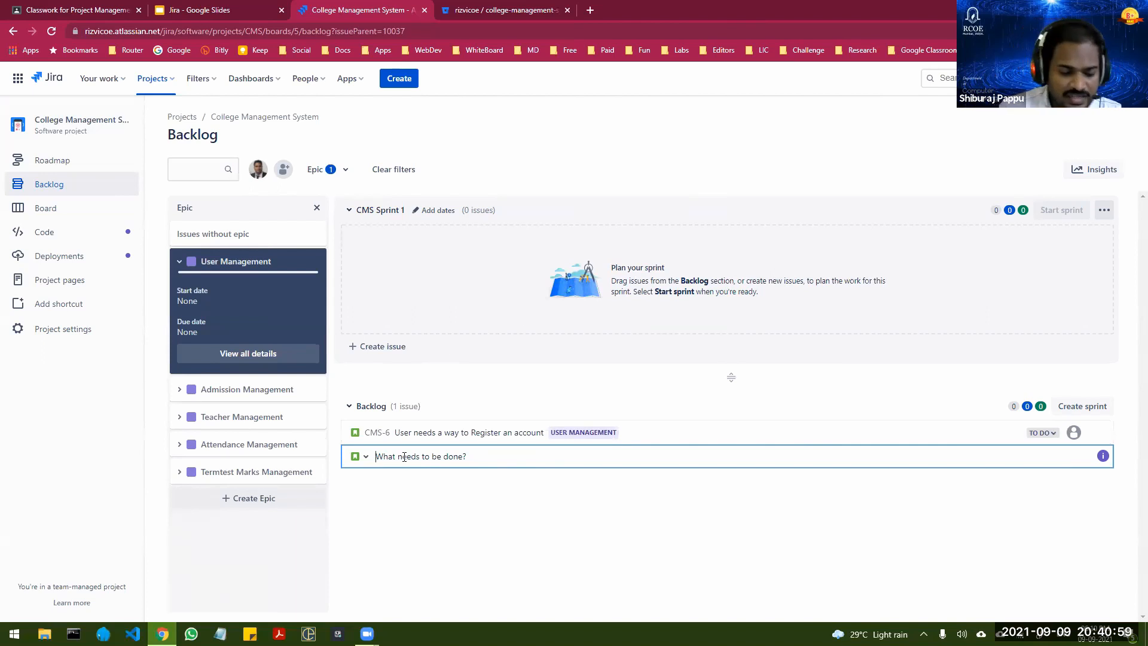
Step: Add a second story, "User needs to Login", to the backlog under the User Management epic
text(User ne)
text(ed)
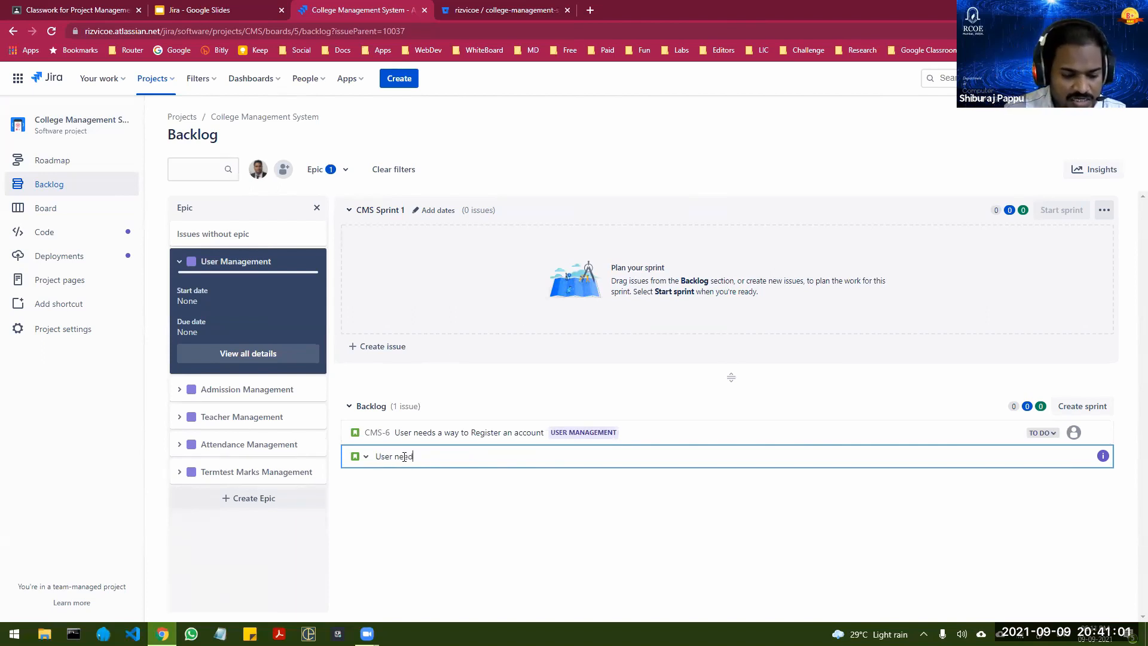
text(s to Login)
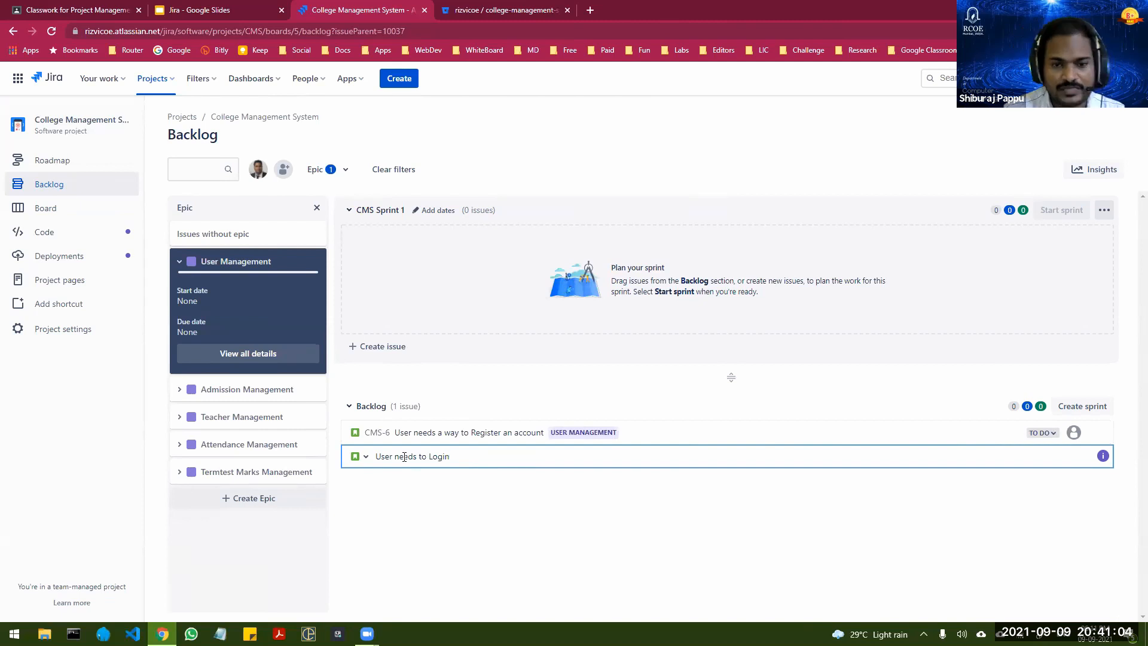
key(Return)
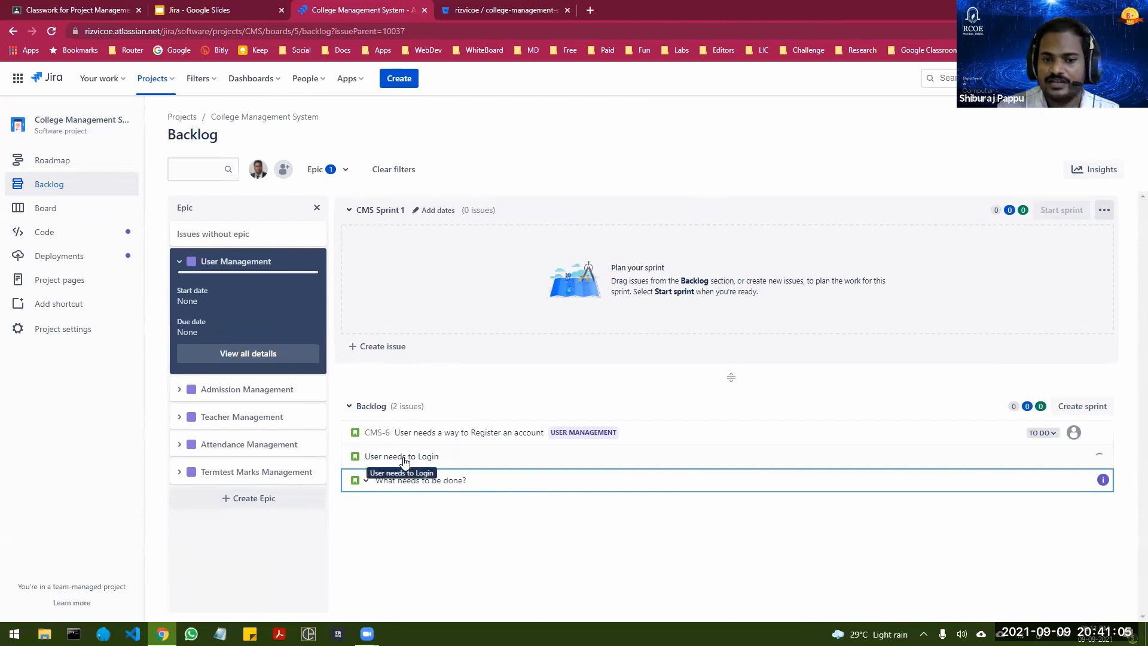
Step: Add the story "User needs to reset password" to the backlog under the User Management epic
text(User ne)
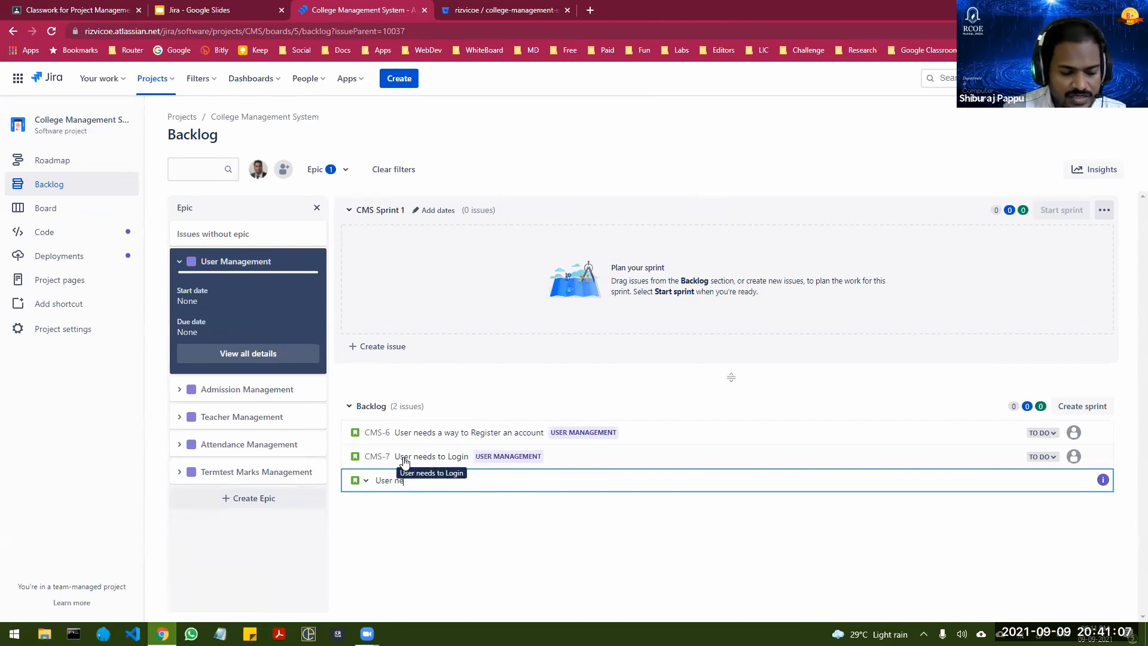
text(eds to reset pass)
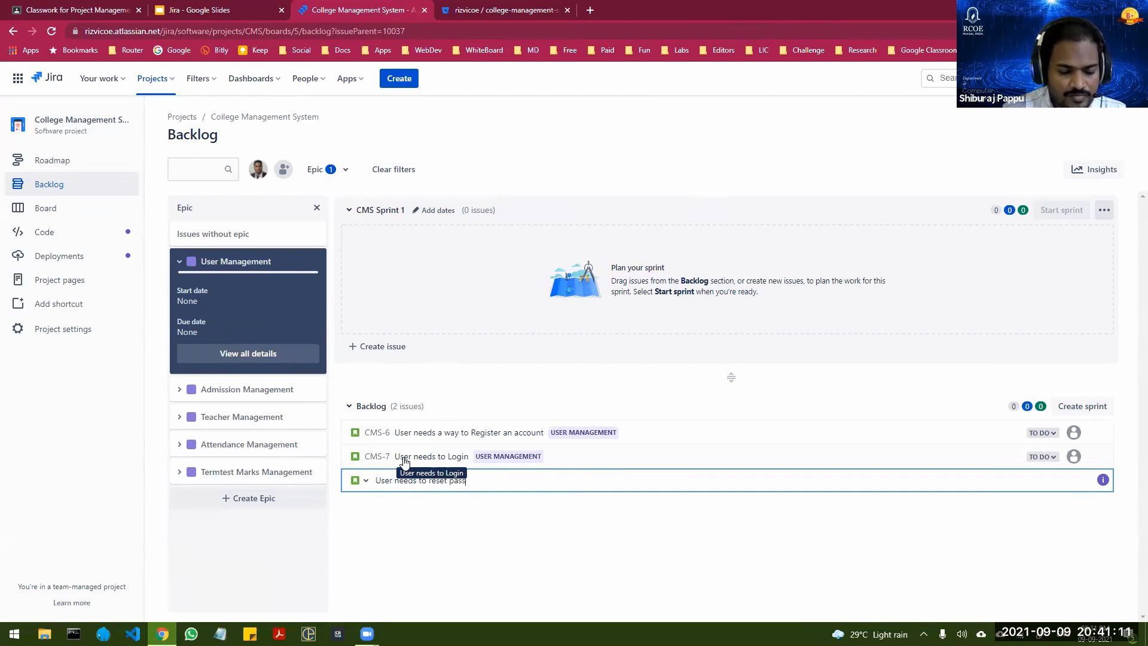
text(word)
key(Return)
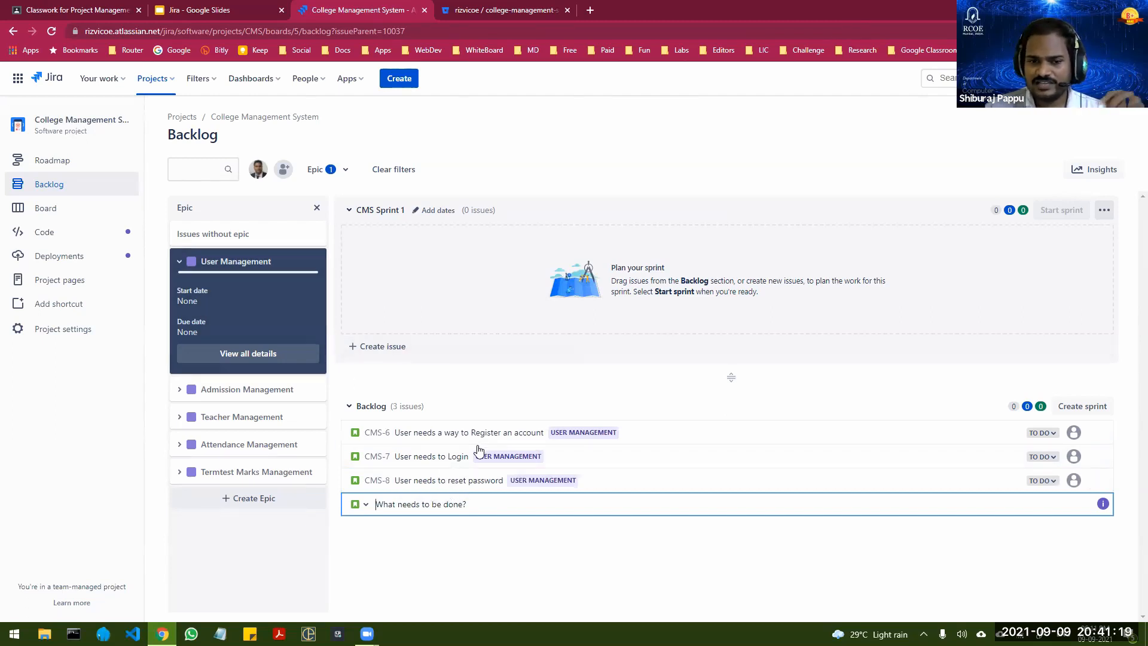
Step: Switch the epic filter to Admission Management only and add the backlog story "Student needs to fill admission form"
click(299, 389)
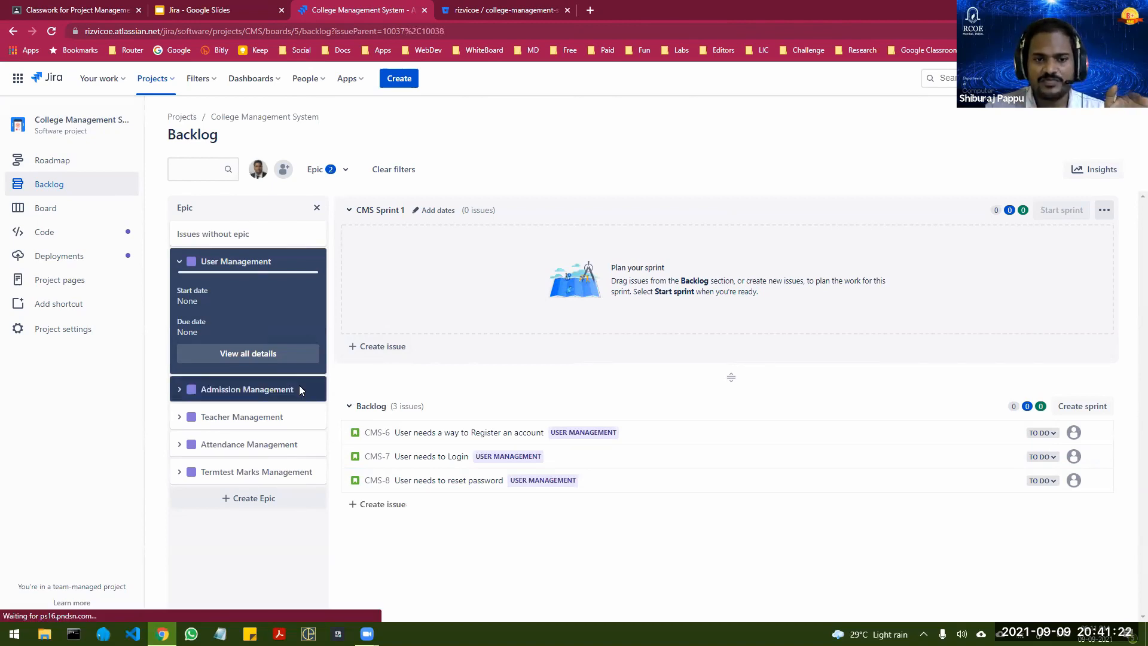
click(282, 262)
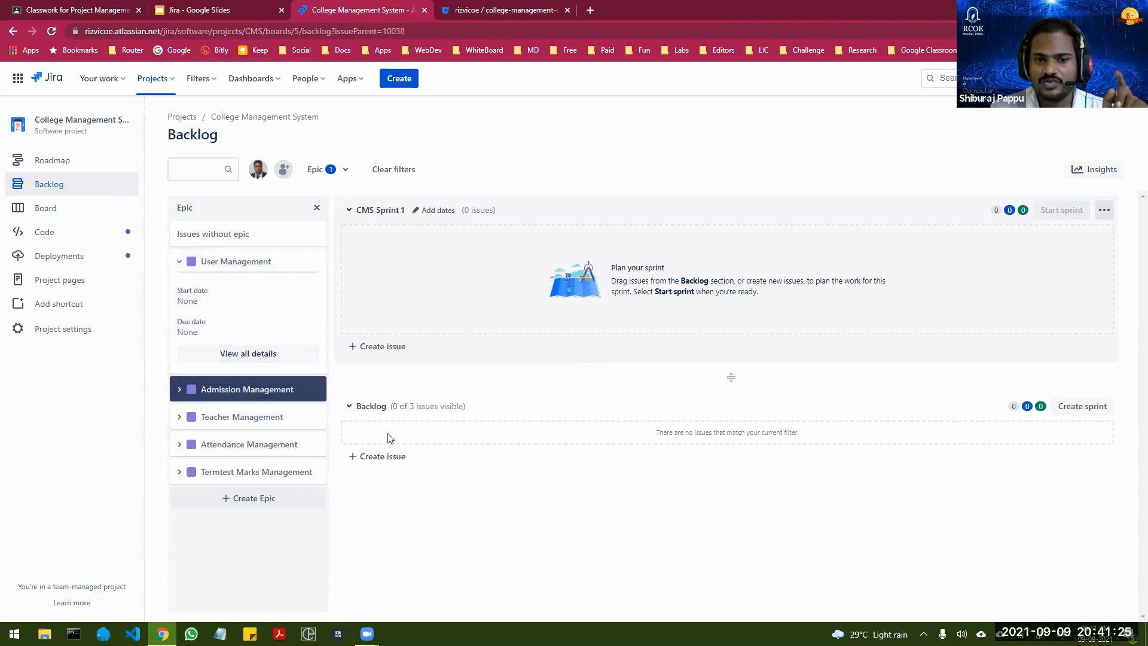
click(385, 458)
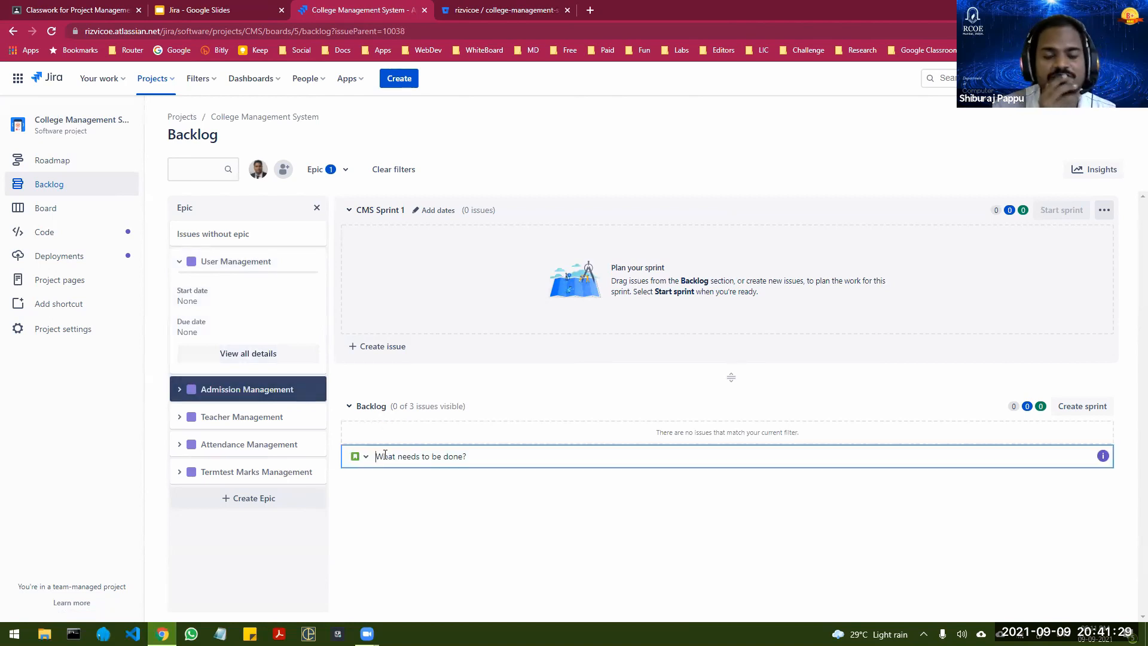
text(U)
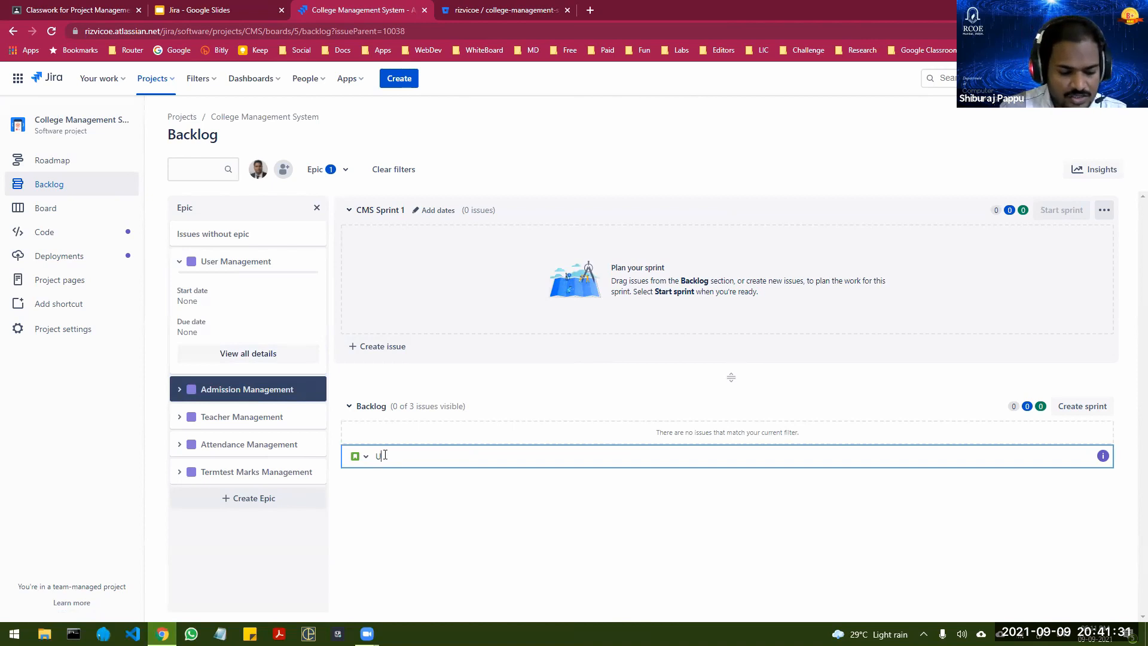
text(ser)
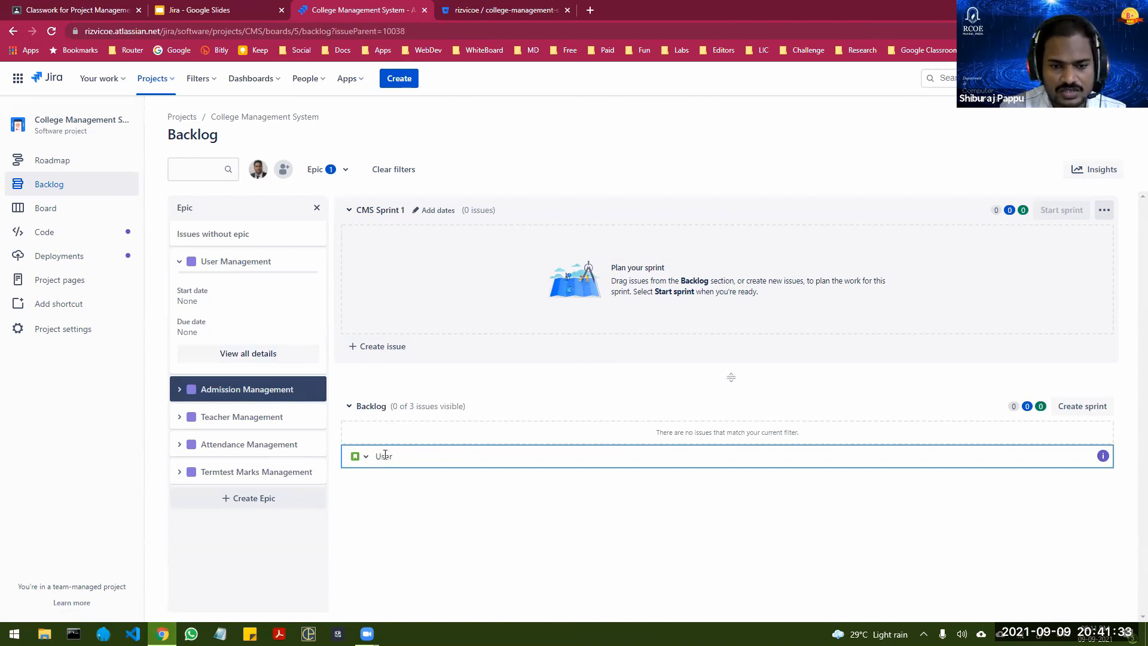
key(BackSpace)
key(BackSpace)
text(s)
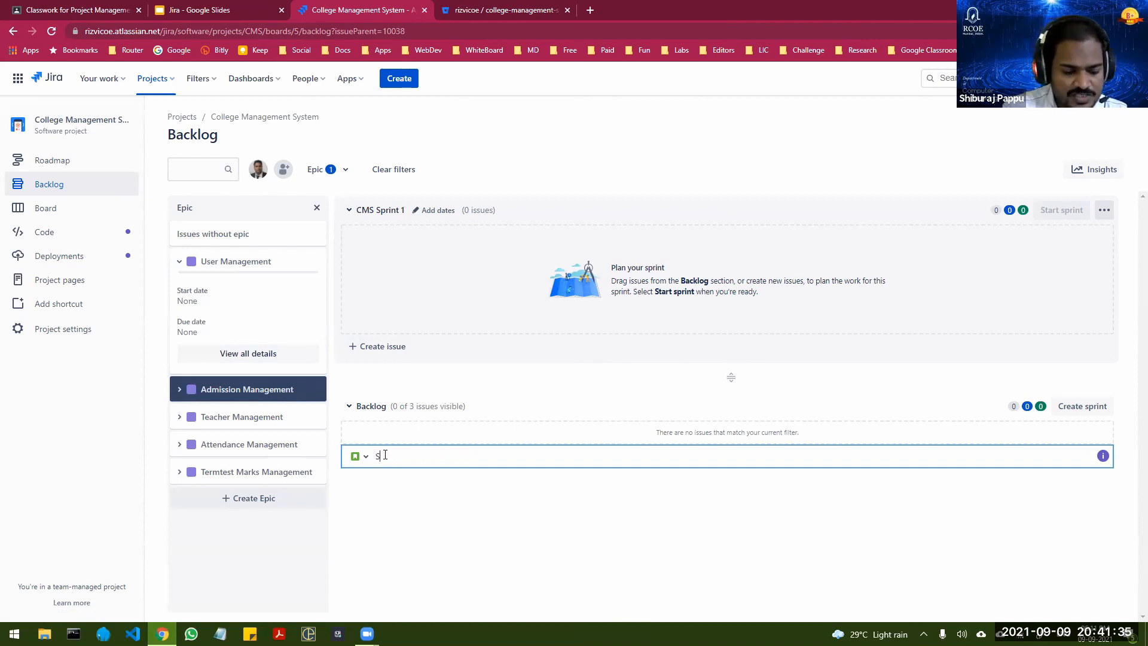
text(tudent needs t)
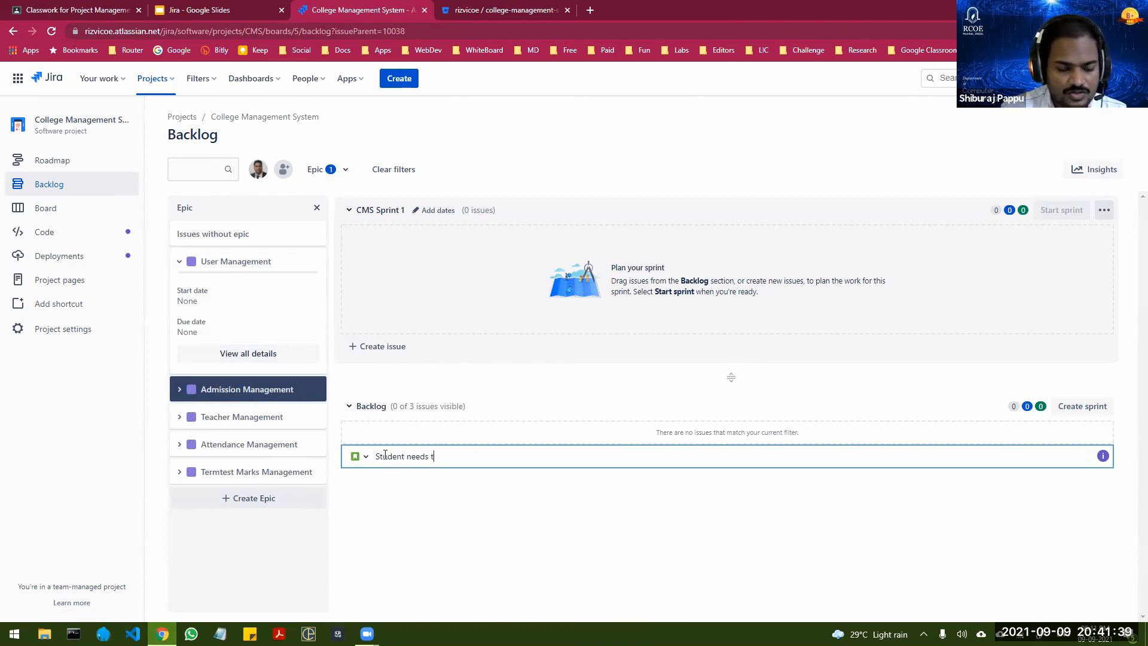
text(o fill adm)
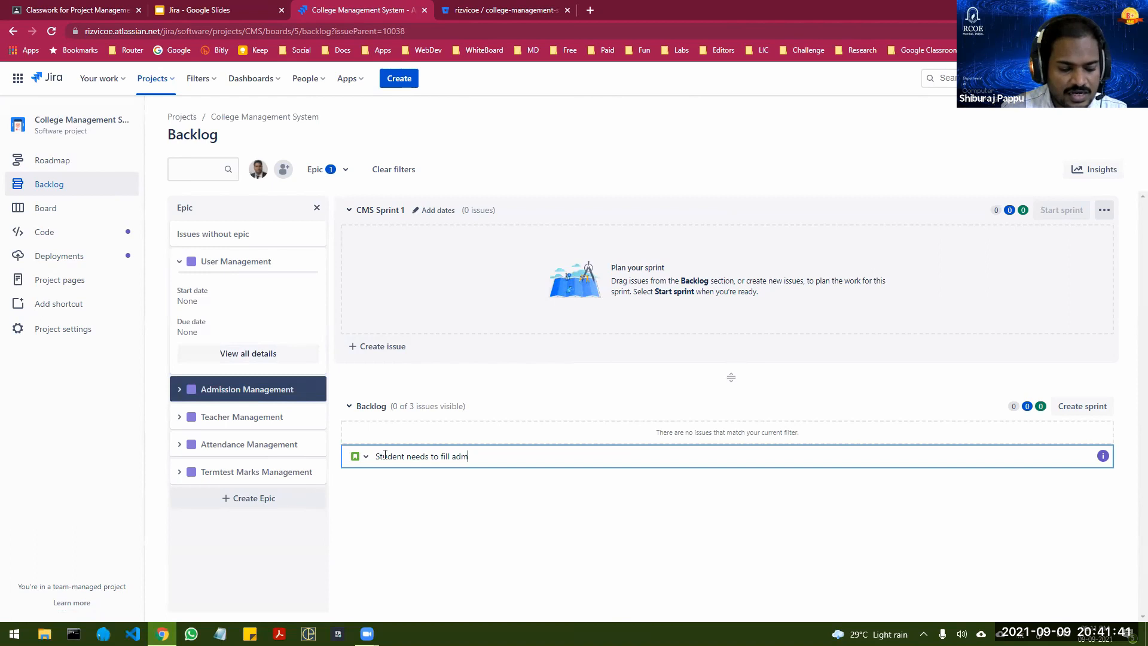
text(ission form)
key(Return)
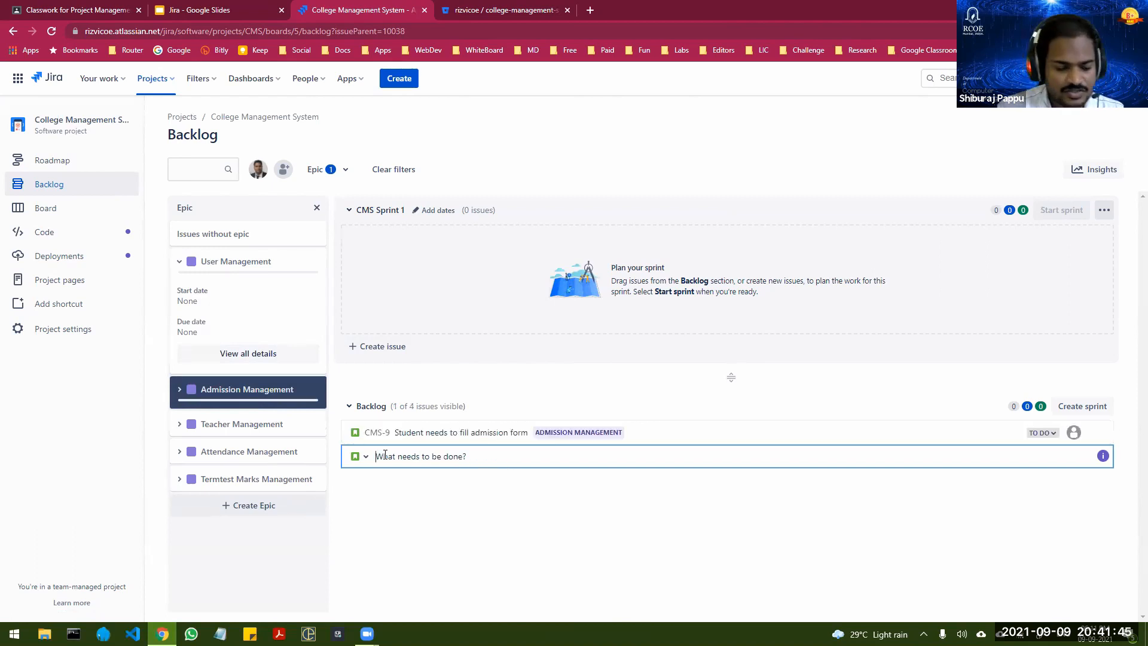
Step: Add the story "Student needs to pay fees" to the backlog under the Admission Management epic
text(Student ne)
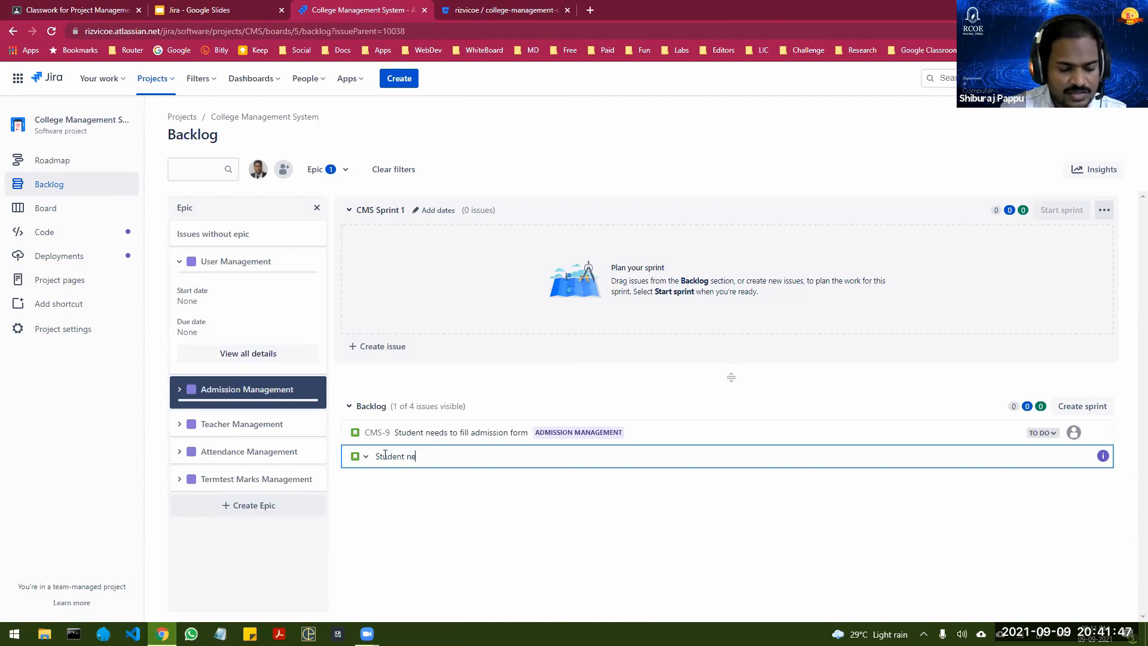
text(eds to pay fees)
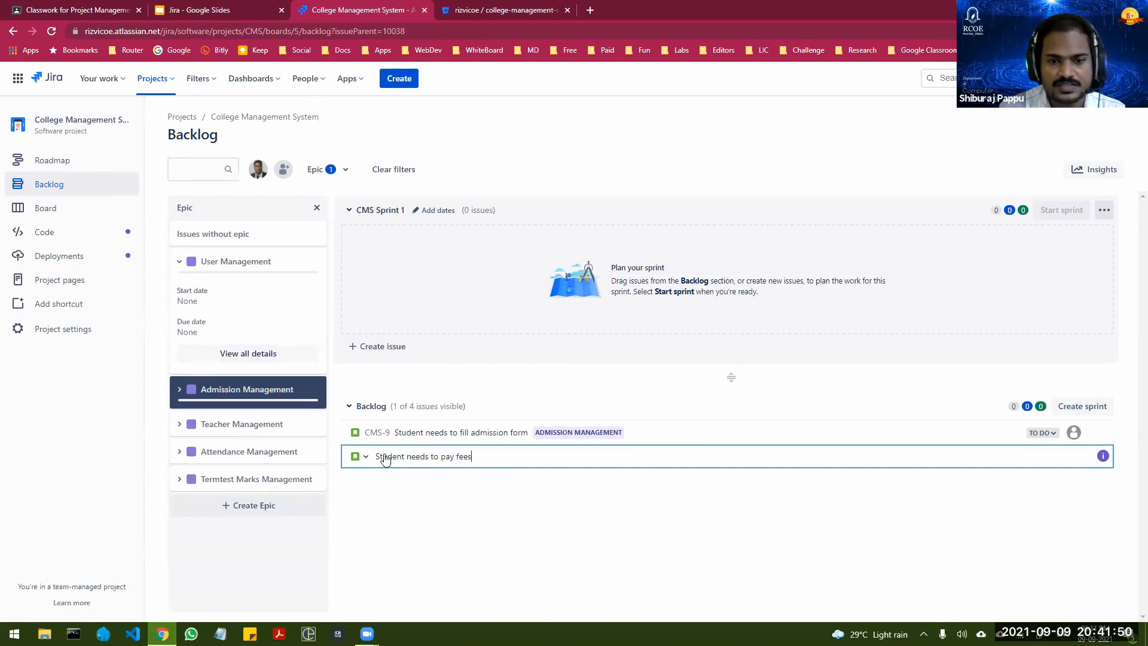
key(Return)
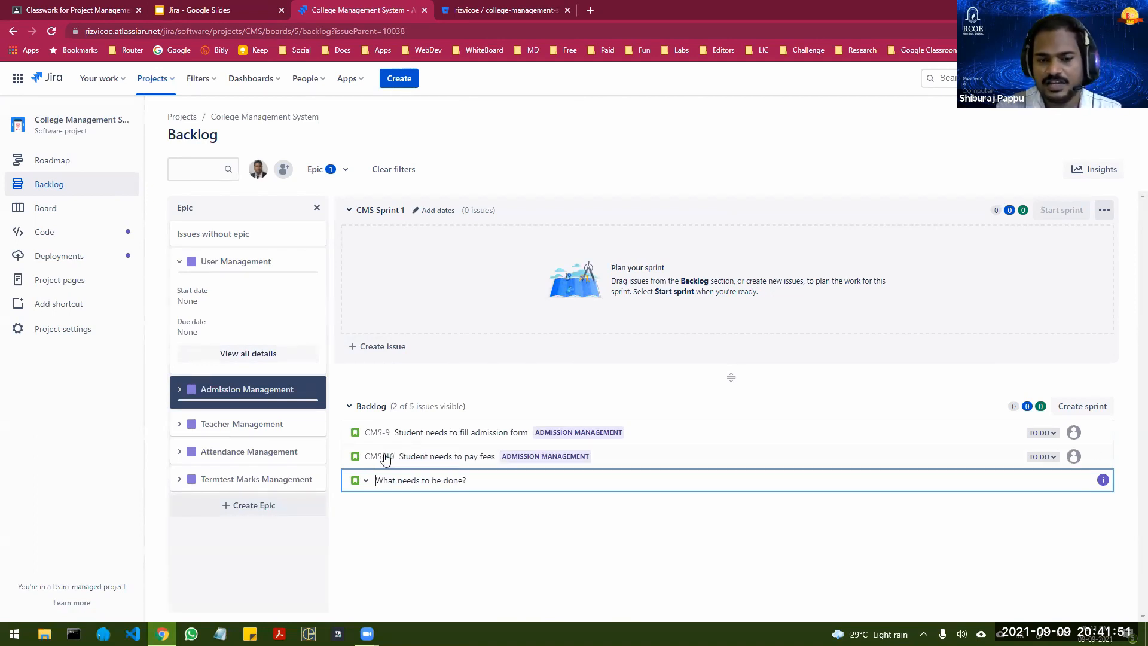
Step: Add the story "Student needs to download admission form" to the backlog under the Admission Management epic
text(Student)
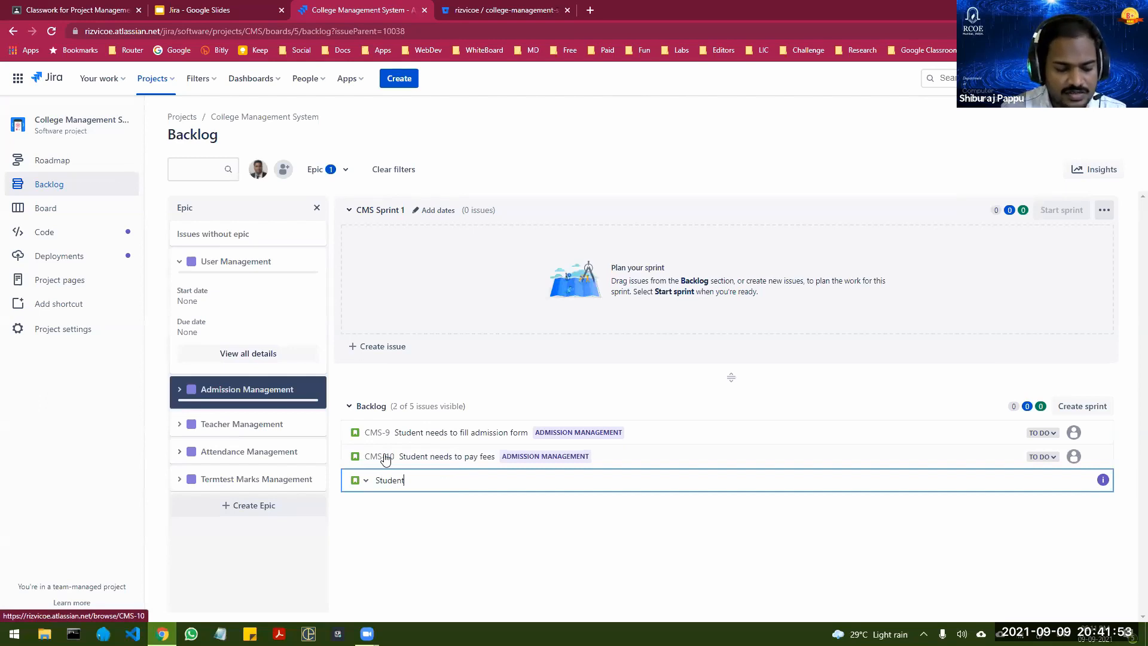
text( needs to downl)
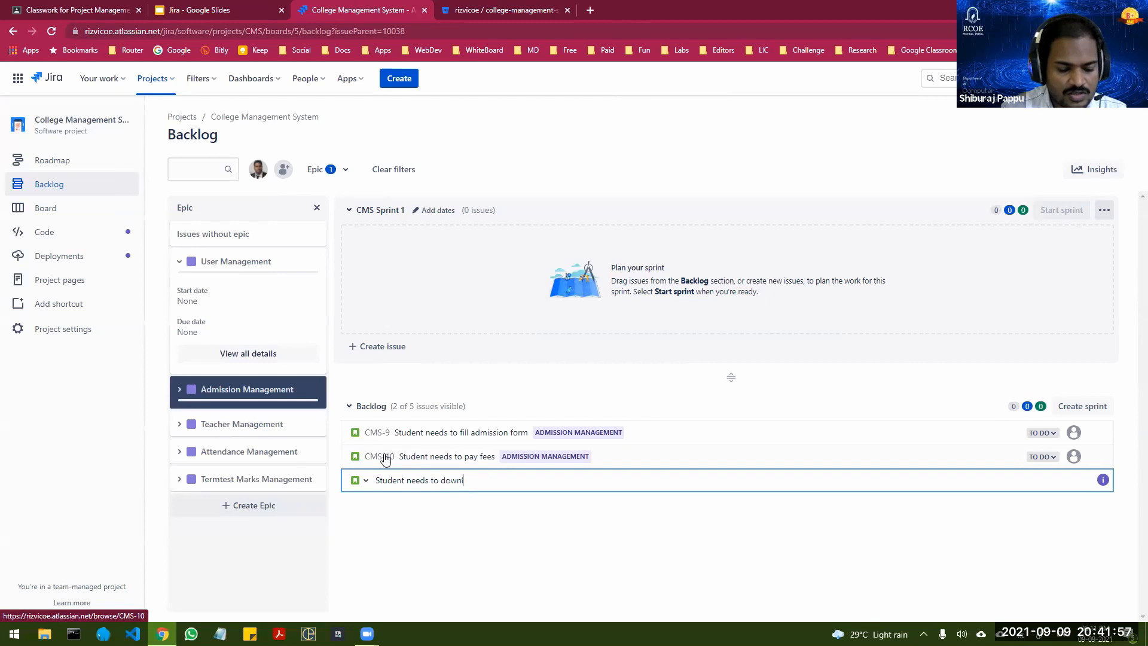
text(oad admissio)
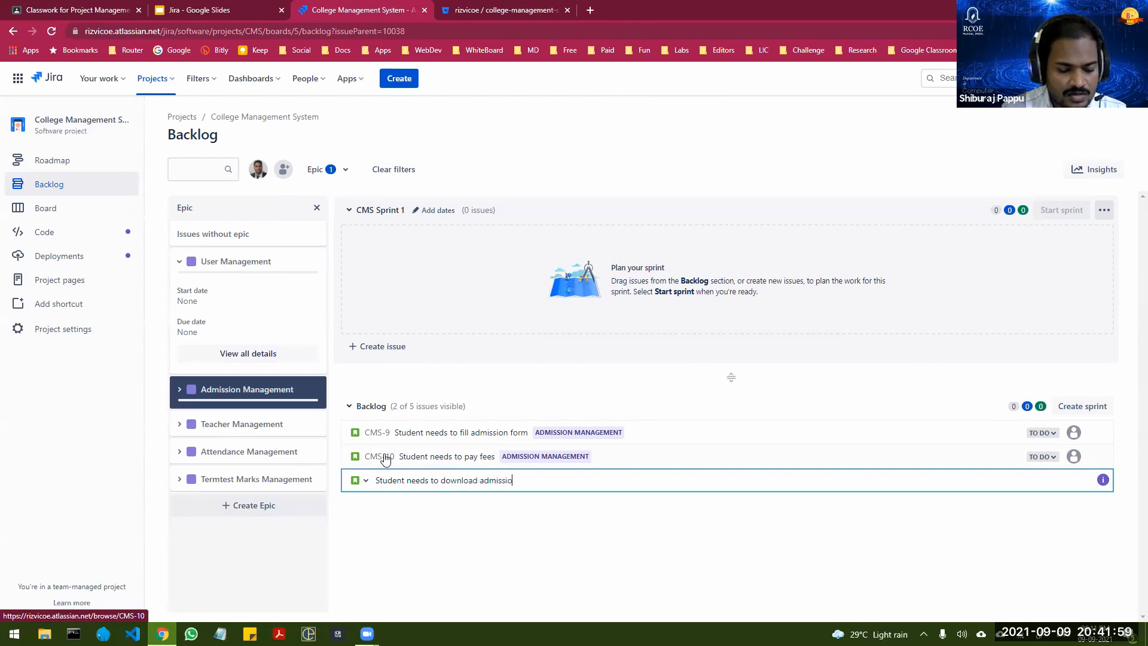
text(n form)
key(Return)
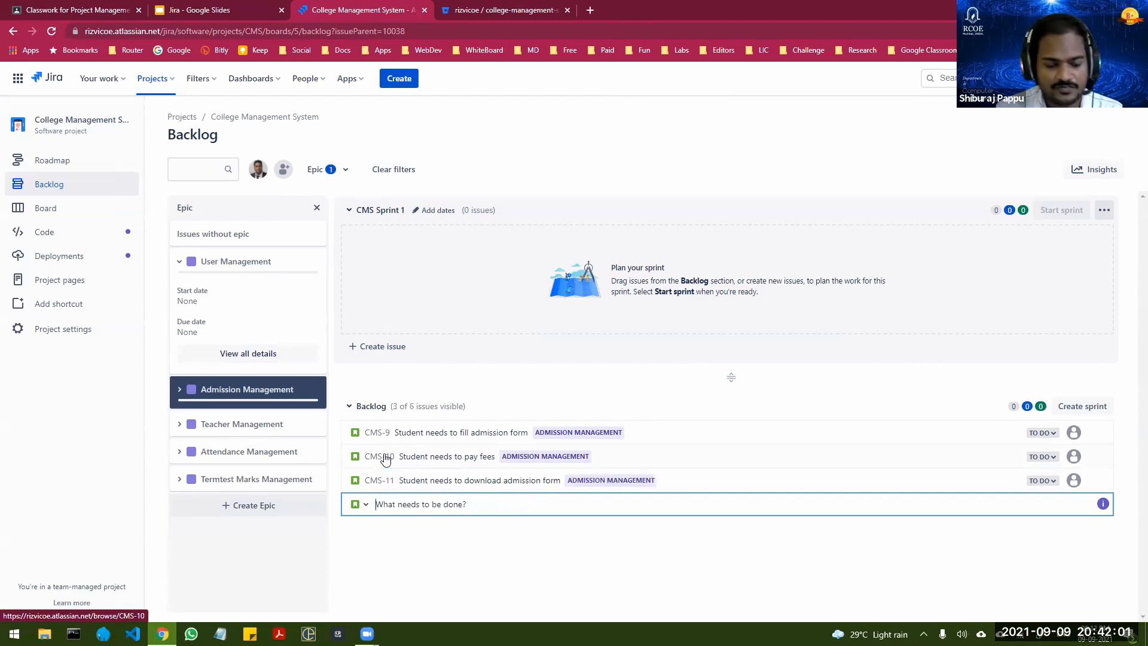
Step: Add the story "Student needs to download receipts" to the backlog under the Admission Management epic
text(Student needs to)
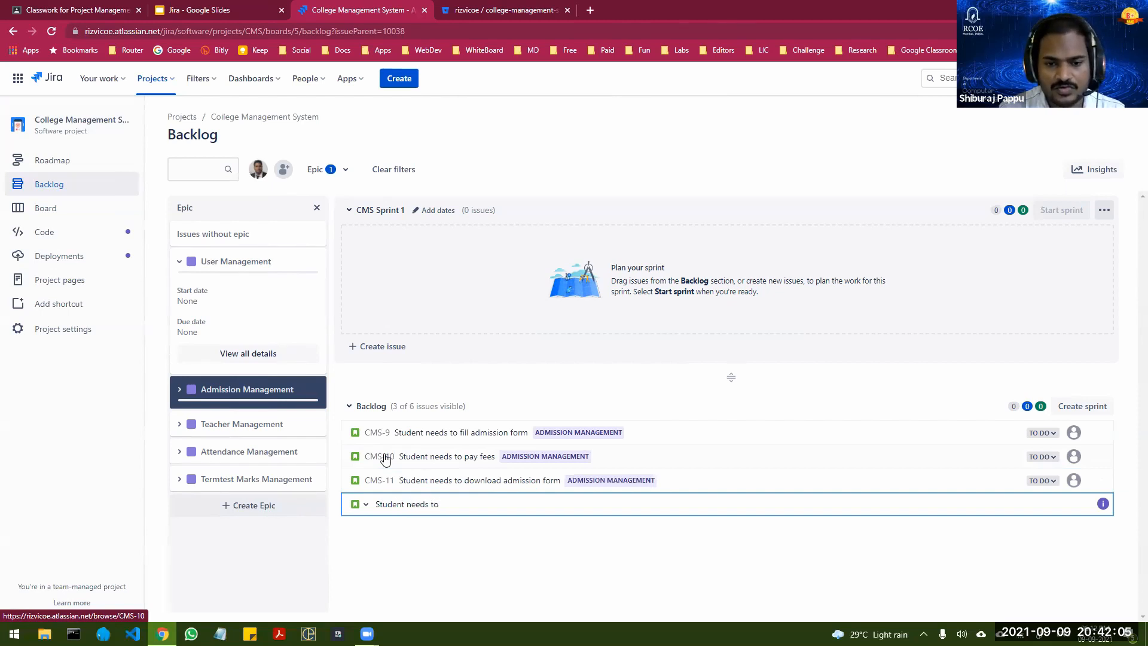
text( downlo)
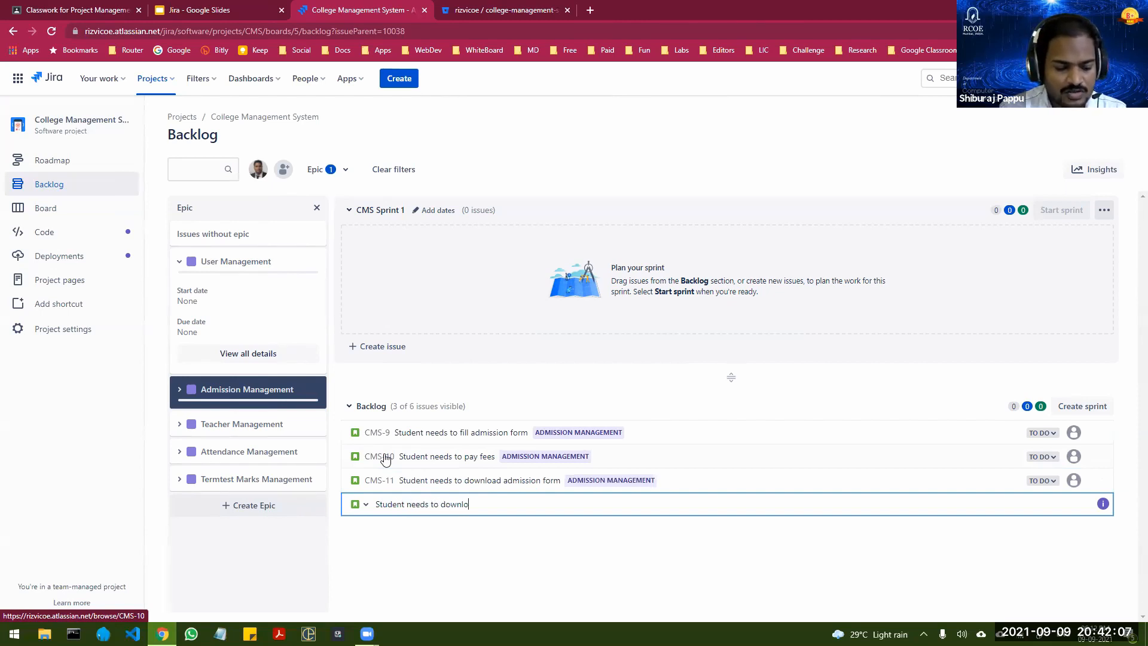
text(ad receipts)
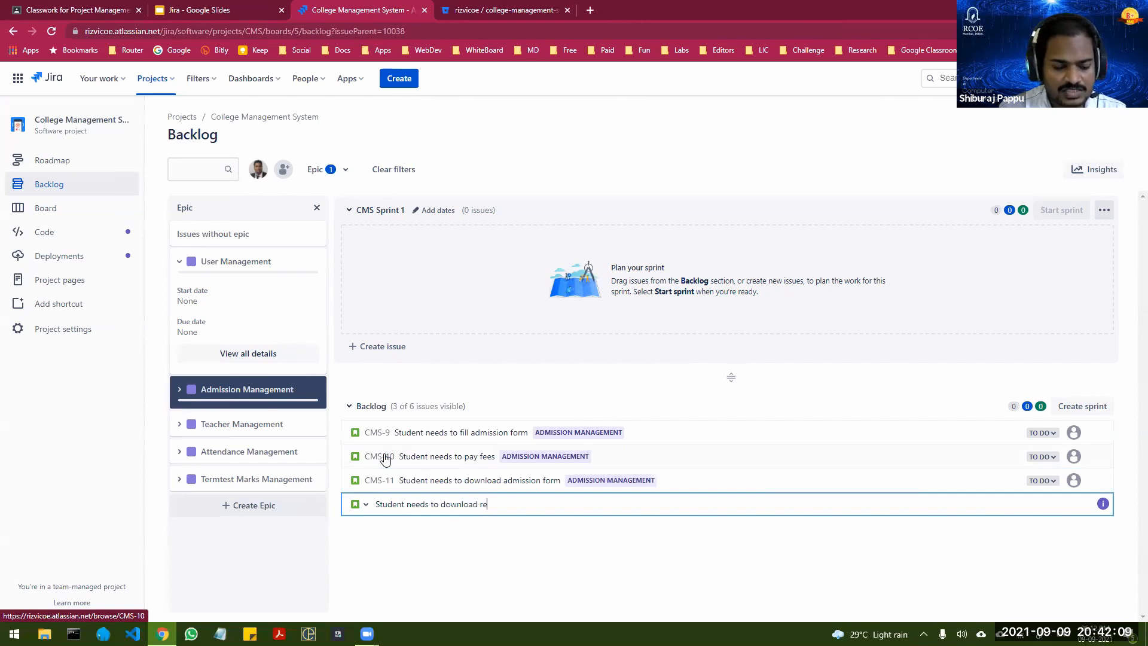
key(Return)
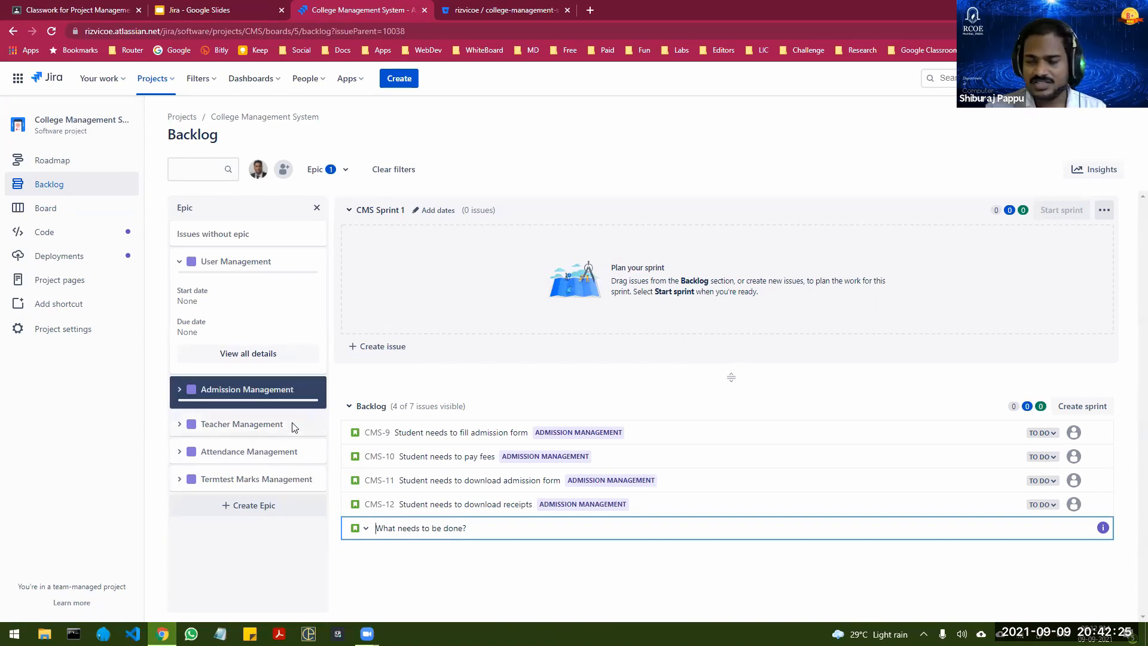
Step: Remove the Admission Management epic filter, and open the details of "User needs a way to Register an account" in a widened view
click(315, 390)
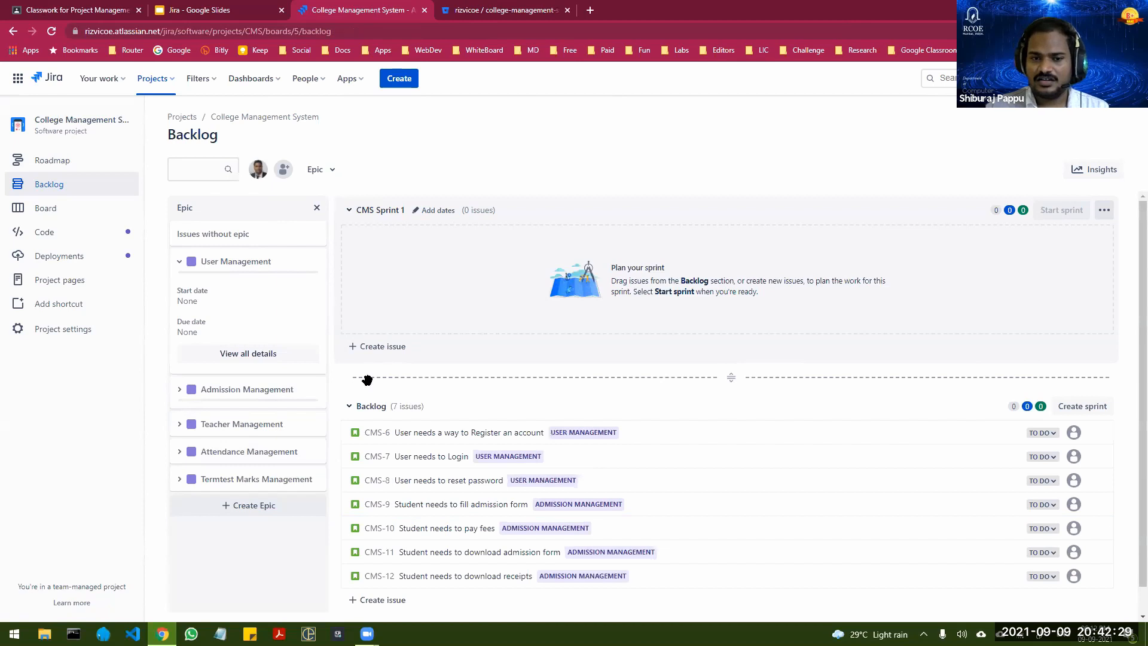
scroll(367, 380, down, 1)
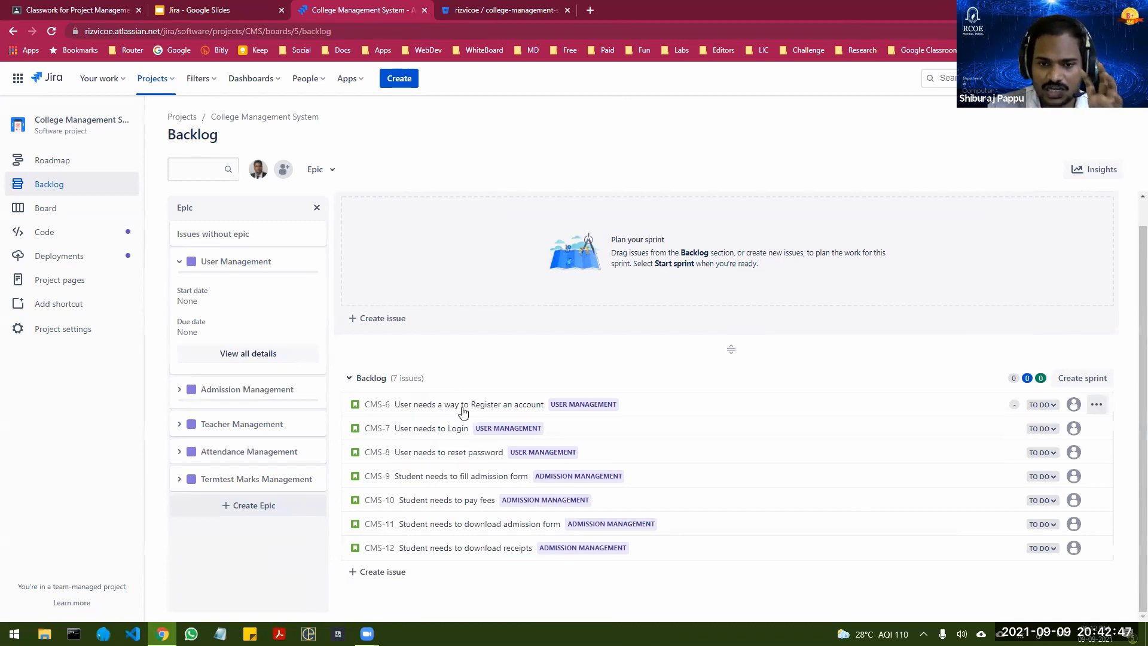
click(495, 406)
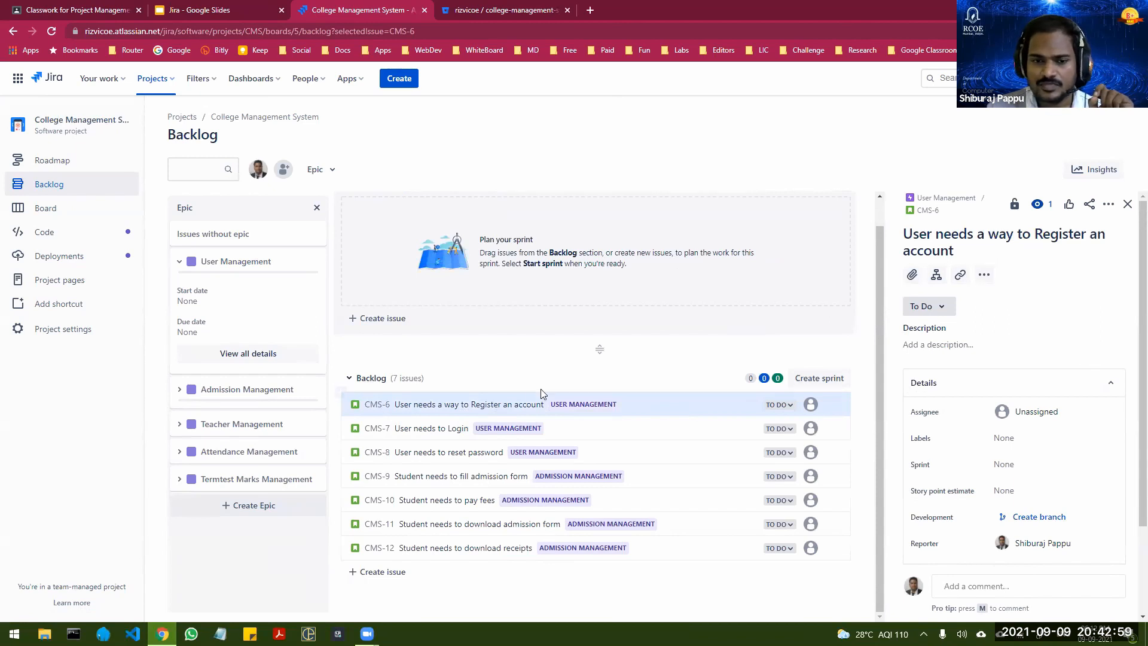
scroll(1052, 430, down, 2)
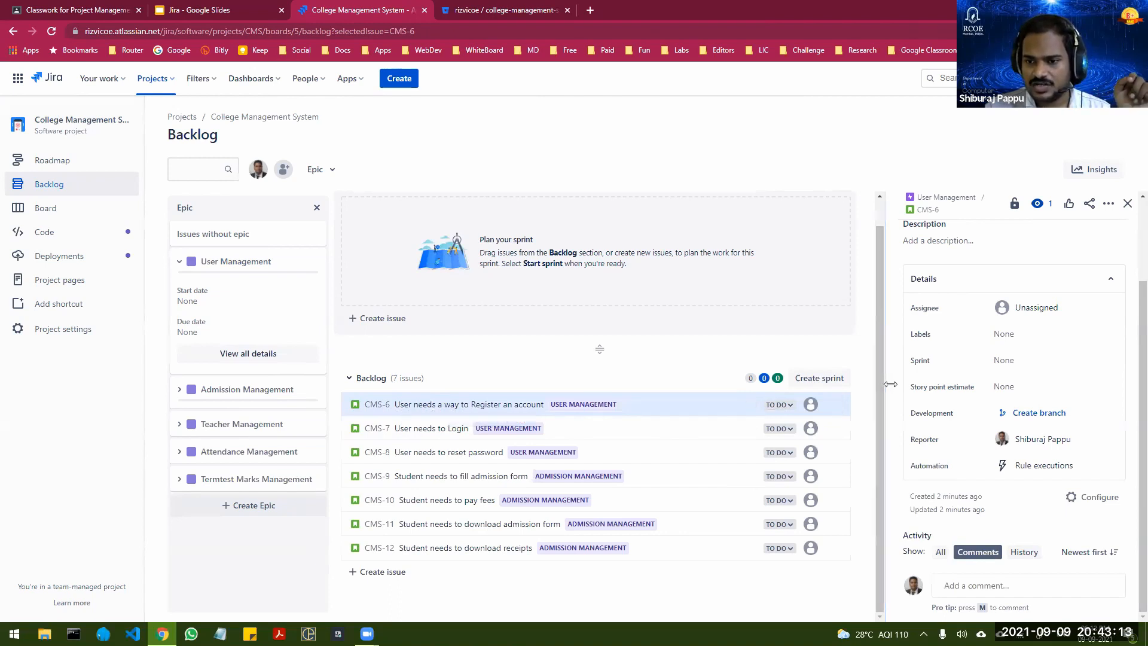
drag(885, 384, 794, 384)
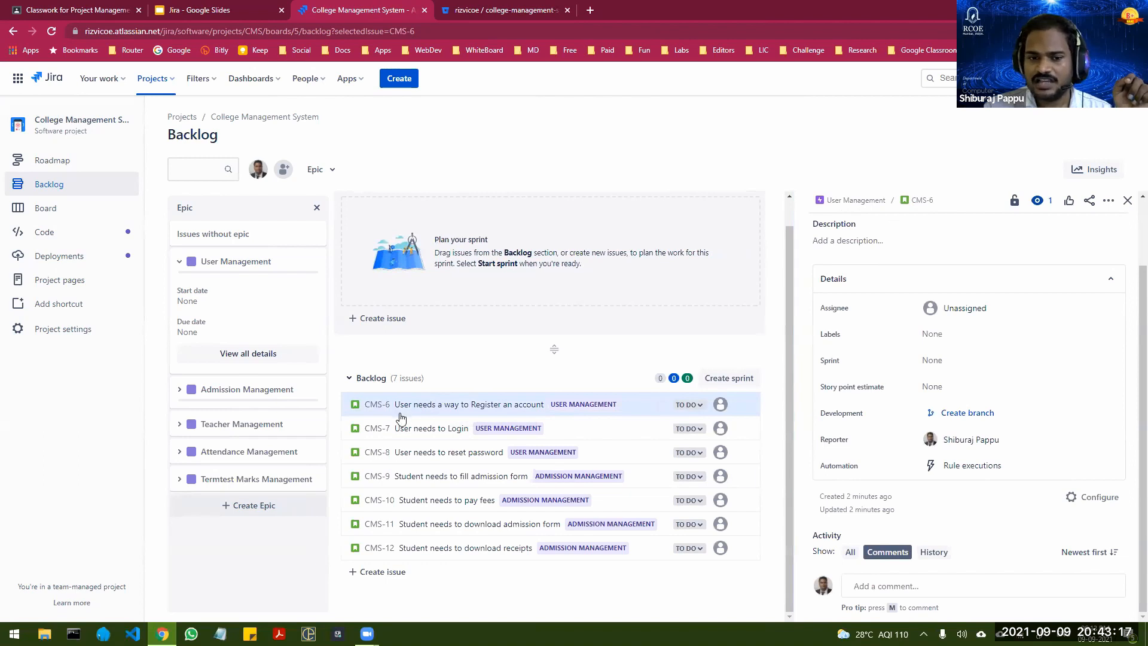
Step: View the "User needs to Login" story, return to the account registration story and set its story point estimate to 2
click(431, 428)
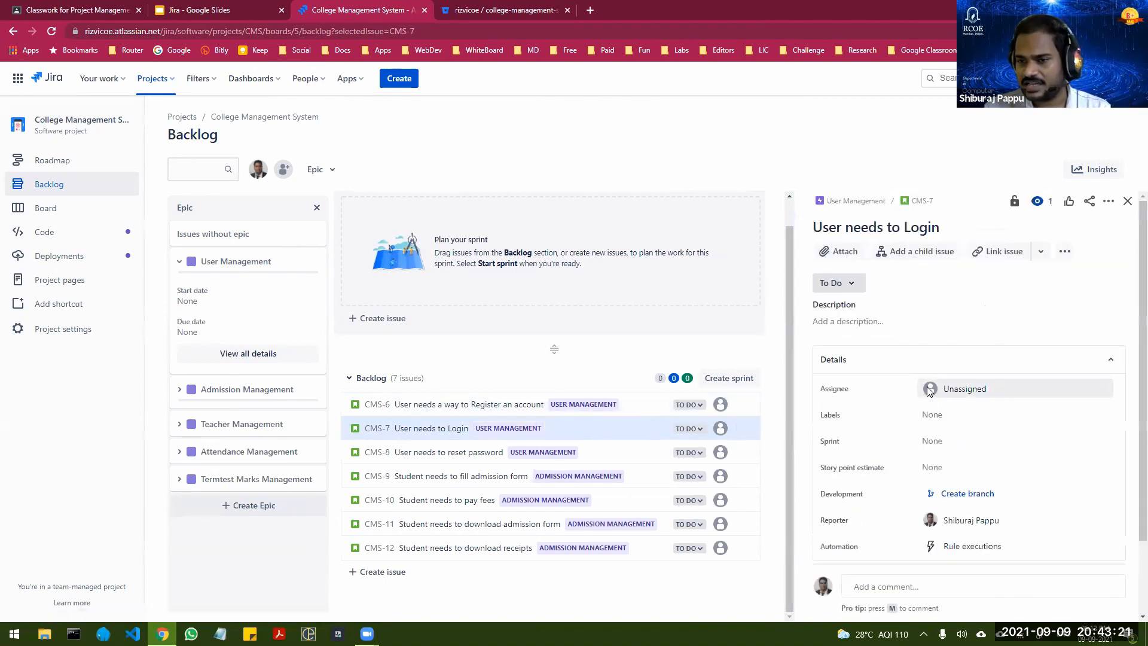
click(433, 411)
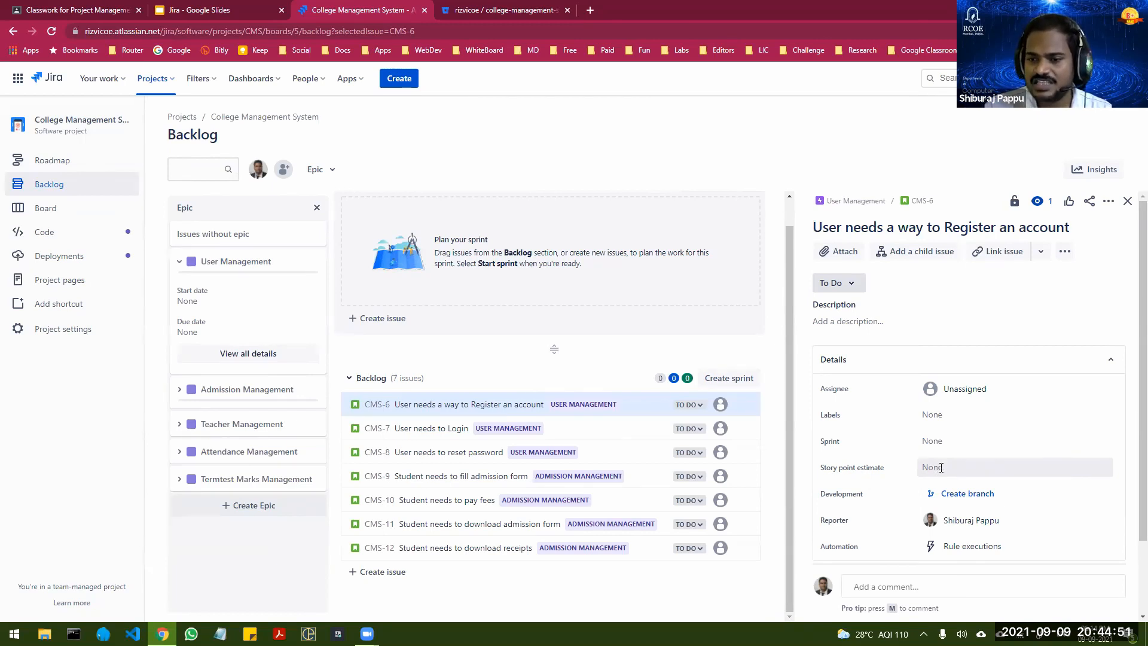
click(941, 467)
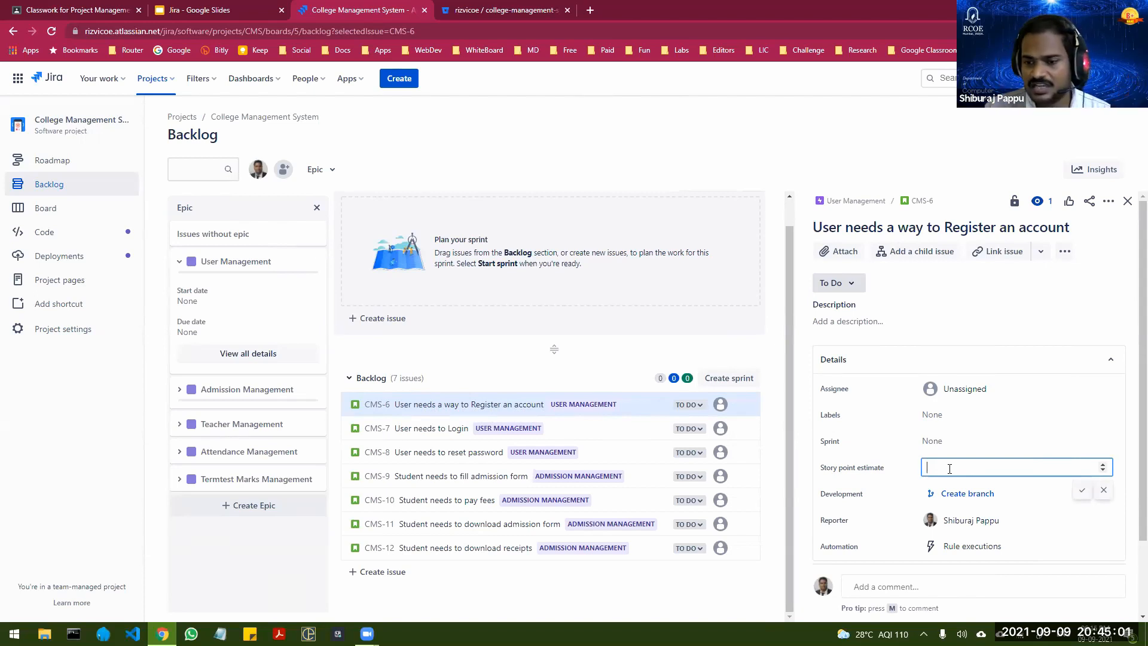
text(2)
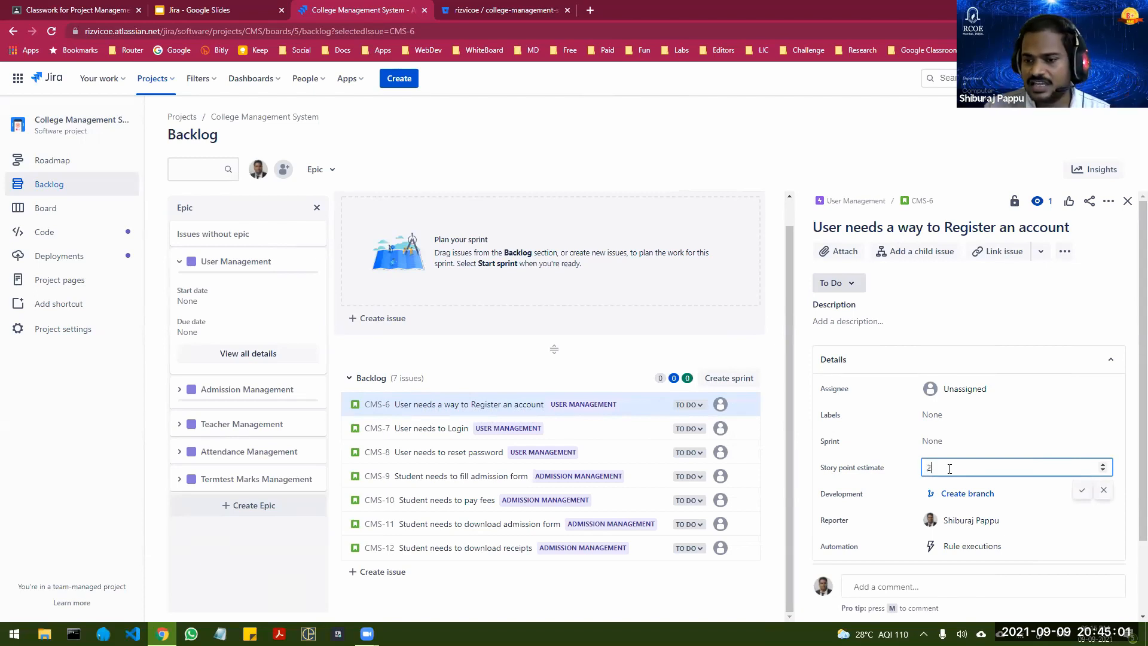
click(1081, 490)
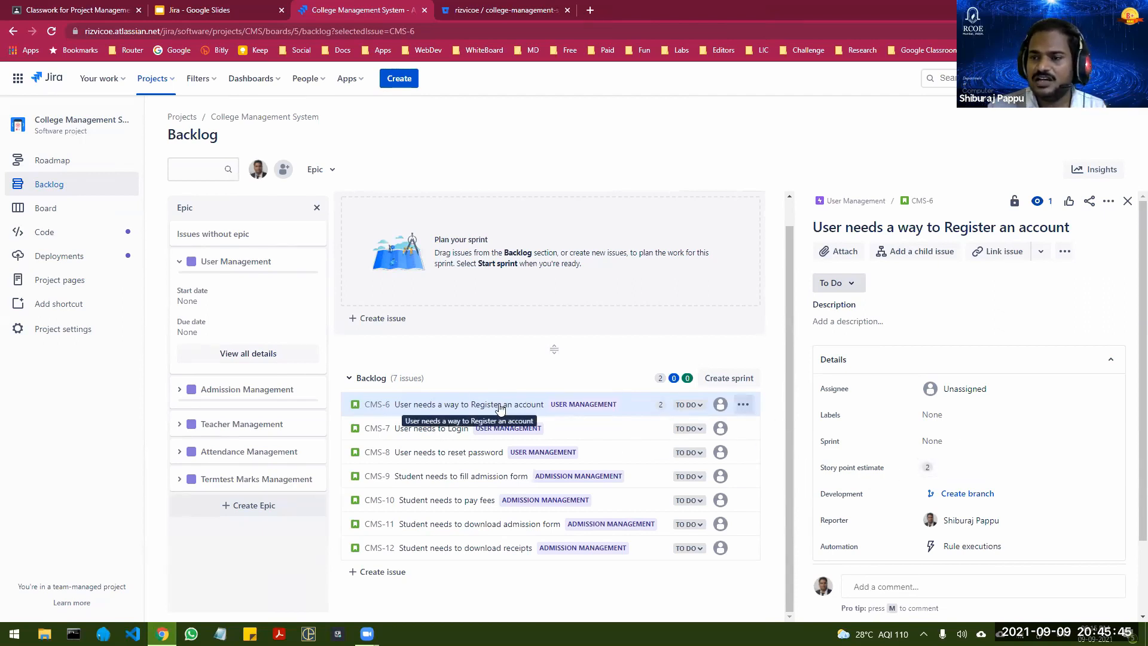
Step: Change the story point estimate of "User needs a way to Register an account" to 1
click(939, 469)
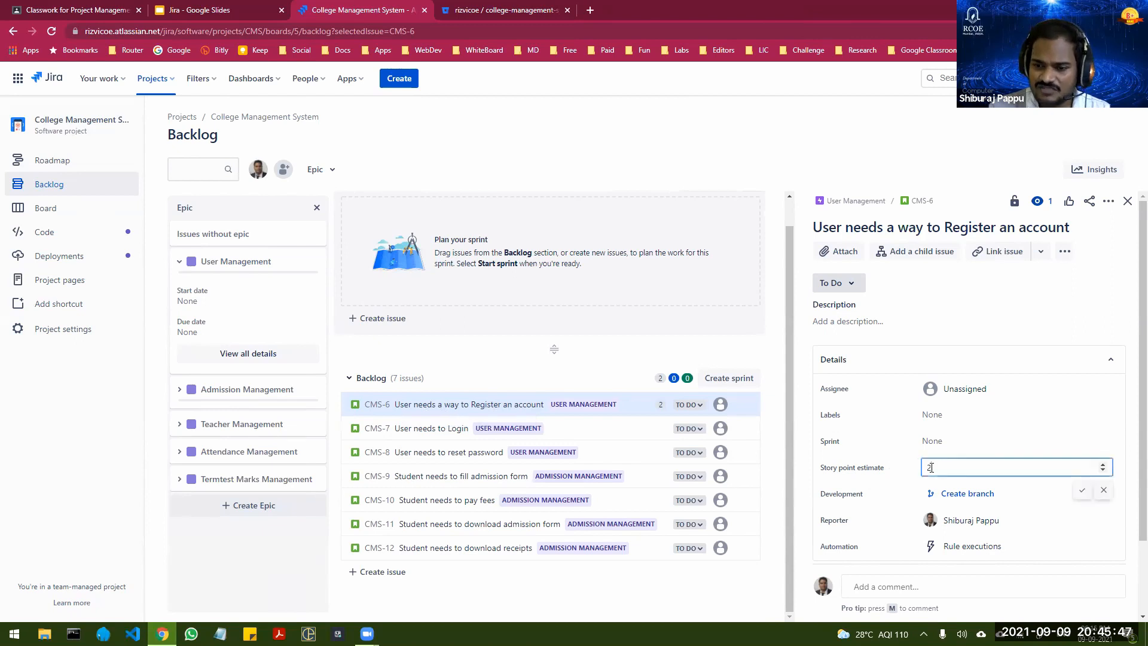
key(BackSpace)
text(1)
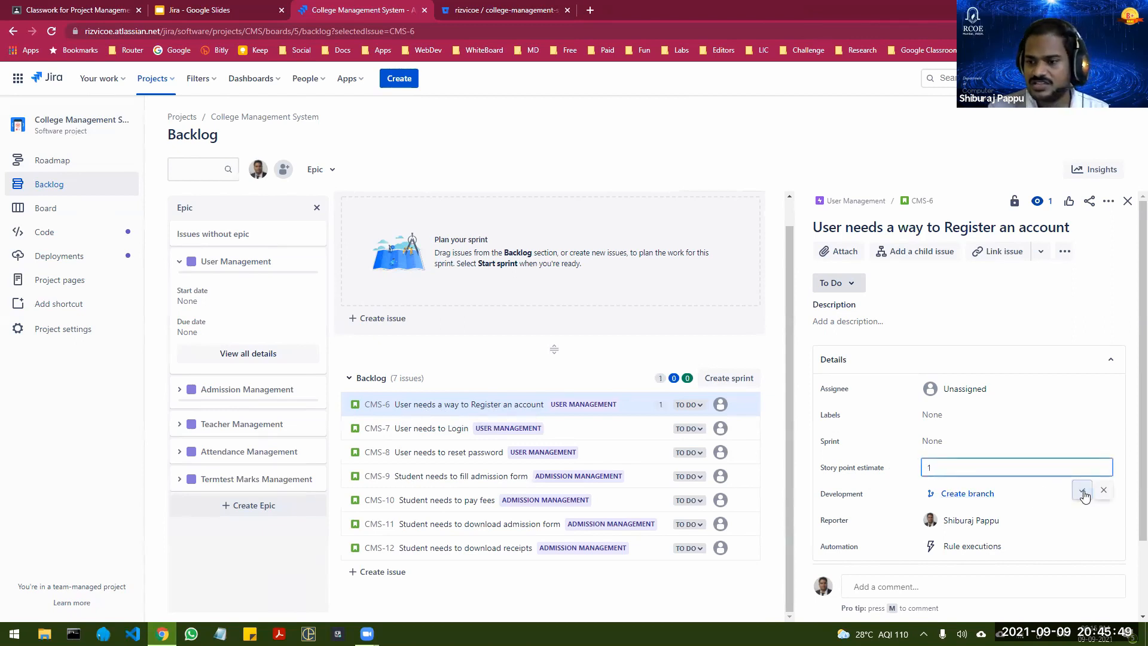
Step: Save the registration story's estimate of 1, and set the story point estimate of "User needs to Login" to 2
click(1080, 491)
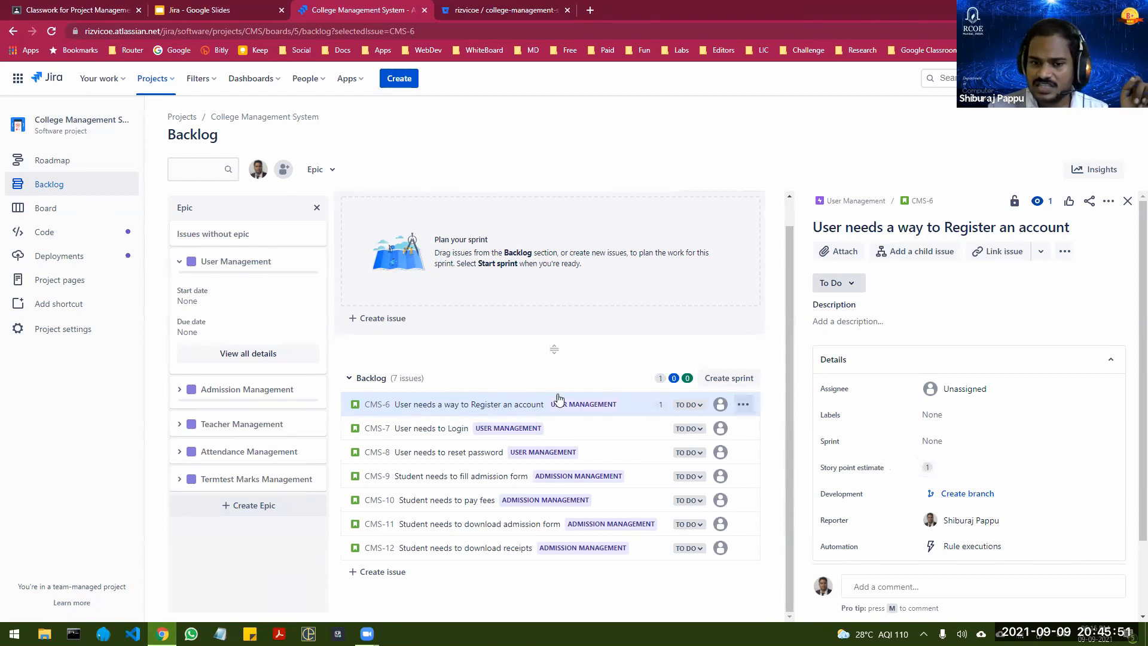
click(570, 430)
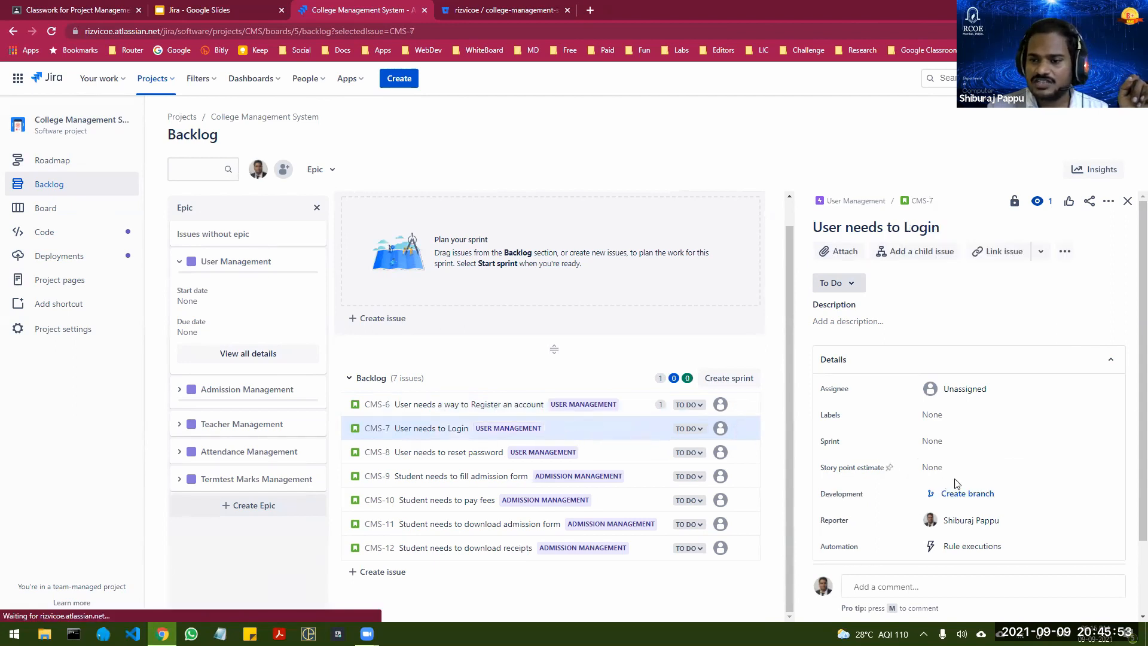
click(937, 468)
text(1)
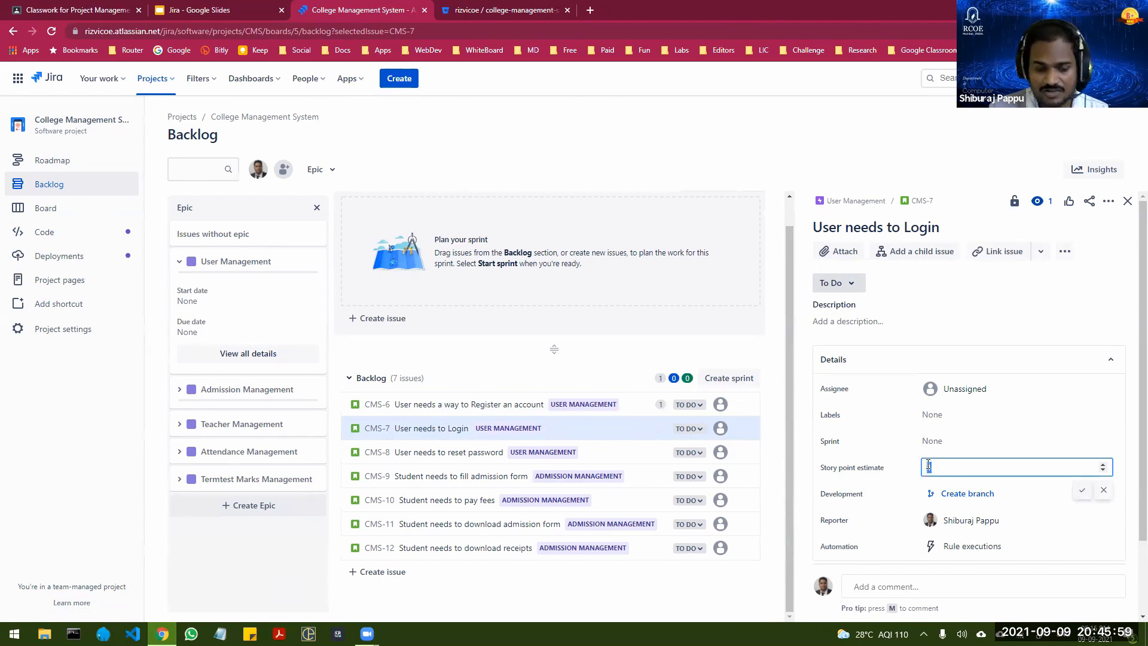
key(BackSpace)
text(2)
click(1079, 494)
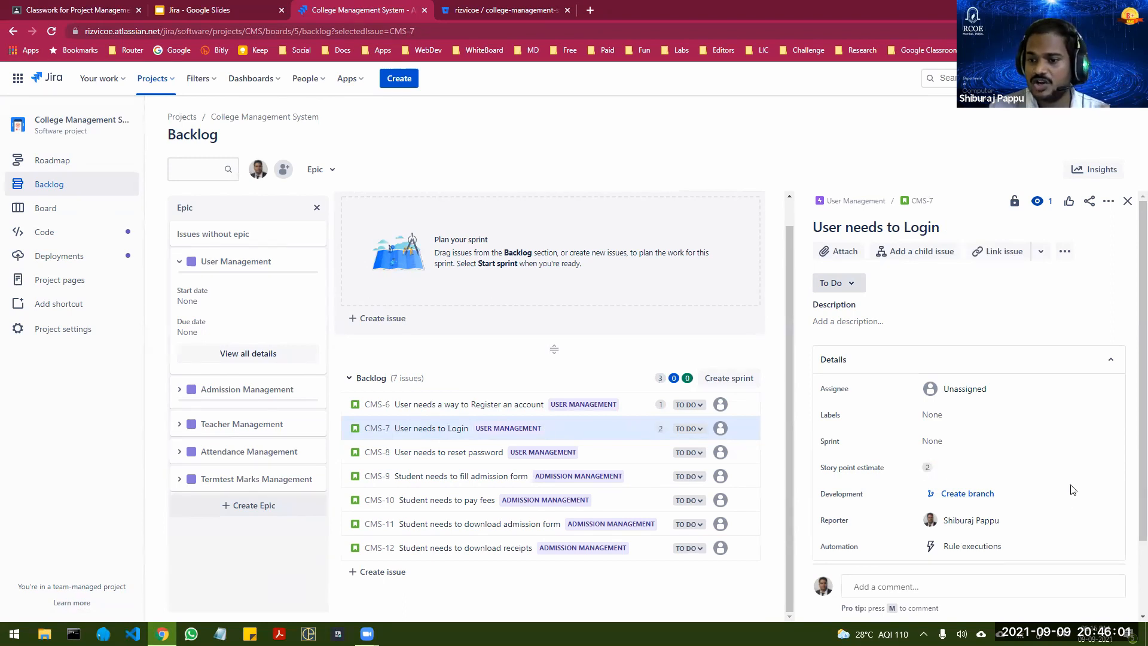
Step: Set the story point estimates of "User needs to reset password" and "Student needs to fill admission form" to 1 each
click(451, 452)
click(932, 468)
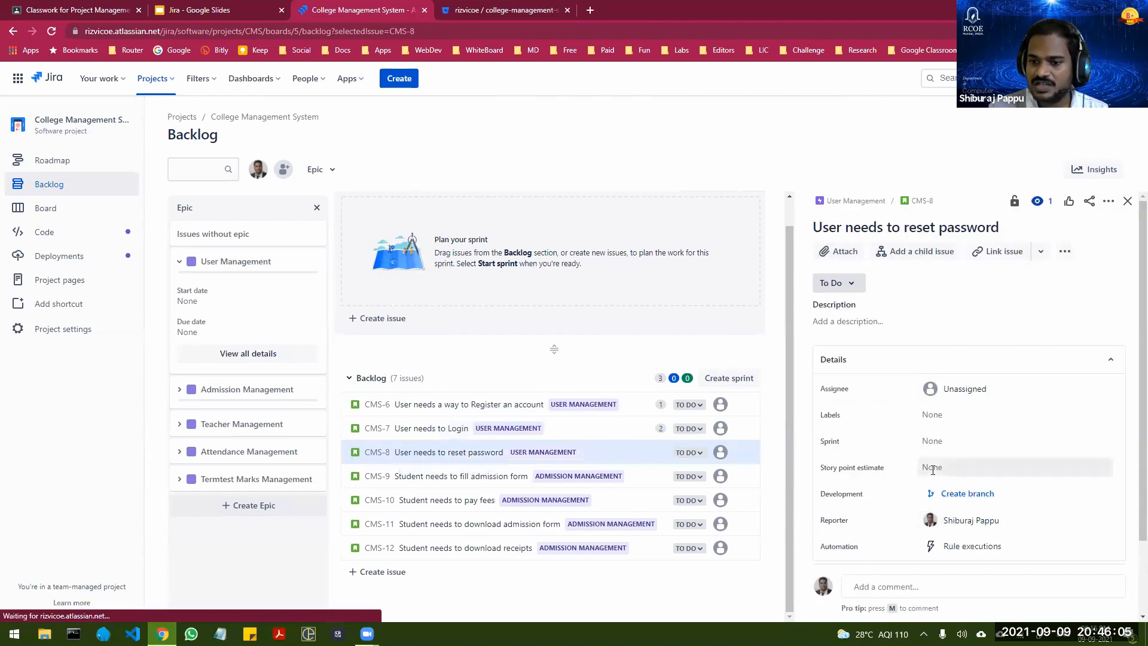
text(1)
click(1081, 494)
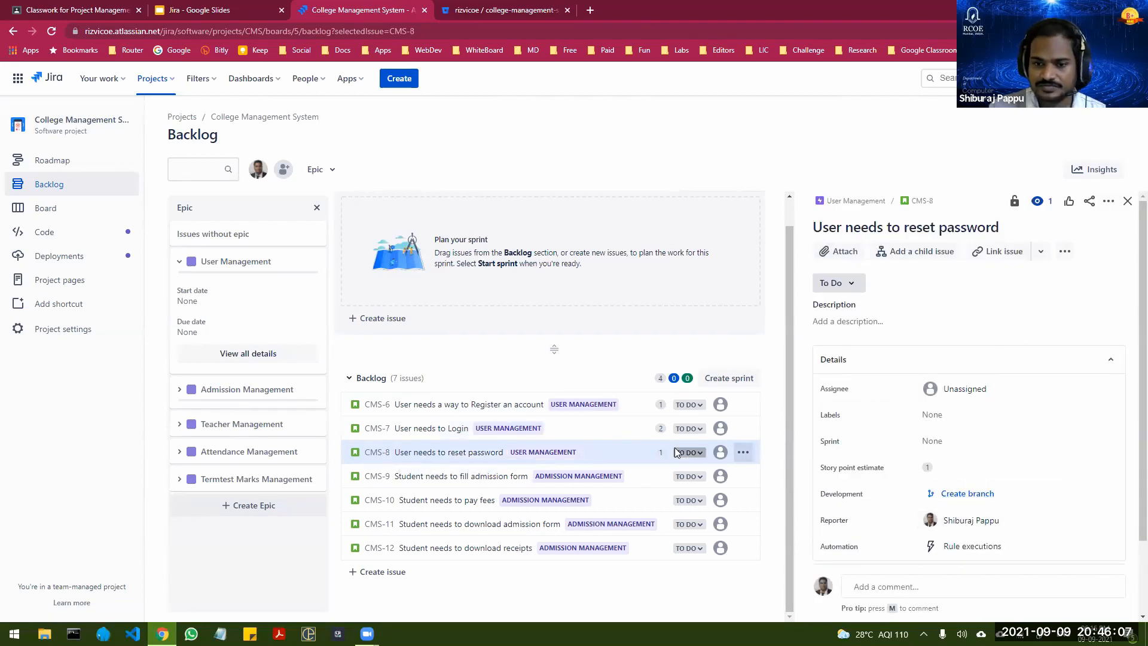
click(461, 475)
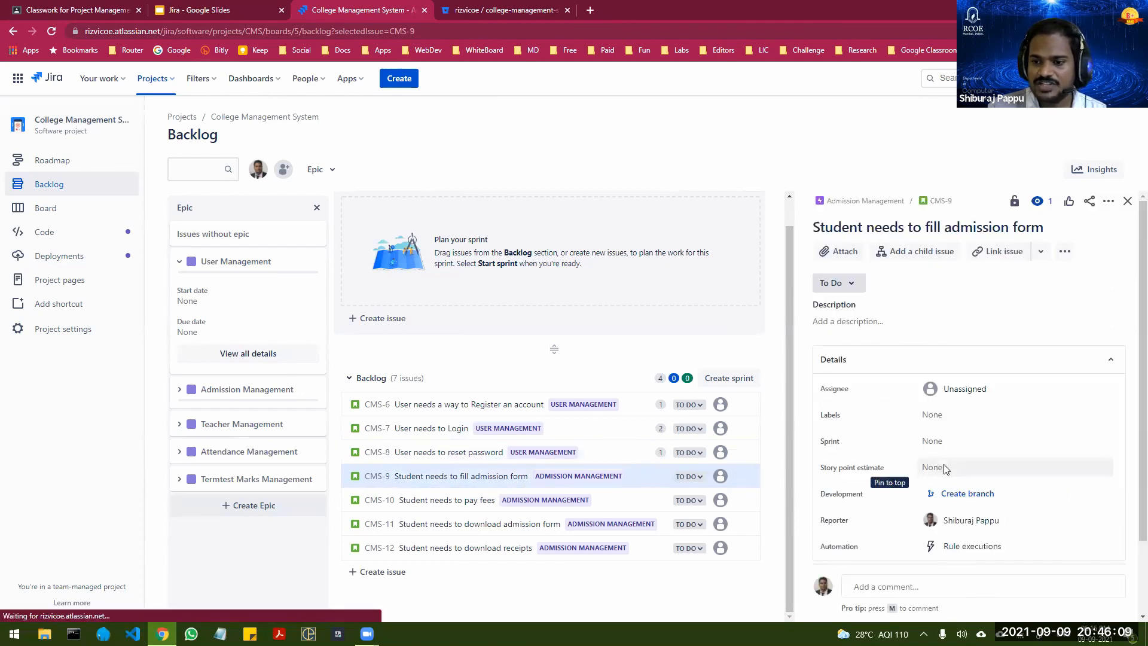
click(938, 468)
text(1)
click(1082, 491)
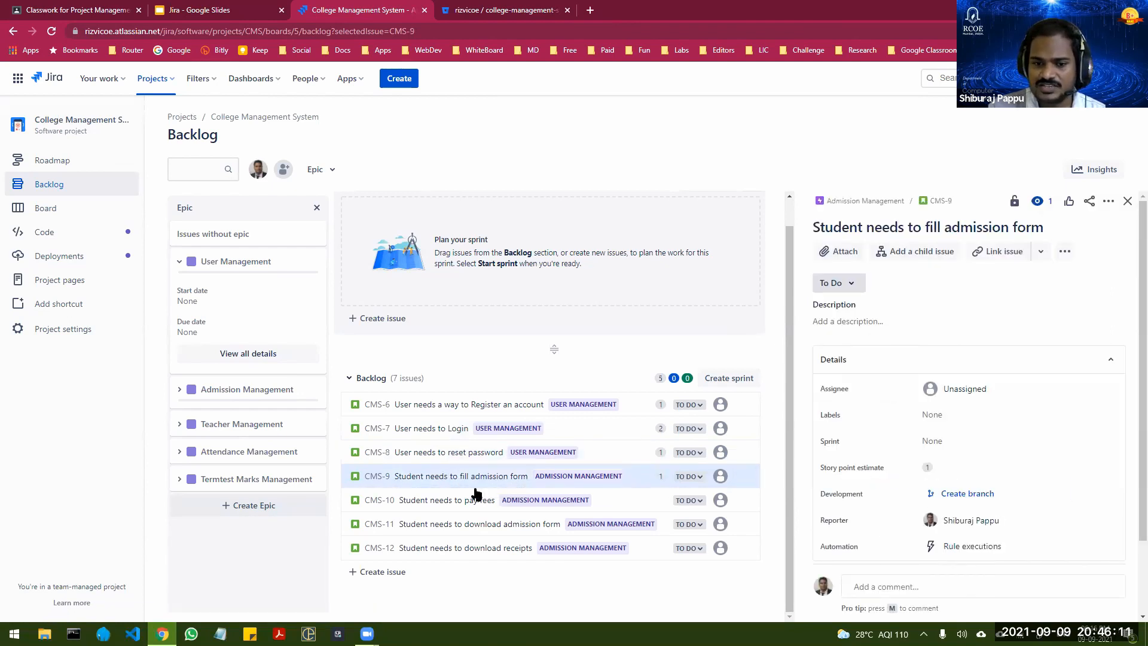
Step: Set the story point estimate of "Student needs to pay fees" to 3
click(435, 500)
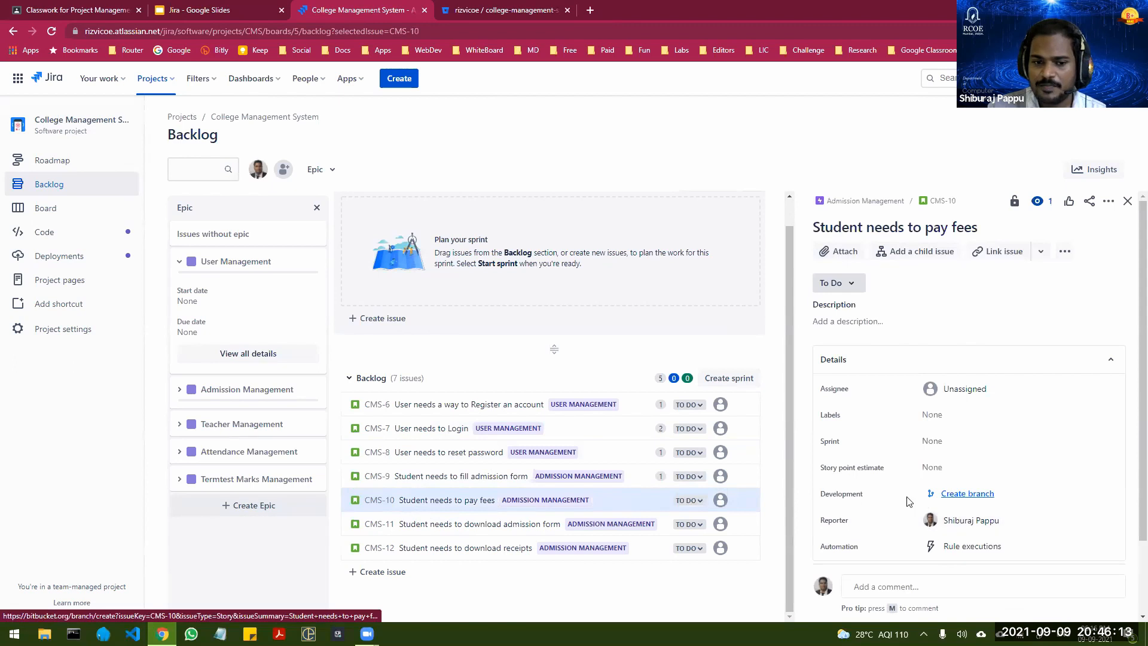
click(930, 468)
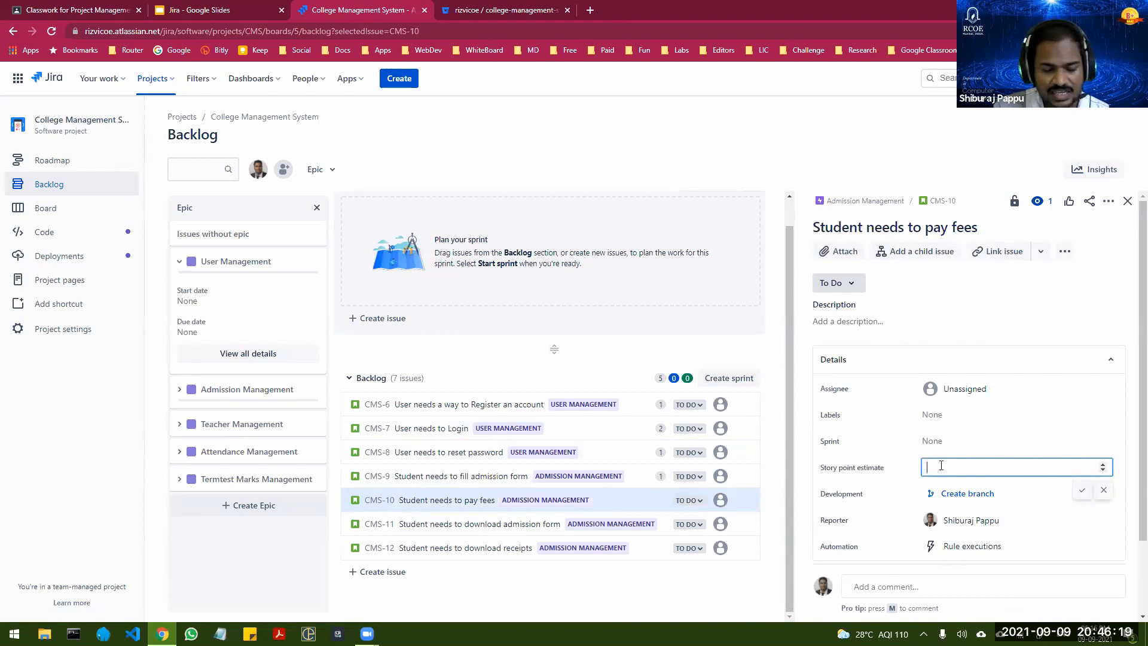
text(3)
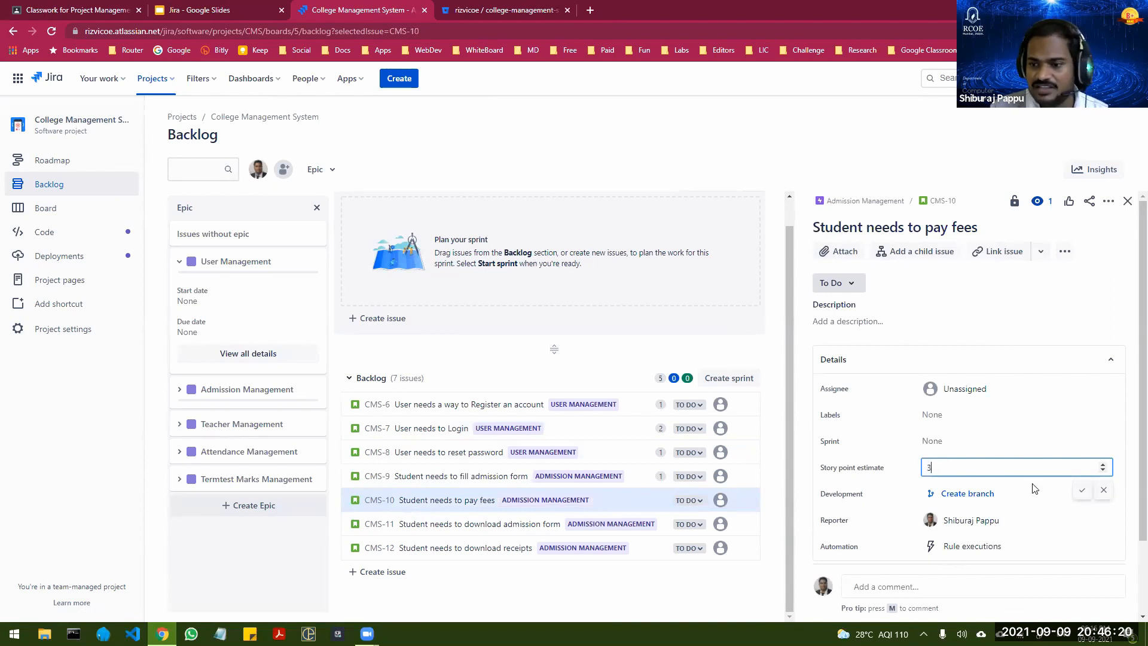
click(1082, 489)
Step: Set the story point estimates of "Student needs to download admission form" and "Student needs to download receipts" to 1 each
click(463, 524)
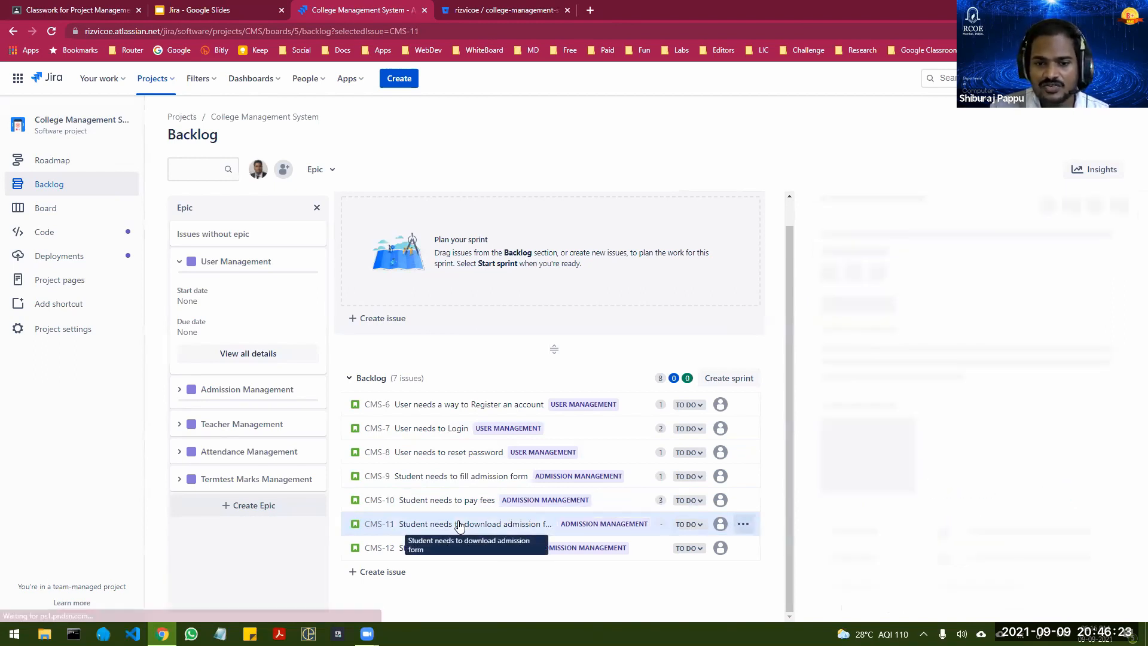
click(932, 467)
text(1)
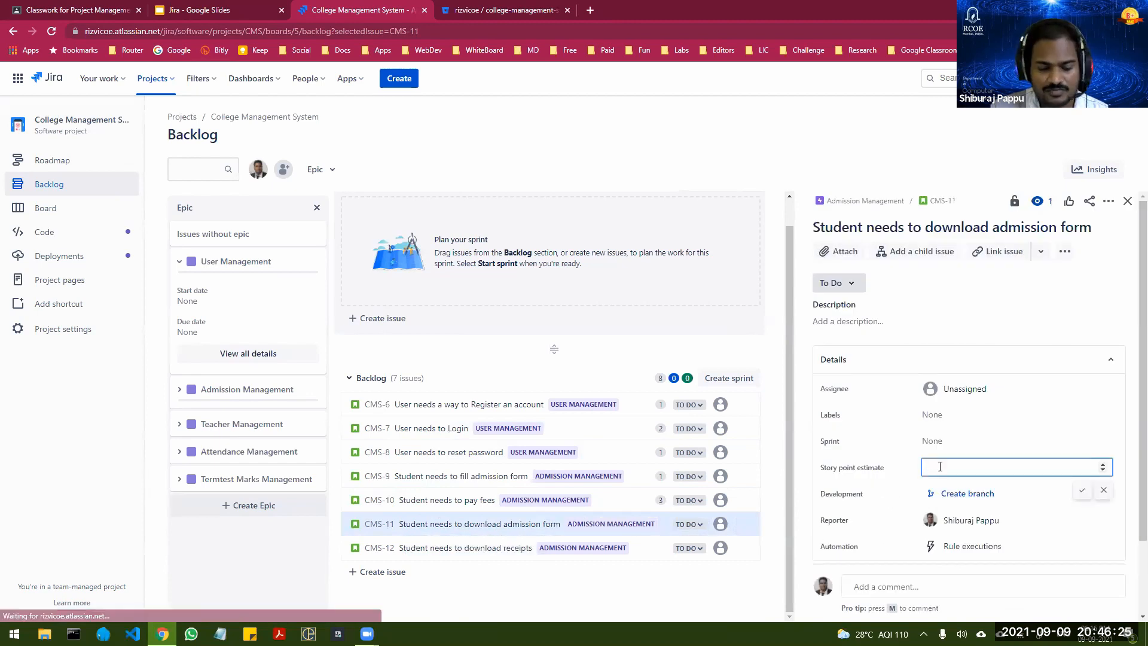
click(1081, 491)
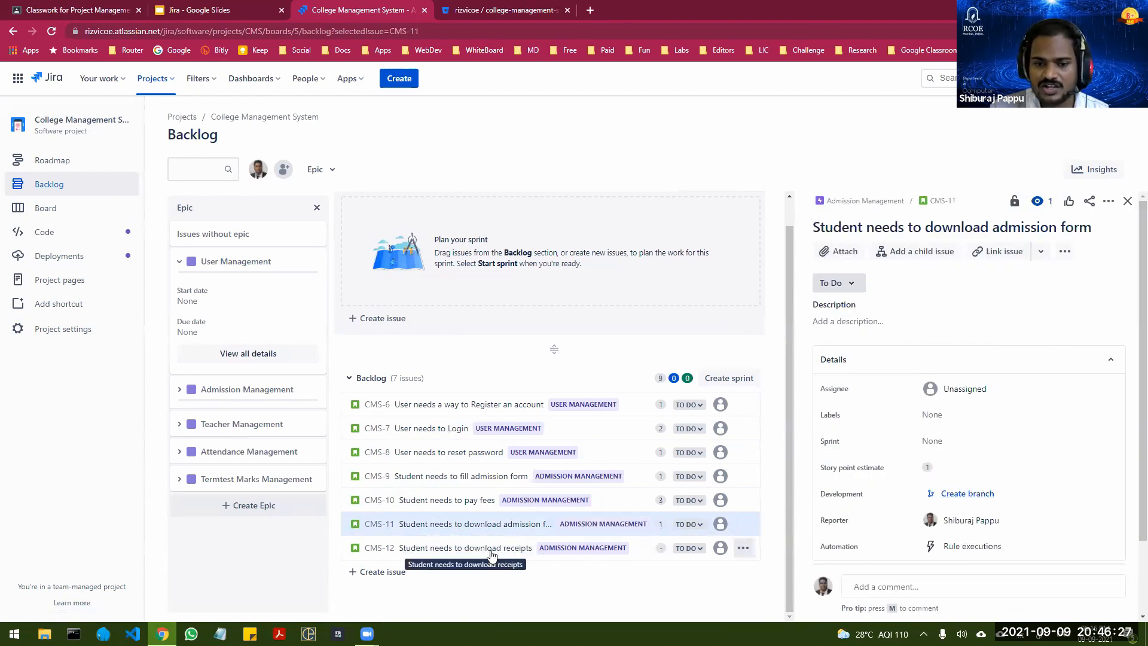
click(525, 549)
click(927, 469)
text(1)
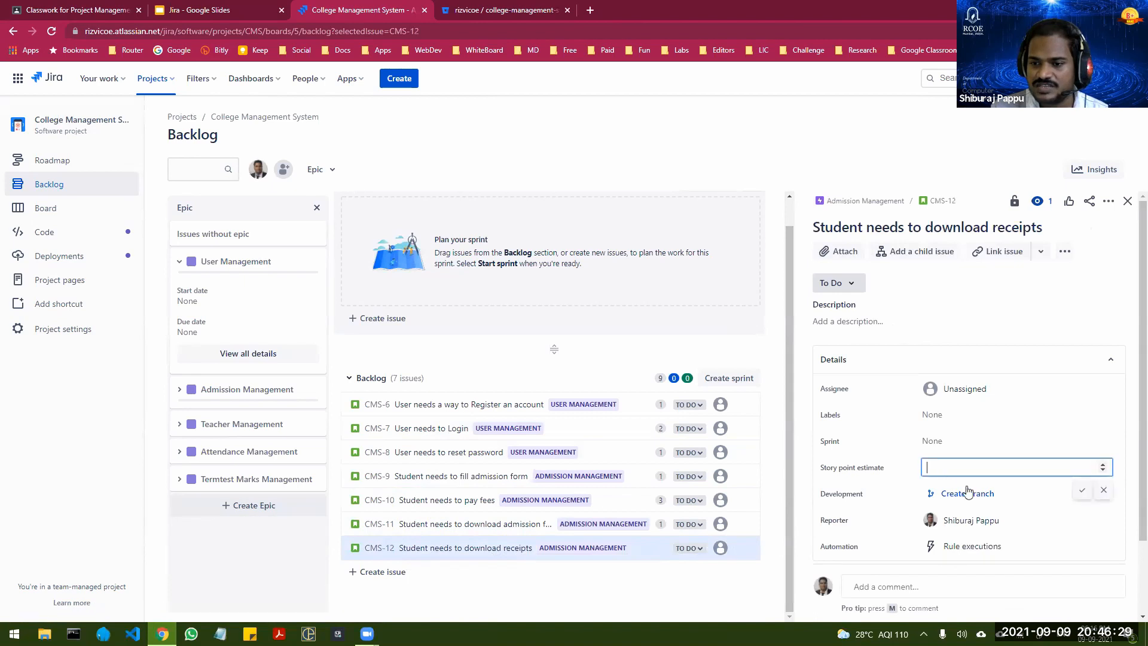
click(1082, 490)
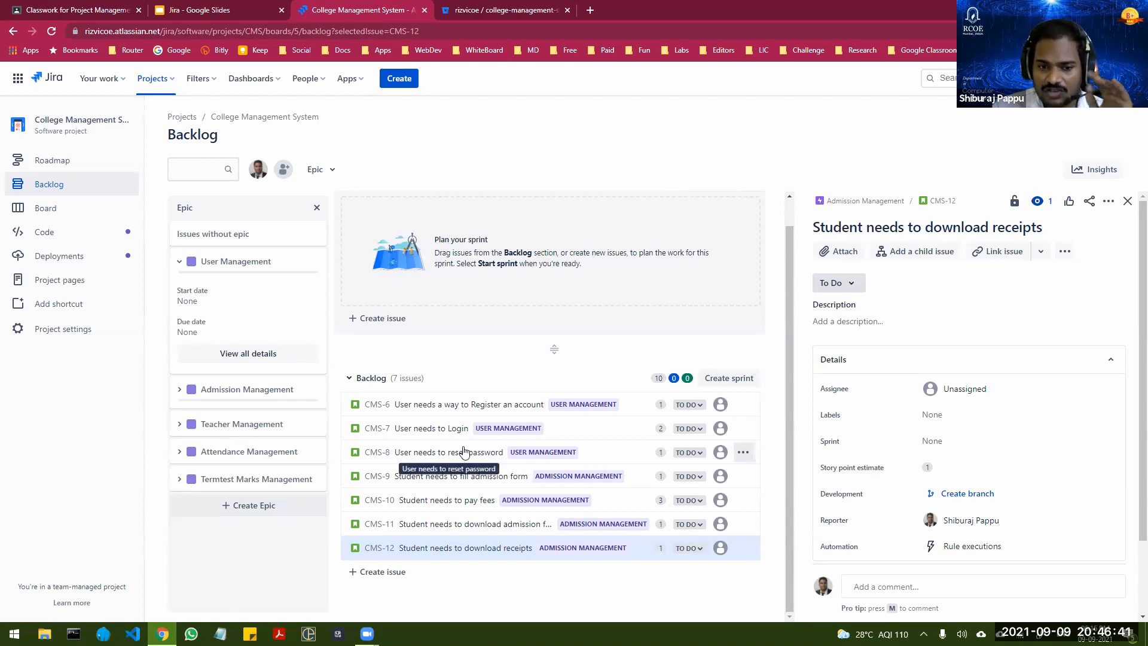
Step: Start the description of "User needs a way to Register an account" with the line "Customer fileds" and a bulleted item "Name"
click(412, 407)
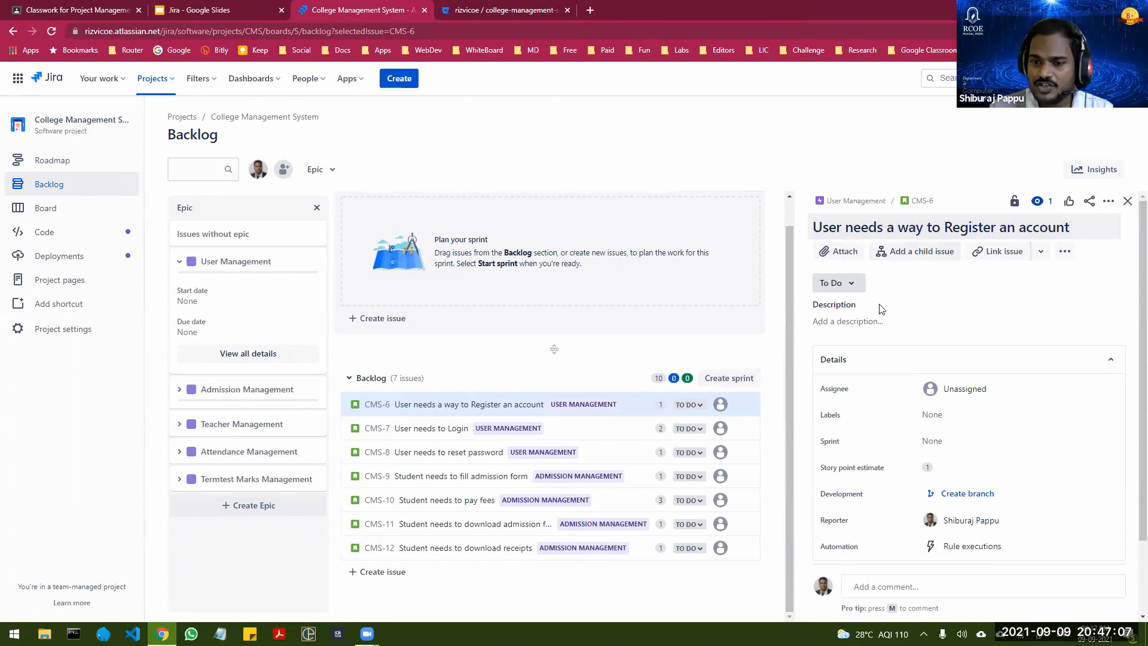
click(837, 322)
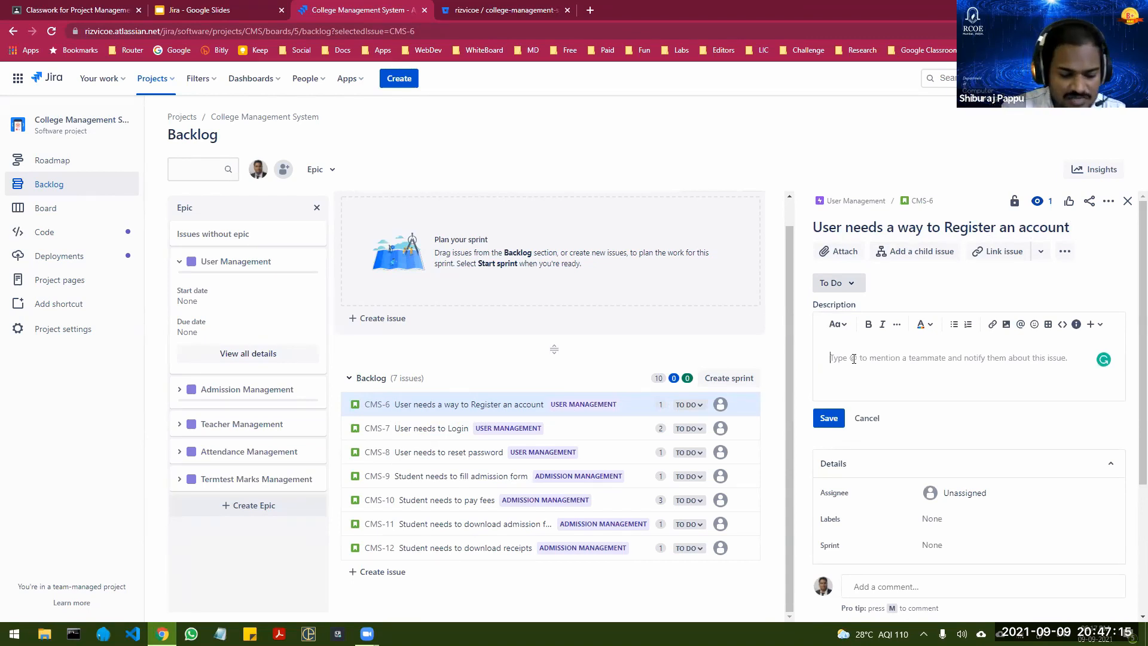
text(Customer needs)
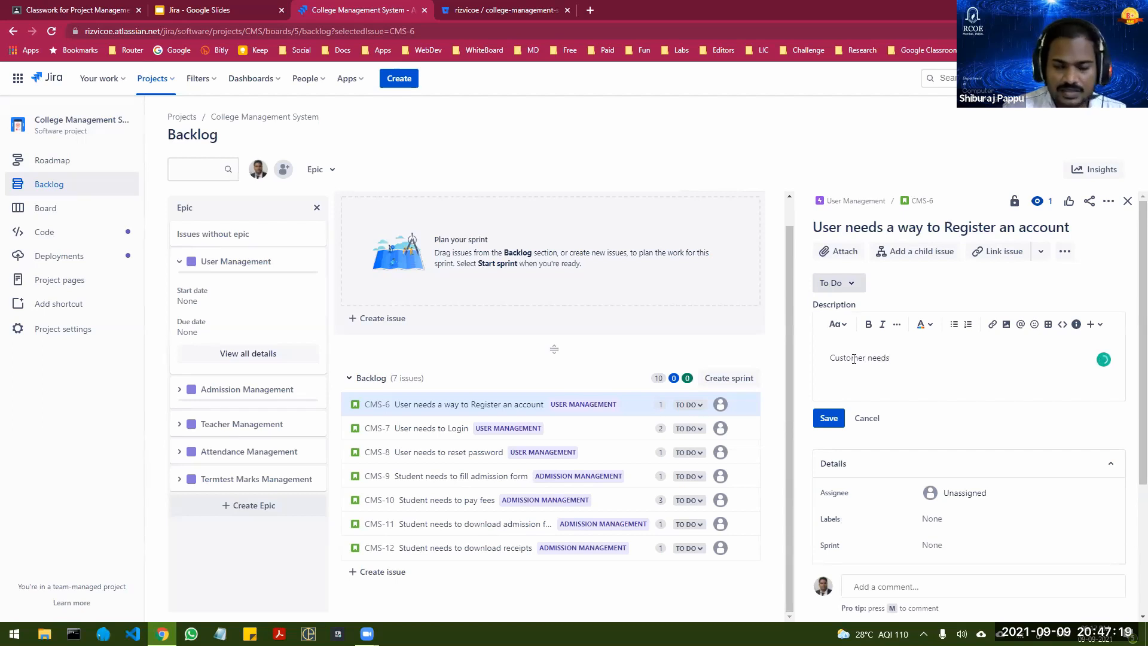
key(Return)
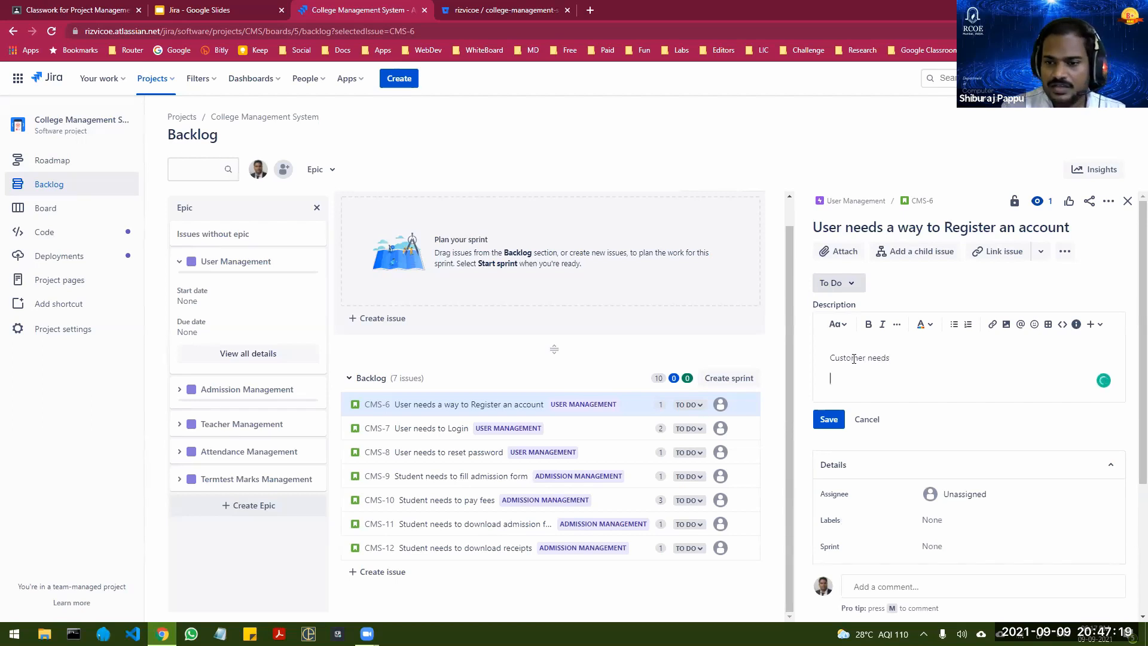
click(954, 326)
text(Name)
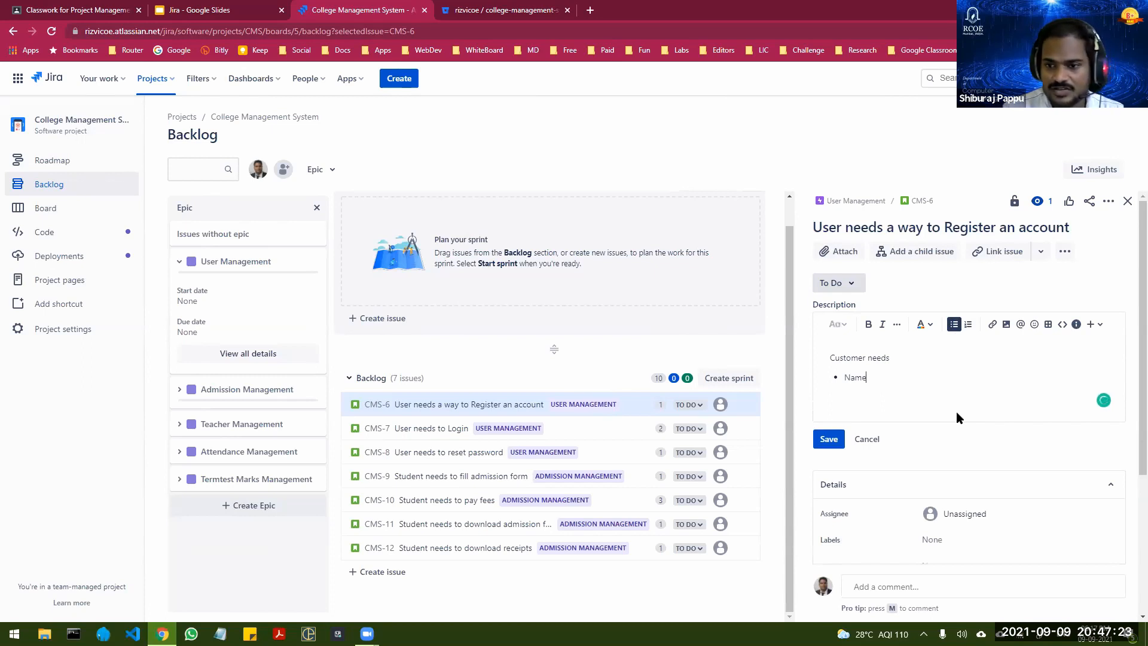
key(Up)
key(shift+End)
text(fileds)
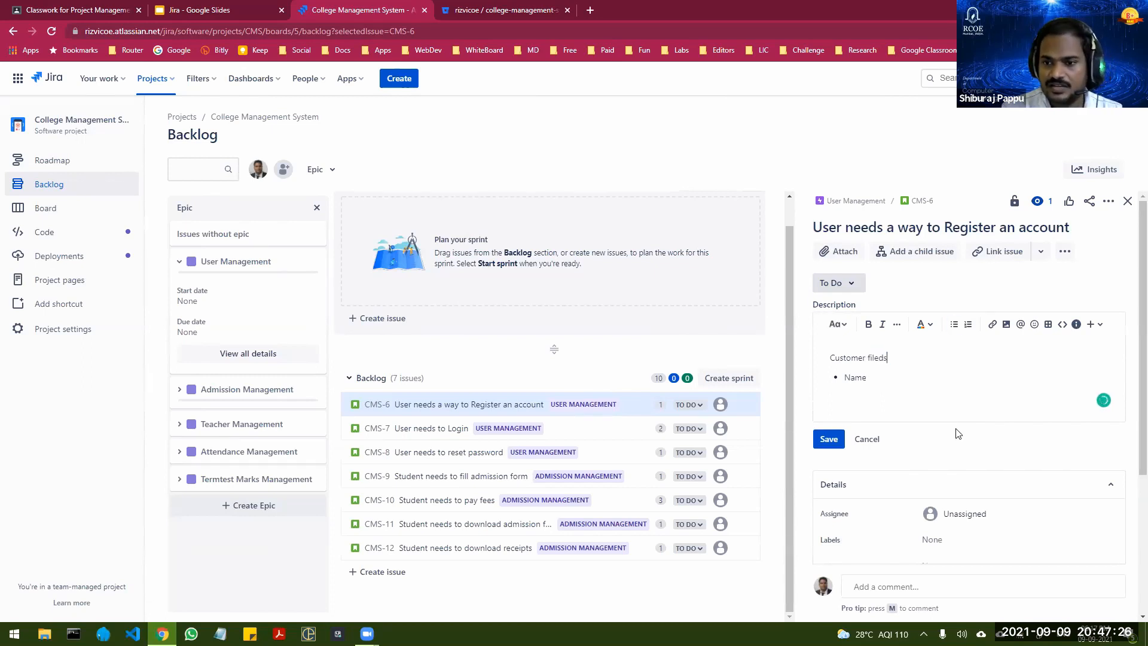
Step: Add the bullets "Email", "Password" and "Mobile" below "Name" in the registration story's description
key(Down)
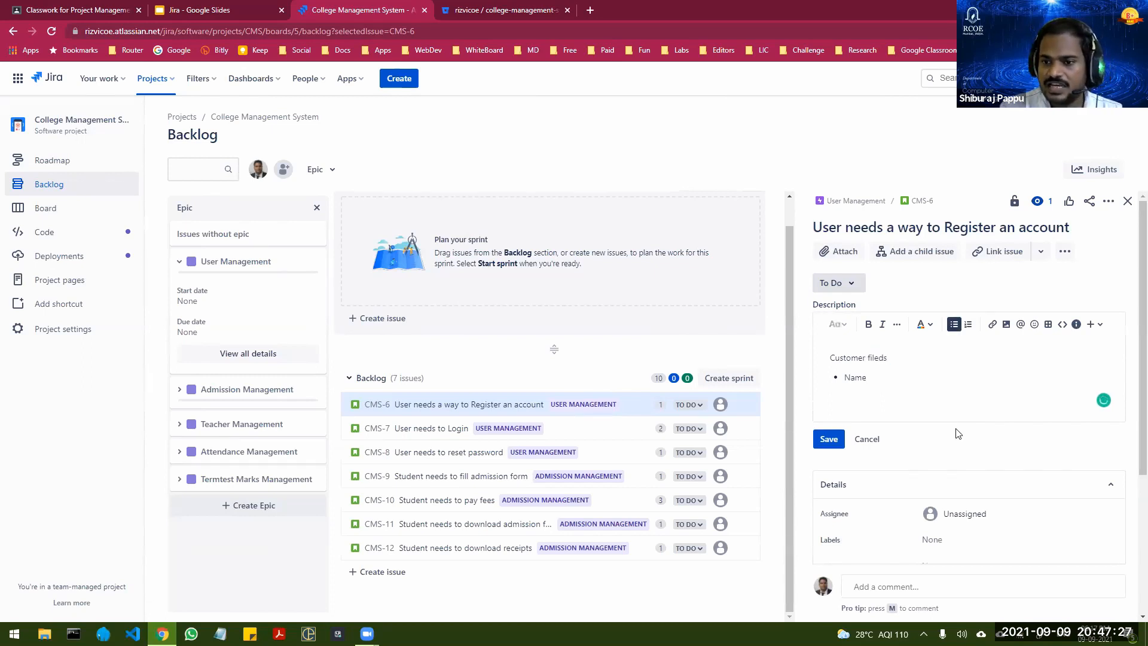
key(Return)
text(Email)
key(Return)
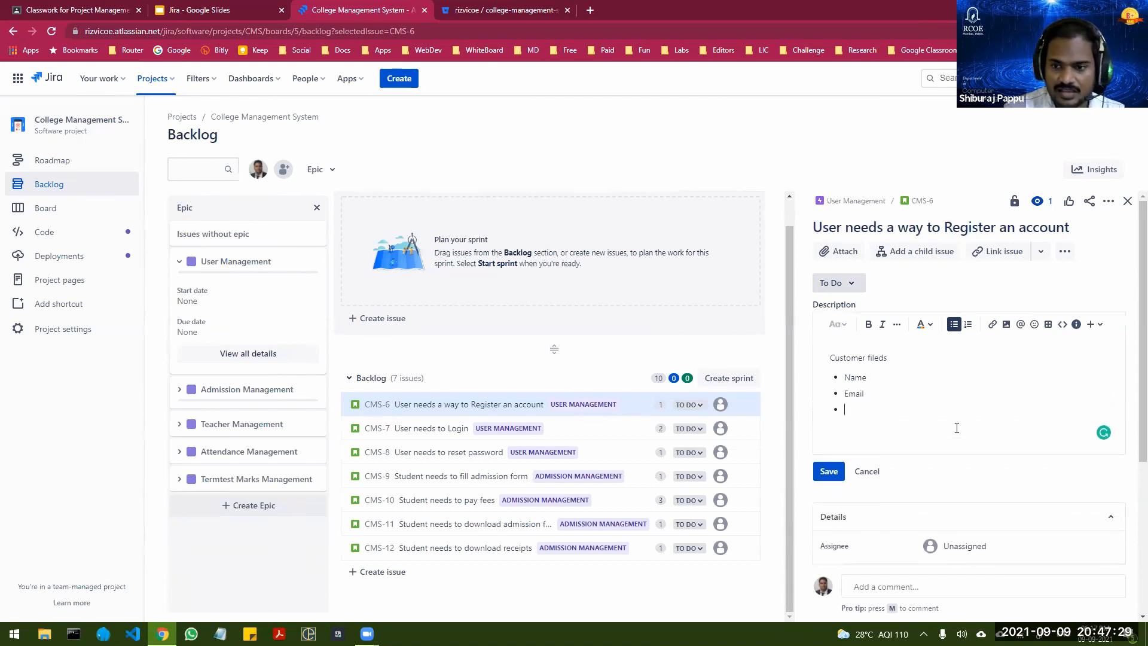
text(Password)
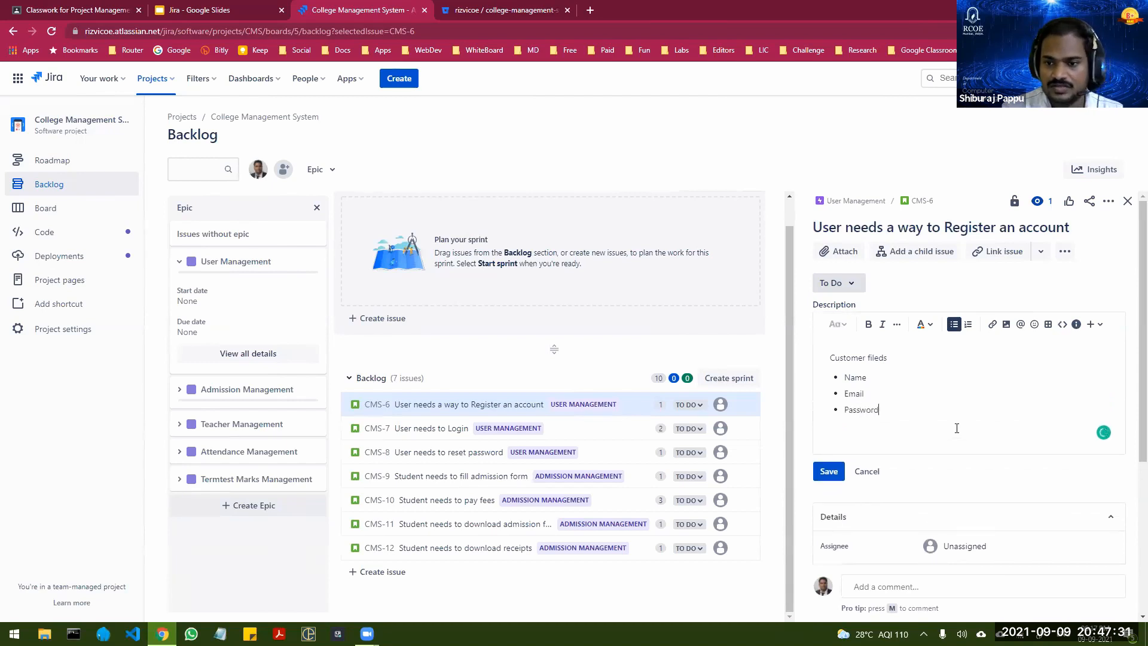
key(Return)
text(Mo)
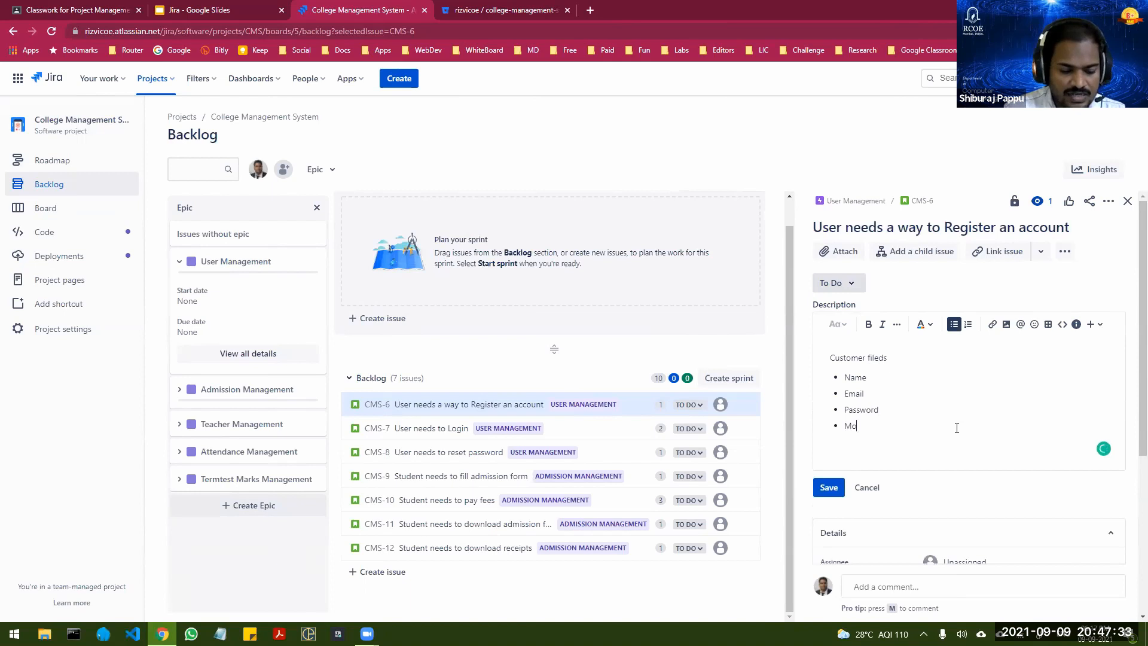
text(bile)
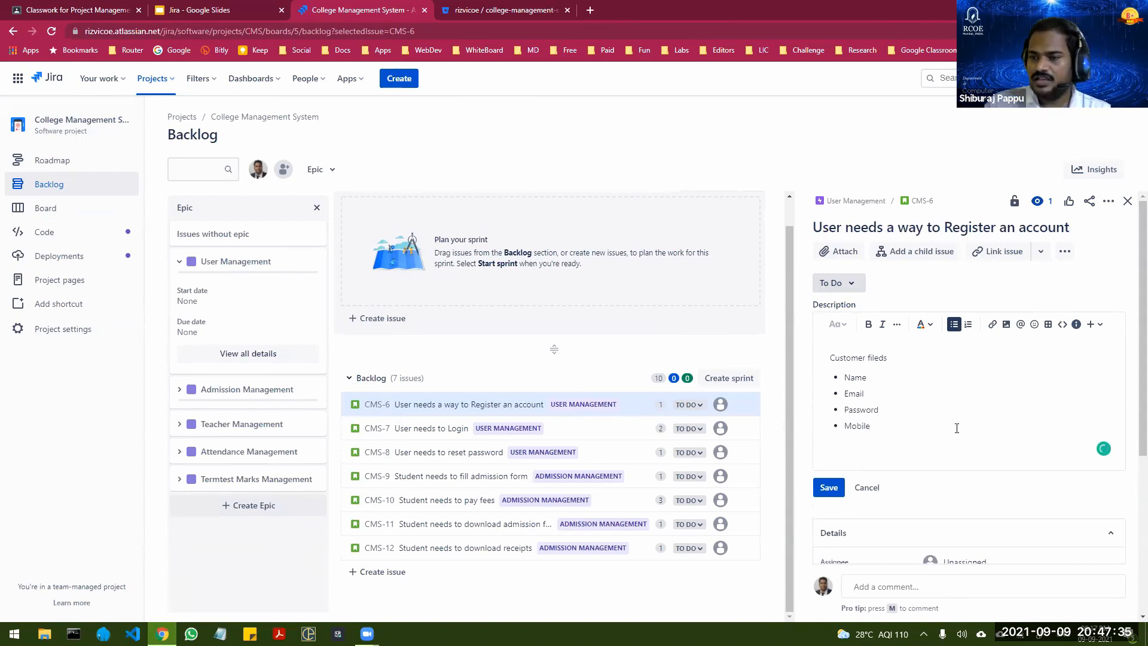
Step: End the bulleted list, add the line "Validation and Captcha required." below it and save the description
key(Return)
key(Return)
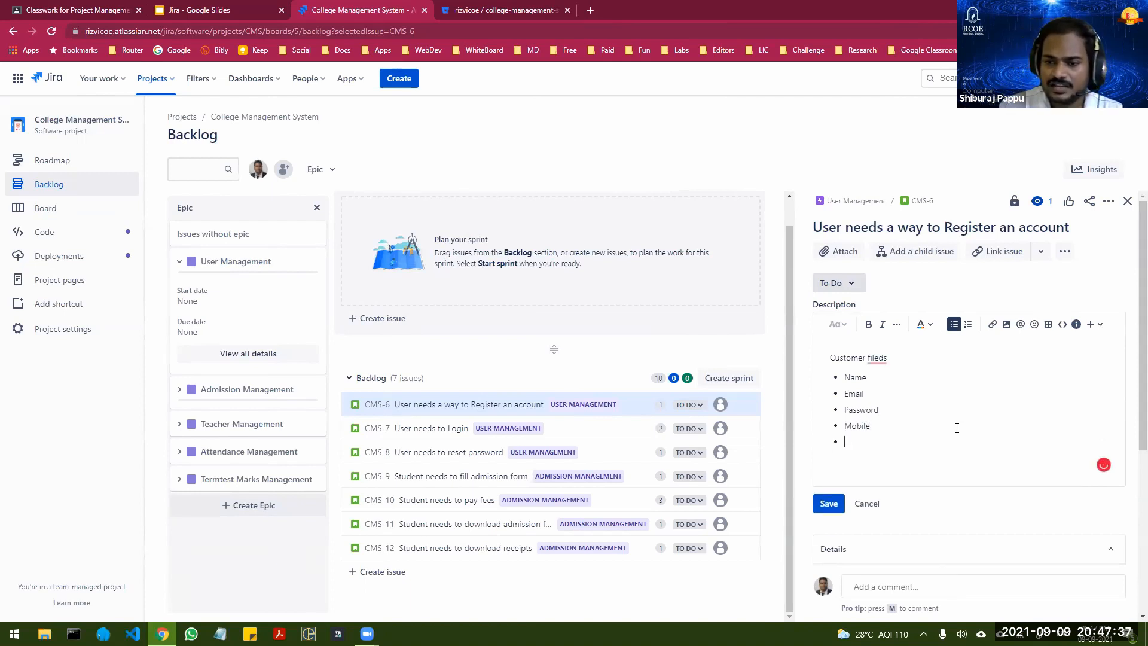
text(Validat)
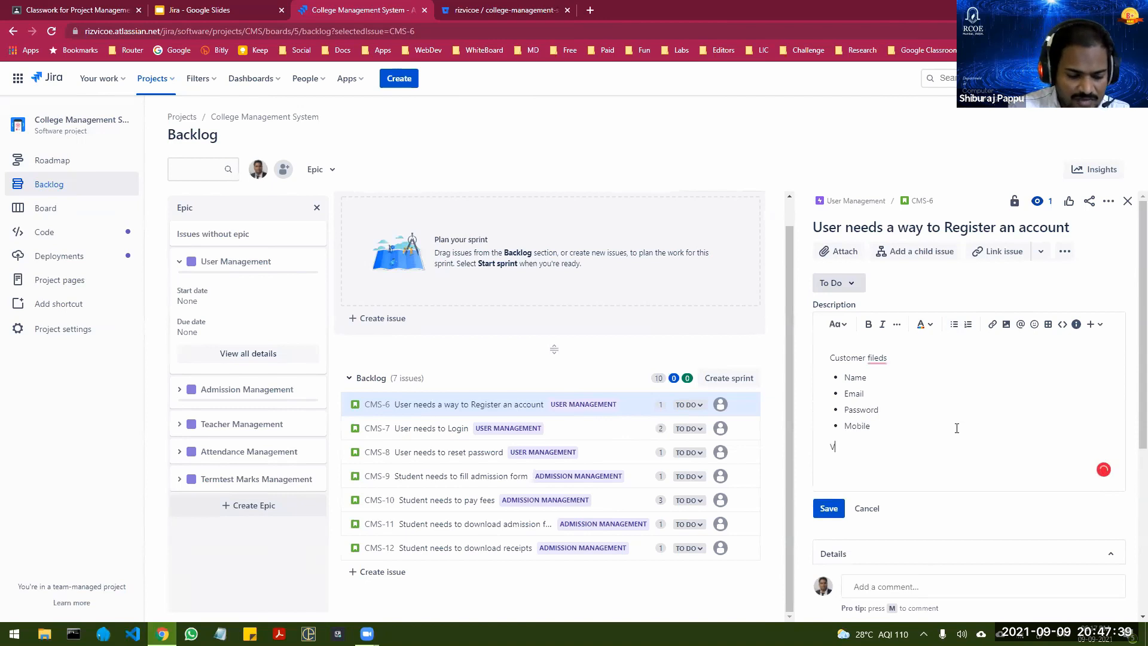
text(n )
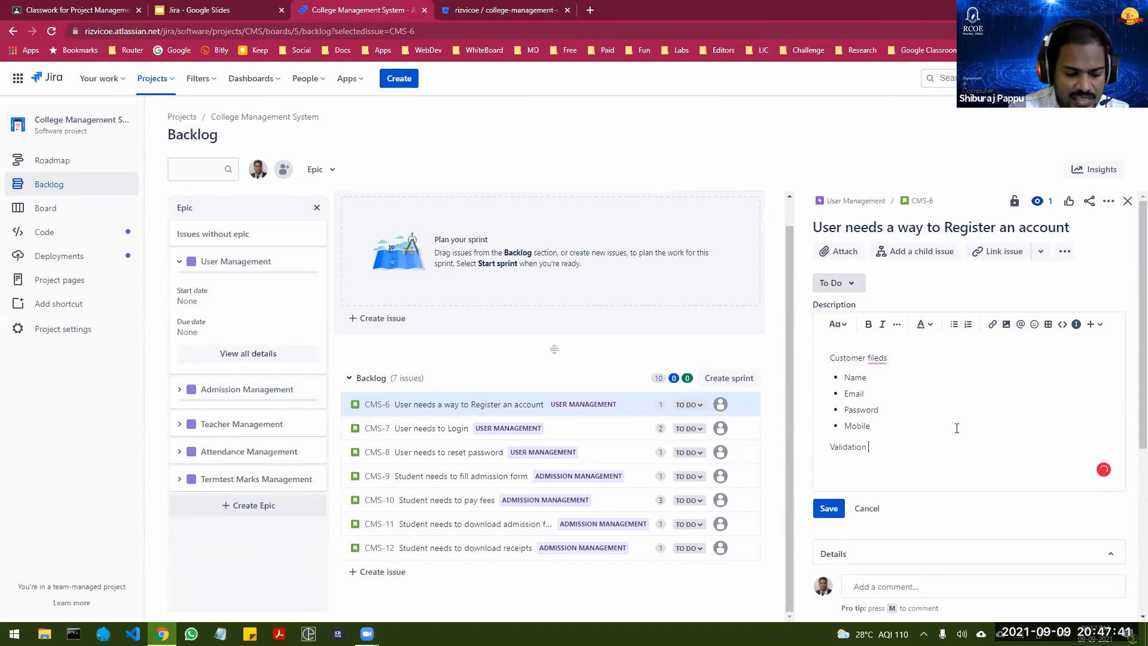
text(and Capt)
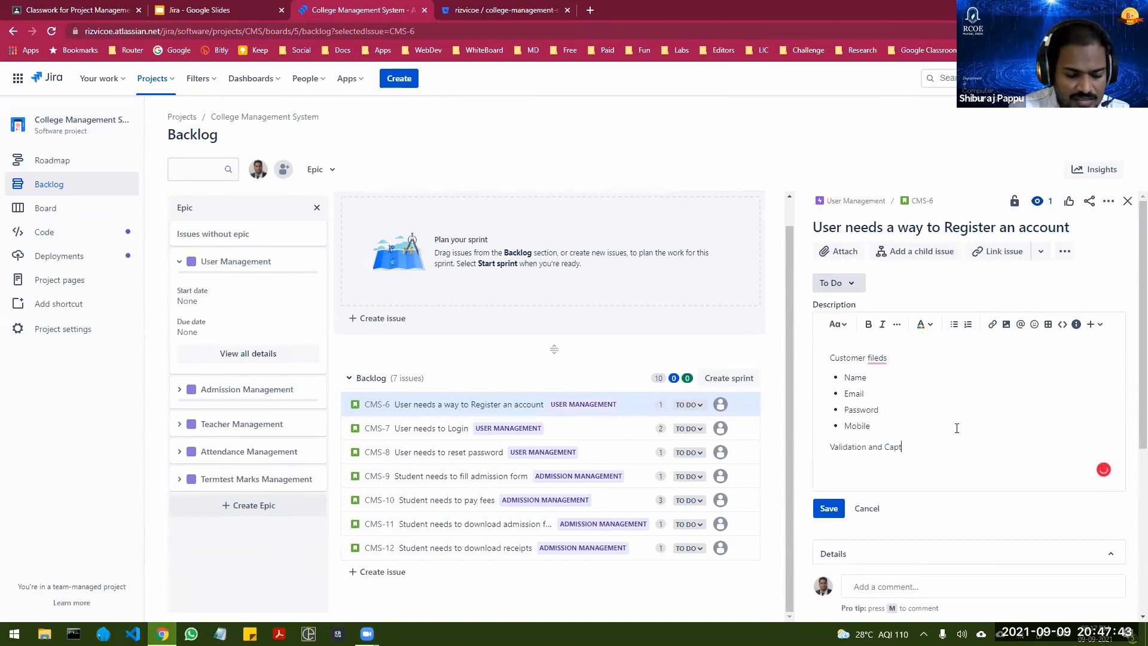
text(cha re)
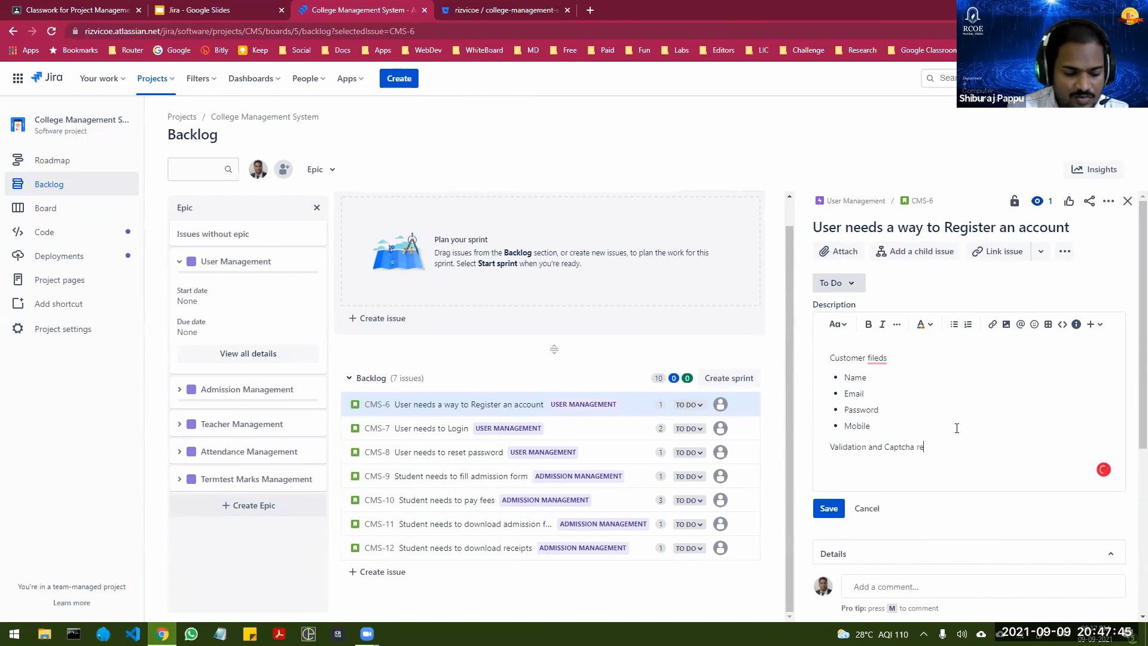
text(quired.)
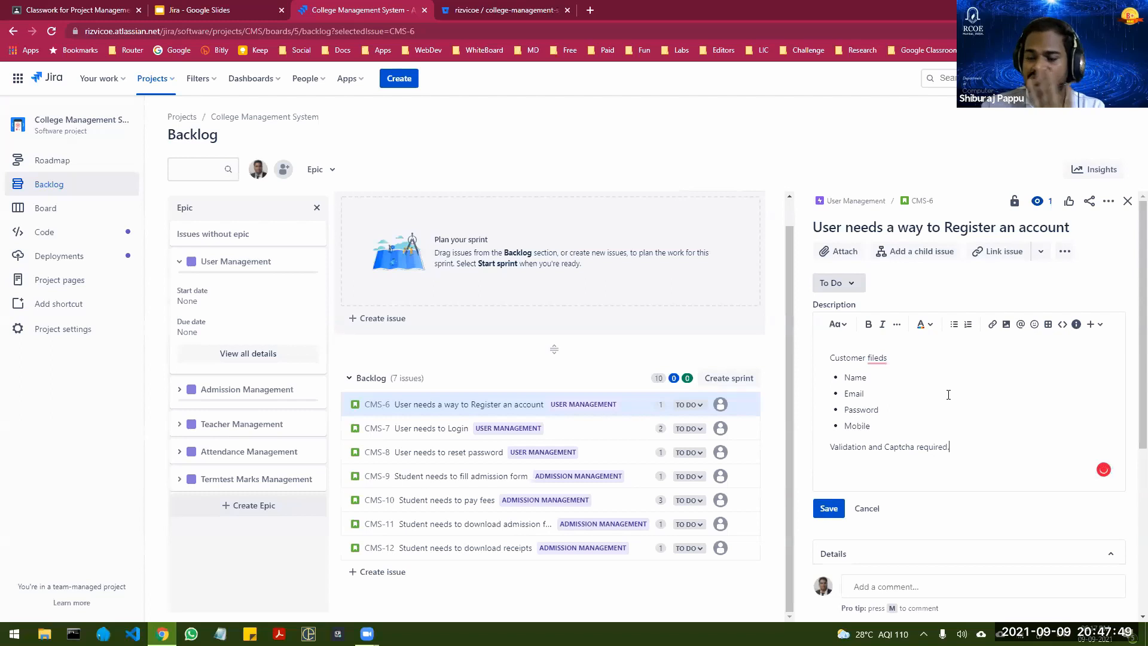
click(828, 508)
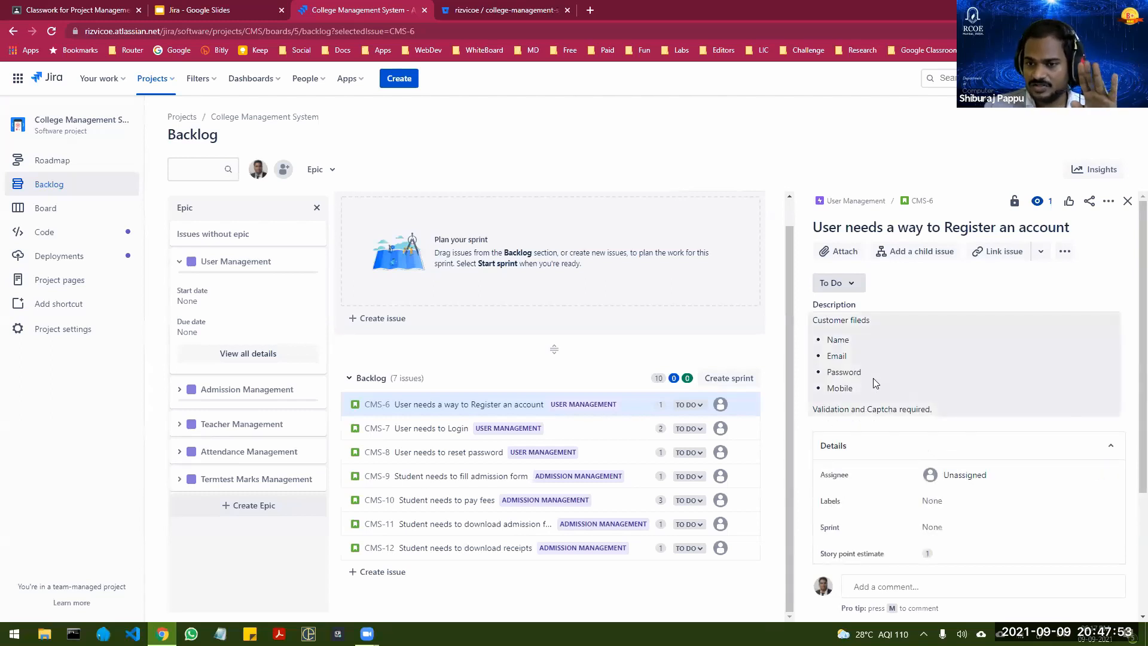
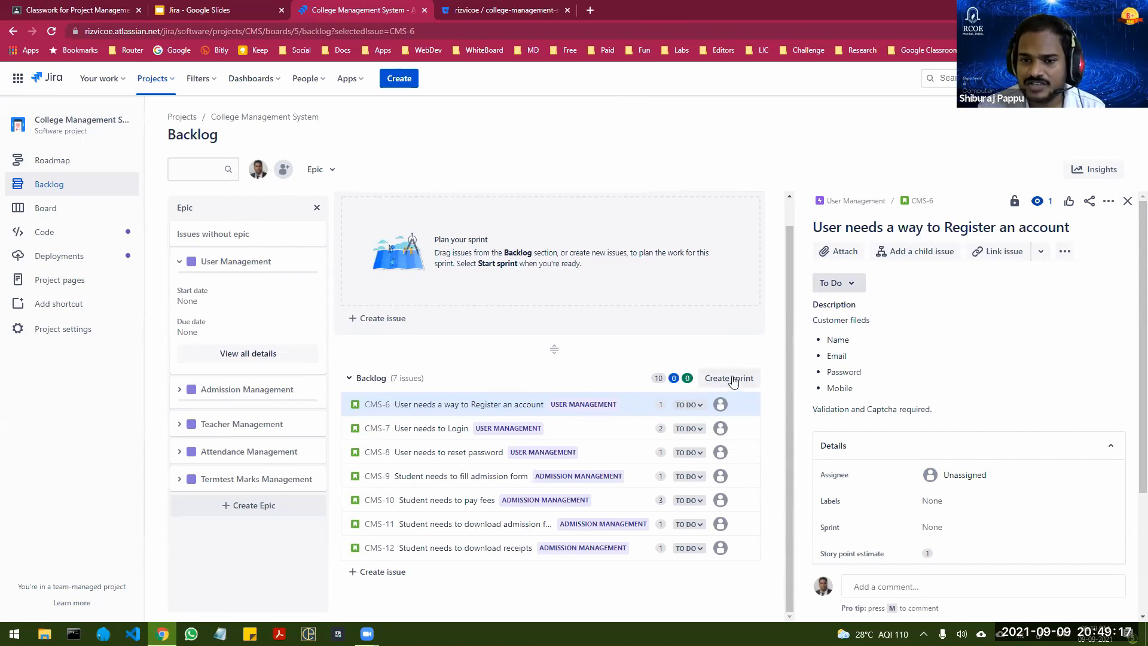
Step: Create a second sprint above the backlog, dismiss its dates tip and delete the sprint again
click(734, 379)
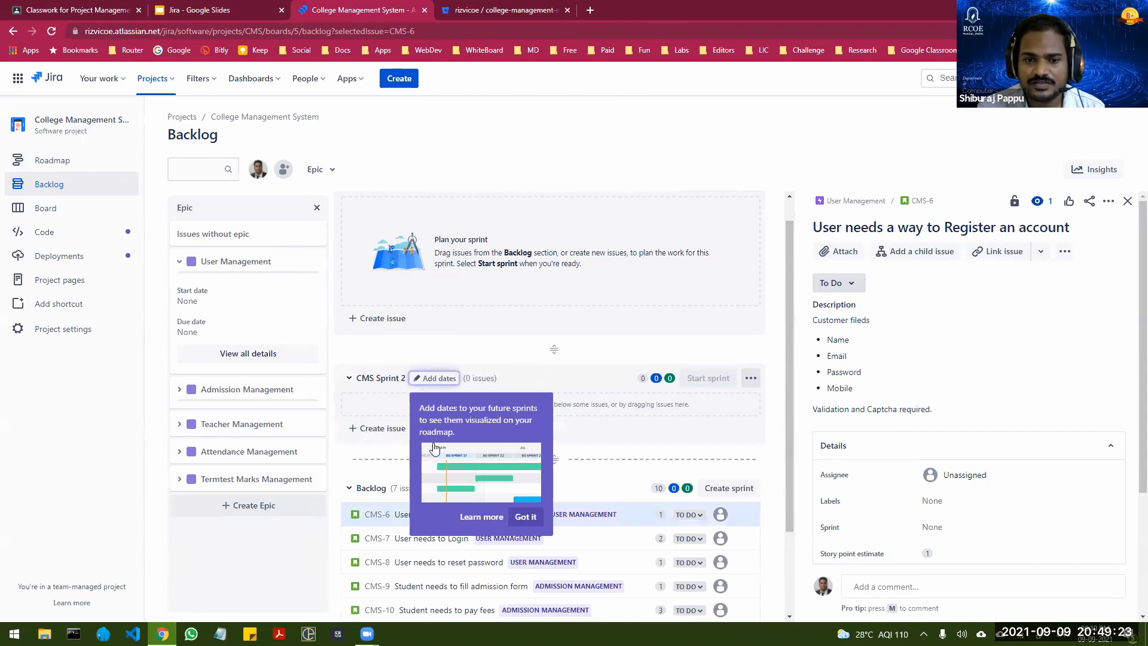
click(522, 516)
scroll(422, 422, down, 2)
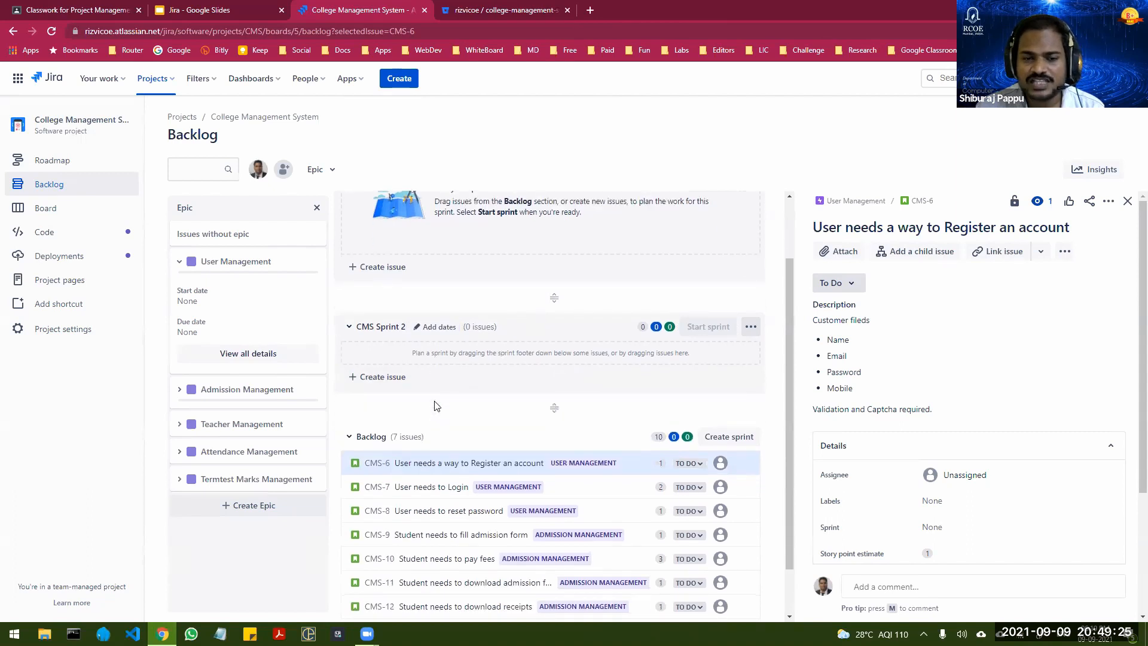
scroll(413, 334, up, 3)
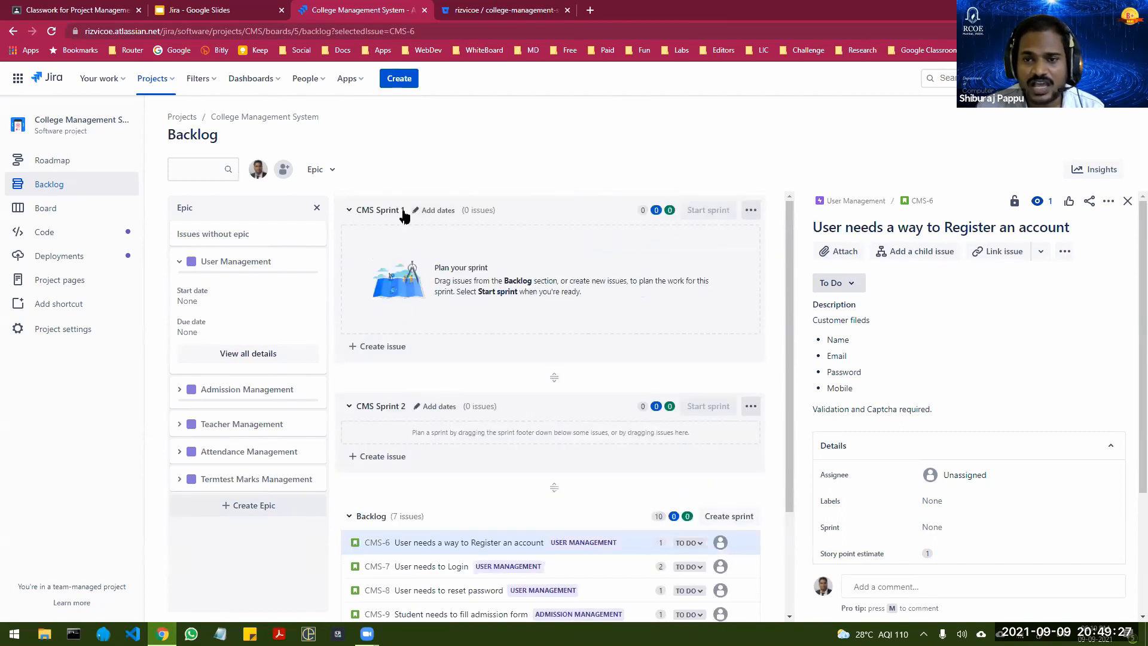
click(750, 405)
click(720, 471)
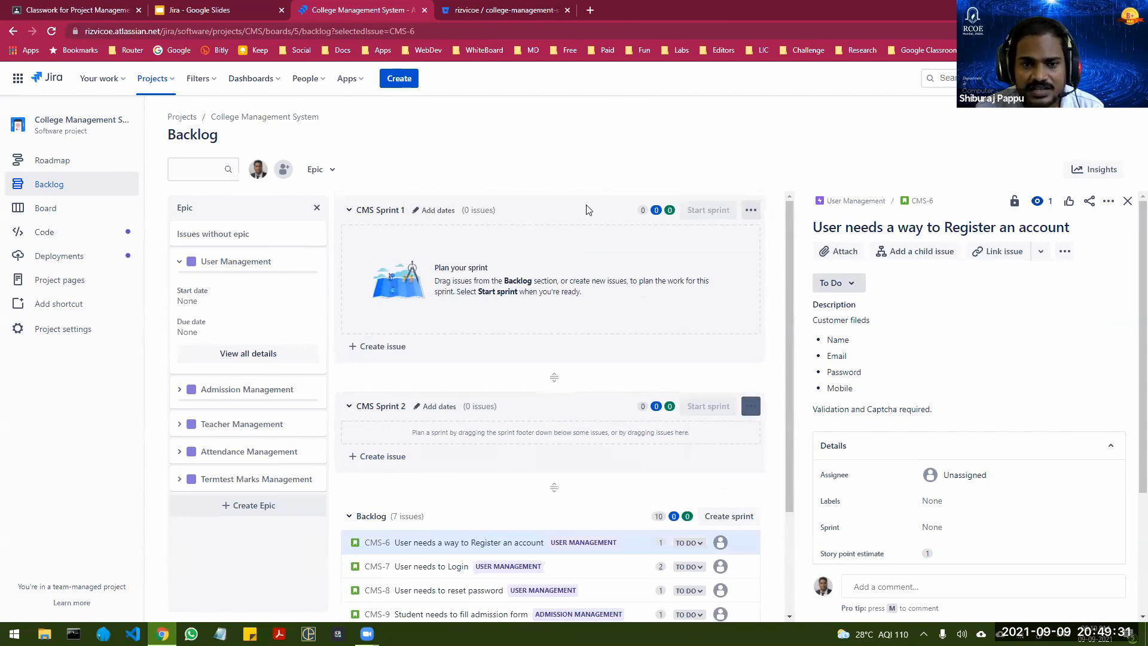
click(612, 180)
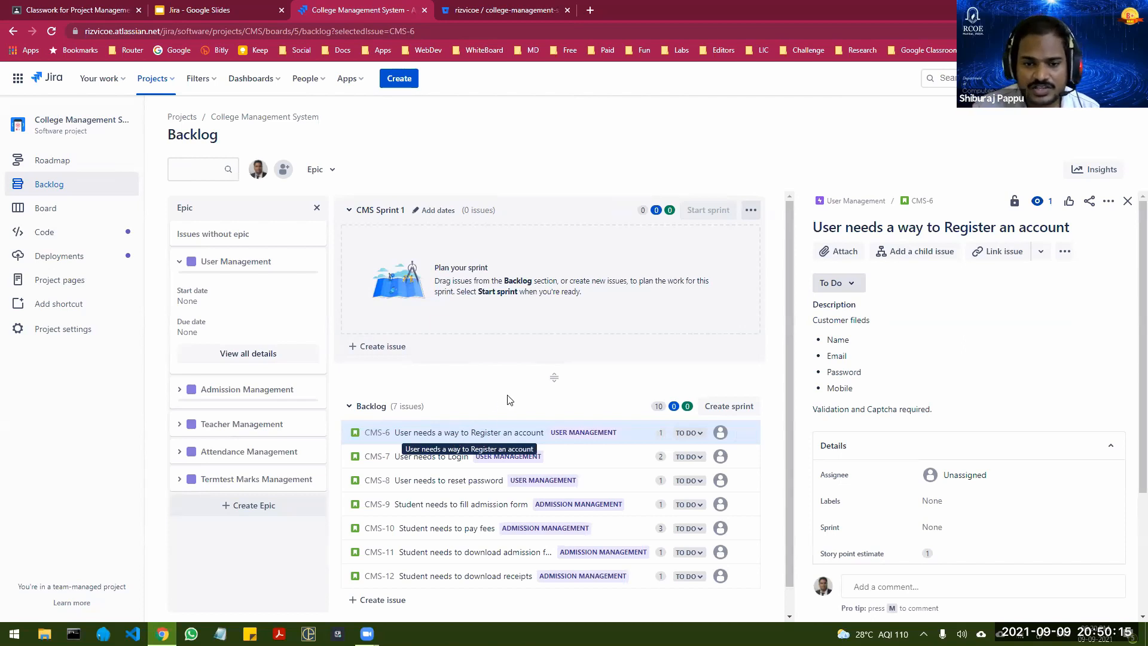
Step: Move "User needs a way to Register an account" and "User needs to Login" from the backlog into CMS Sprint 1 and view the board
drag(486, 438, 484, 258)
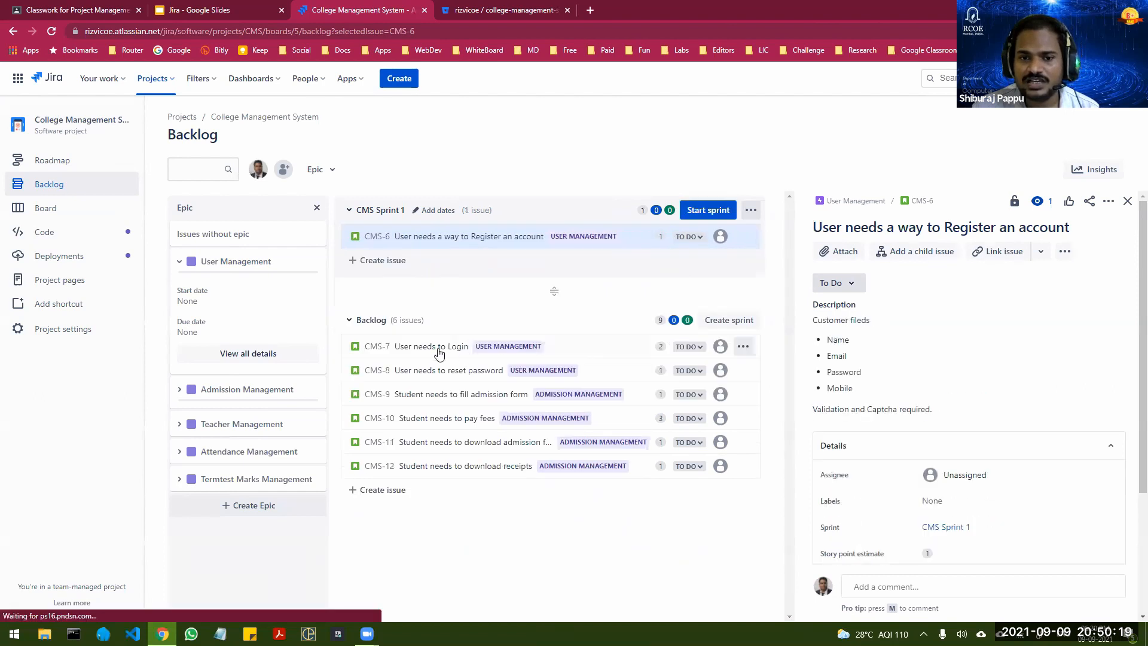
drag(571, 342, 547, 266)
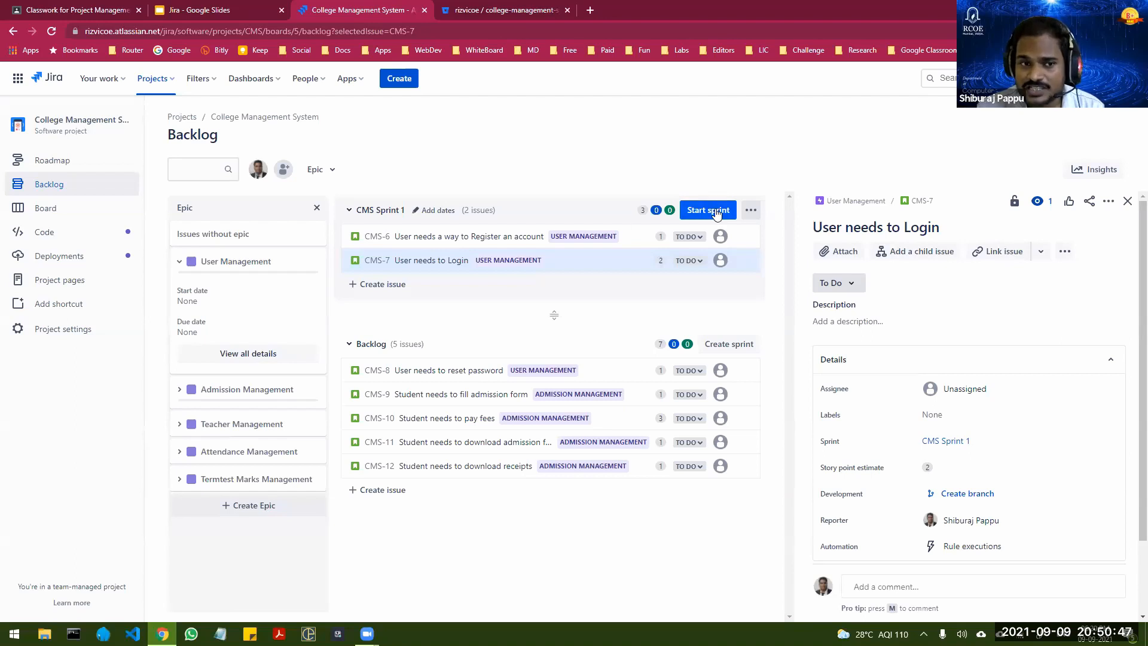
click(53, 209)
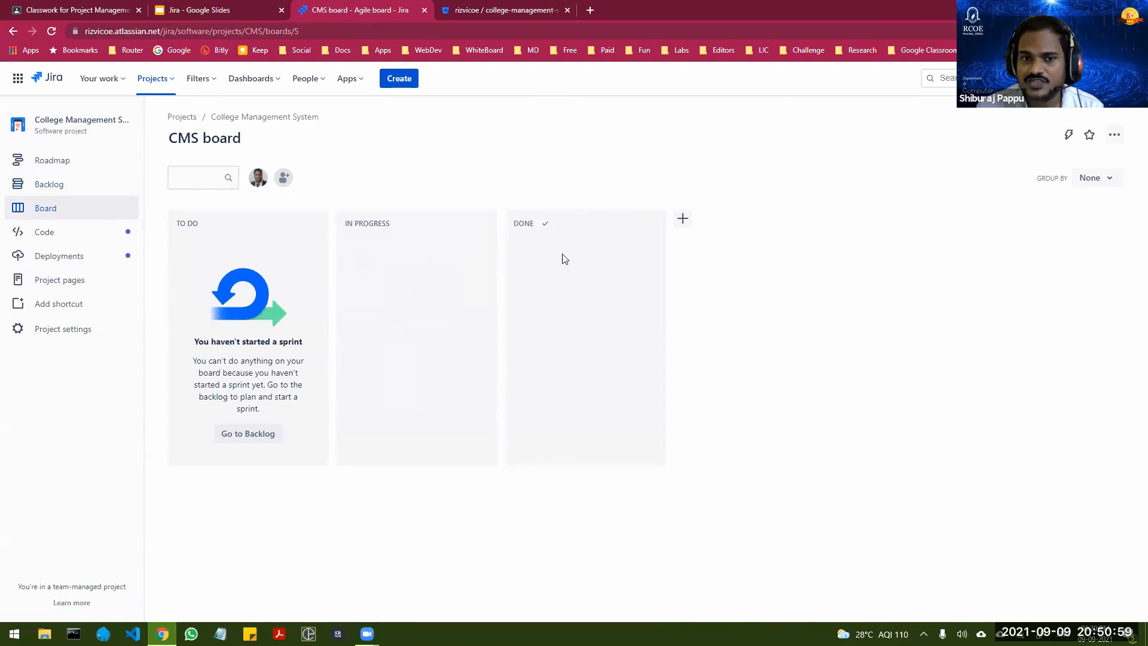
Step: Start CMS Sprint 1 from the backlog with a duration of 1 week and the goal "To finish User Registration and Login"
click(54, 186)
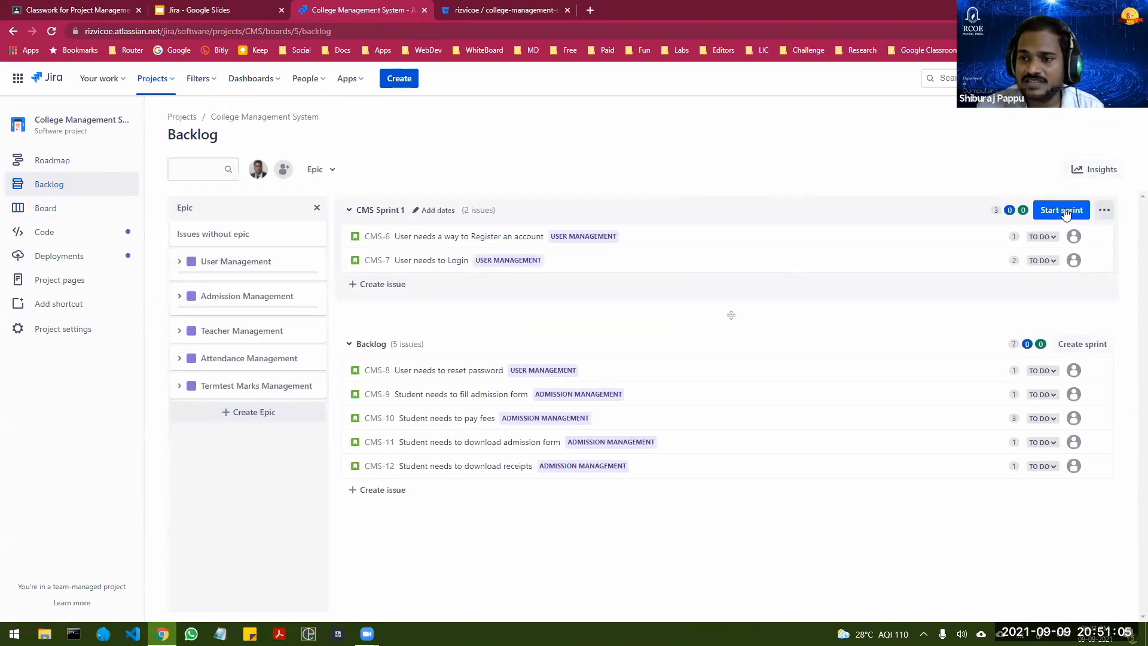
click(1061, 211)
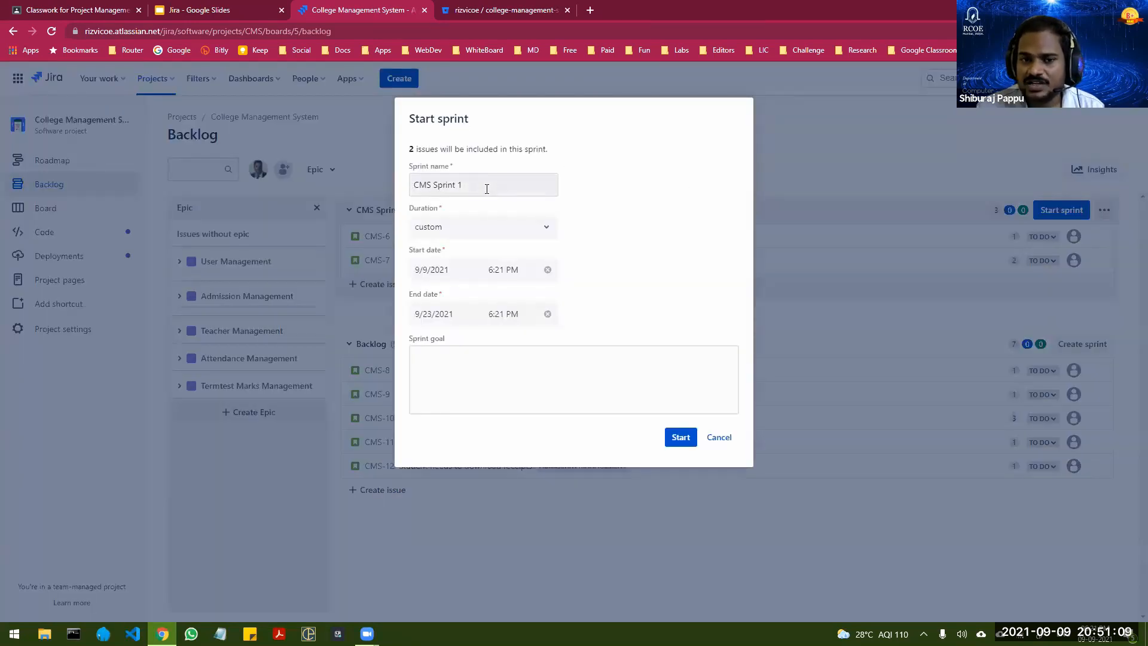
click(482, 228)
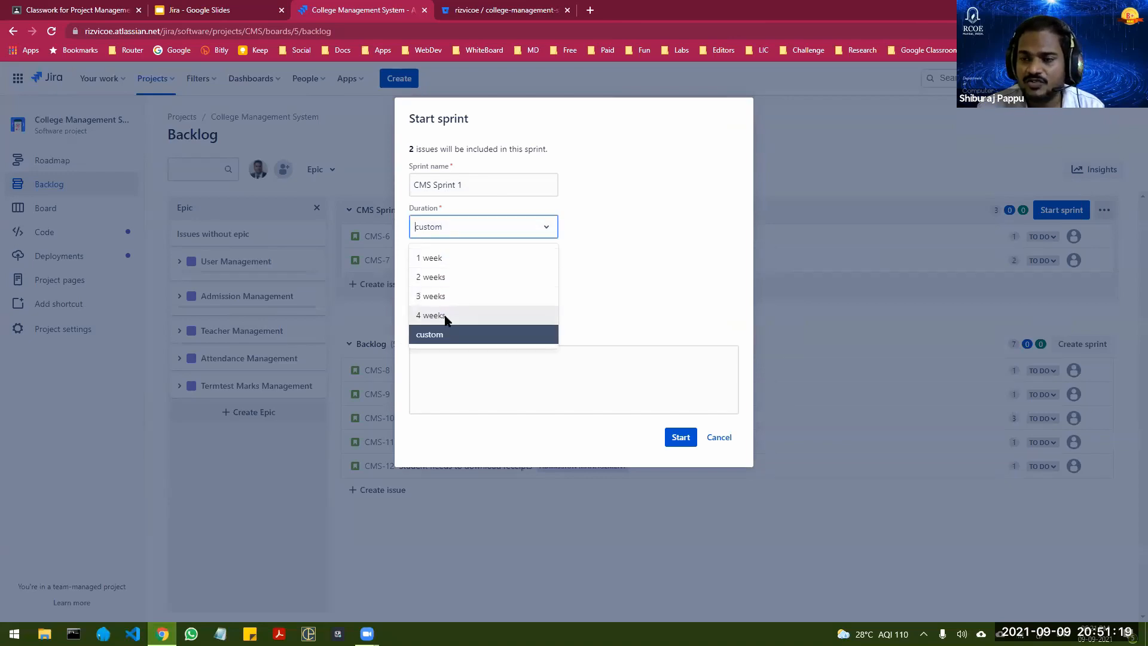
click(428, 258)
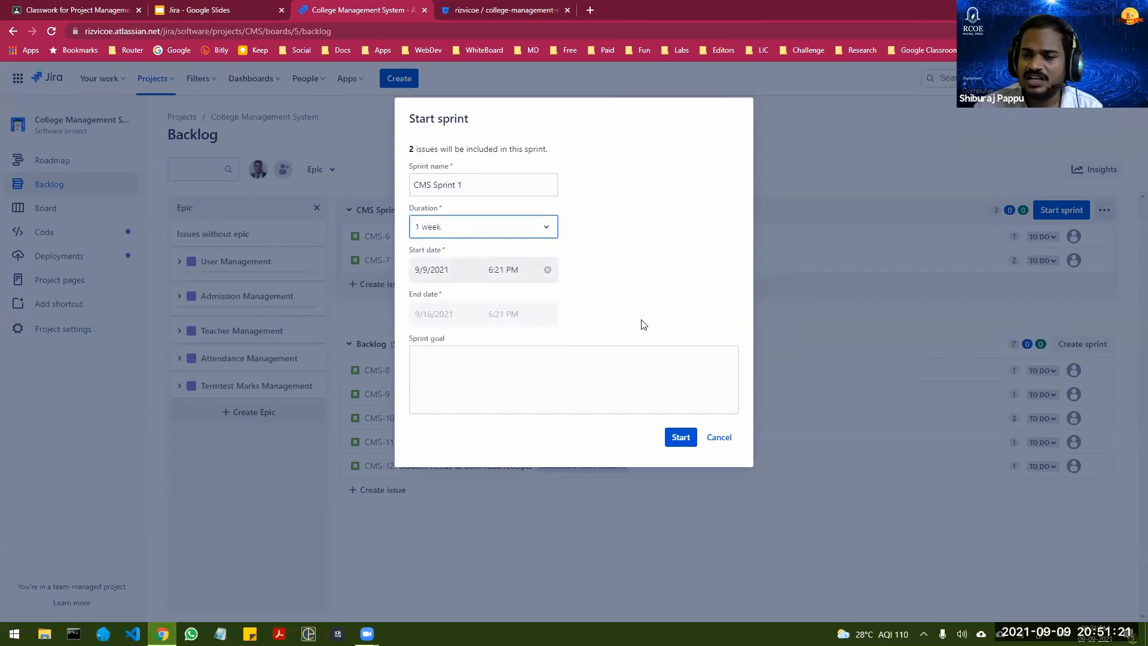
click(466, 367)
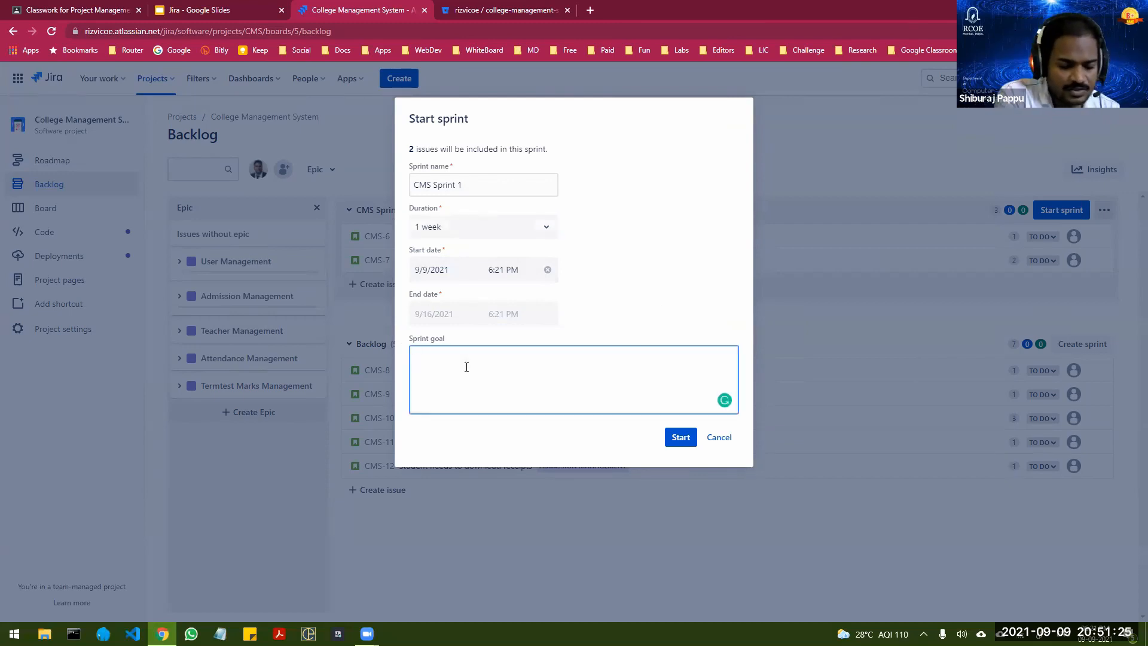
text(To fini)
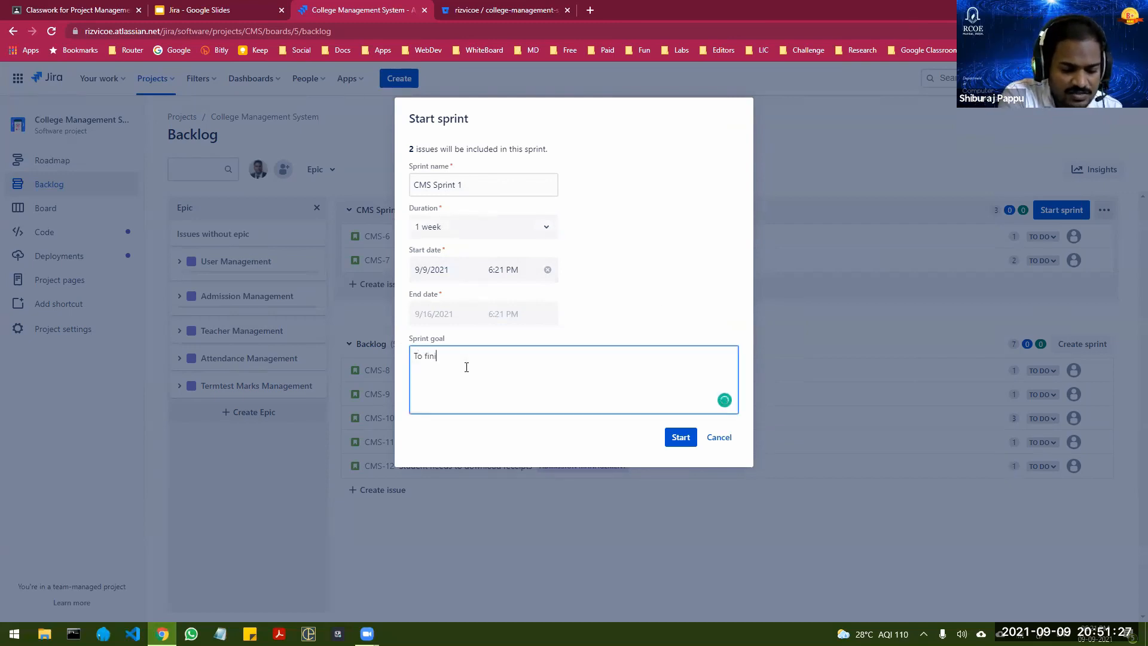
text(sh Us)
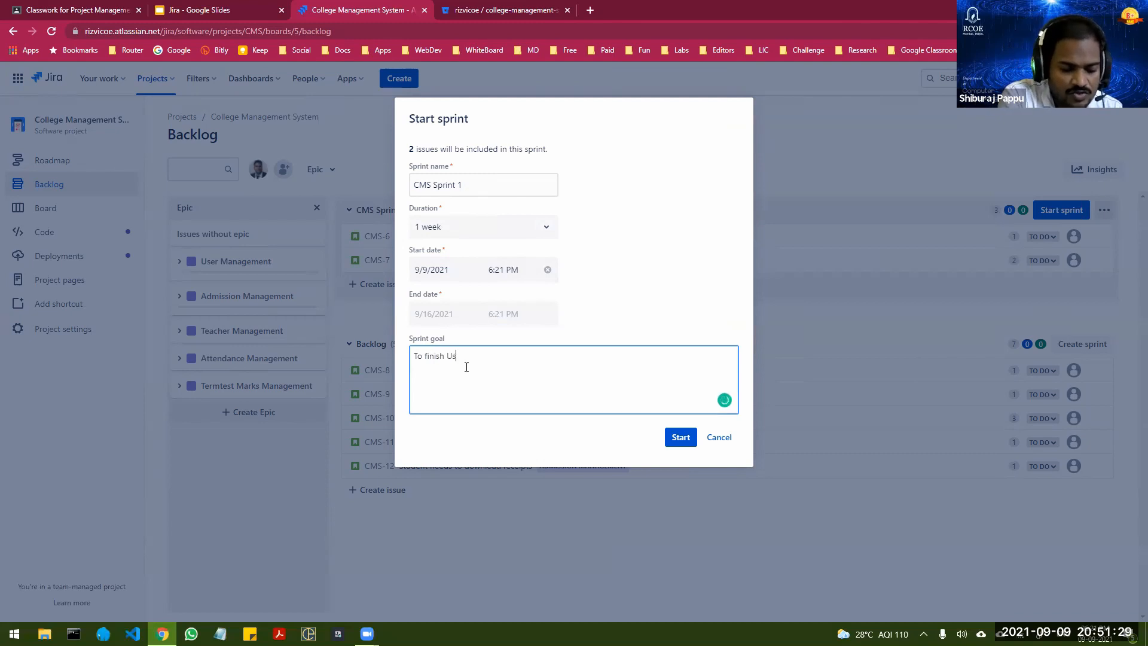
text(er R)
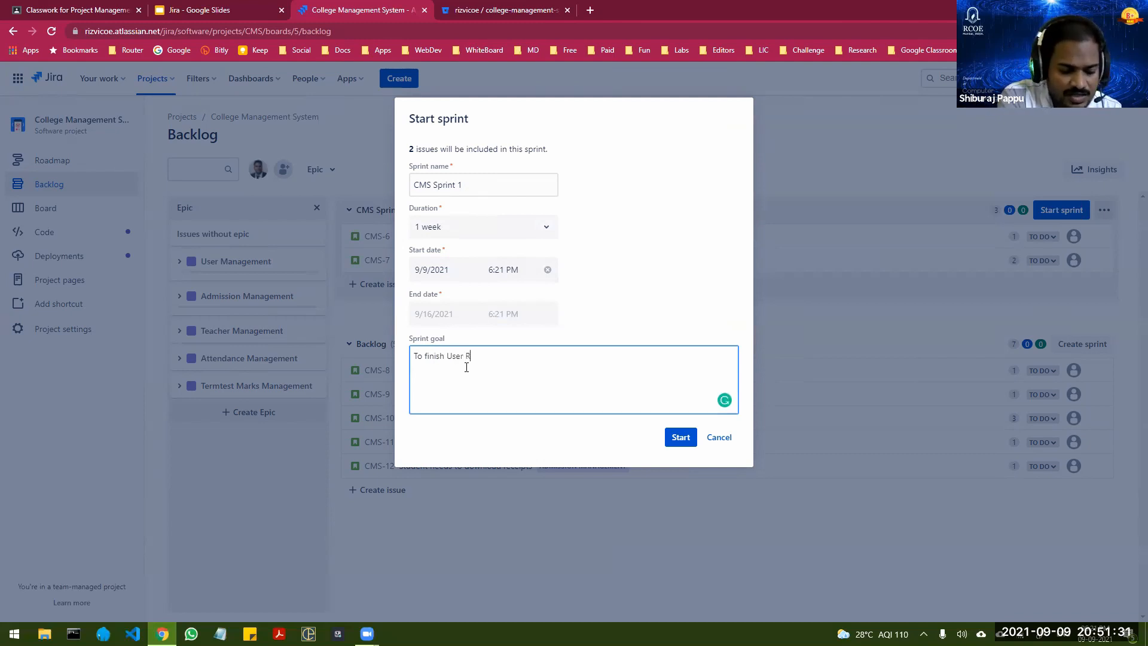
text(egistrati)
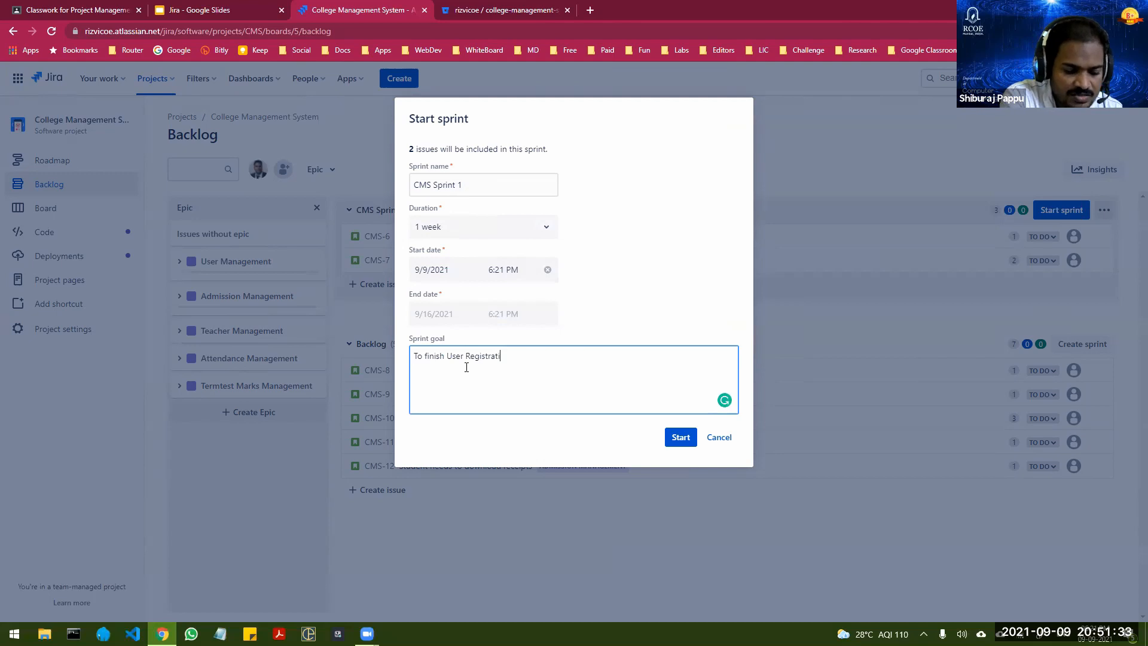
text(on and Login)
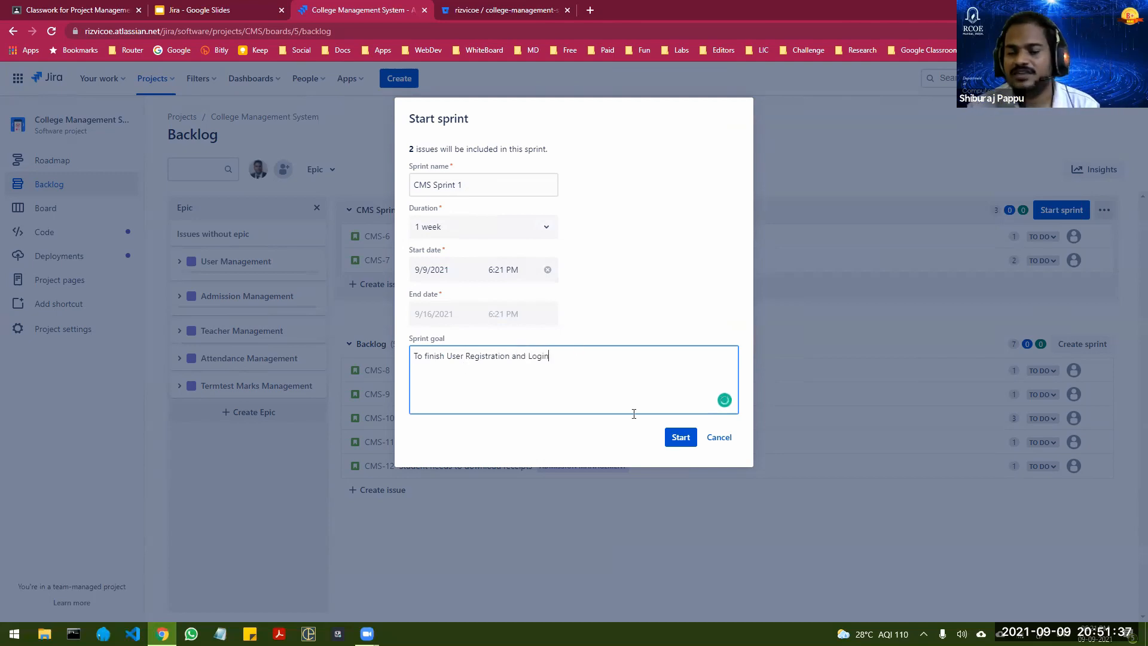
click(681, 437)
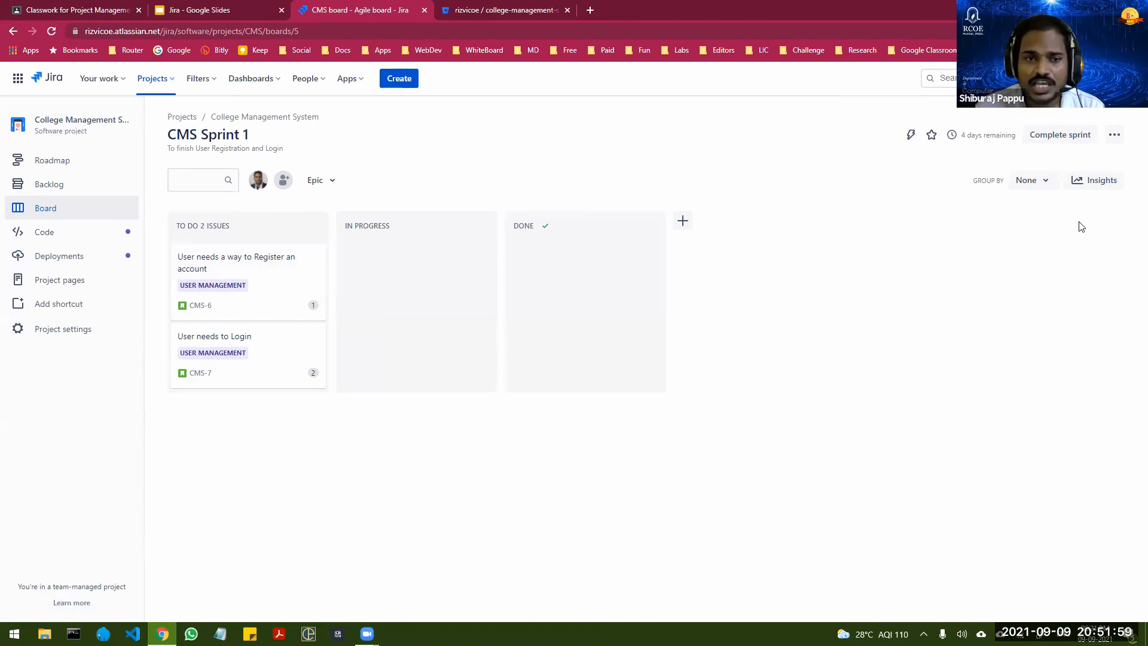
Step: View the options for adding people to the project and leave without adding anyone
click(281, 184)
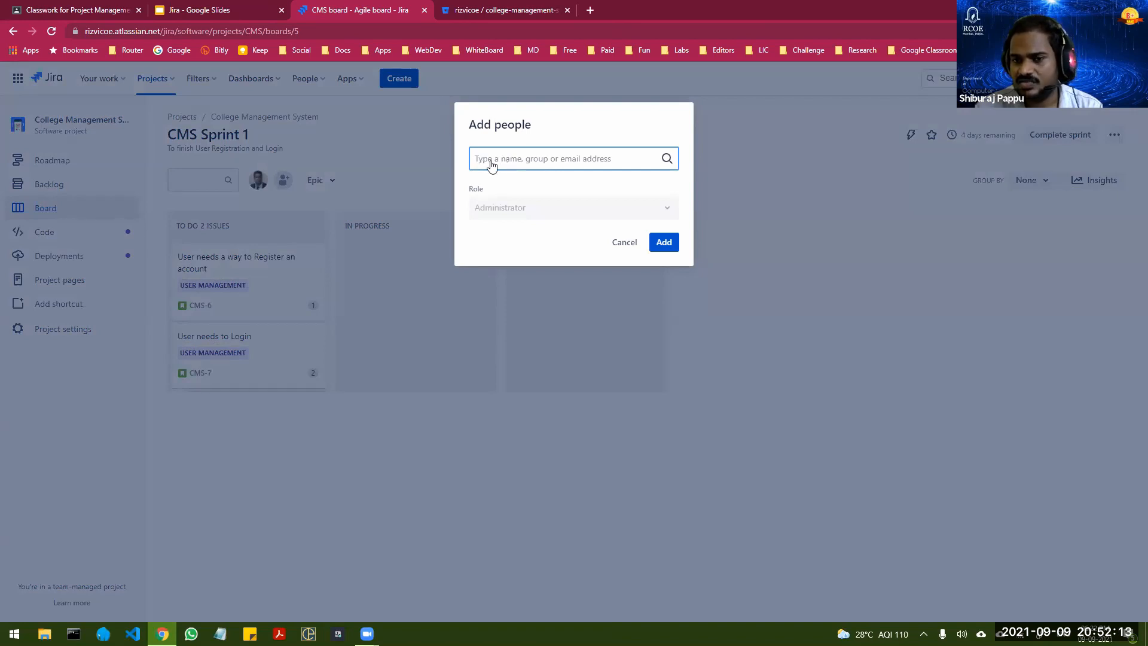
click(624, 242)
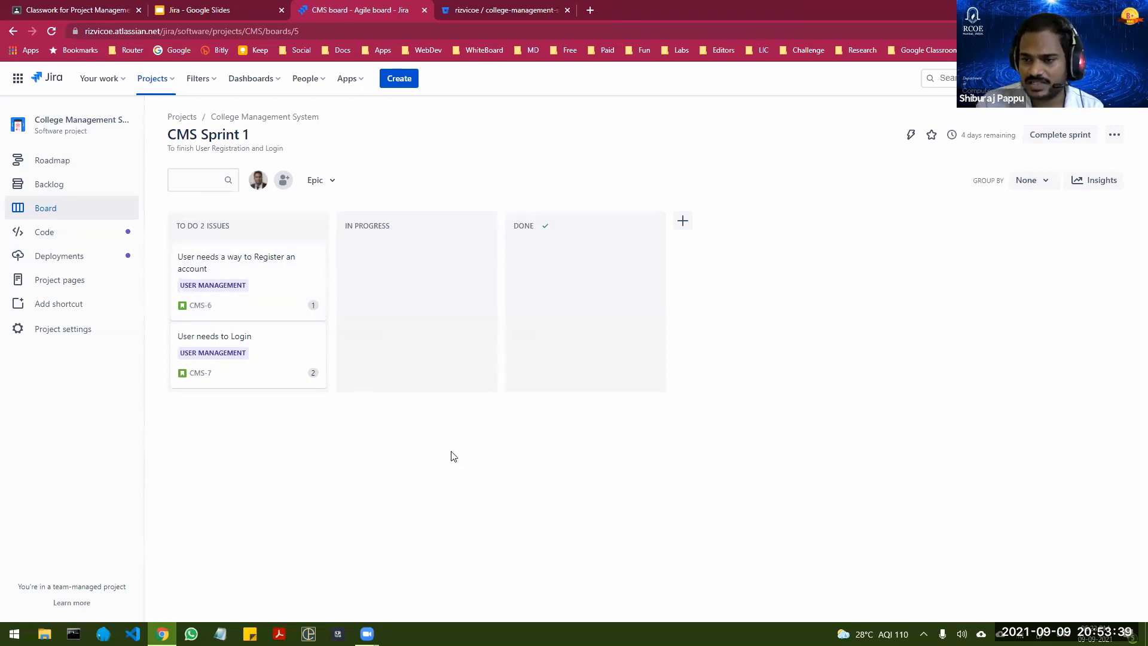
Step: Assign the story "User needs a way to Register an account" to yourself and move it to In Progress on the board
click(266, 267)
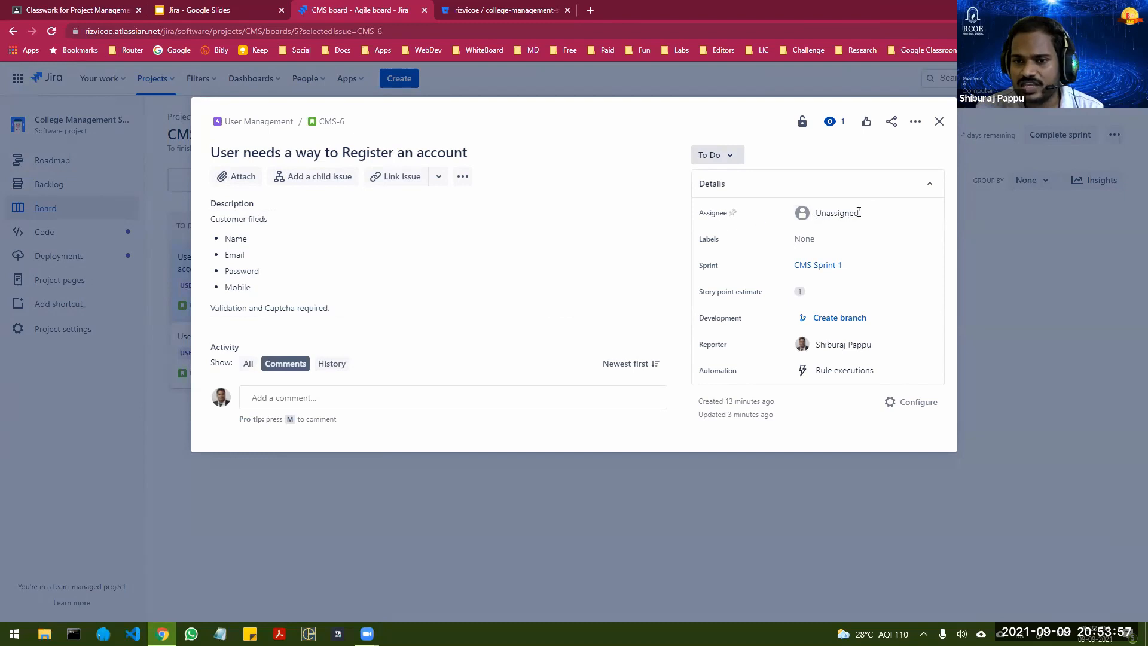
click(857, 212)
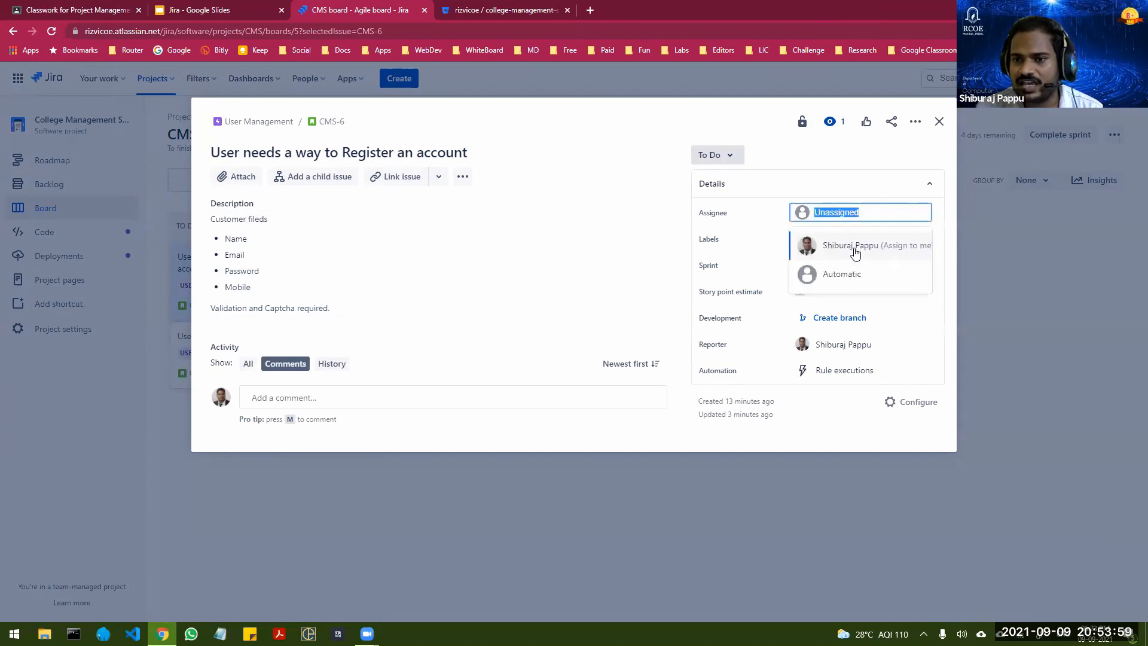
click(854, 249)
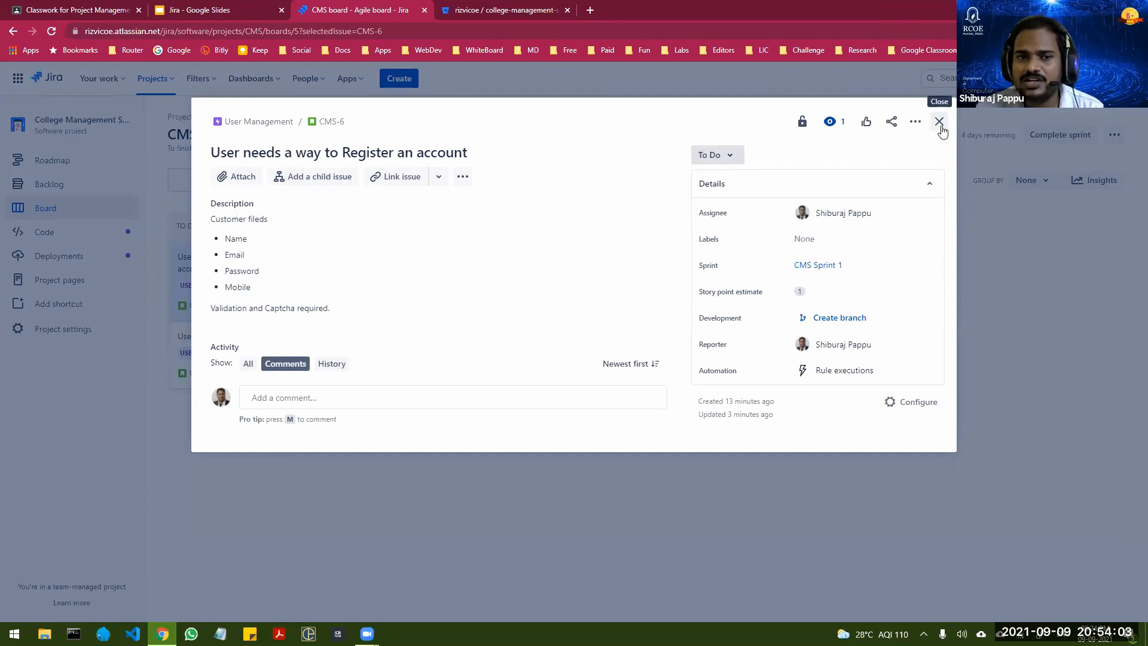
click(939, 122)
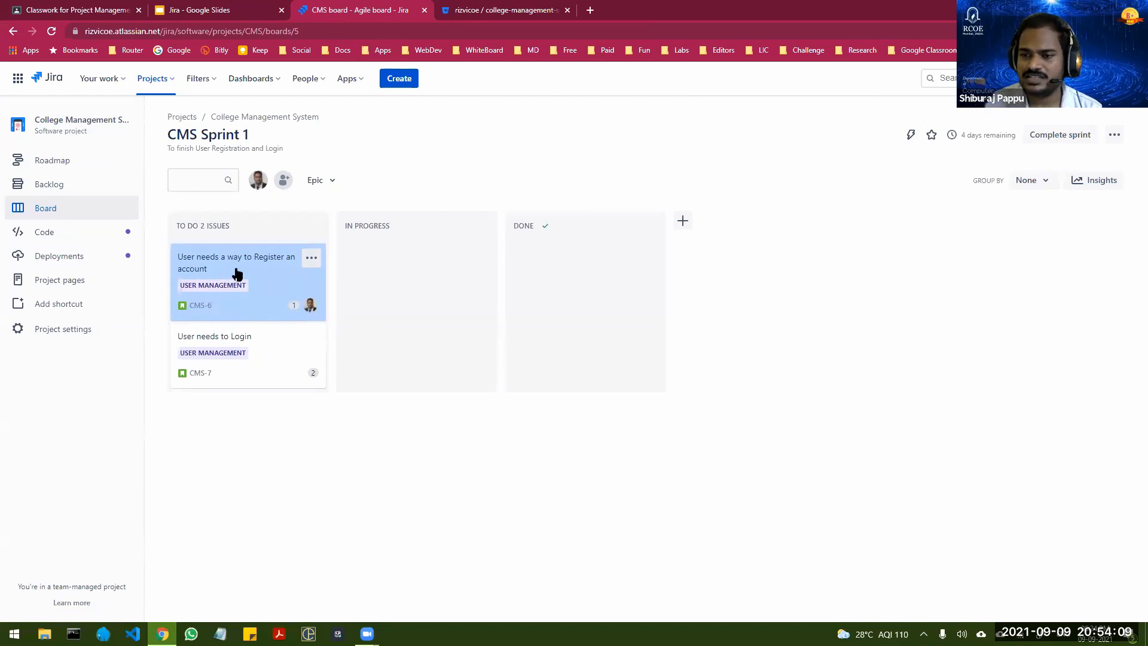
drag(237, 259, 395, 276)
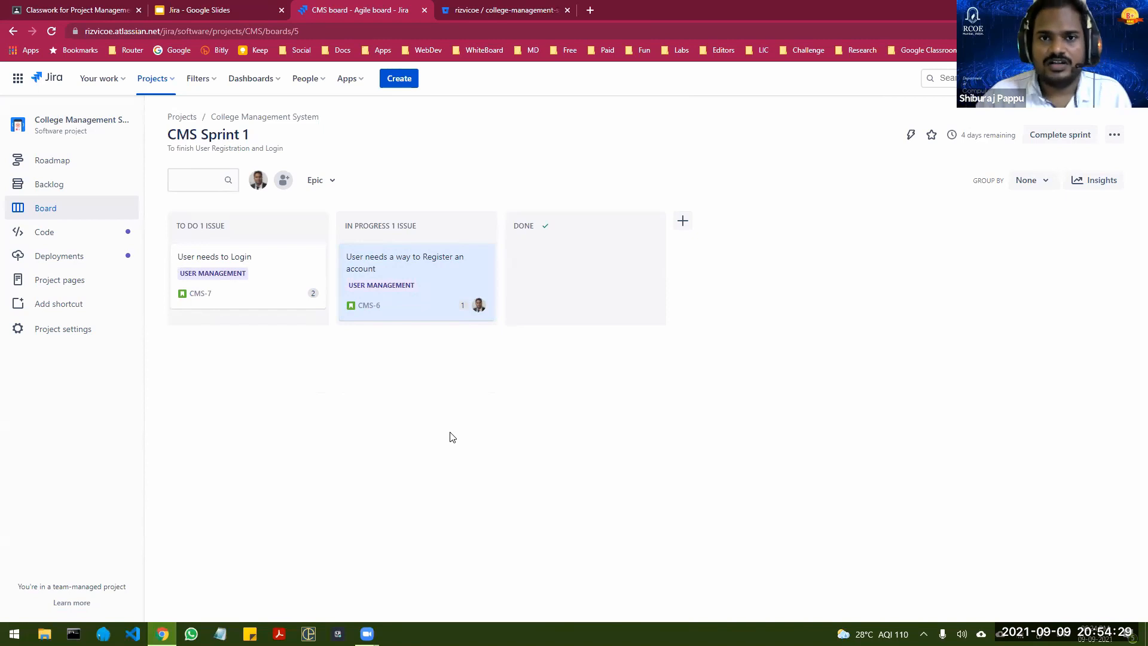
Step: Switch to the college-management-system repository in Bitbucket and copy its HTTPS git clone command
click(489, 12)
click(839, 264)
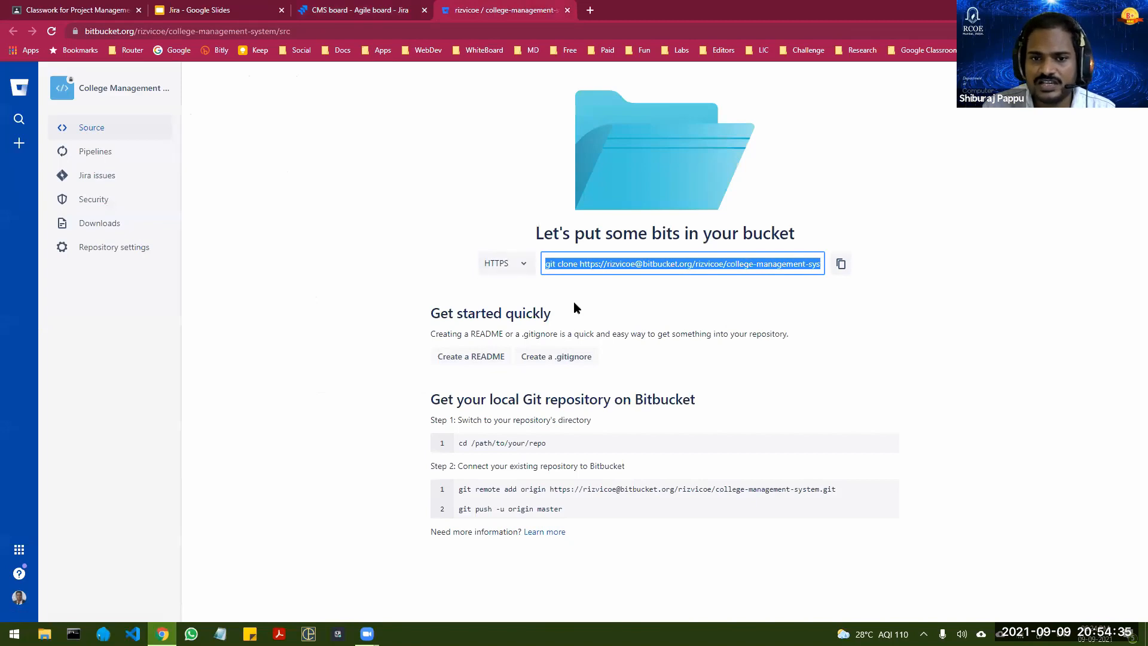
click(838, 265)
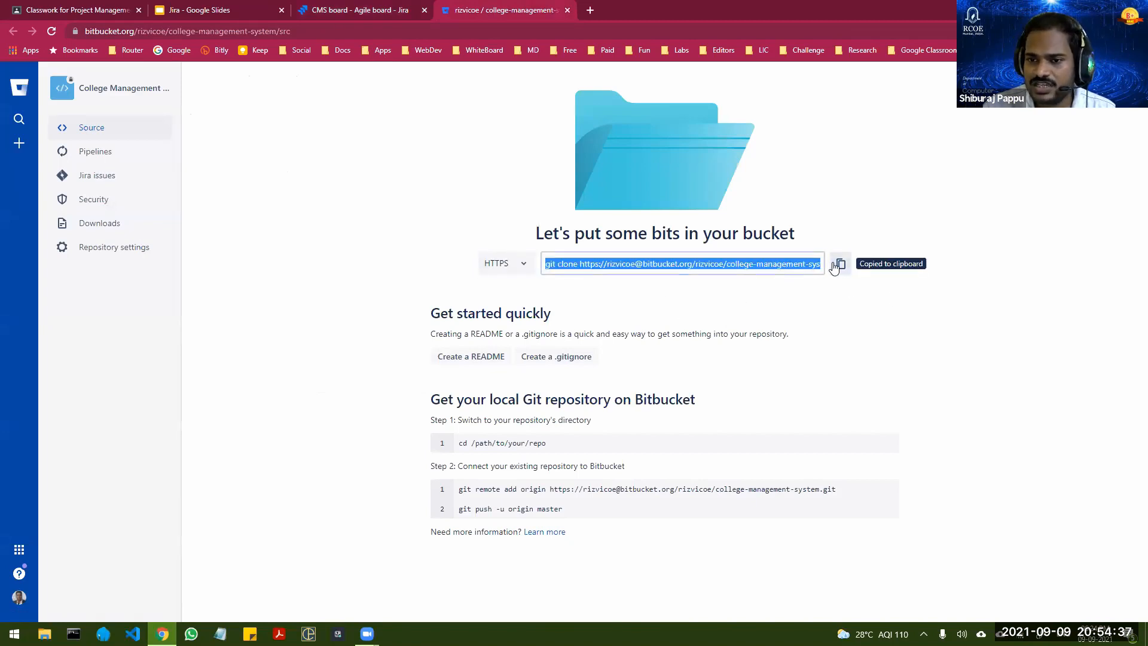
click(735, 306)
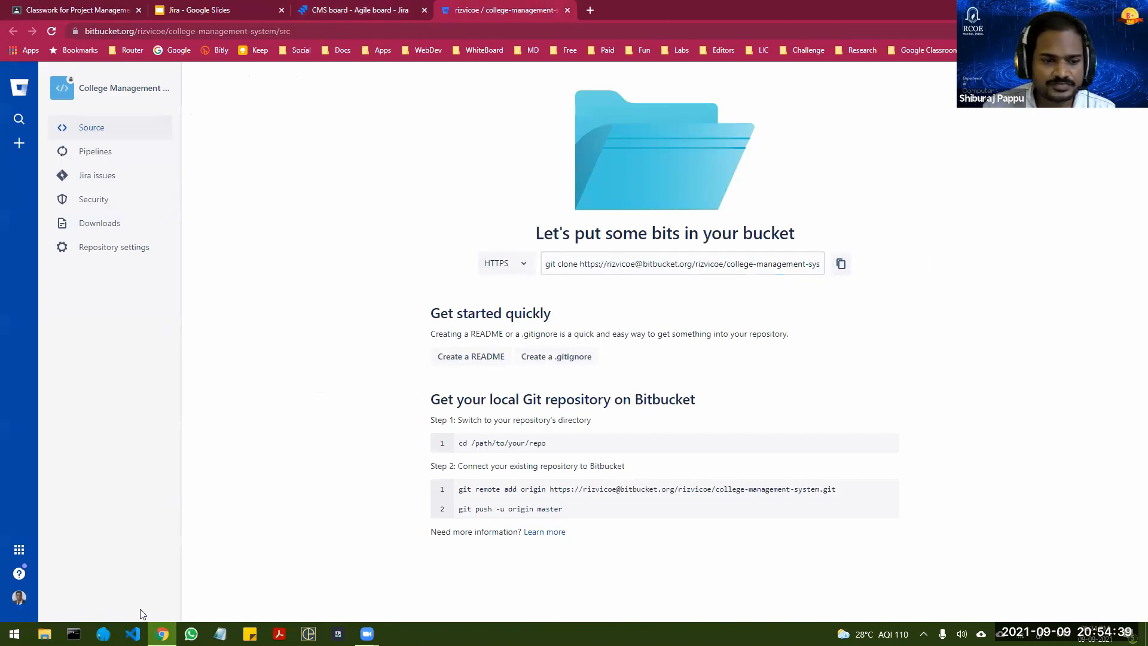
Step: Switch to Visual Studio Code, create a folder named college-management-system inside My Fun Projects, and open it as the workspace
click(133, 633)
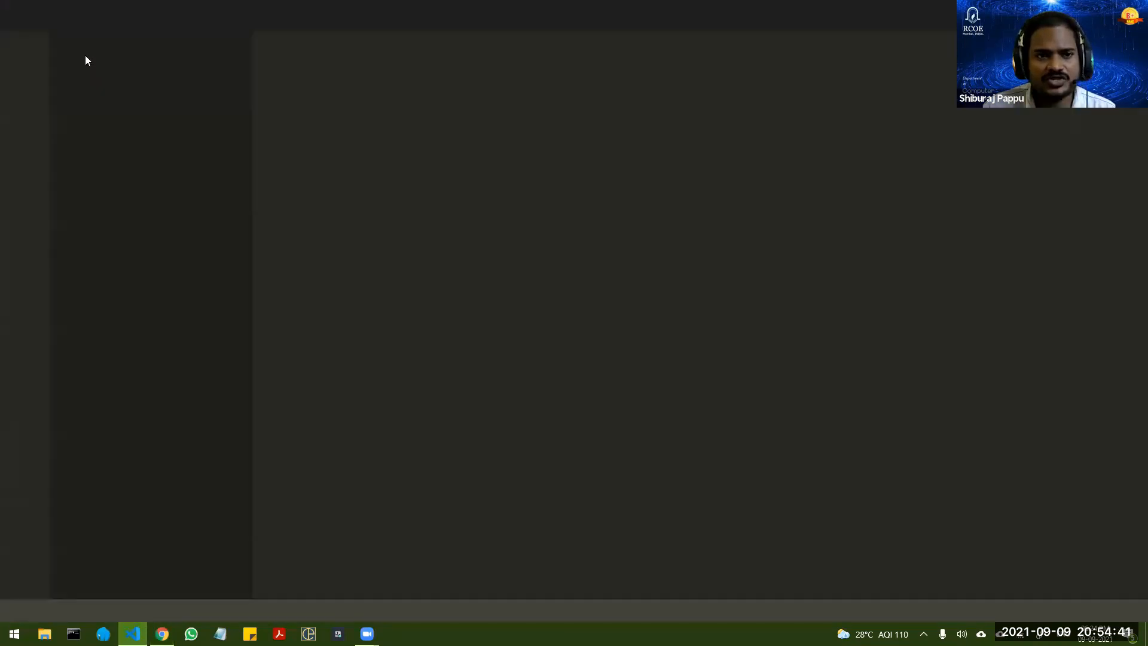
click(54, 15)
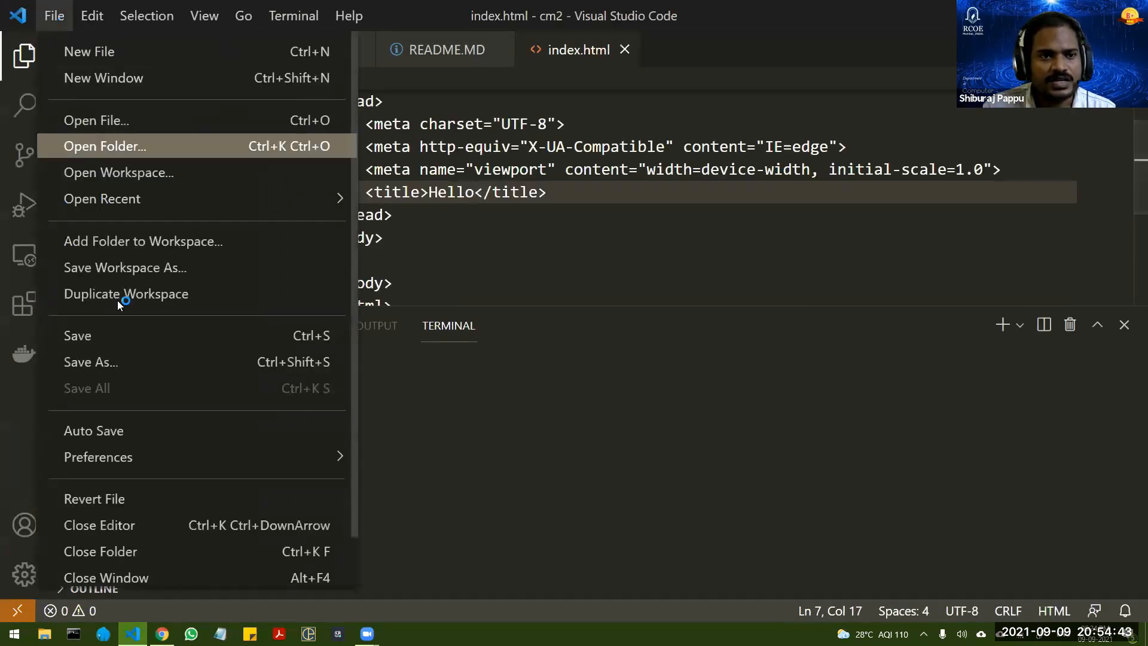
click(54, 15)
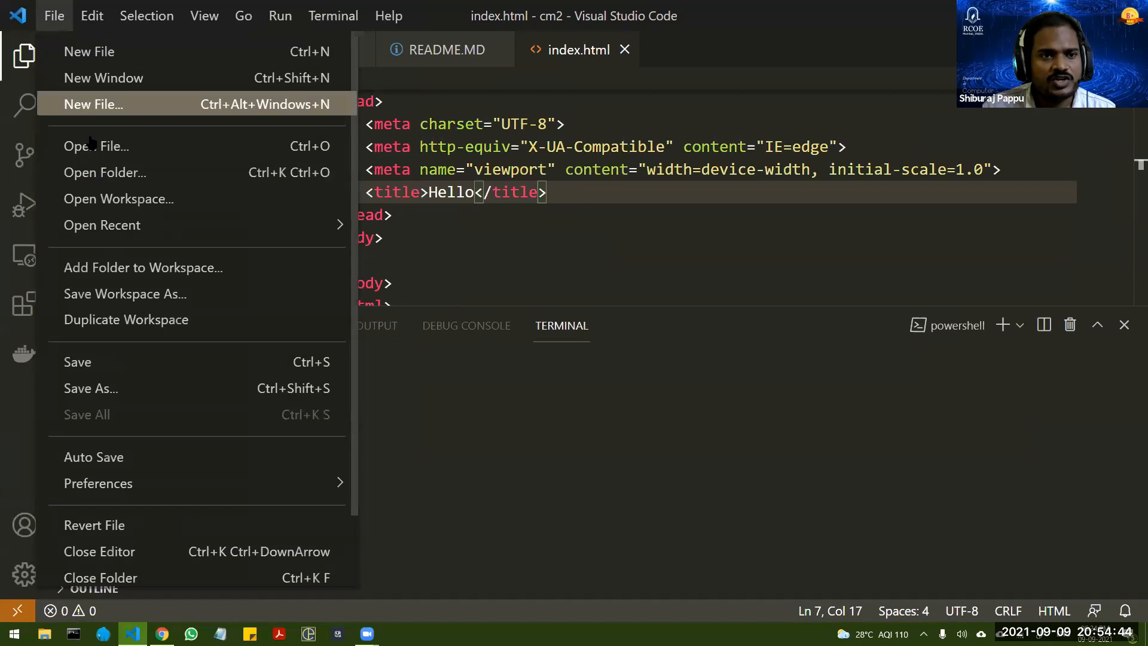
click(107, 174)
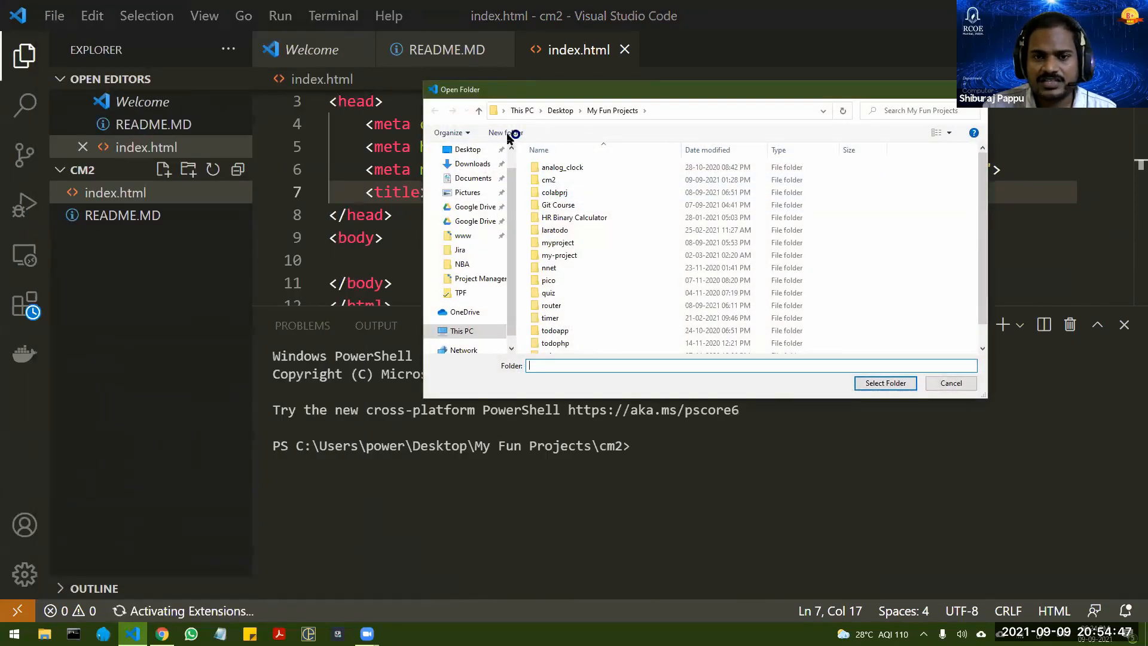
click(507, 132)
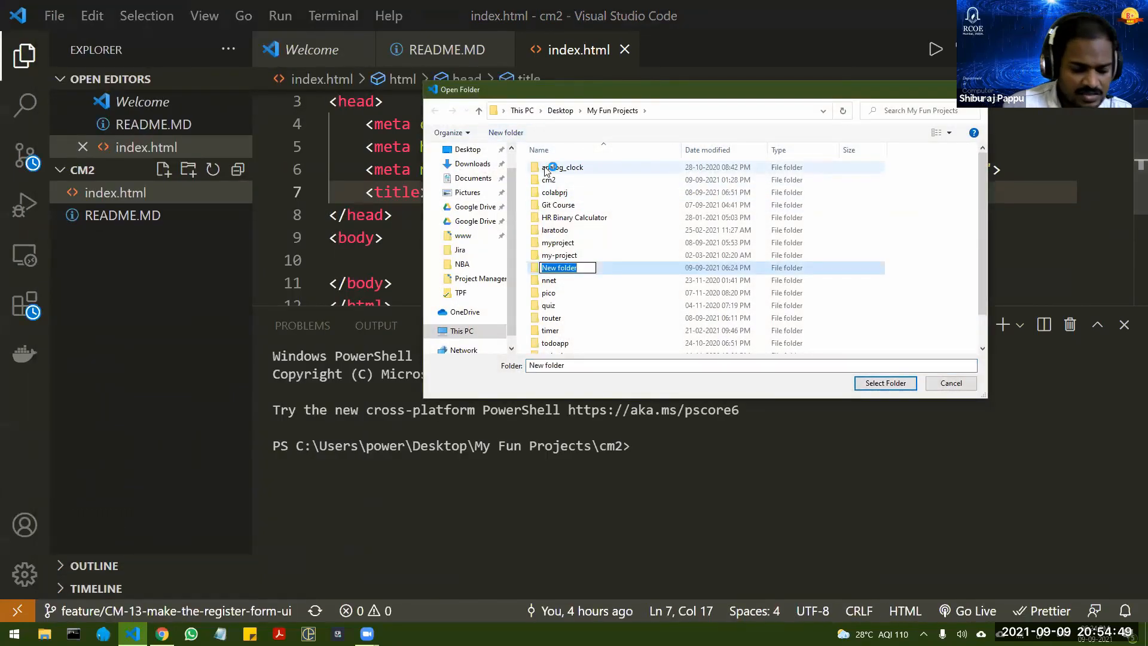
text(college-)
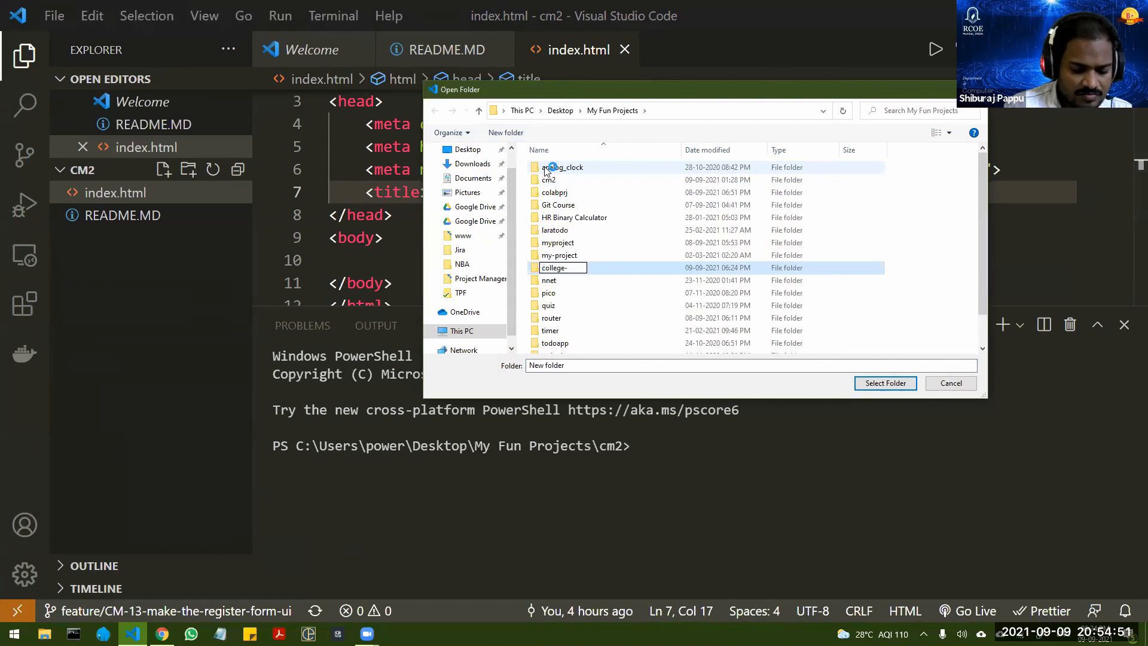
text(managemen)
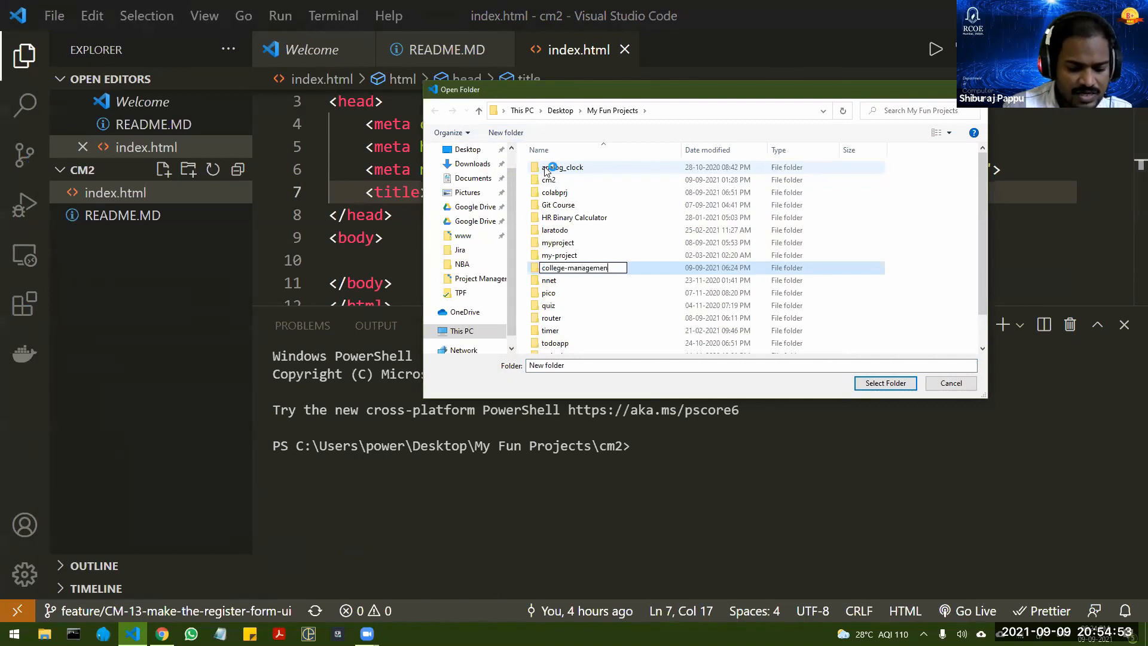
text(t-system)
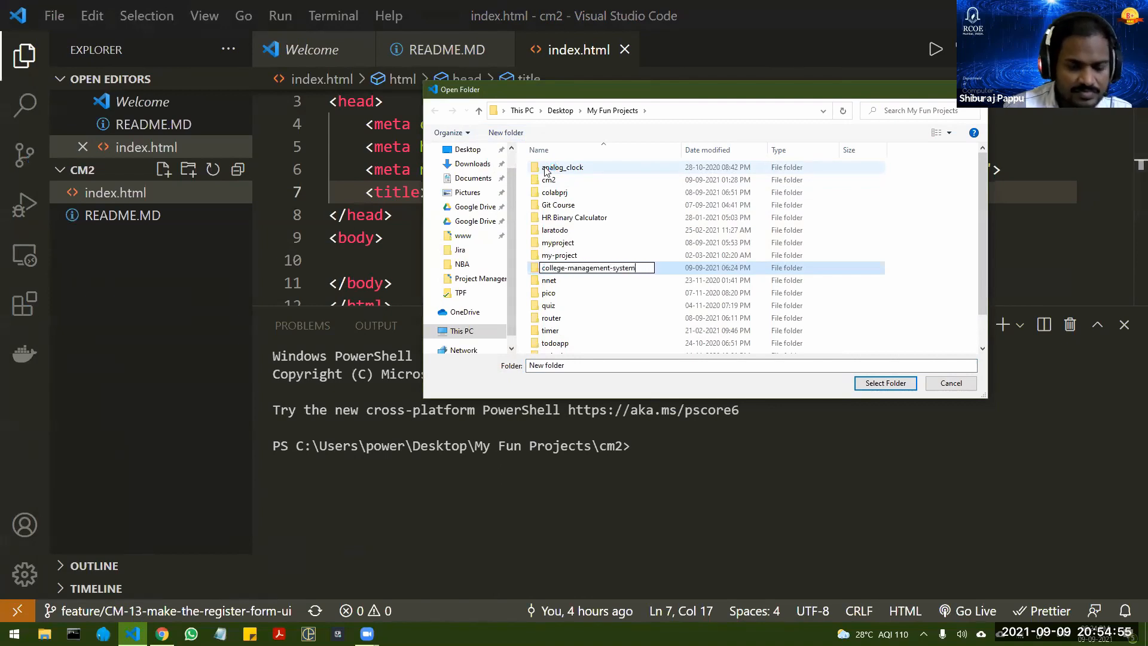
key(Return)
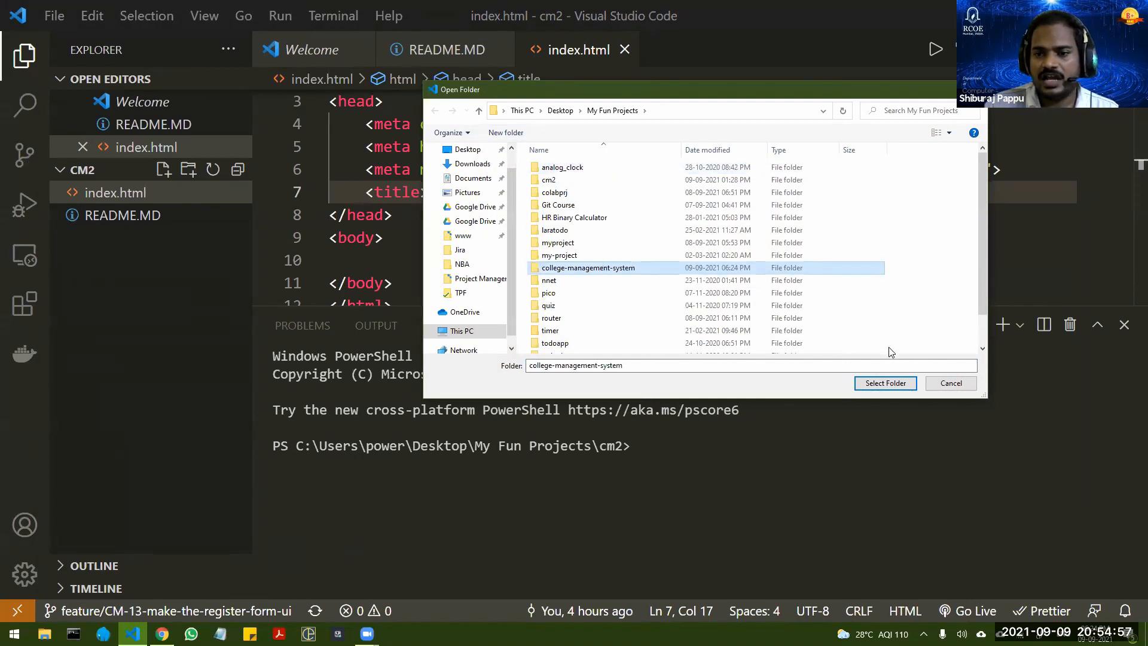
click(885, 383)
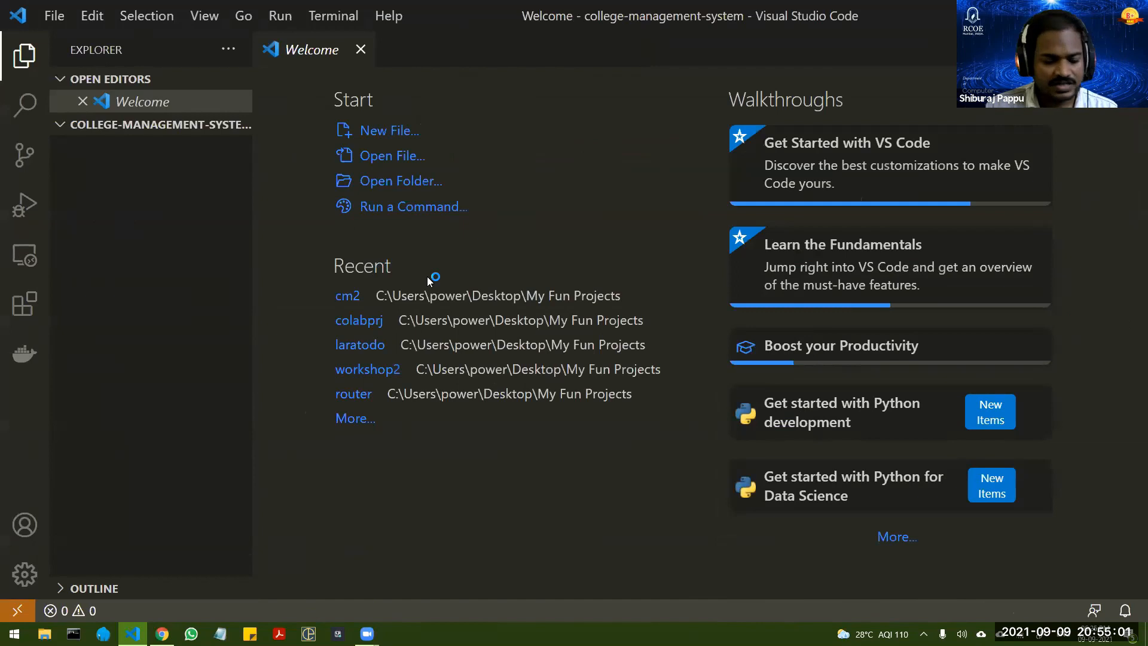
Step: Clone the college-management-system Bitbucket repository directly into the open folder from a terminal, using the copied git clone command followed by "."
key(ctrl+grave)
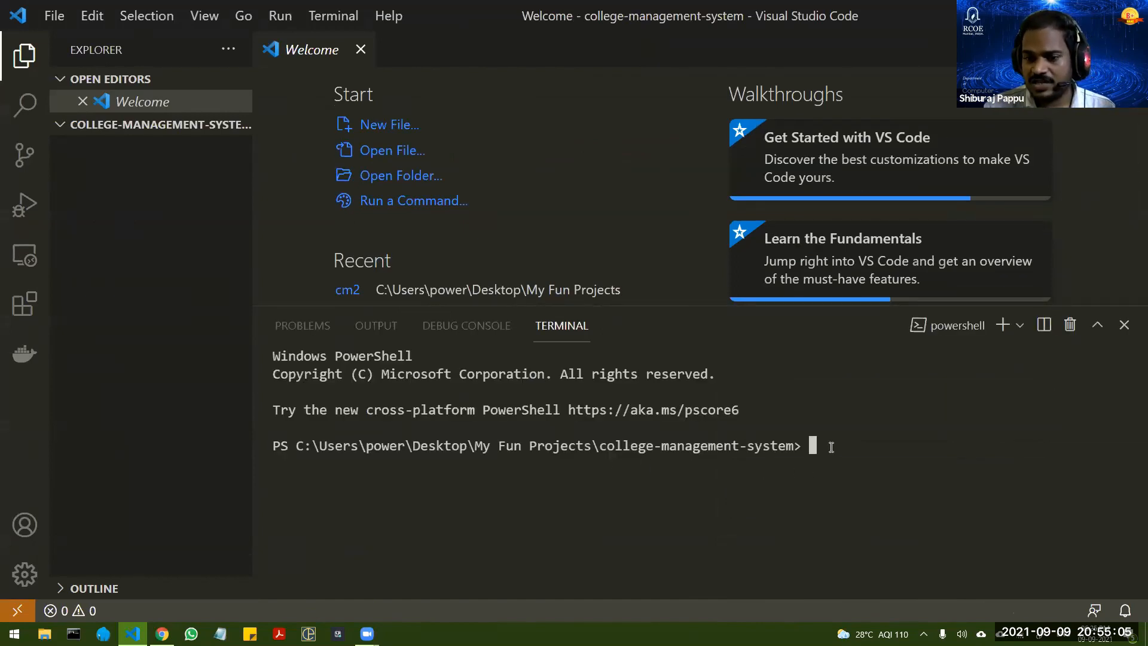
key(alt+Tab)
click(840, 263)
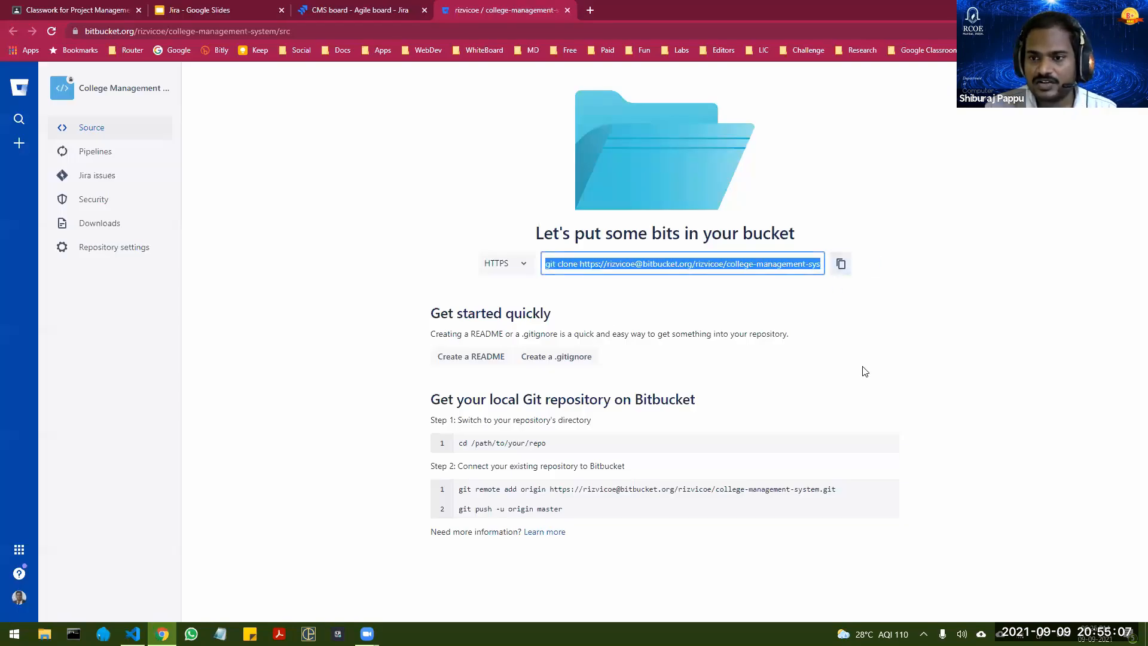
key(alt+Tab)
key(ctrl+v)
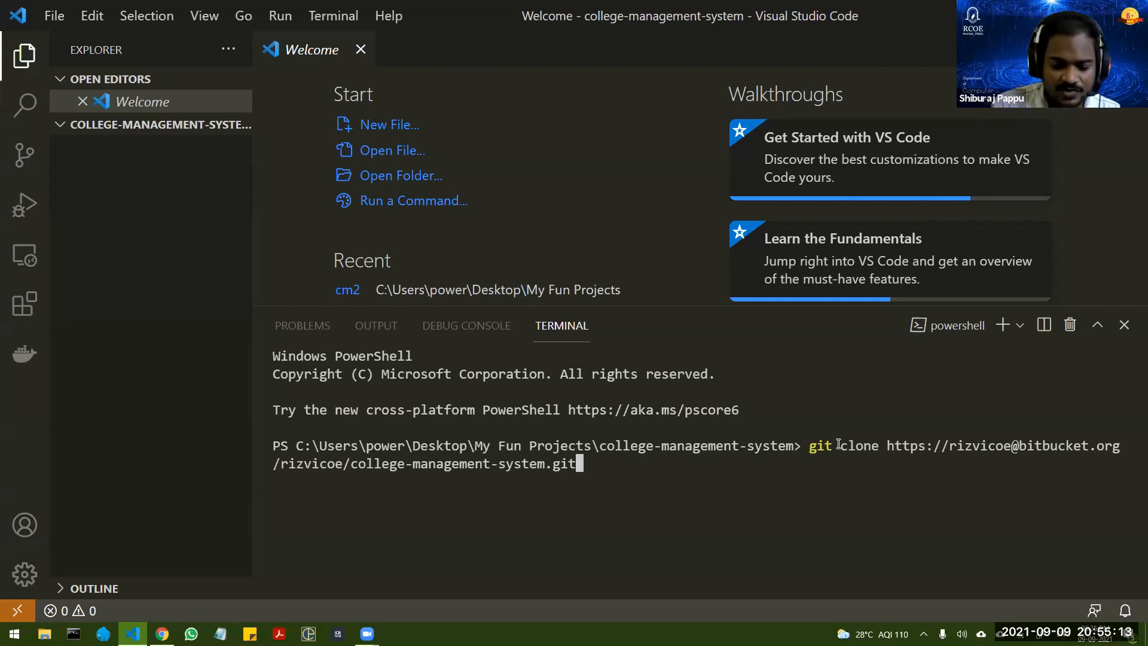
text(.)
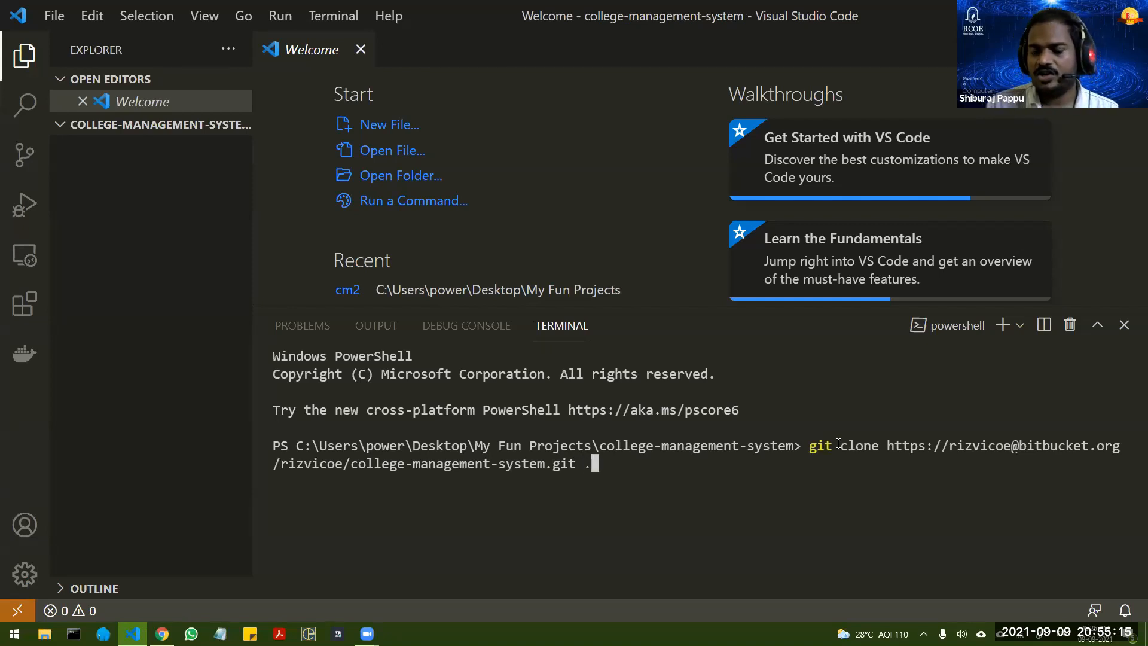
key(Return)
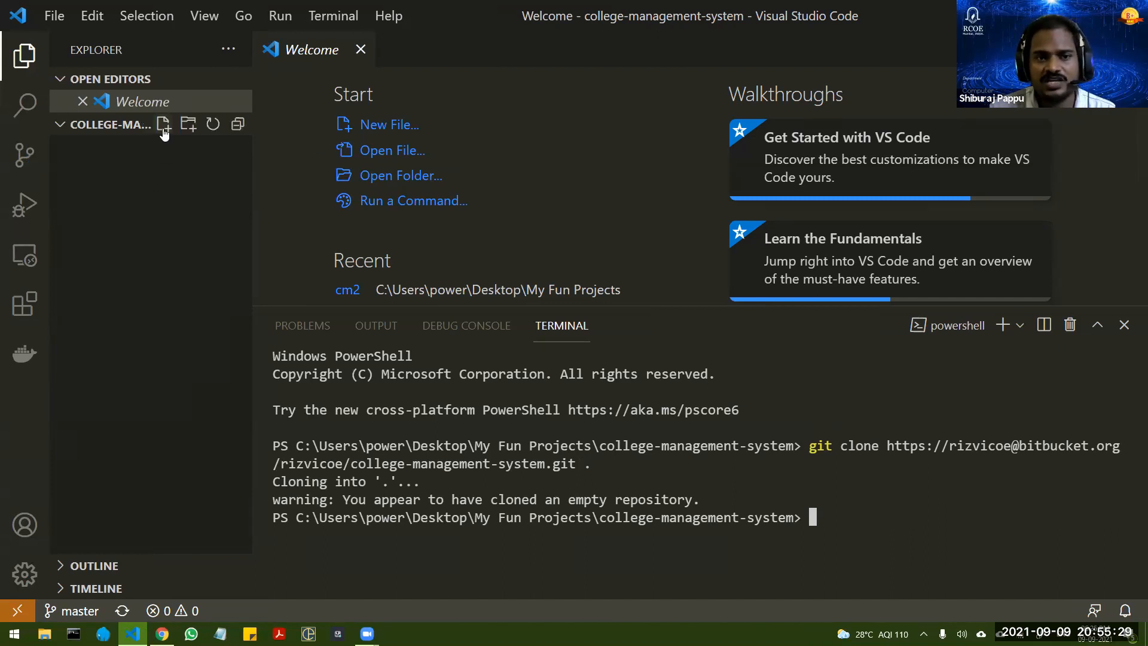
Step: Create a new file named register.html in the college-management-system folder
click(164, 125)
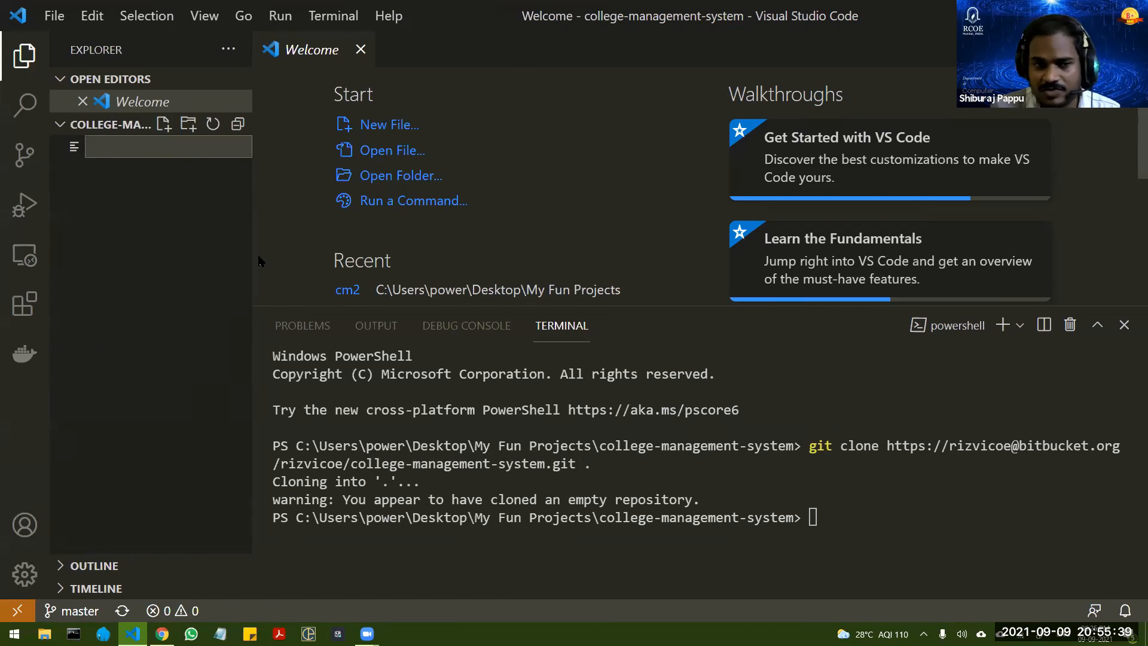
text(eg)
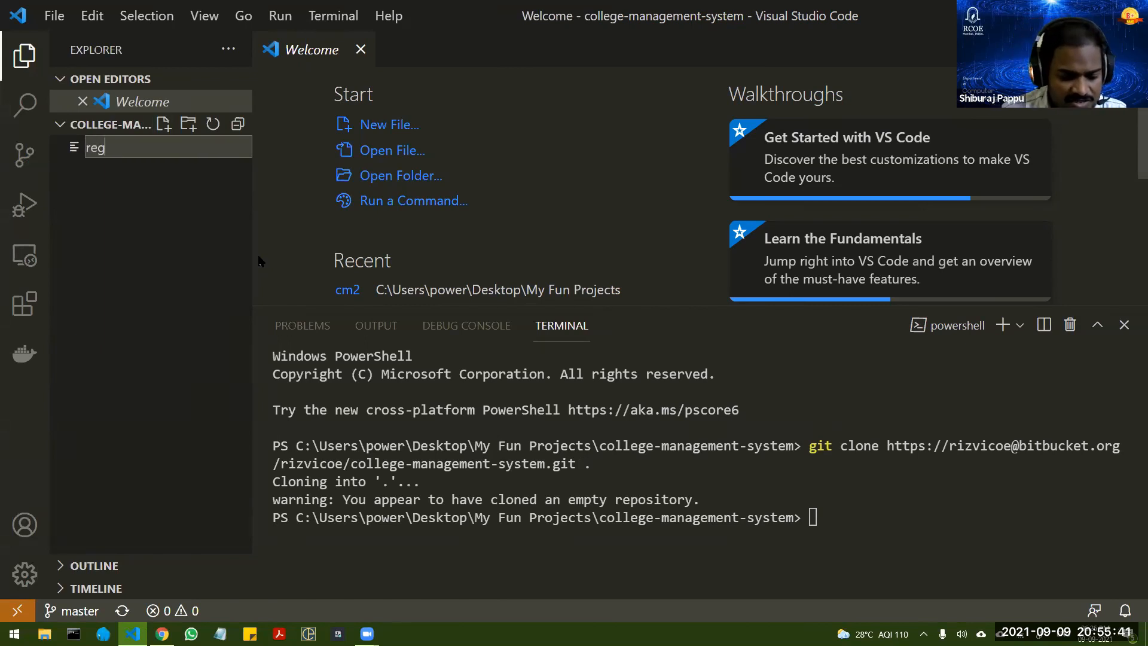
text(ister.html)
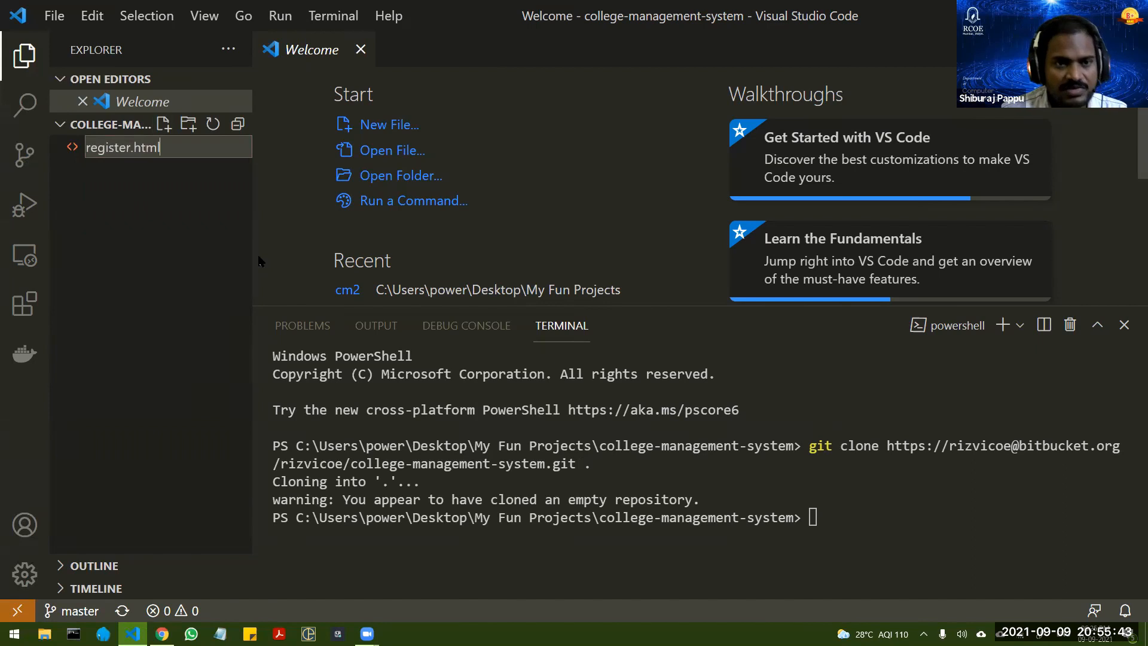
key(Return)
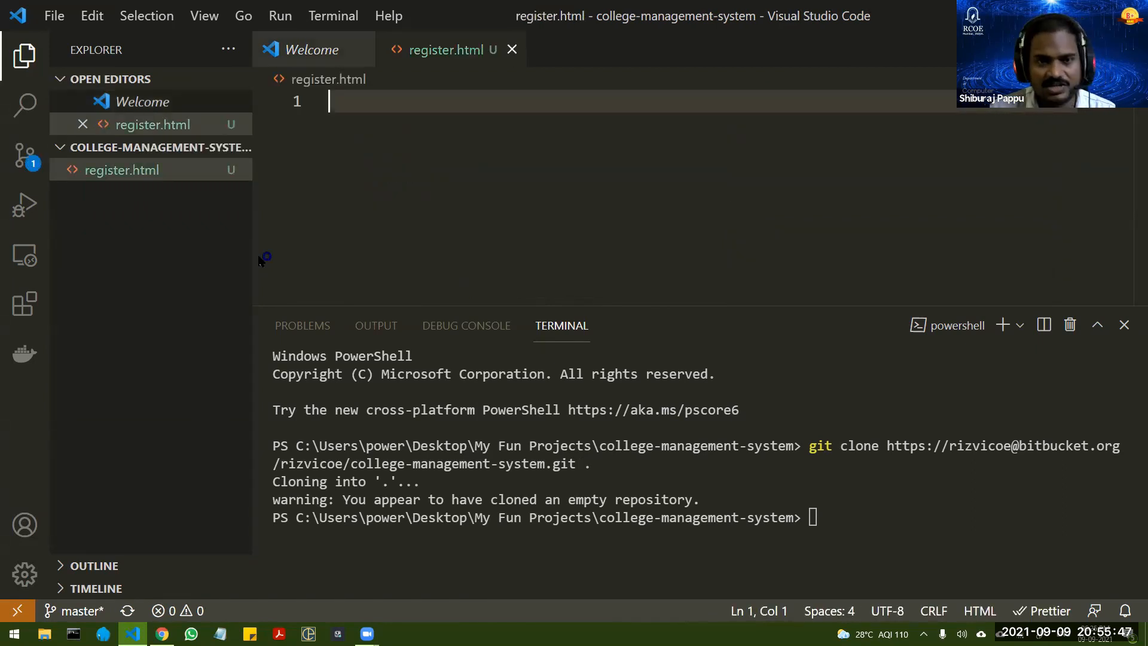
Step: Insert the HTML boilerplate into register.html and set the page title to "Register Student"
text(!)
key(Tab)
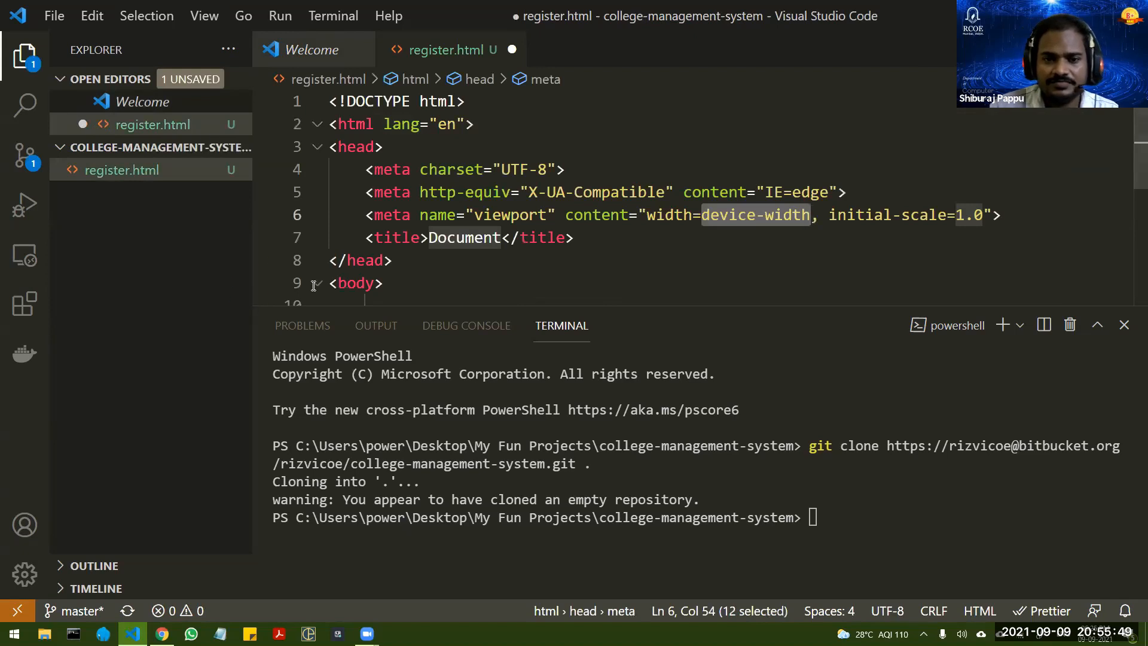
double_click(458, 238)
text(Registe)
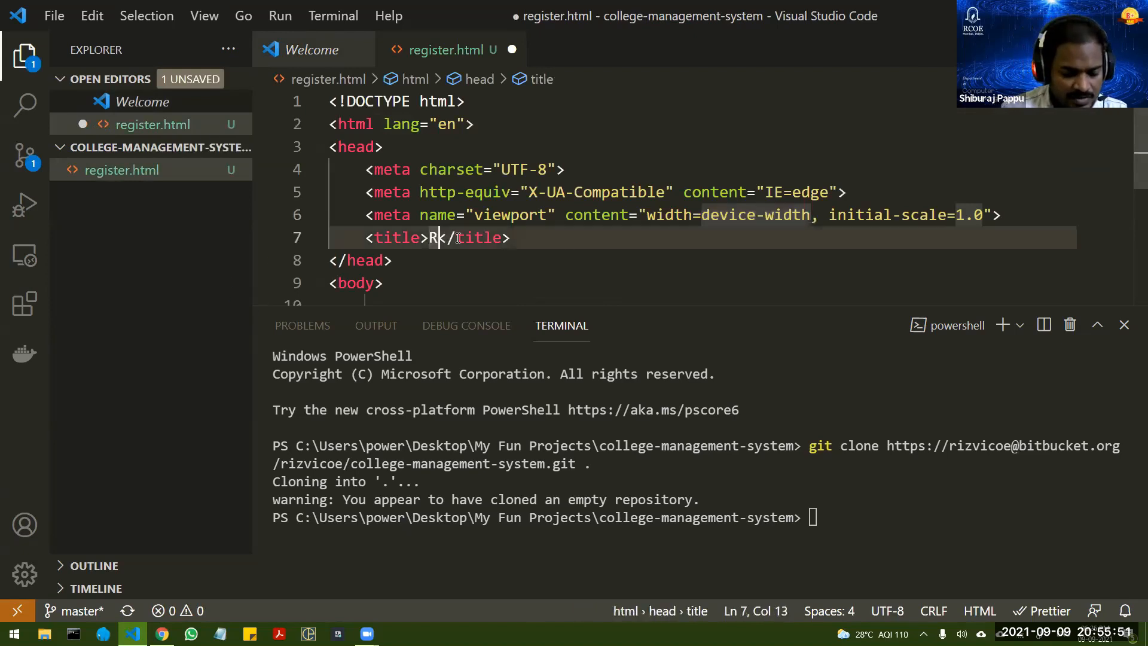
text(r )
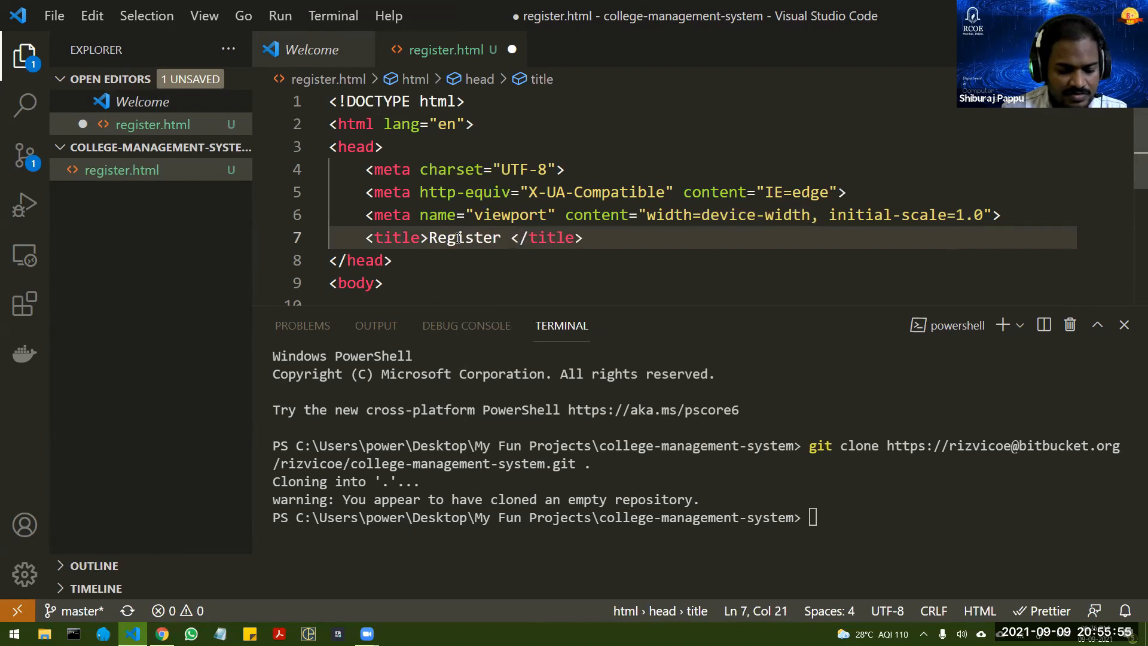
text(Student)
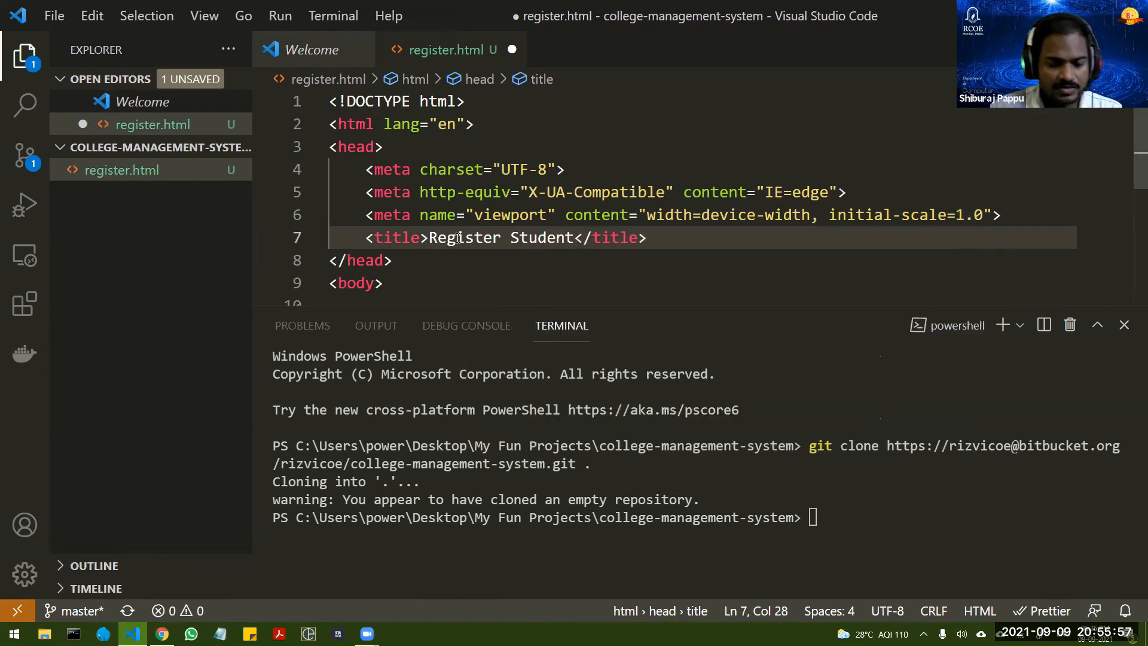
Step: Add an h1 heading reading "Register" inside the body of register.html and save the file
scroll(458, 238, down, 3)
click(411, 142)
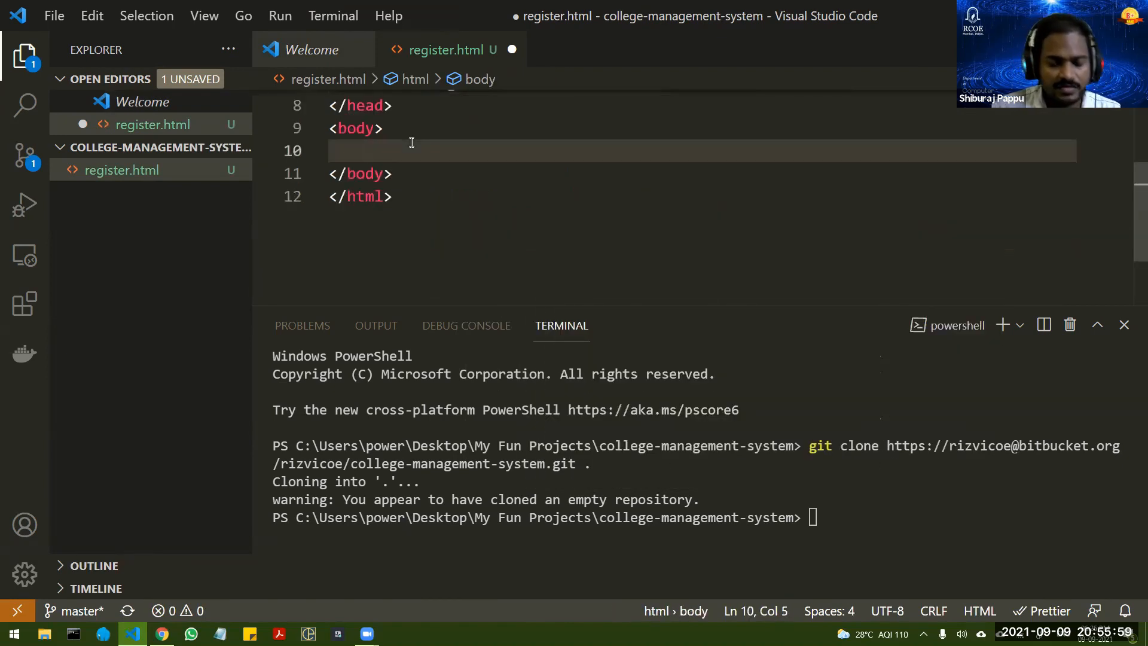
text(h)
key(Return)
text(Re)
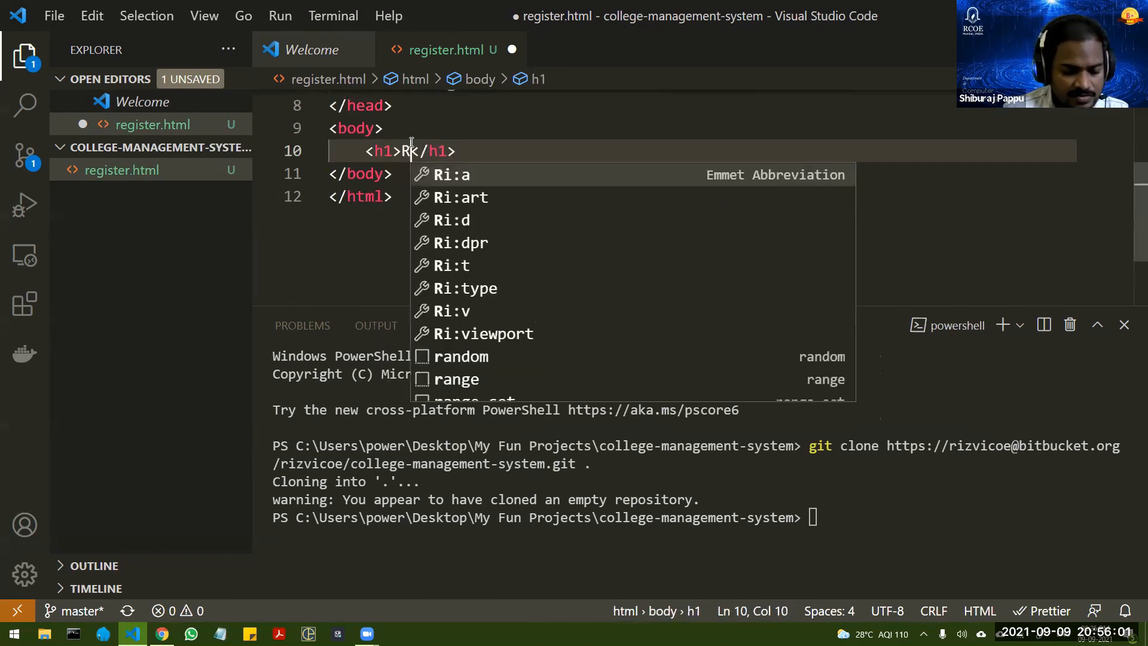
text(gister)
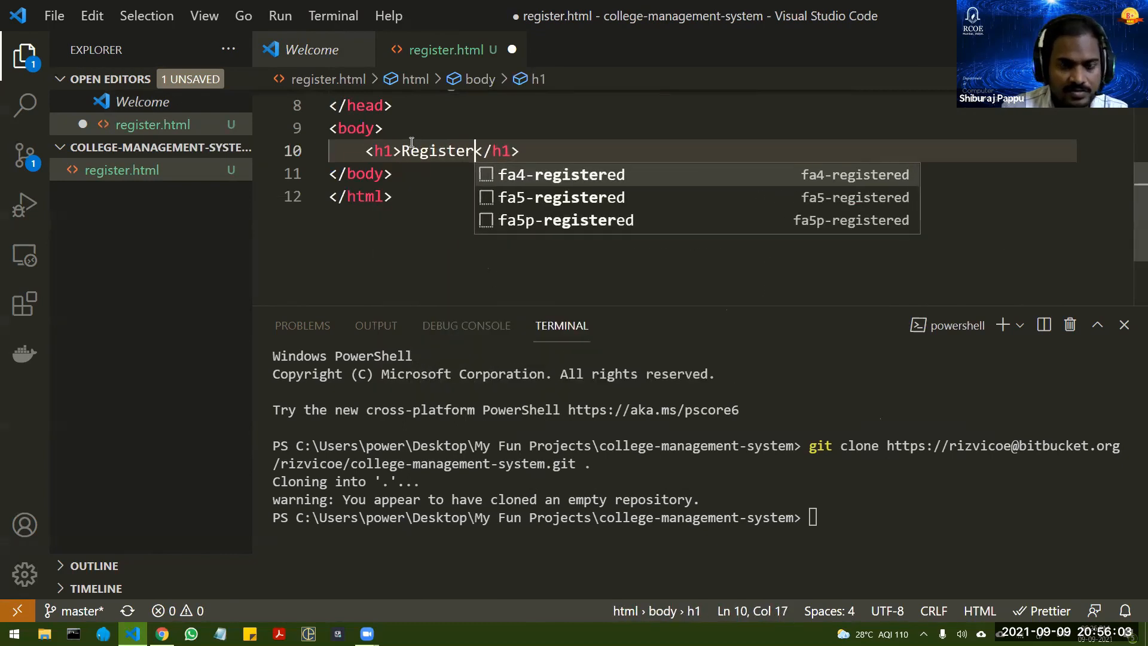
key(ctrl+s)
key(End)
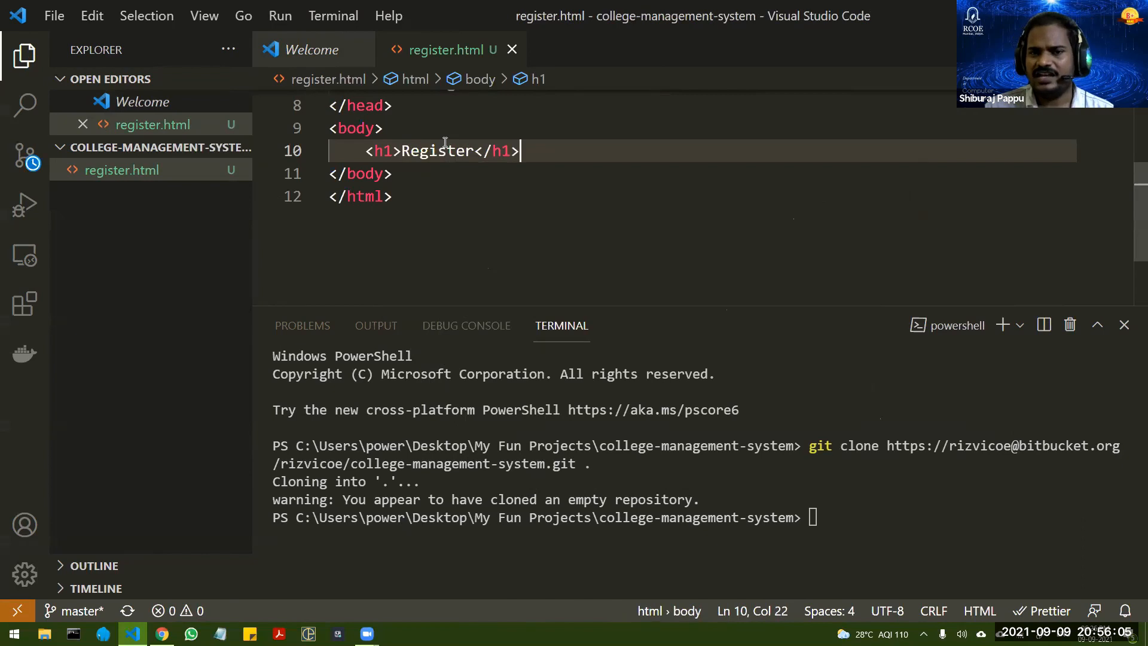
Step: Stage all changes in the repository with git add . in the terminal
click(882, 524)
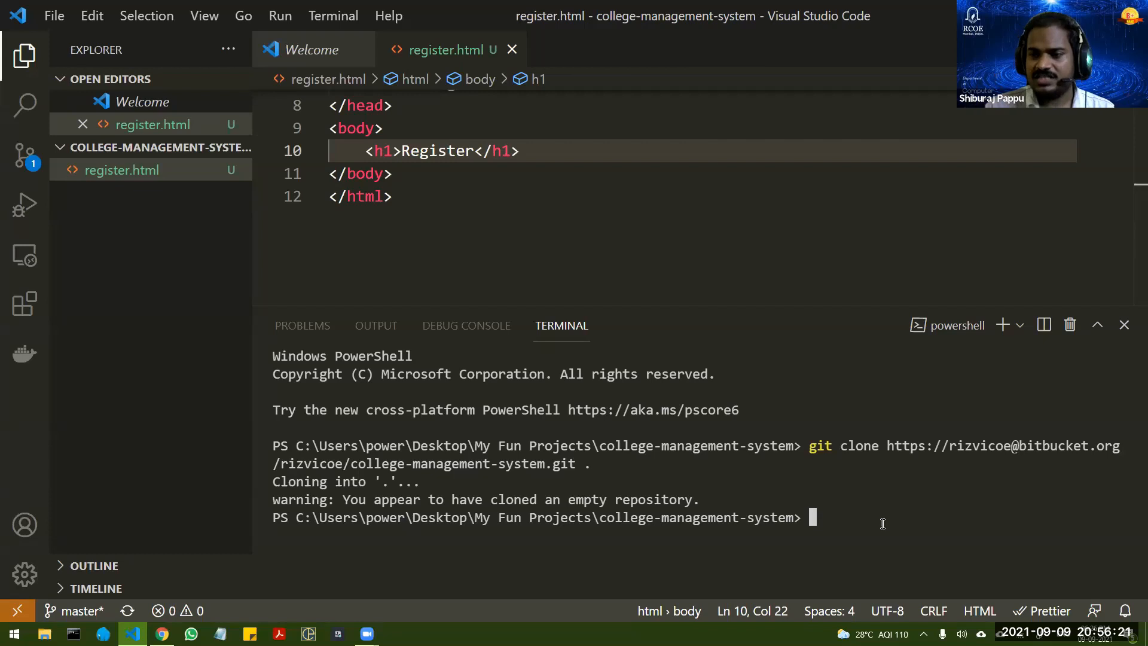
text(git add .)
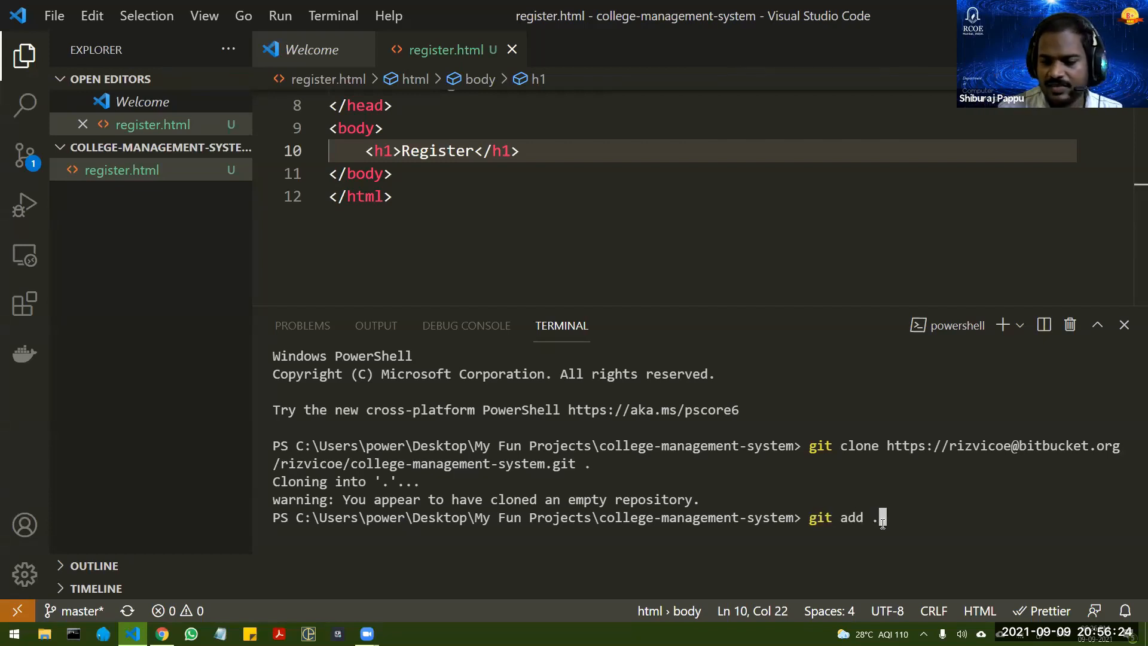
key(Return)
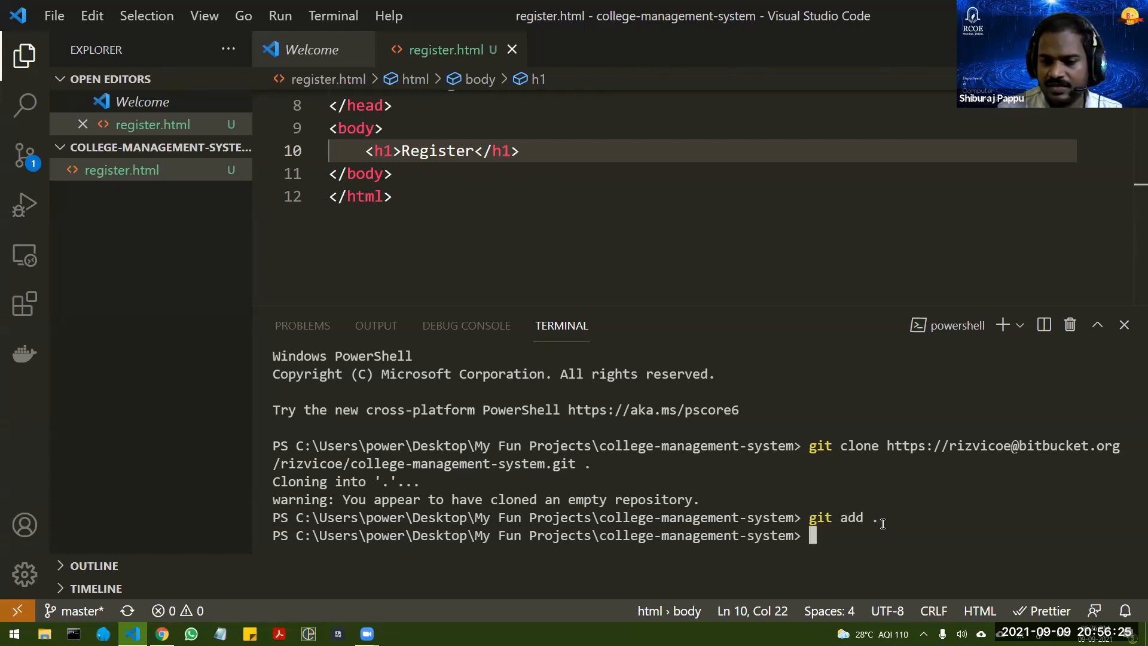
Step: Commit the staged changes in the terminal with the message "Register page complete"
text(git commit -m)
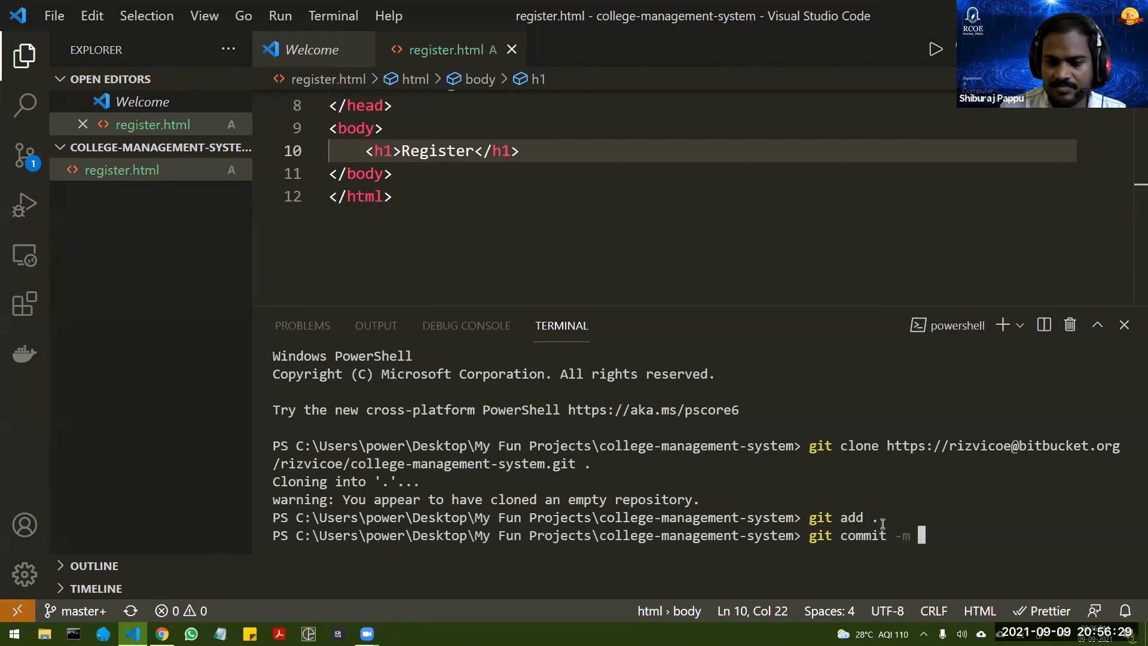
text( ")
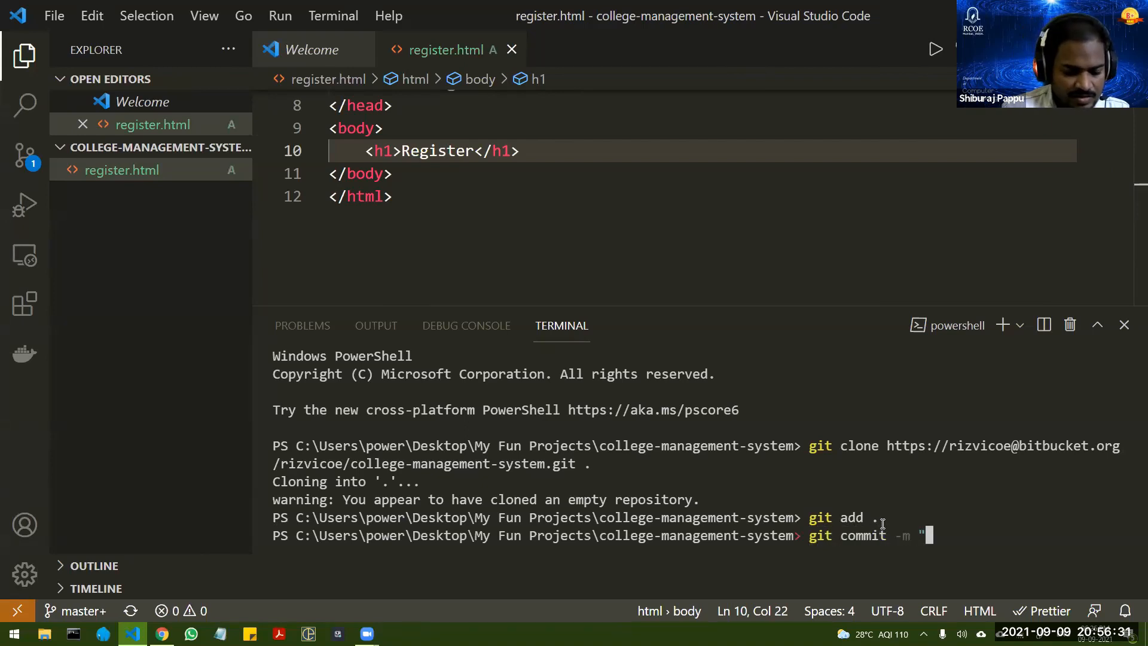
text(Regi)
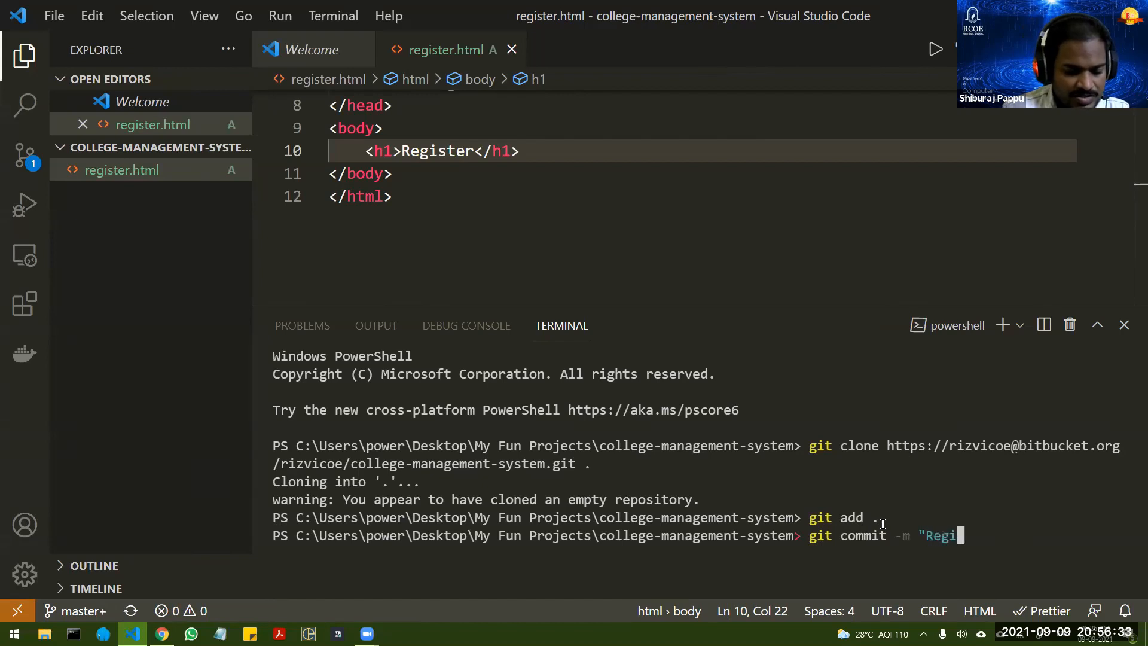
text(ster p)
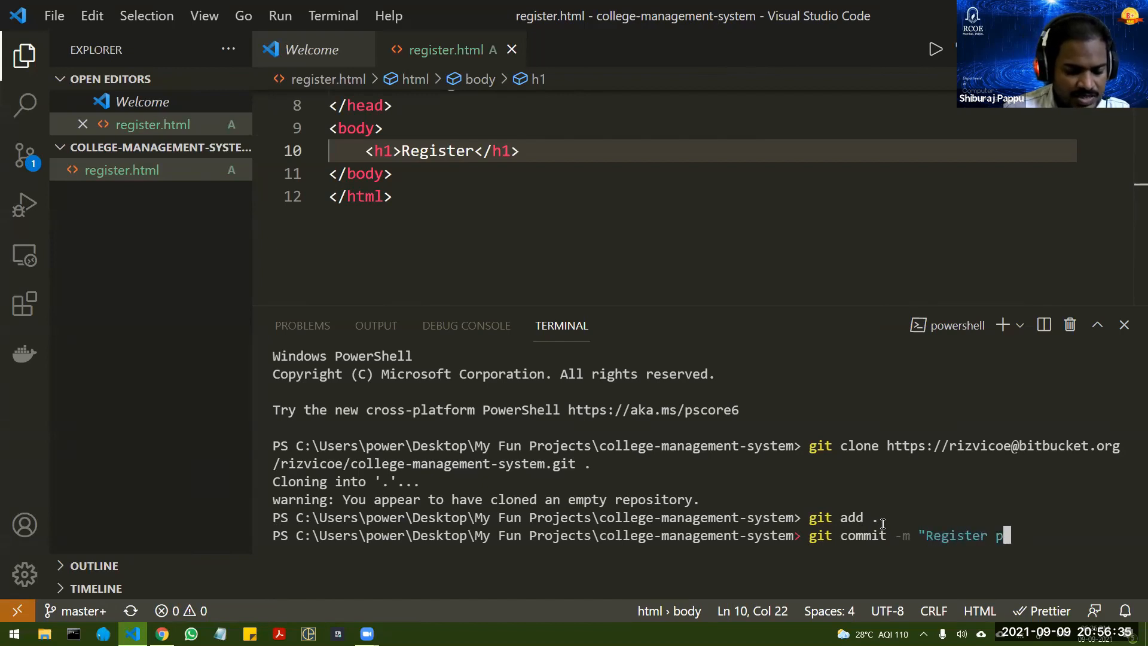
text(age complete")
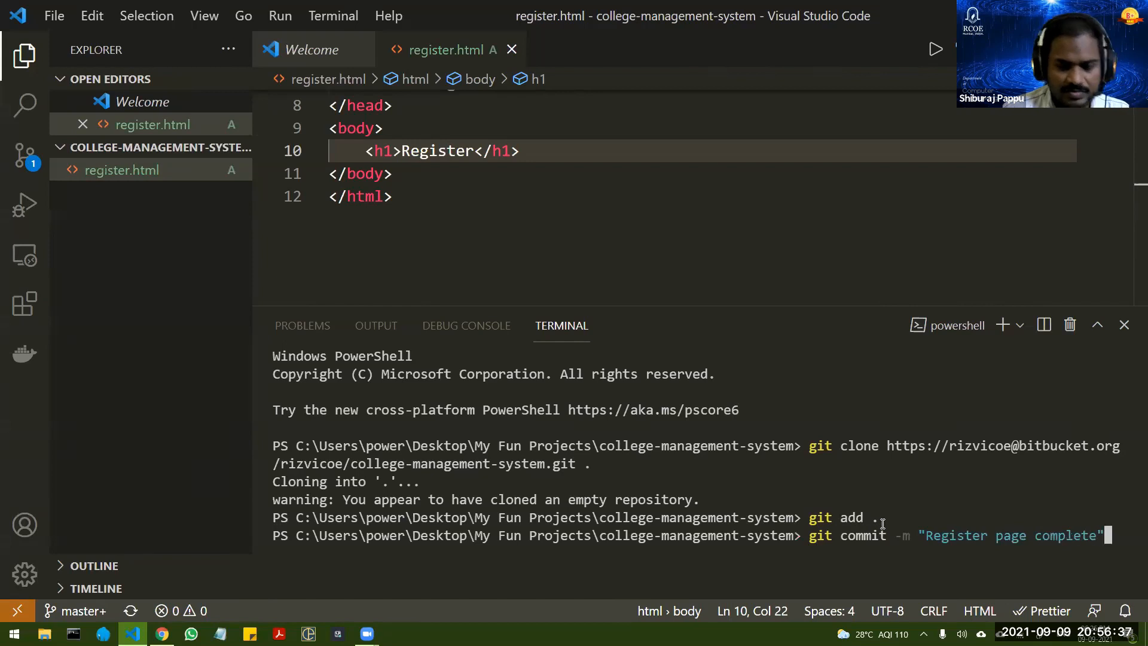
key(Return)
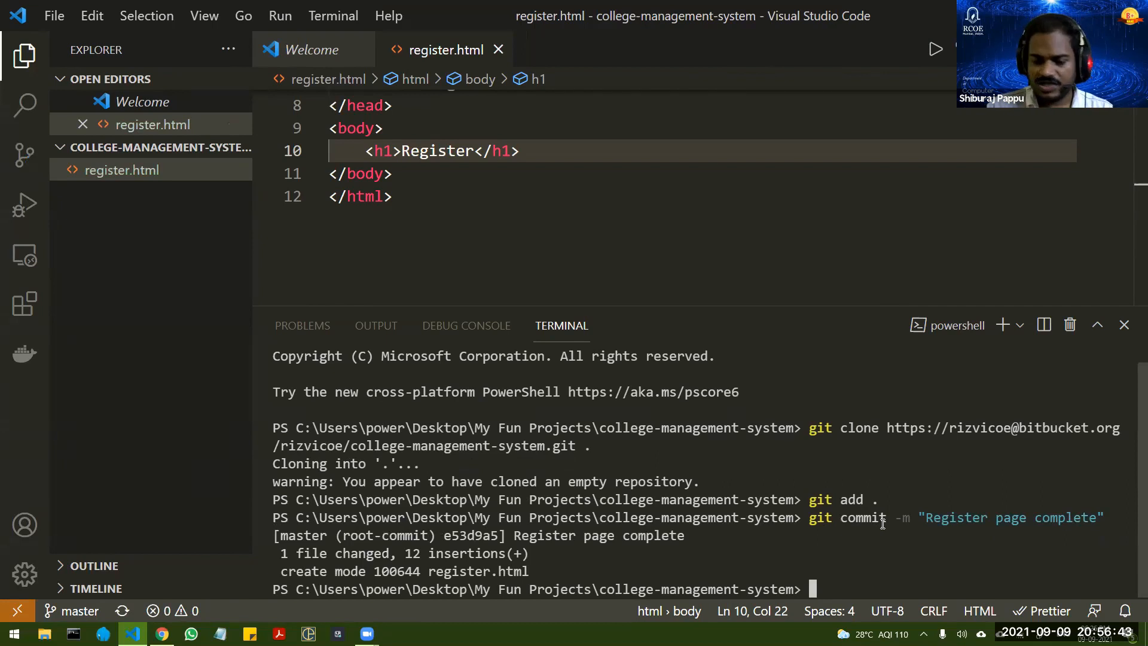
Step: Push the commit with git push, then switch to the browser and reload the Bitbucket repository page
text(git push)
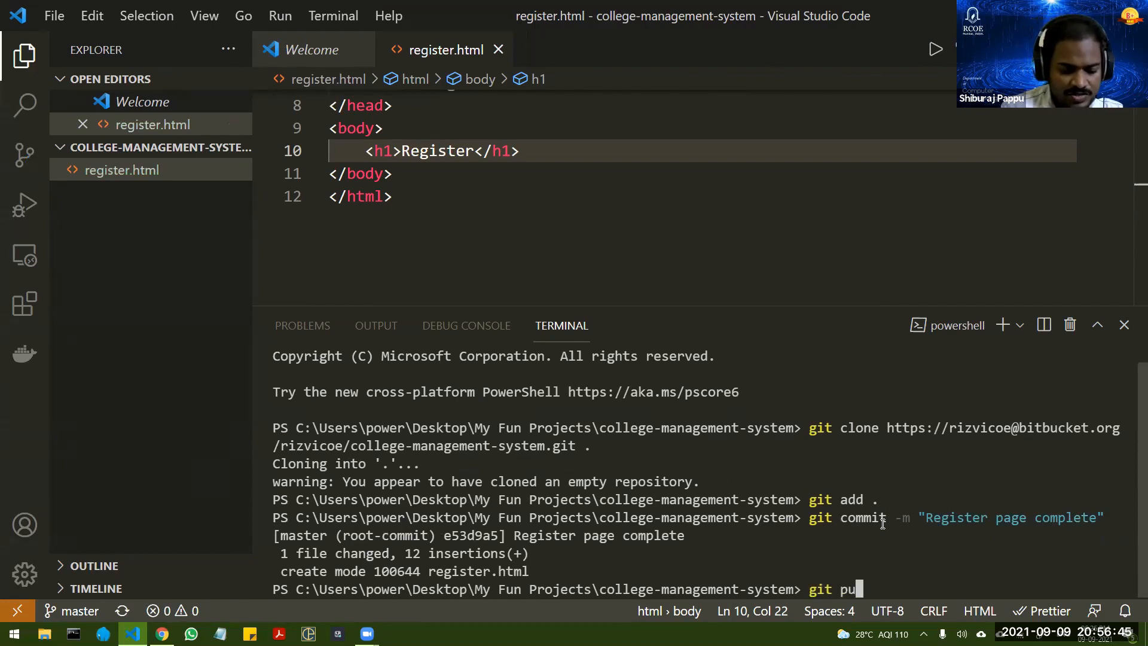
key(Return)
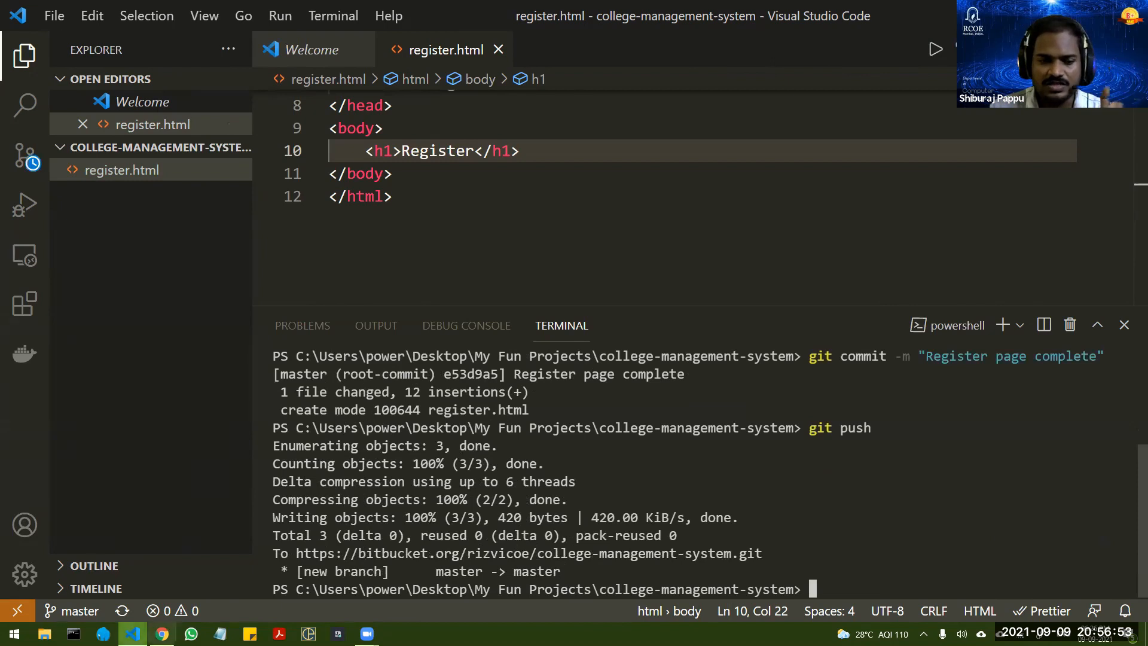
click(162, 634)
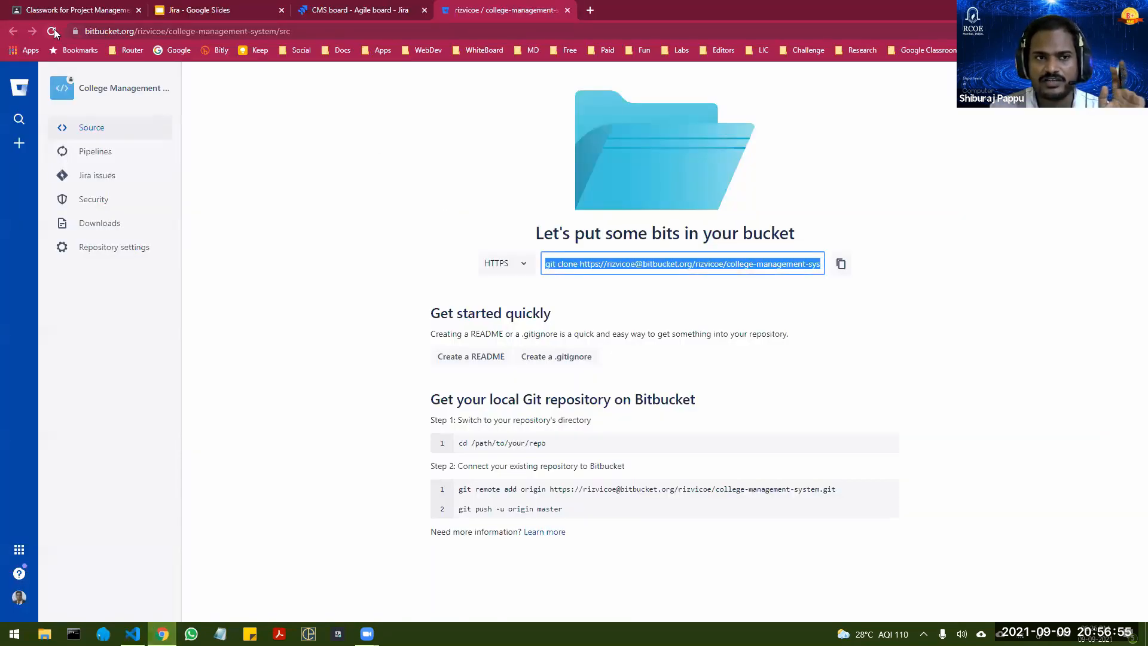
key(F5)
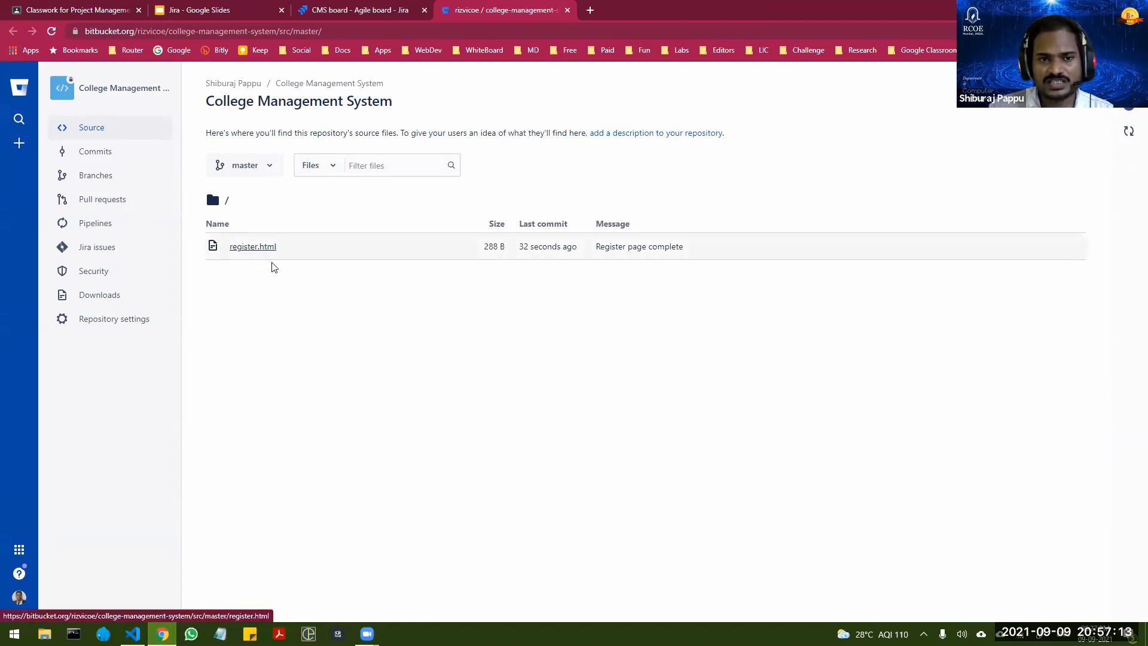
Step: Move the story "User needs a way to Register an account" to Done on the CMS Sprint 1 board in Jira
click(353, 13)
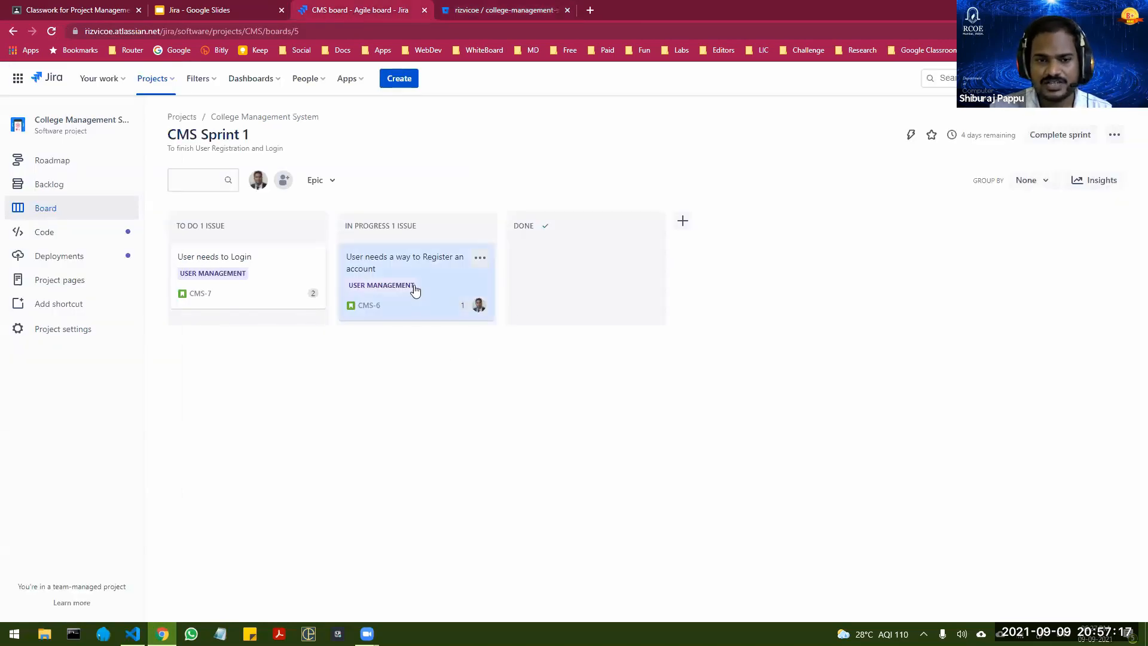
mouse_move(422, 267)
mouse_down()
mouse_move(522, 279)
mouse_move(584, 266)
mouse_move(419, 260)
mouse_up()
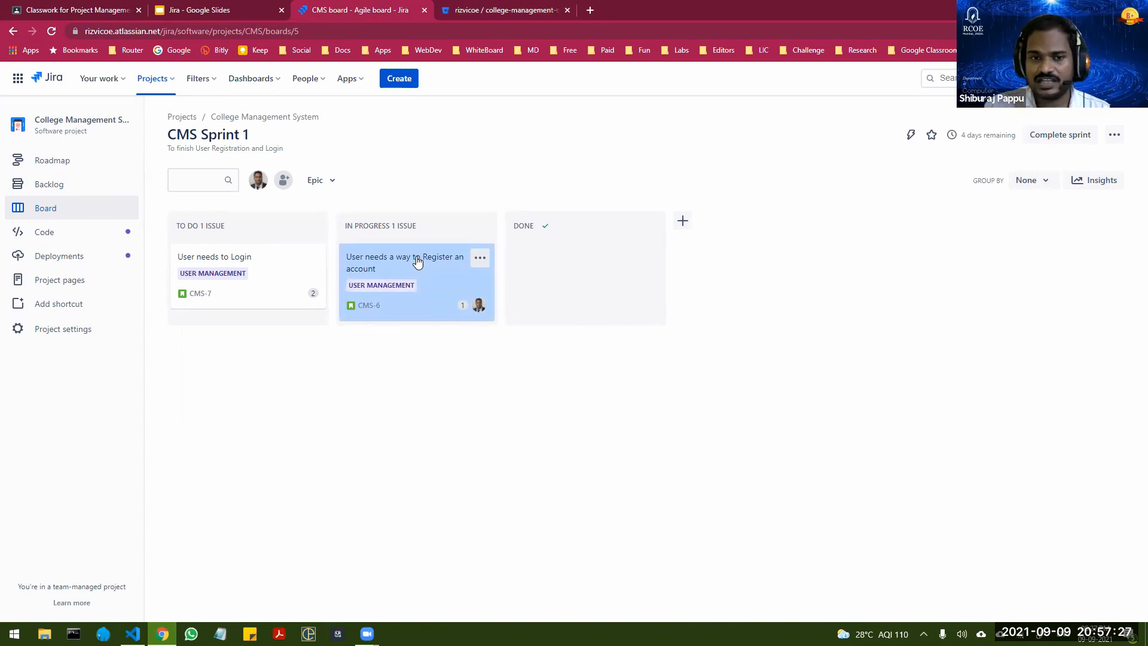
drag(417, 262, 592, 248)
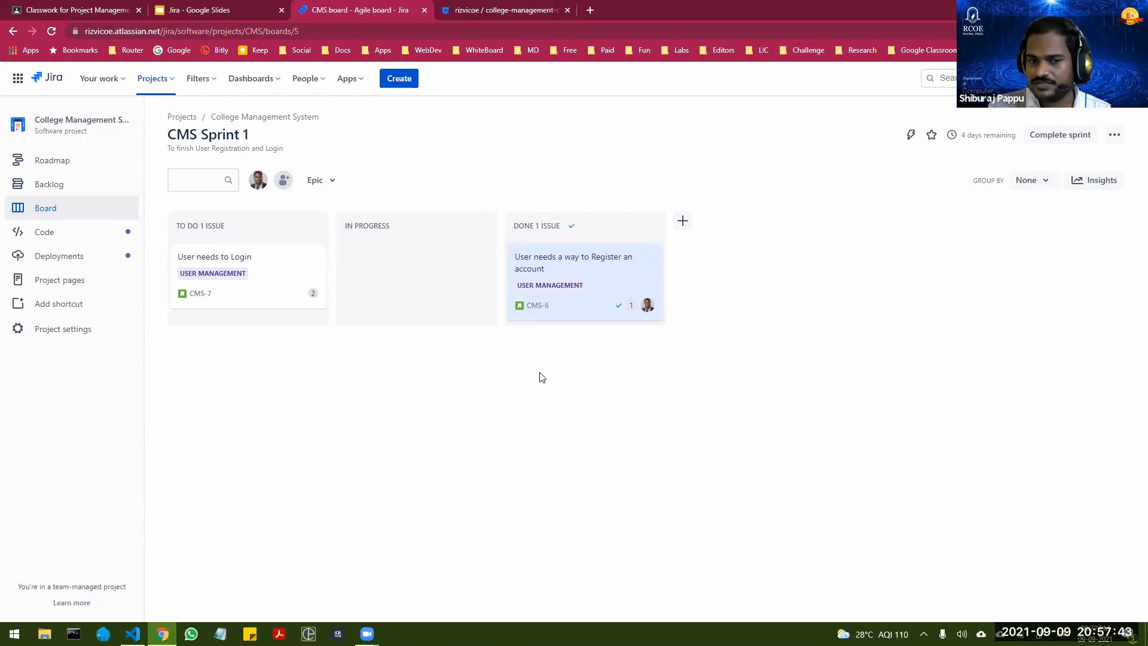
mouse_move(272, 261)
mouse_down()
mouse_move(390, 257)
mouse_move(281, 258)
mouse_up()
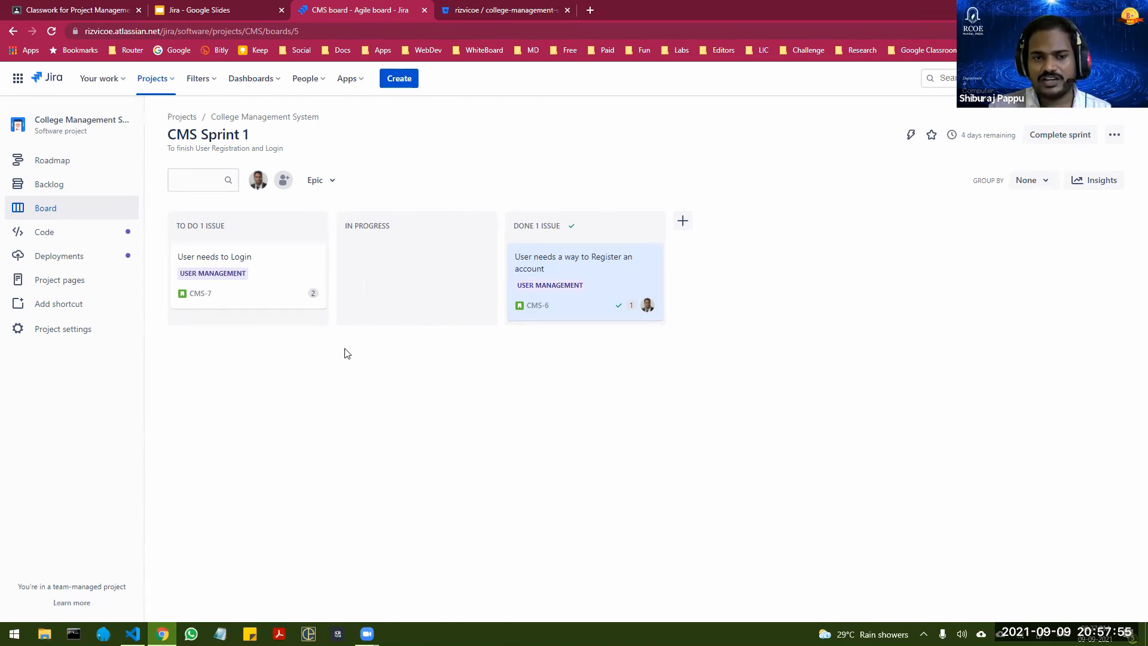
drag(280, 259, 296, 304)
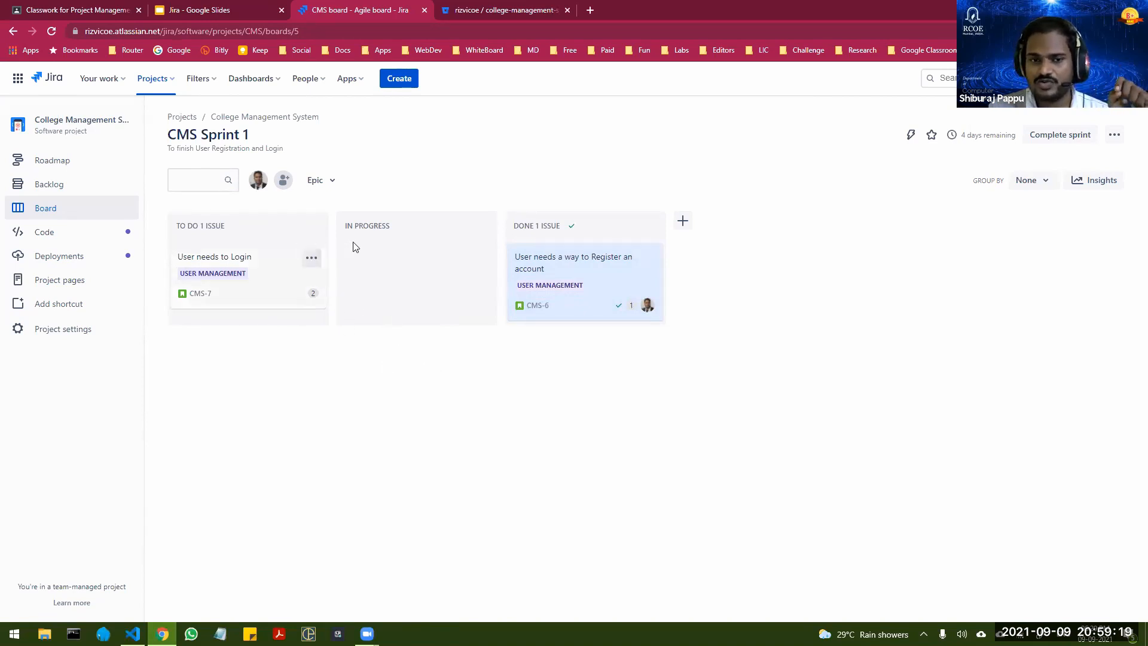
Step: Open the project's automation rule management from the sprint board, view its existing rules, and show the rule library
click(910, 140)
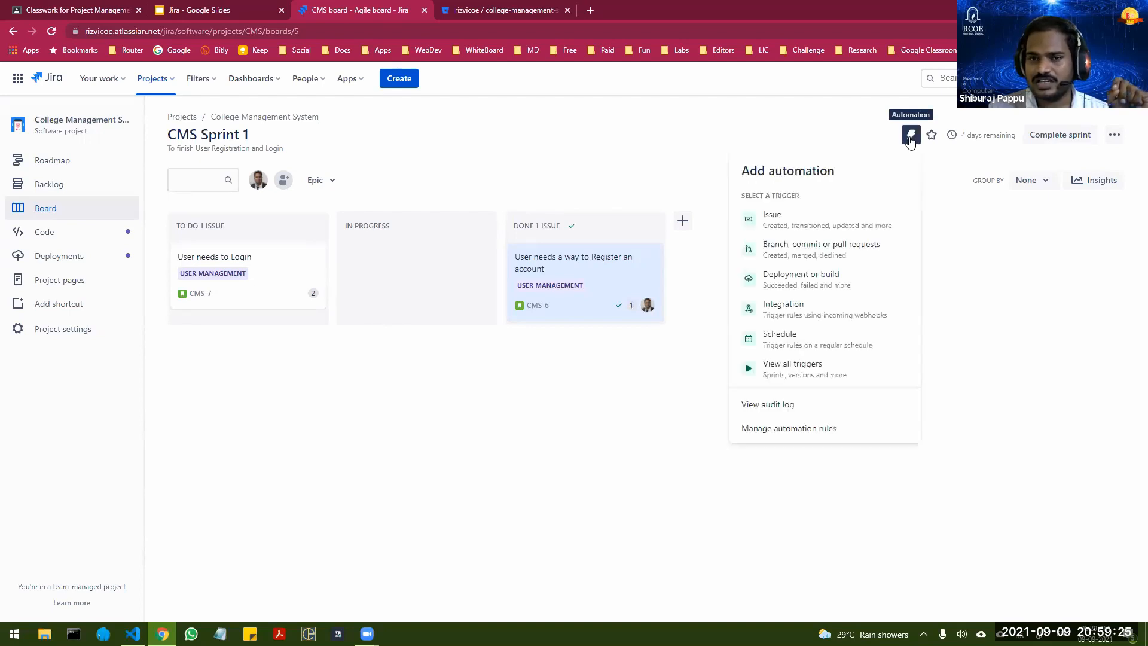
click(801, 429)
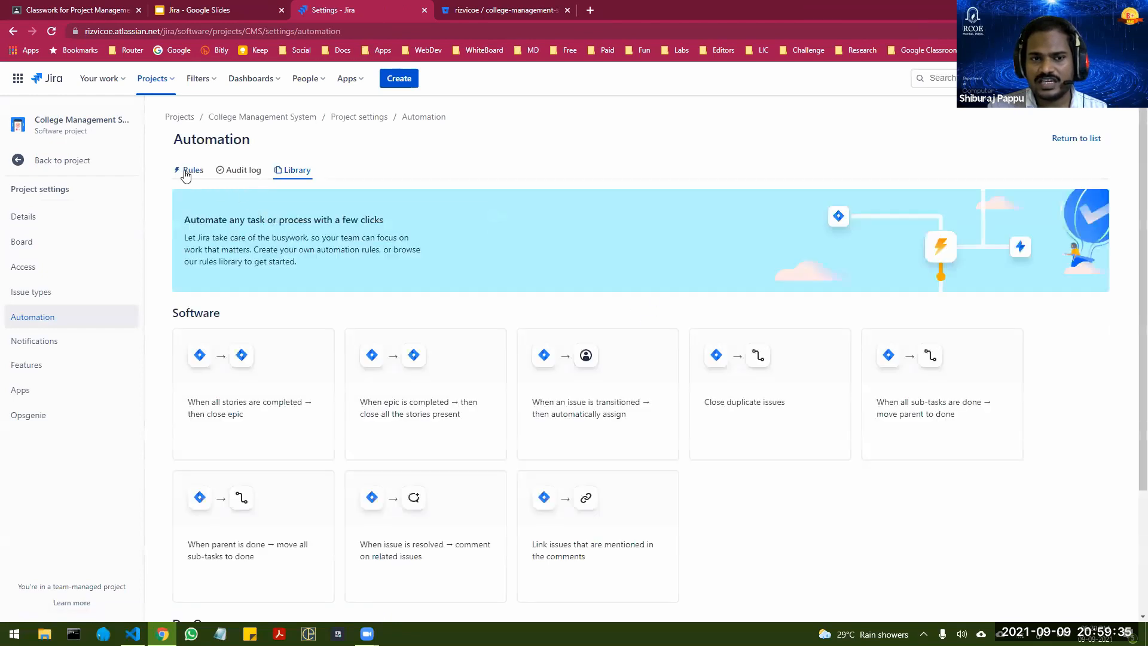
click(189, 171)
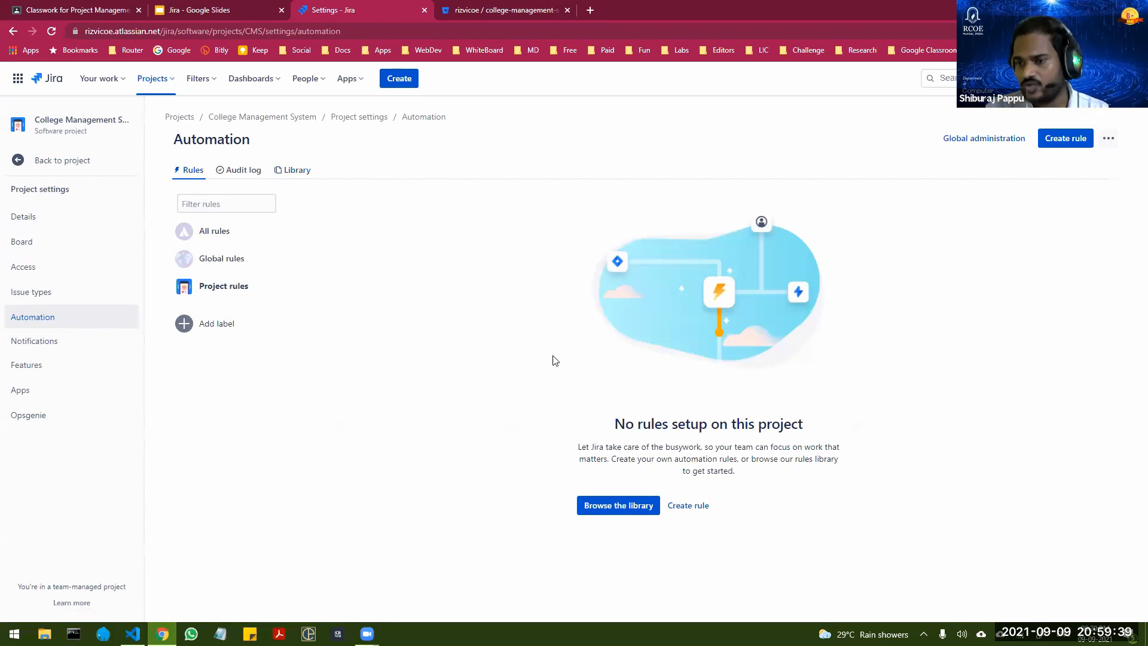
click(295, 173)
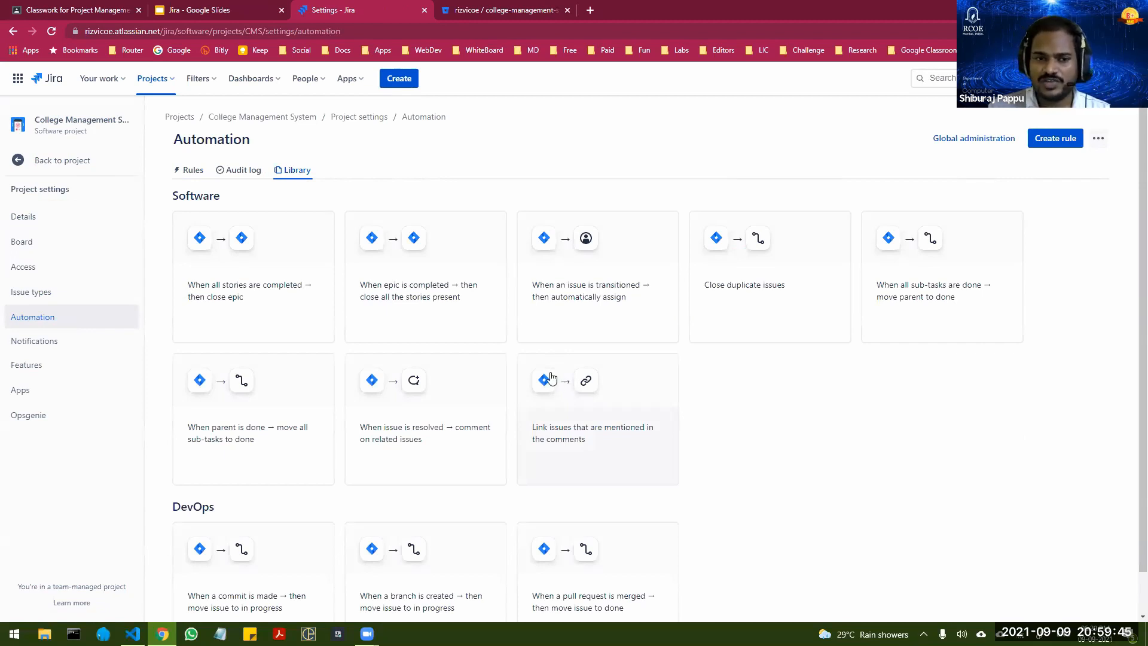
Step: Turn on the library rule "When all stories are completed → then close epic" for the College Management System project
scroll(428, 307, down, 1)
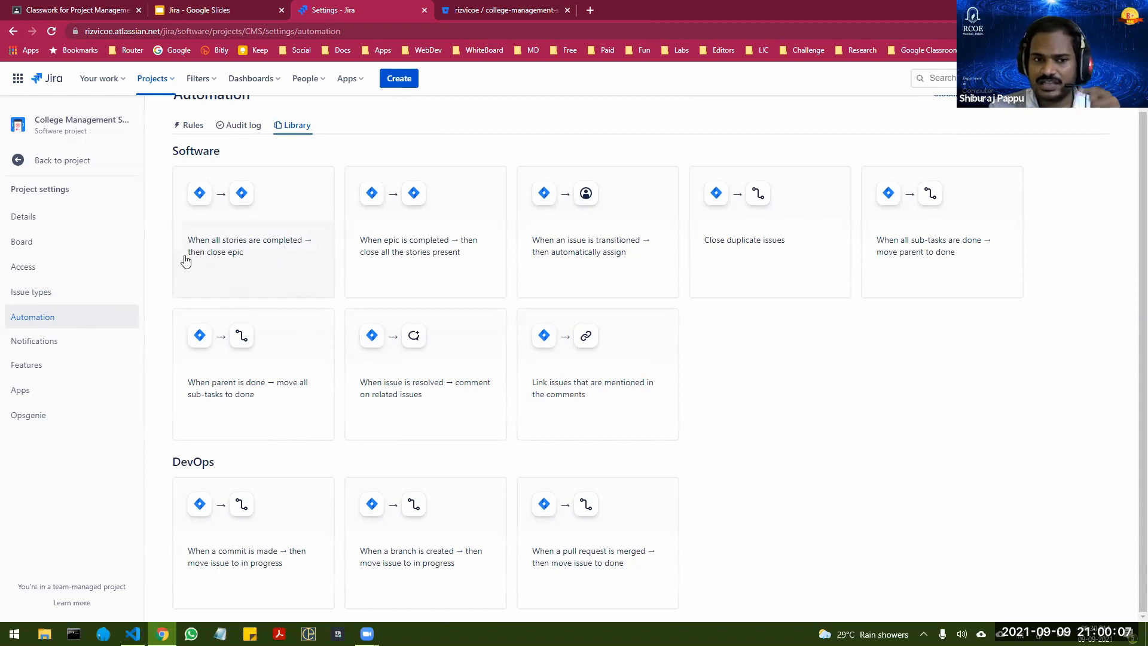
click(241, 245)
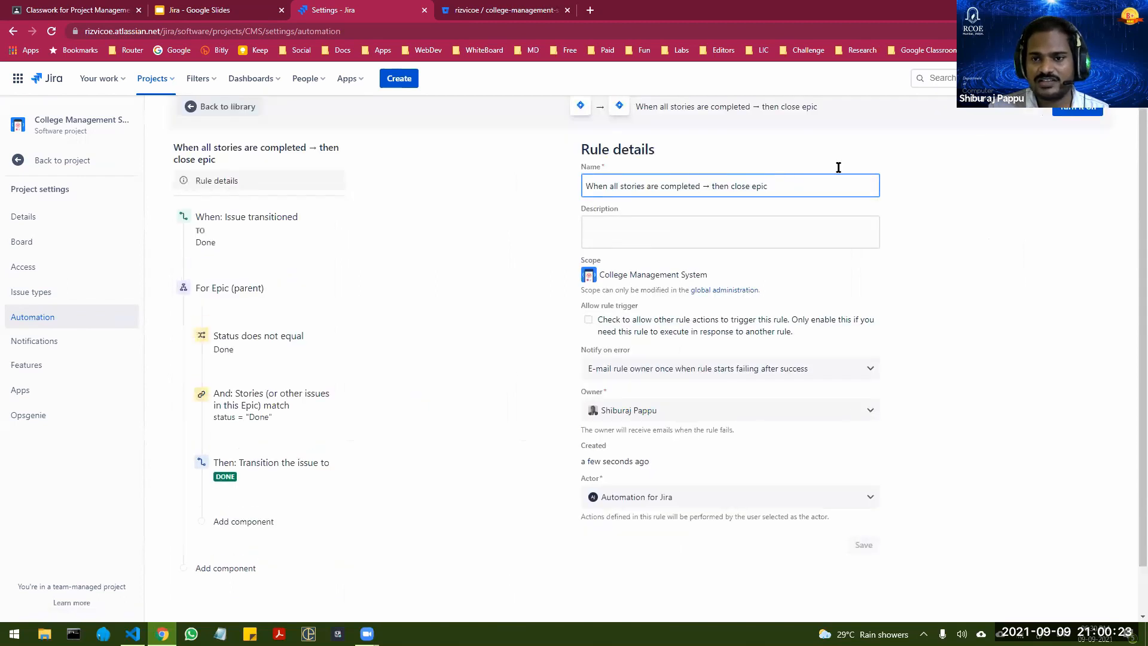
click(1078, 152)
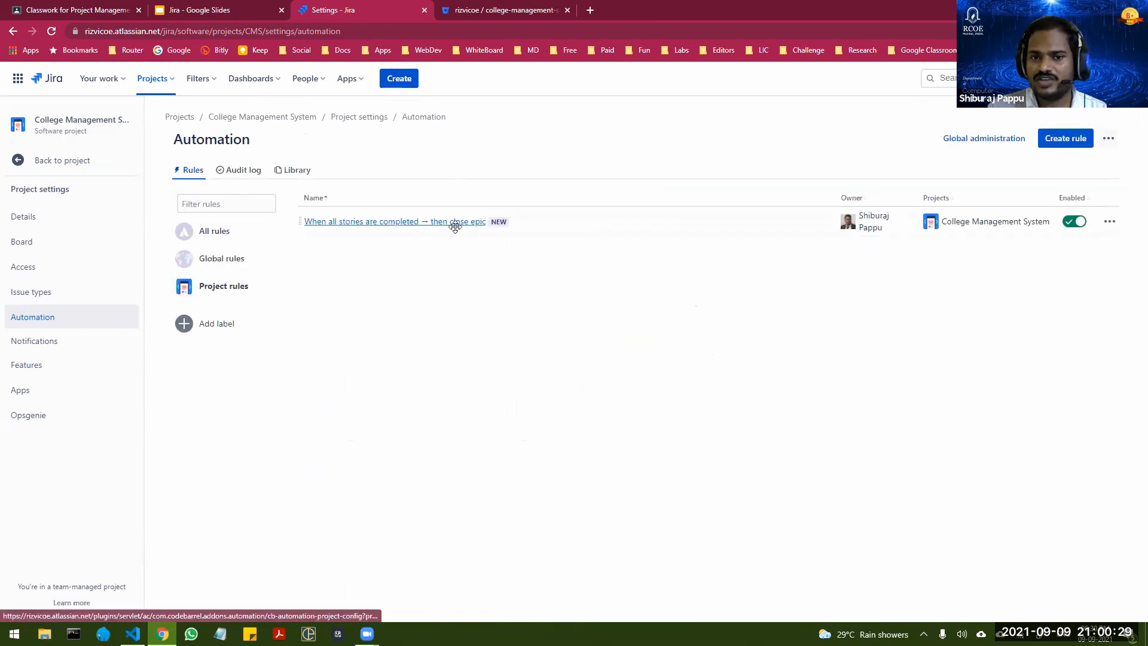
Step: Turn on the library rules "When epic is completed → then close all the stories present" and "When an issue is transitioned → then automatically assign"
click(297, 173)
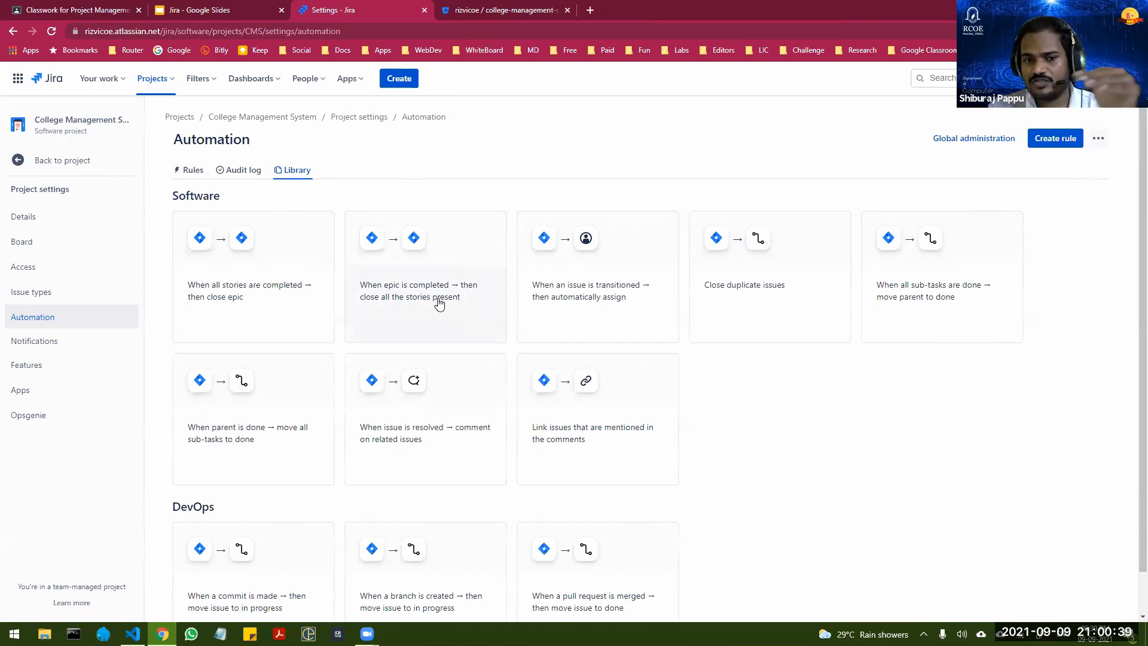
click(417, 298)
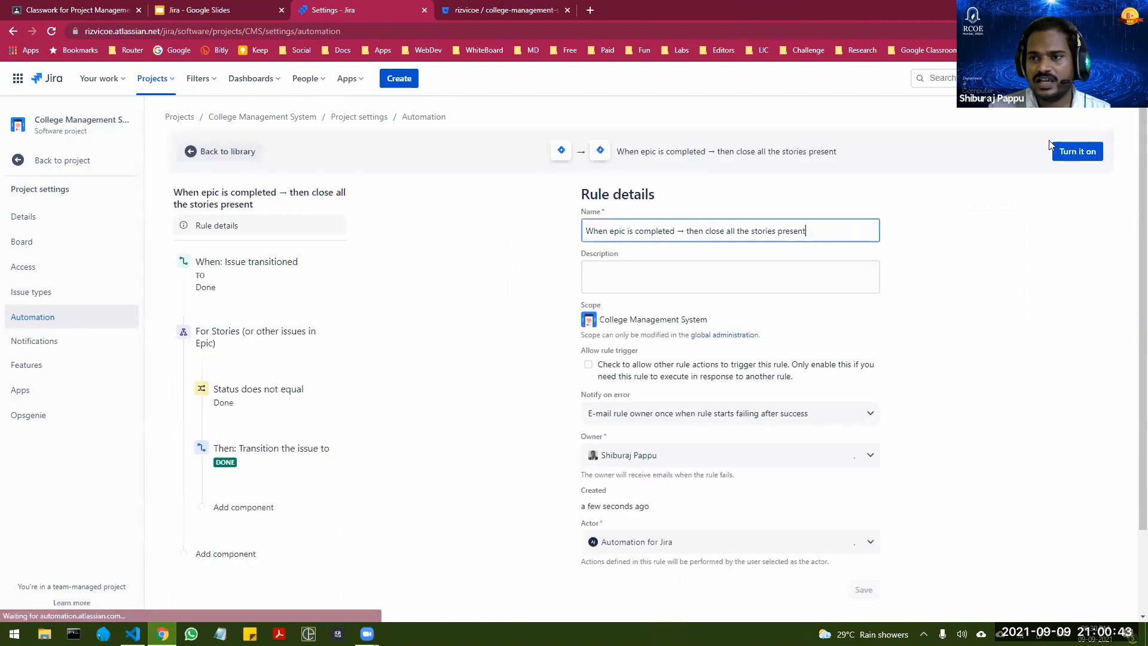
click(1082, 151)
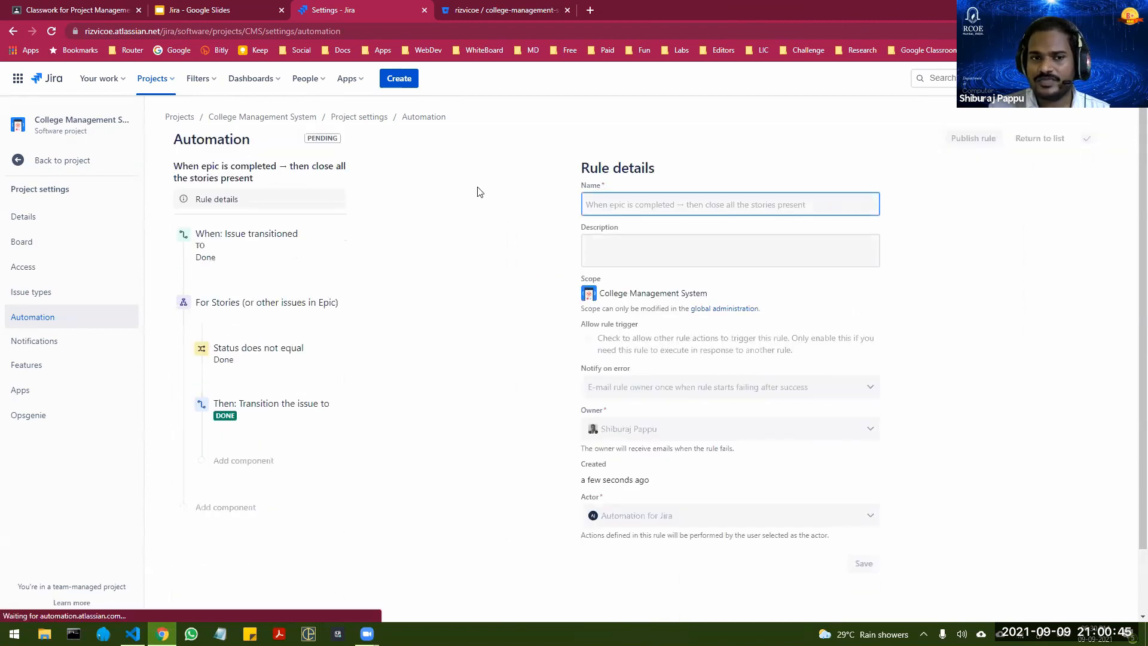
click(299, 171)
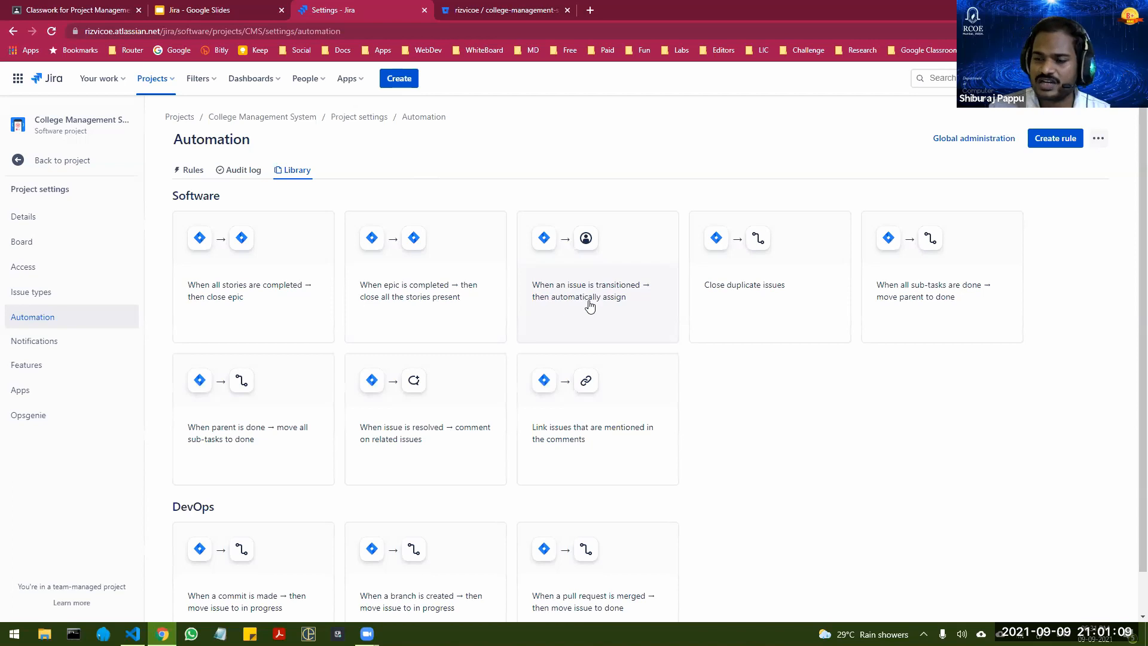
click(595, 305)
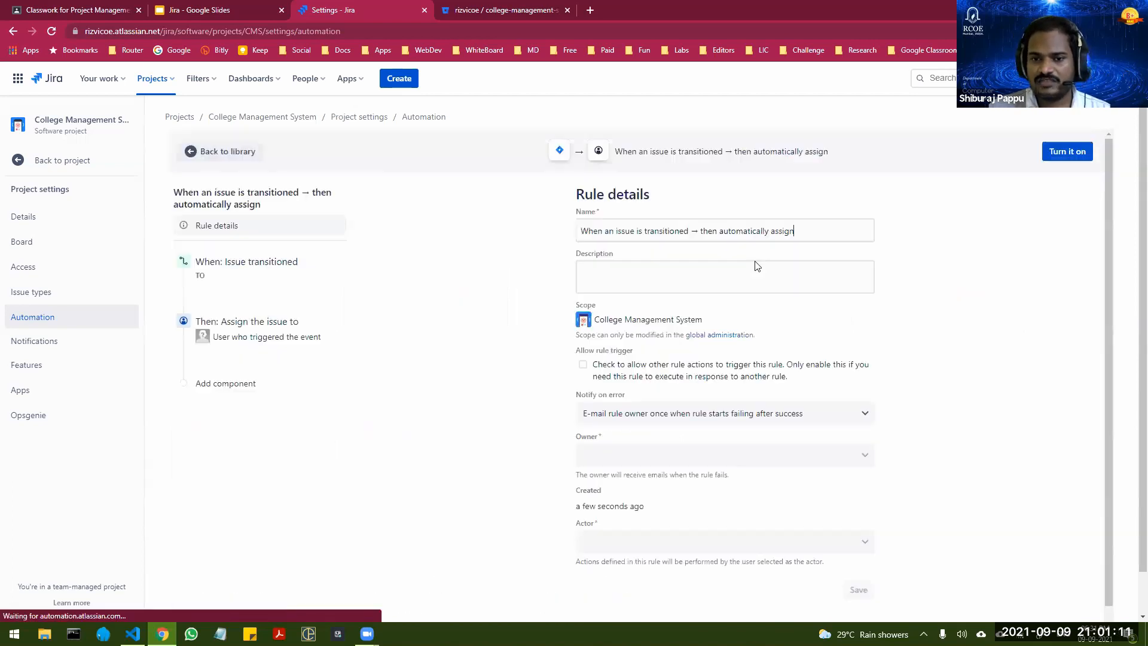
click(1071, 153)
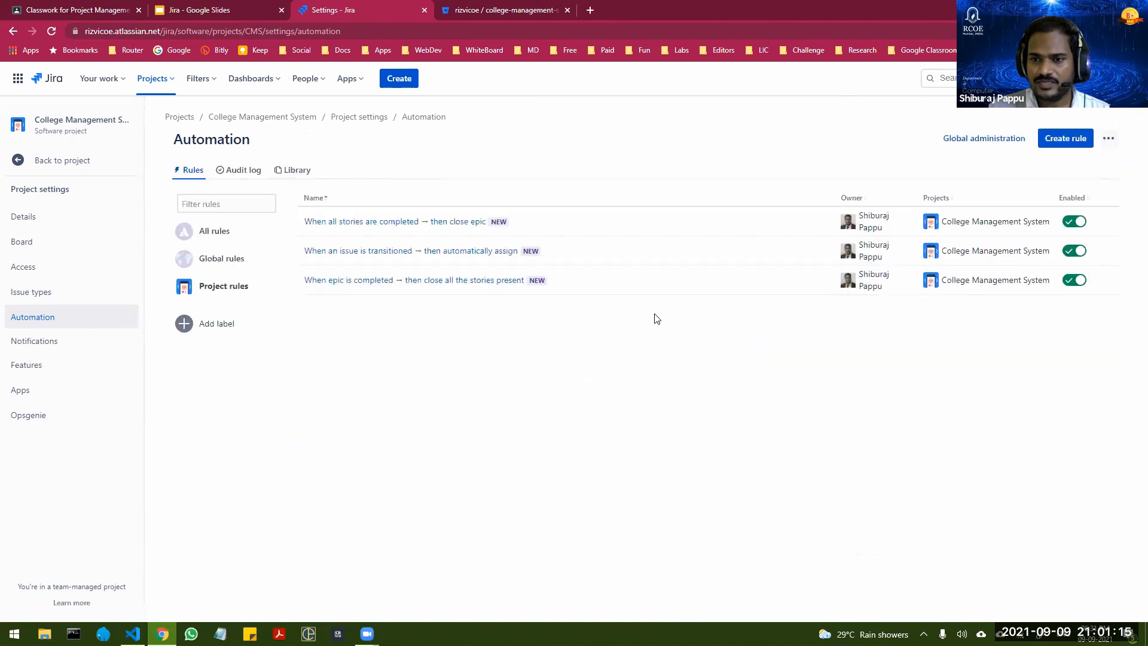
Step: Turn on the library rules "When all sub-tasks are done → move parent to done" and "When parent is done → move all sub-tasks to done"
click(297, 171)
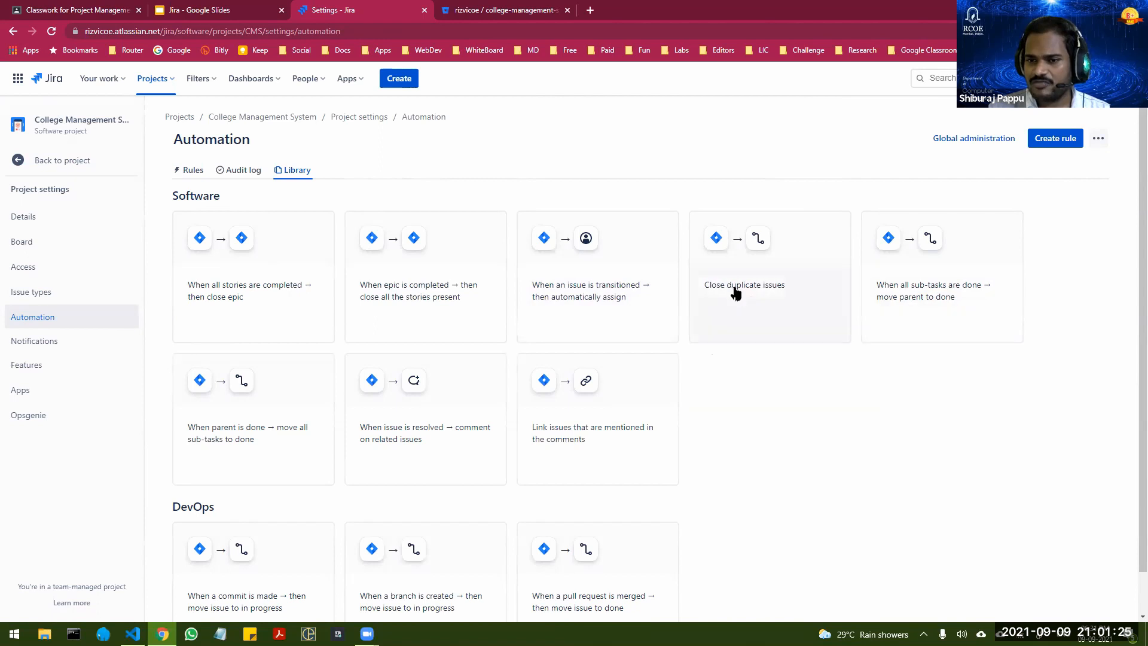
click(911, 303)
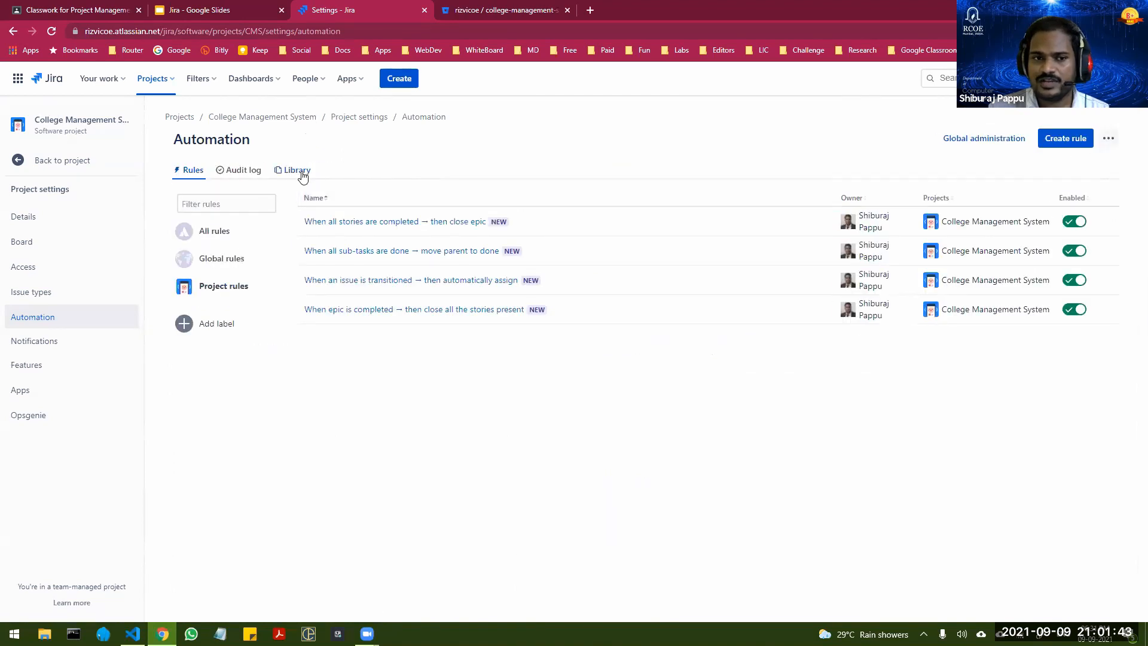
click(299, 170)
scroll(344, 367, down, 1)
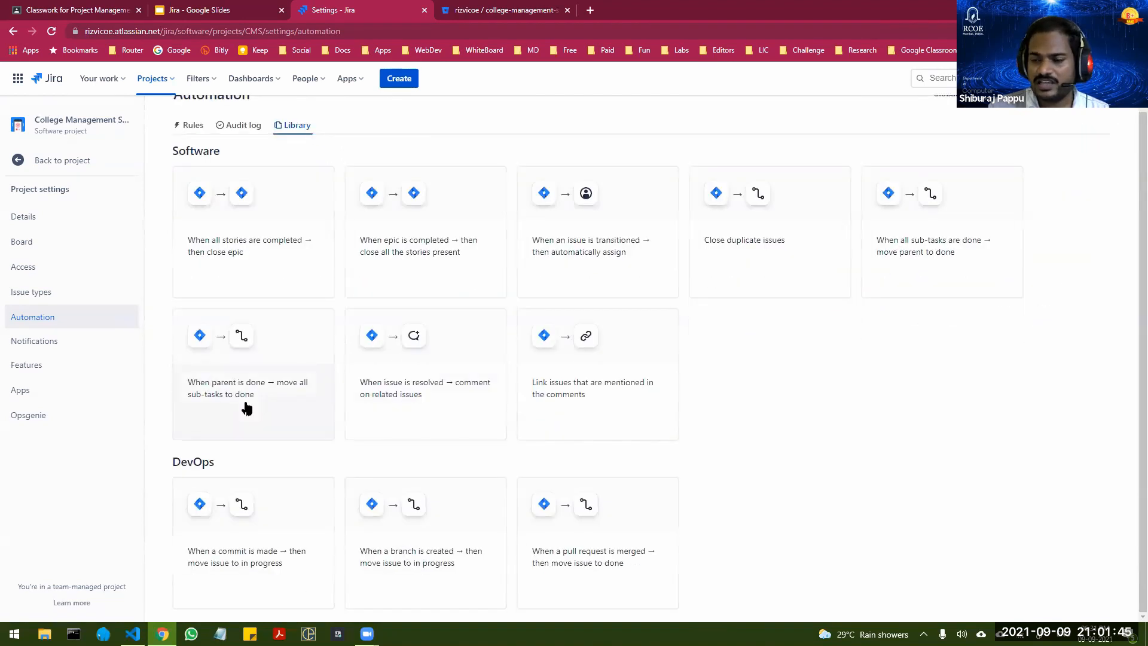
click(248, 405)
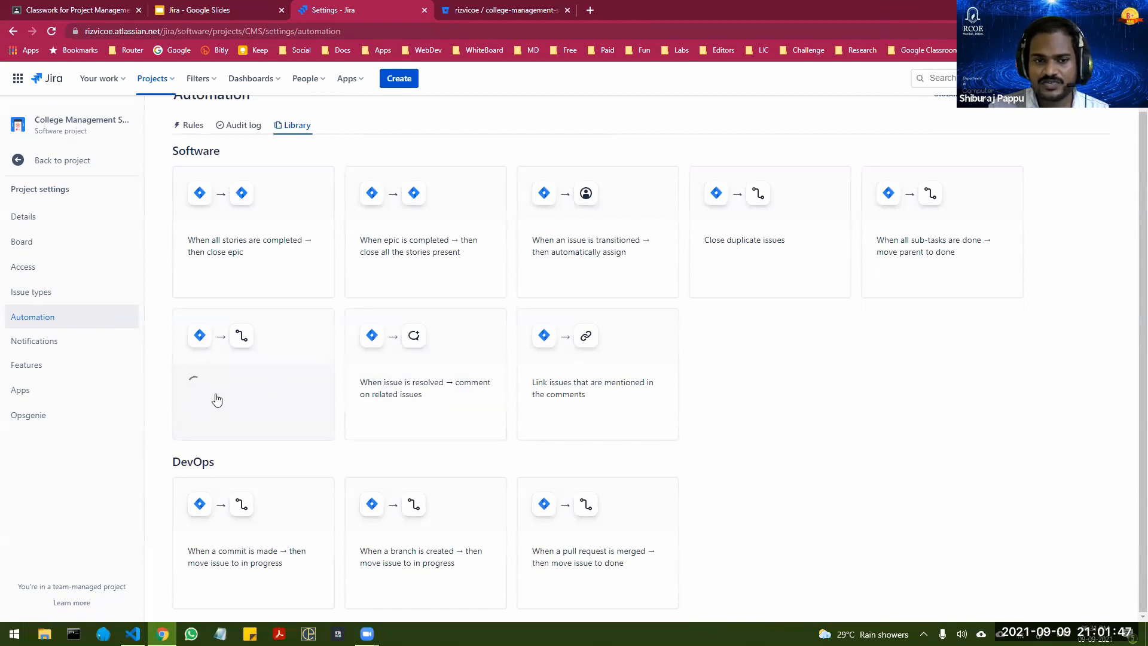
click(1088, 115)
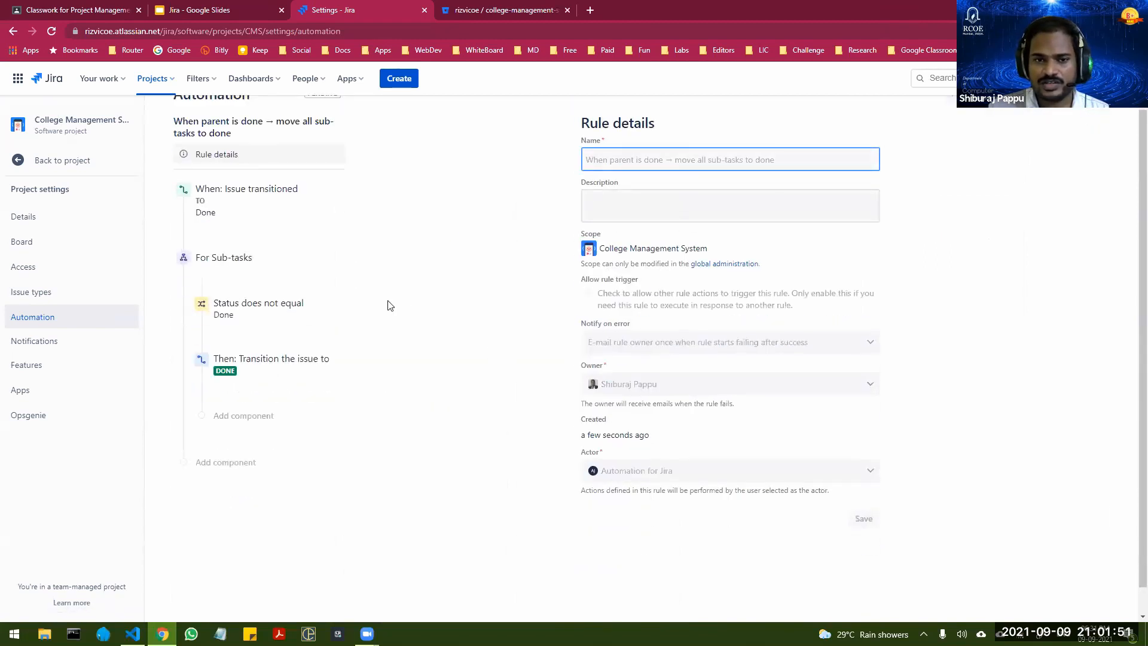
Step: Turn on the library rule "When a commit is made → then move issue to in progress" for the College Management System project
click(295, 173)
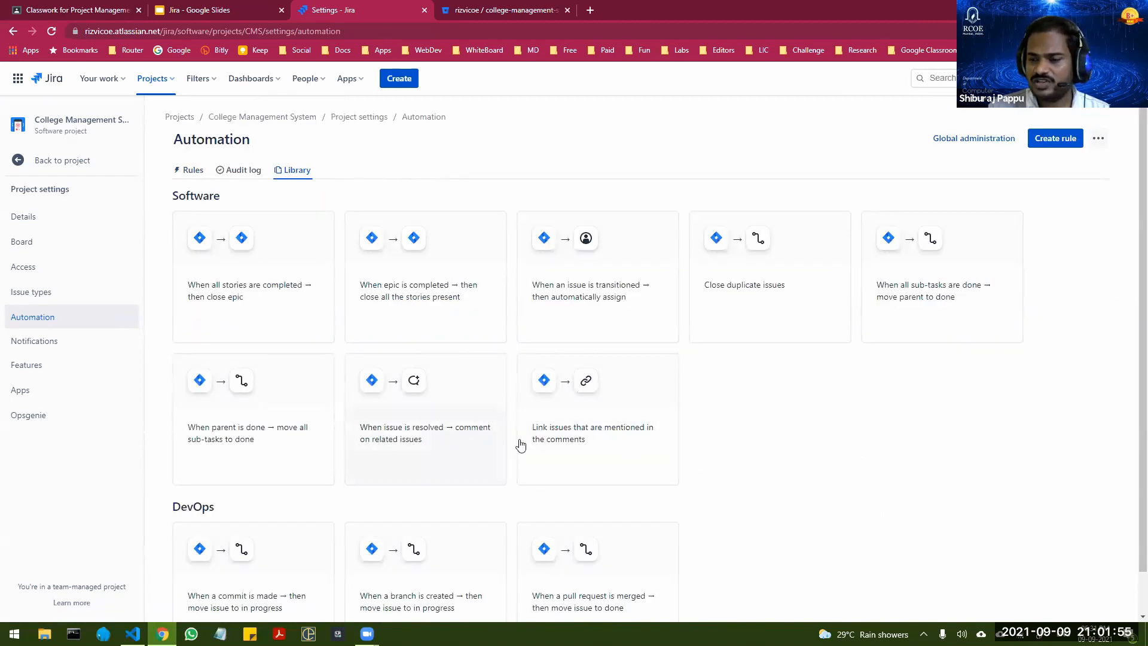
scroll(511, 381, down, 1)
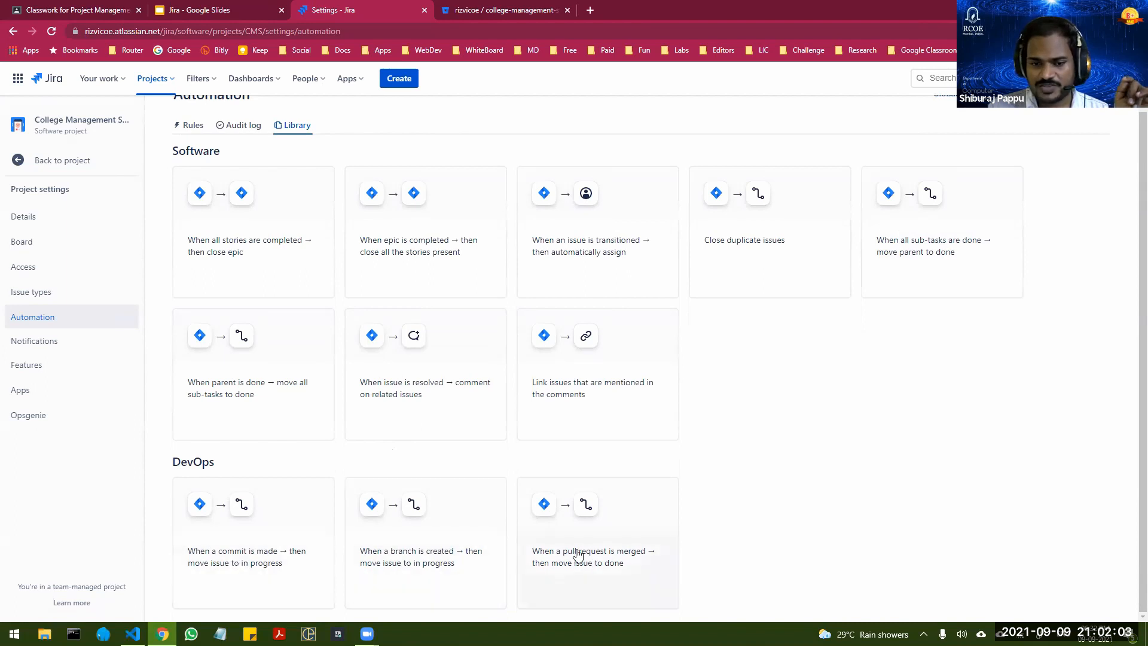
click(253, 572)
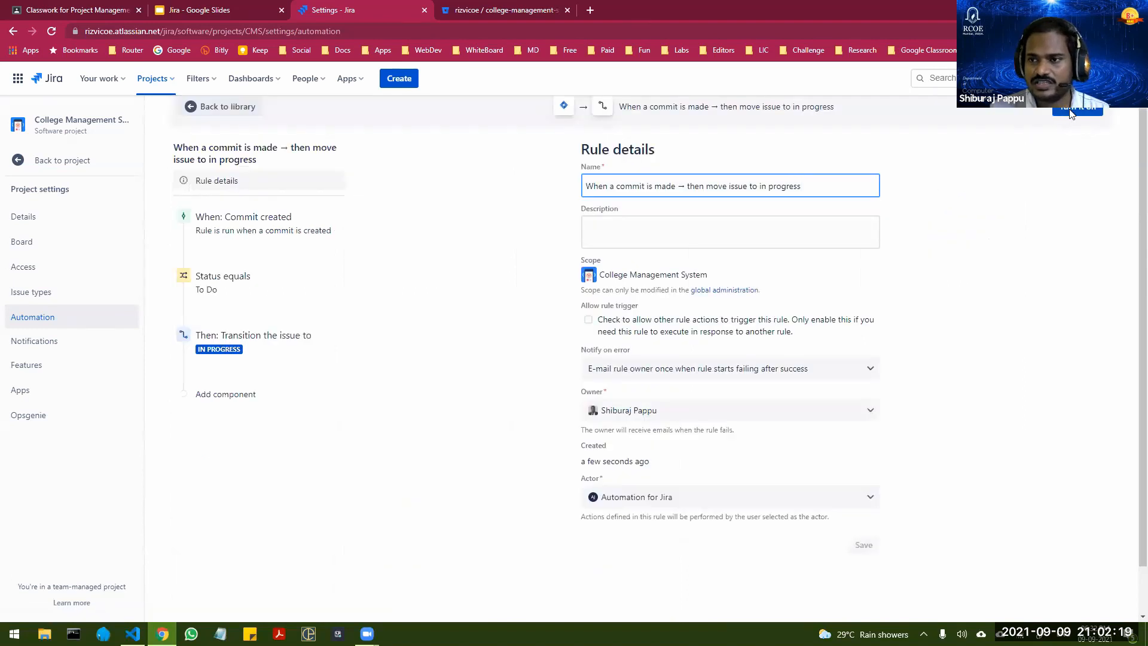
click(1070, 113)
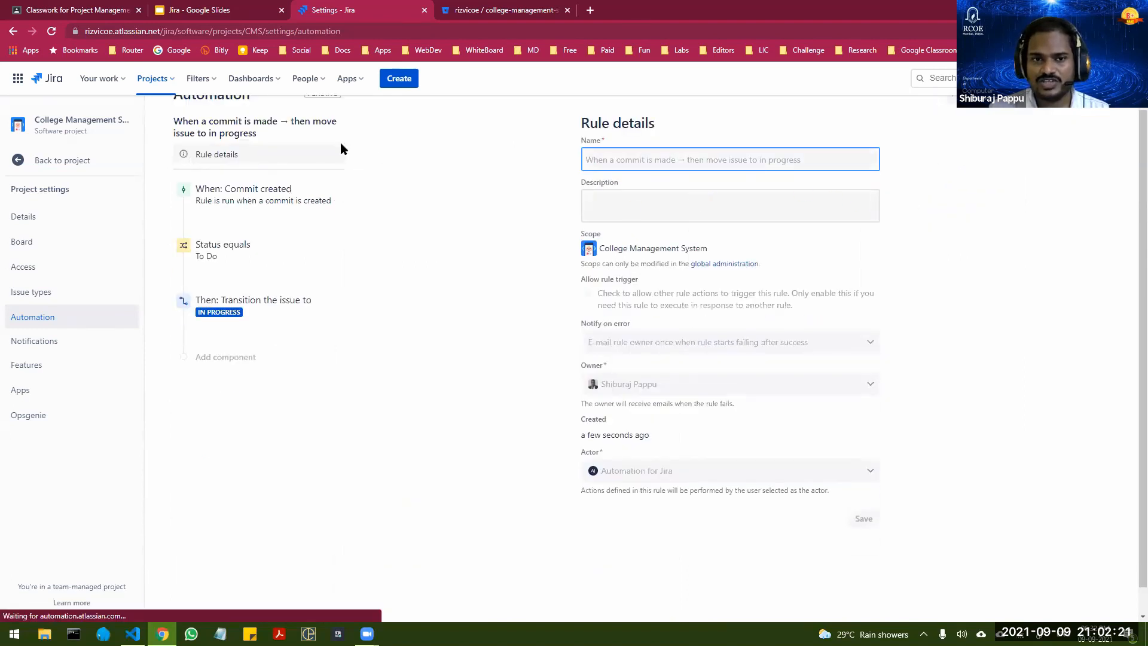
Step: Turn on the library rule "When a branch is created → then move issue to in progress"
click(292, 171)
scroll(388, 561, down, 1)
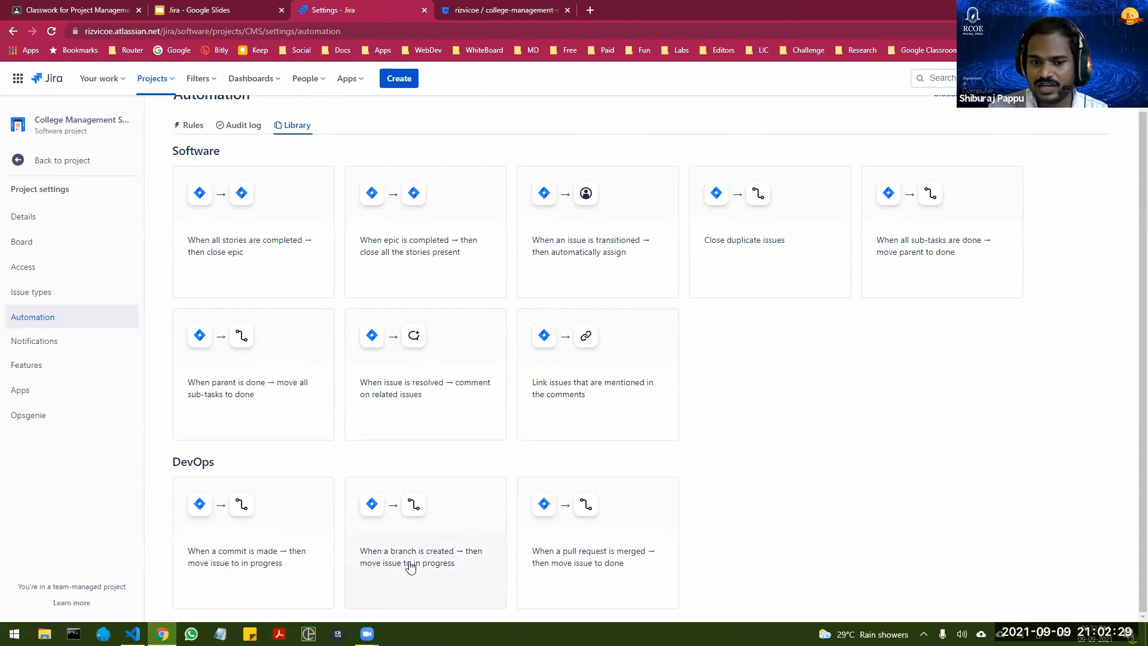
click(444, 568)
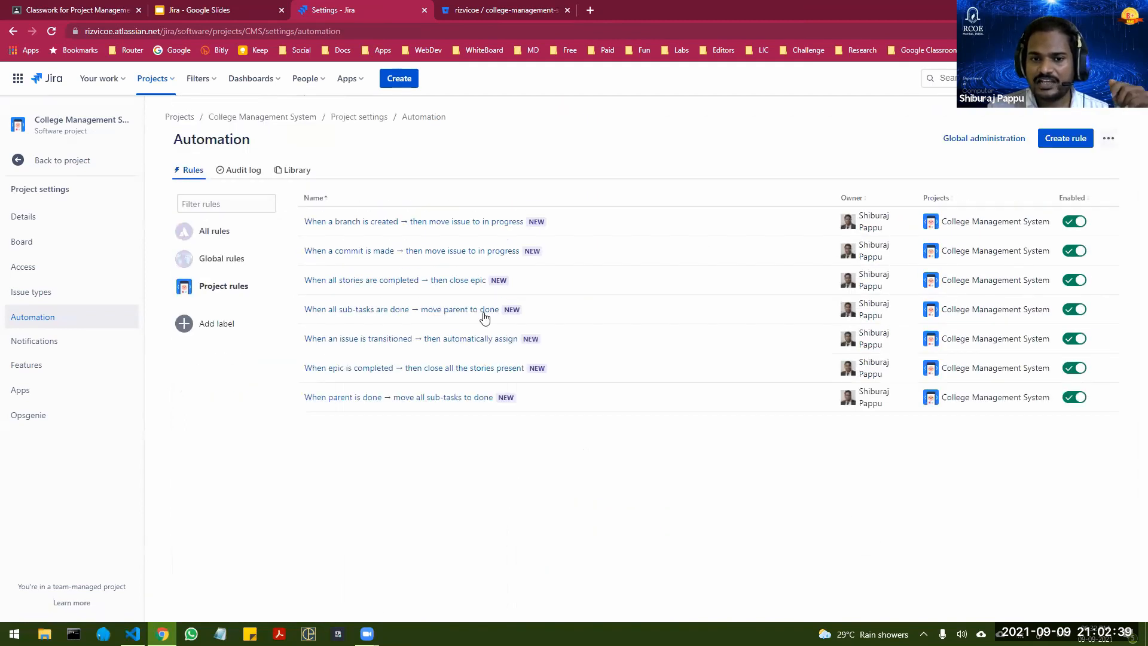
Step: Turn on the library rule "When a pull request is merged → then move issue to done"
click(293, 170)
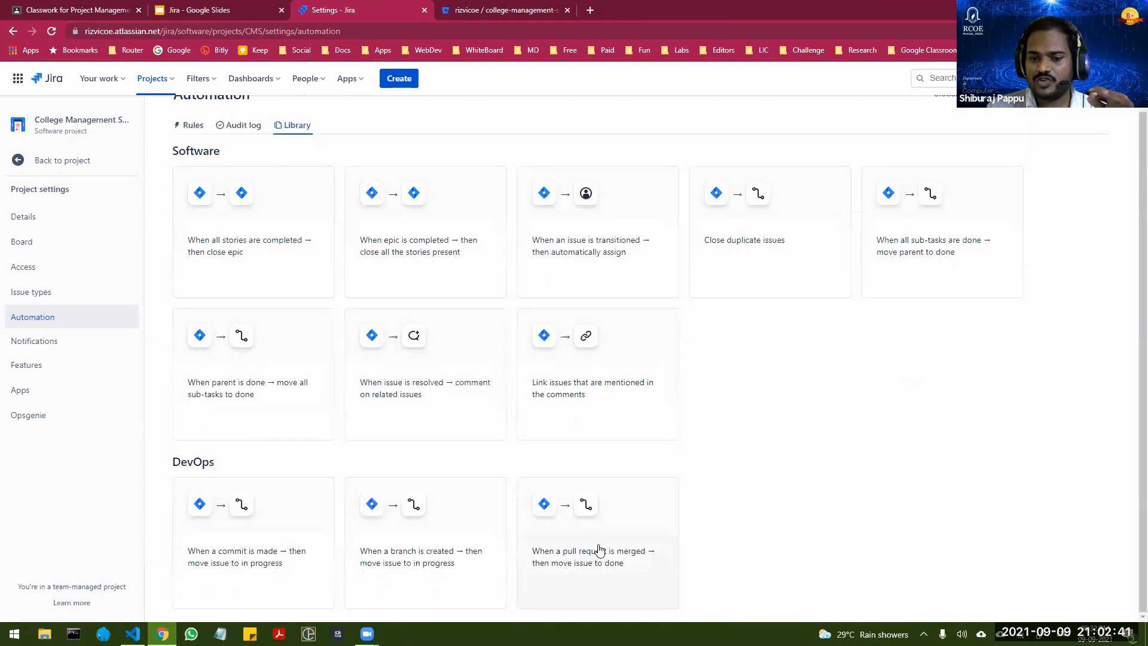
scroll(596, 556, down, 1)
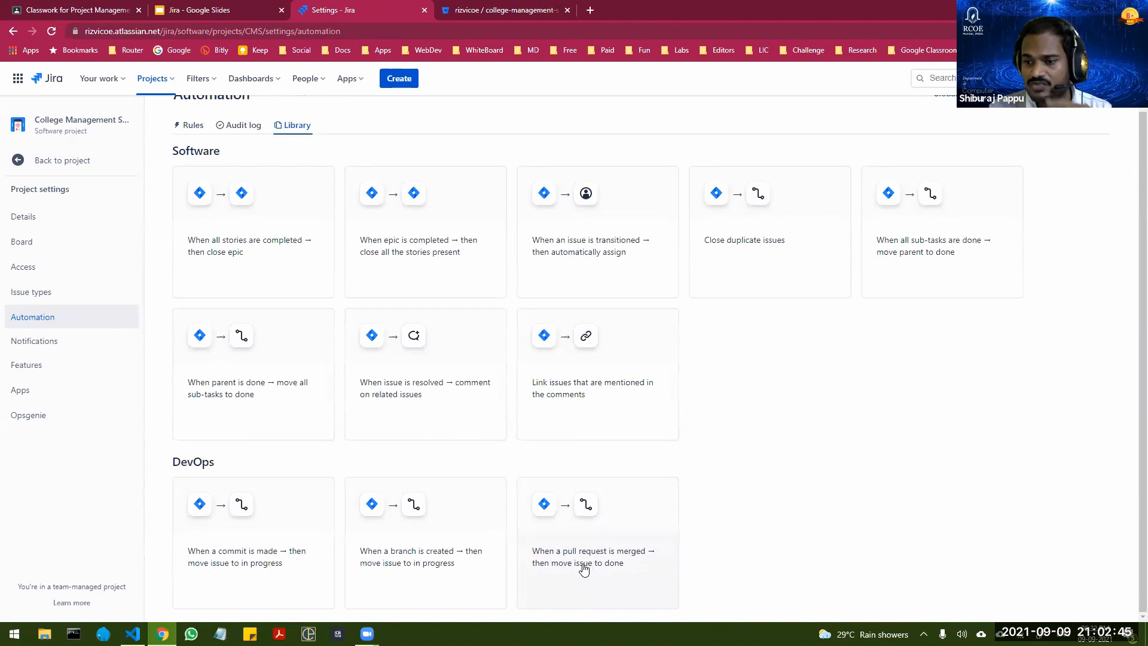
click(586, 565)
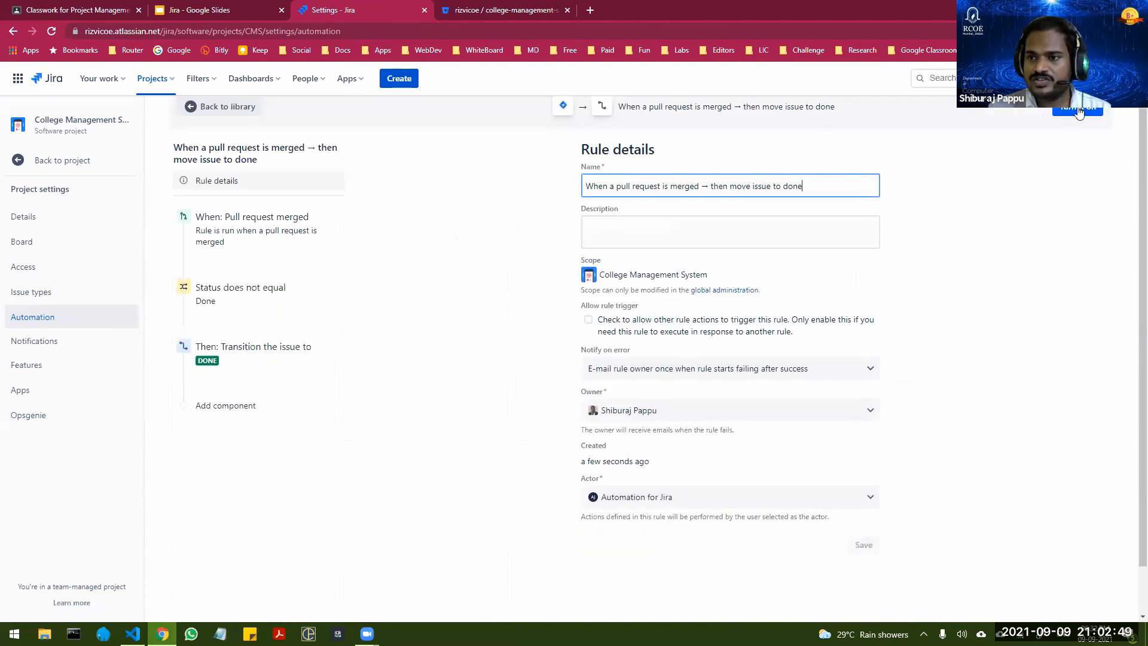
click(1079, 112)
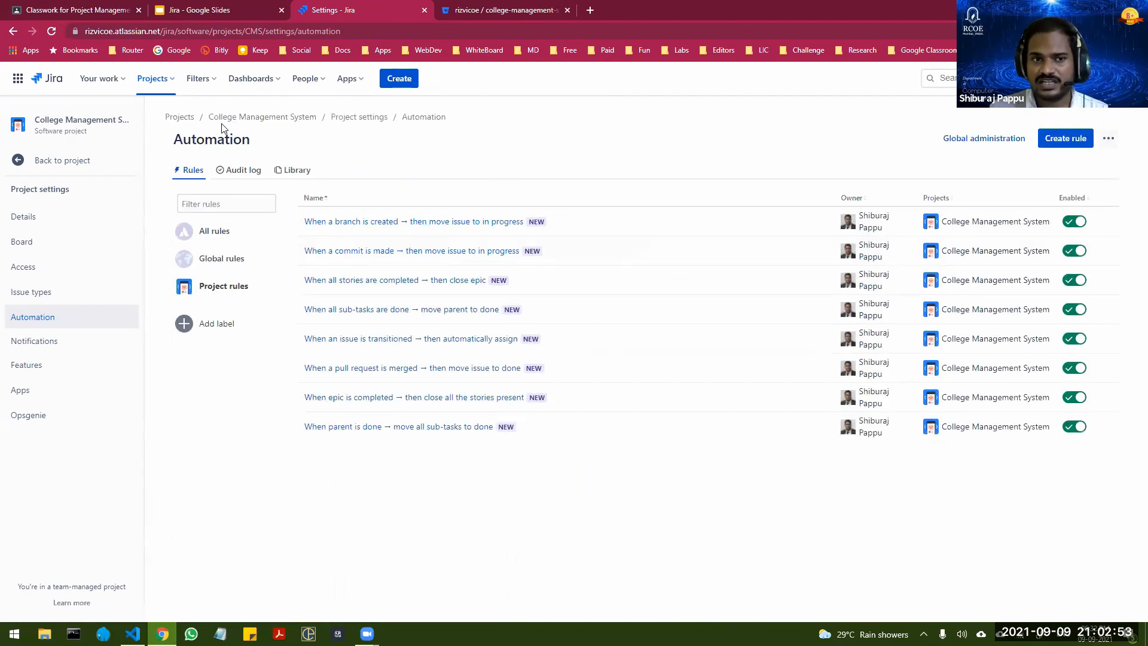
Step: From the board story "User needs to Login", create Feature branch CMS-7-user-needs-to-login off master in the rizvicoe/college-management-system repository
click(270, 120)
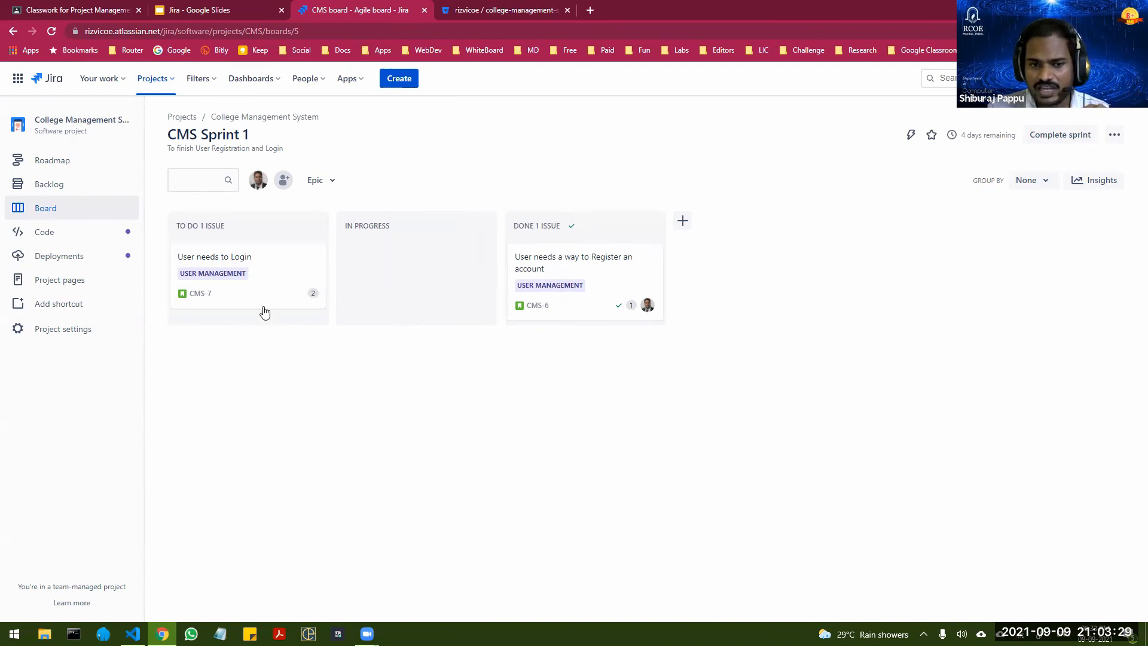
click(262, 261)
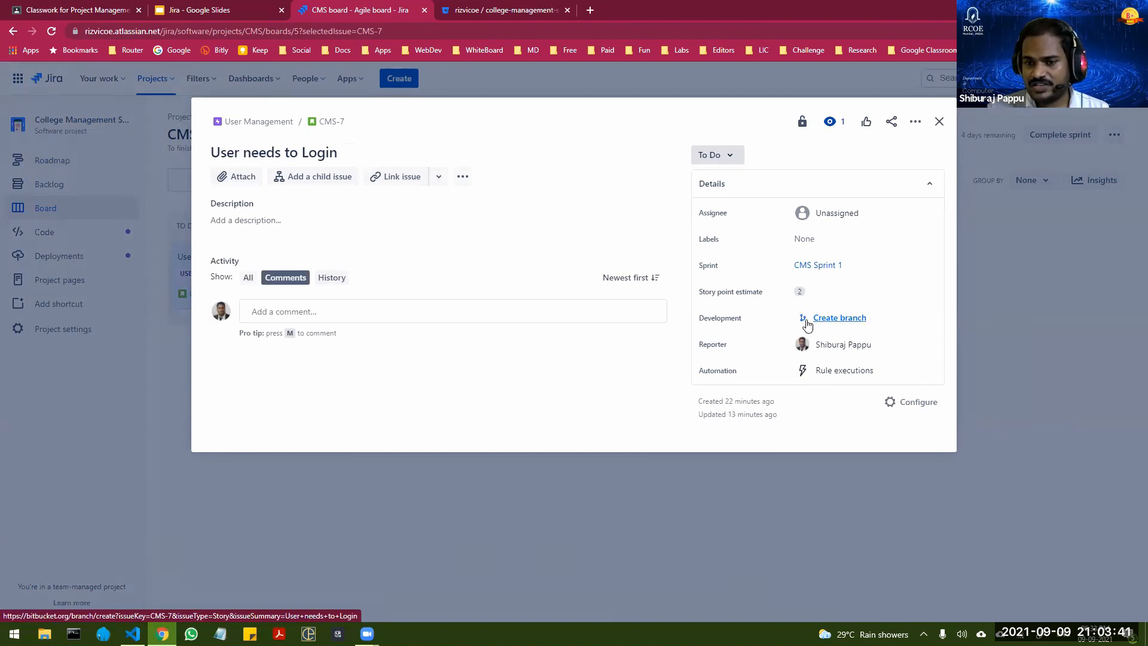
click(840, 318)
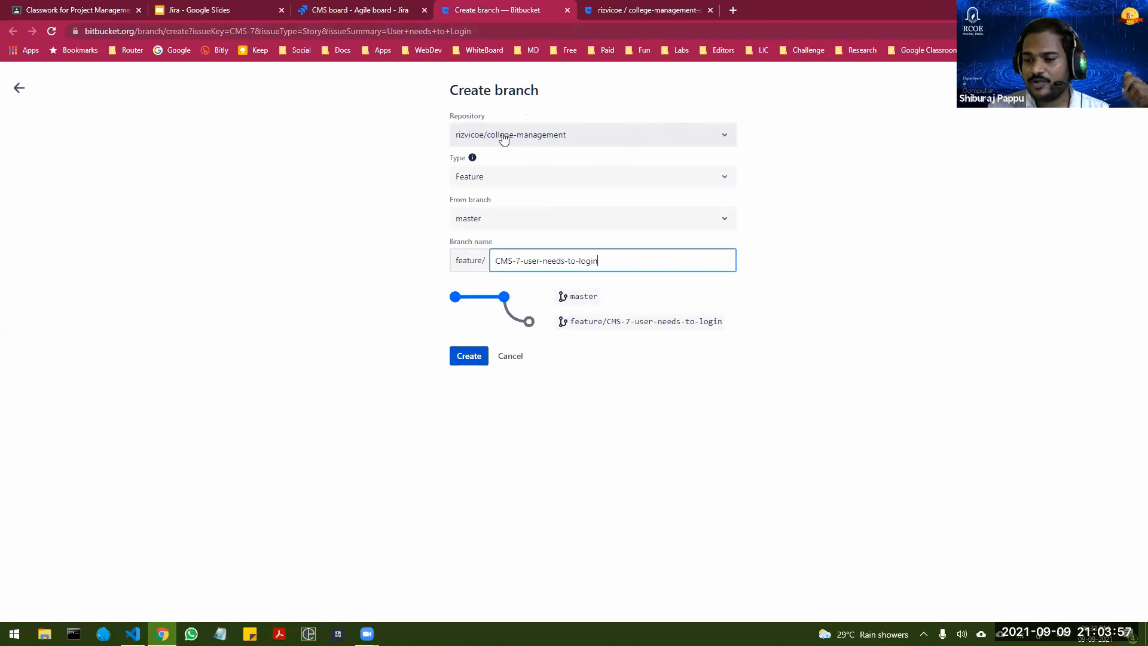
click(725, 137)
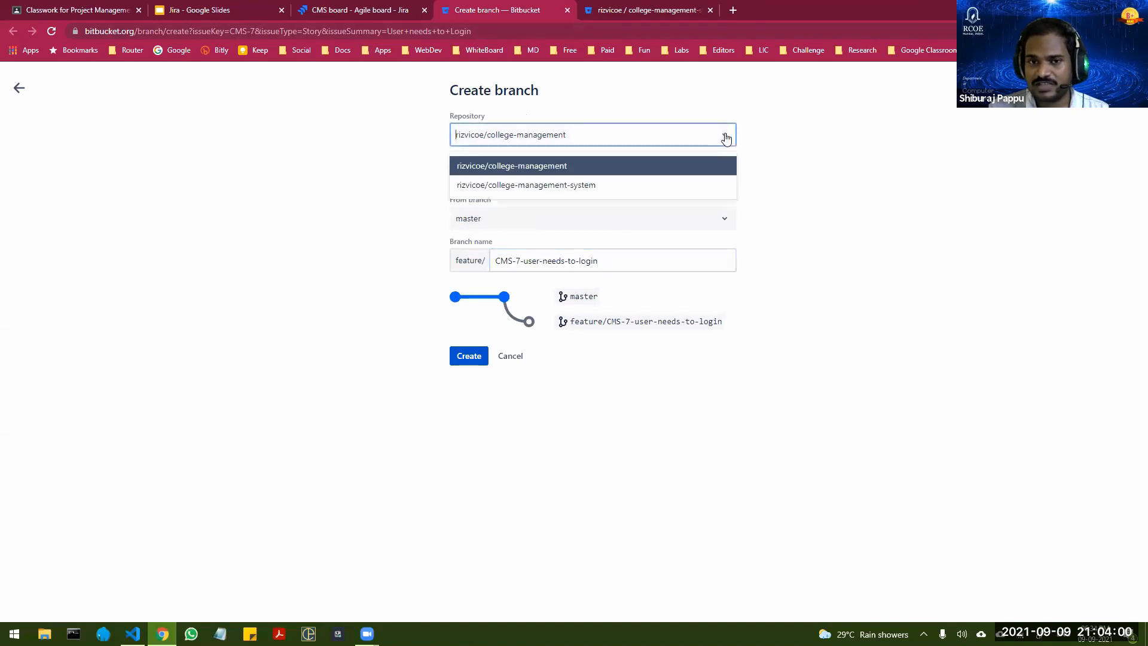
click(550, 187)
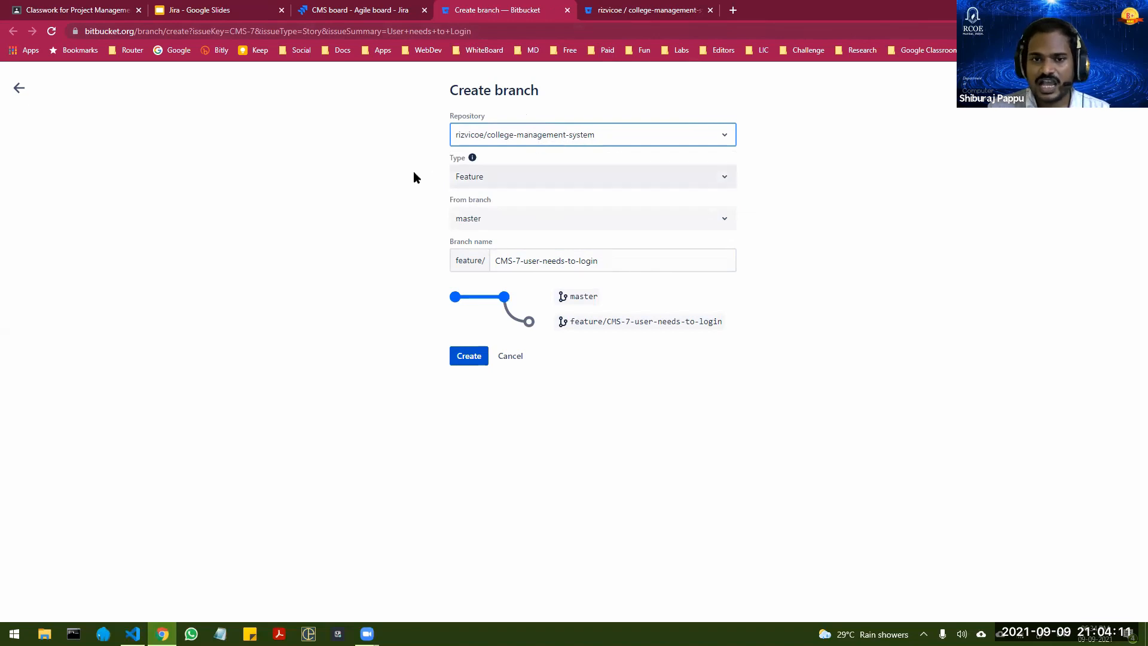
click(530, 180)
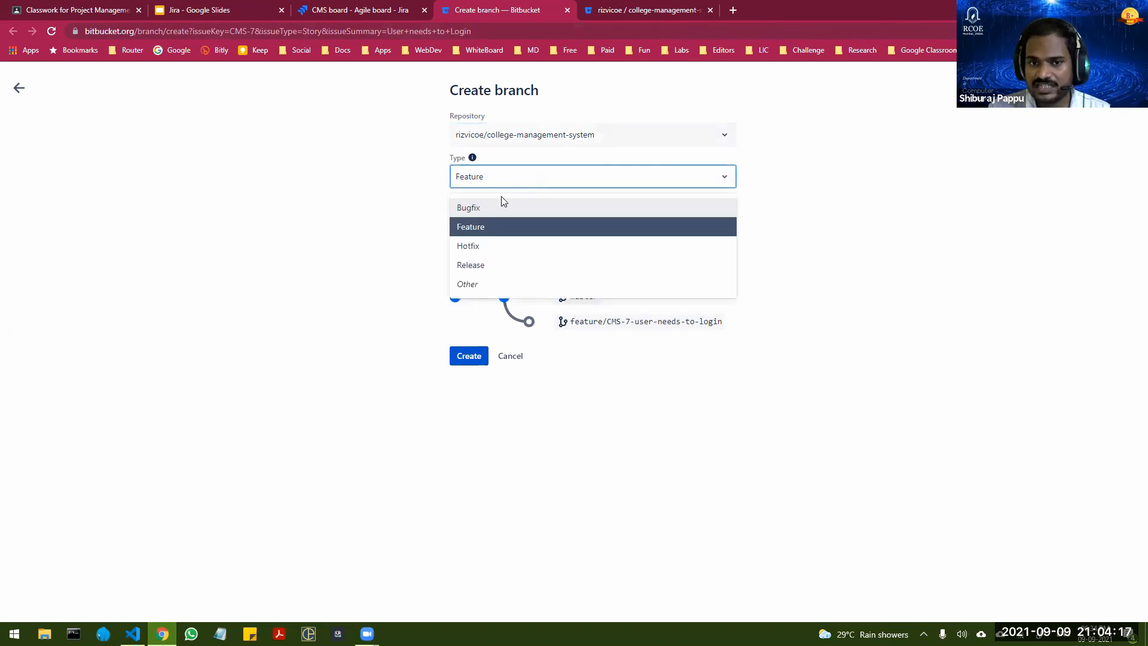
click(472, 228)
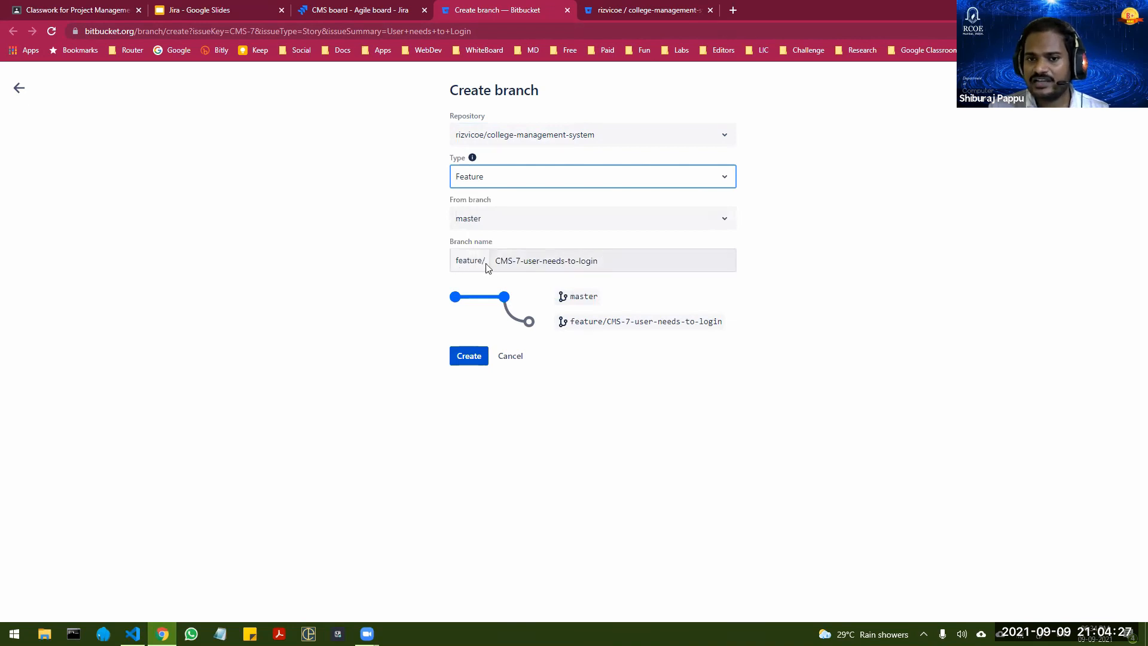
click(468, 356)
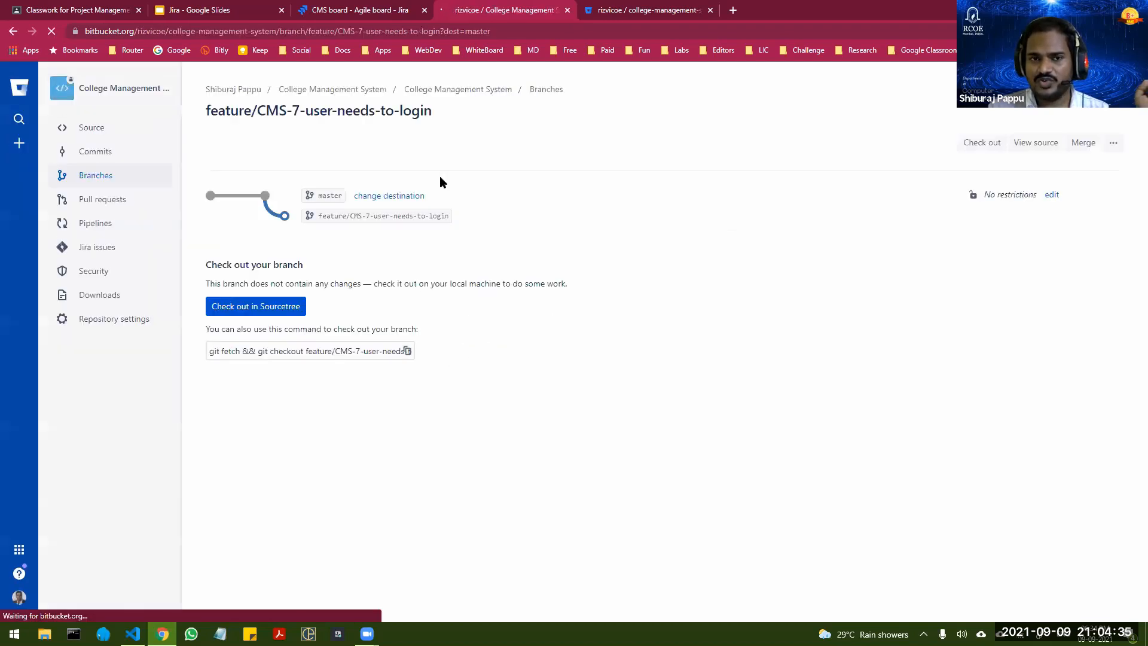
Step: Check the Login story's column on the Jira sprint board, and copy the new branch's checkout command from Bitbucket
click(368, 13)
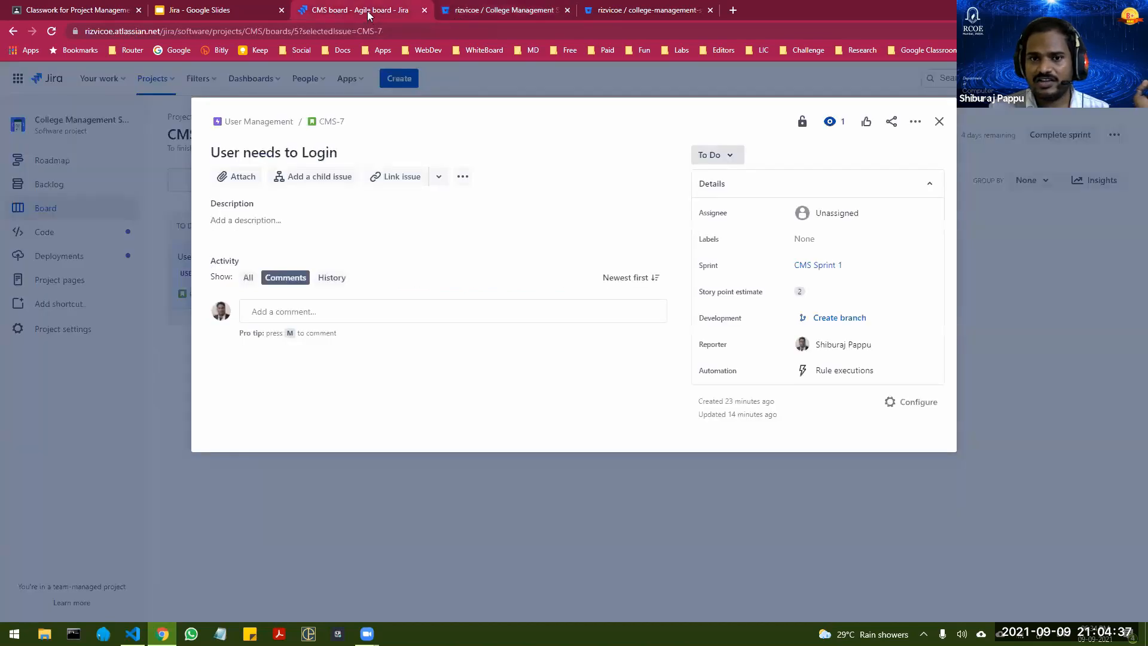
click(936, 123)
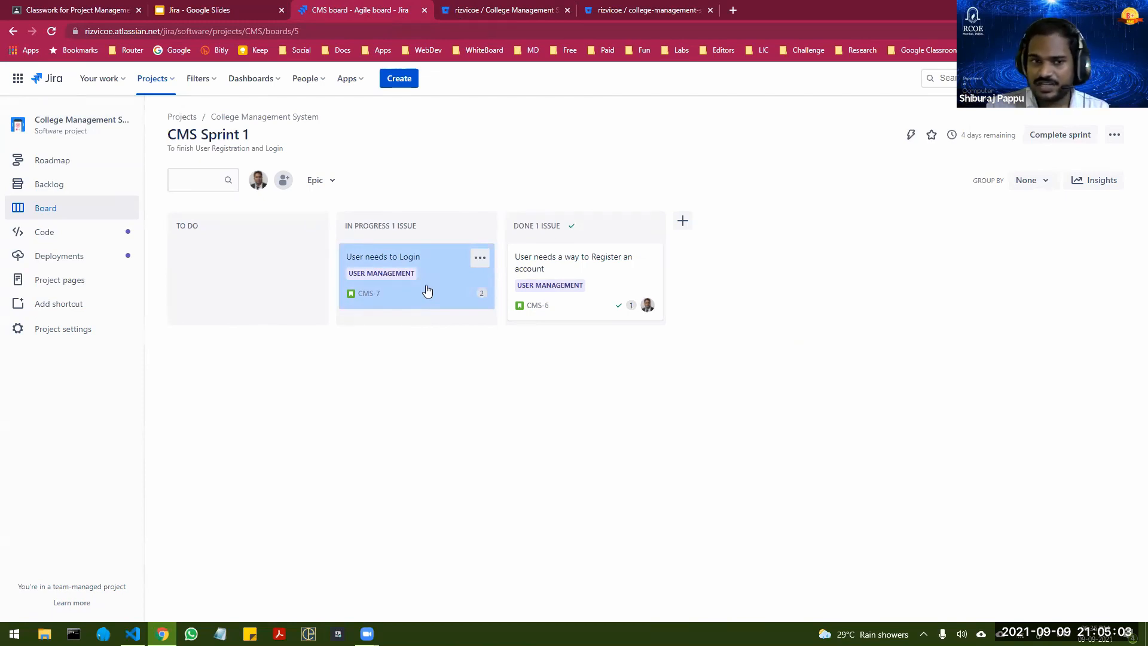
click(466, 13)
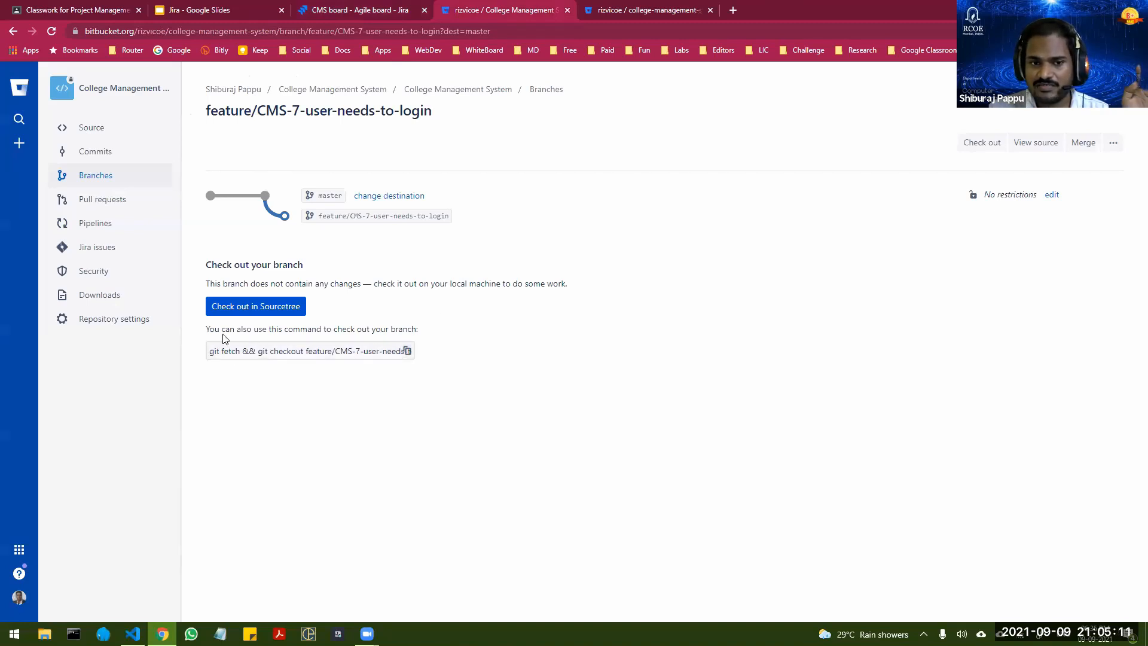
click(407, 352)
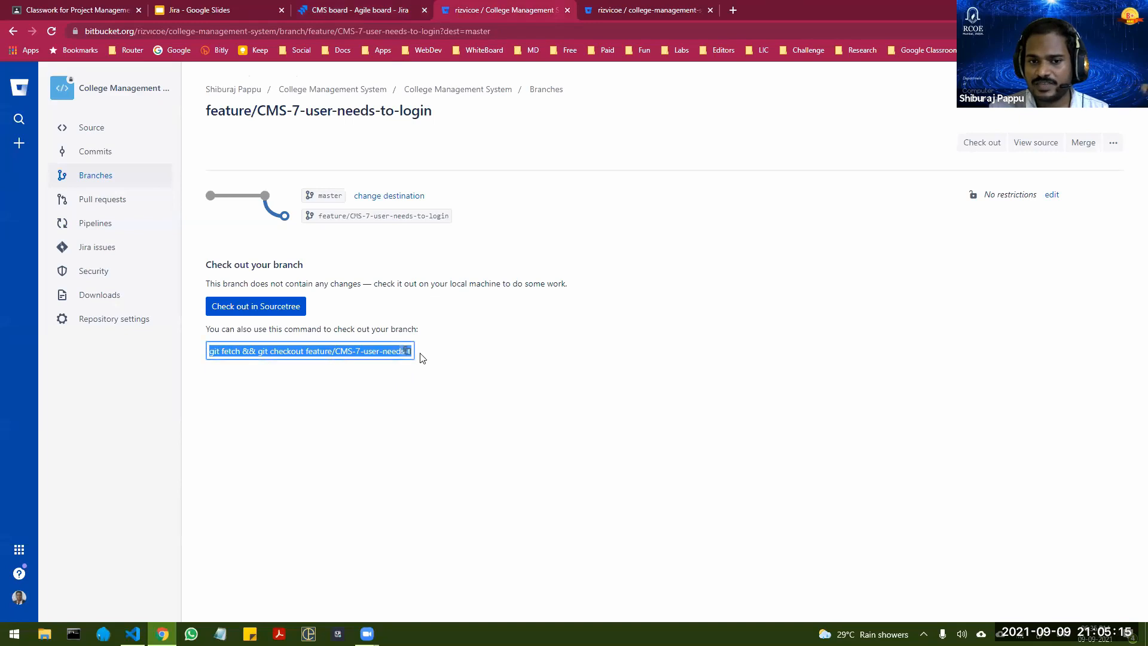
Step: Switch to Visual Studio Code and try to run the copied "git fetch && git checkout feature/CMS-7-user-needs-to-login" in the terminal
key(alt+Tab)
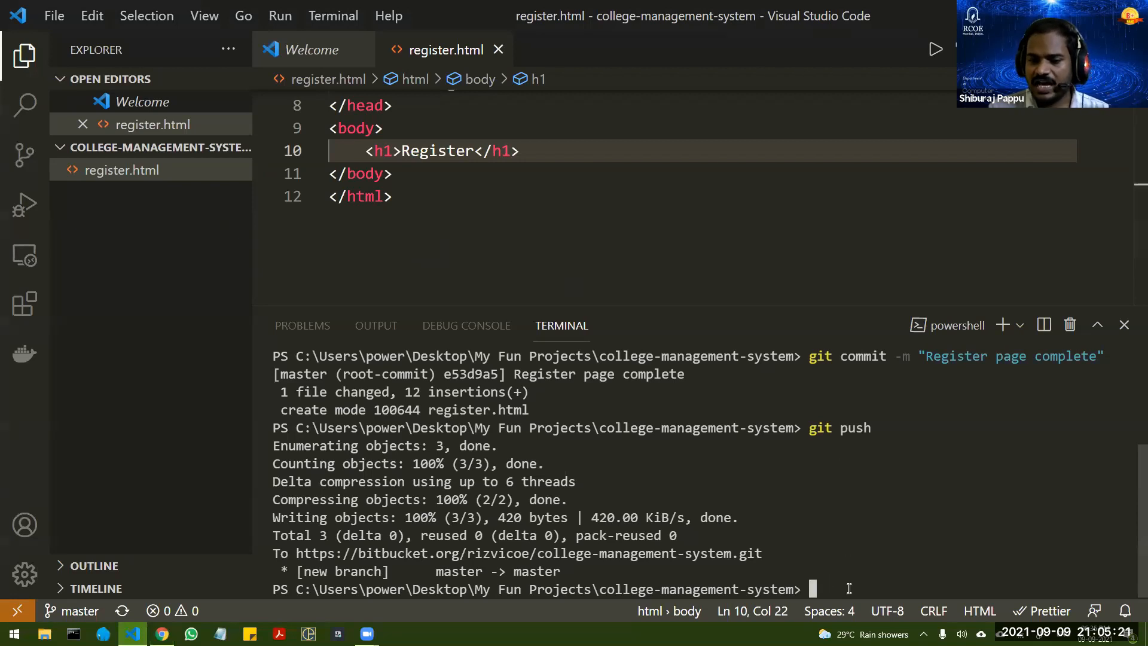
key(ctrl+v)
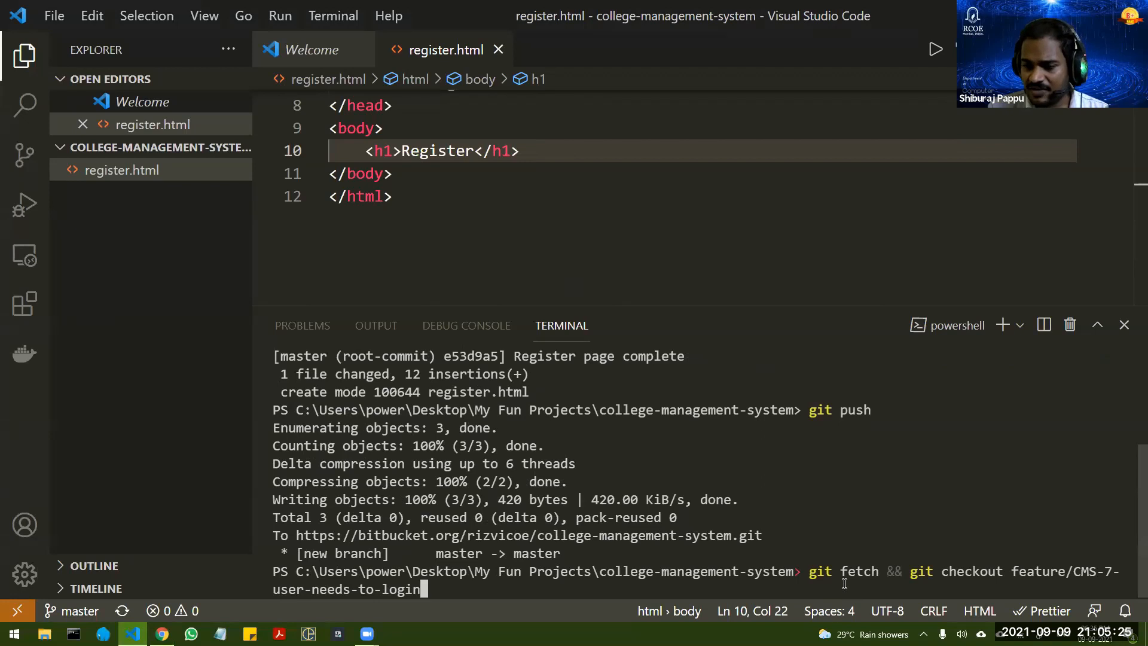
key(Return)
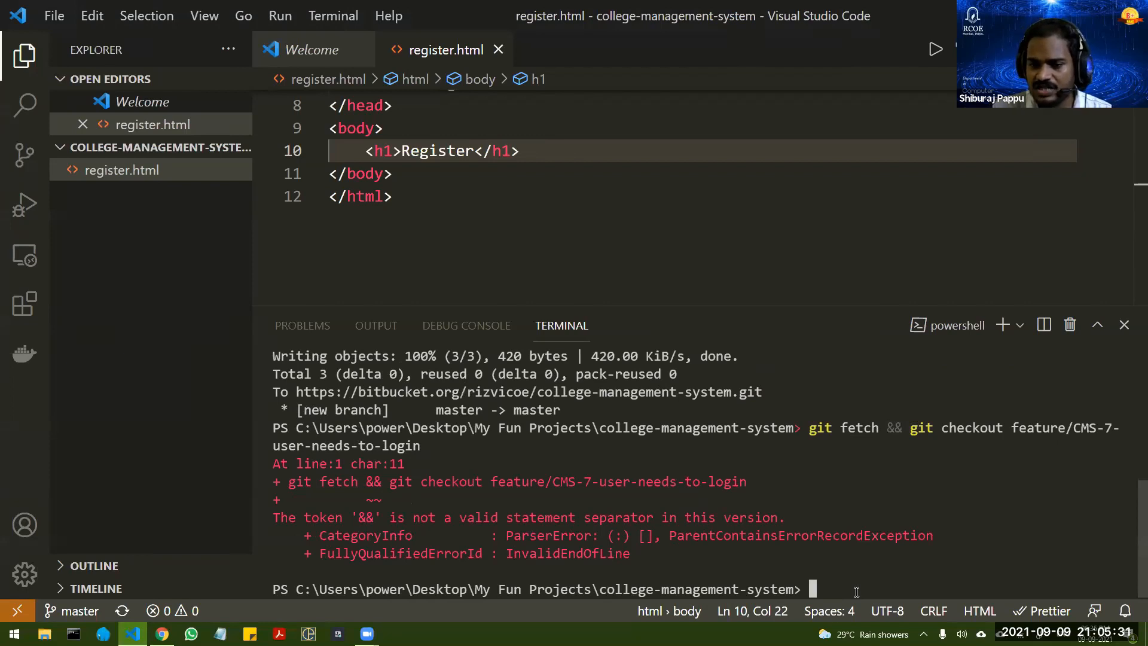
right_click(950, 326)
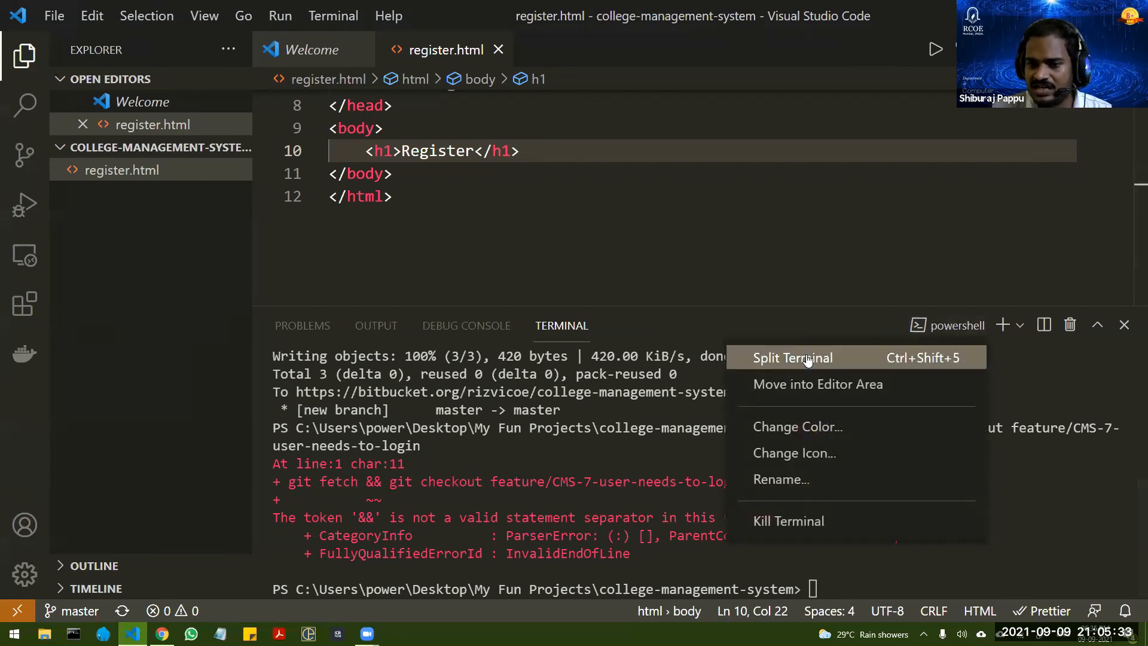
click(845, 596)
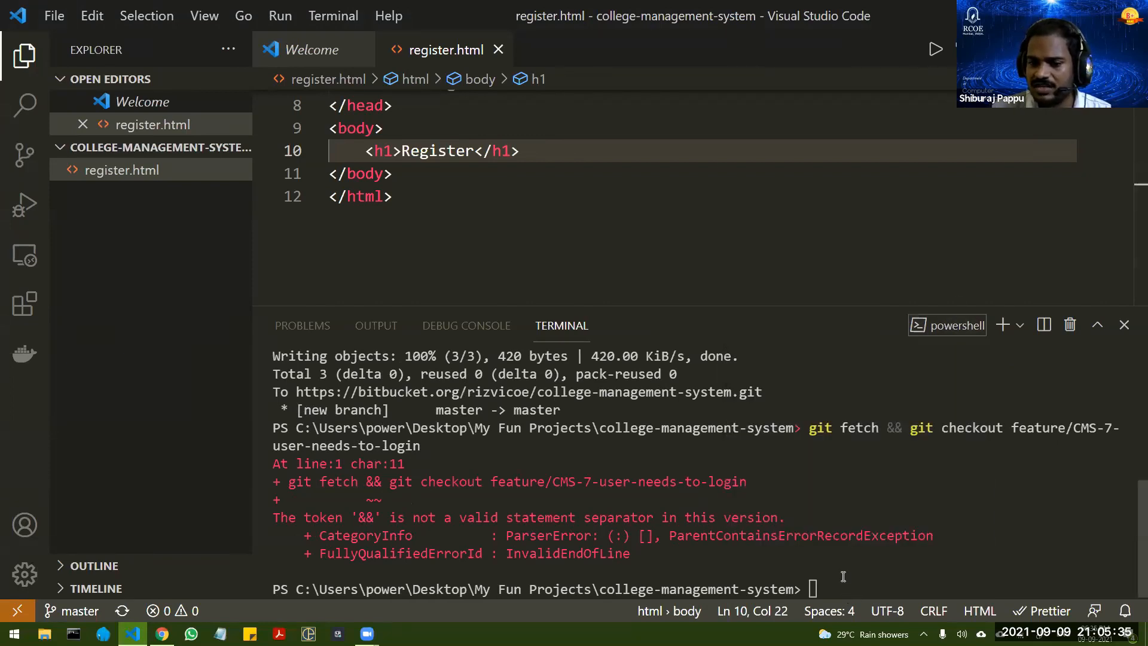
Step: Shorten the recalled terminal command to "git fetch" and run it
key(Up)
key(BackSpace)
key(BackSpace)
key(BackSpace)
key(BackSpace)
key(BackSpace)
key(BackSpace)
key(BackSpace)
key(BackSpace)
key(BackSpace)
key(BackSpace)
key(BackSpace)
key(BackSpace)
key(BackSpace)
key(BackSpace)
key(BackSpace)
key(BackSpace)
key(BackSpace)
key(BackSpace)
key(BackSpace)
key(BackSpace)
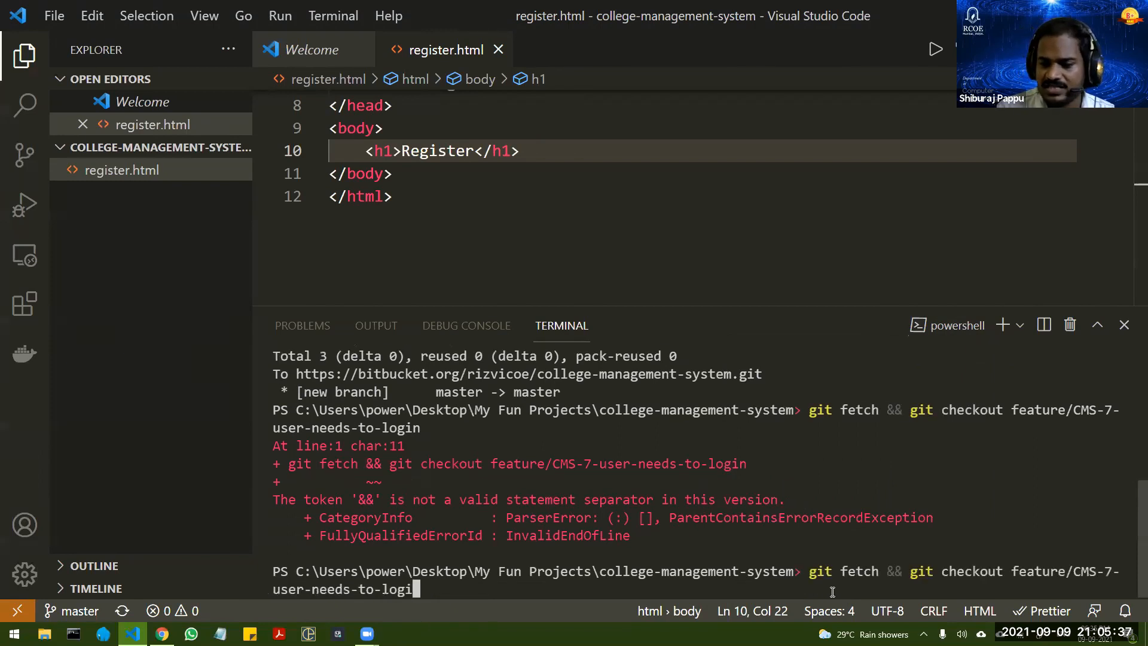
key(BackSpace)
key(BackSpace)
key(BackSpace)
key(BackSpace)
key(BackSpace)
key(BackSpace)
key(BackSpace)
key(BackSpace)
key(BackSpace)
key(BackSpace)
key(BackSpace)
key(BackSpace)
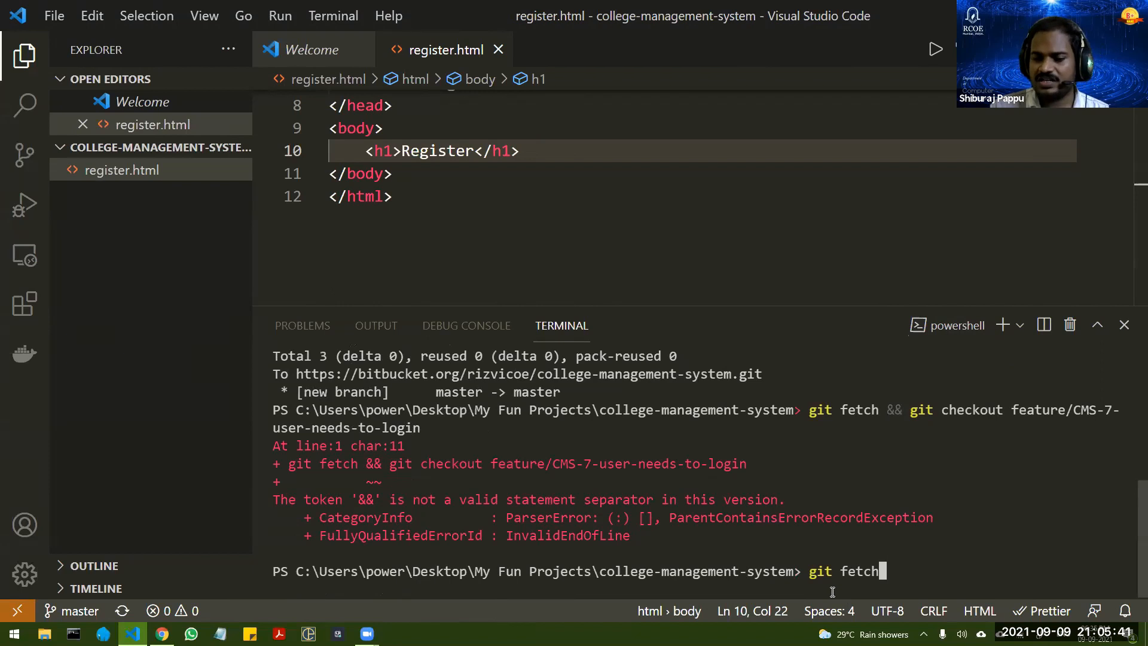
key(Return)
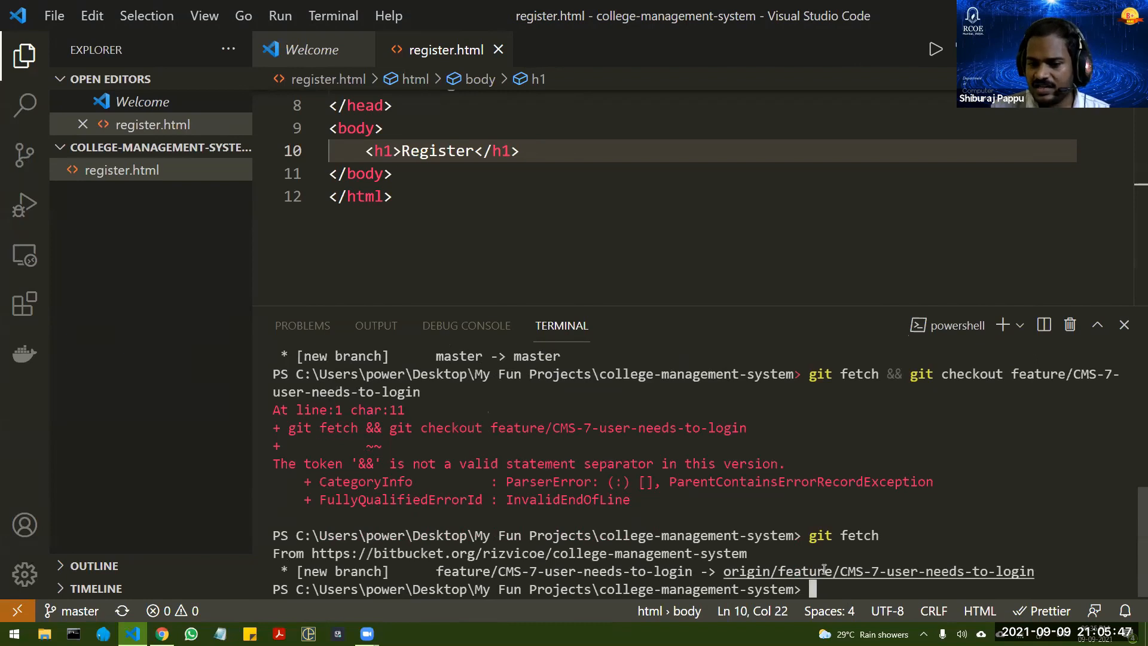
Step: Trim the recalled combined command to "git checkout feature/CMS-7-user-needs-to-login", run it, and return to the end of register.html
key(Up)
key(Up)
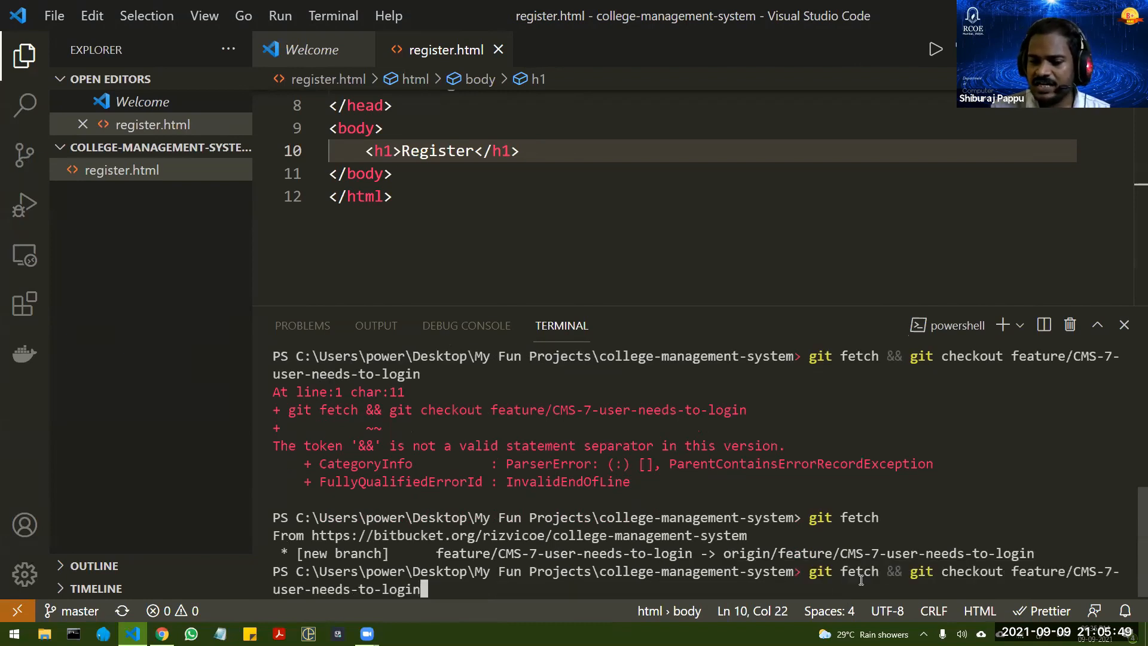
key(Left)
key(Left)
key(Left)
key(Left)
key(Left)
key(Left)
key(Left)
key(Left)
key(Left)
key(Left)
key(Left)
key(Left)
key(Left)
key(Left)
key(Left)
key(Left)
key(Left)
key(Left)
key(Left)
key(Left)
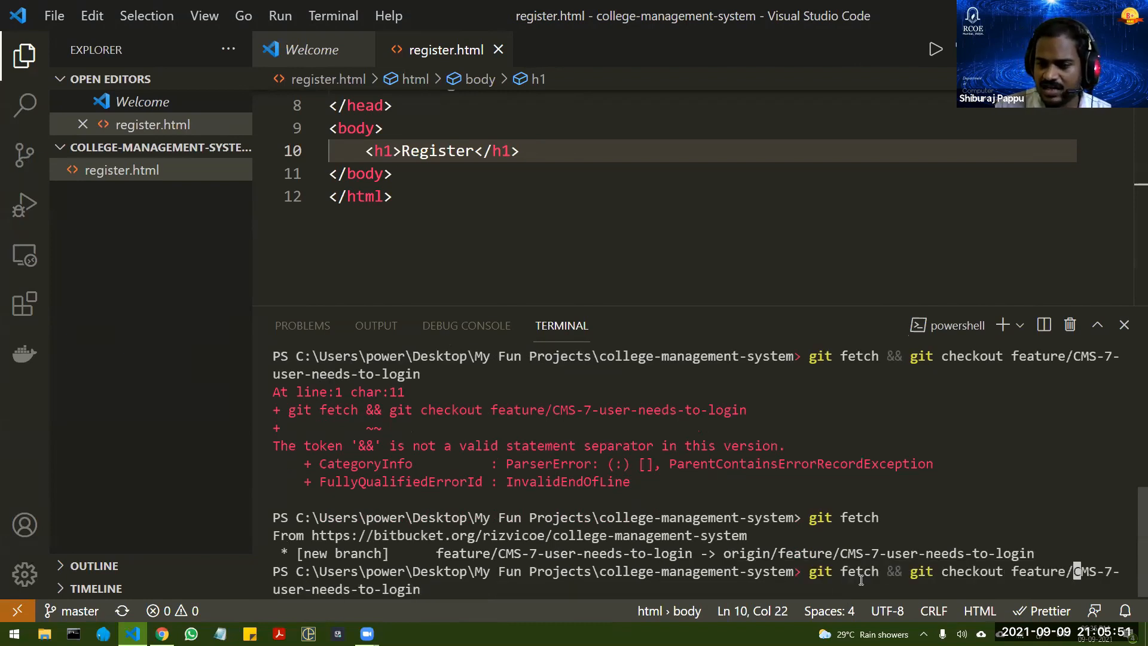
key(Left)
key(Left)
key(Left)
key(Left)
key(Left)
key(Left)
key(Left)
key(Left)
key(BackSpace)
key(BackSpace)
key(BackSpace)
key(BackSpace)
key(BackSpace)
key(BackSpace)
key(BackSpace)
key(BackSpace)
key(BackSpace)
key(BackSpace)
key(BackSpace)
key(BackSpace)
key(BackSpace)
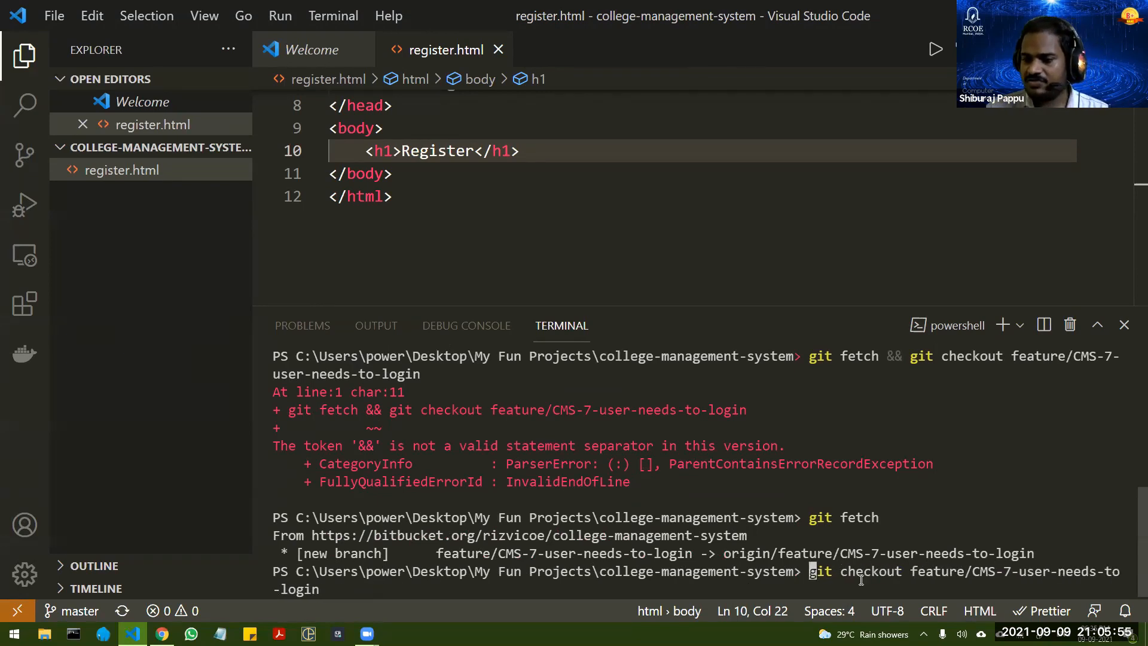
key(Return)
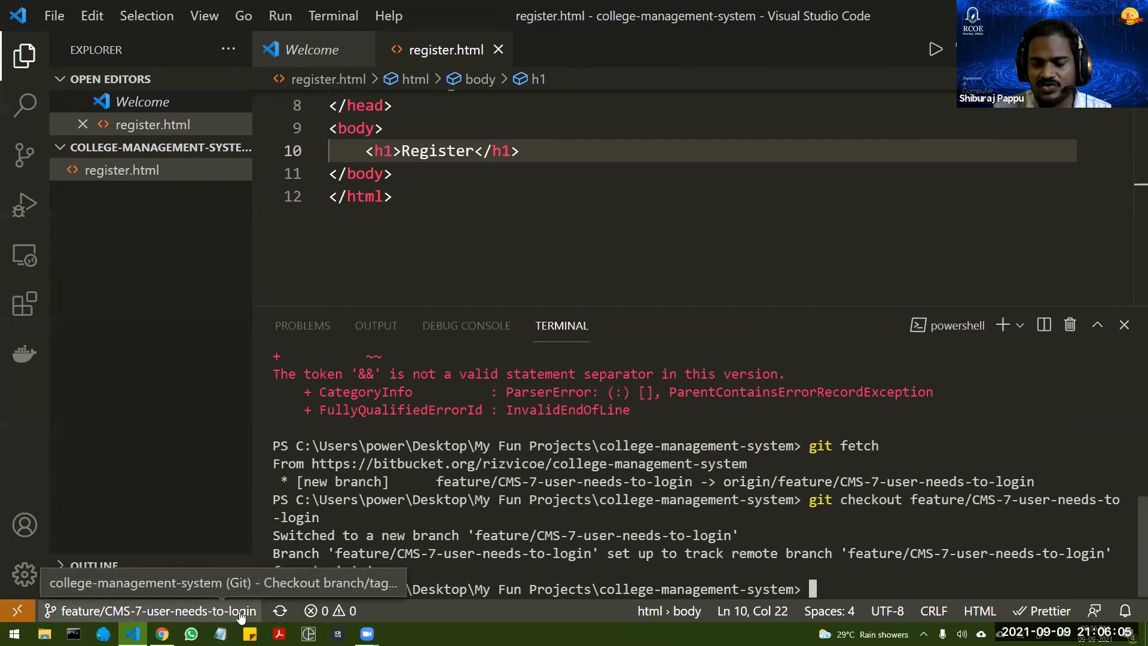
click(413, 196)
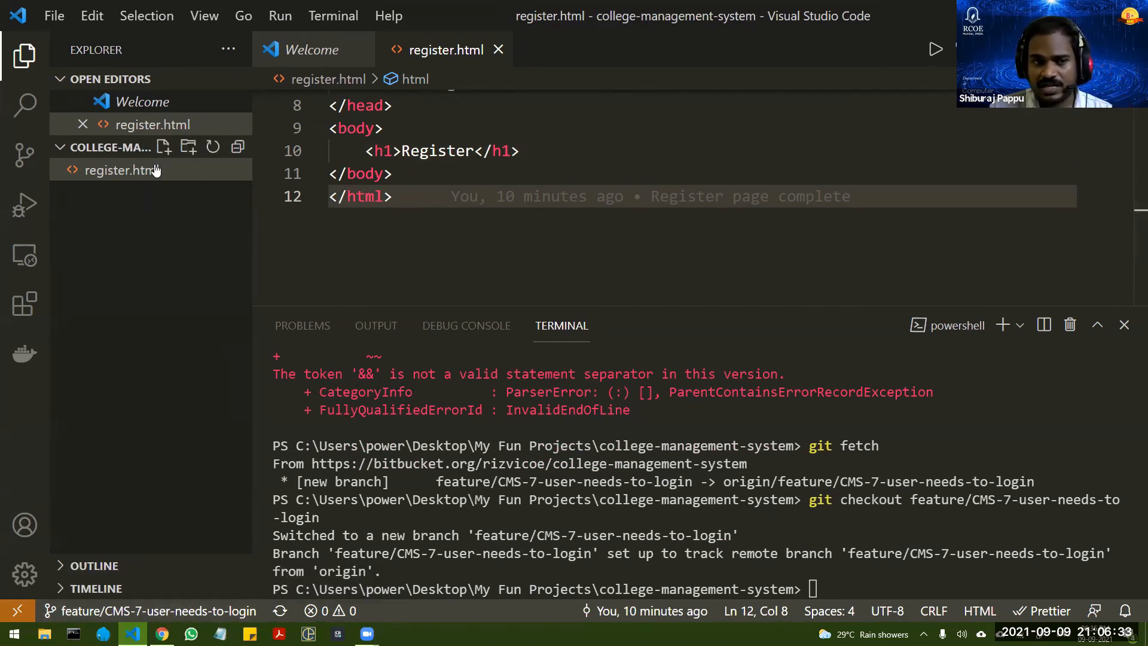
Step: Create a new file named login.html in the college-management-system project folder
click(162, 147)
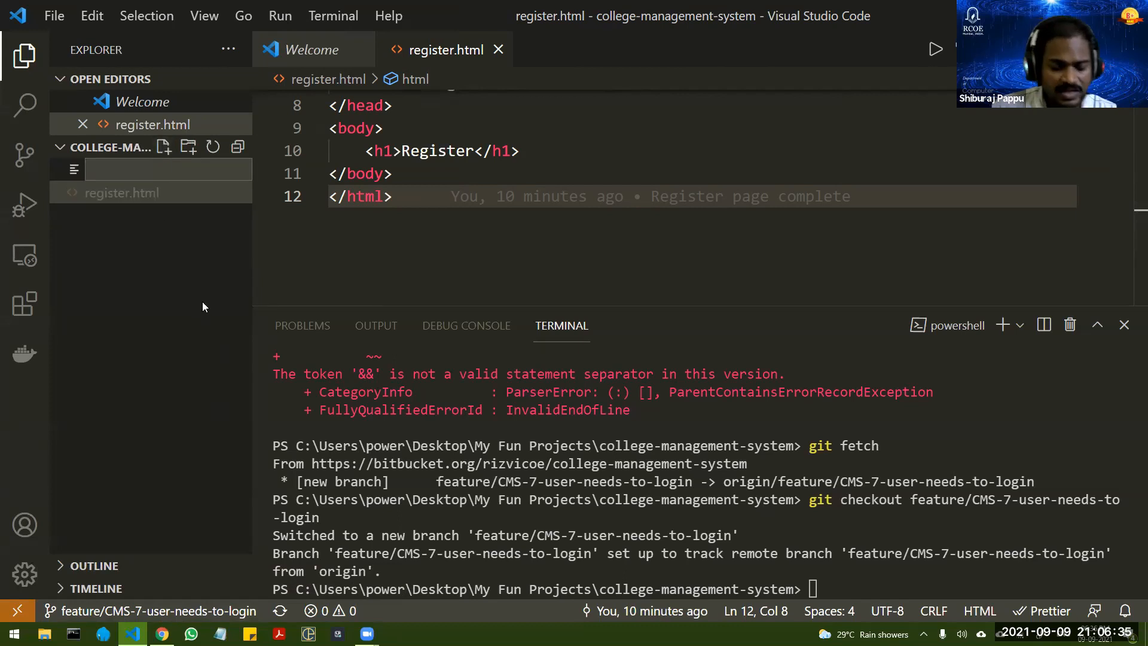
text(login)
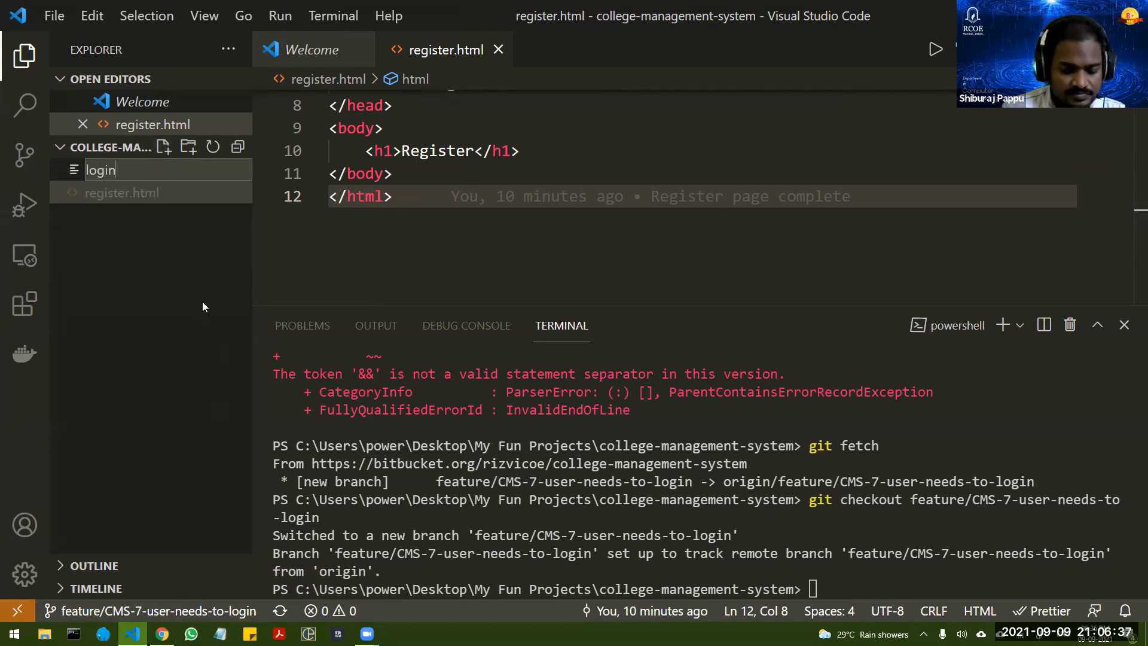
text(.html)
key(Return)
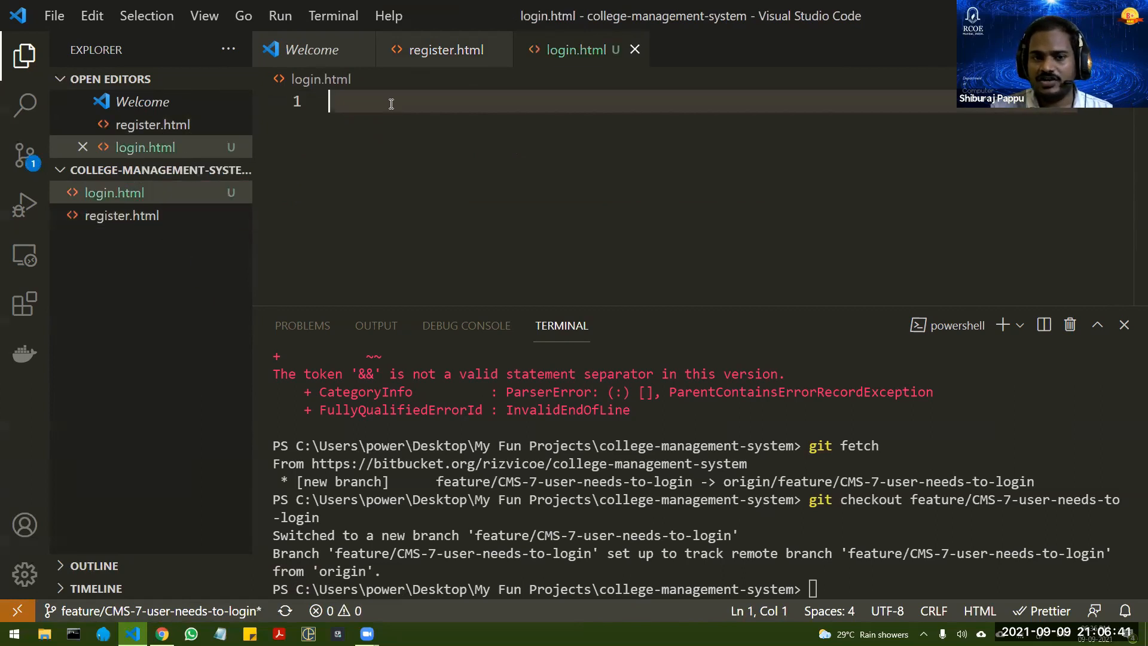
Step: Insert the HTML5 boilerplate into login.html and set the page title to "Login"
text(!)
key(Tab)
double_click(463, 236)
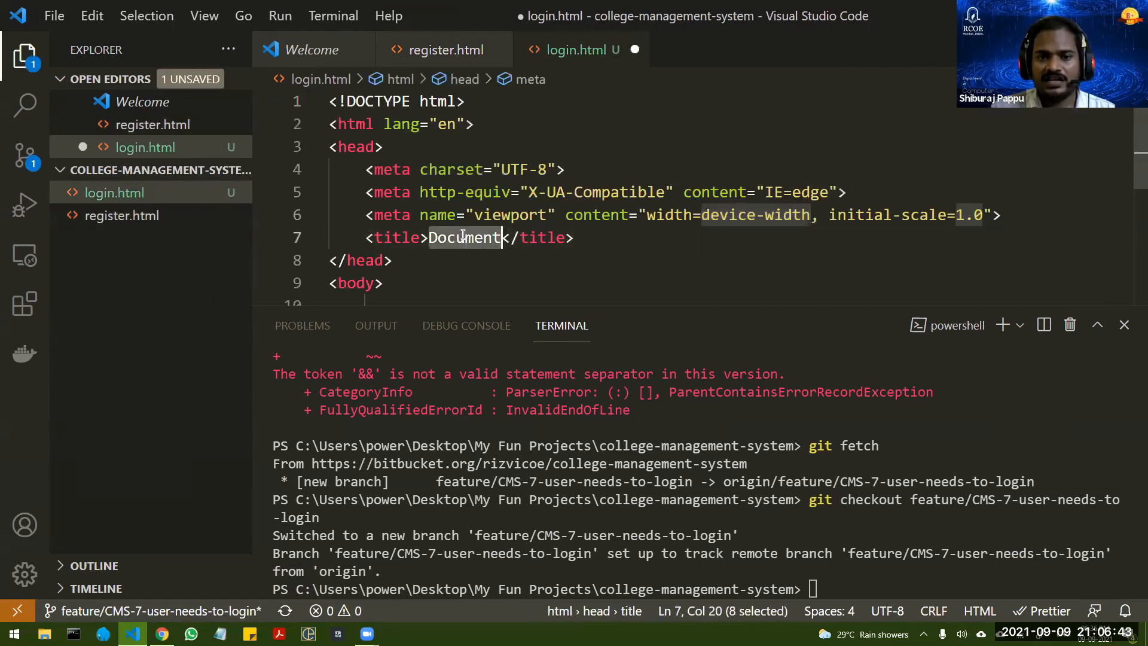
text(Lgoin)
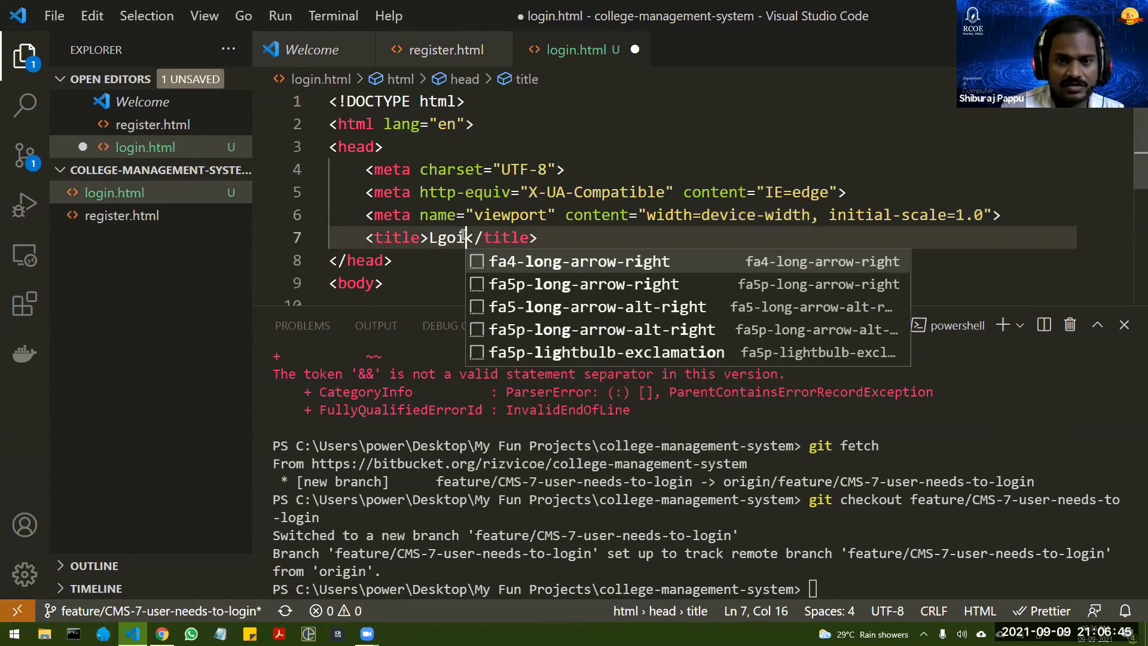
double_click(453, 238)
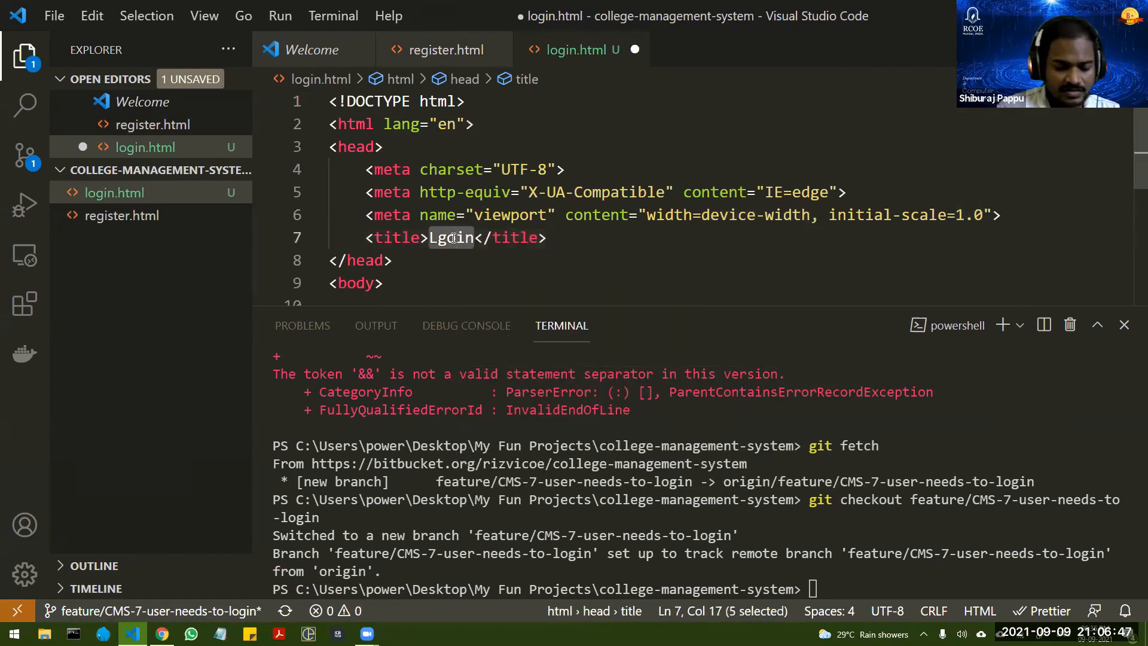
text(Login)
Step: Add an h1 heading reading "Login Form" inside the body of login.html and save the file
scroll(401, 186, down, 2)
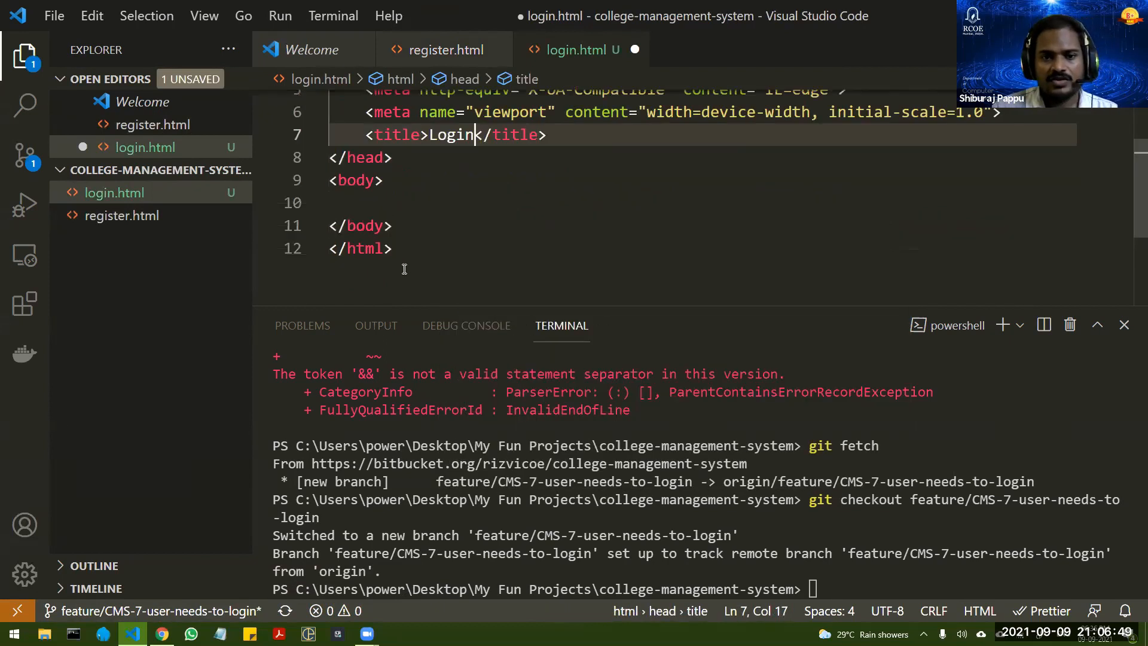
click(401, 186)
key(Return)
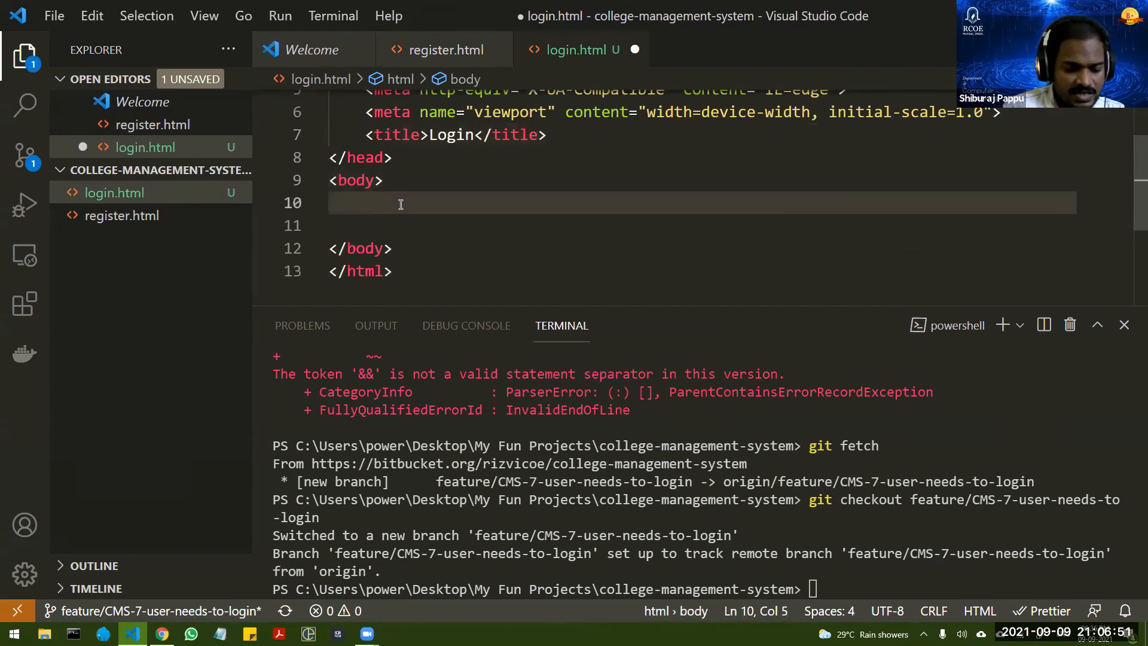
text(h1)
key(Tab)
text(Login )
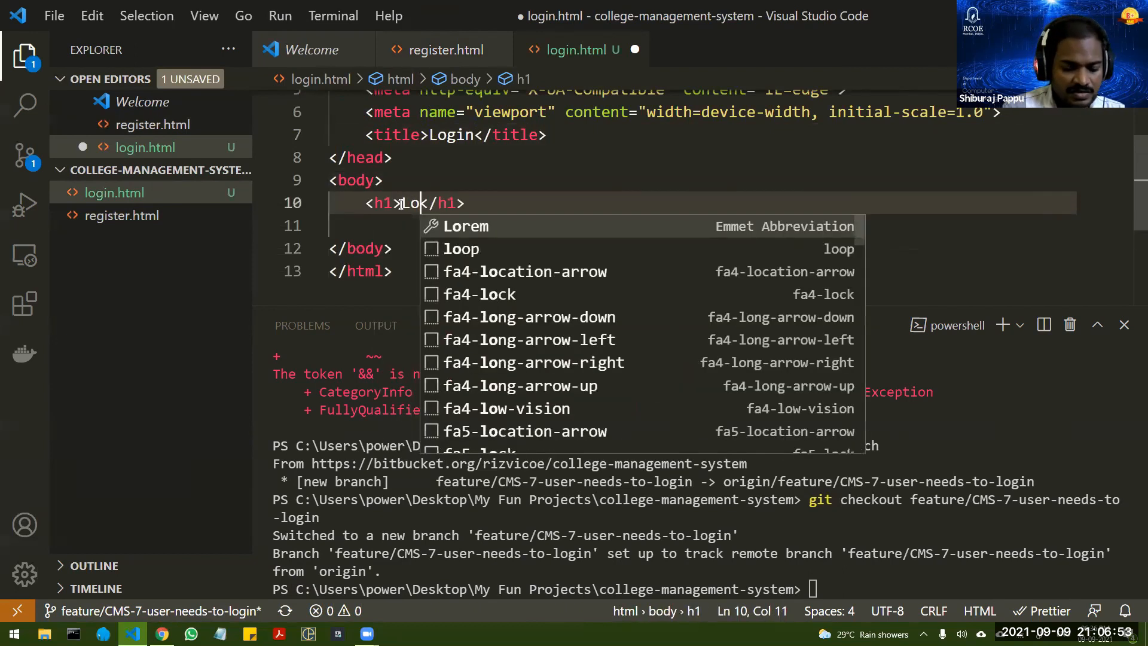
text(Form)
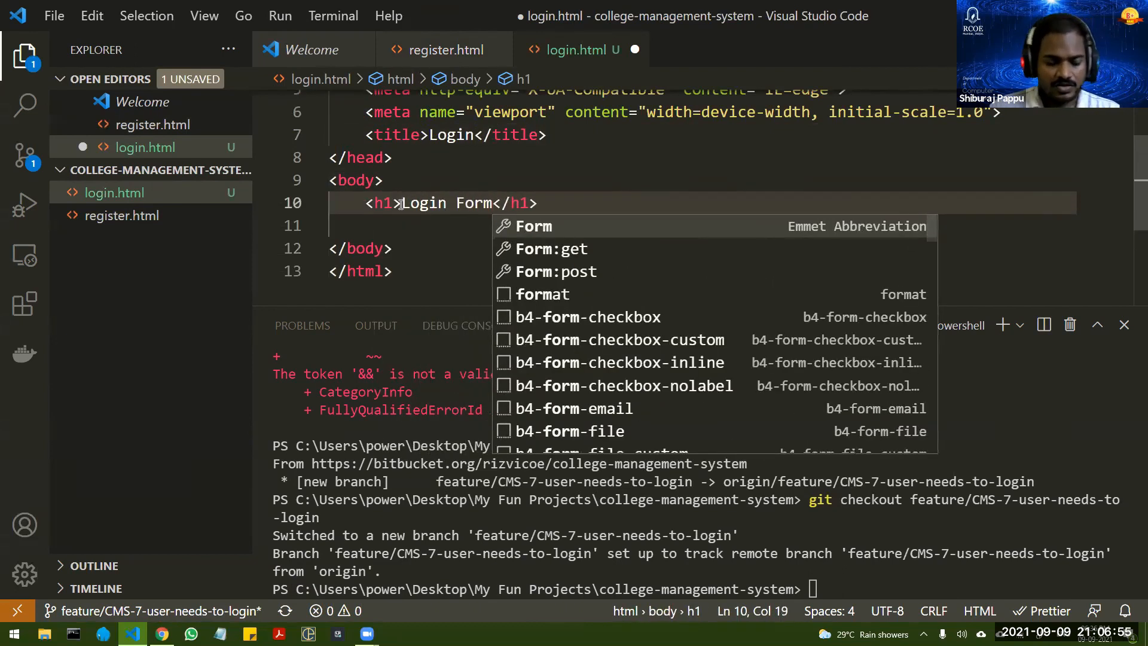
key(ctrl+s)
click(544, 204)
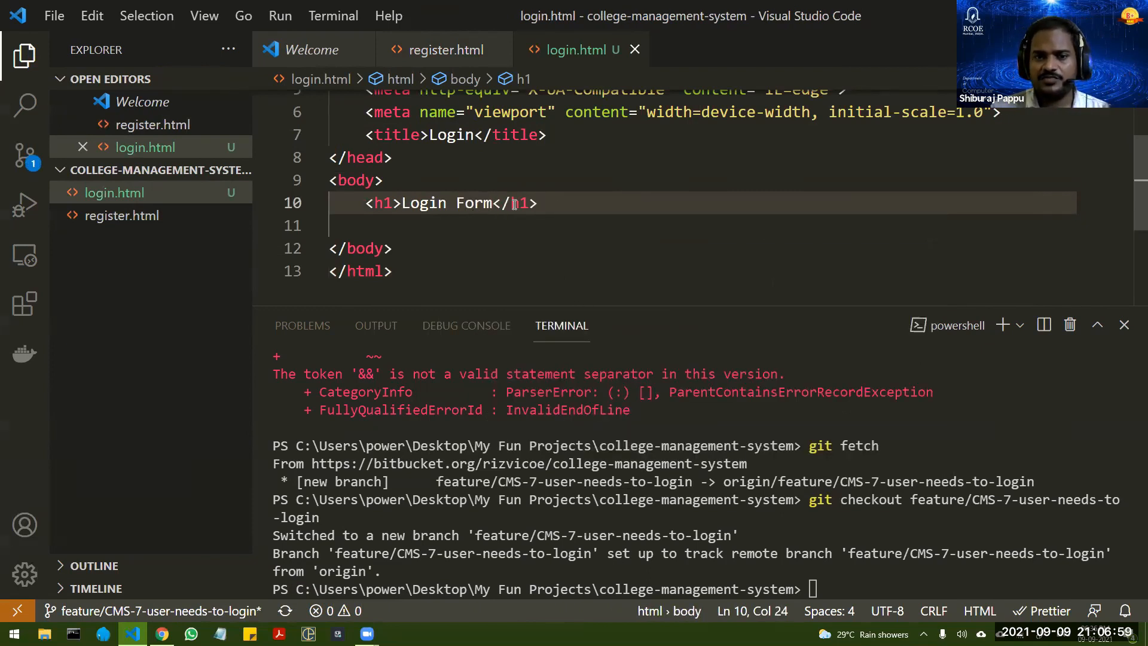
mouse_move(514, 204)
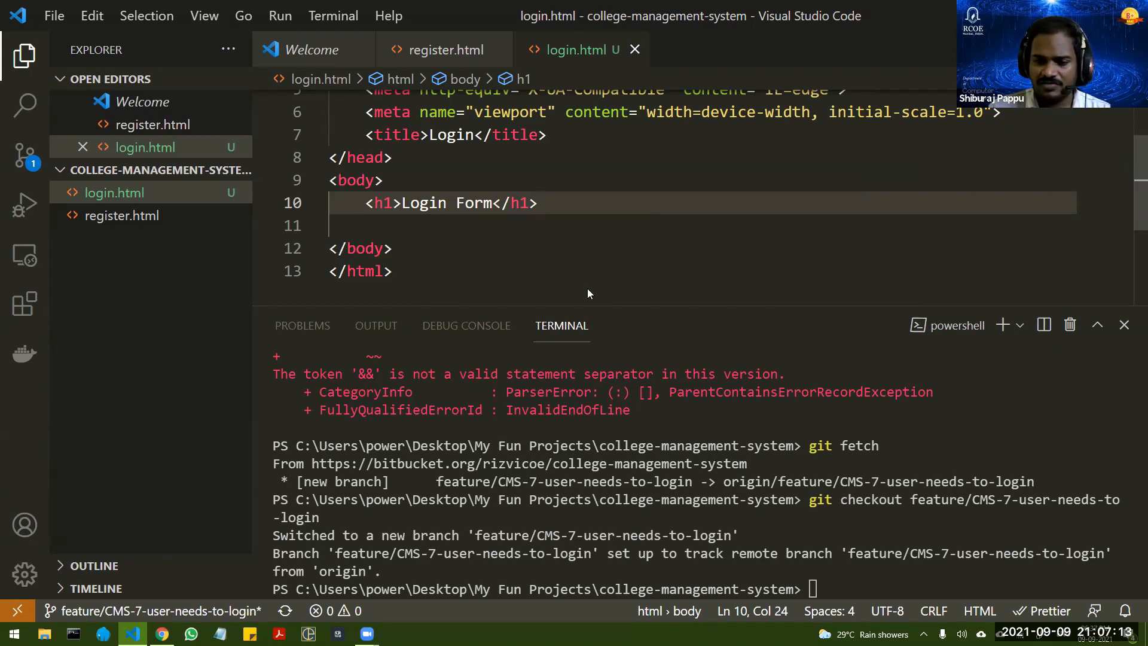
Step: Stage all changes by running "git add ." in the terminal
click(831, 584)
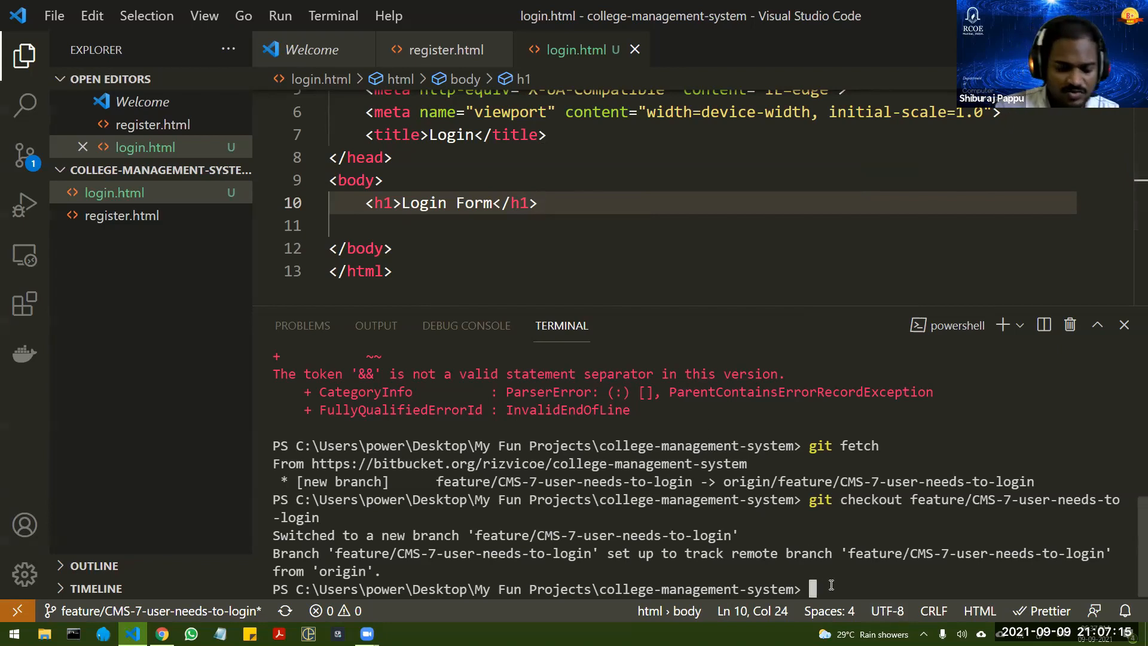
text(git add .)
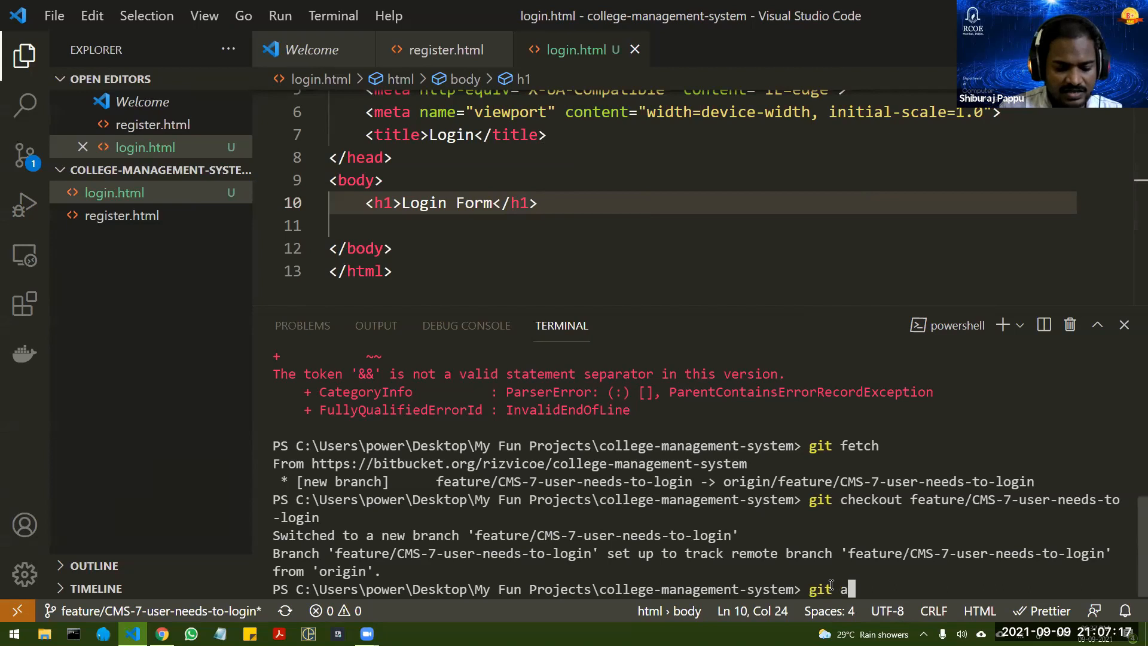
key(Return)
Step: Commit the staged login page with the message "Login form done"
text(g)
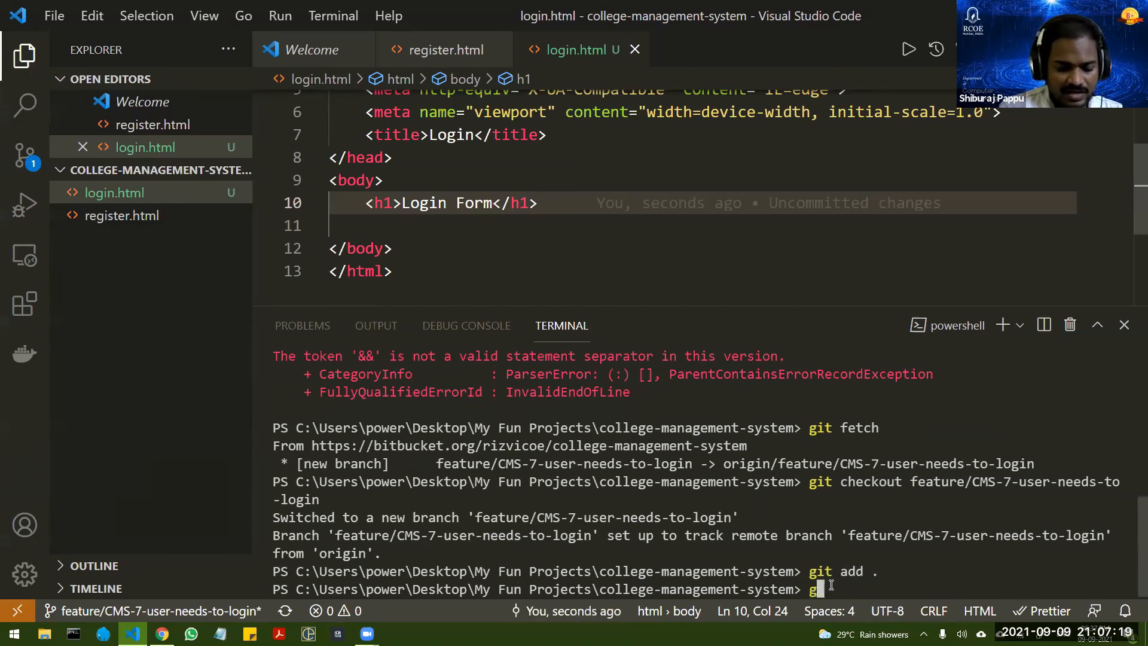
text(it commit commi)
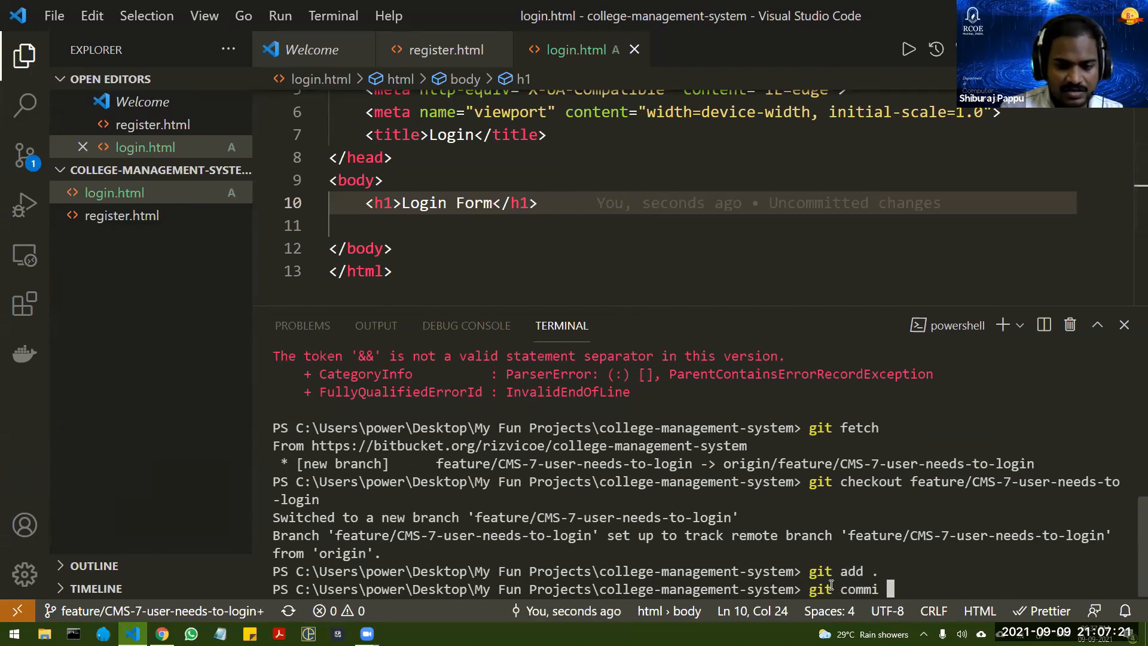
text(t -m ")
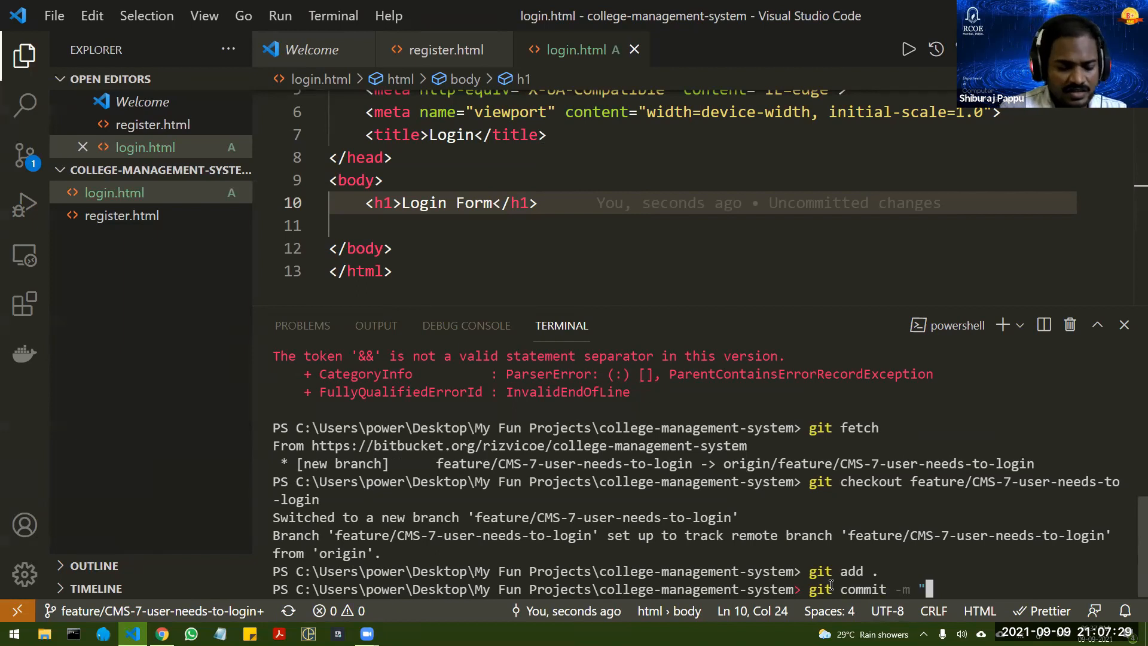
text(Login)
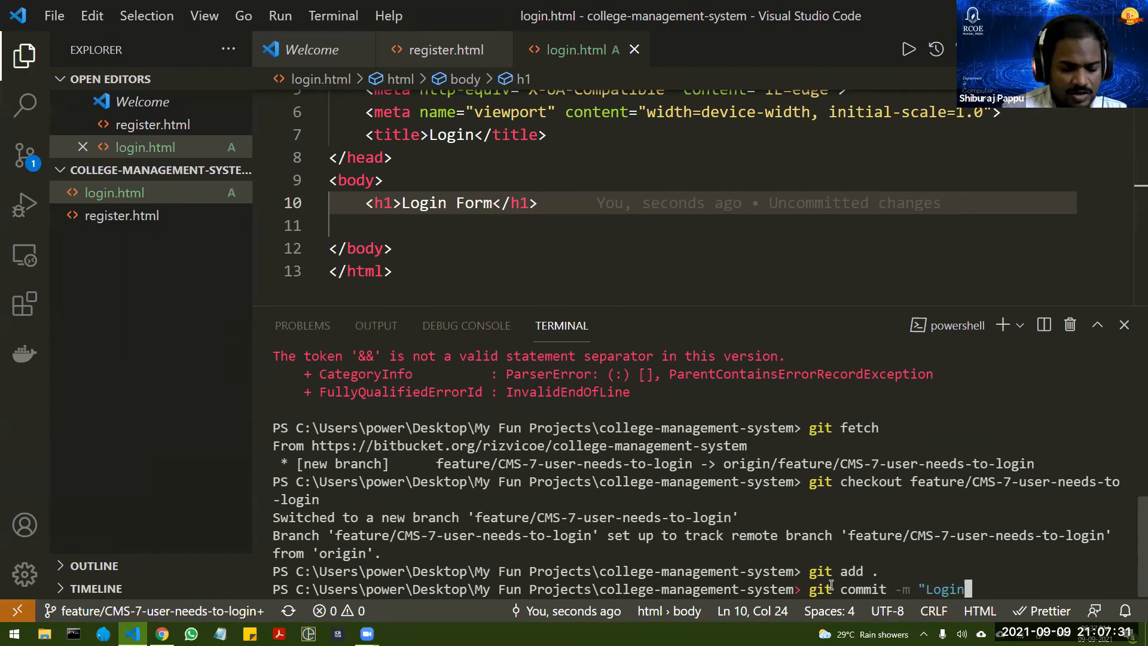
text( form done")
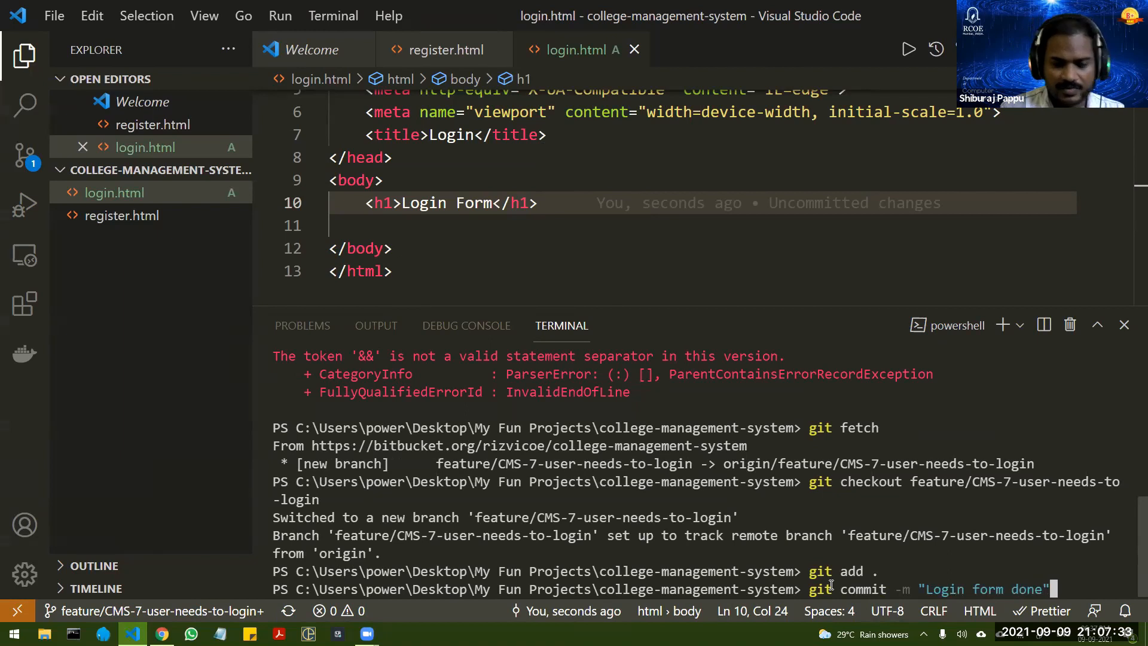
key(Return)
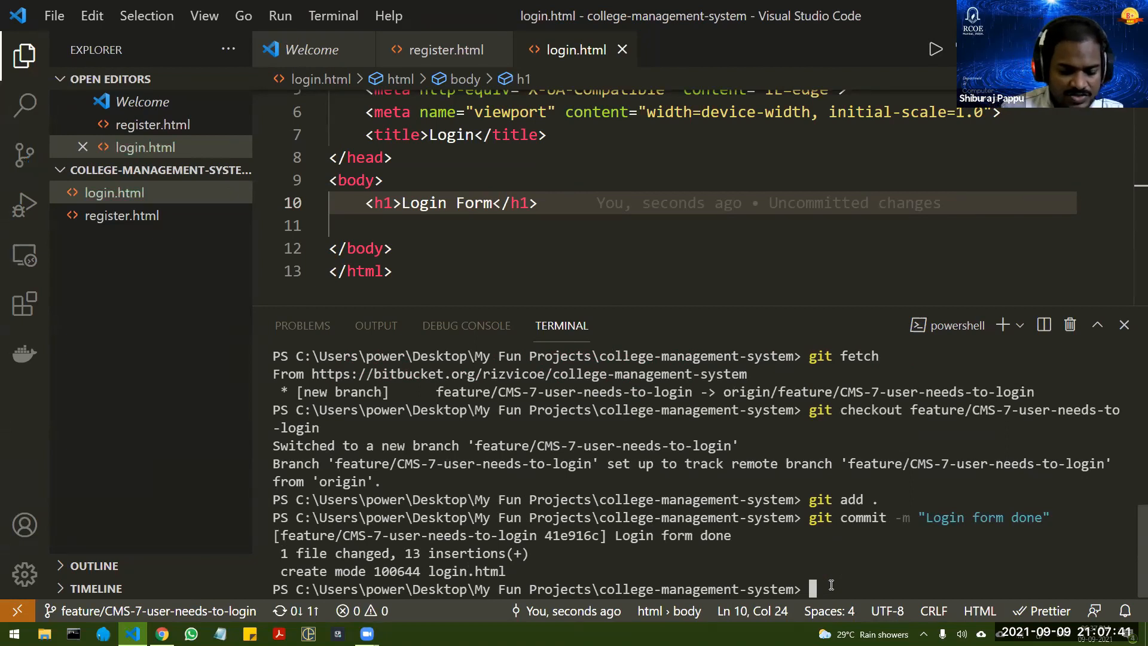
Step: Push the commit with "git push" and check the target branch name in the terminal output
text(git push)
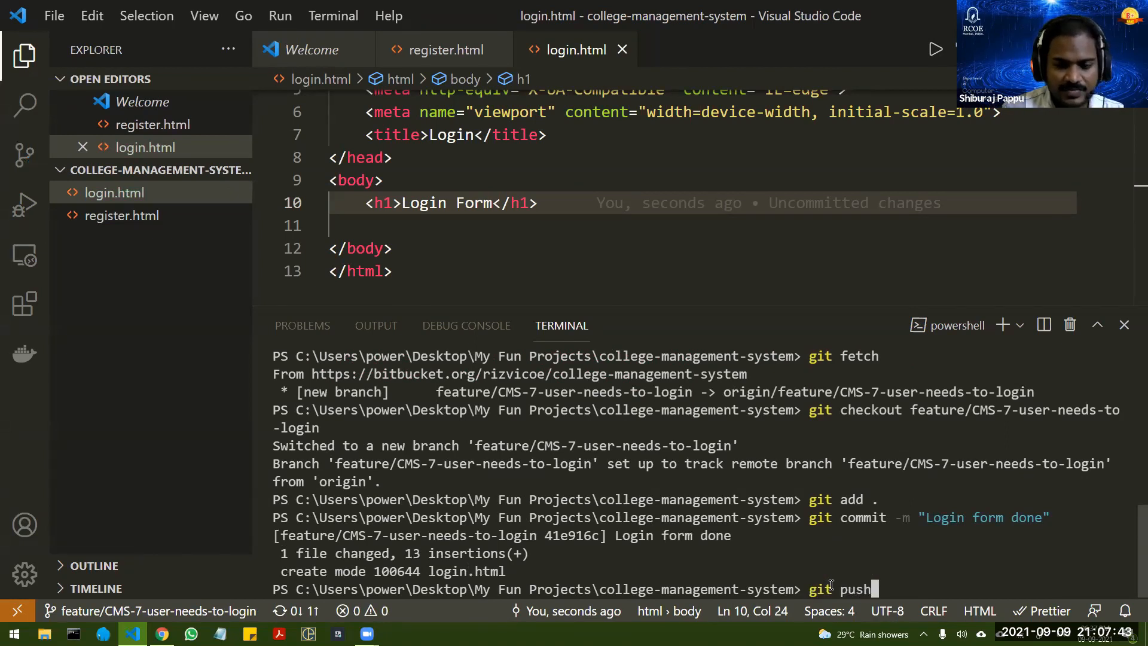
key(Return)
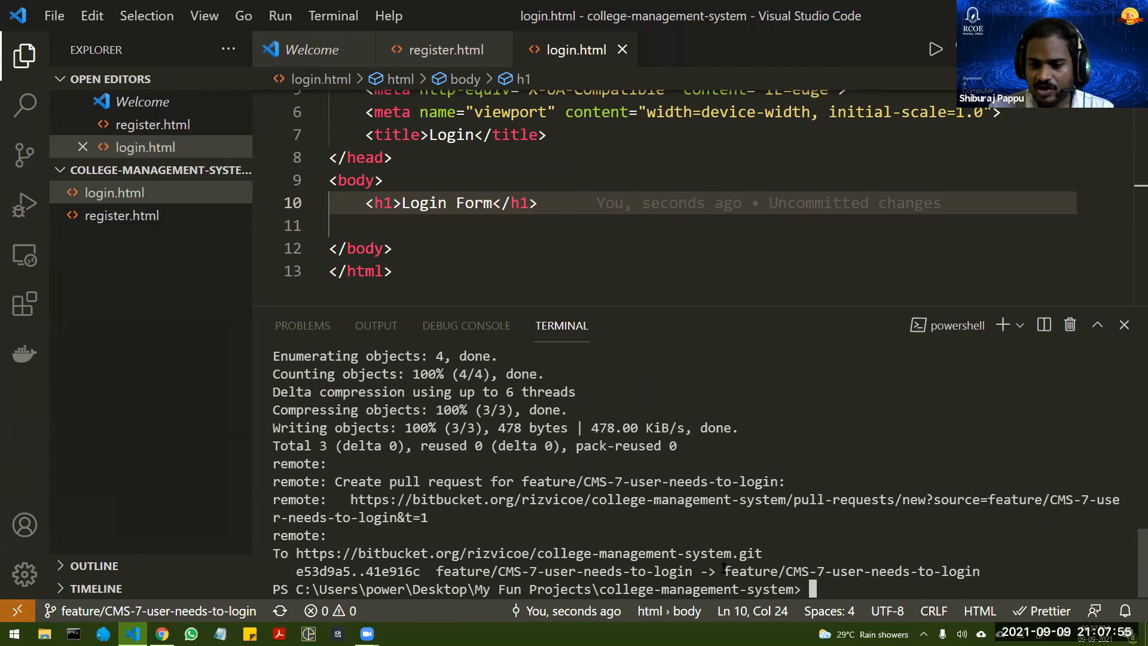
drag(723, 571, 980, 569)
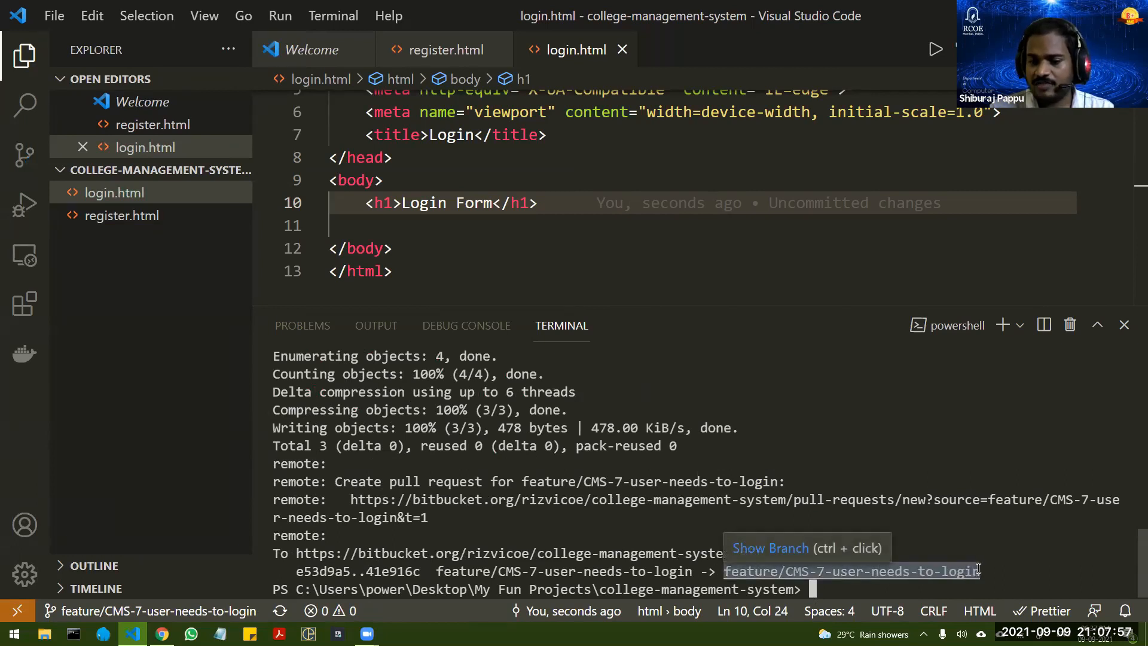
click(521, 533)
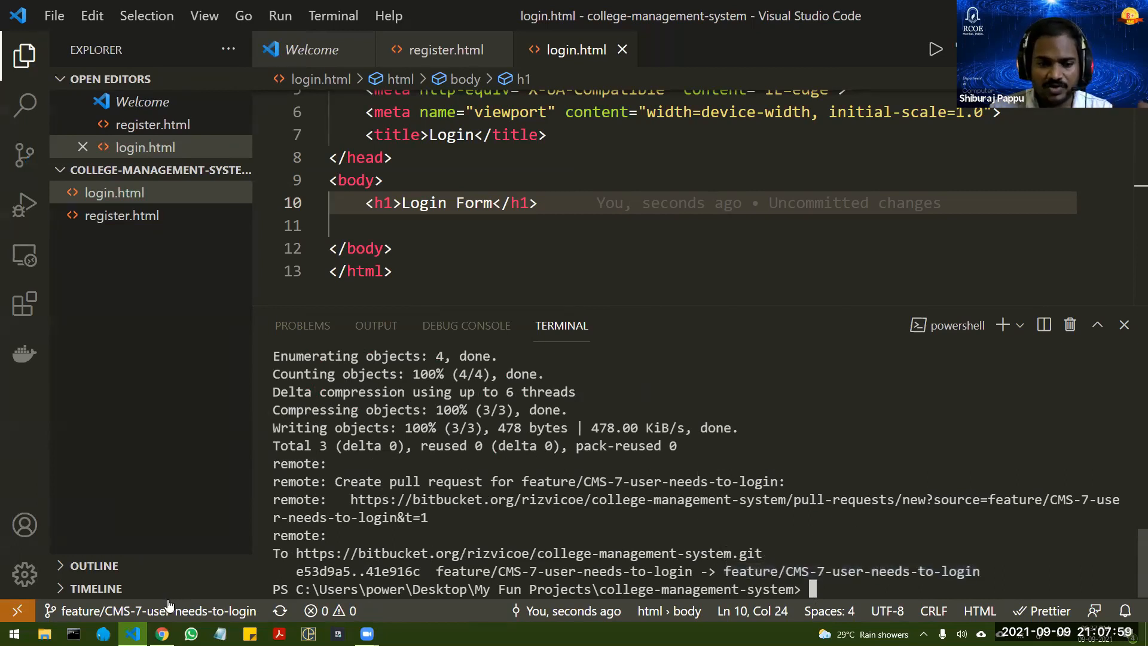
Step: Switch to Bitbucket in the browser and compare the source files on master and feature/CMS-7-user-needs-to-login
click(162, 634)
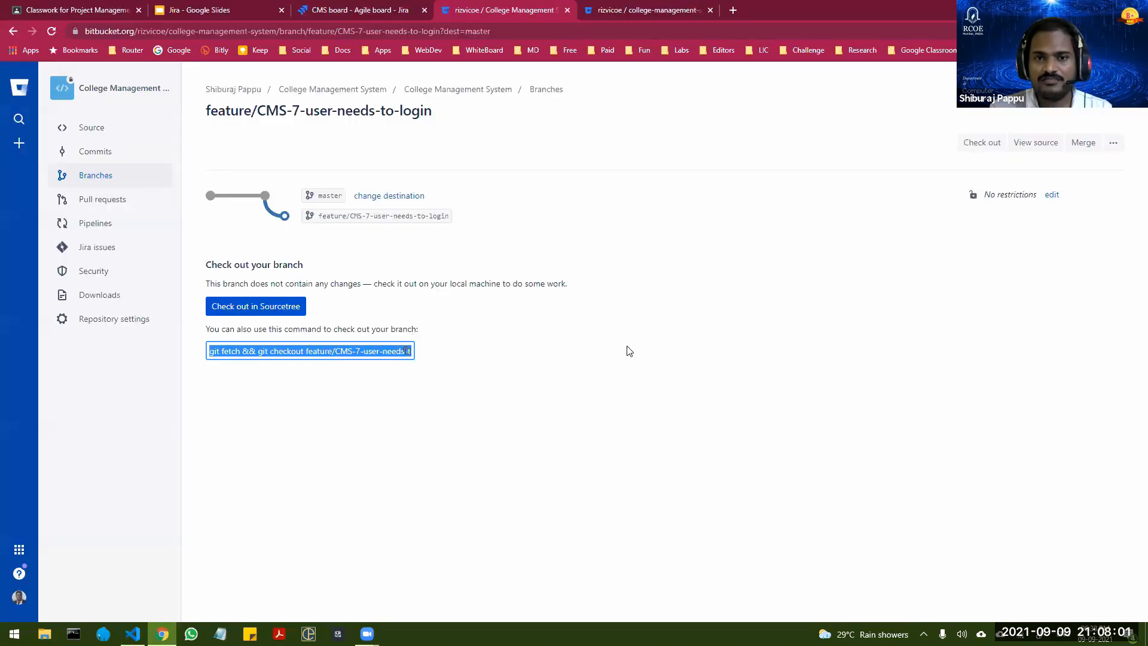
click(626, 347)
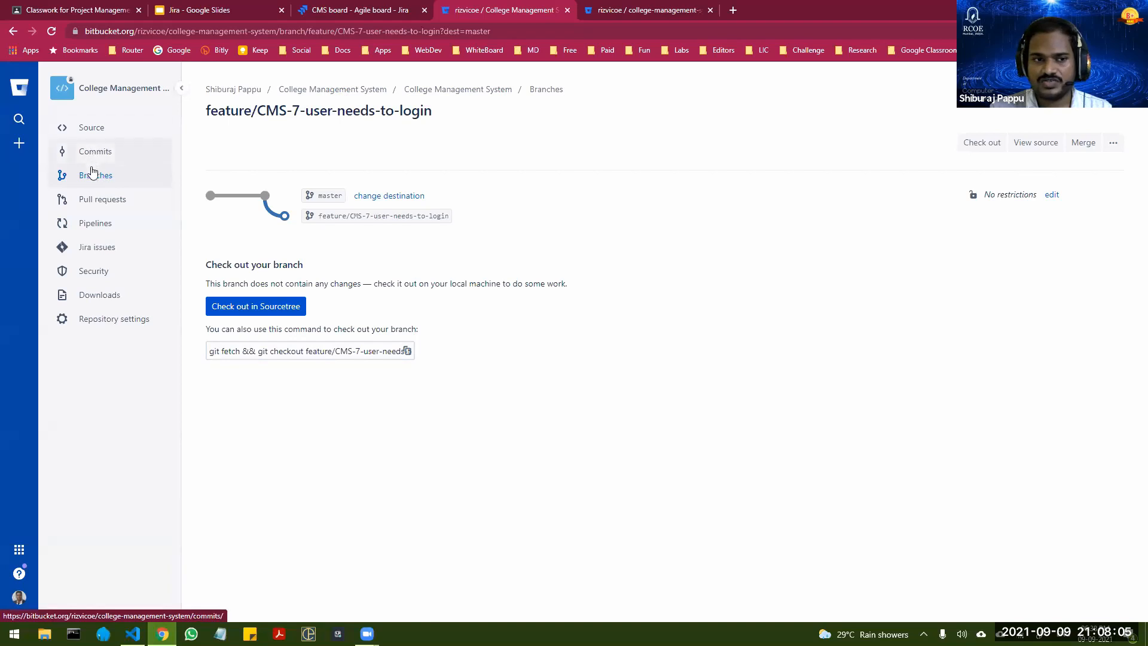
click(92, 129)
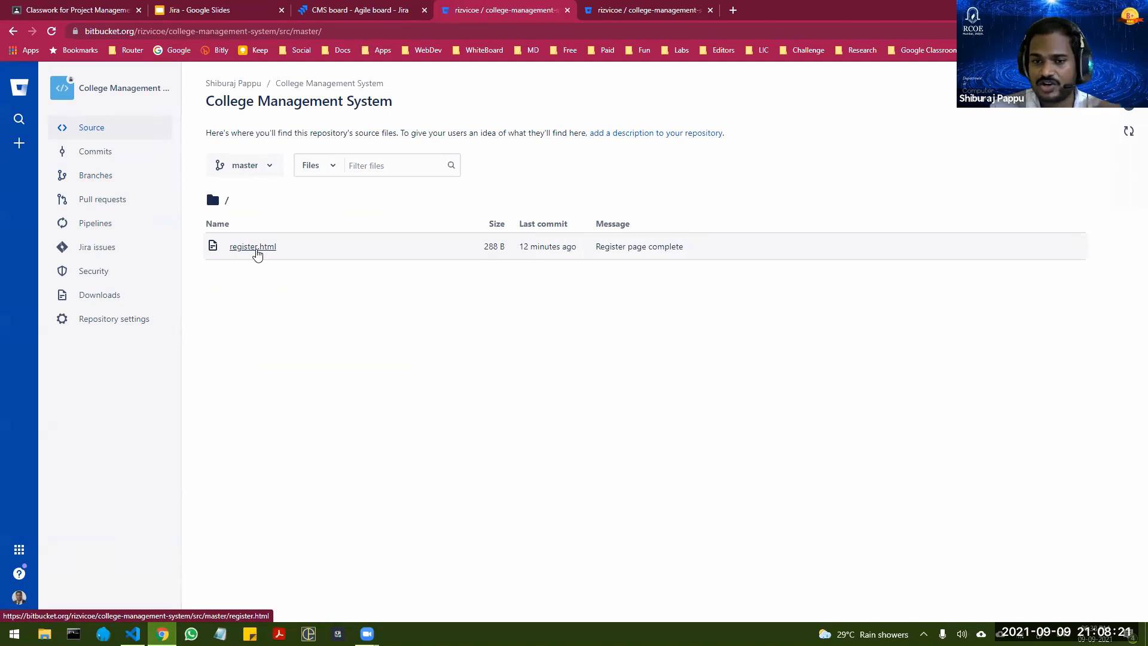
click(273, 166)
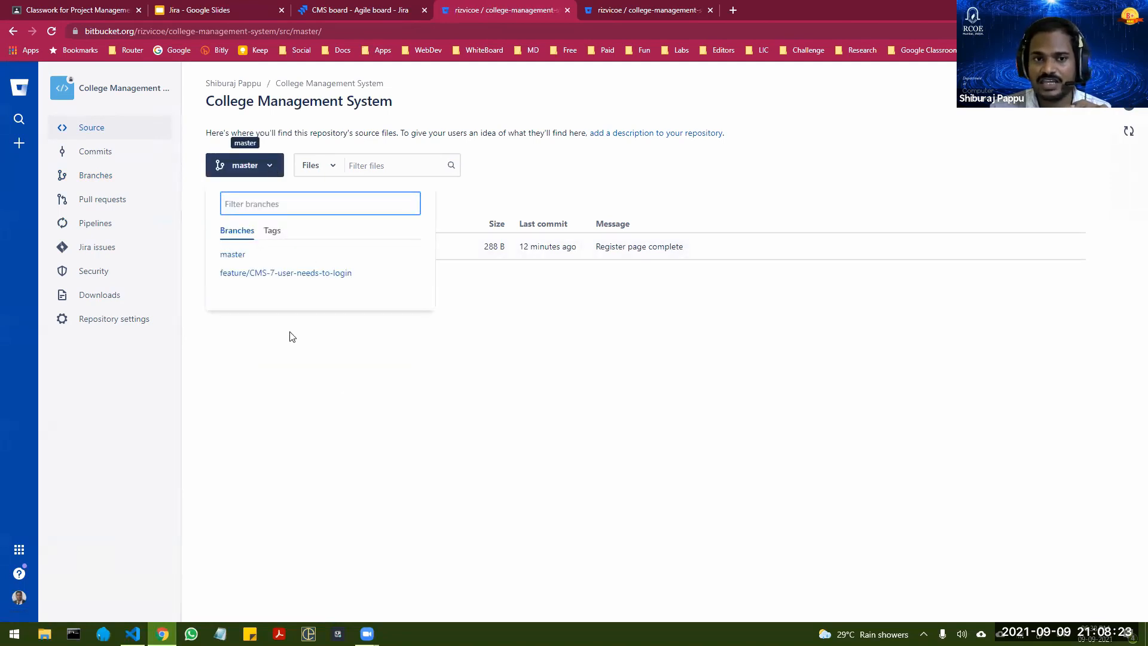
click(267, 275)
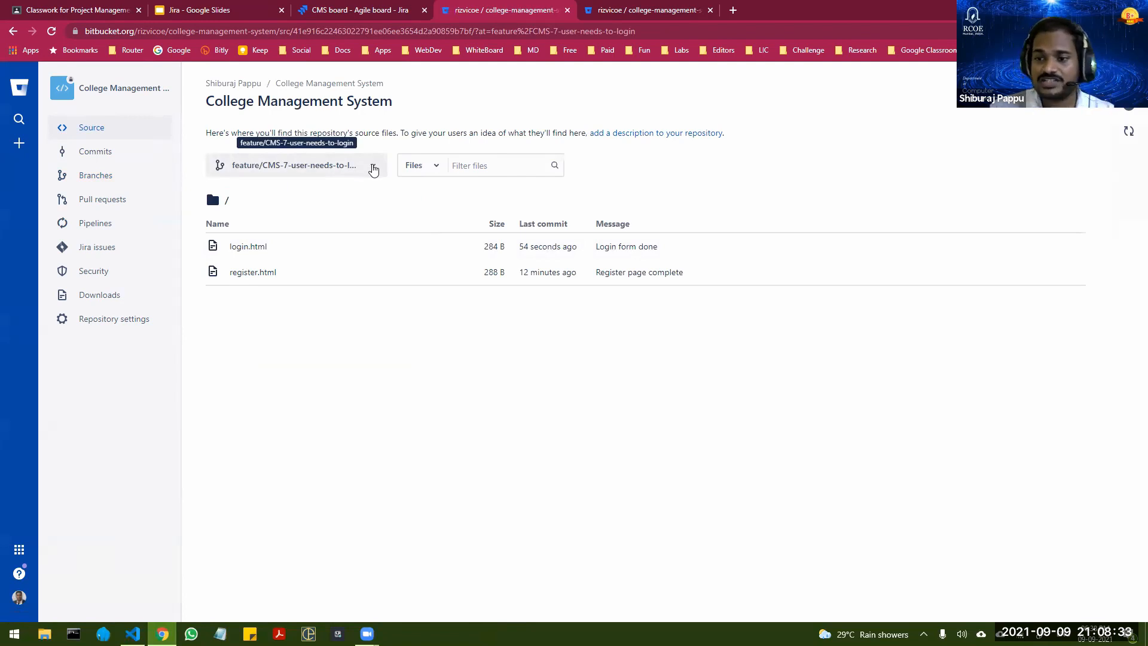
click(373, 169)
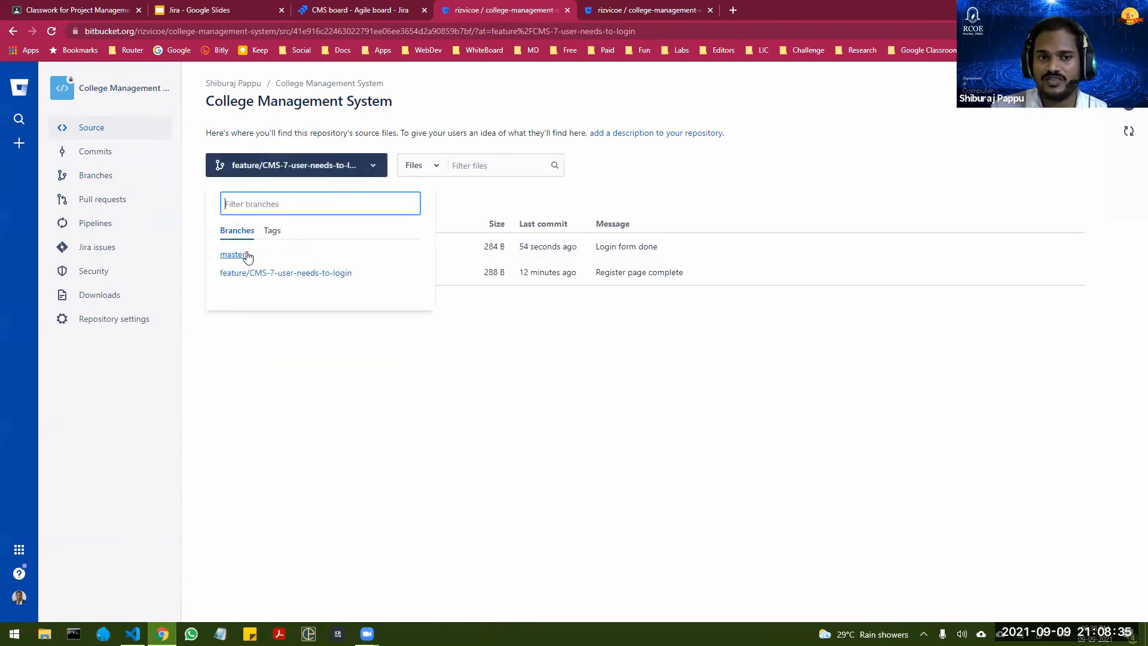
click(248, 255)
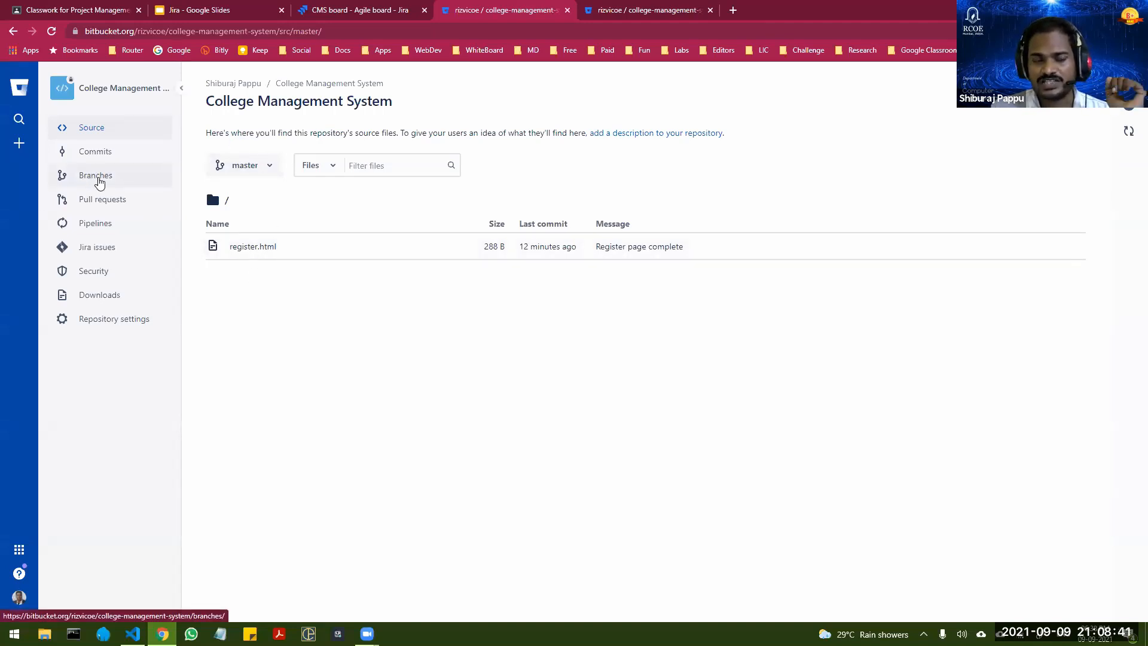
Step: Show the repository's branch list and examine its Pull request column
click(98, 181)
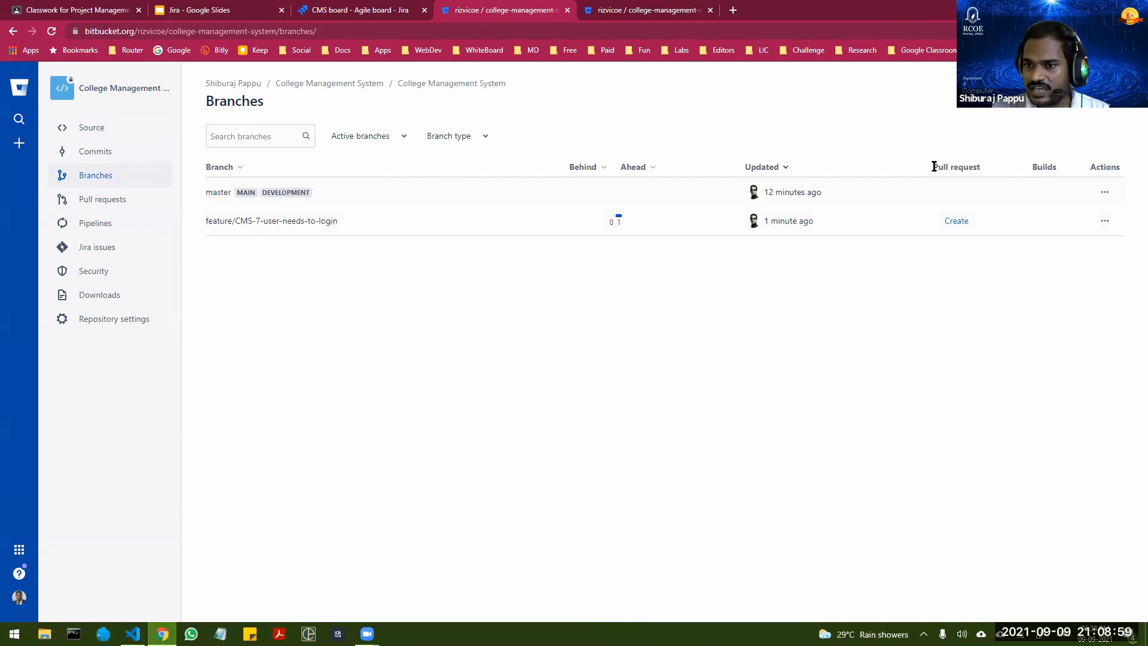
drag(931, 167, 981, 170)
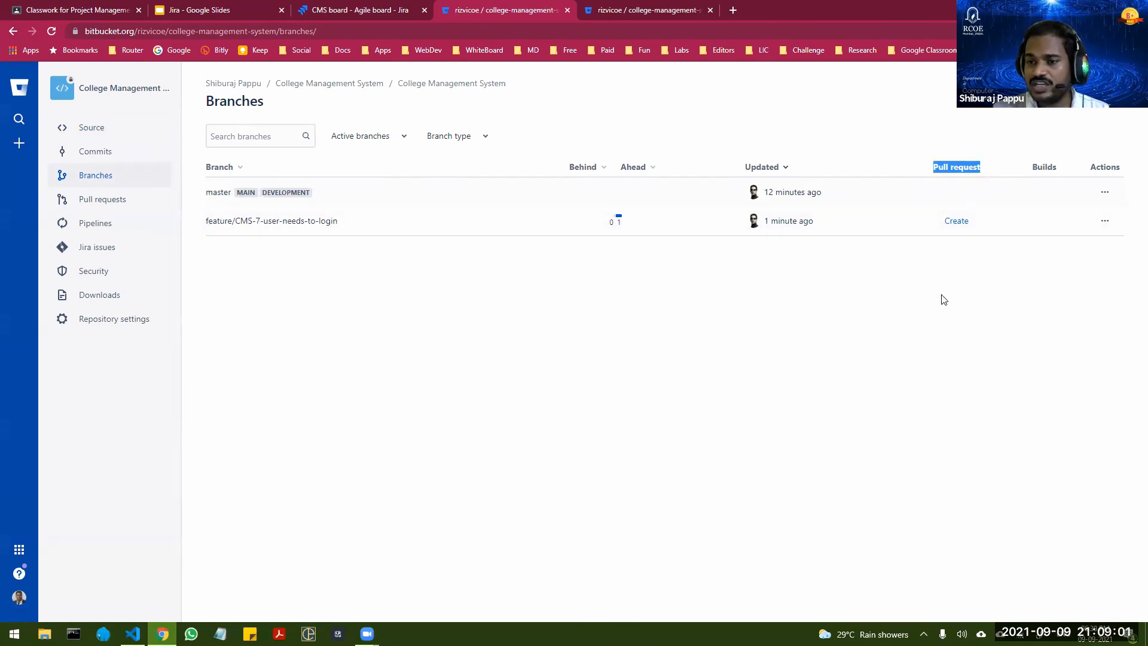
click(918, 308)
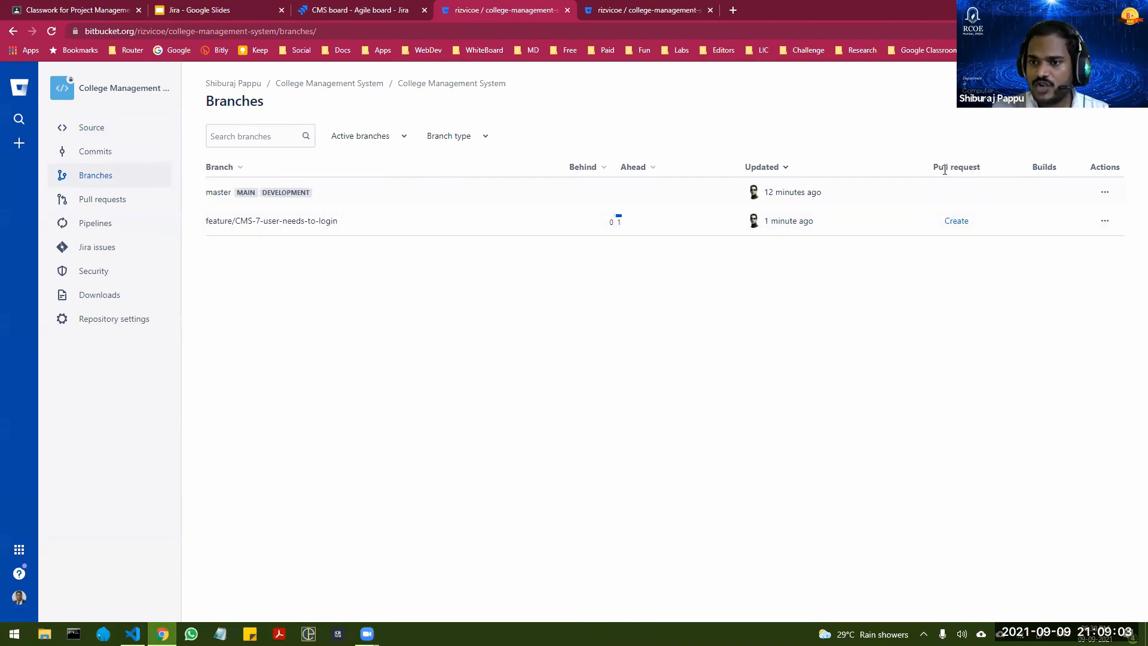
drag(932, 166, 981, 170)
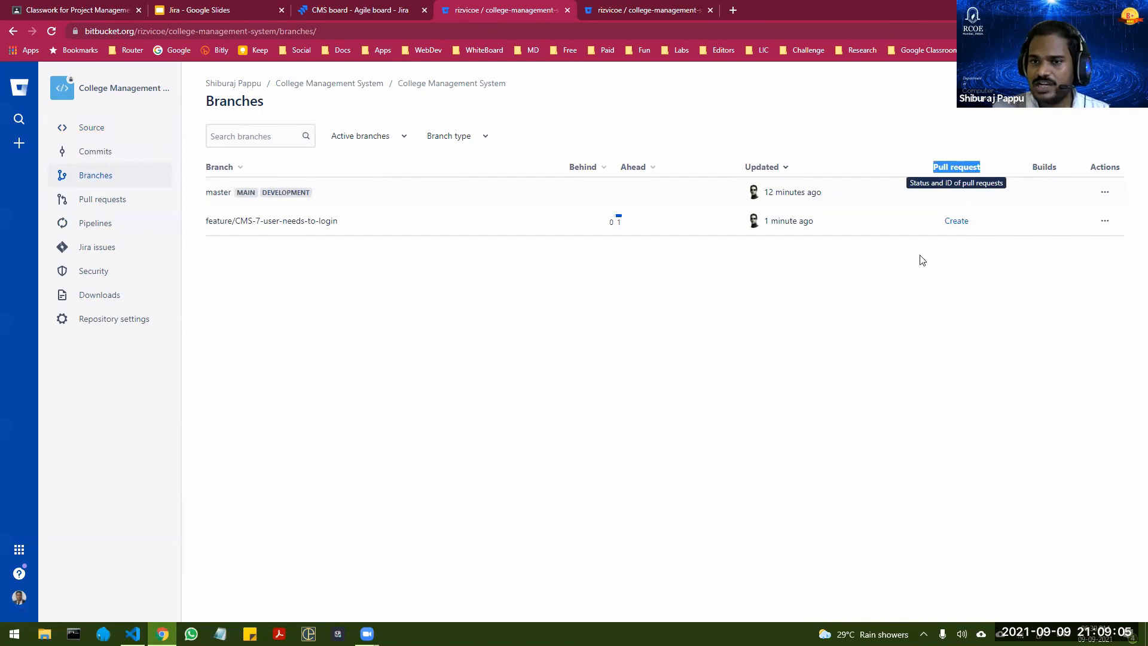
Step: Create a pull request from feature/CMS-7-user-needs-to-login into master with the description "Please review" and branch deletion after merging
click(829, 345)
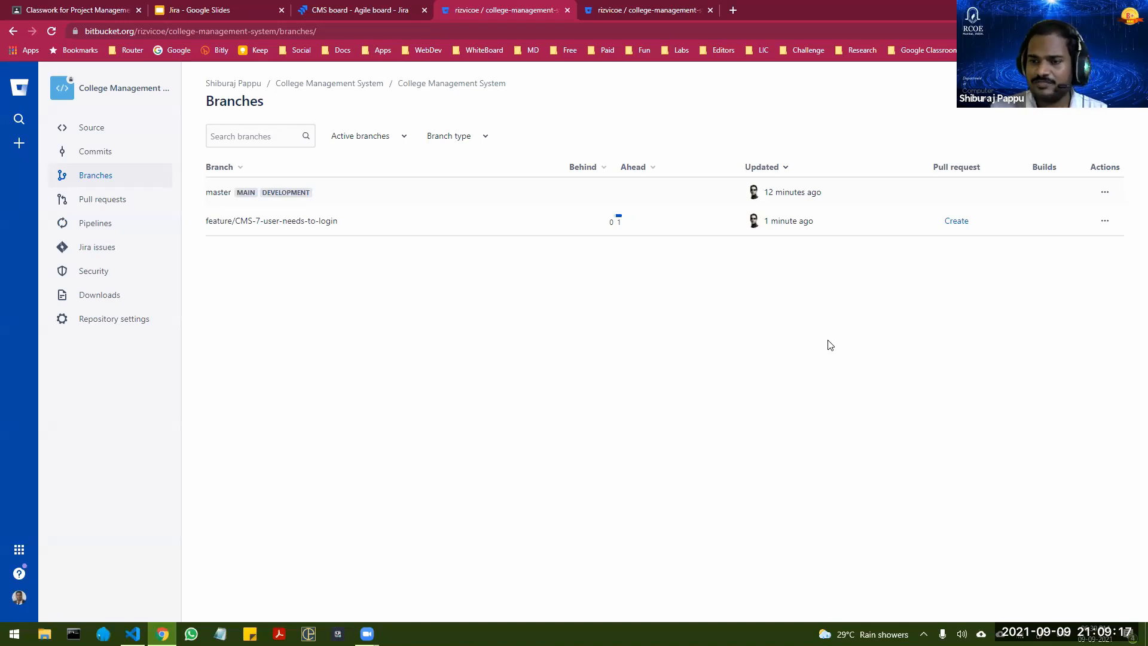
click(955, 221)
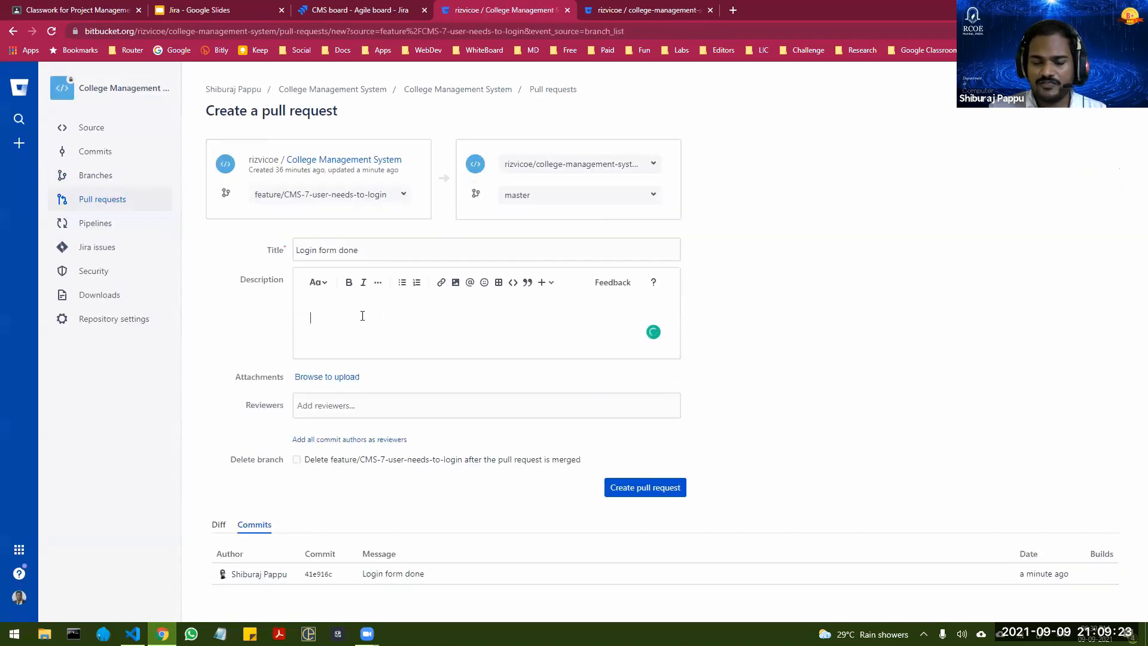
click(362, 316)
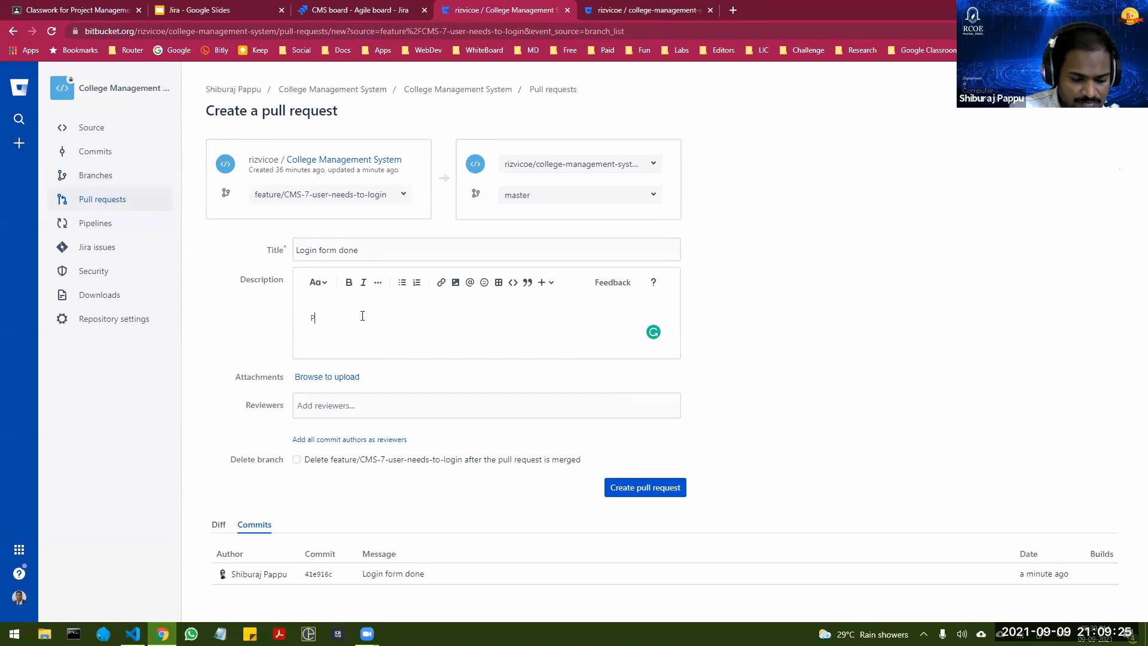
text(Please review)
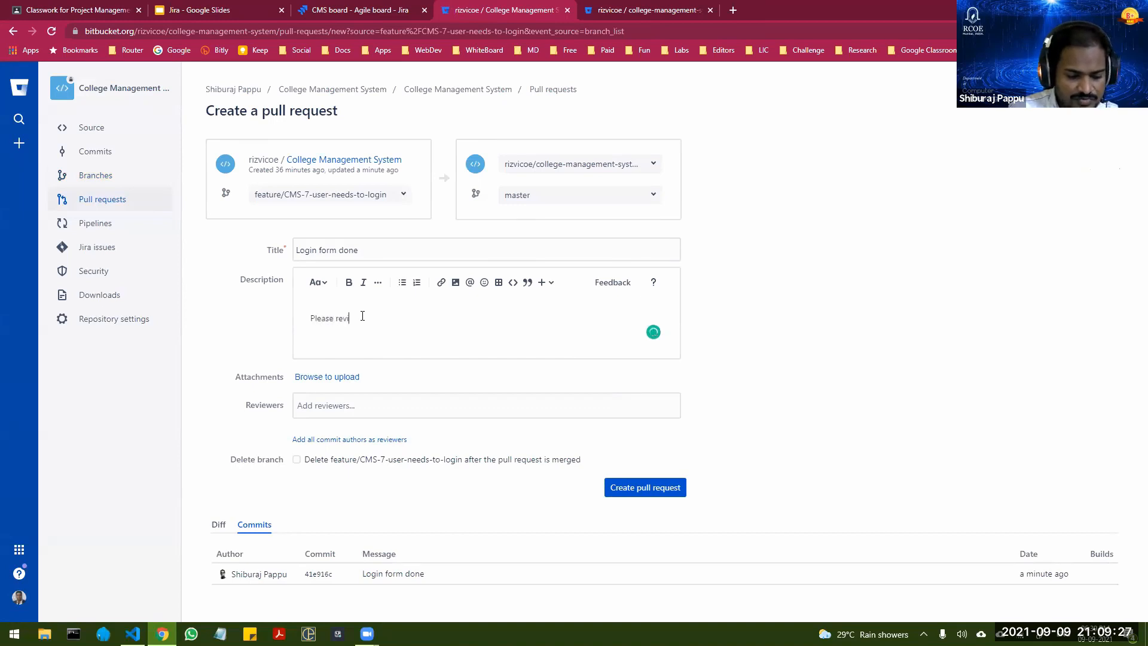
click(296, 459)
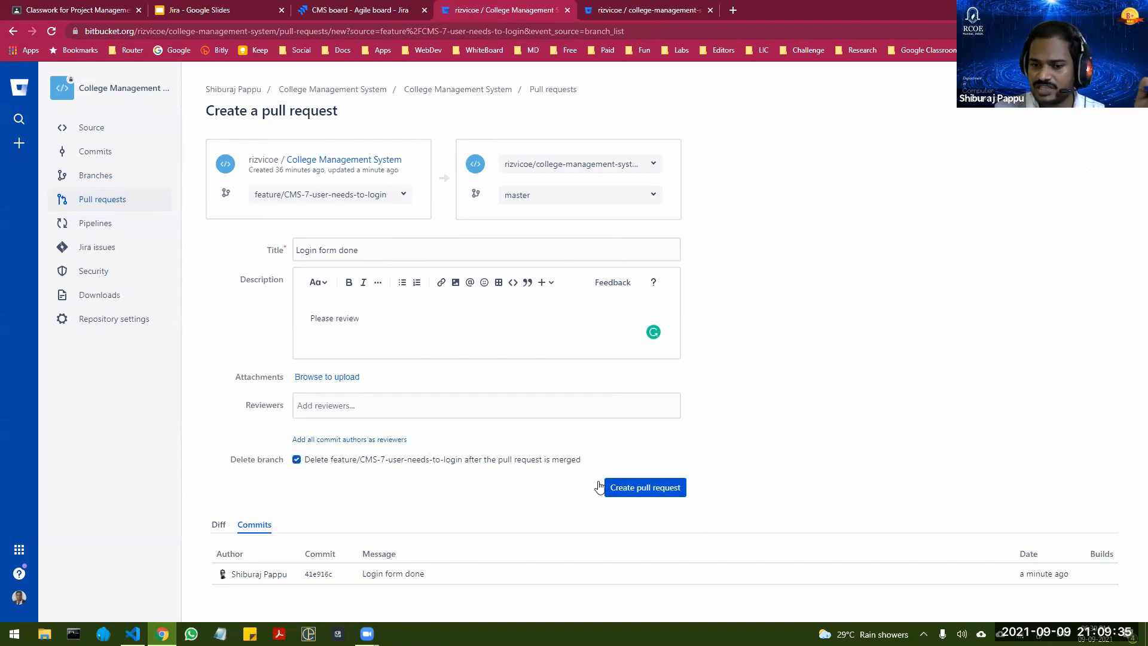
click(653, 489)
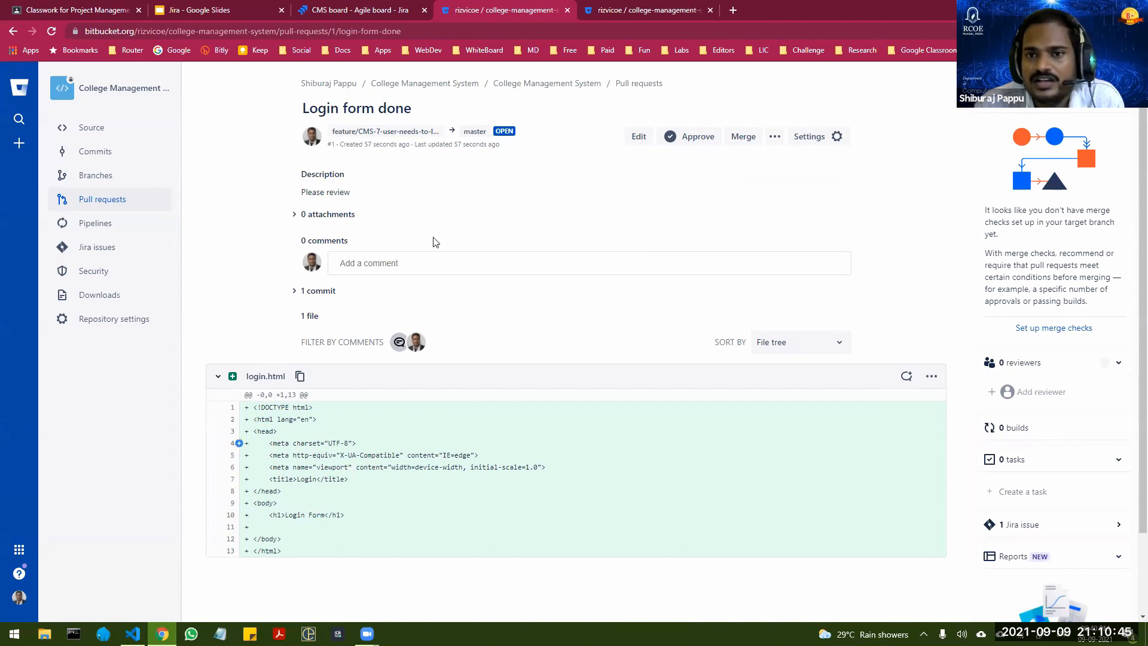
Step: Approve the "Login form done" pull request and merge it into master, transitioning issue CMS-7 to Done
click(691, 136)
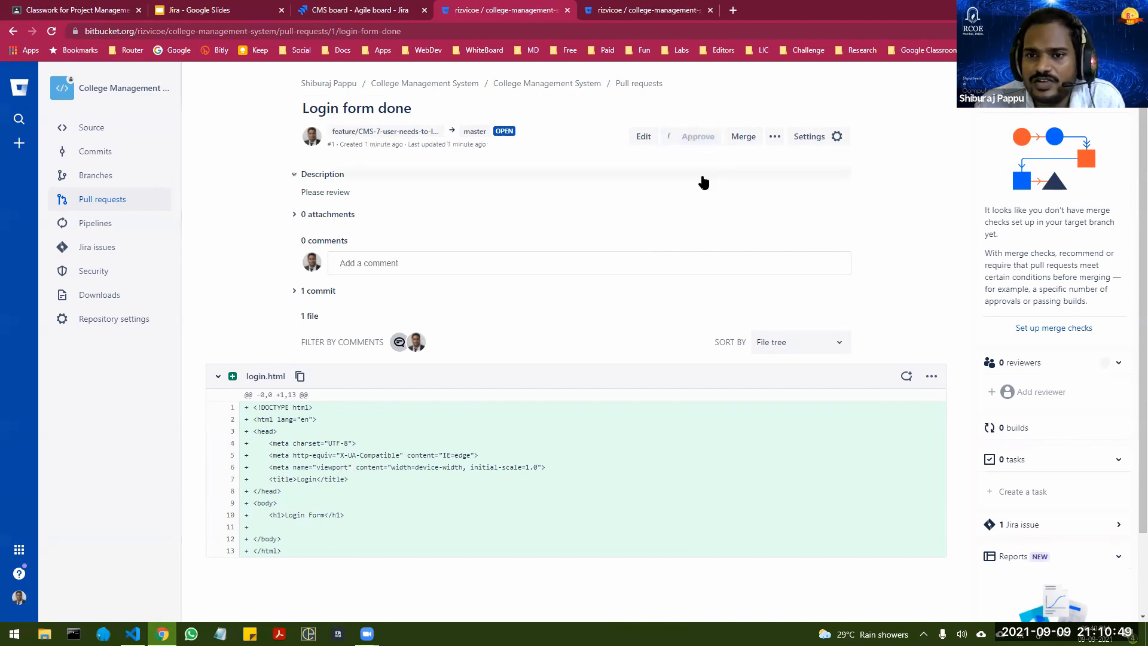
click(743, 137)
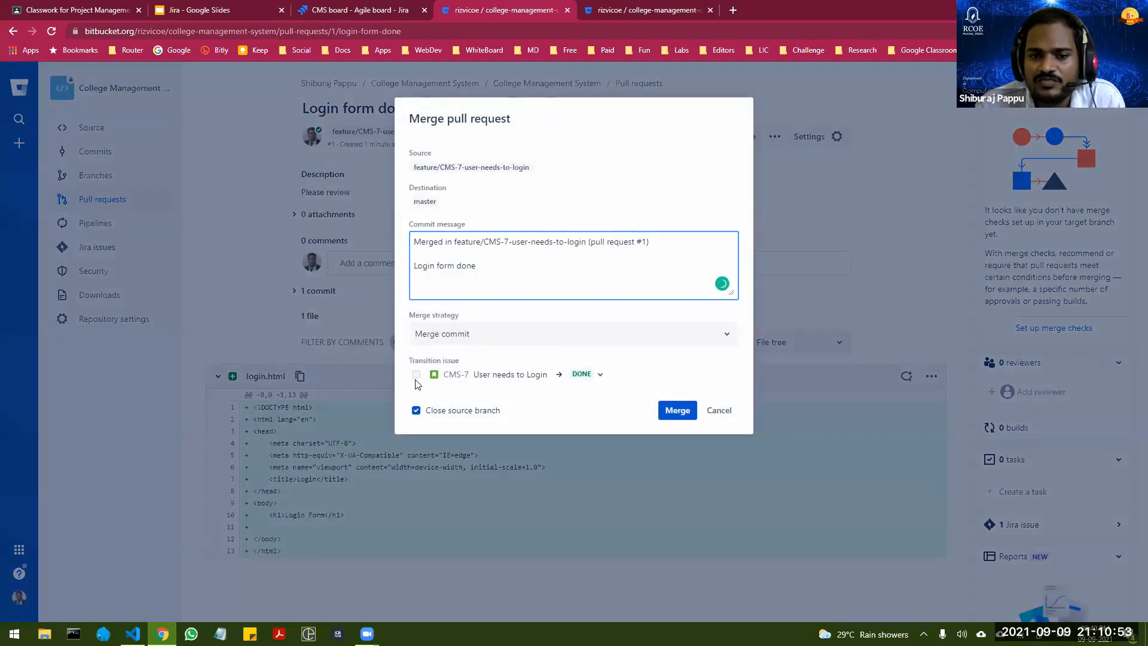
click(416, 375)
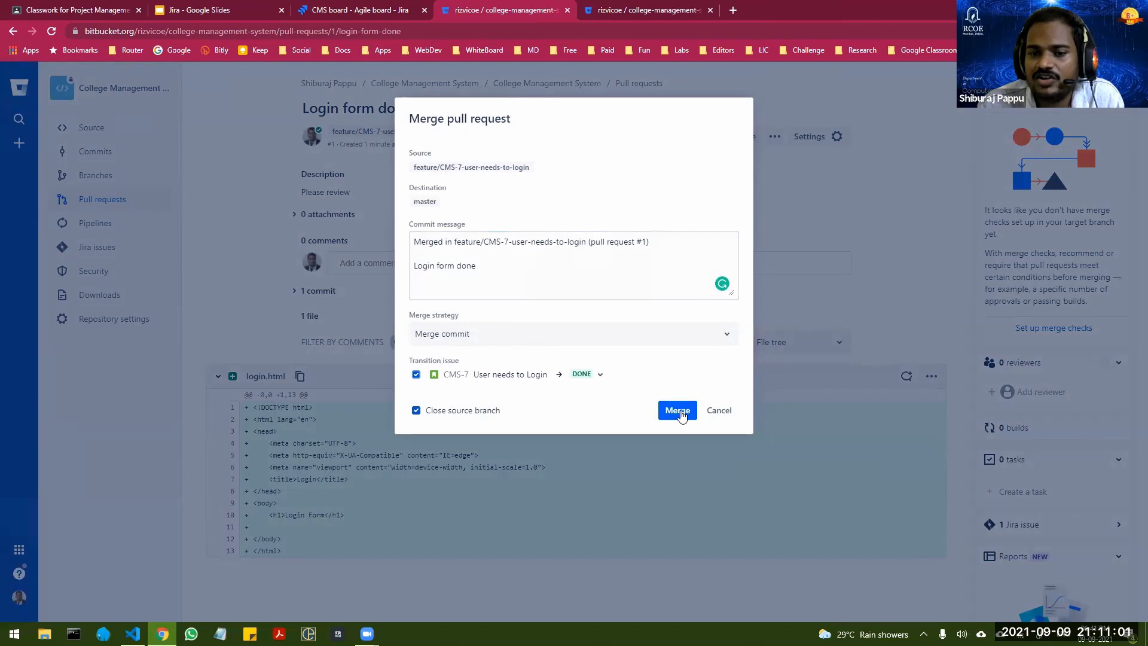
click(679, 411)
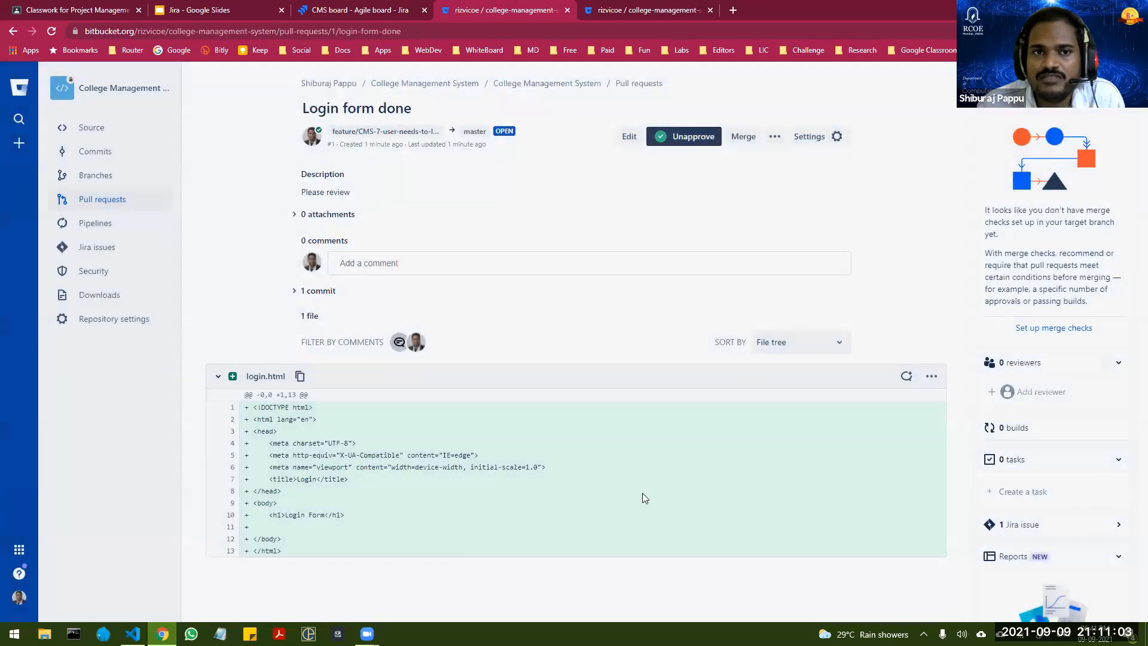
Step: Switch to the Jira CMS board, reload it to refresh the issue statuses, and complete CMS Sprint 1
key(ctrl+shift+Tab)
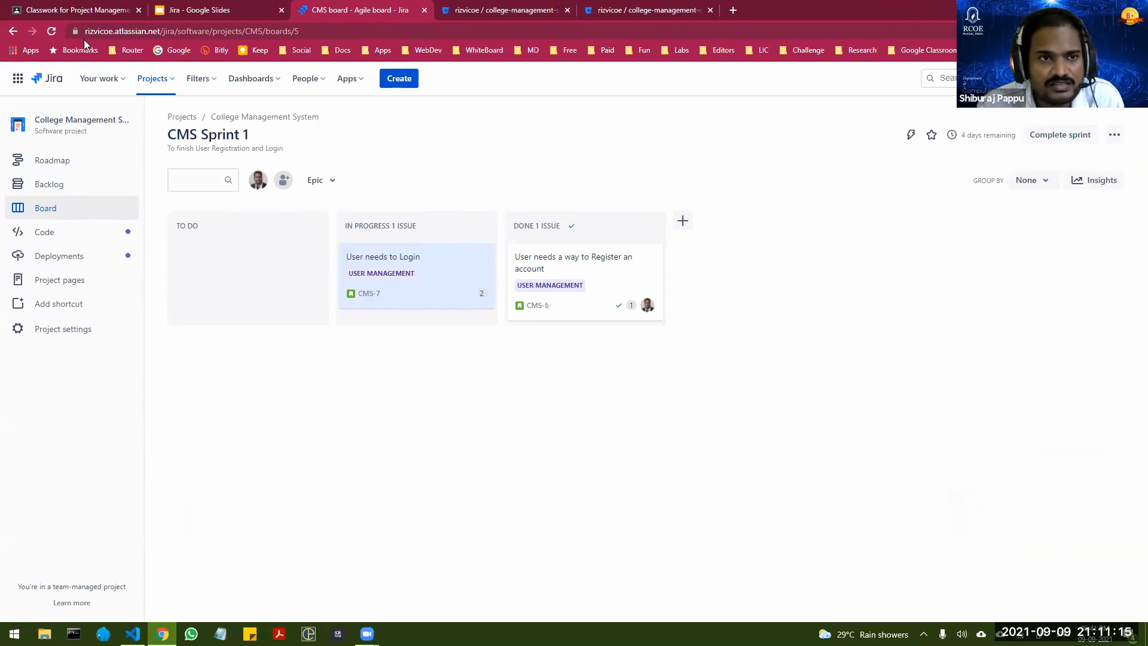
click(51, 33)
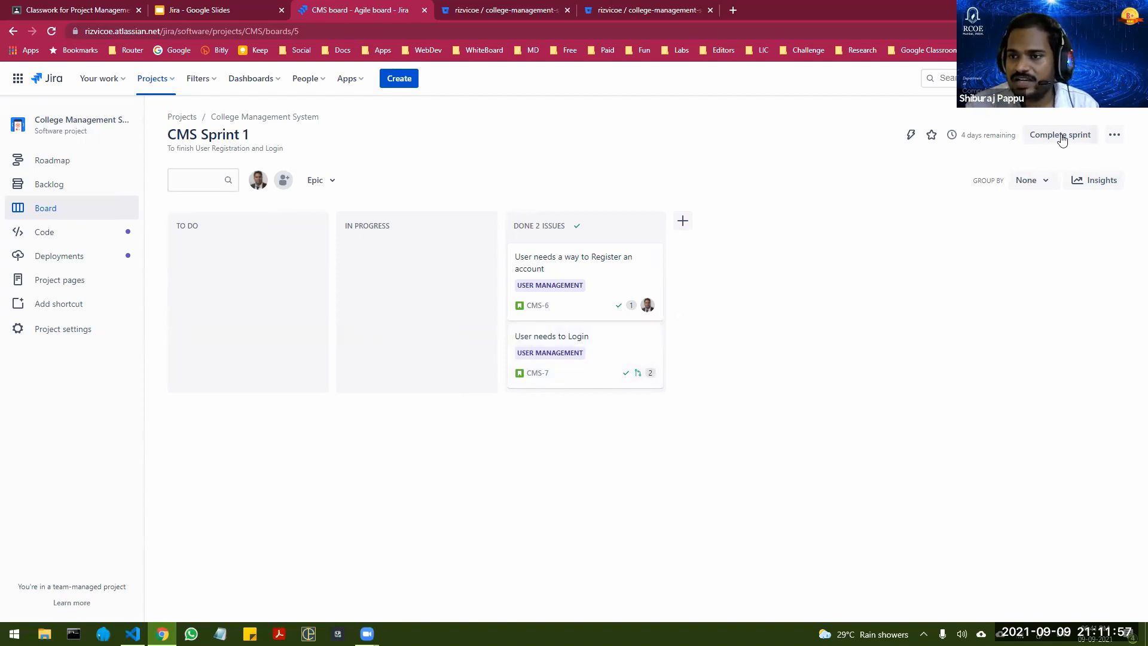
mouse_move(978, 132)
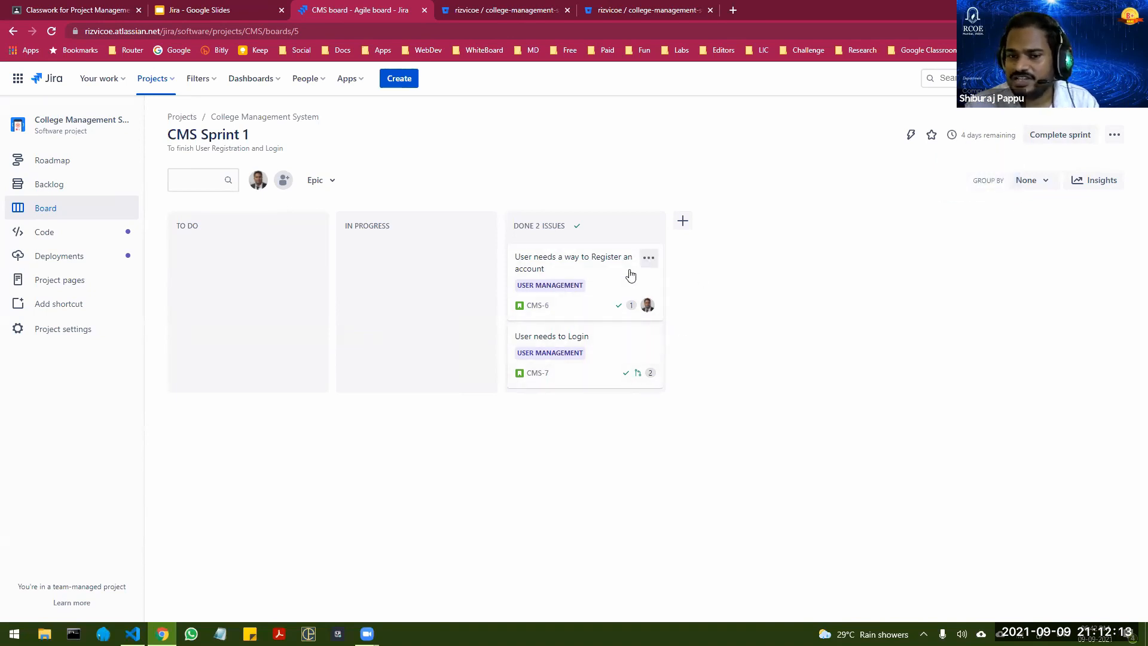
click(1051, 144)
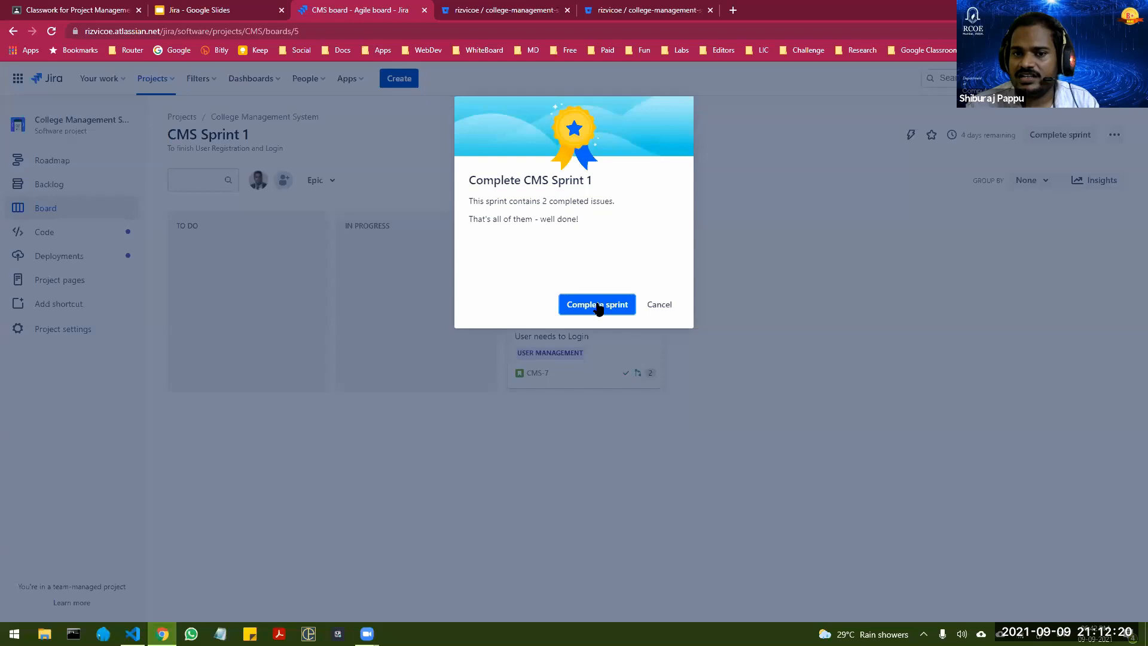
click(598, 306)
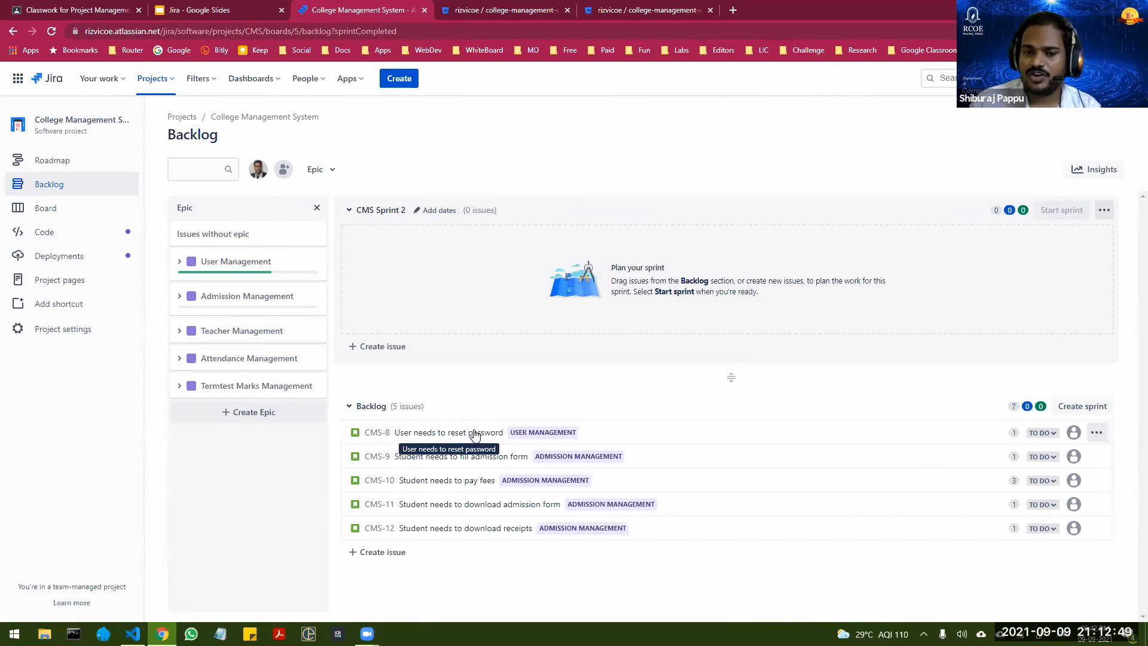
Step: Move CMS-8, CMS-9 and CMS-10 from the backlog into CMS Sprint 2 and start the sprint with a duration of 2 weeks
drag(475, 433, 488, 244)
drag(482, 351, 493, 248)
drag(477, 368, 486, 269)
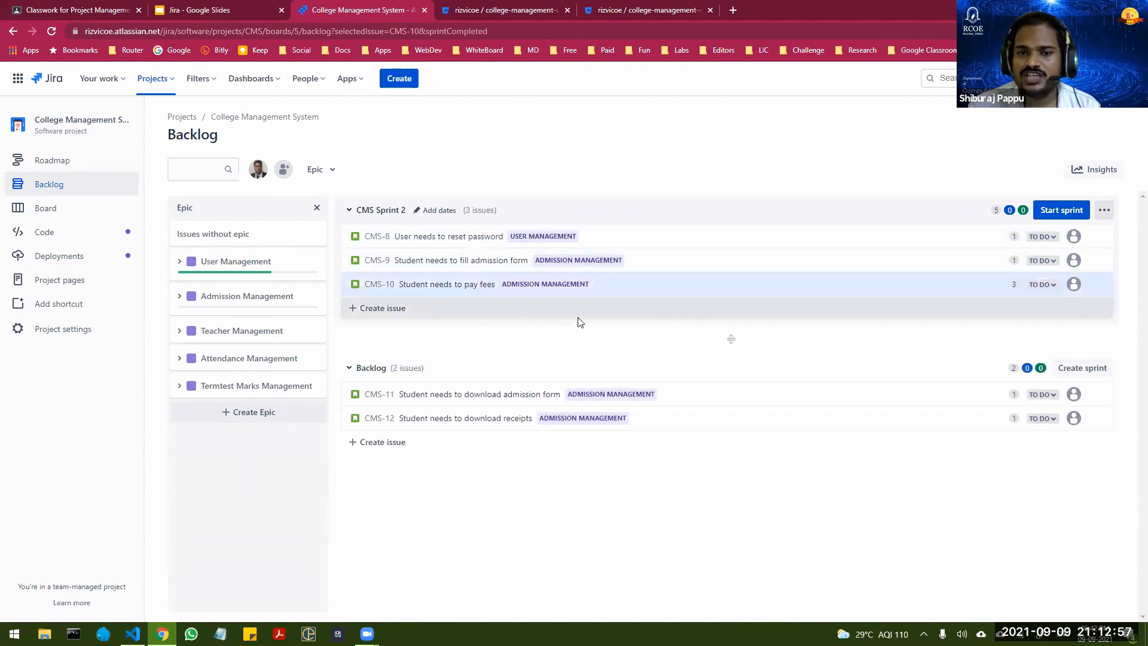
click(1055, 212)
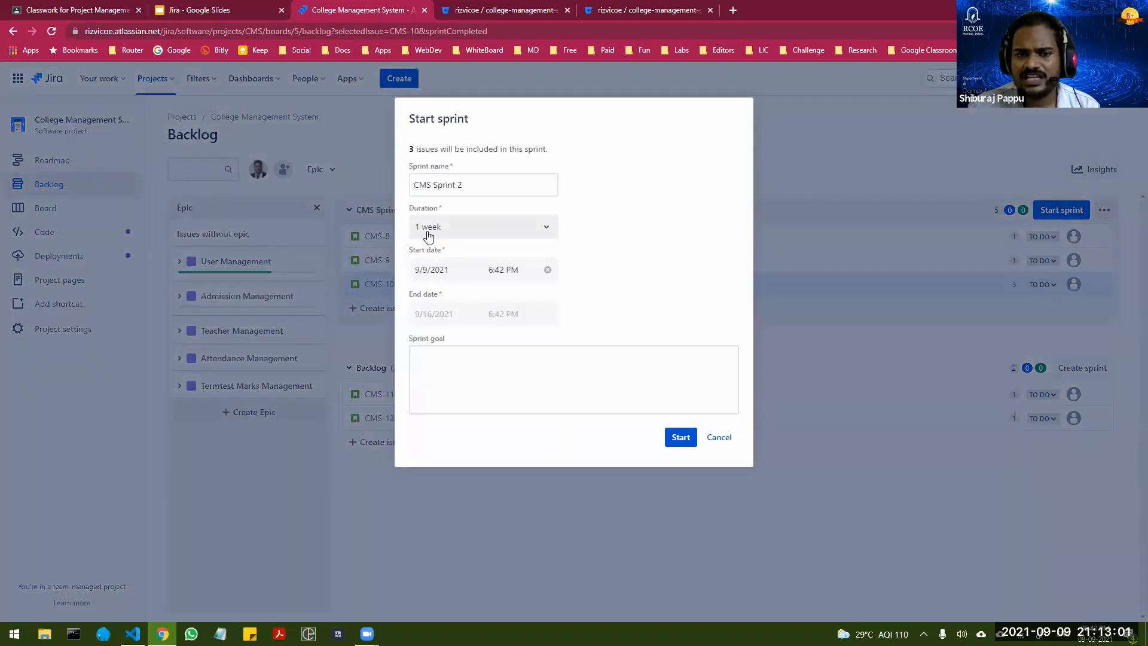
click(482, 229)
click(435, 276)
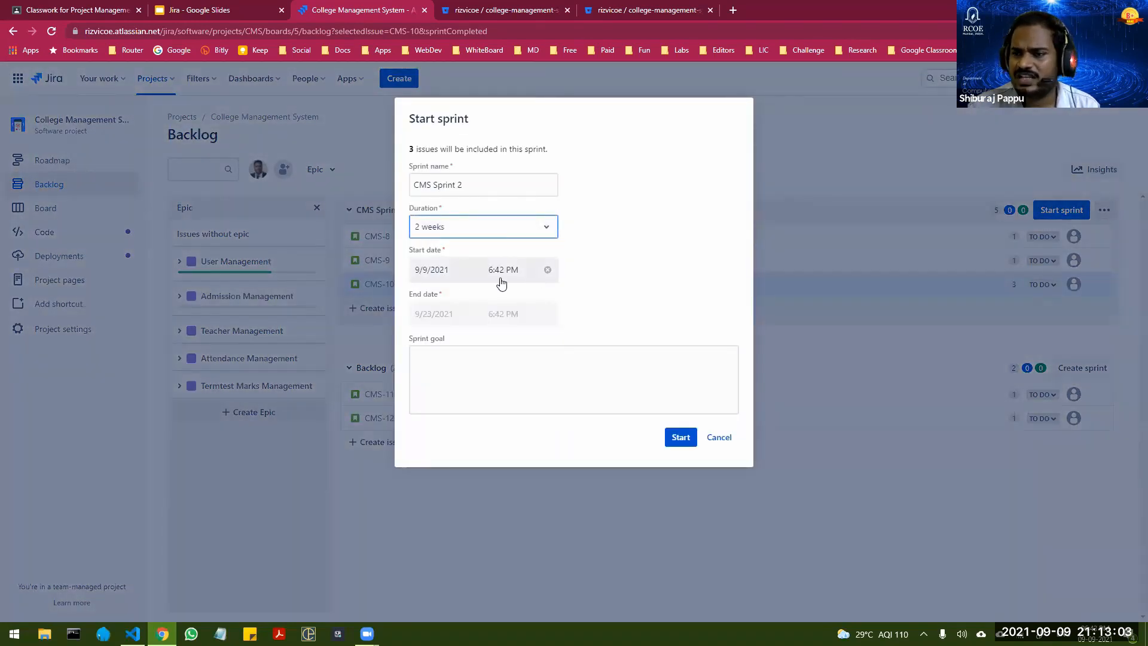
click(680, 437)
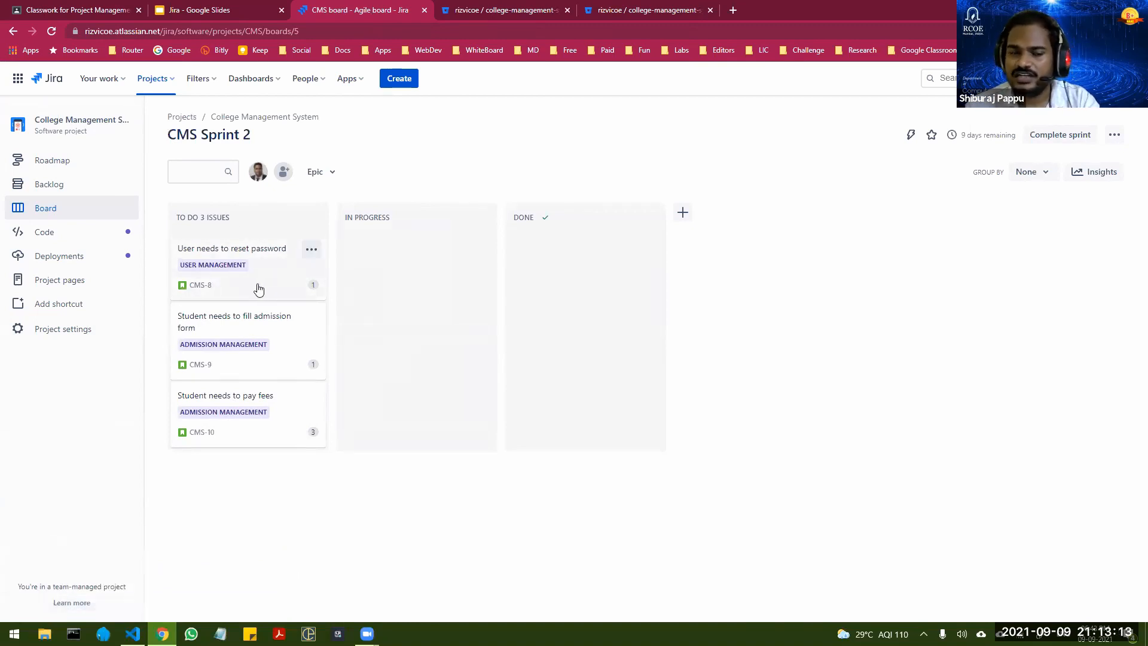
Step: Examine the details of the "User needs to reset password" story on the sprint board, and close it
click(266, 252)
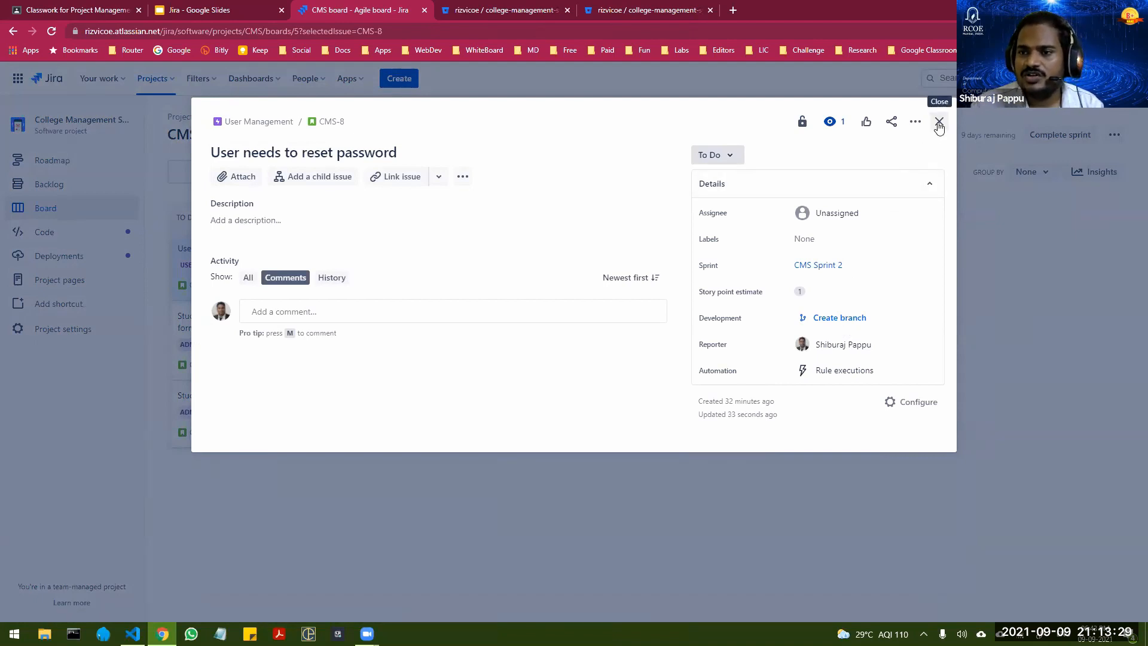
click(939, 123)
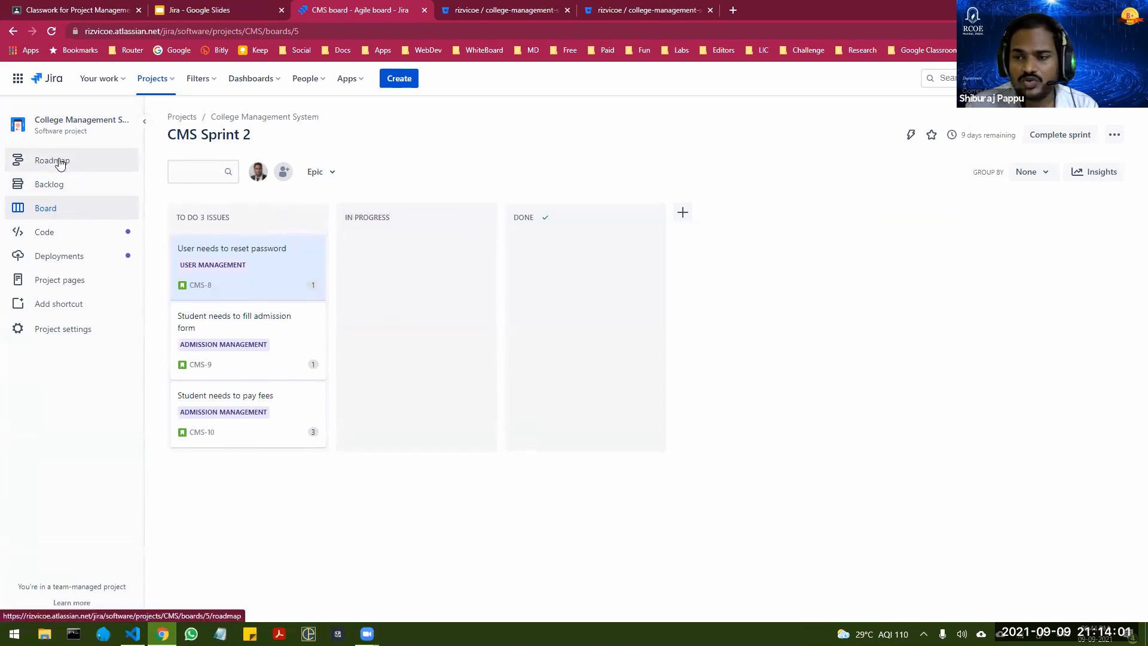
Step: On the roadmap, expand the User Management and Admission Management epics and schedule User Management from early September to early October
click(40, 162)
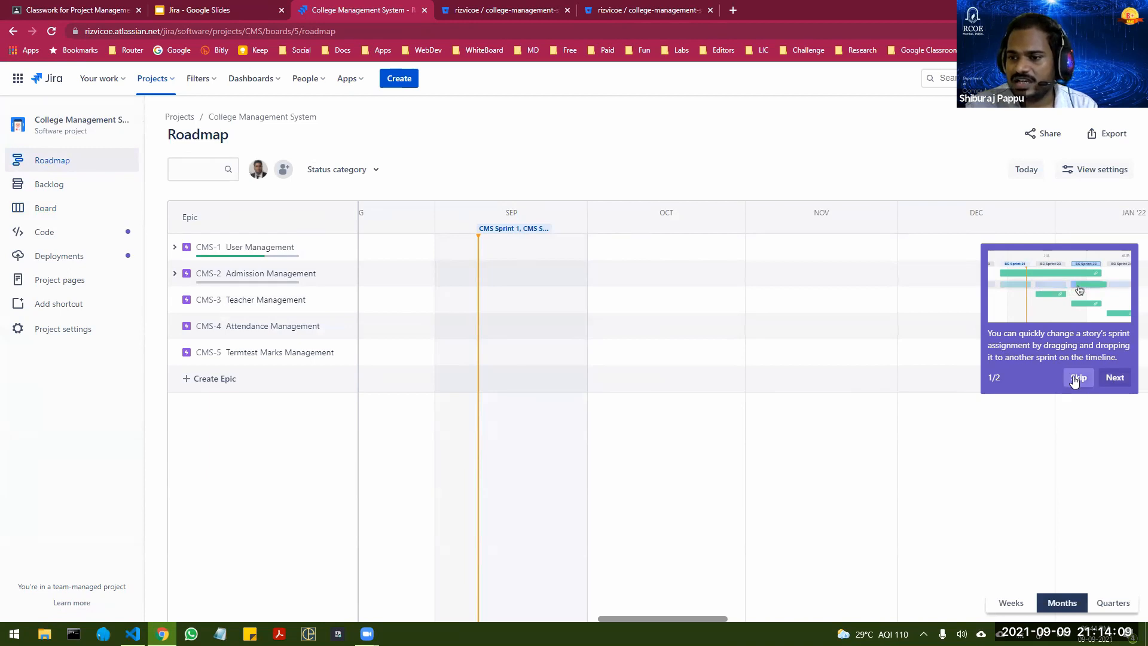
click(706, 397)
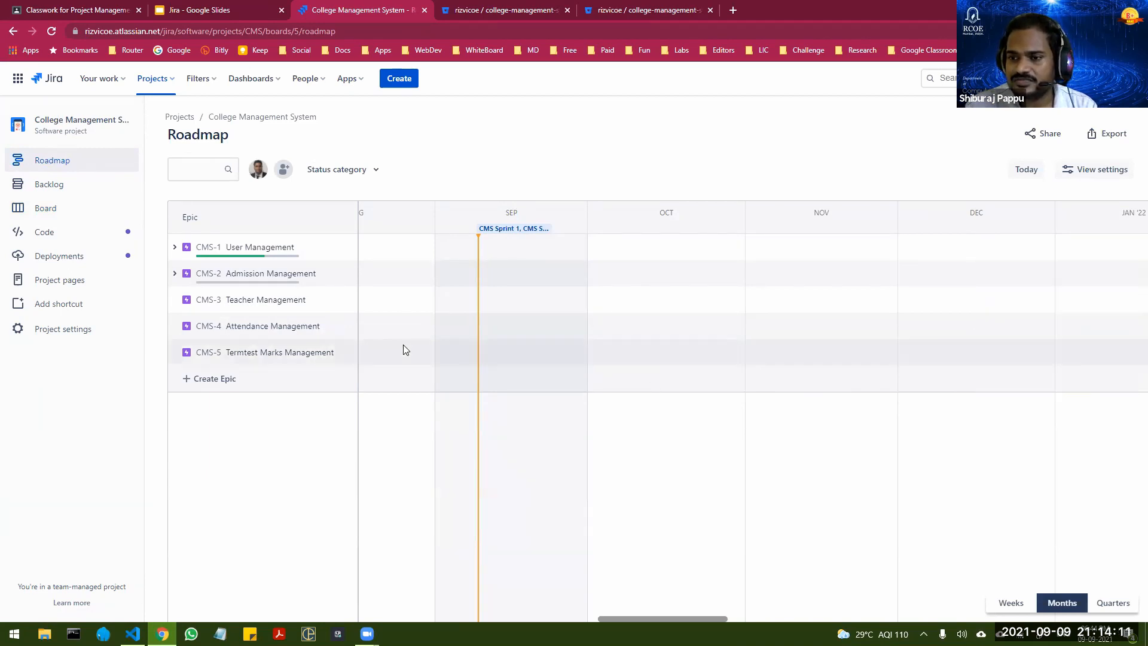
click(174, 248)
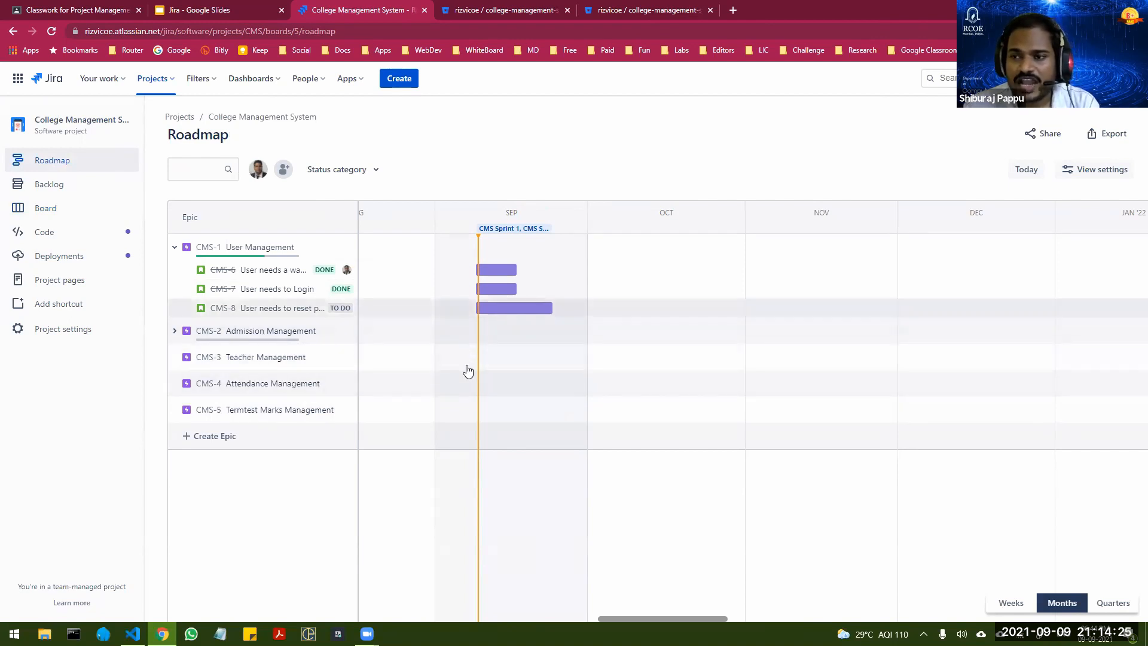
click(175, 330)
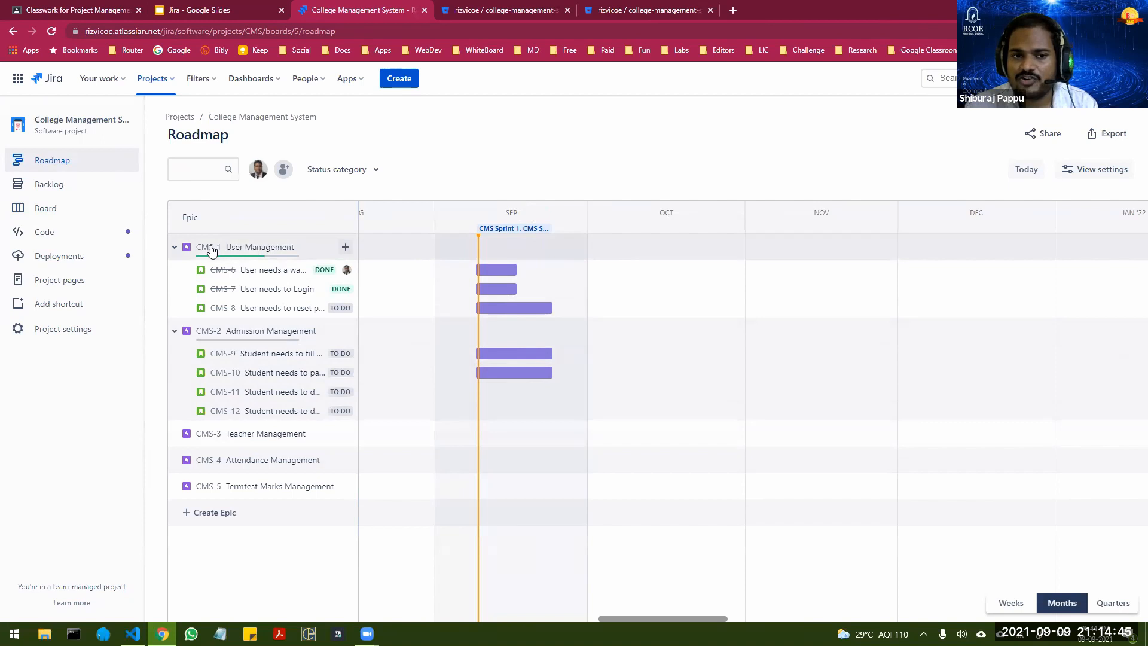
click(487, 249)
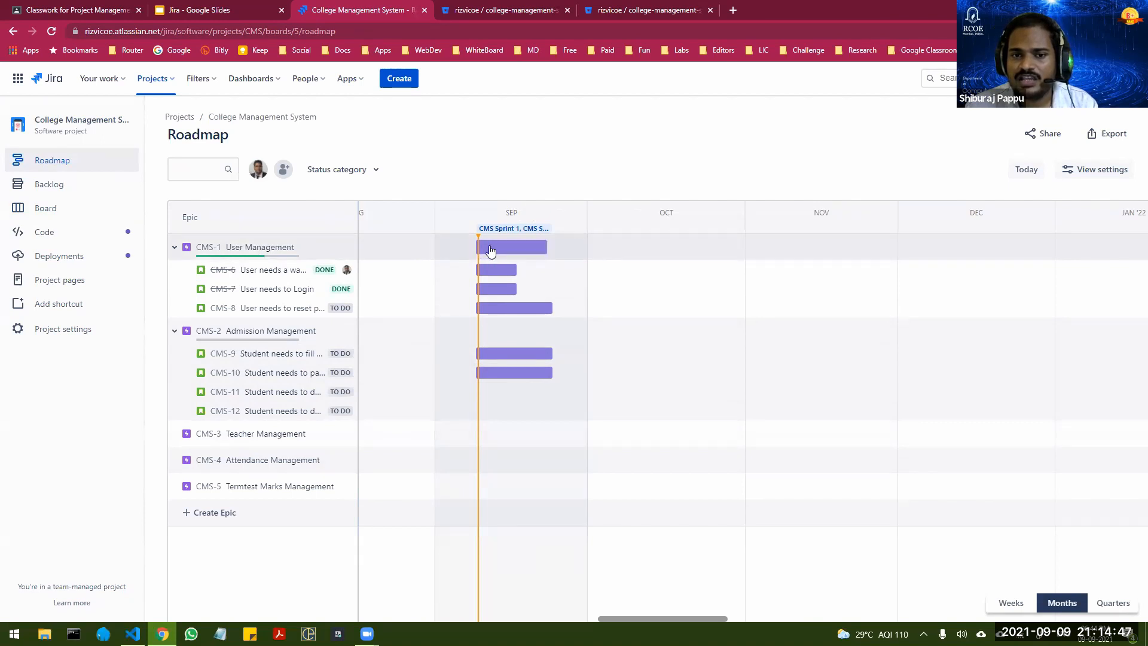
drag(548, 248, 627, 247)
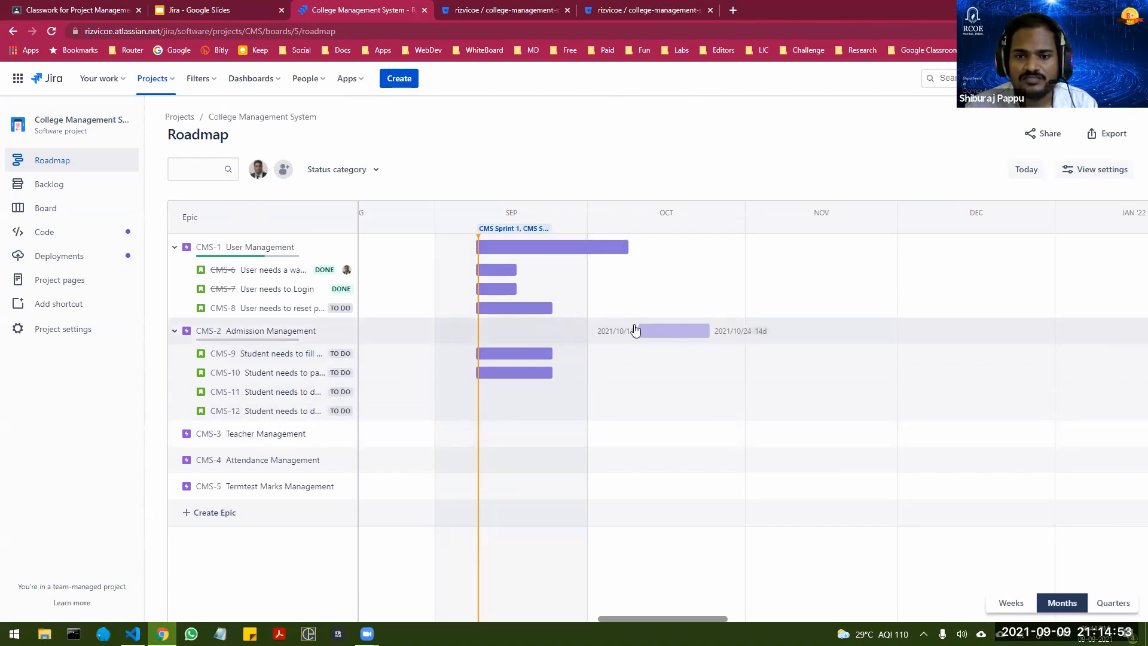
Step: Schedule the Admission Management epic on the roadmap from early September to late October
click(638, 332)
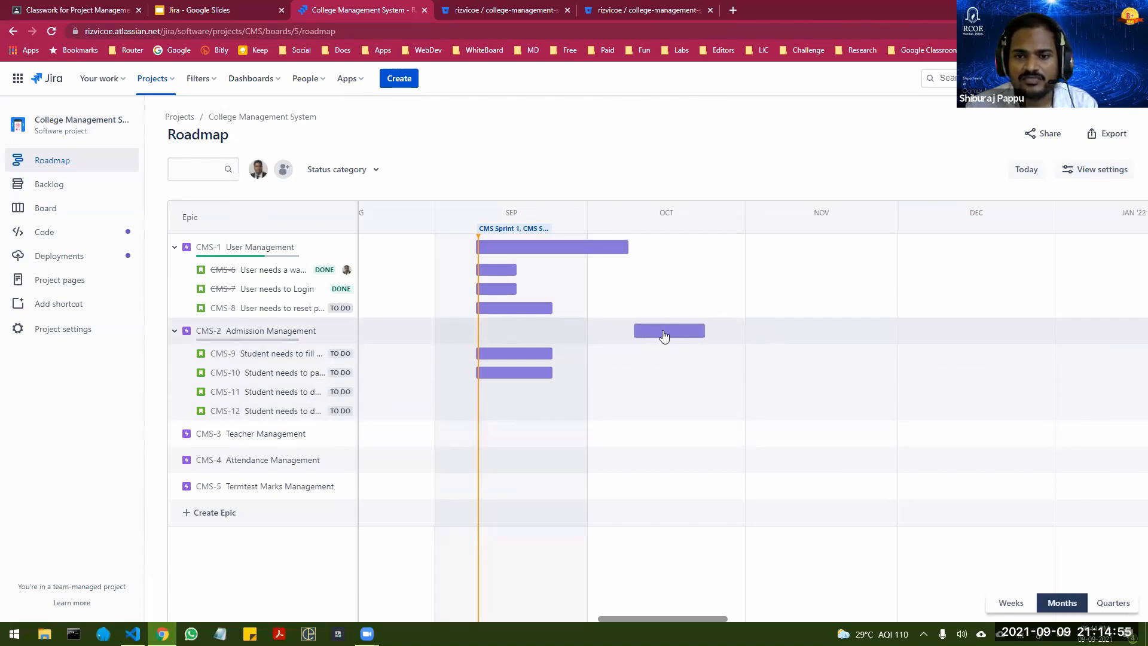
drag(663, 336, 505, 333)
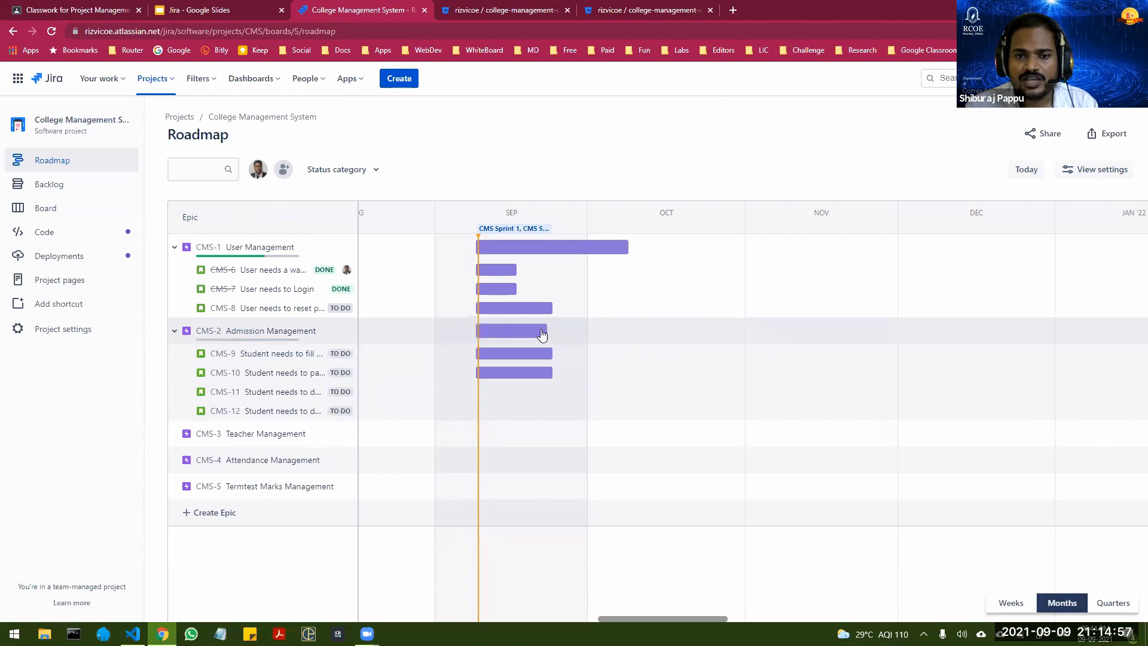
drag(525, 336, 686, 333)
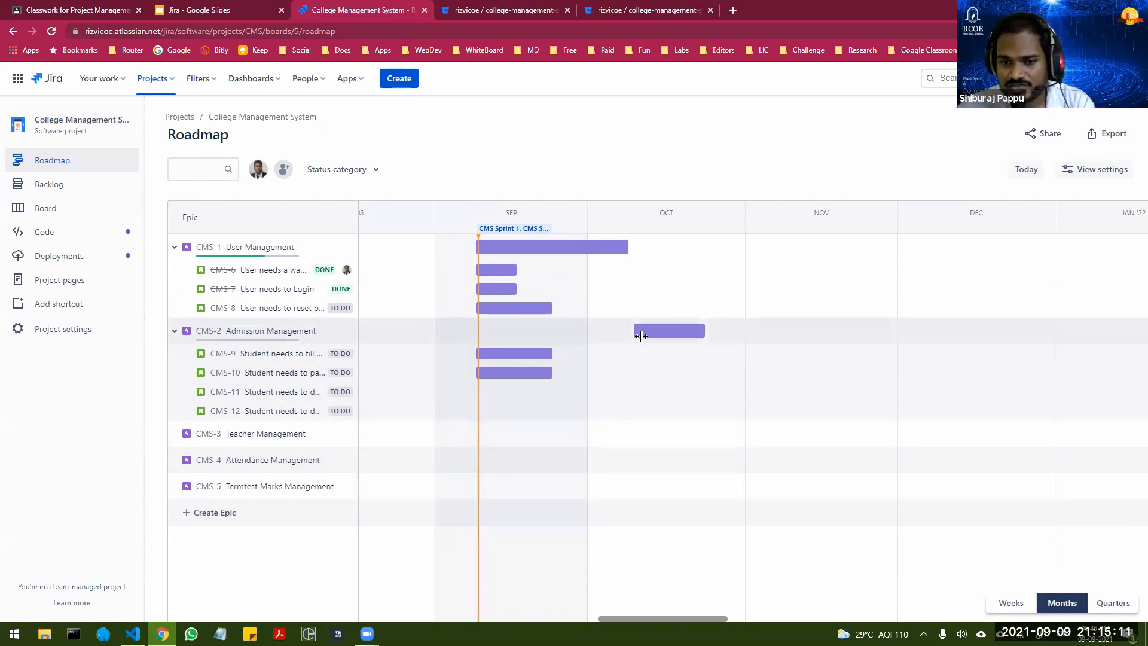
drag(637, 330, 477, 331)
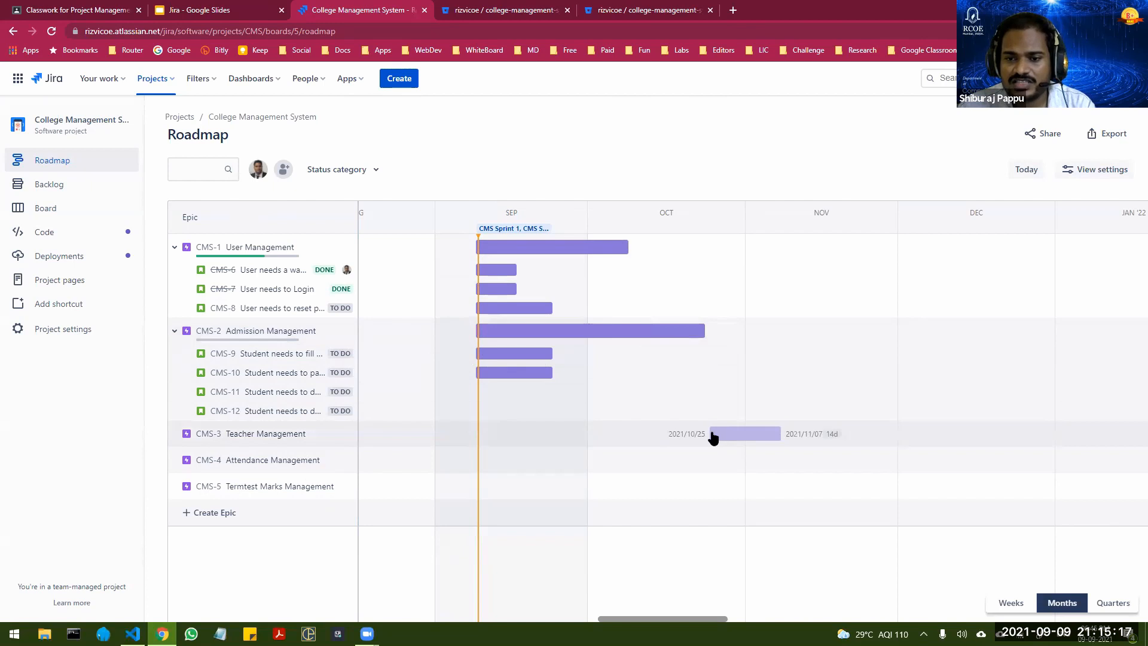
Step: Schedule Teacher Management from 2021/10/25 to mid-November, Attendance Management from 2021/11/09 to late November, and Termtest Marks Management from late November into December
click(712, 435)
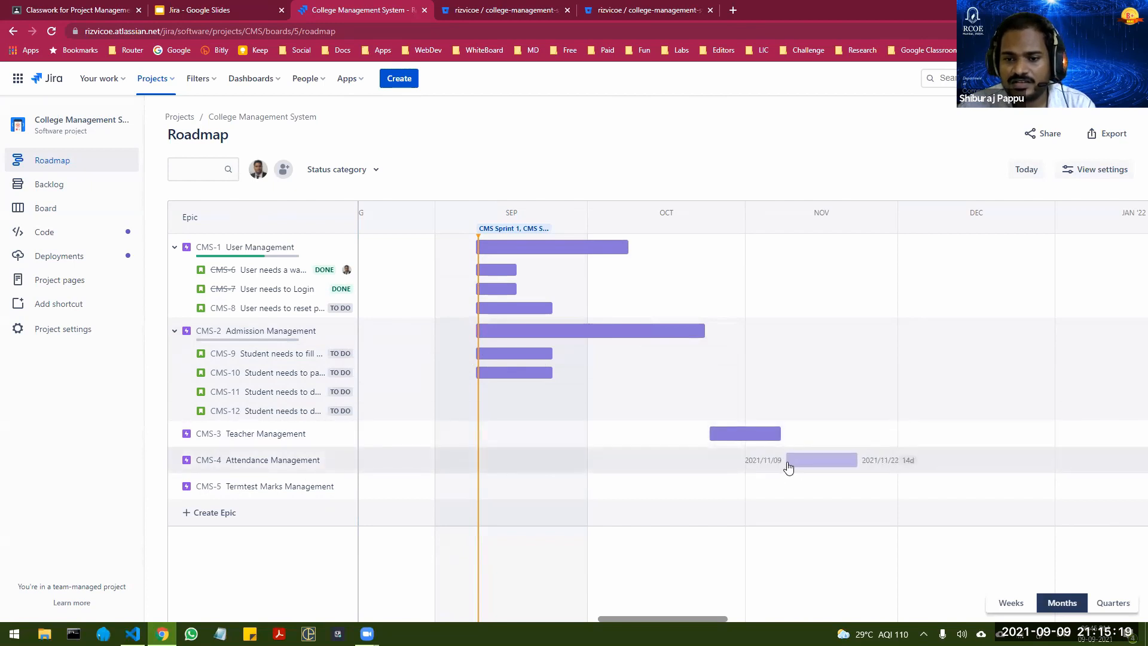
click(789, 465)
click(866, 488)
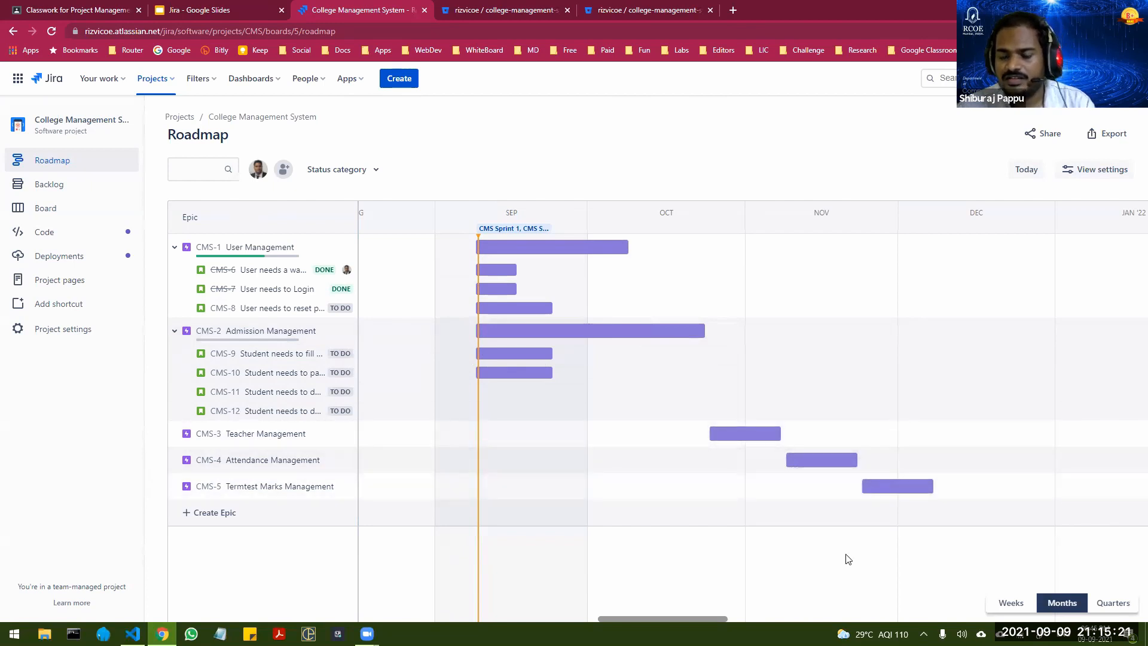
drag(775, 430, 886, 459)
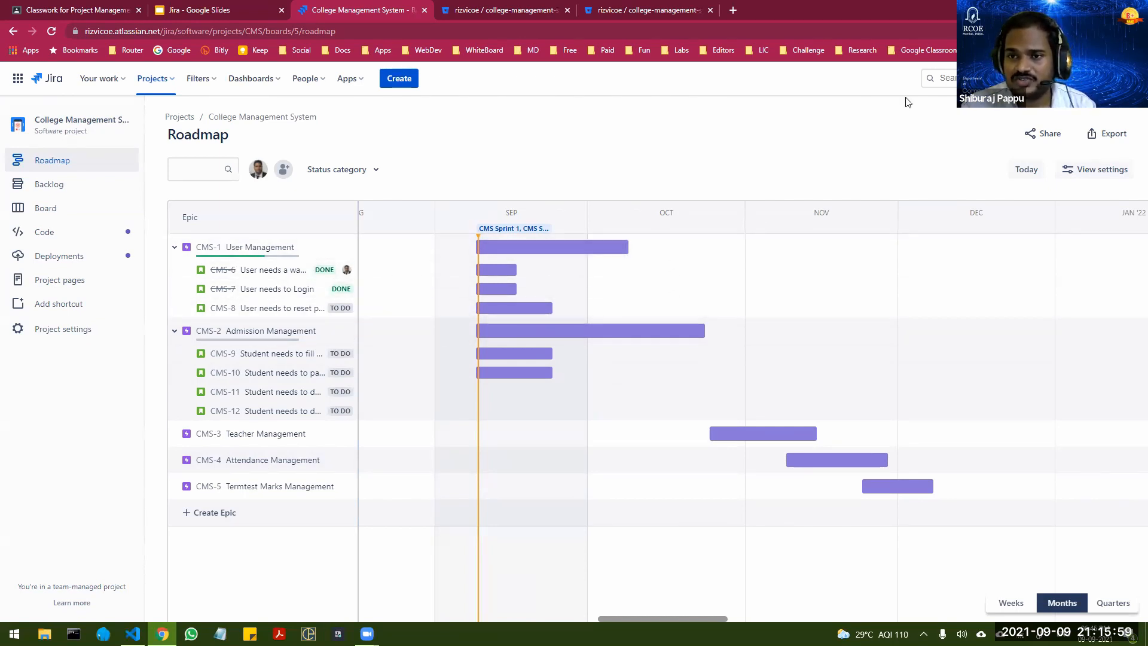
Step: Export the roadmap in the Months timeline view, from 2021/08/17 to 2022/01/18, and save it as a PNG under the suggested file name
click(1104, 135)
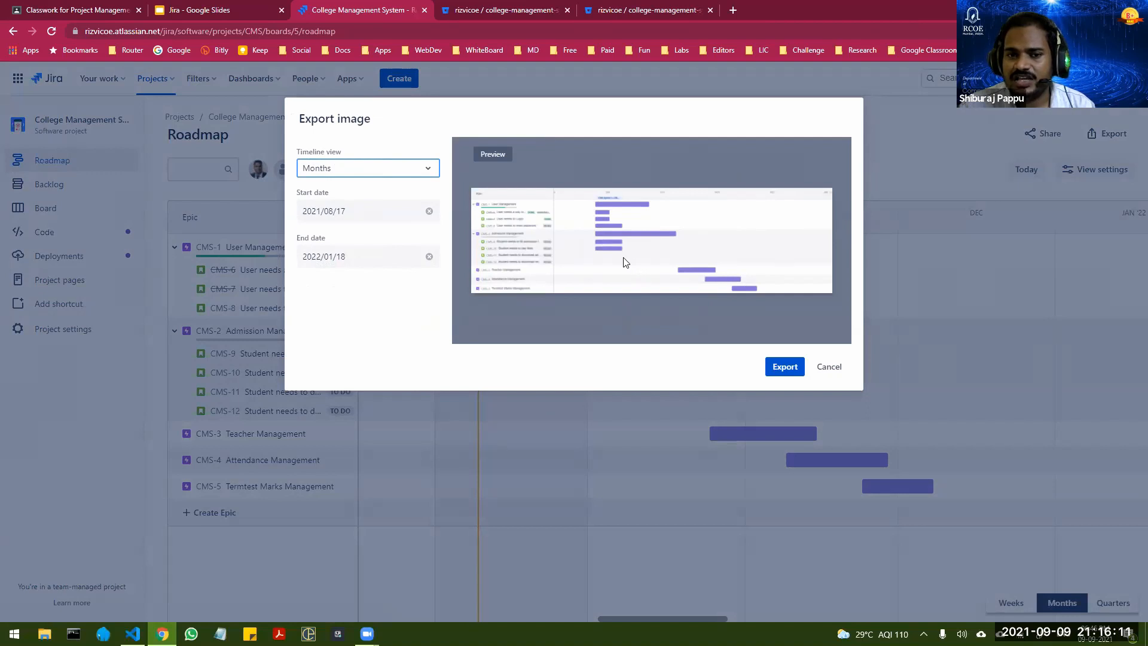
click(781, 368)
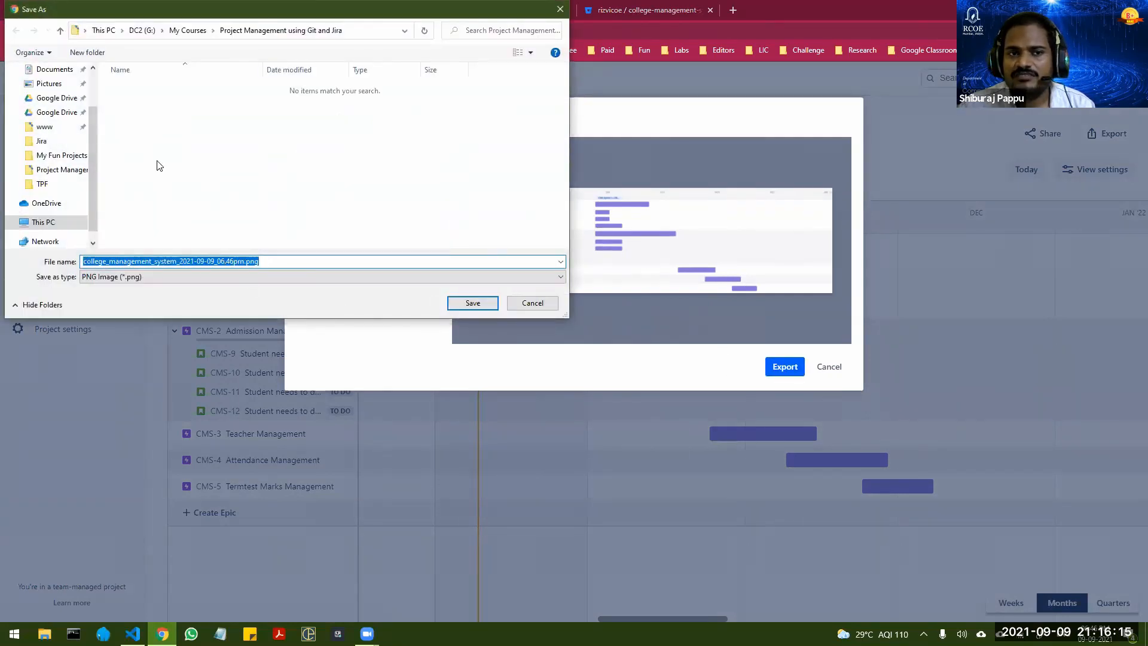
click(469, 305)
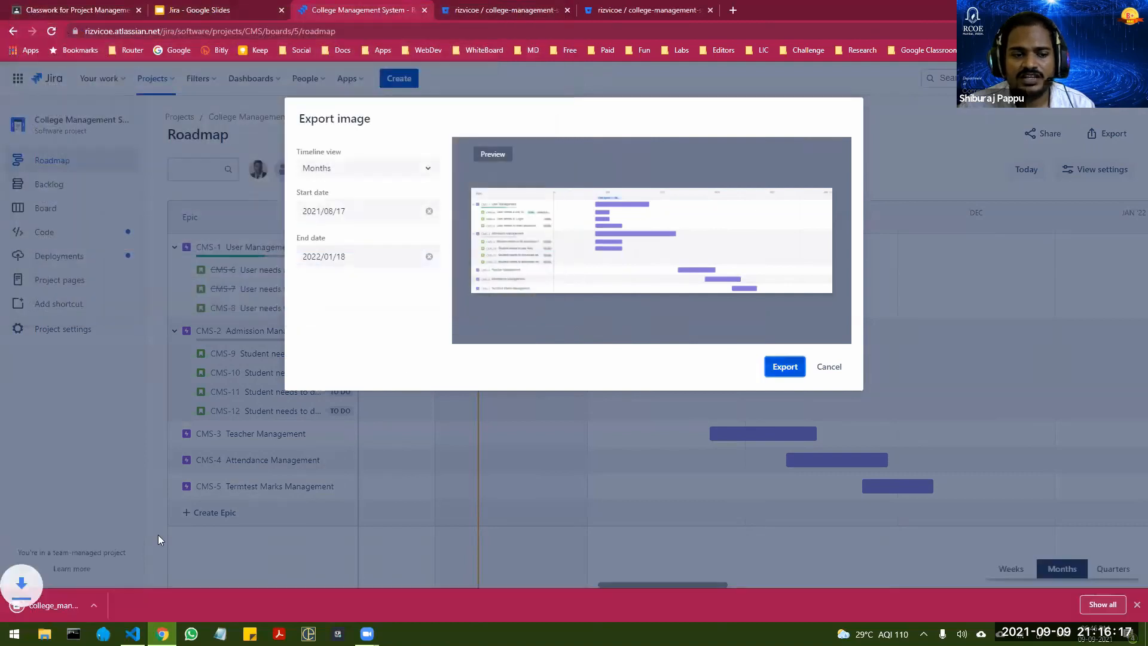
Step: View the exported roadmap image in Photos, close it, and dismiss the roadmap's export dialog
click(66, 600)
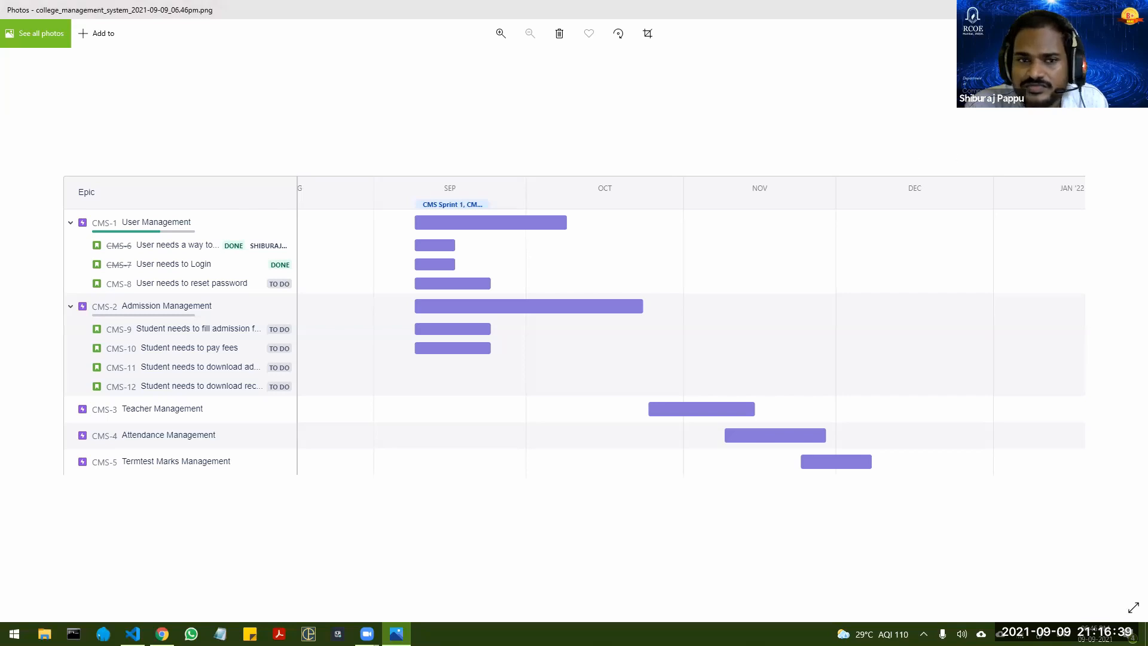
click(1134, 10)
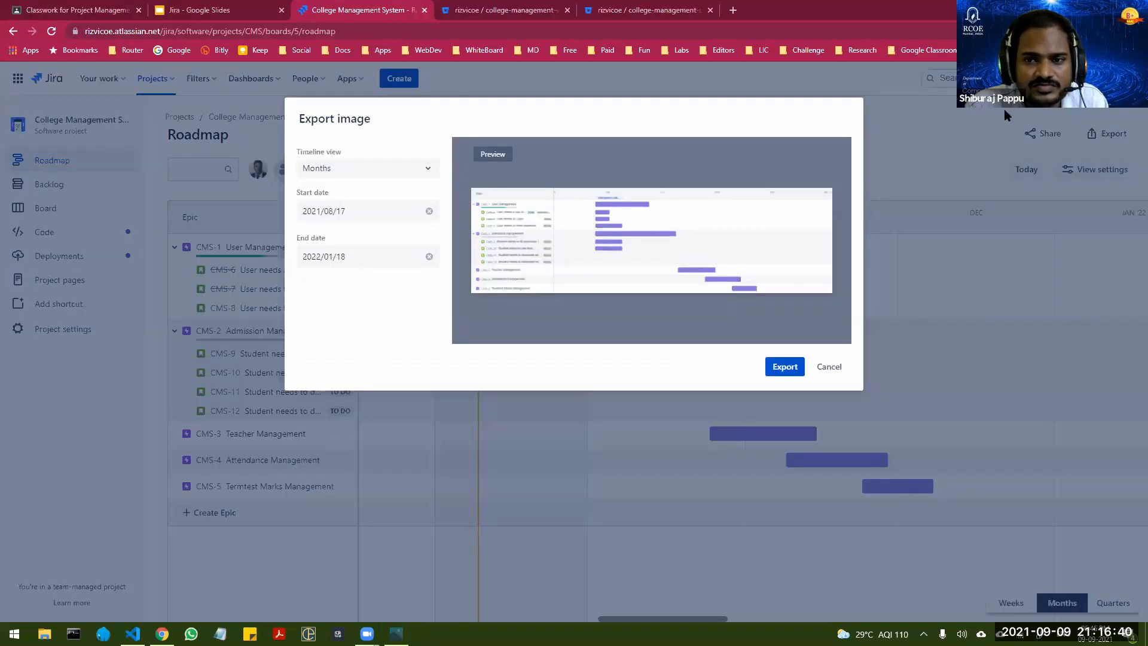
click(829, 367)
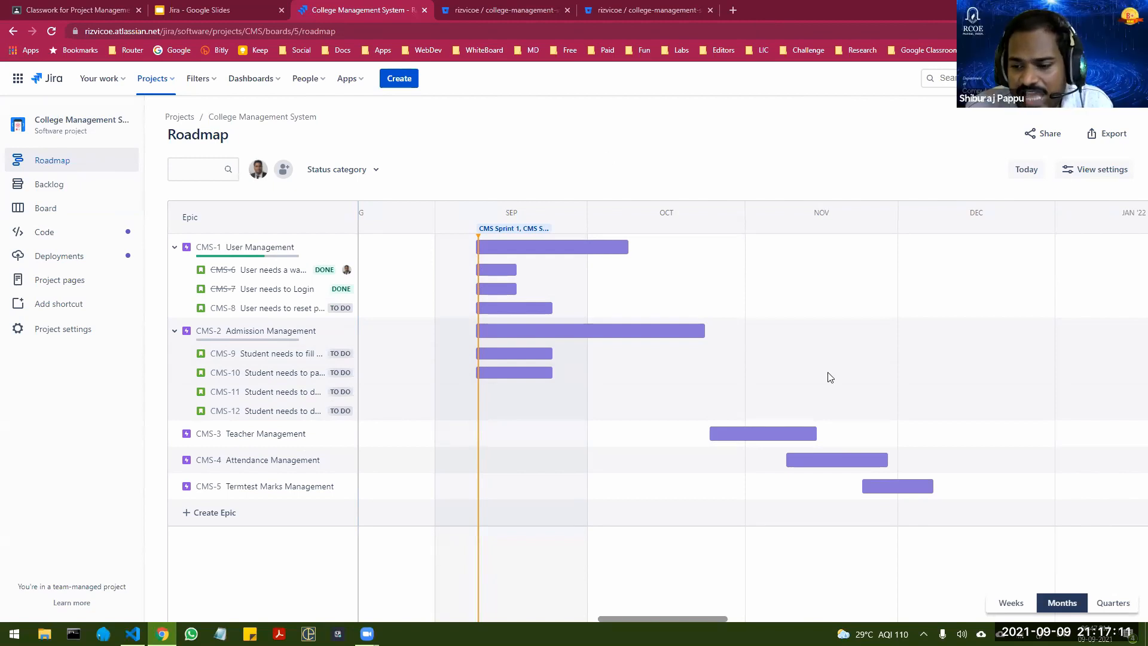
Step: Bring up the Slack window running in the background to view its workspace, and close it
click(922, 634)
click(911, 611)
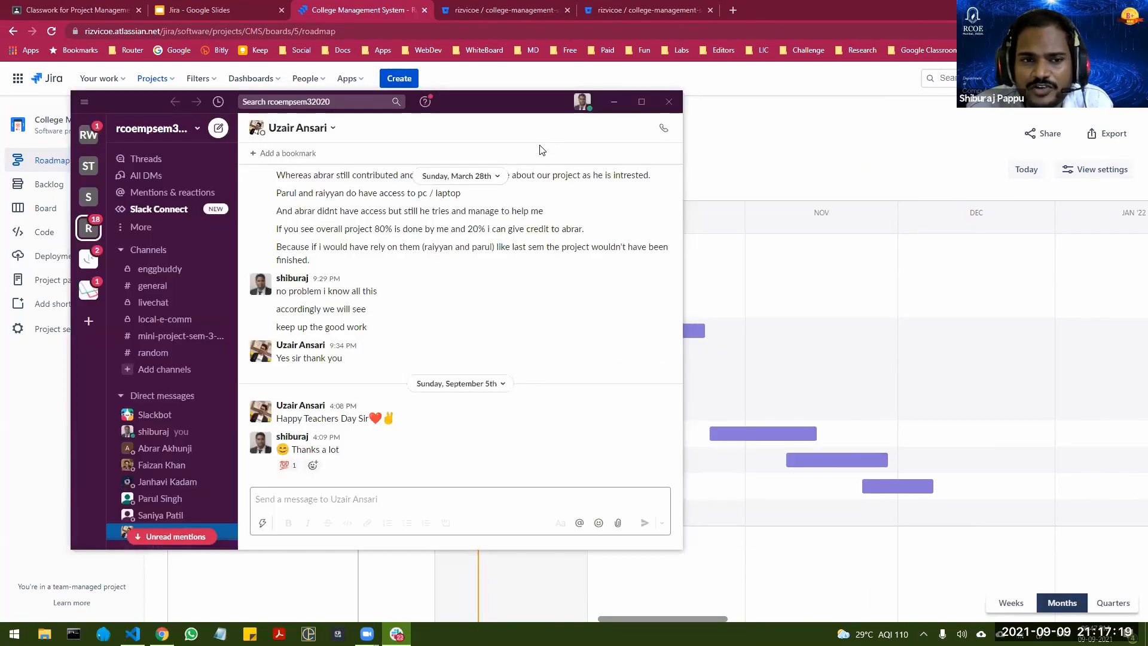
click(669, 102)
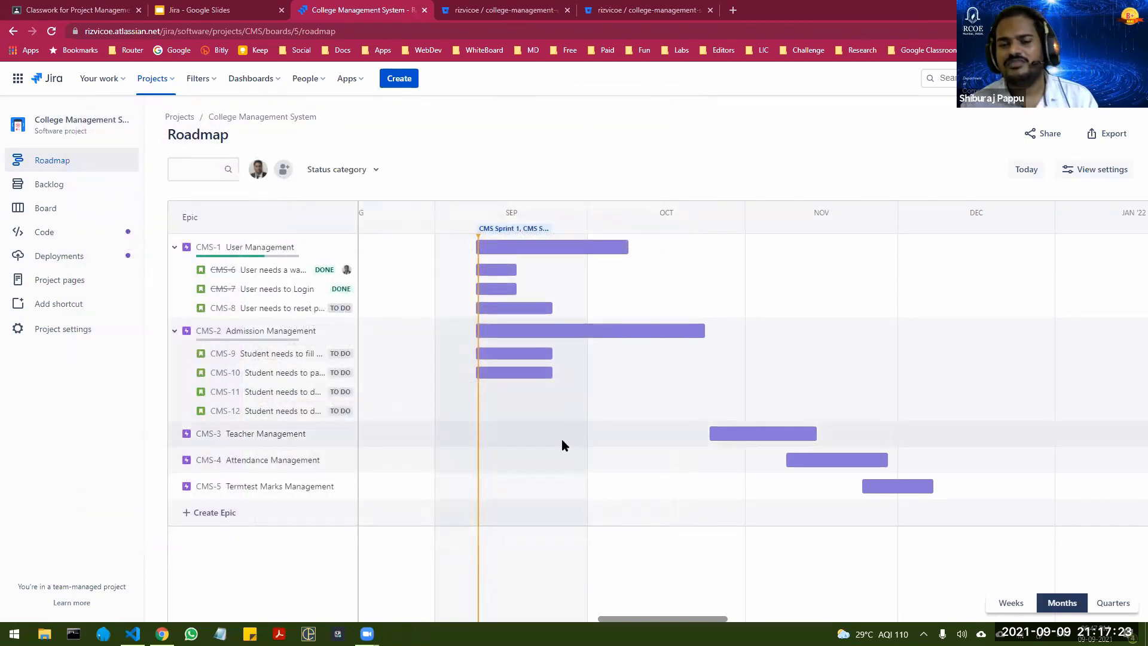
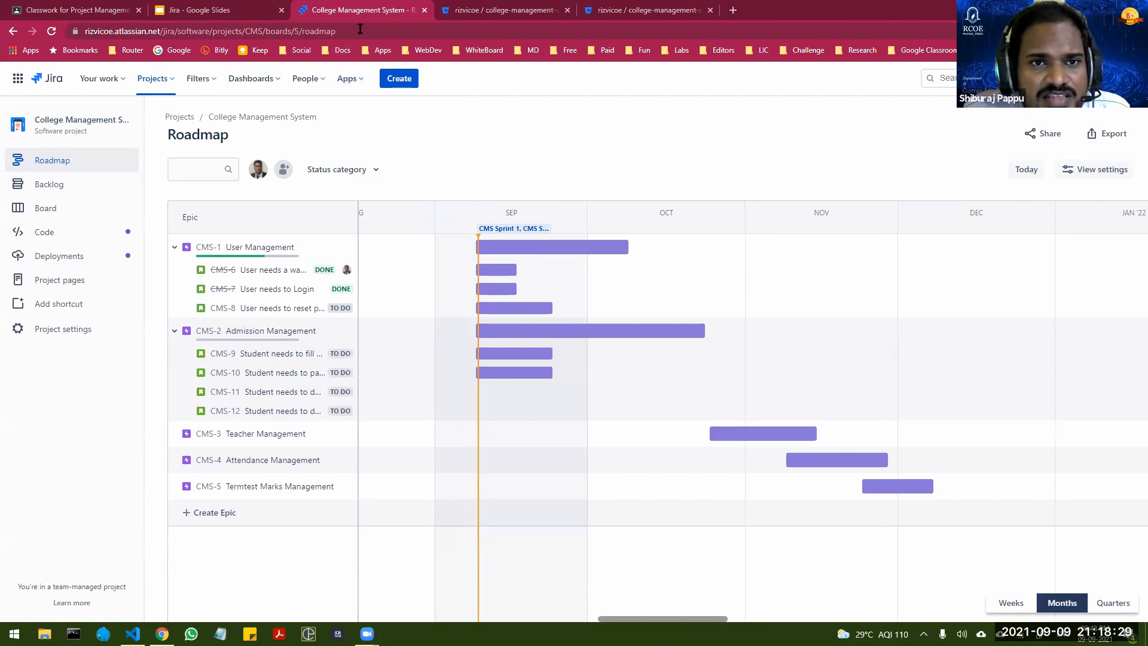
click(489, 16)
click(378, 10)
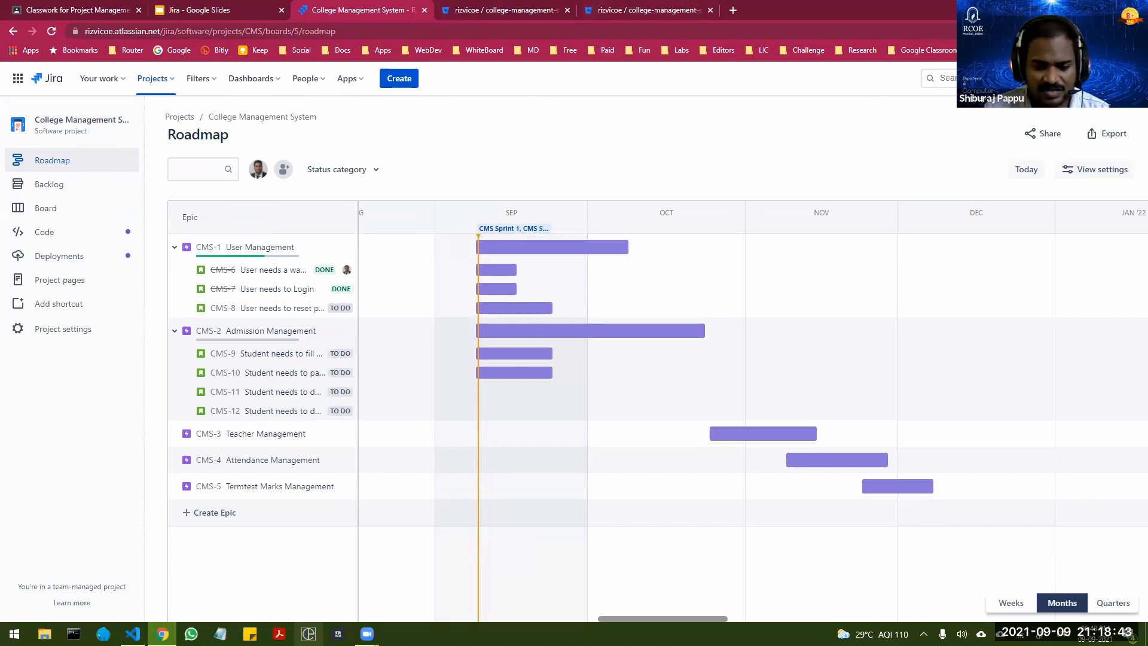
Step: Switch to Visual Studio Code and recall the earlier git commit command, extending its message to "CMS-7 fixed Login form done" without running it
key(alt+Tab)
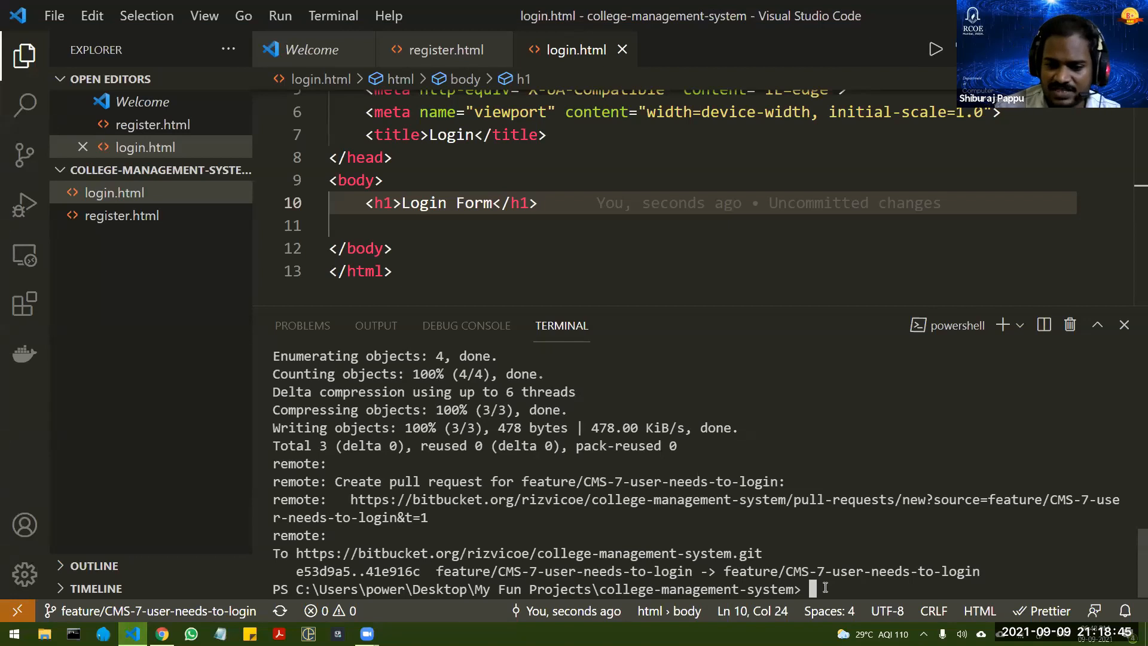
key(Up)
key(Up)
key(Left)
key(Left)
key(Left)
key(Left)
key(Left)
key(Left)
key(Left)
key(Left)
key(Left)
key(Left)
key(Left)
key(Left)
key(Left)
key(Left)
key(Left)
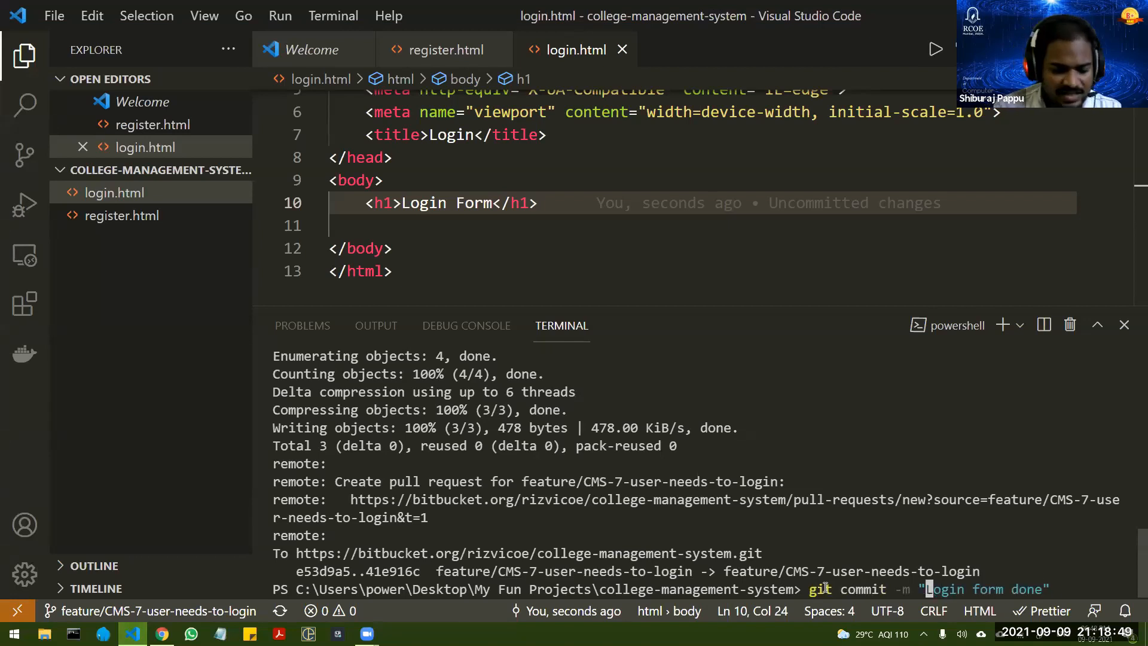
text(CMS-)
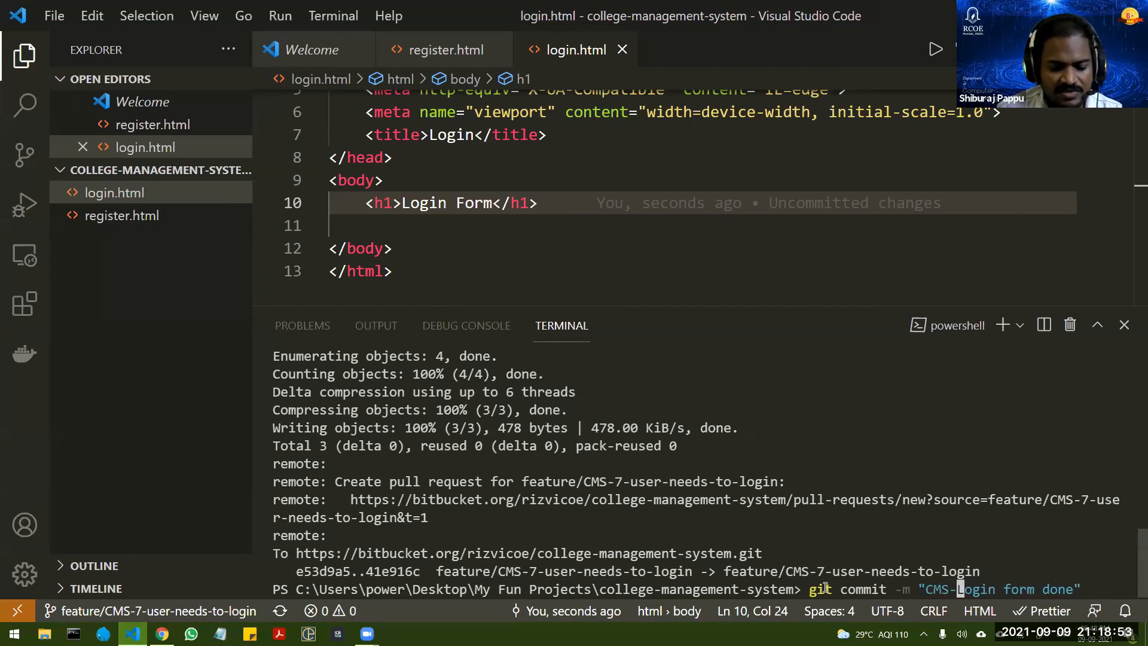
text(7 fixed)
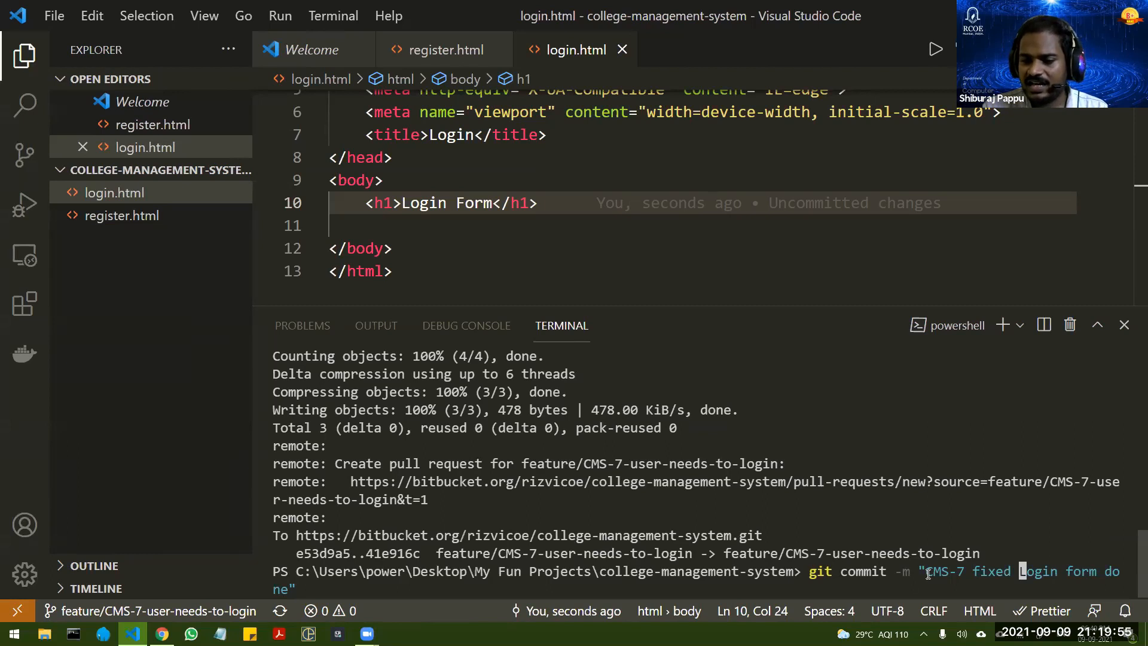
Step: Highlight the issue key CMS-7 in the commit message to point out how the commit references the Jira issue
drag(925, 571, 961, 572)
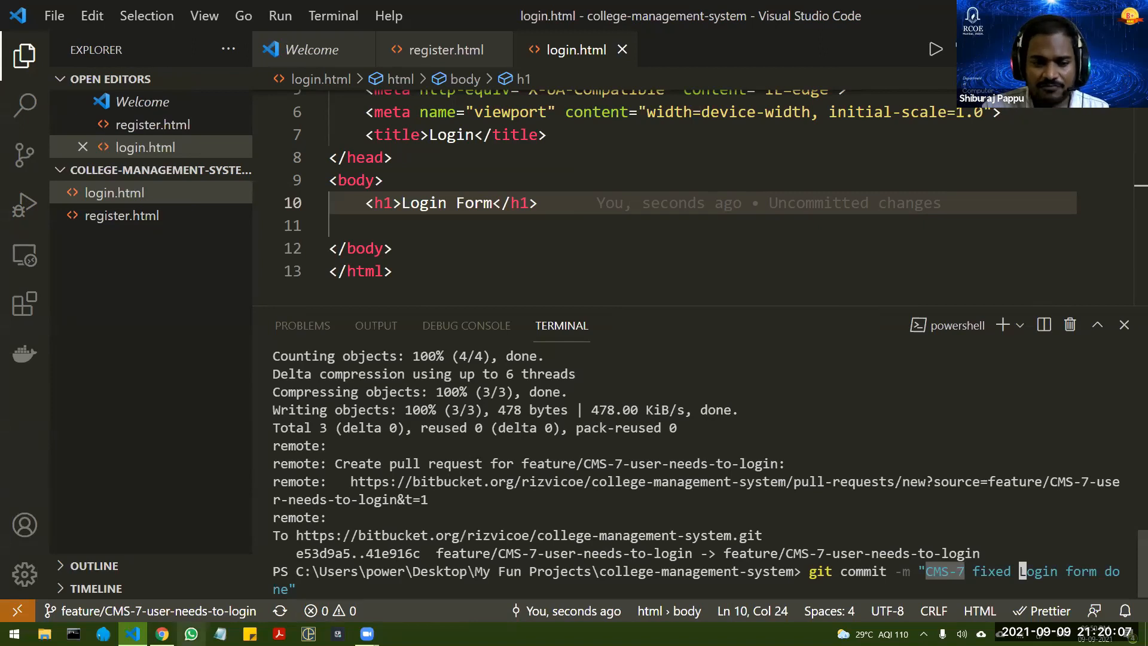
mouse_move(161, 633)
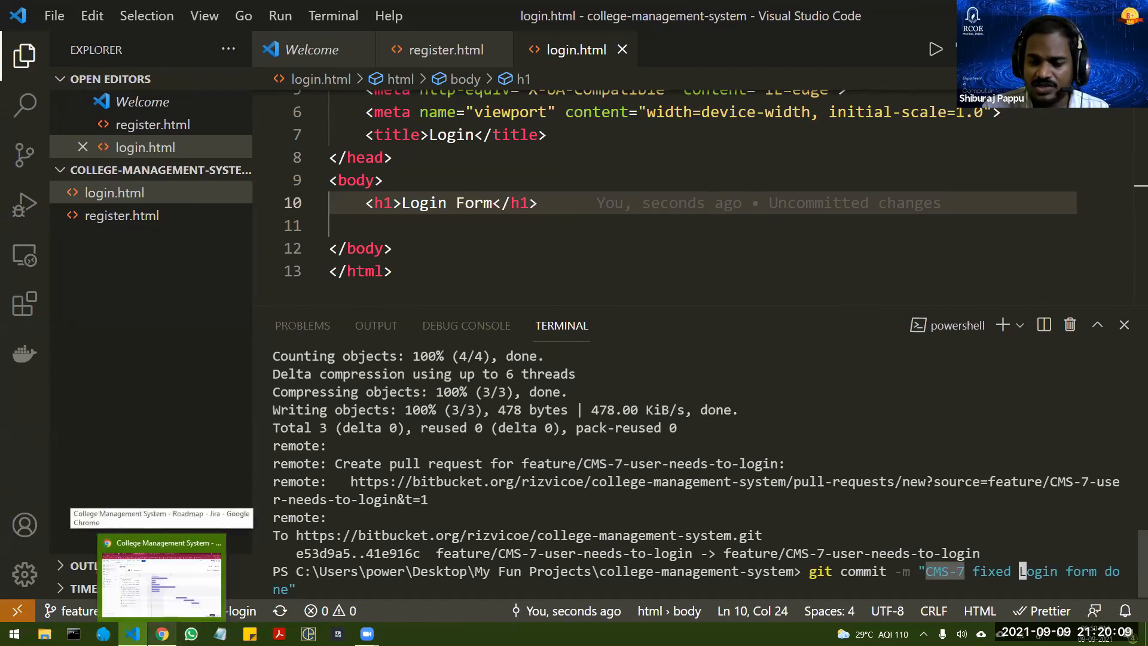
click(927, 572)
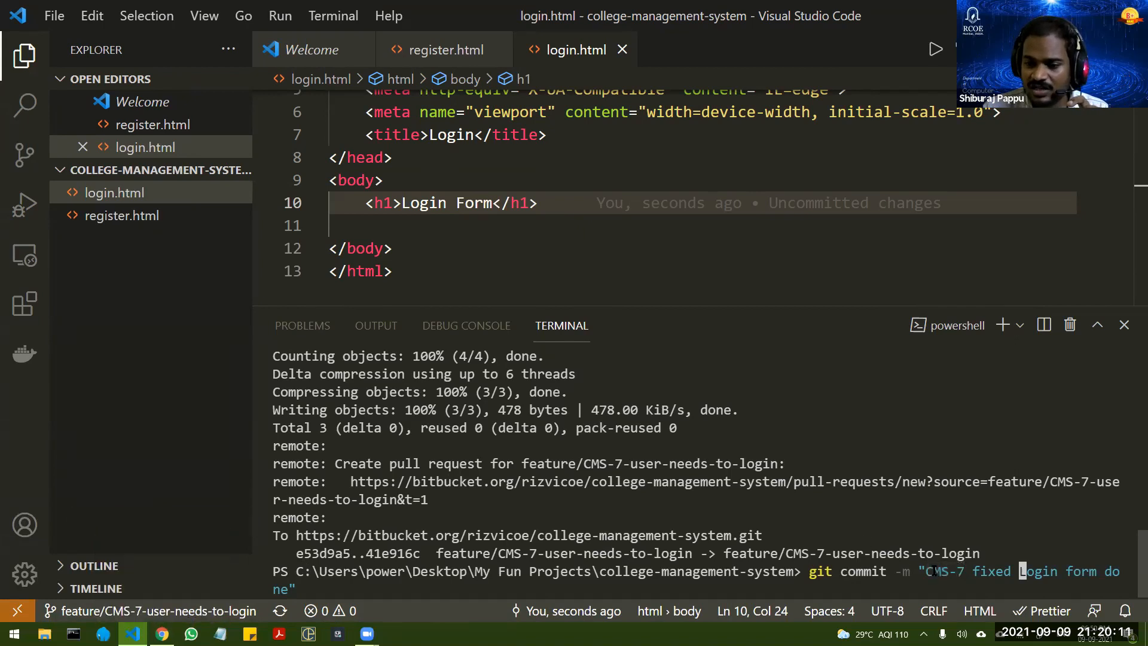
drag(926, 571, 962, 571)
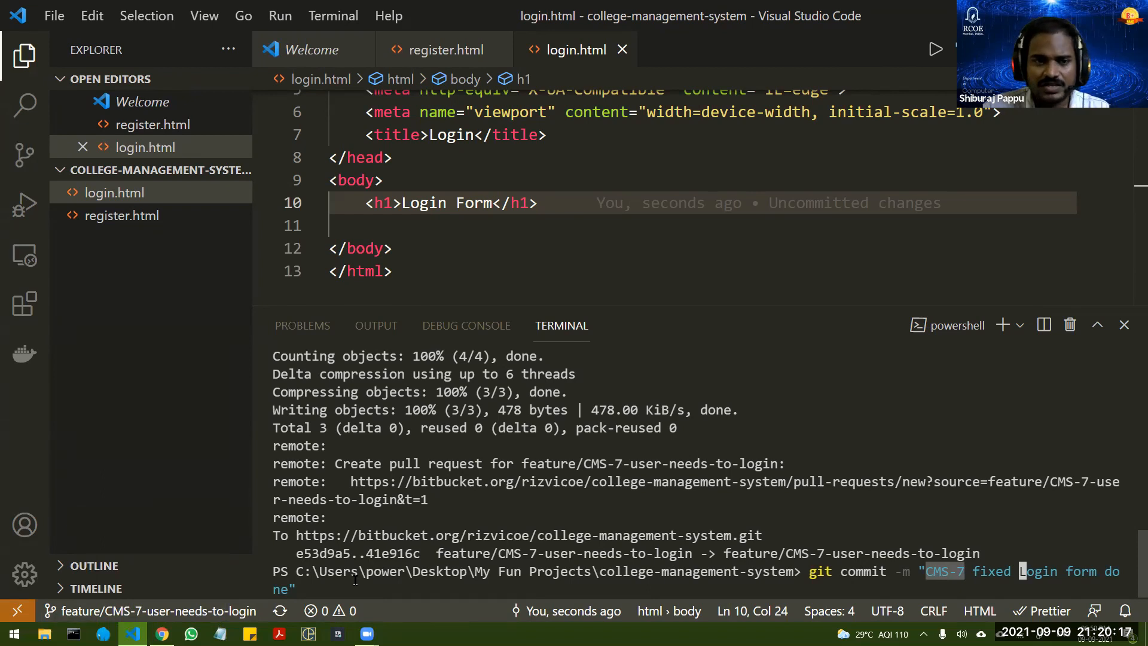
click(930, 571)
drag(927, 571, 964, 569)
click(964, 569)
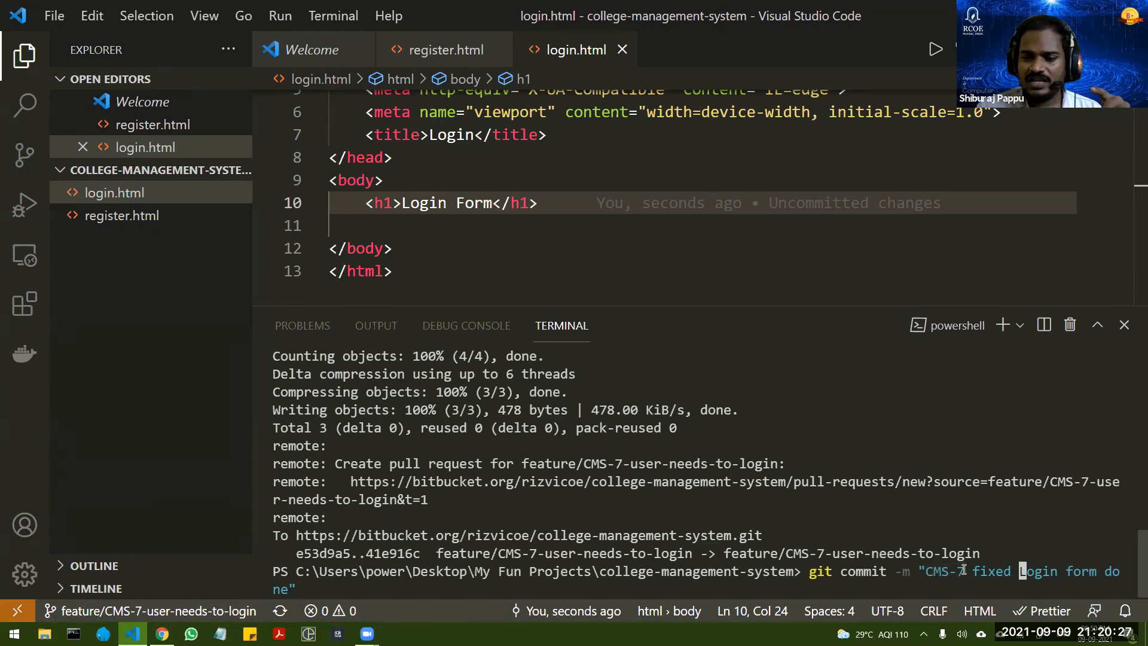
drag(926, 572, 967, 574)
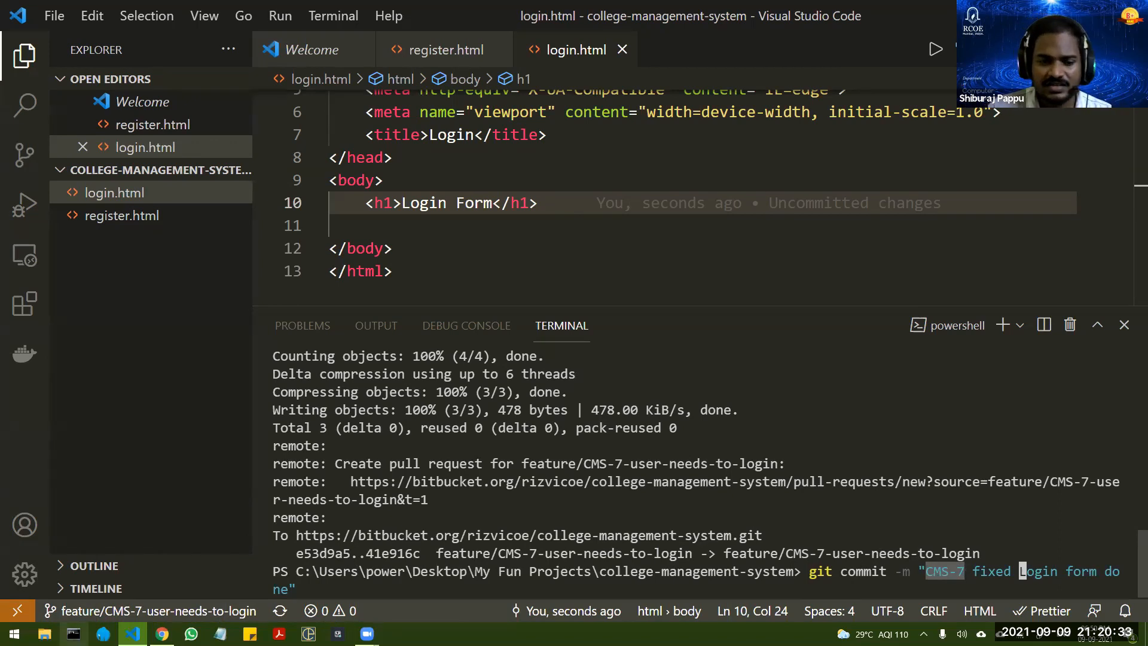
mouse_move(132, 633)
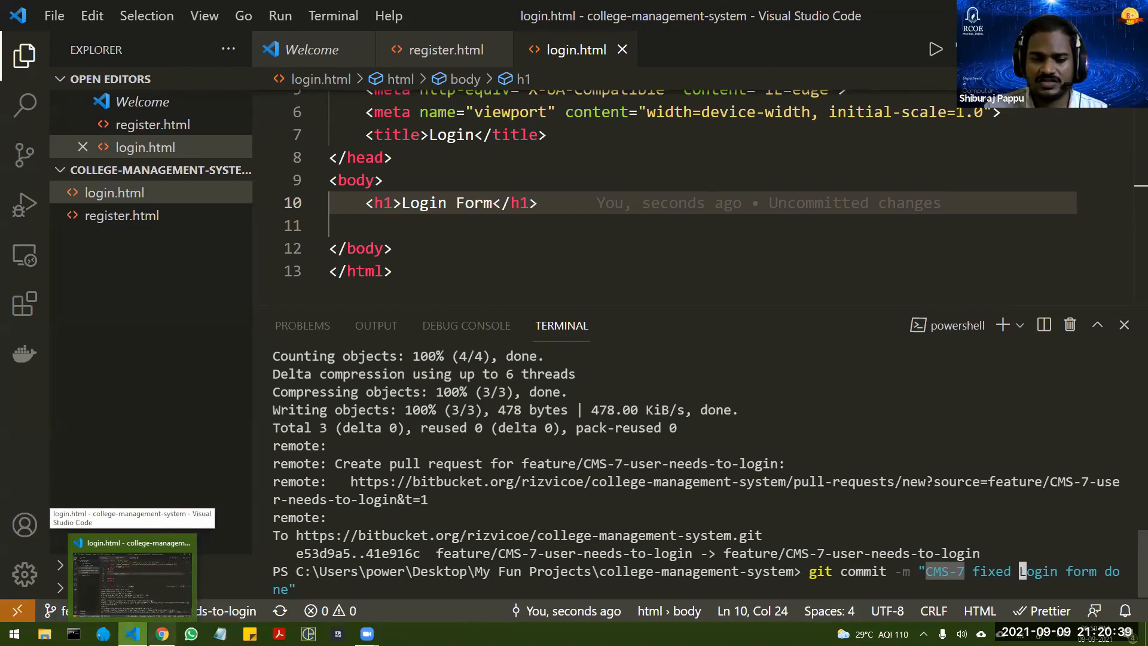
Step: Switch to Chrome, load github.com in a new tab, and open the workshop2 repository
click(161, 634)
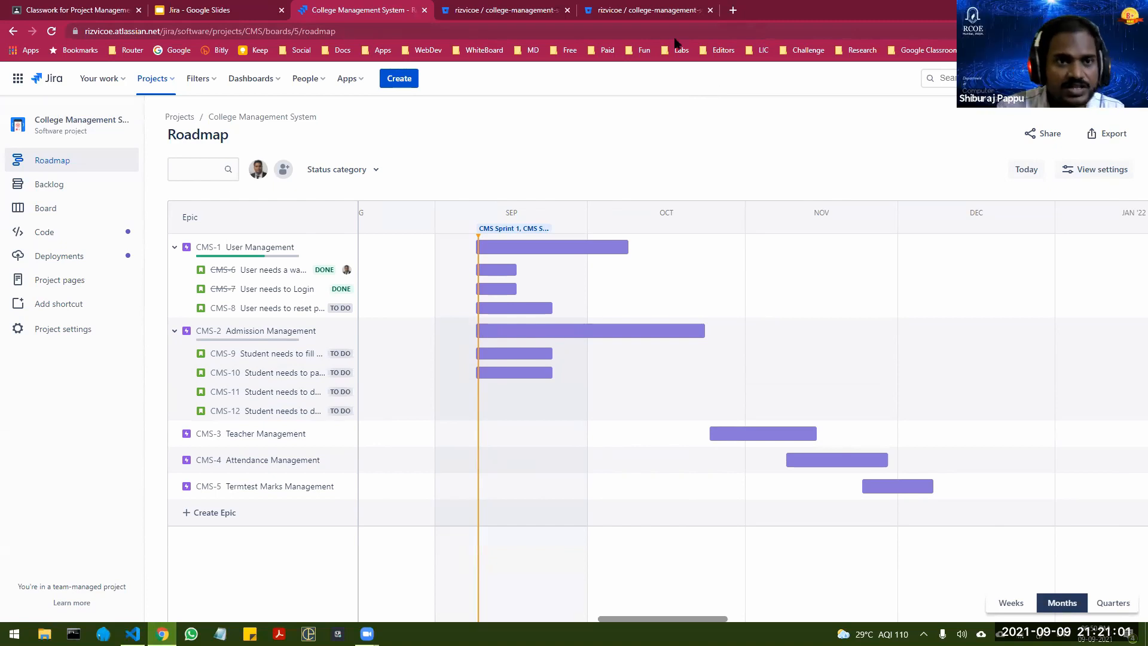
key(ctrl+t)
text(github.com)
key(Return)
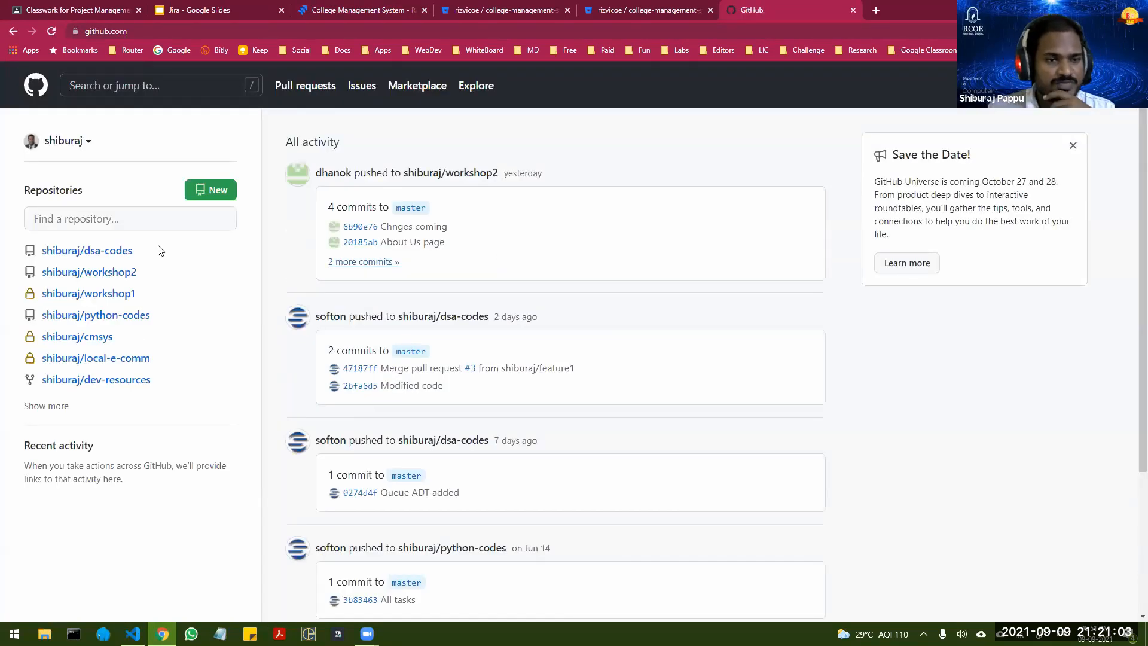
click(119, 274)
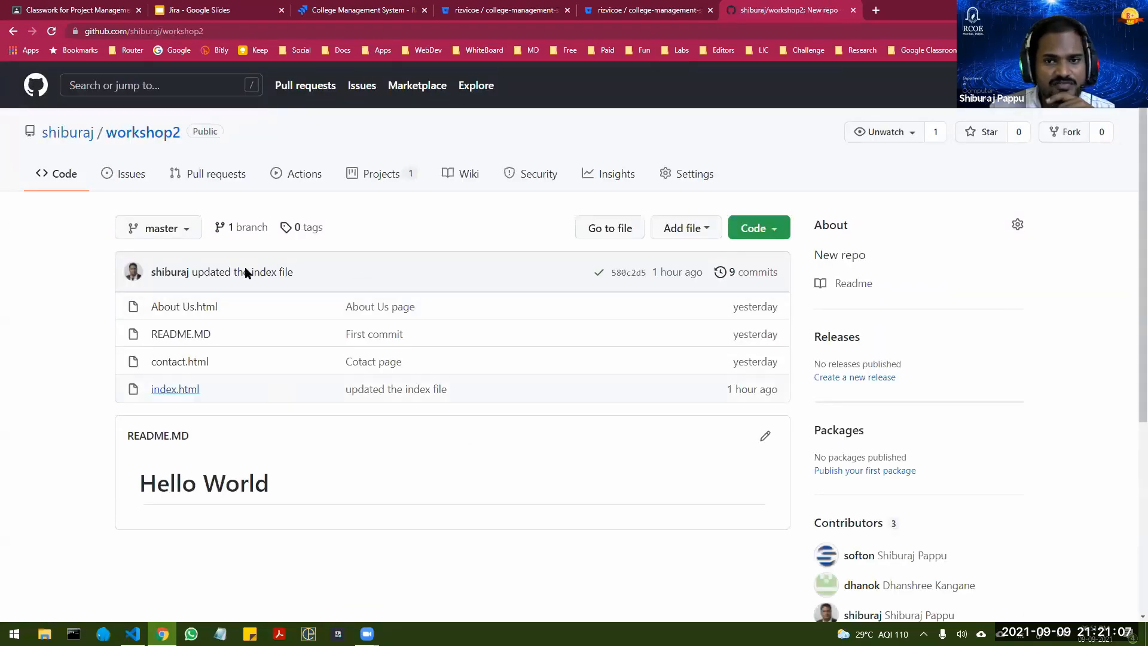
Step: Find the GitHub Pages settings of the workshop2 repository and visit its published site
click(682, 174)
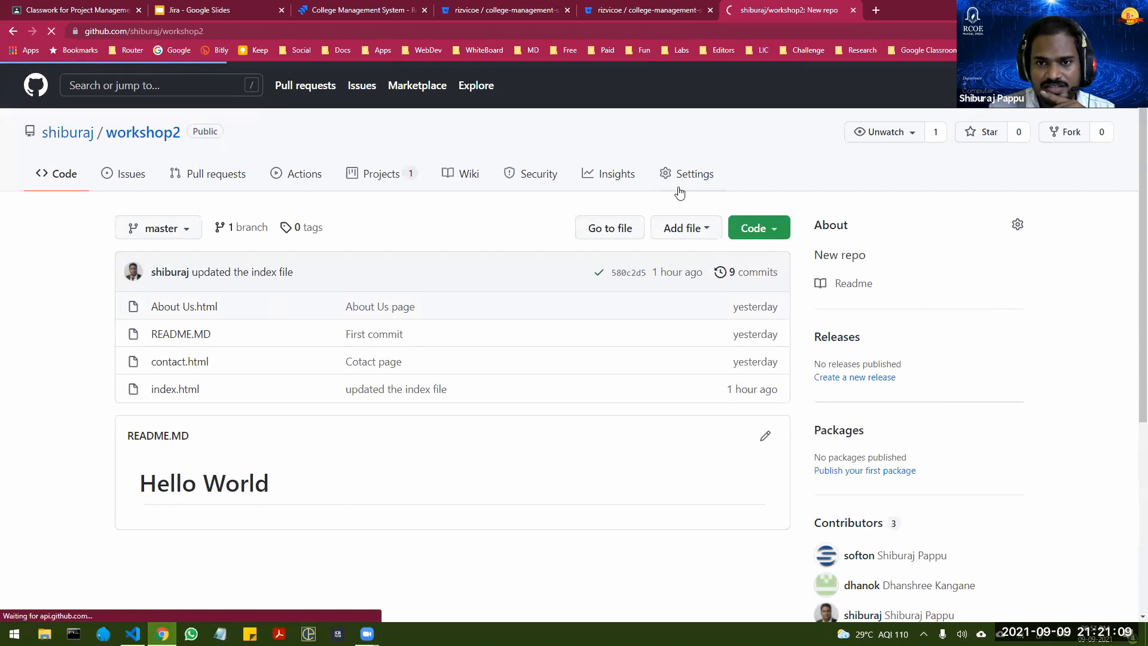
scroll(155, 476, down, 3)
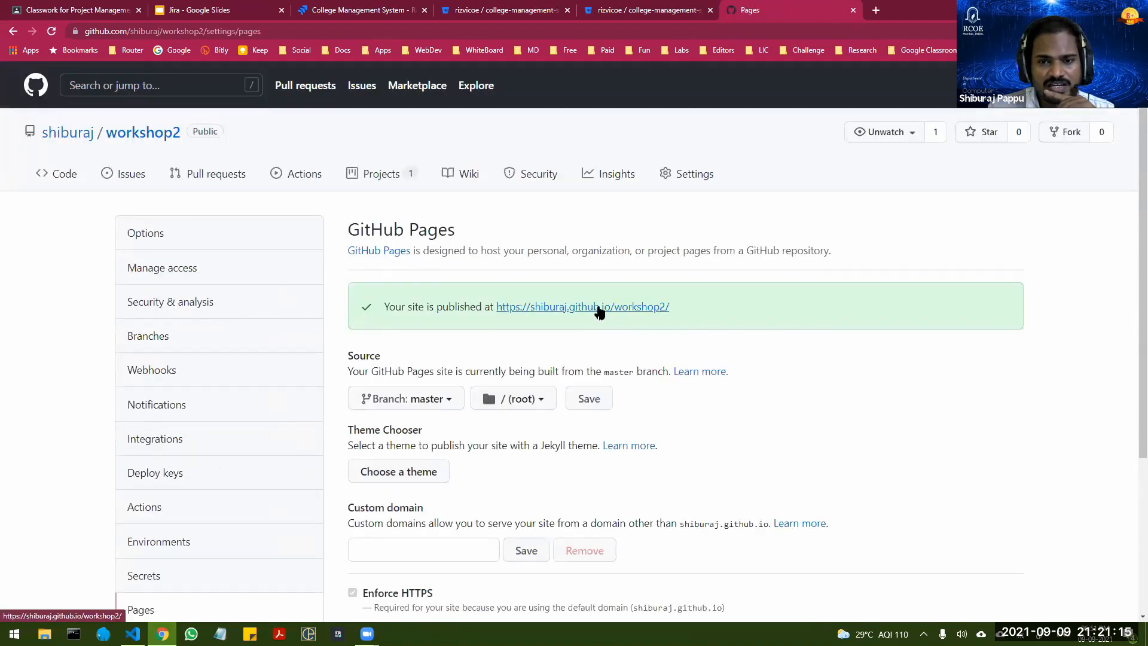
click(597, 308)
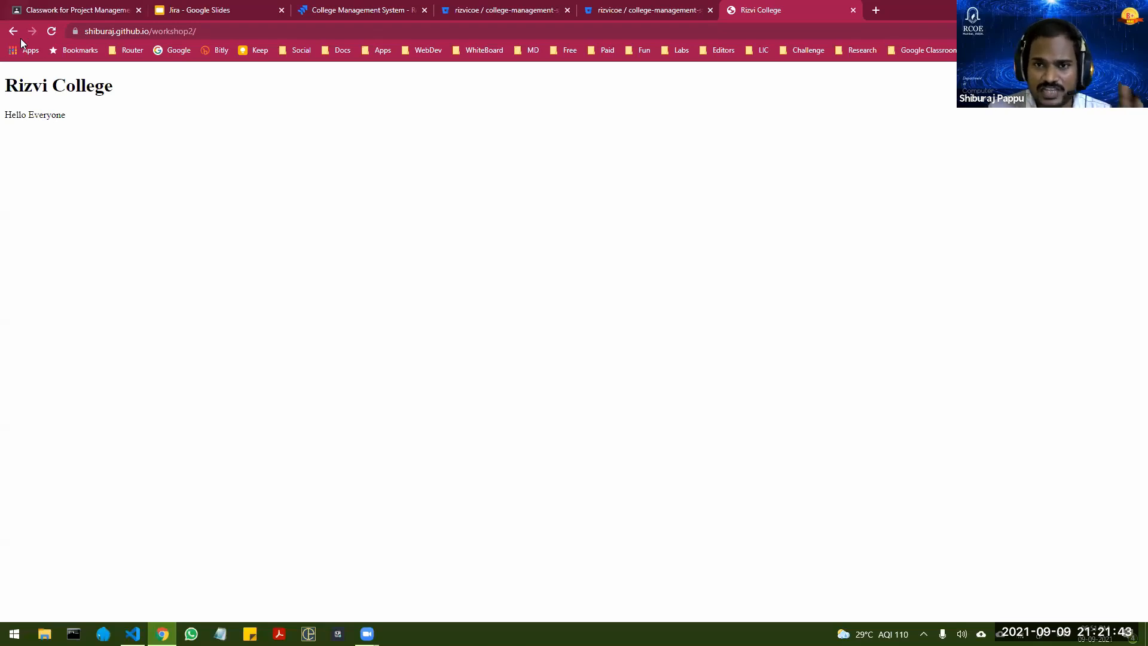
Step: Search Google for "github/softon" in a new tab and open the softon GitHub profile
click(873, 11)
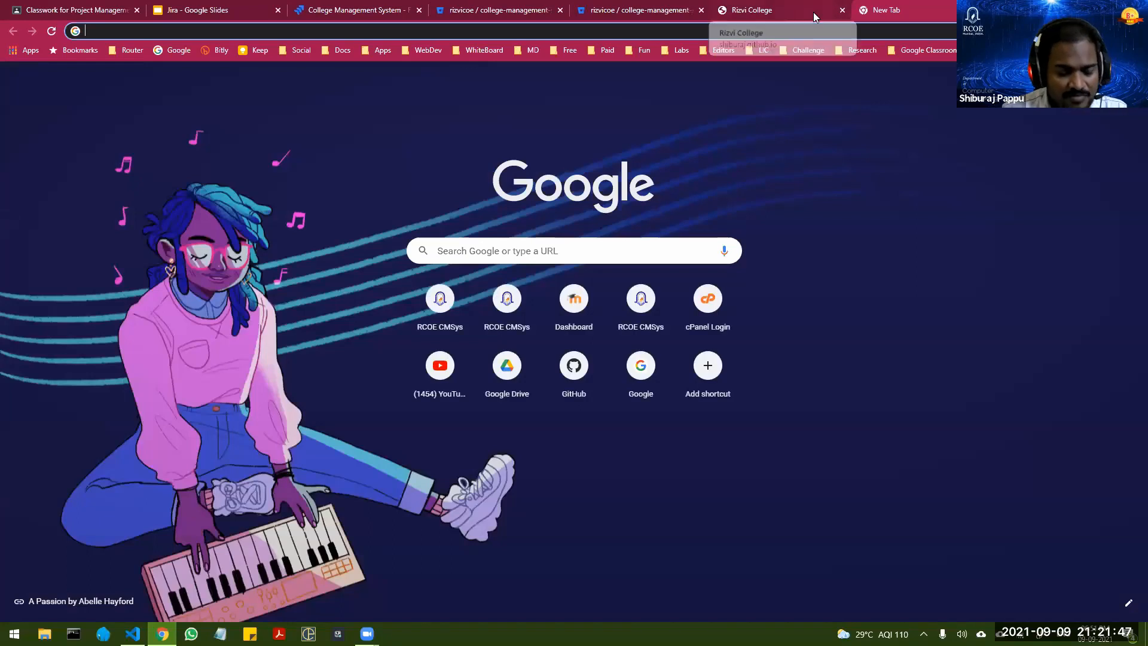
text(github)
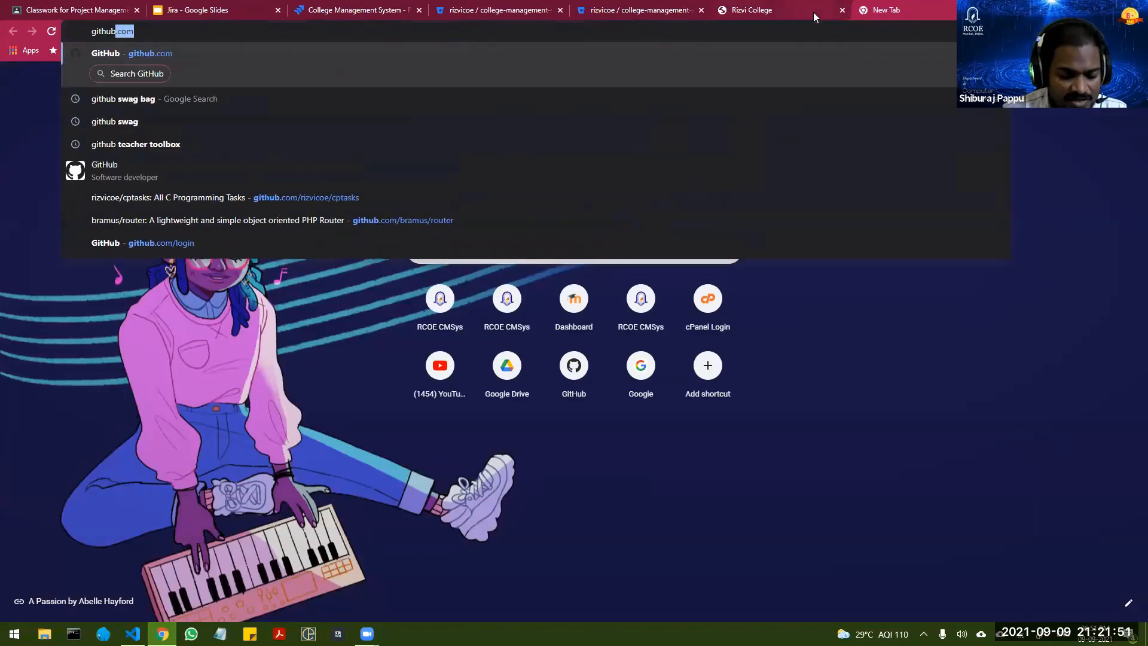
text(/softon)
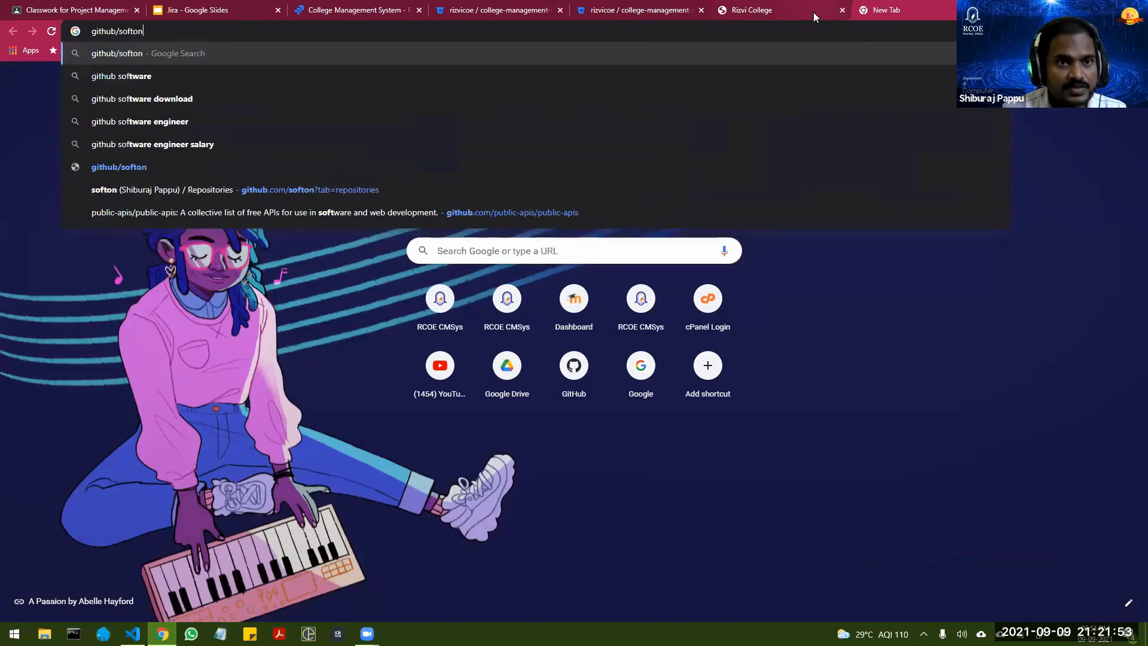
key(Return)
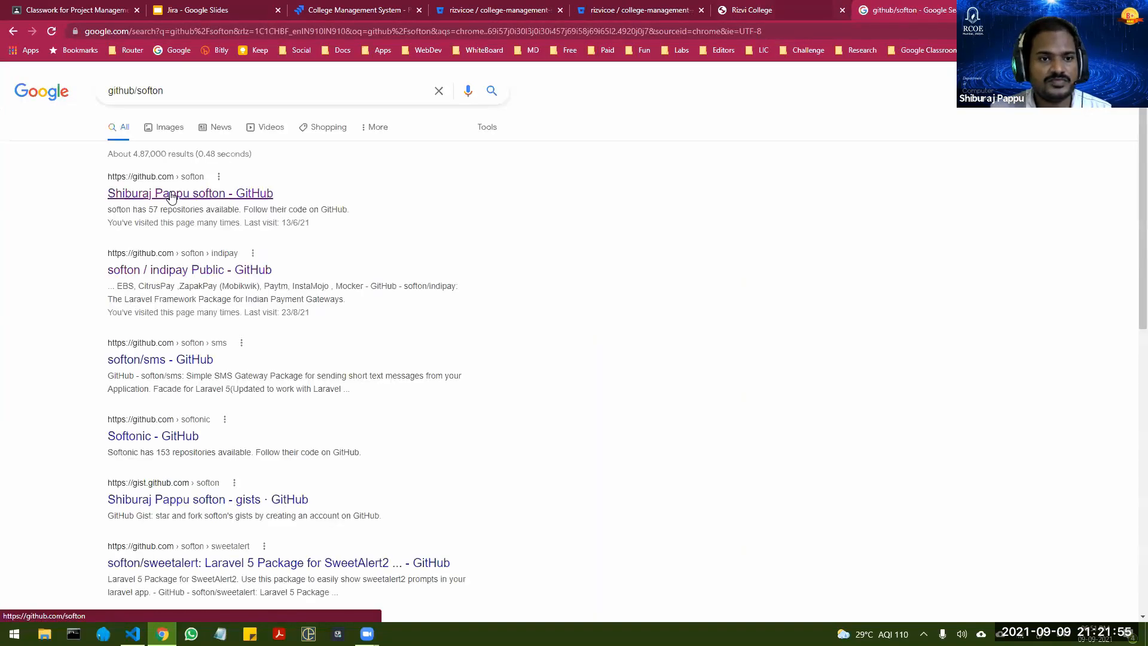
click(233, 193)
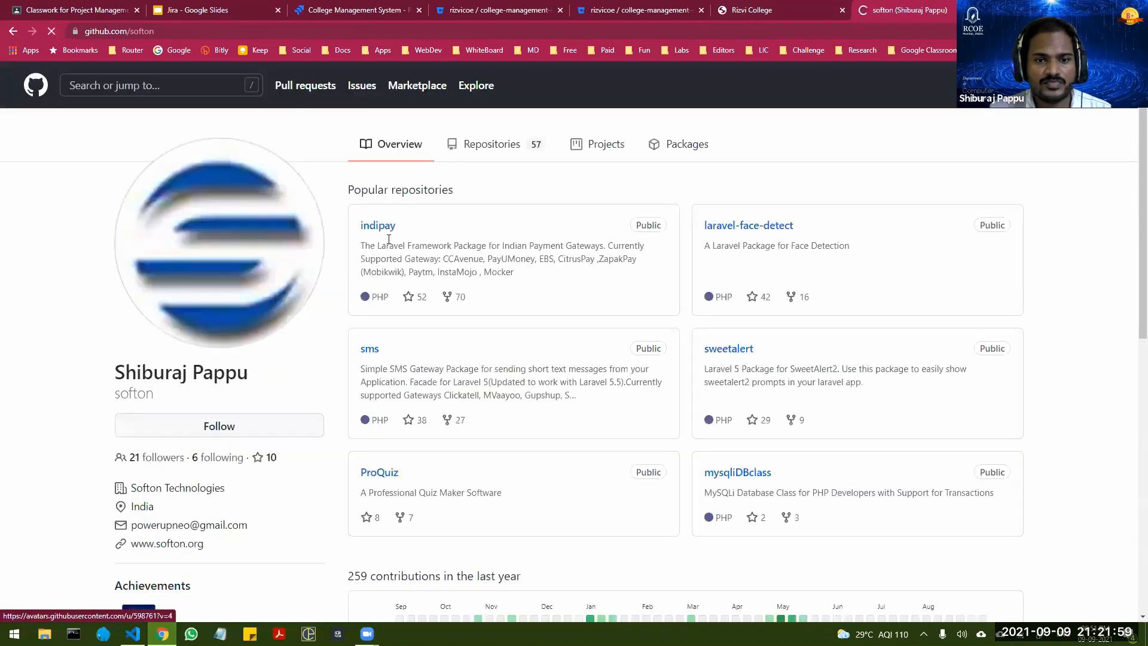
Step: Browse the softon profile's repositories and open the designs repository
click(479, 153)
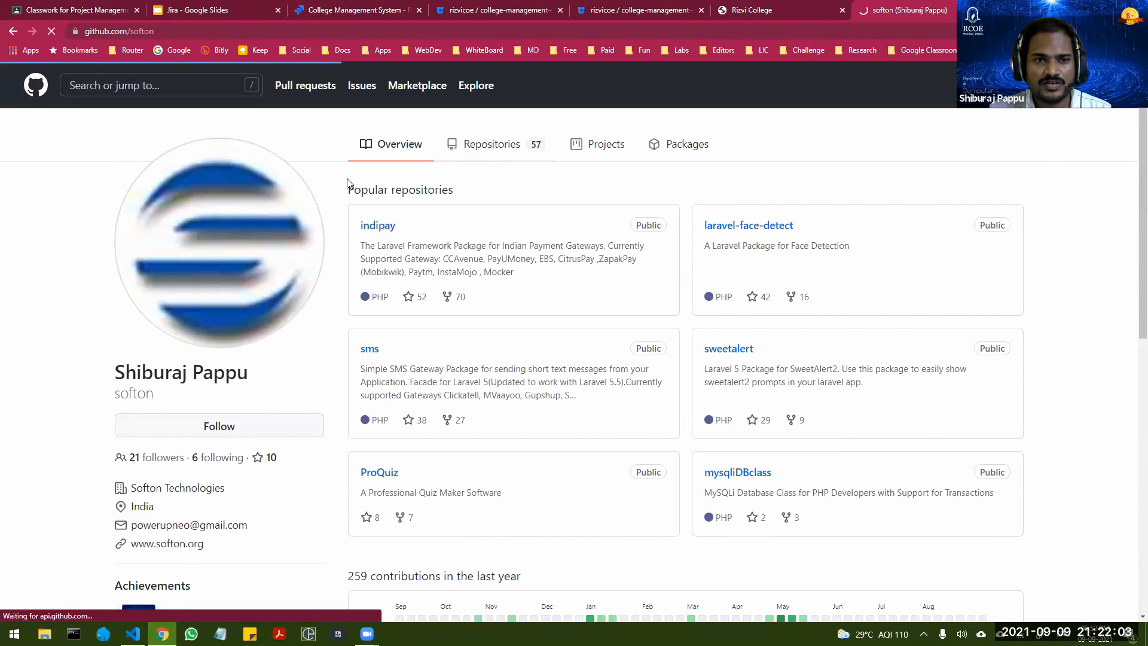
scroll(407, 341, down, 8)
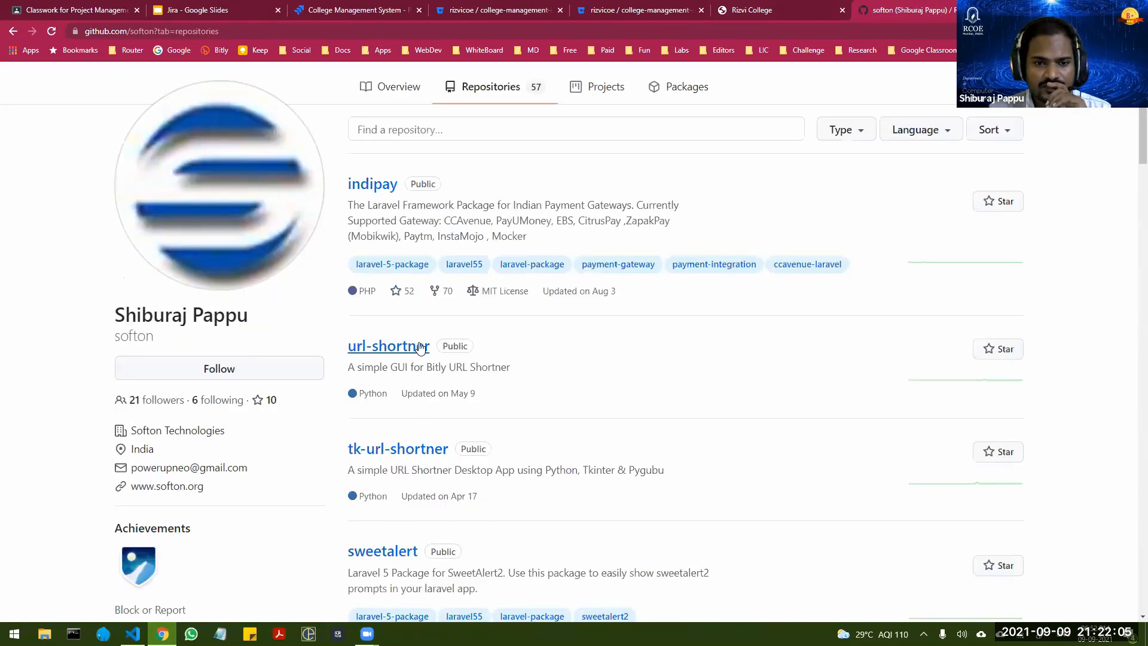
scroll(433, 343, down, 7)
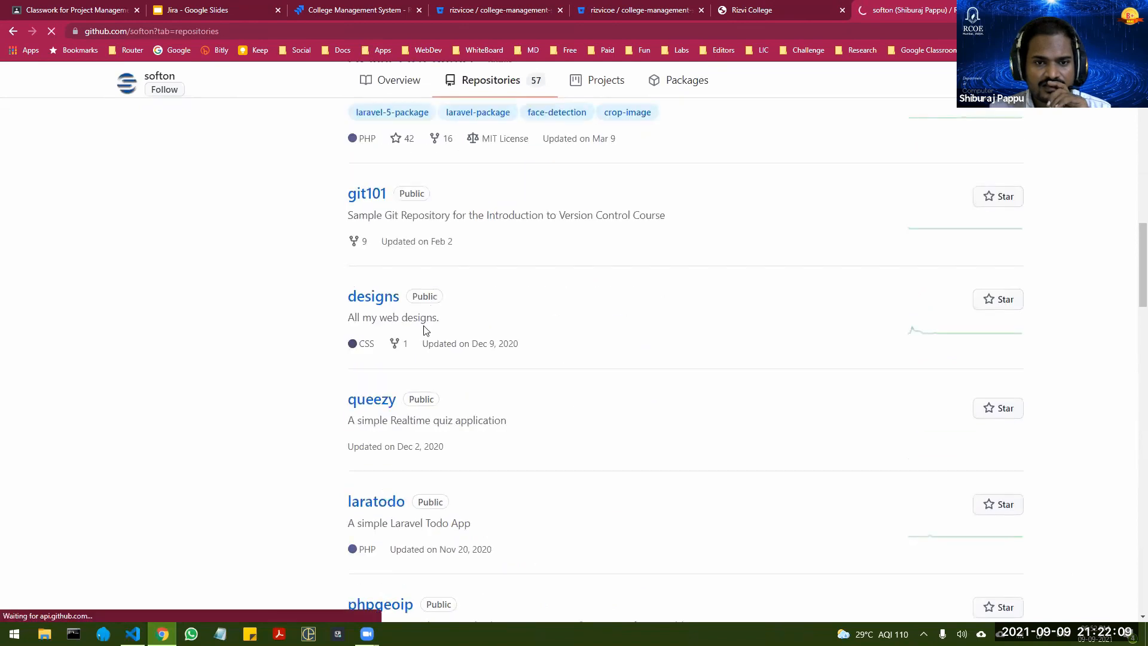
scroll(61, 343, down, 15)
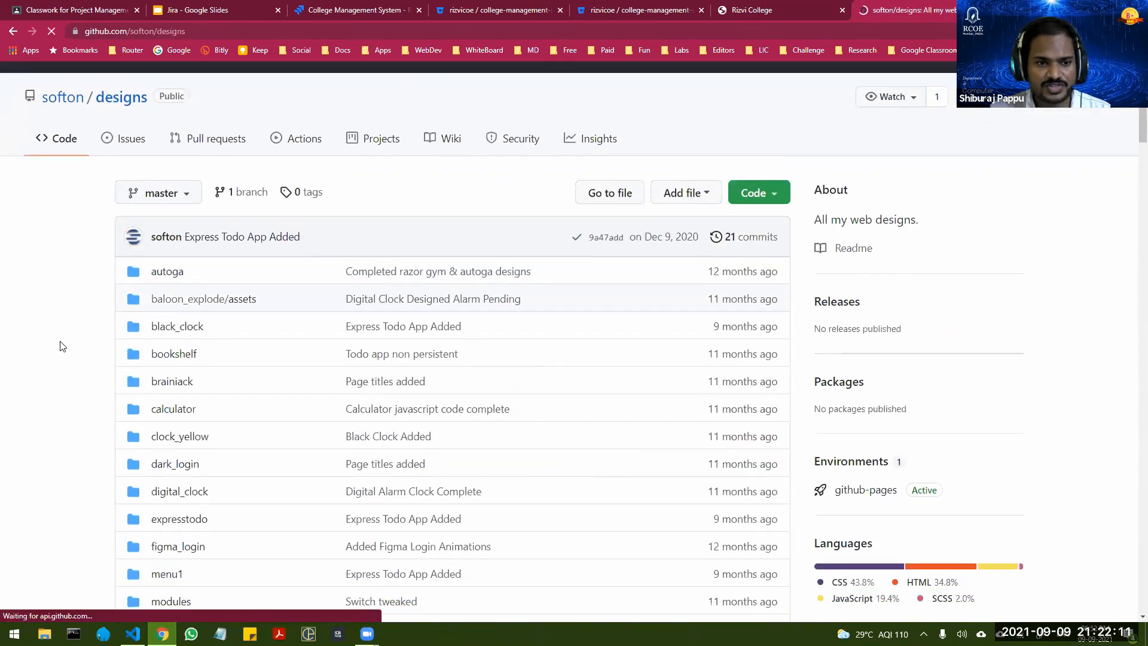
Step: Look through the README of the designs repository, covering the Razor Gym and AutoGa page designs
scroll(87, 291, down, 1)
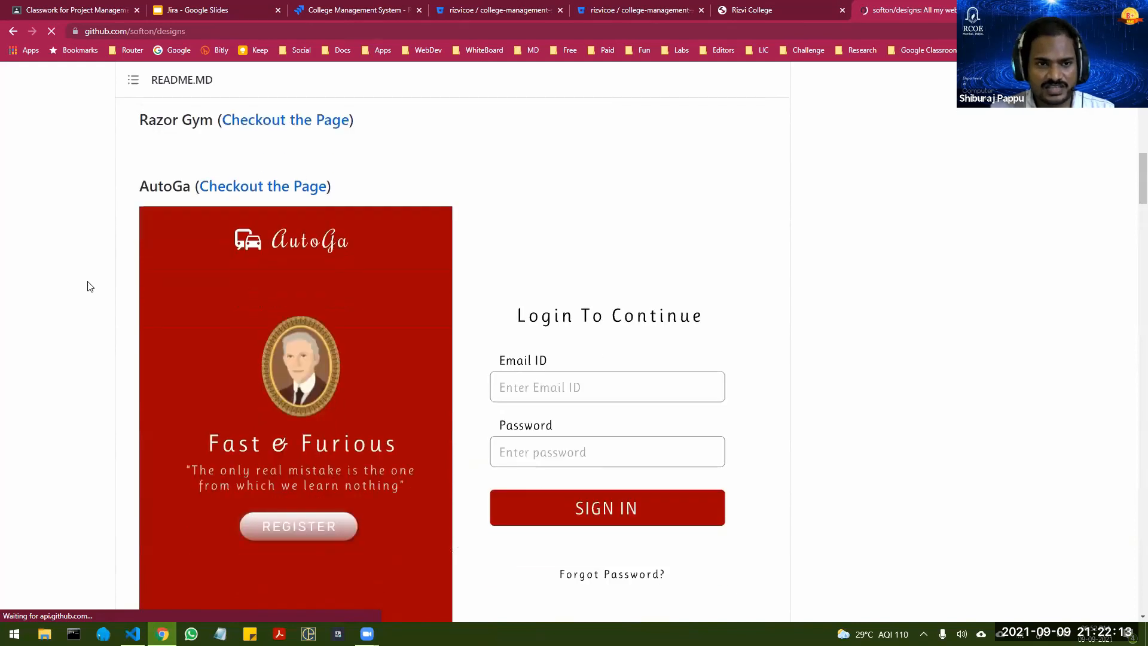
scroll(90, 290, up, 2)
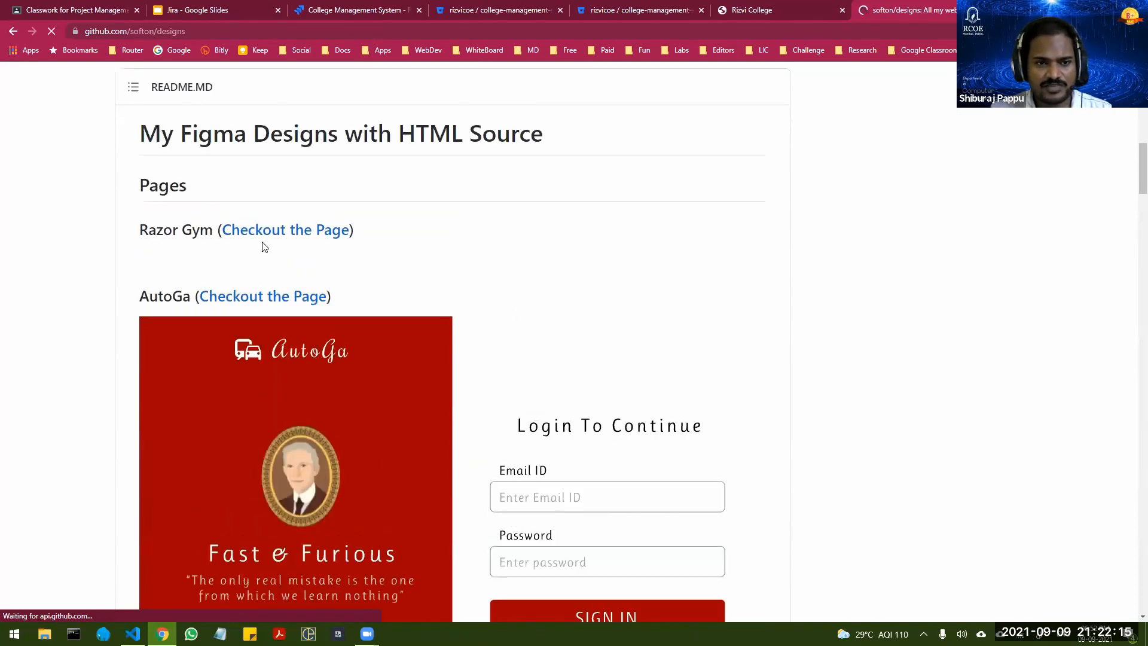
scroll(122, 254, down, 1)
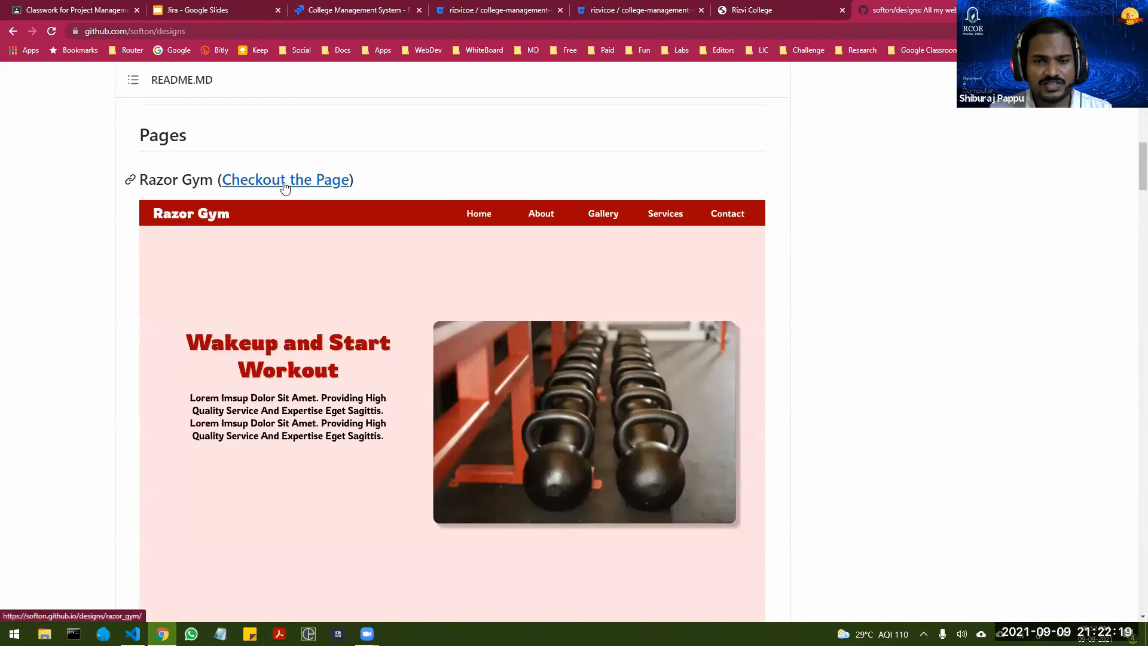
scroll(285, 188, down, 2)
scroll(286, 188, down, 7)
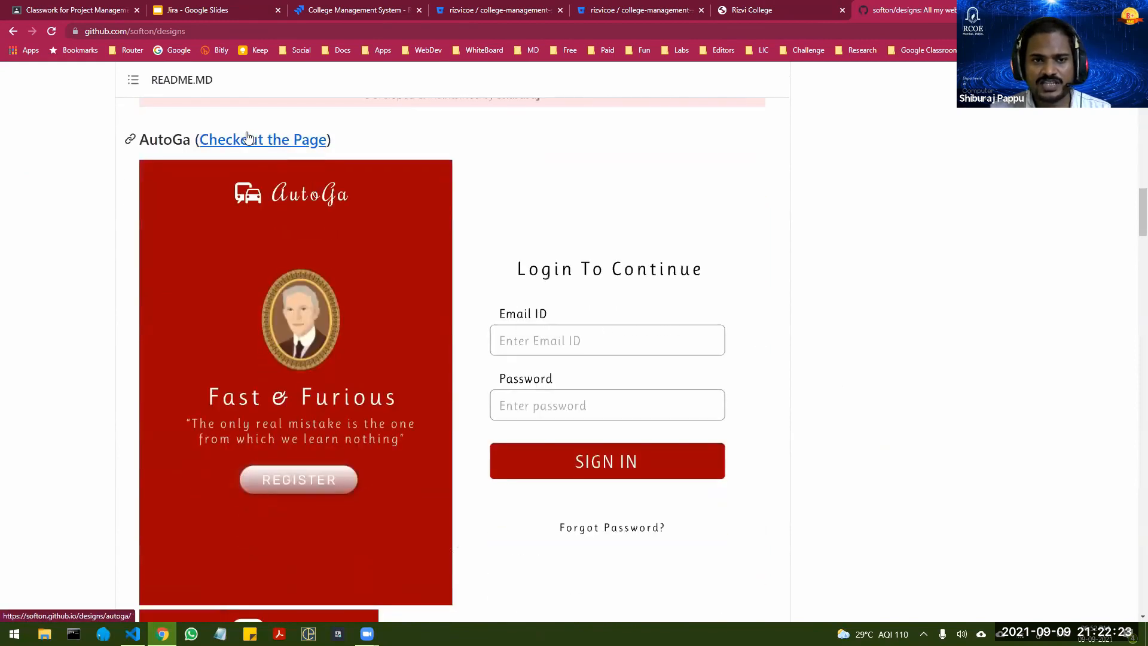
Step: Open AutoGa's live page in its own tab, check its layout while resizing the browser window, and close the page
middle_click(256, 141)
click(905, 7)
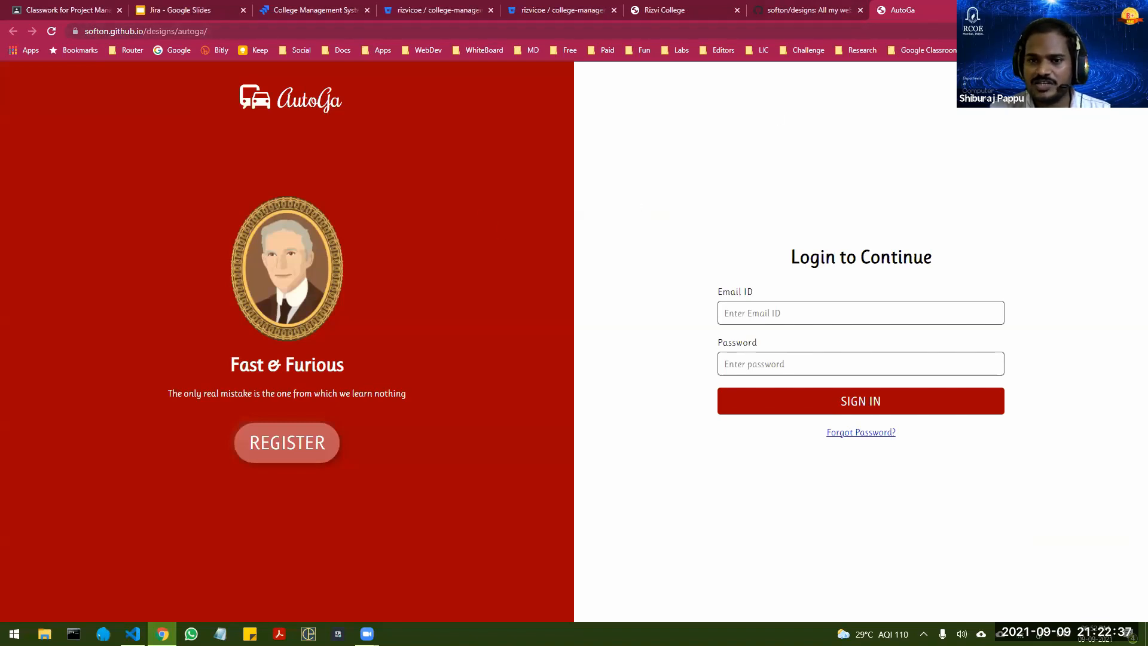
click(1106, 10)
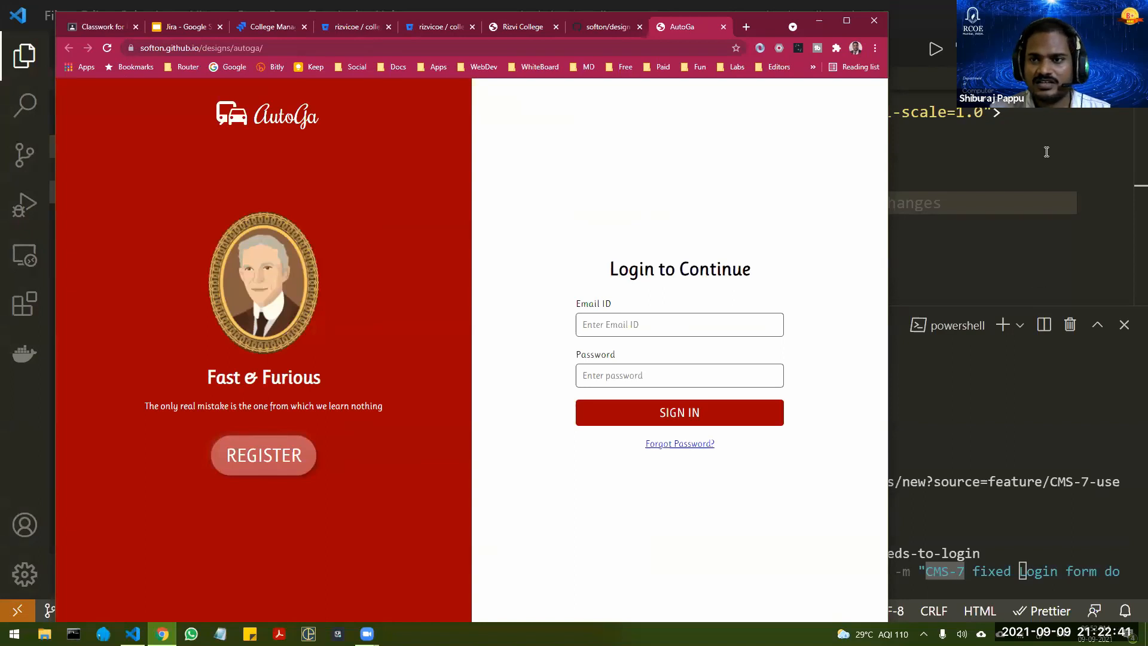
drag(884, 260, 1039, 261)
double_click(835, 18)
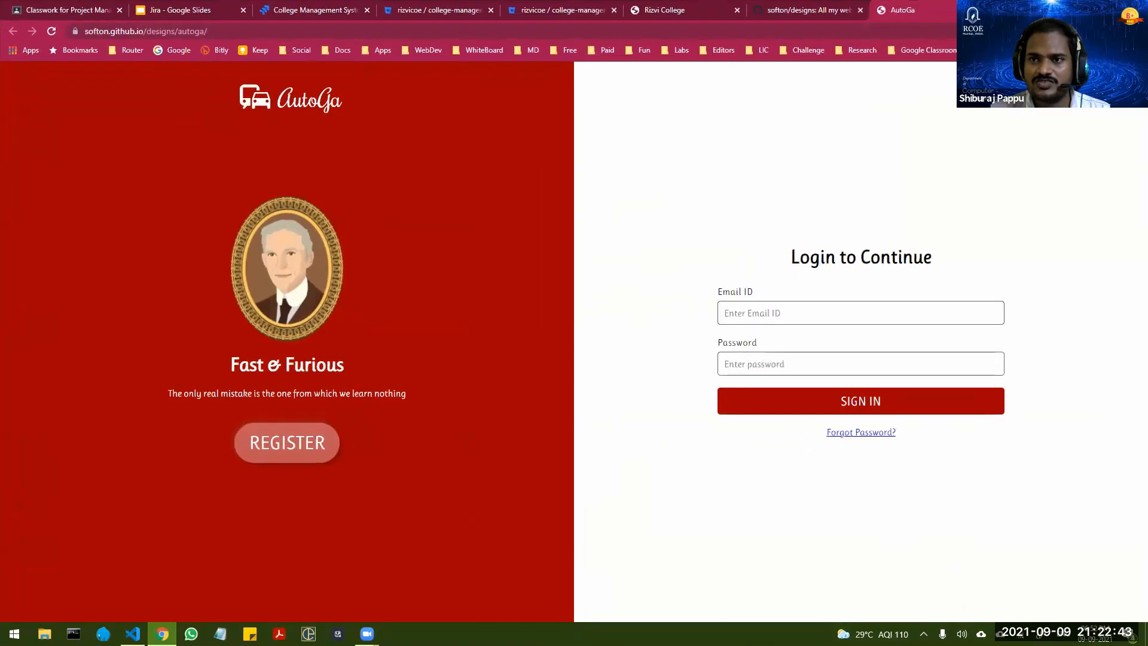
click(982, 10)
Step: Look through the remaining designs in the designs repository's README, covering Figma Login, Dark Login and Brainiak
scroll(217, 374, down, 1)
scroll(217, 374, down, 14)
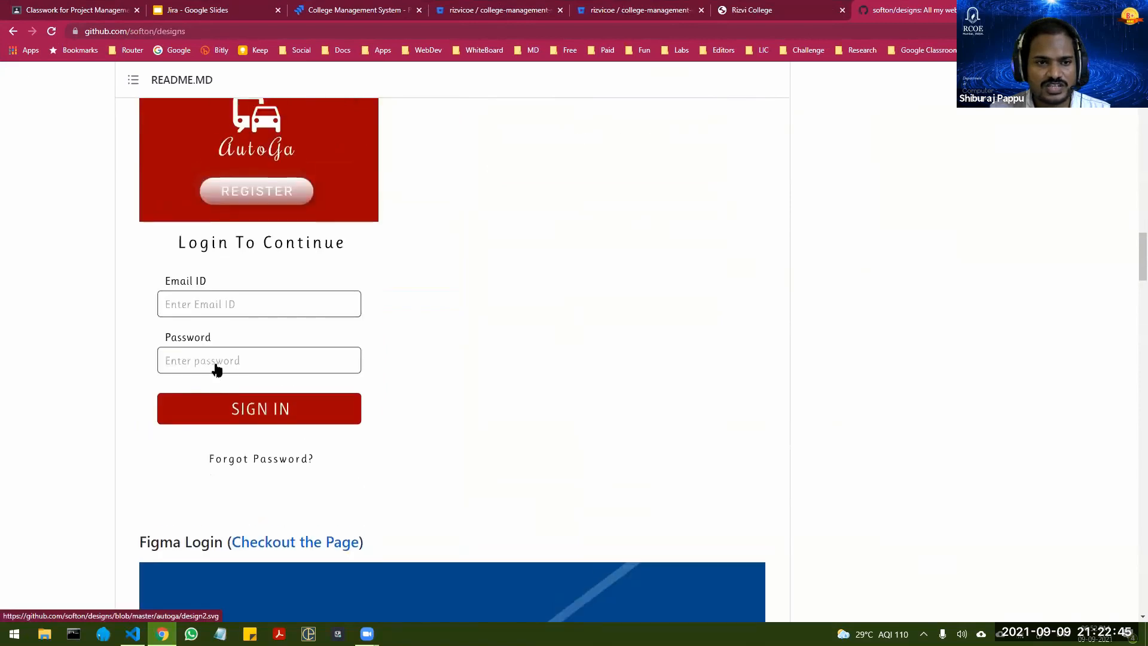
scroll(341, 358, down, 10)
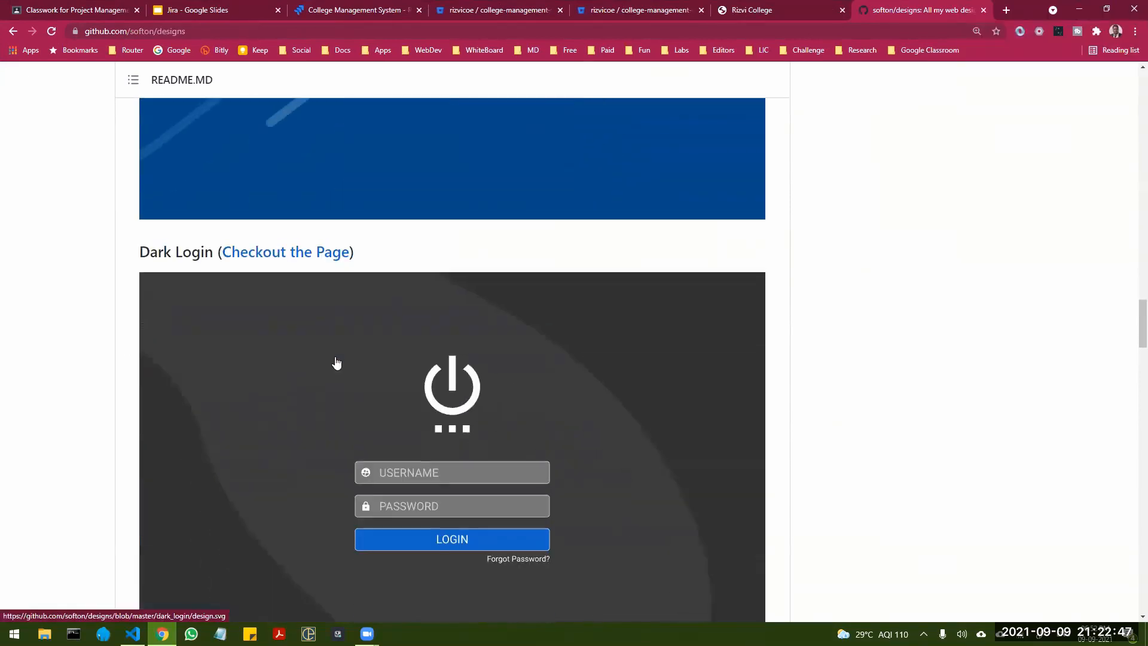
scroll(344, 363, down, 8)
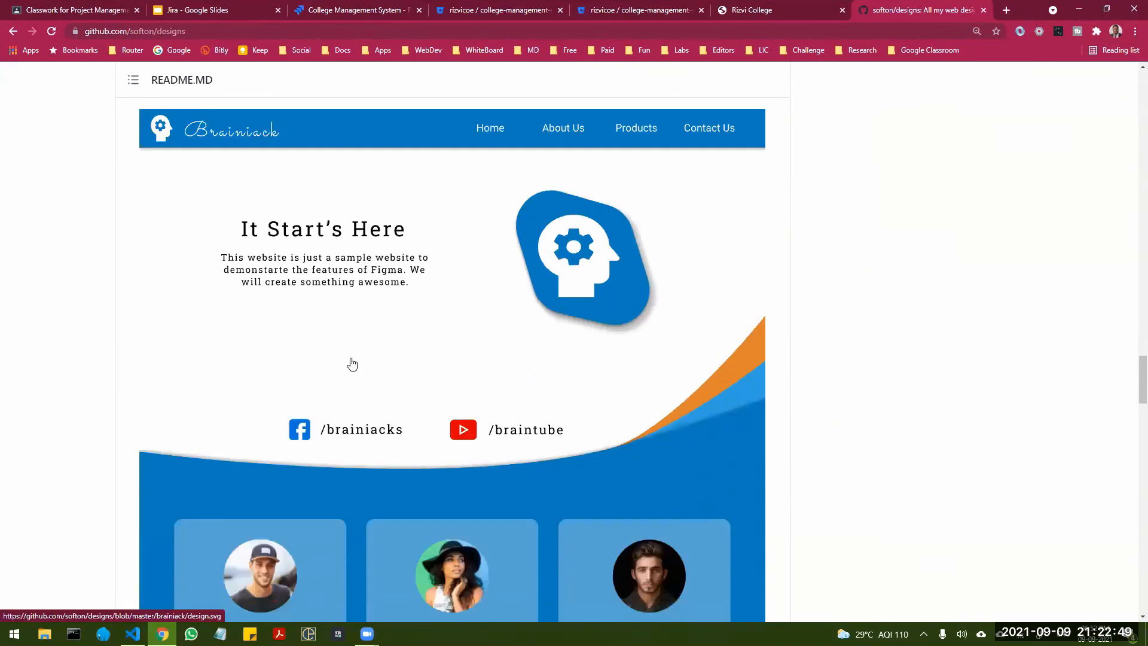
scroll(352, 364, up, 2)
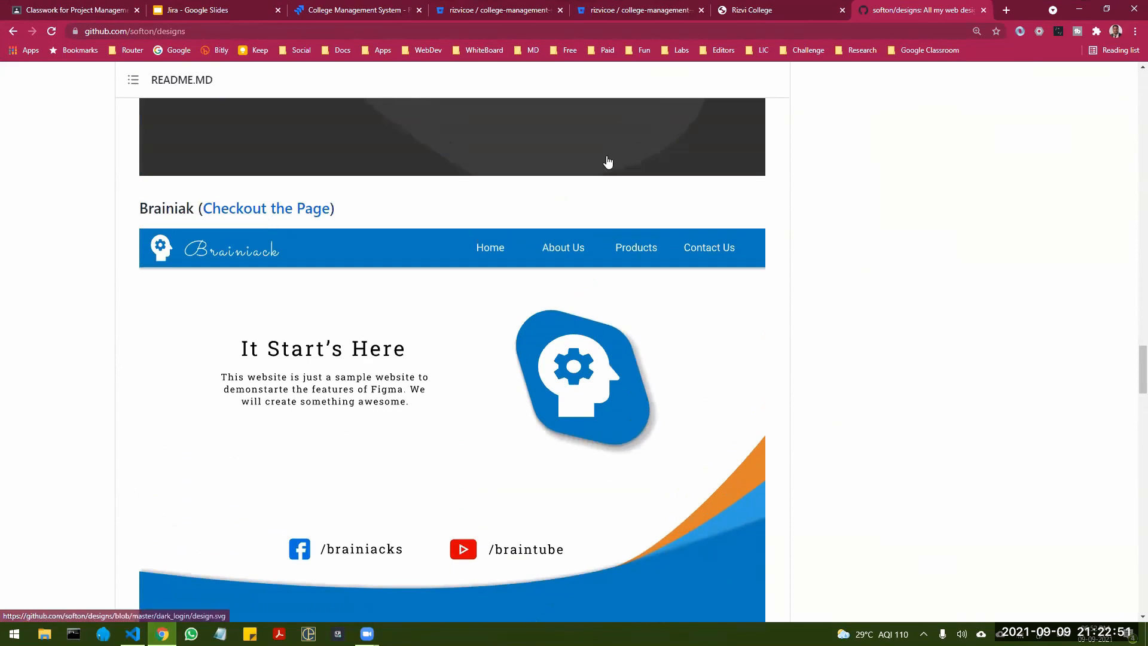
Step: Return to the published Rizvi College page and examine its full GitHub Pages address for workshop2
click(768, 10)
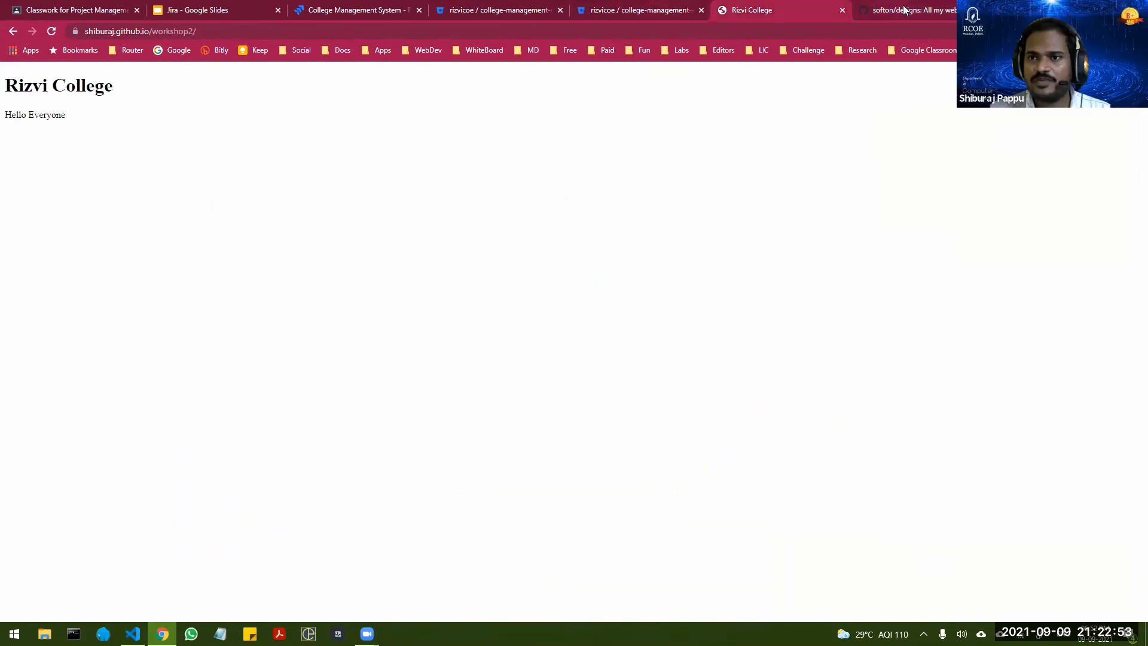
click(904, 9)
click(771, 11)
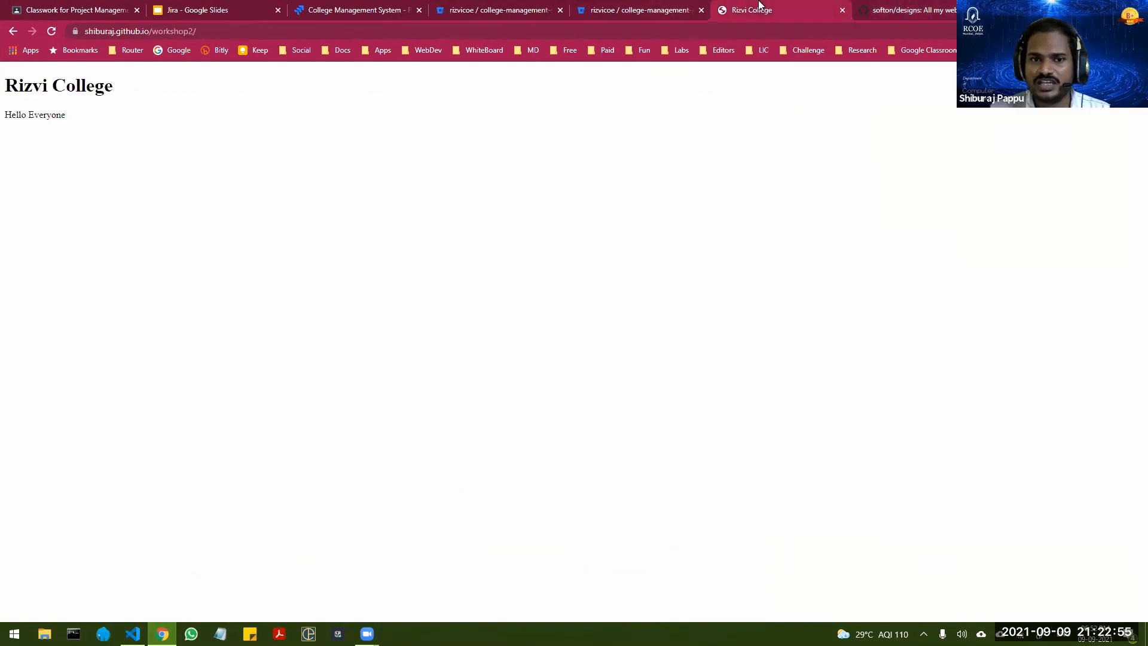
click(140, 31)
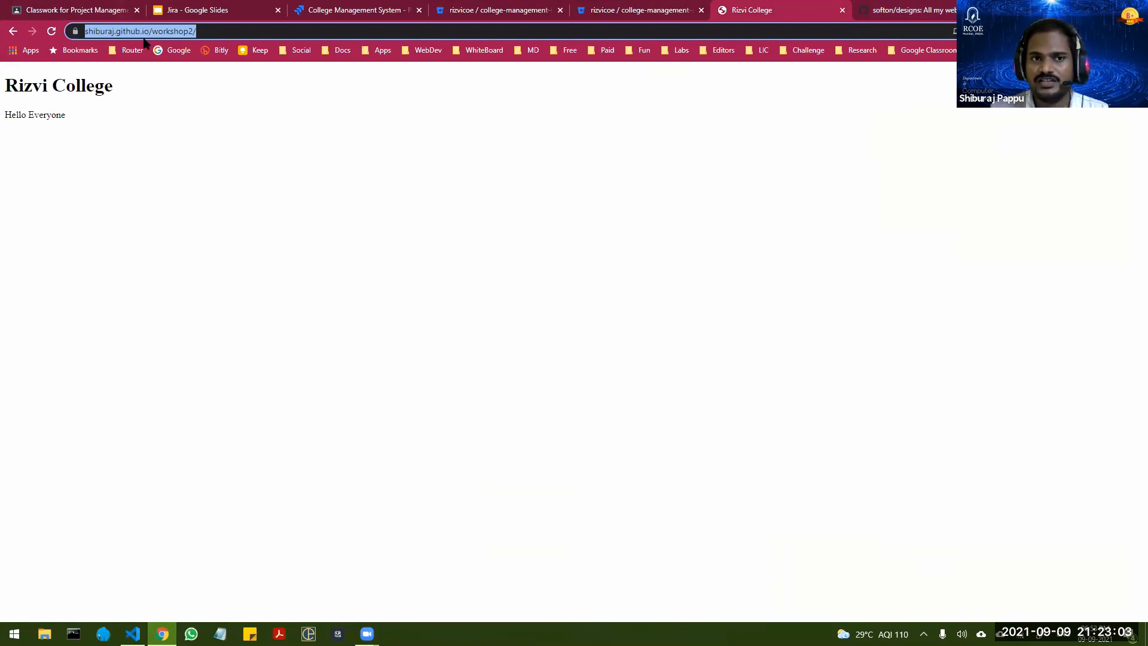
click(212, 32)
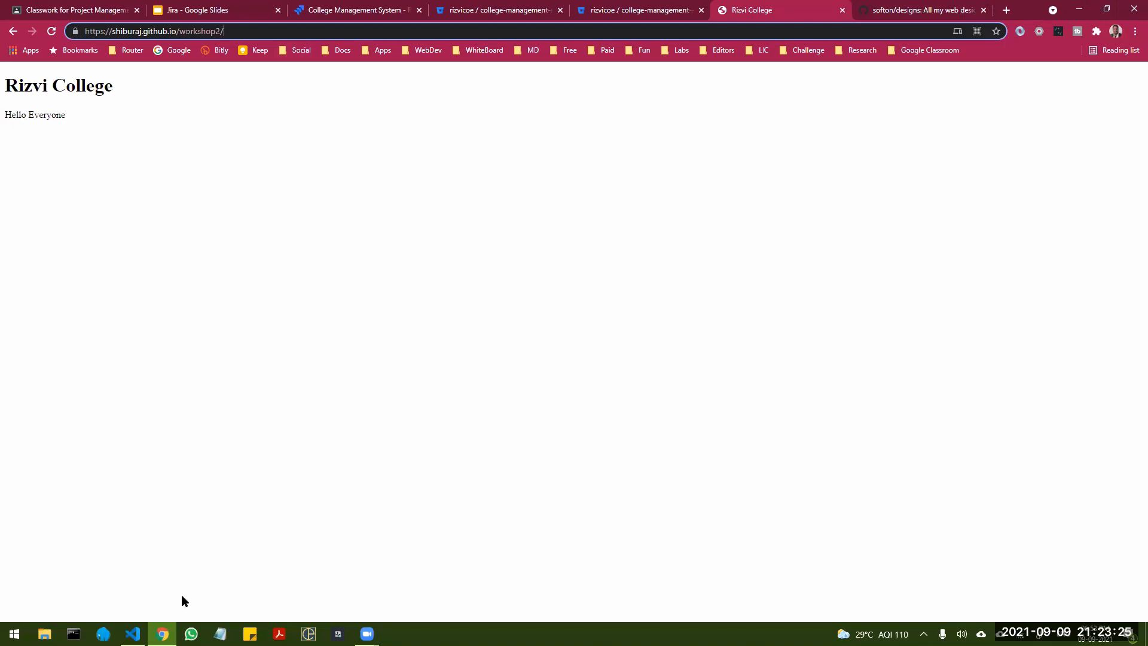
Step: Switch to Visual Studio Code and show the source control view of the college-management-system project
mouse_move(133, 632)
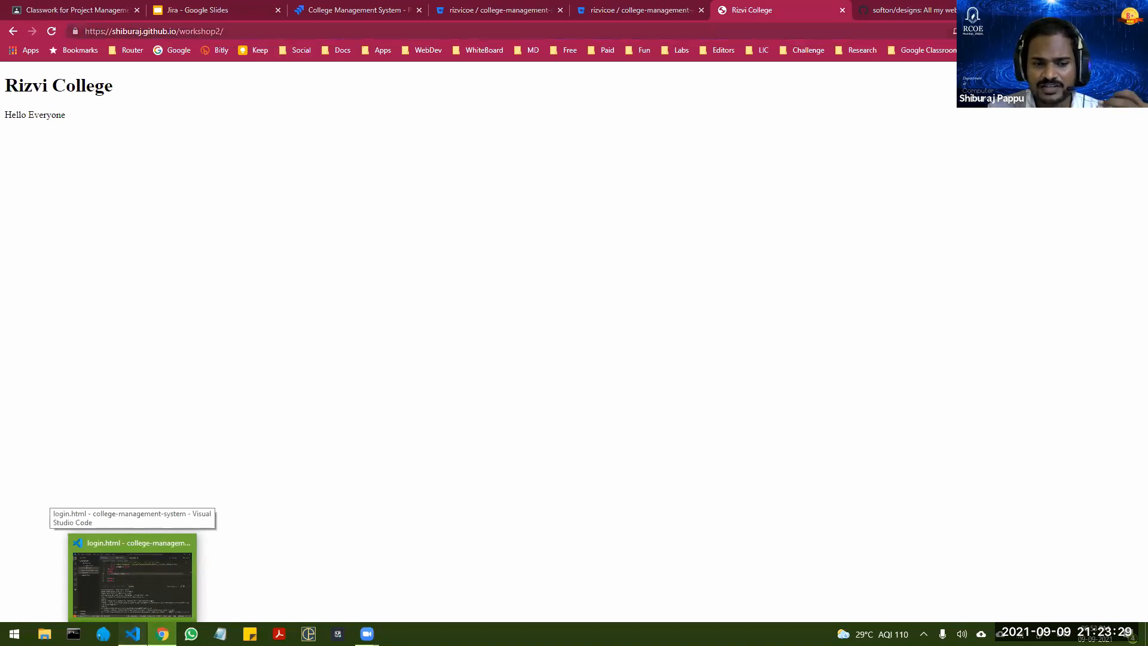
click(131, 583)
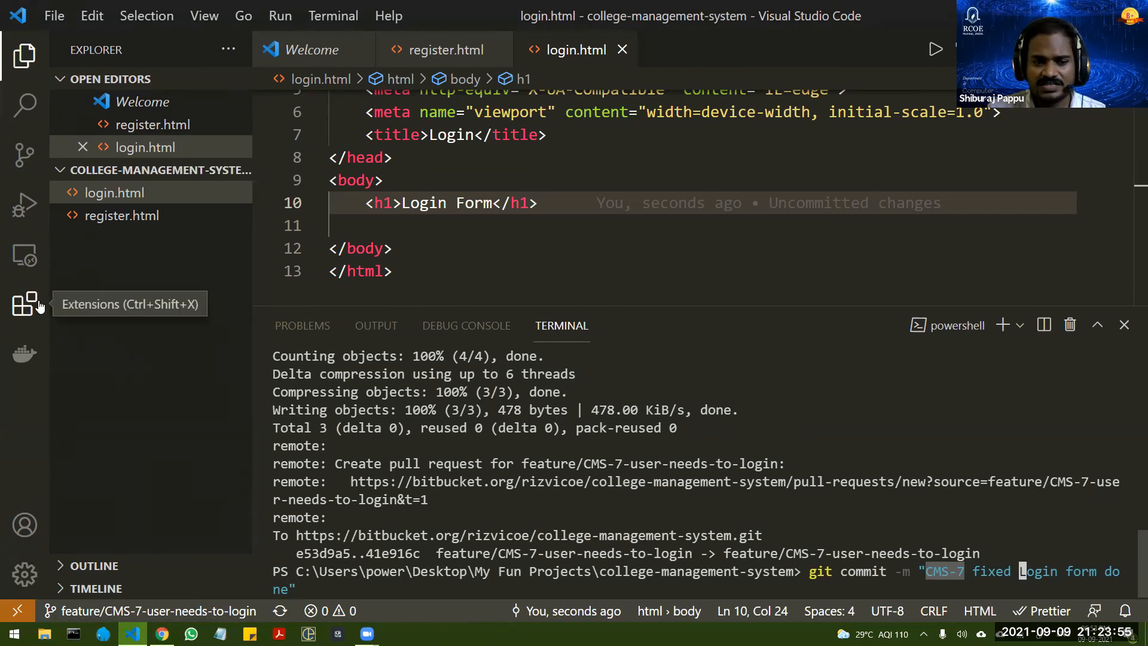
click(18, 159)
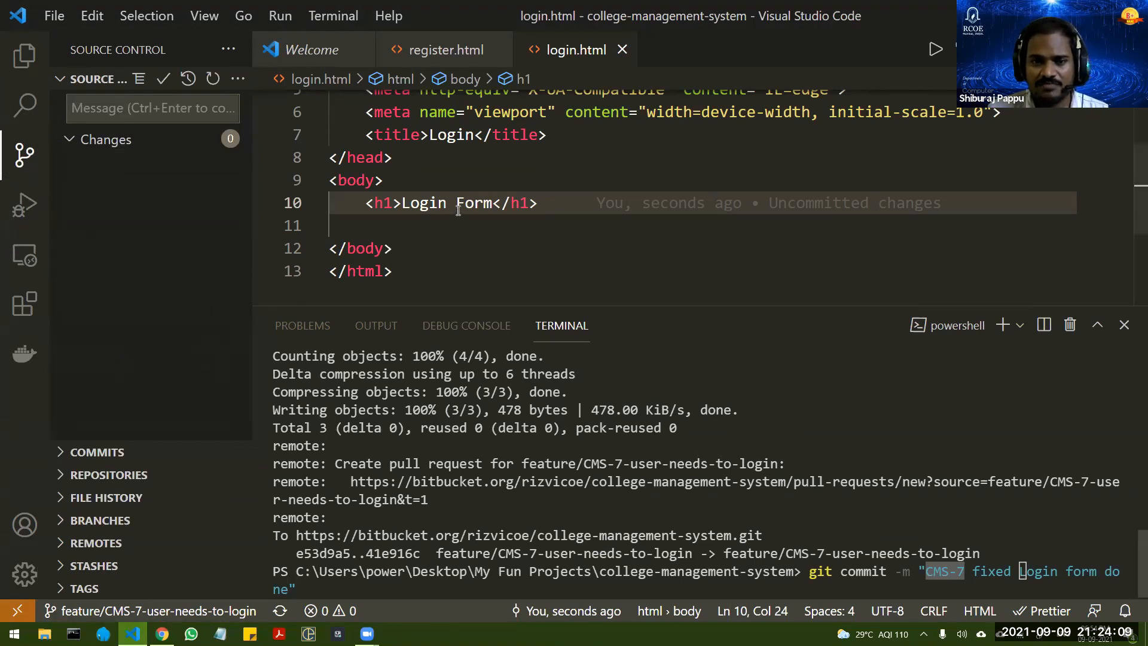
Step: Change the h1 heading in login.html to "Login Form 2" and save the file
drag(402, 203, 493, 204)
click(492, 204)
text(2)
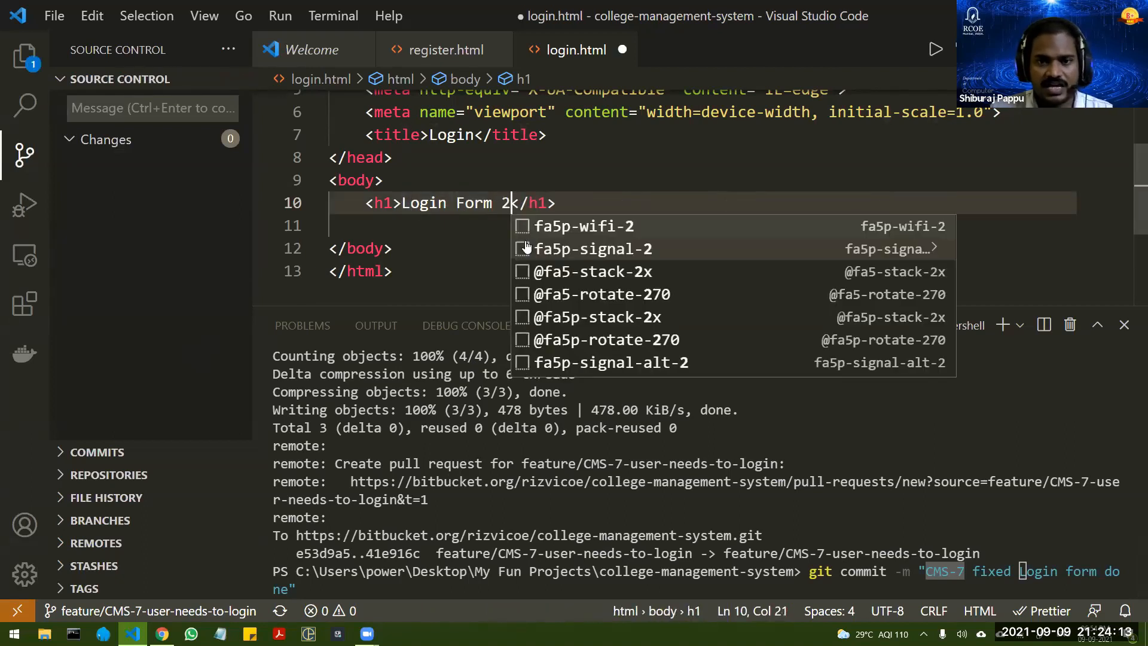
key(ctrl+s)
click(562, 184)
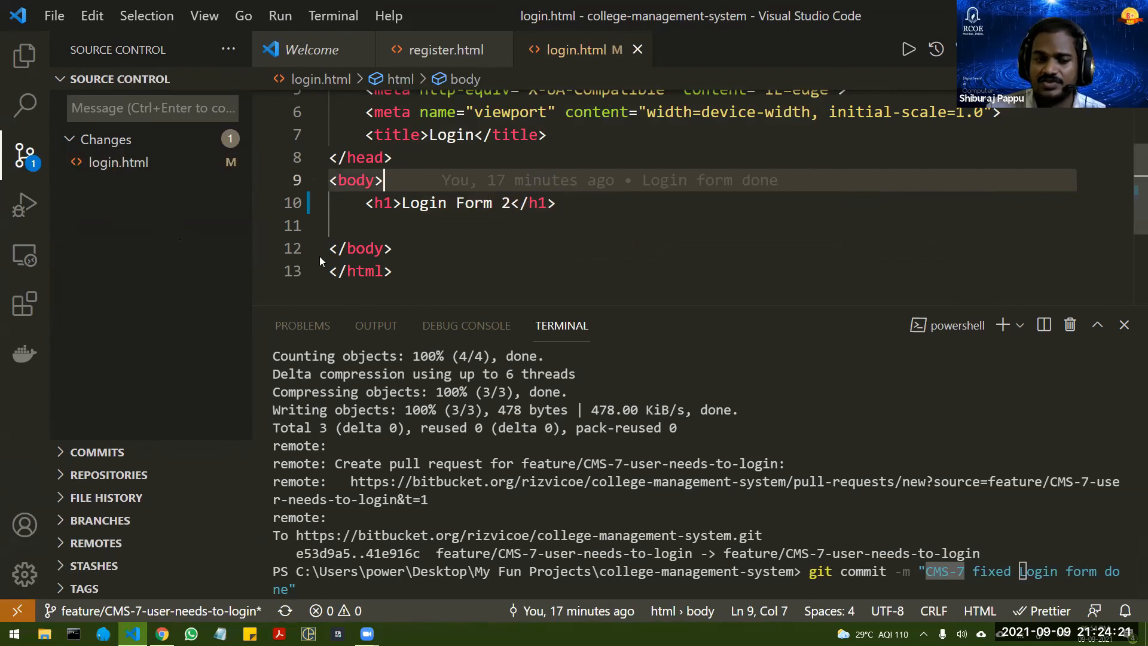
Step: Expand the branch's commit history and list the files changed in the login and register commits
click(94, 453)
drag(144, 313, 151, 176)
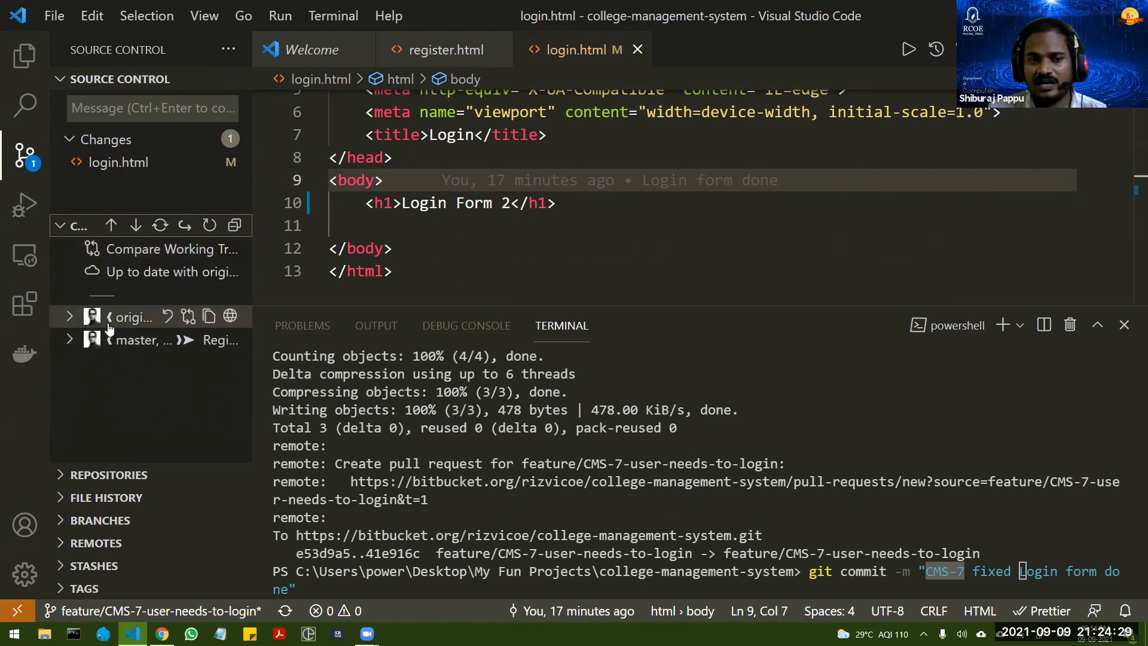
click(71, 339)
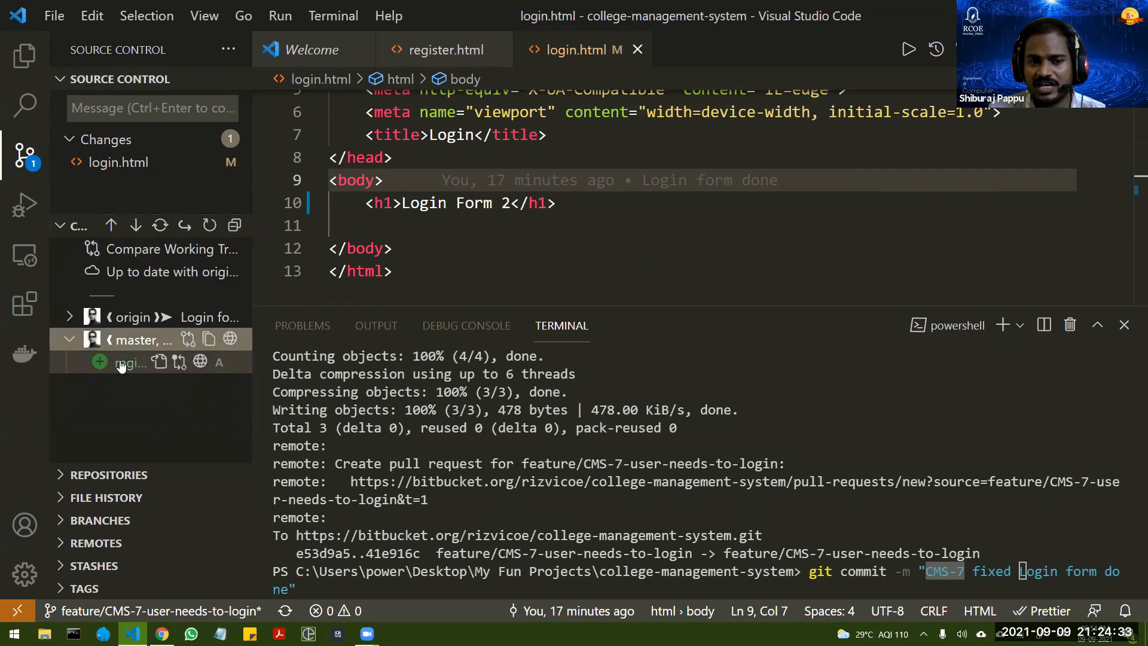
click(119, 317)
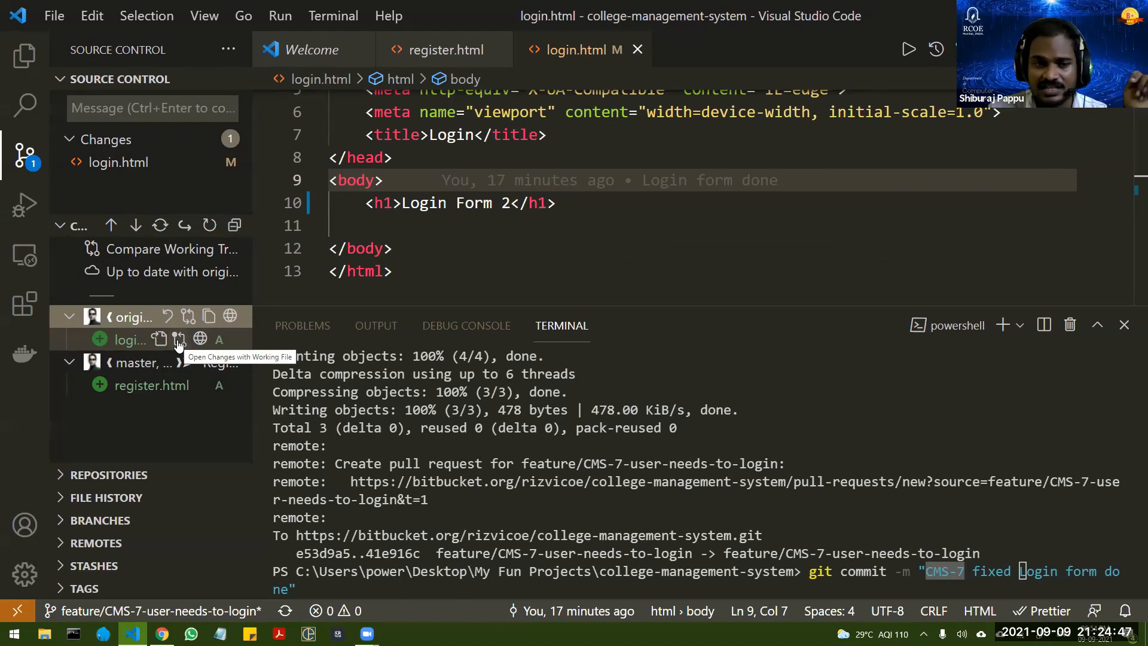
Step: Compare the committed login.html with the working file, enlarging the editor area to examine the whole difference
click(178, 340)
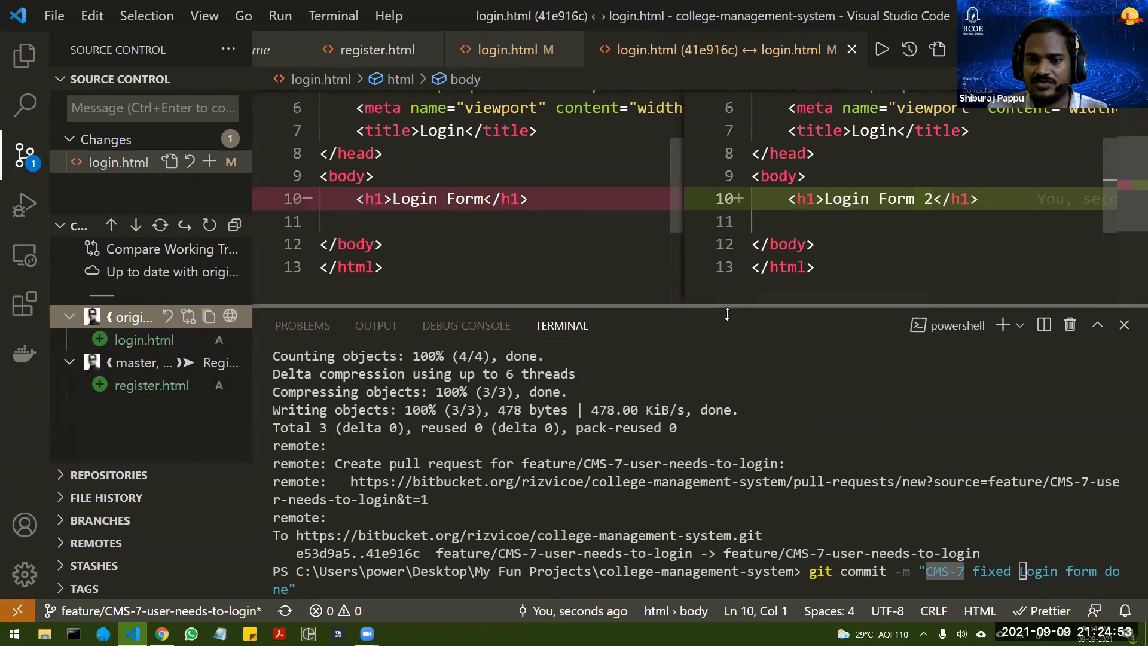
drag(734, 306, 715, 480)
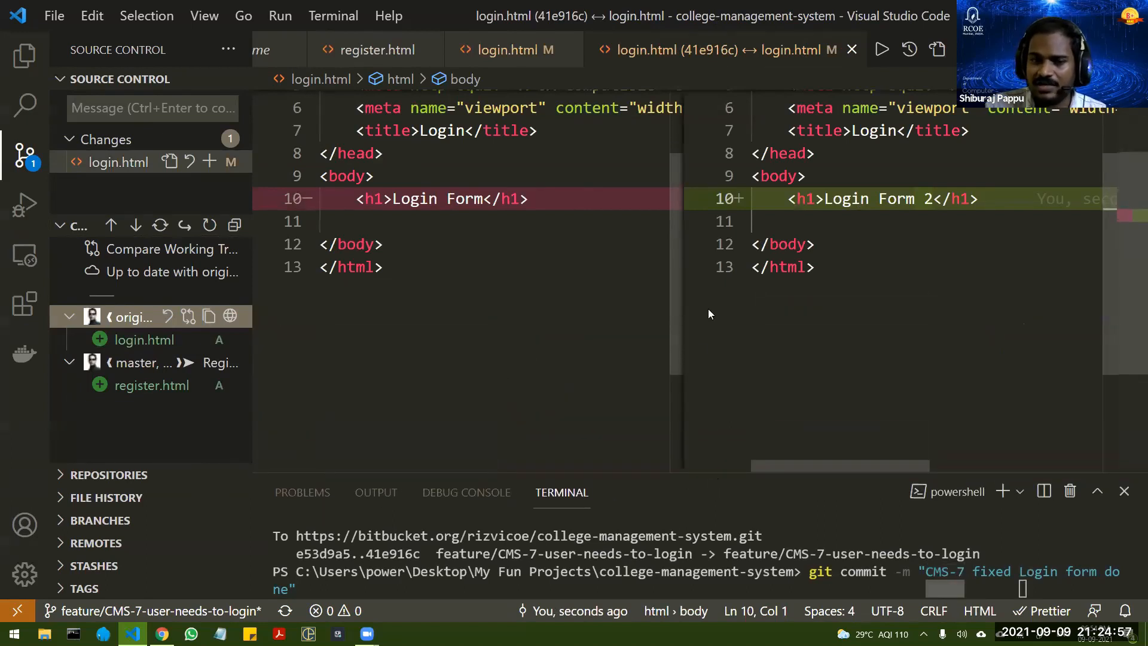
scroll(518, 219, up, 2)
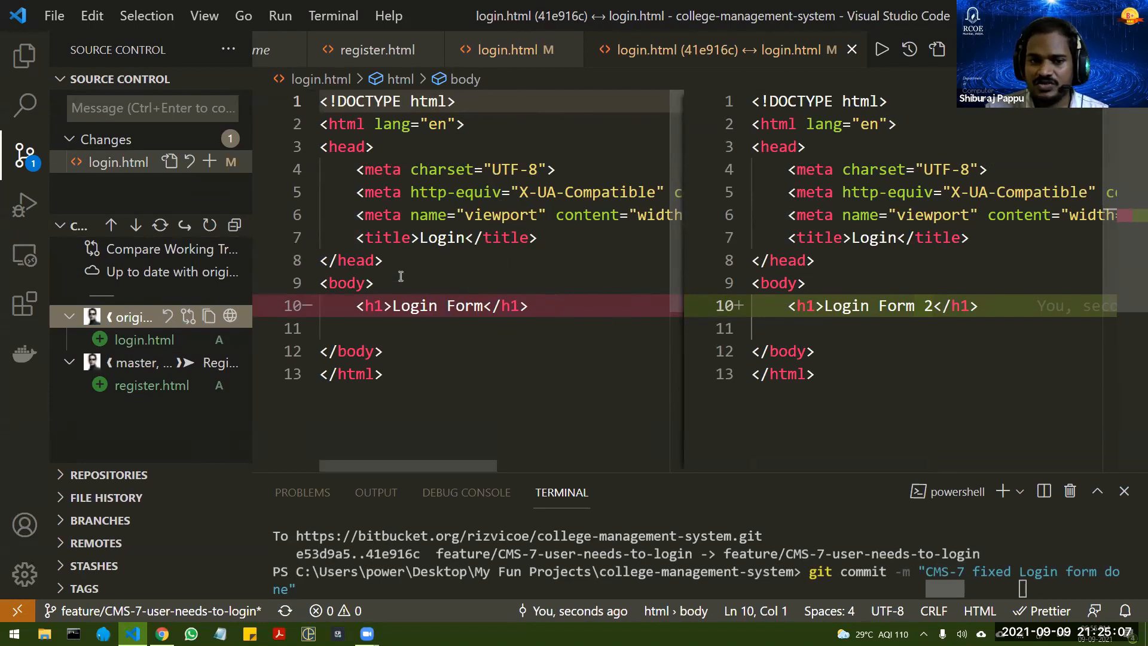
Step: Close the login.html comparison along with the open login.html and register.html files
click(852, 49)
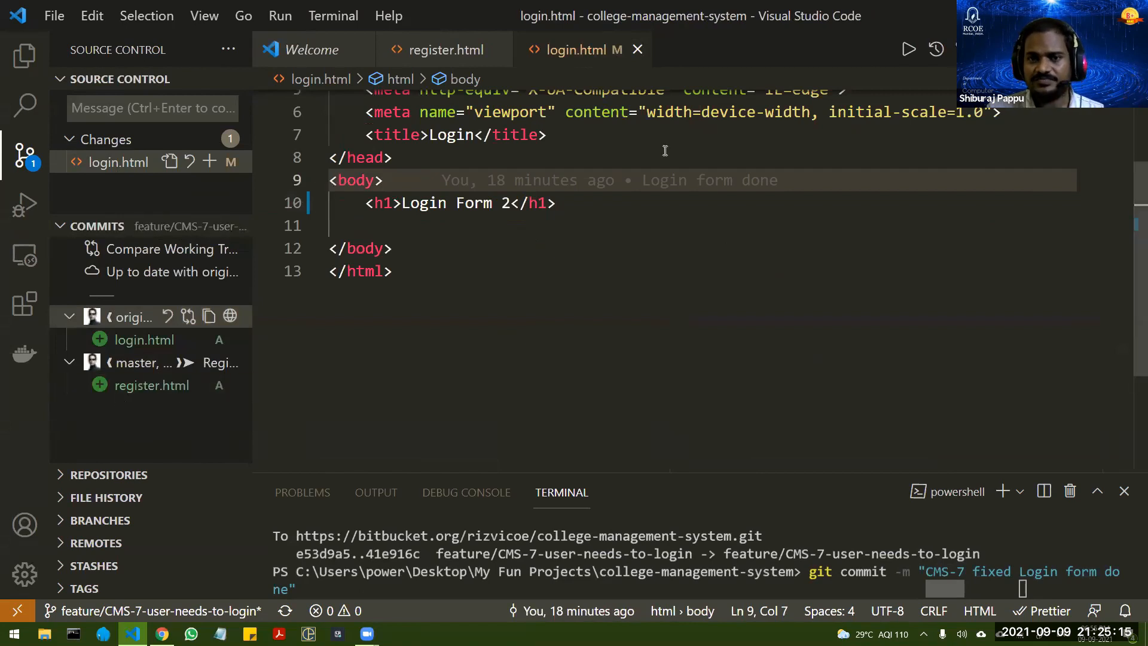
click(637, 50)
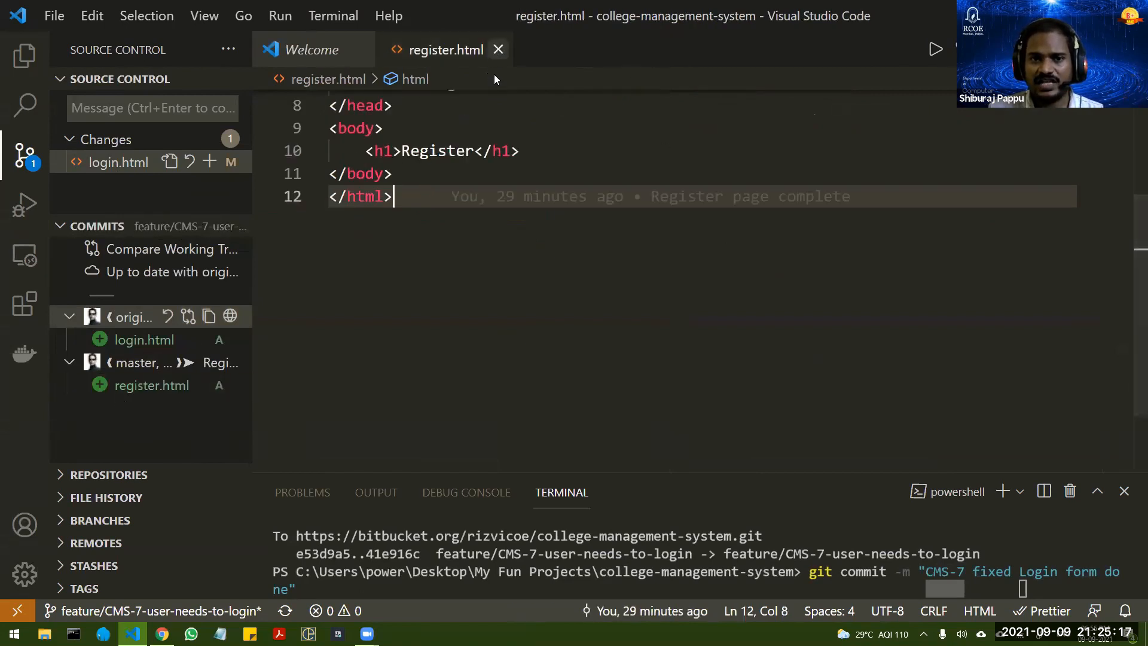
click(499, 49)
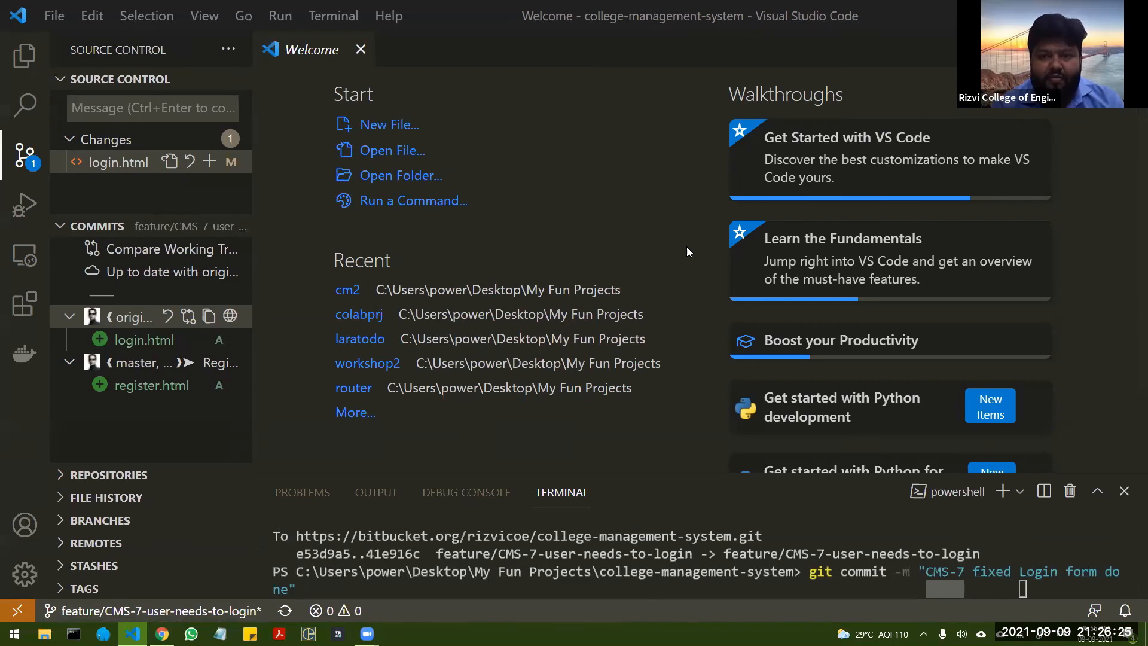
Step: Switch to the Jira presentation in Chrome and select the atlassian.com link on the Jira Software slide
click(162, 634)
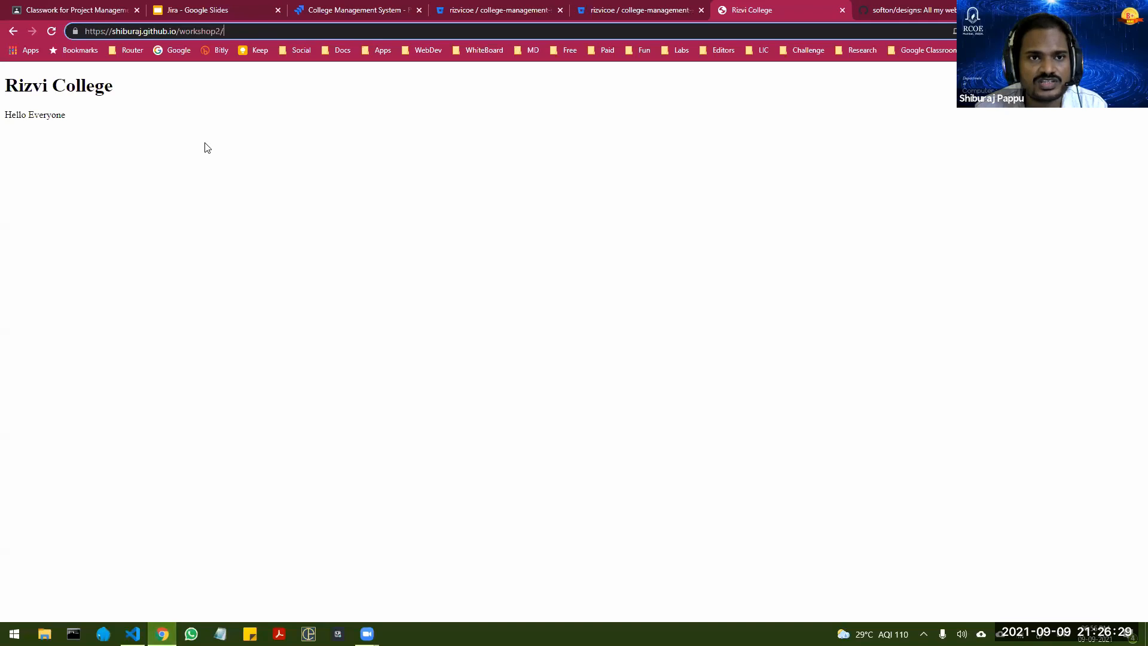
key(ctrl+2)
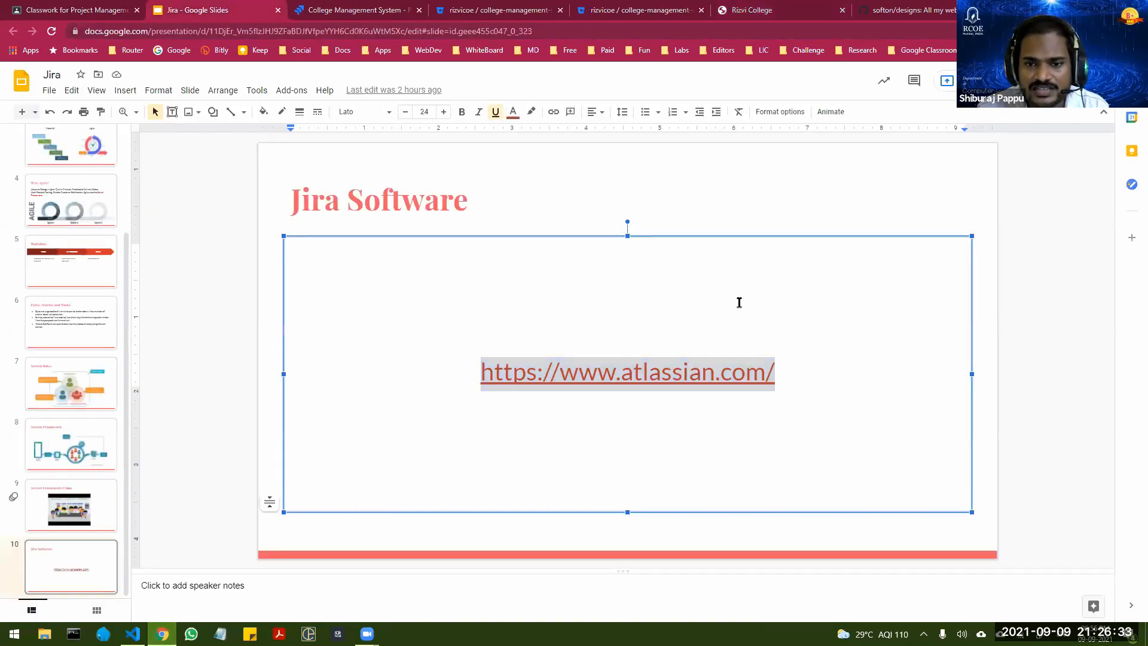
double_click(604, 372)
triple_click(603, 372)
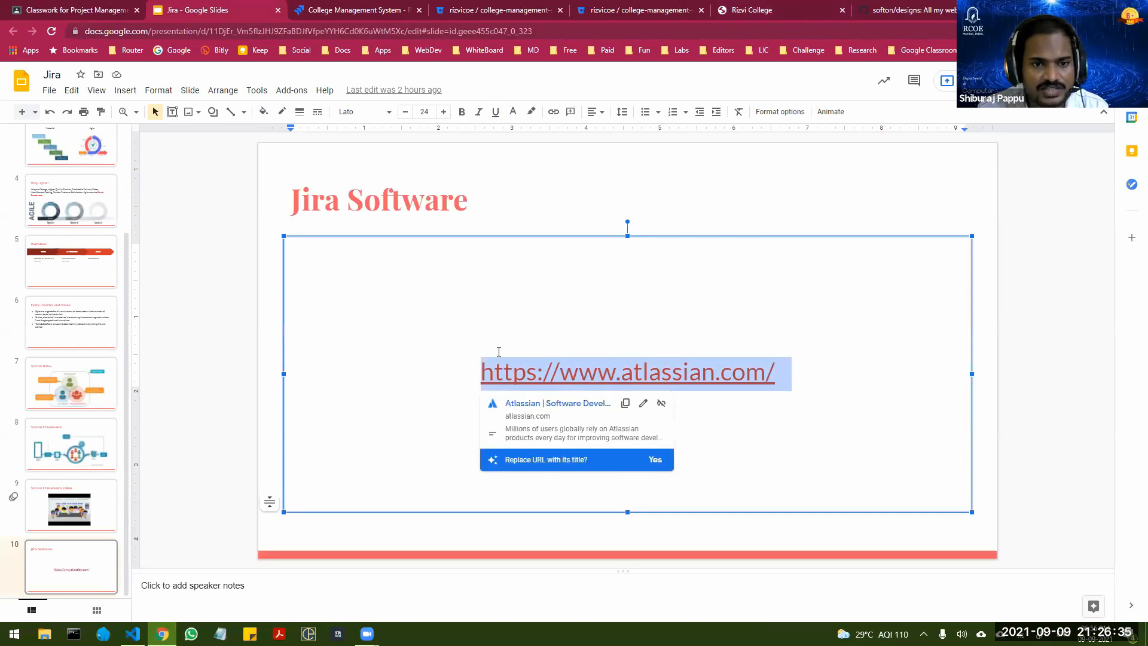